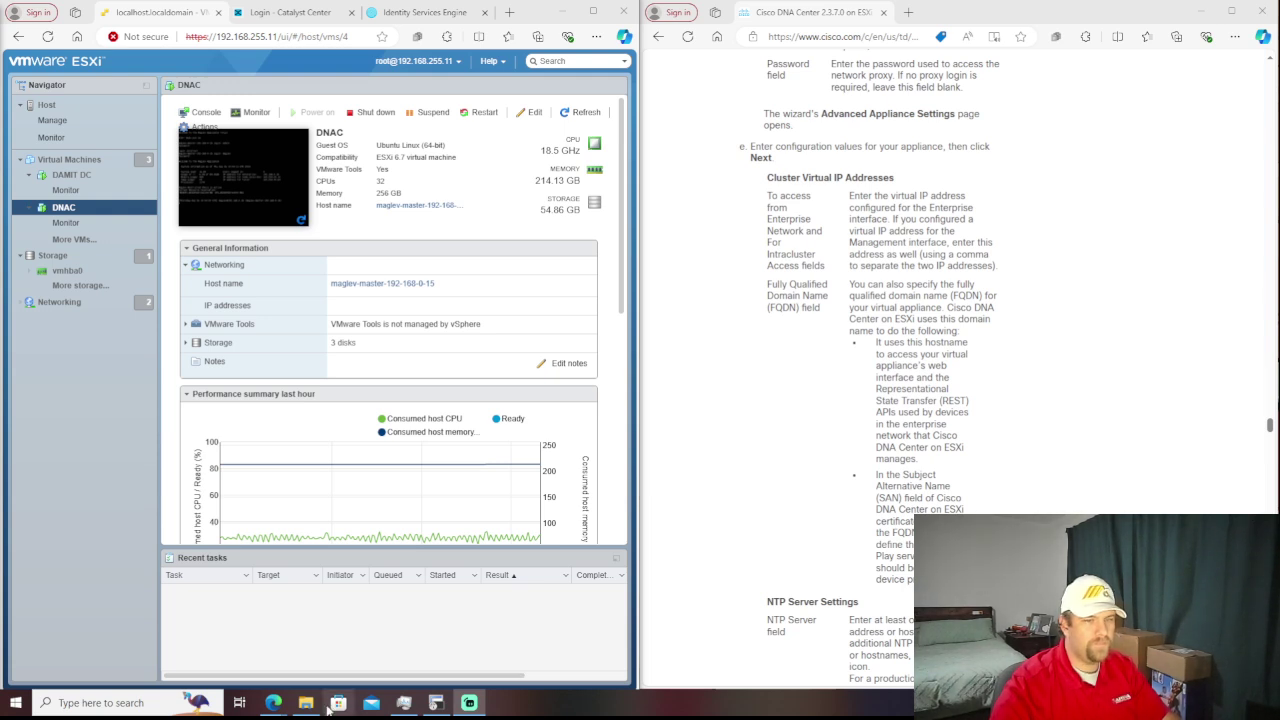
- Bring the Task Manager Performance window to the front from the taskbar
mouse_move(407, 706)
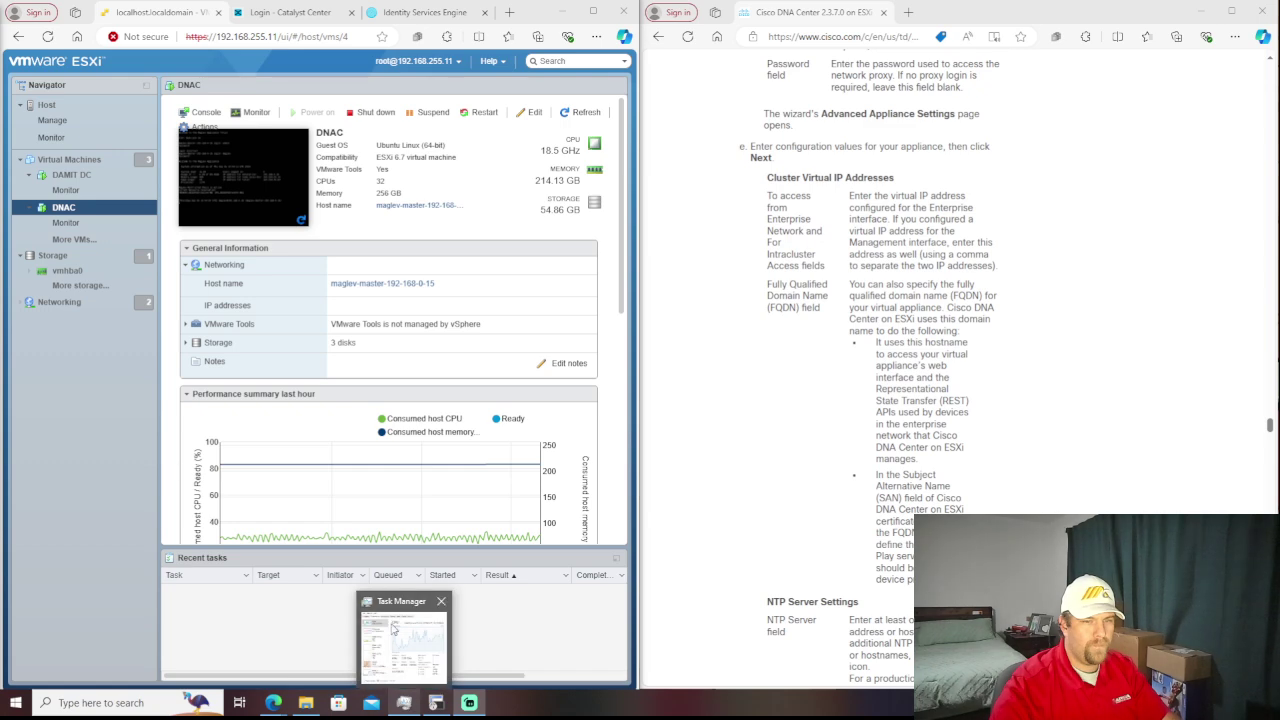
mouse_move(395, 630)
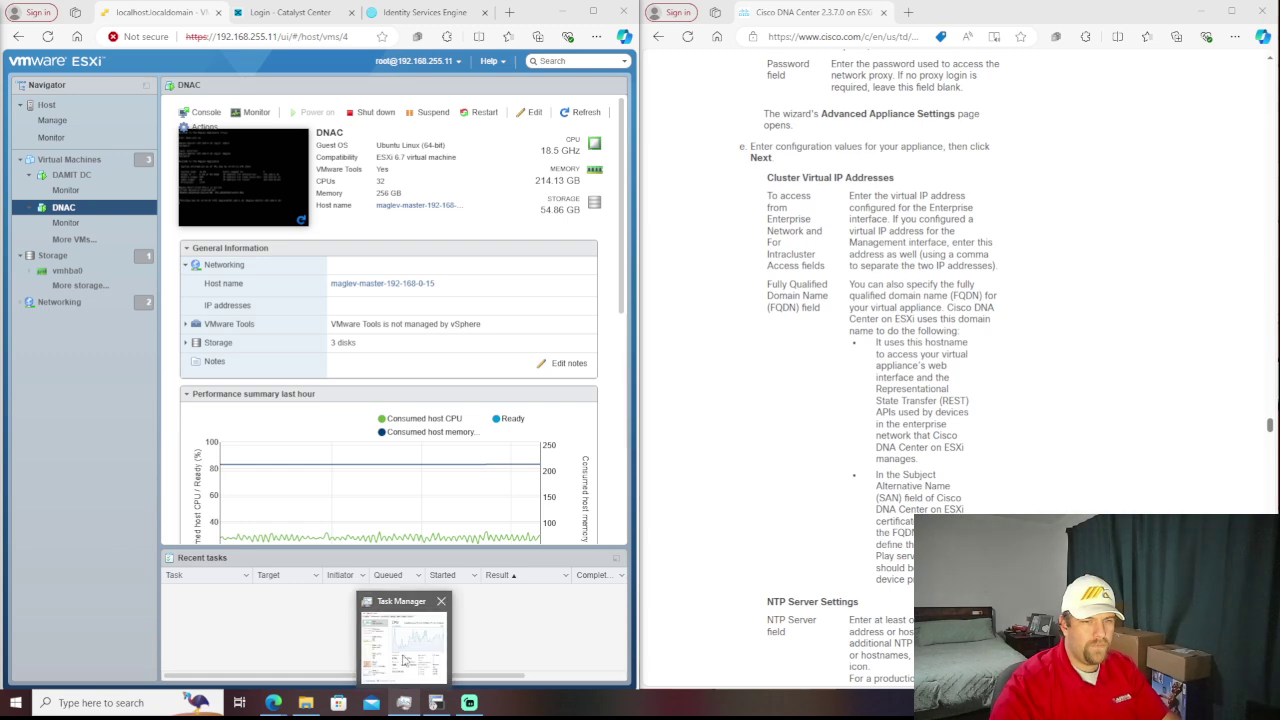
click(405, 703)
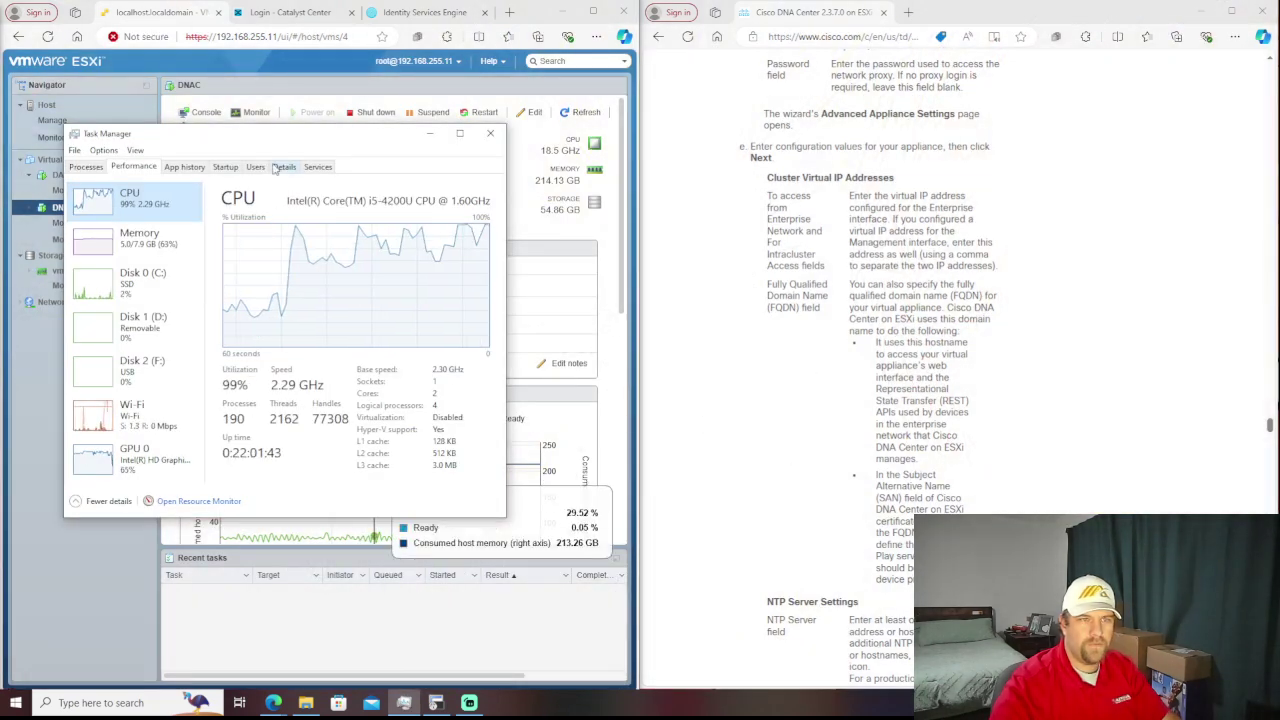
- Drag Task Manager off the left edge so the DNAC VM summary is visible
drag(305, 140, 0, 170)
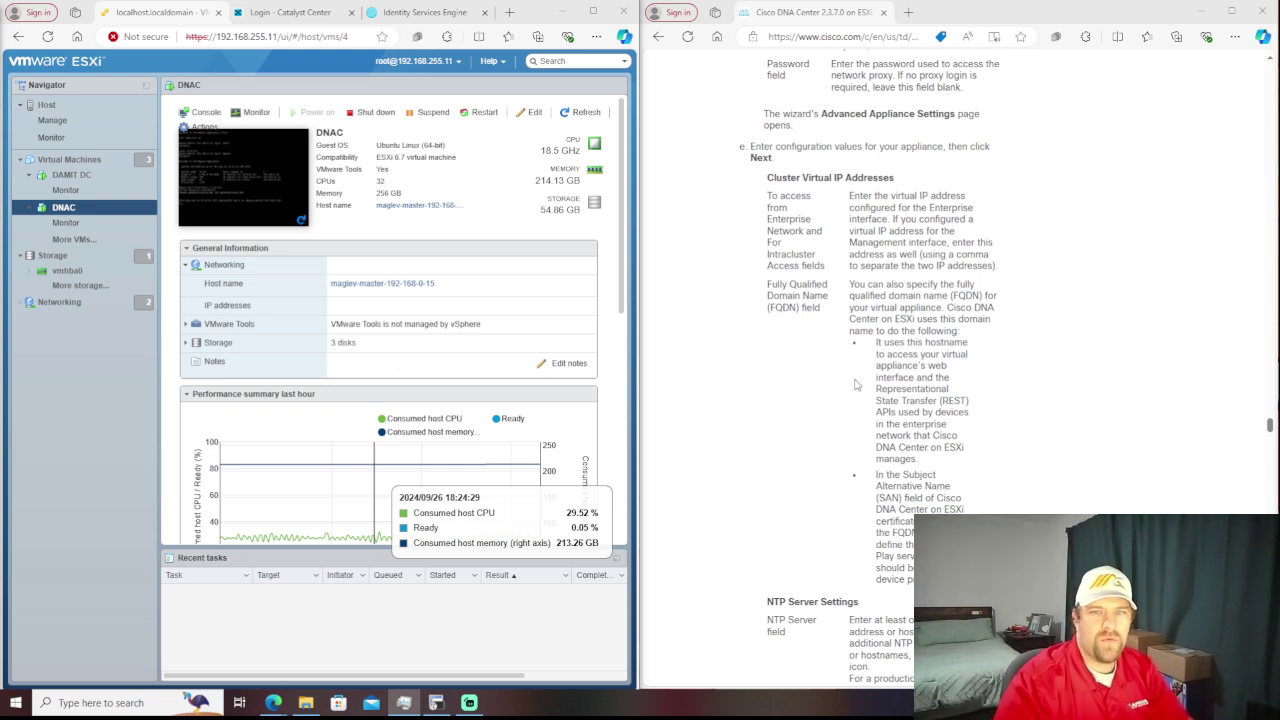
click(270, 190)
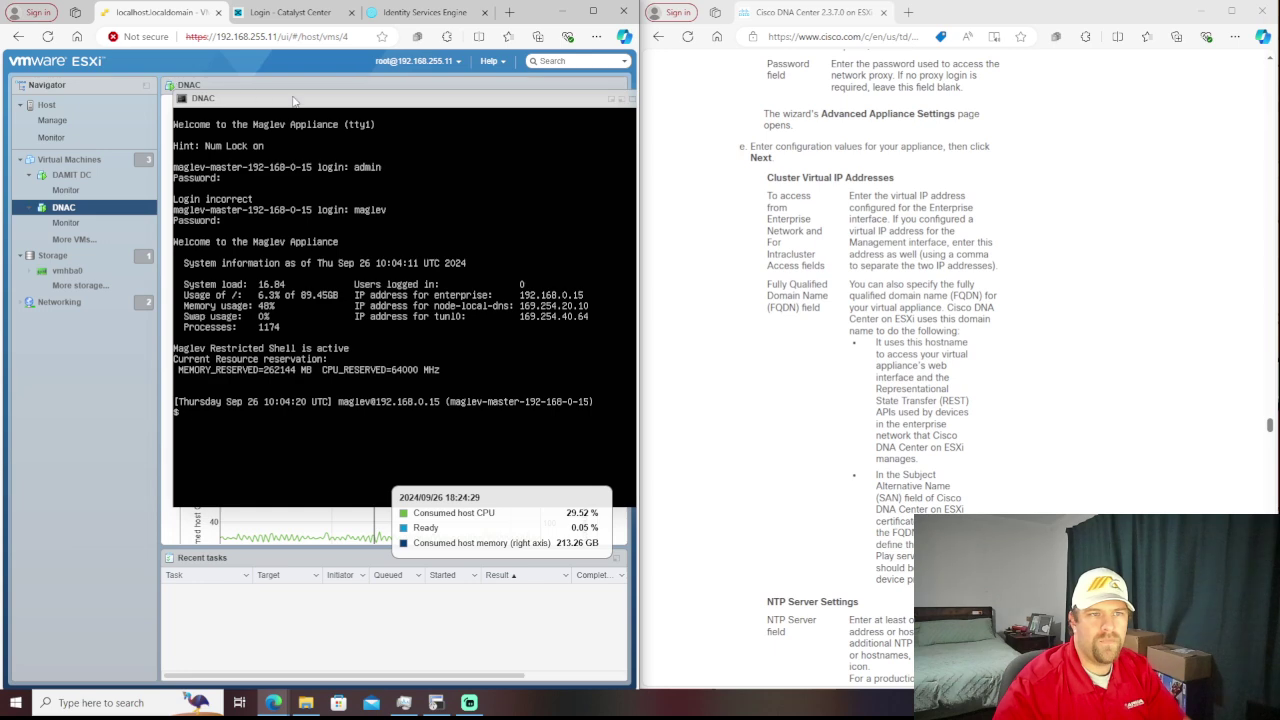
drag(298, 104, 200, 128)
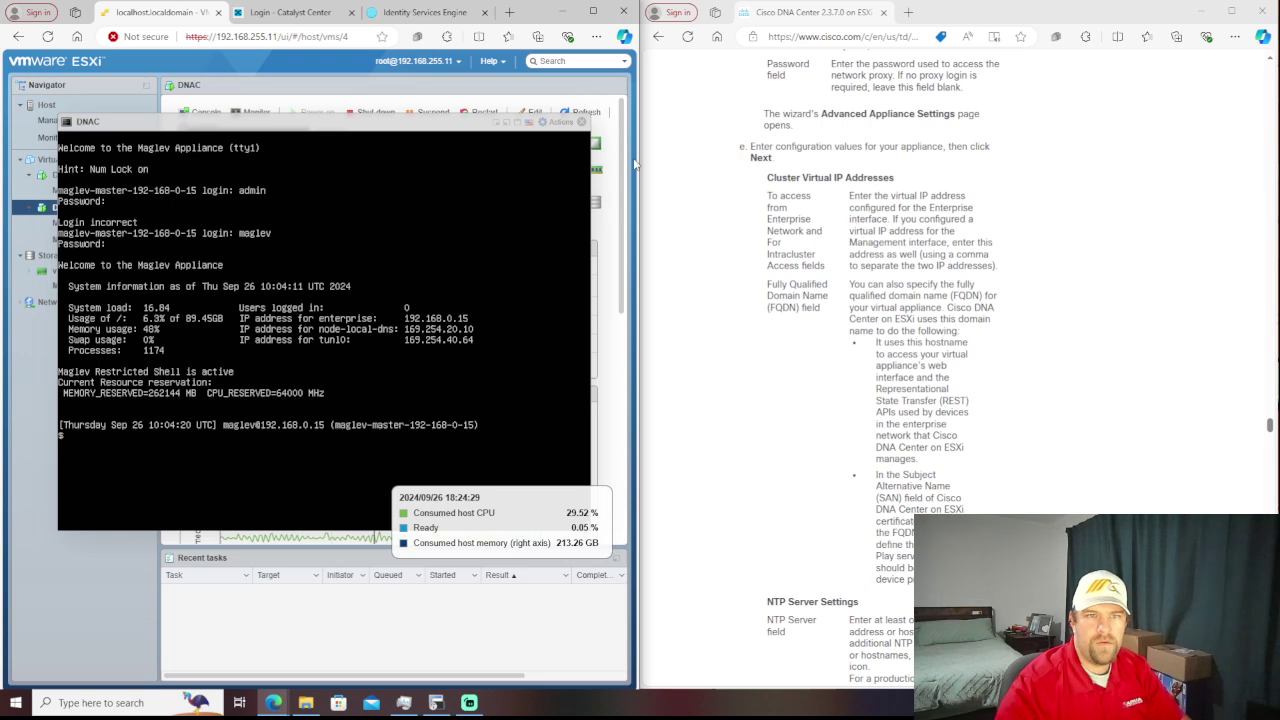
click(581, 122)
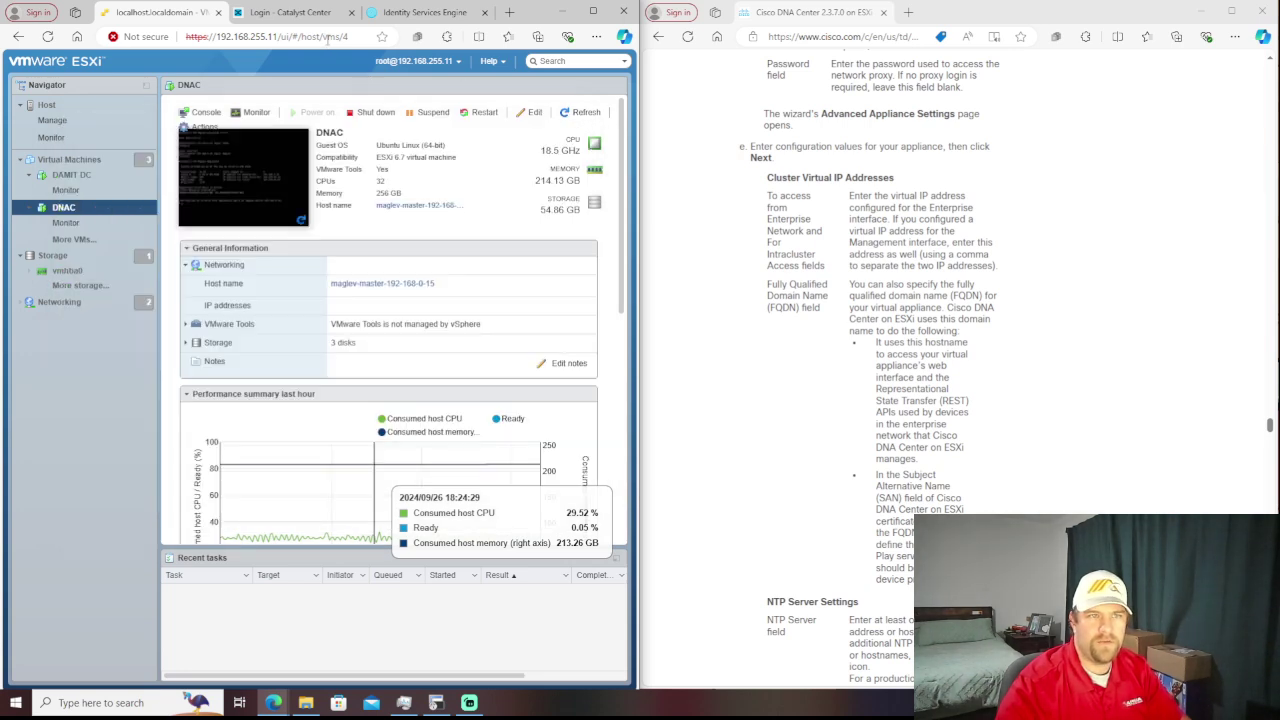
- Switch to the 'Login - Catalyst Center' tab and continue past the welcome card to sign in
click(306, 14)
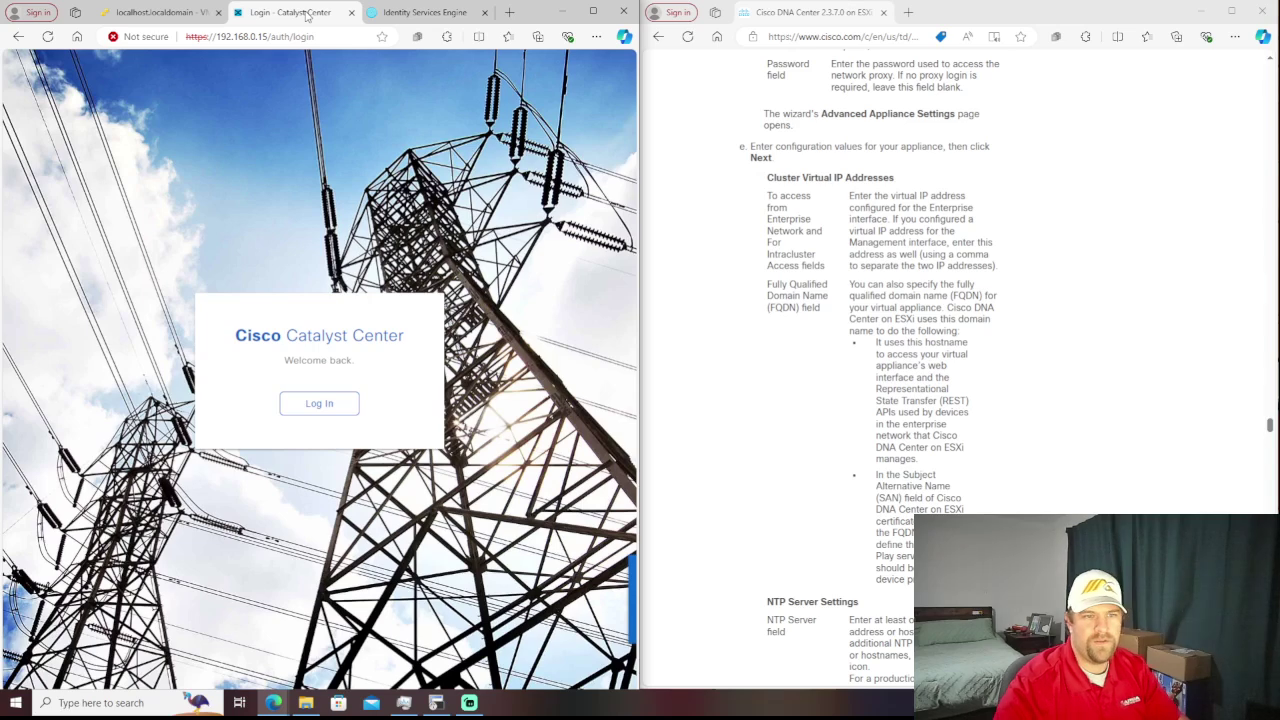
click(323, 414)
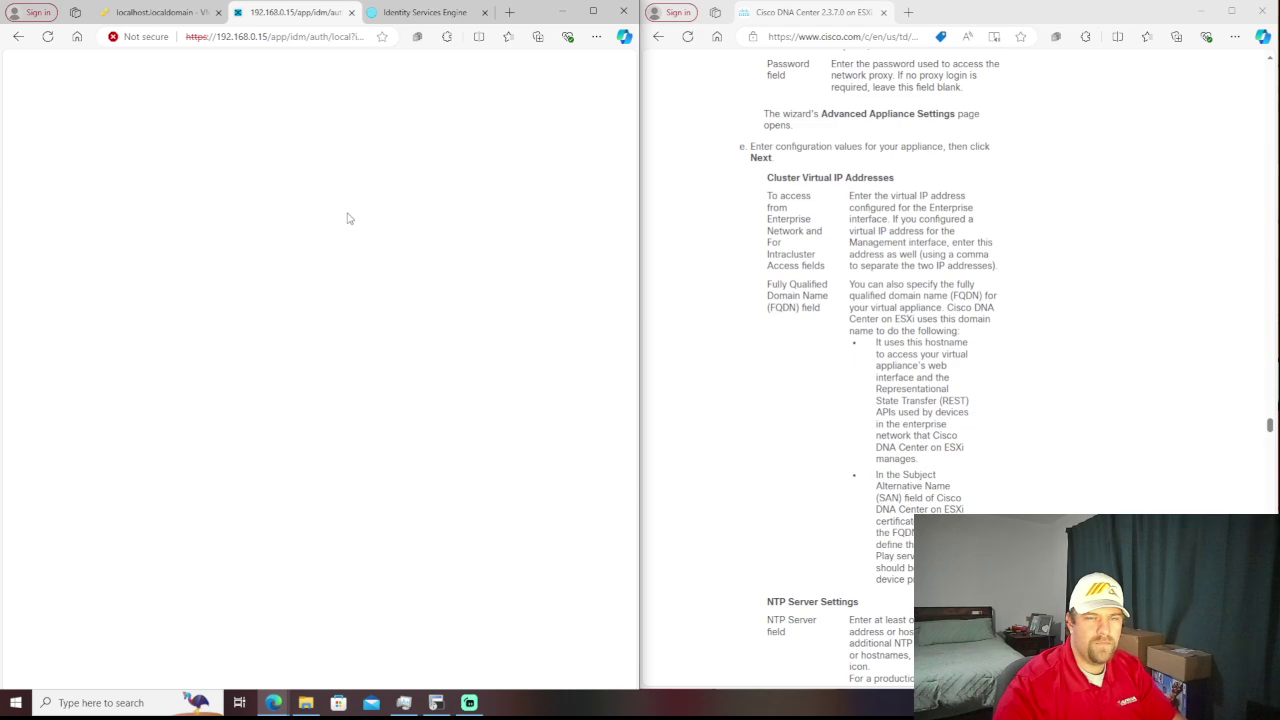
- Scroll the ESXi deployment guide to the top, then down to the Scale Numbers tables
scroll(909, 280, up, 20)
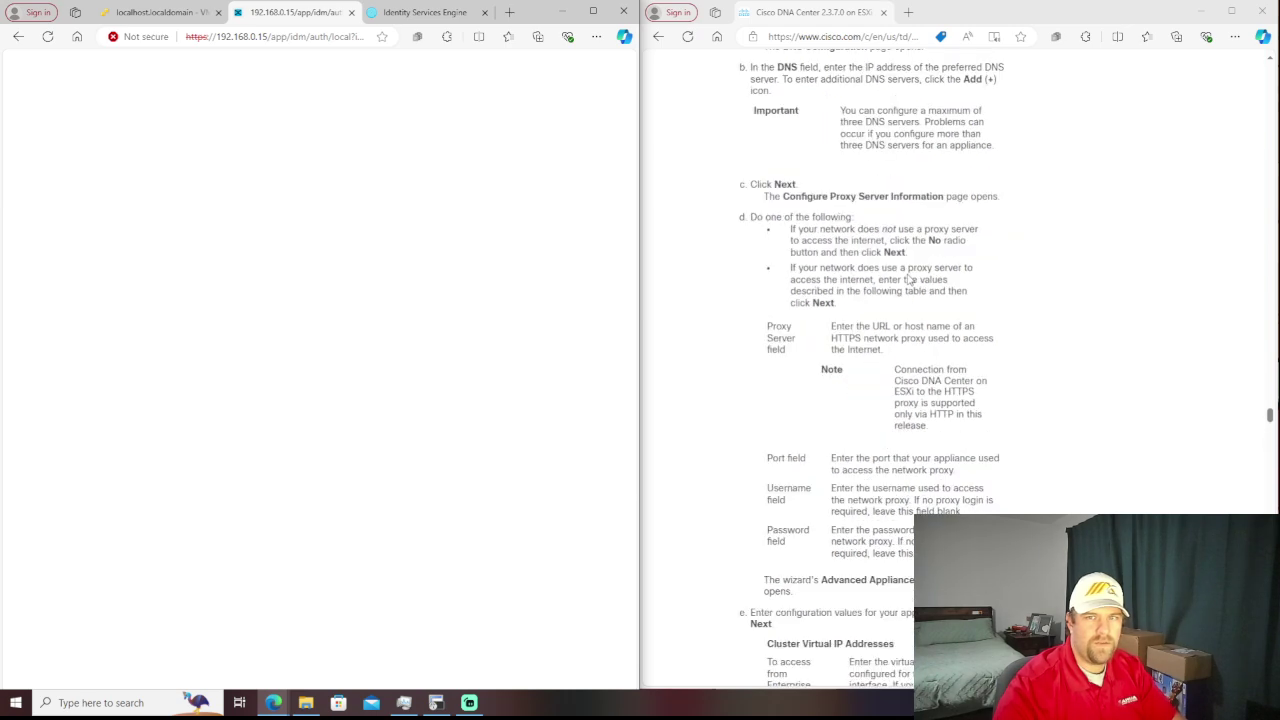
scroll(909, 280, up, 20)
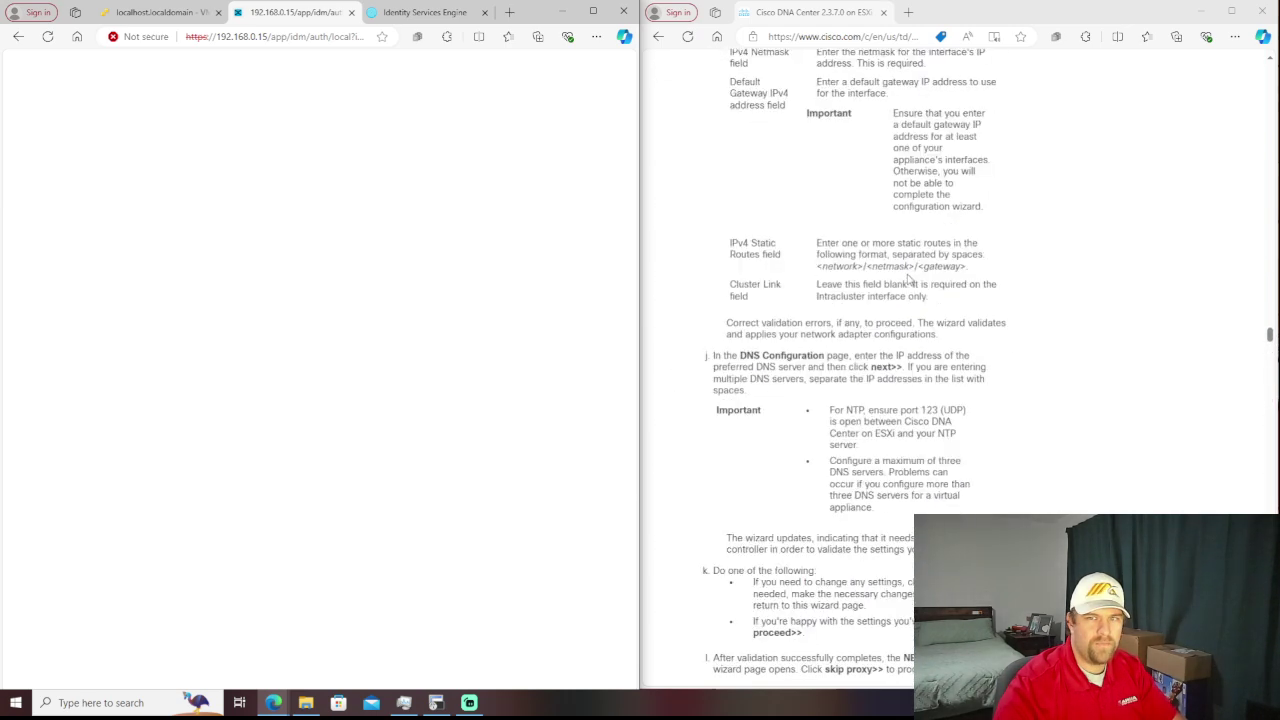
scroll(909, 280, up, 20)
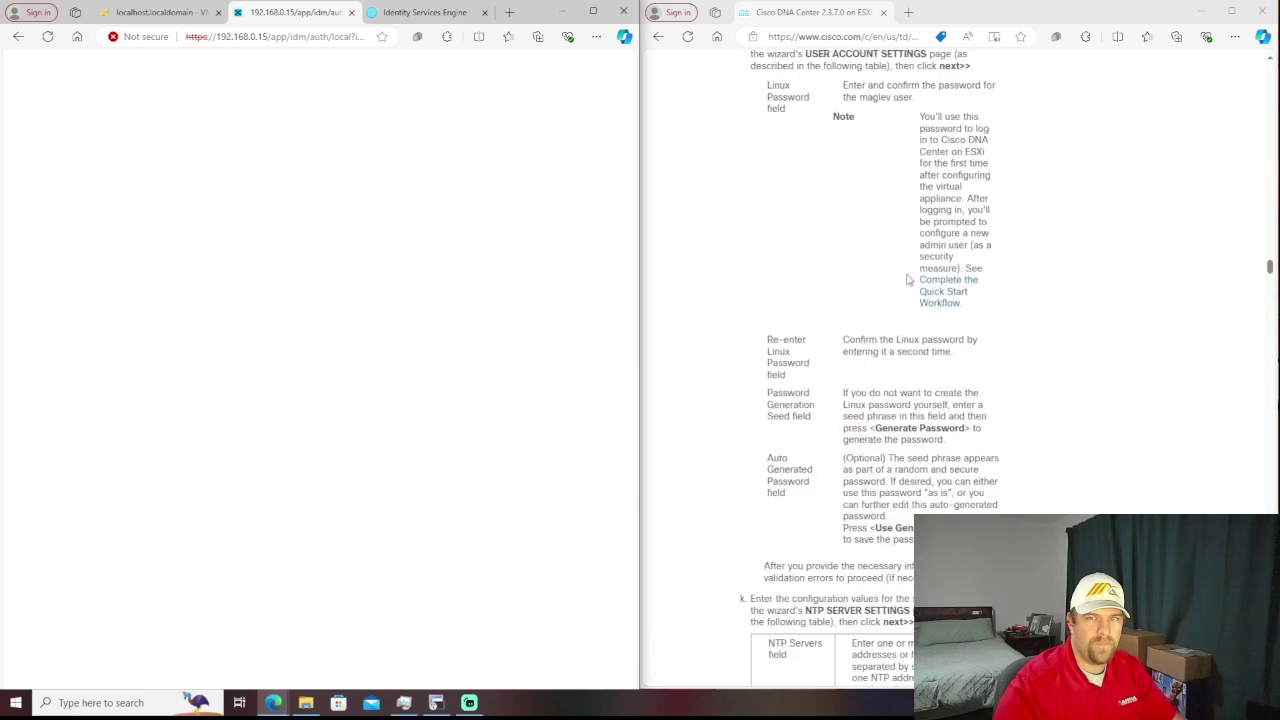
scroll(909, 280, up, 20)
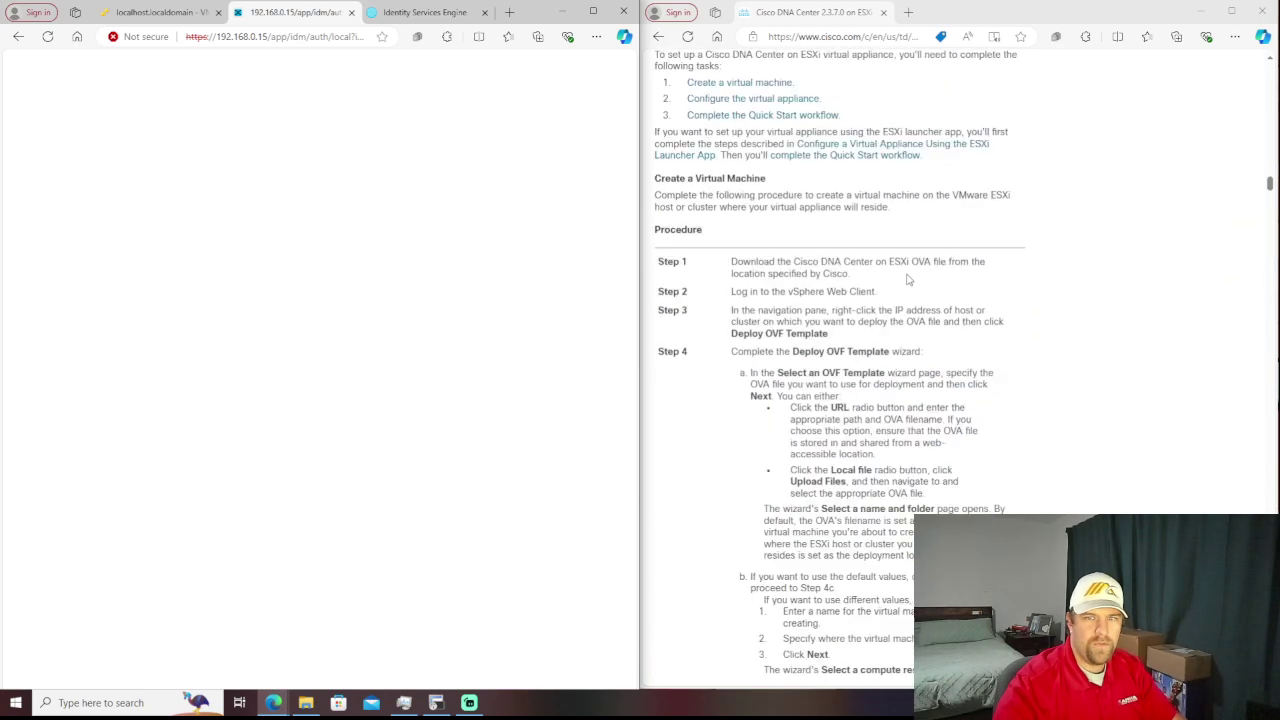
scroll(909, 280, up, 20)
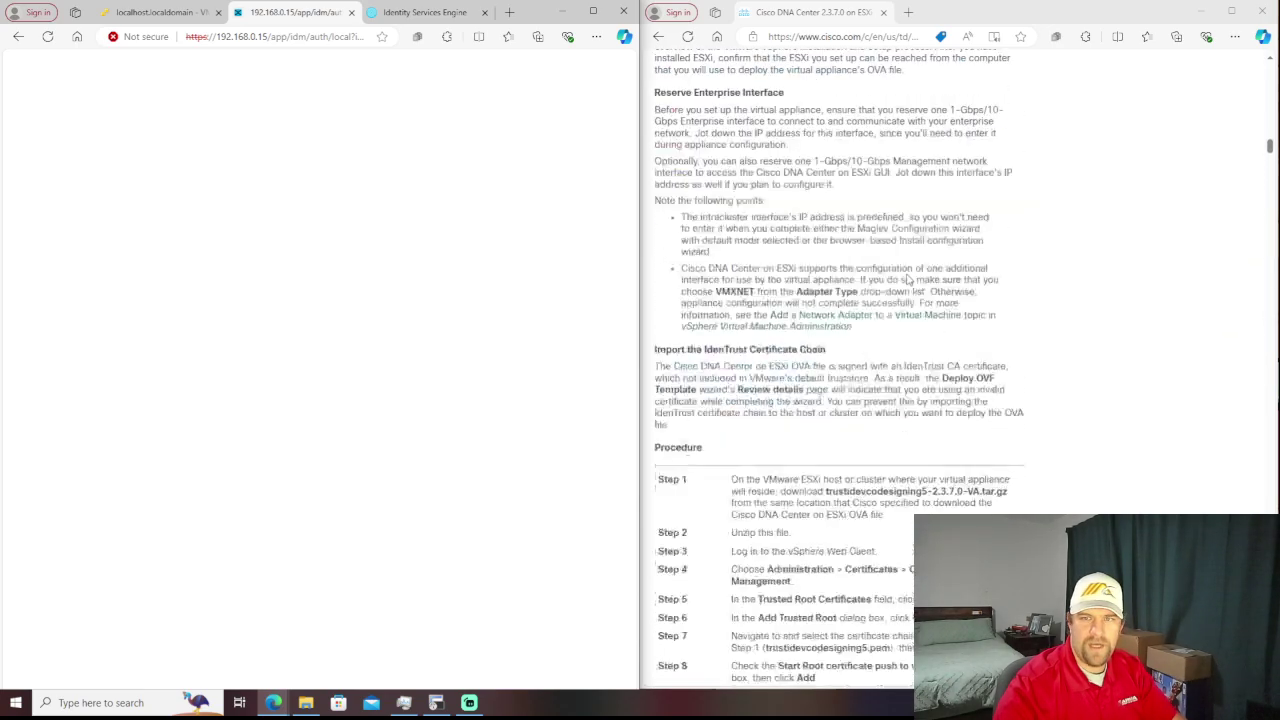
scroll(909, 280, up, 15)
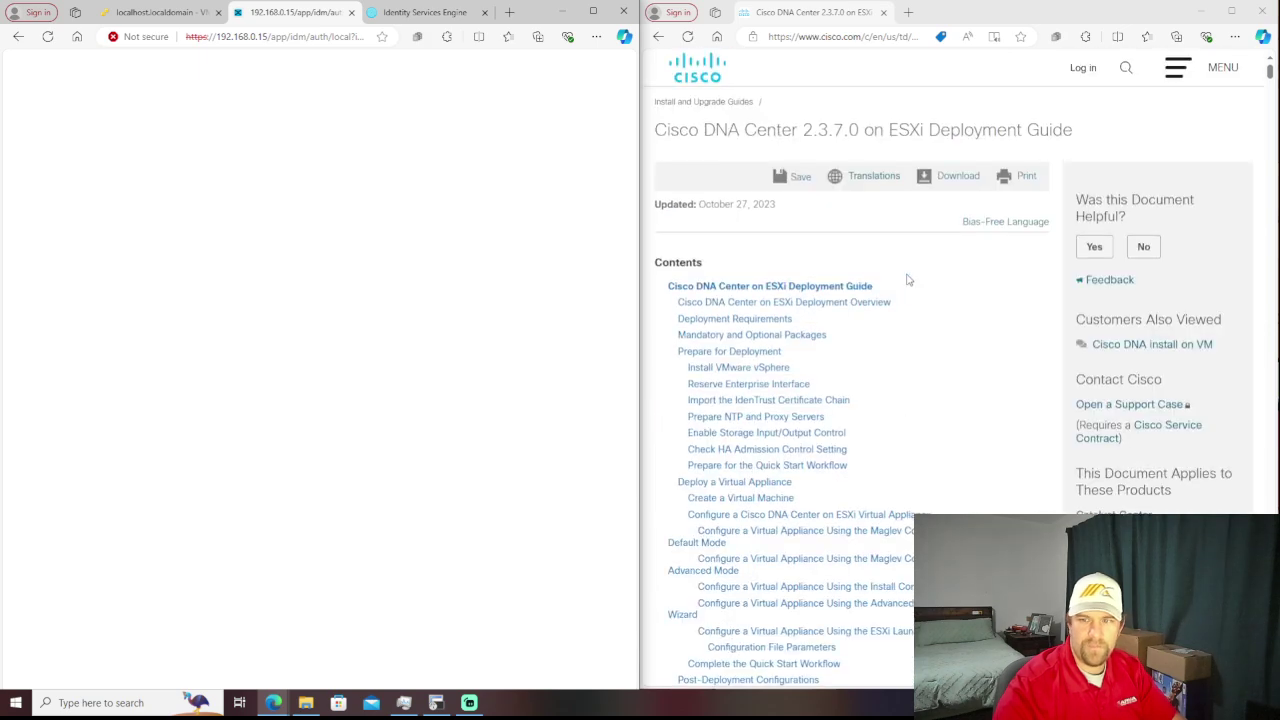
scroll(909, 280, down, 12)
scroll(913, 280, up, 3)
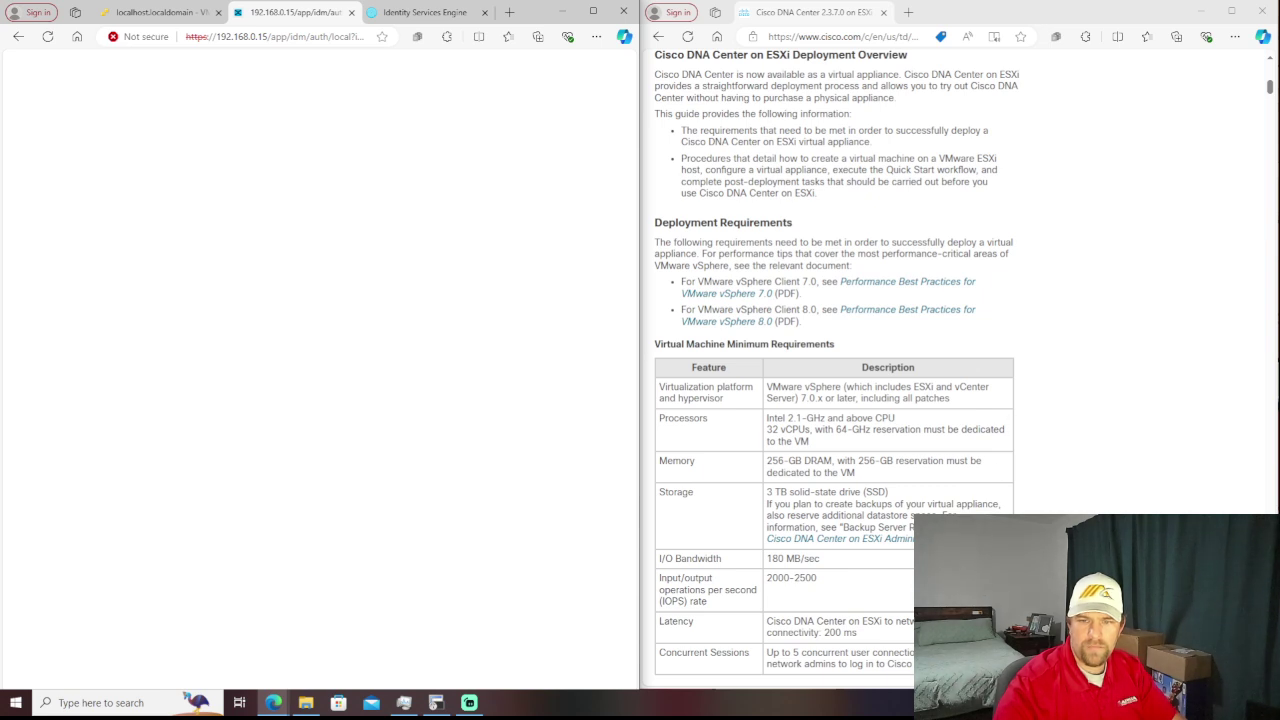
scroll(835, 400, down, 6)
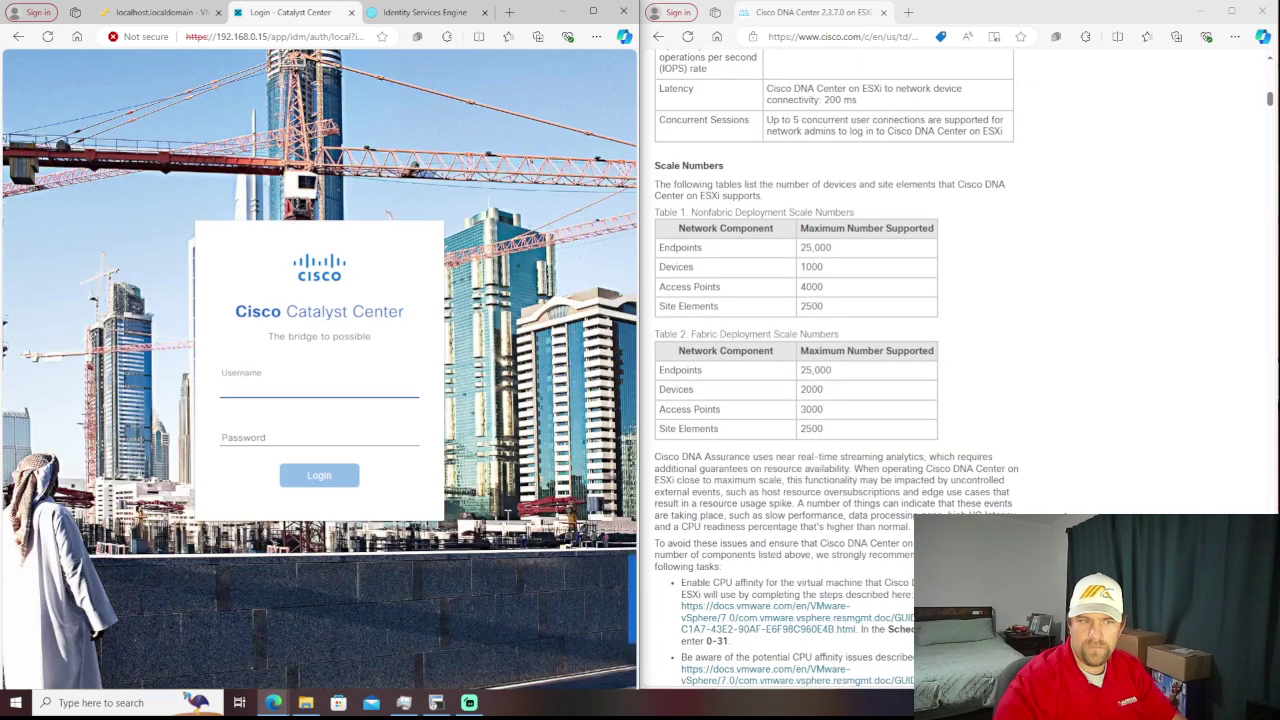
- Attempt a Catalyst Center sign-in with username maglev and a password
scroll(990, 505, down, 6)
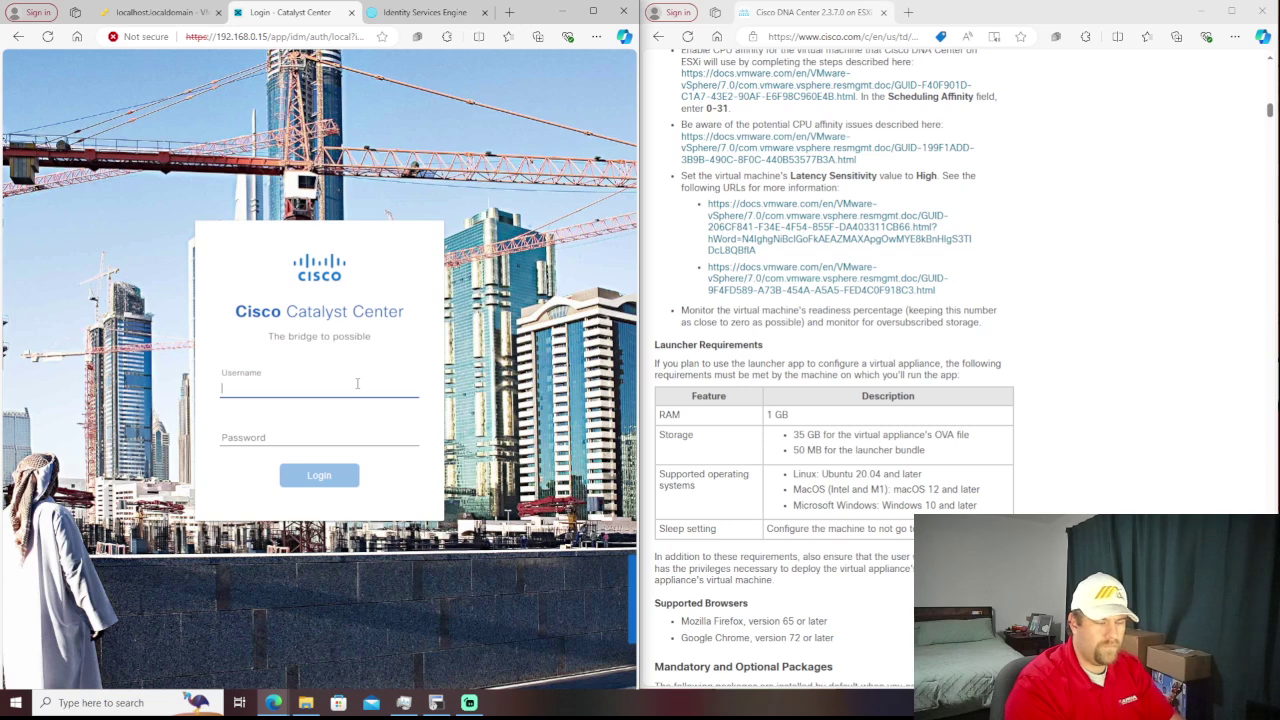
text(maglev)
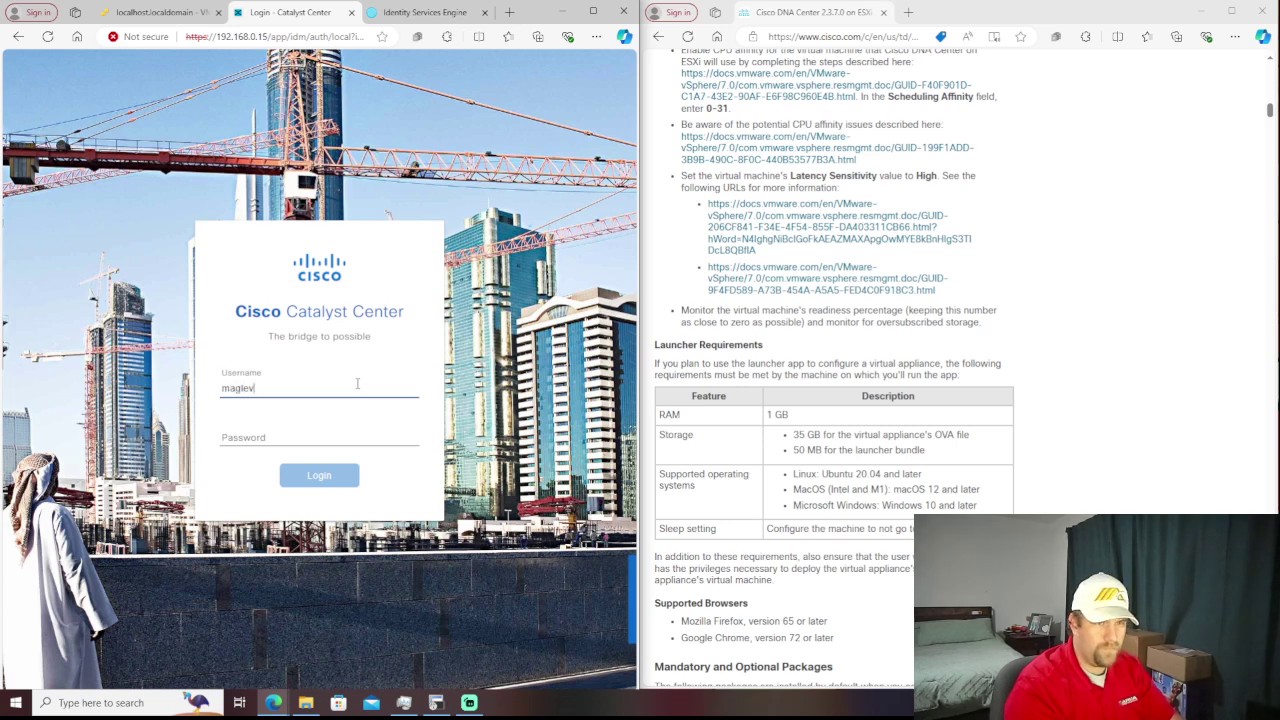
key(Tab)
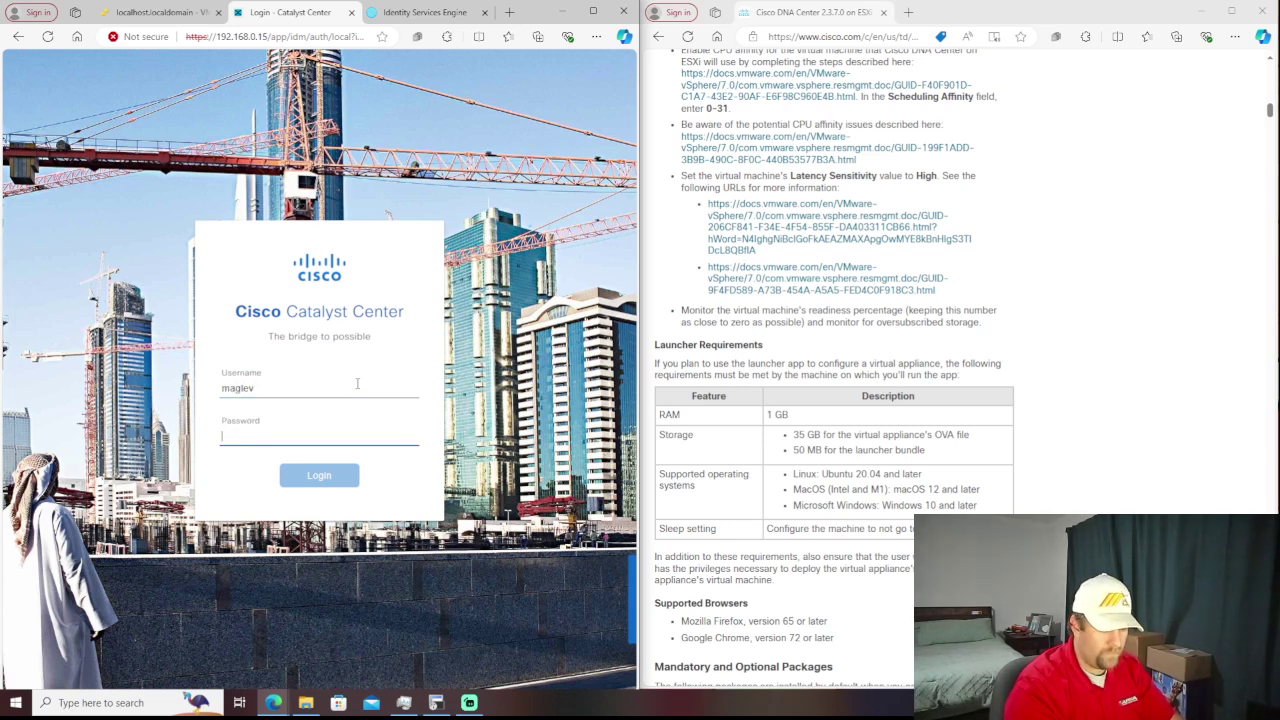
text(Magle)
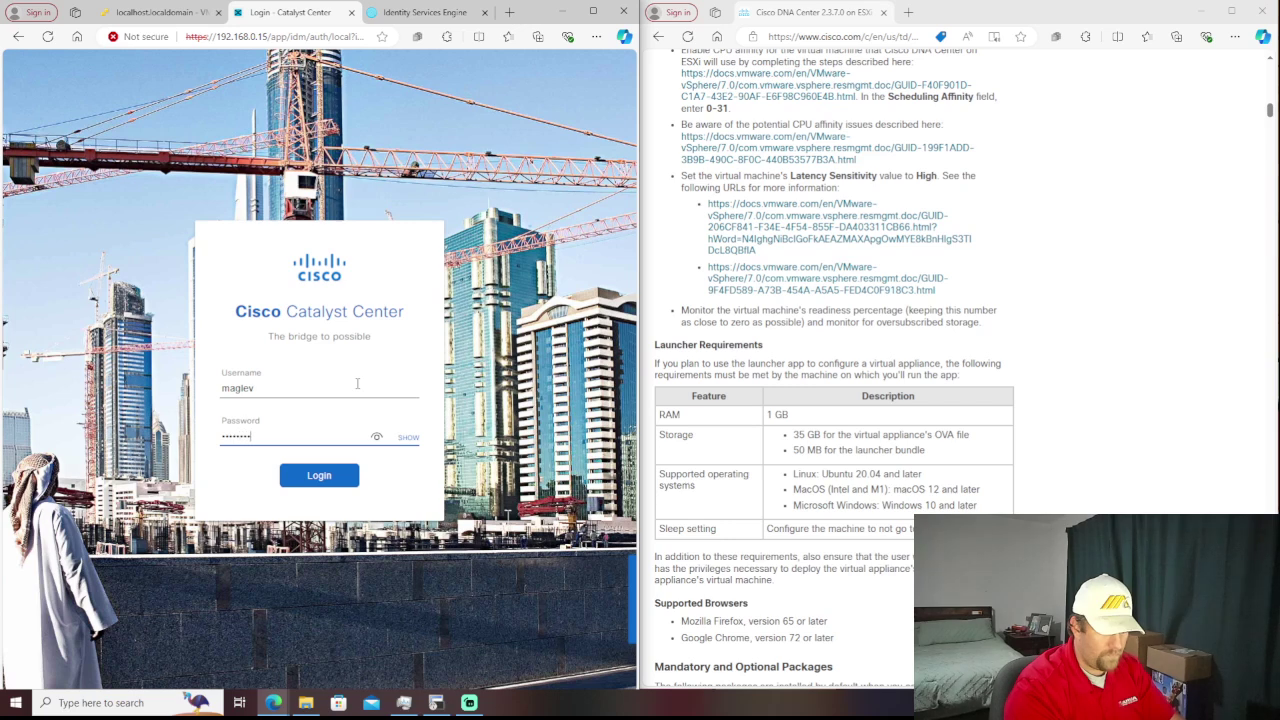
key(Return)
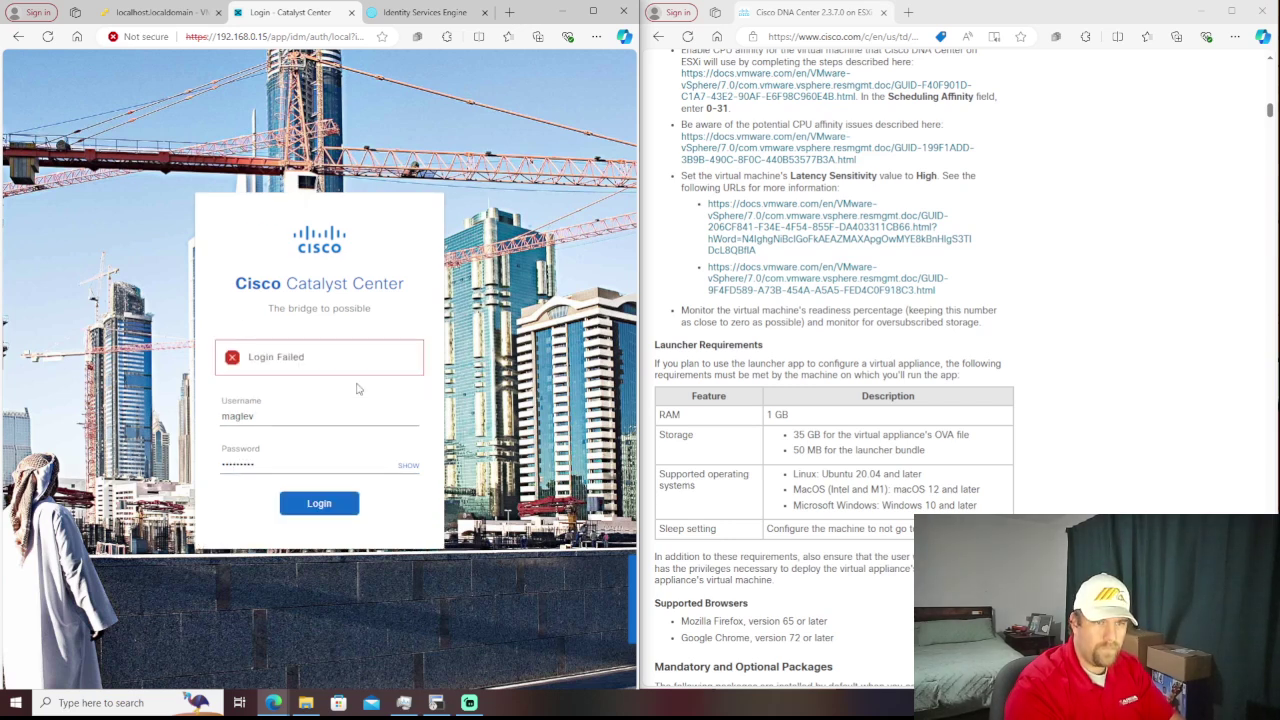
- After Login Failed, retype the password and submit the login again
key(shift+Tab)
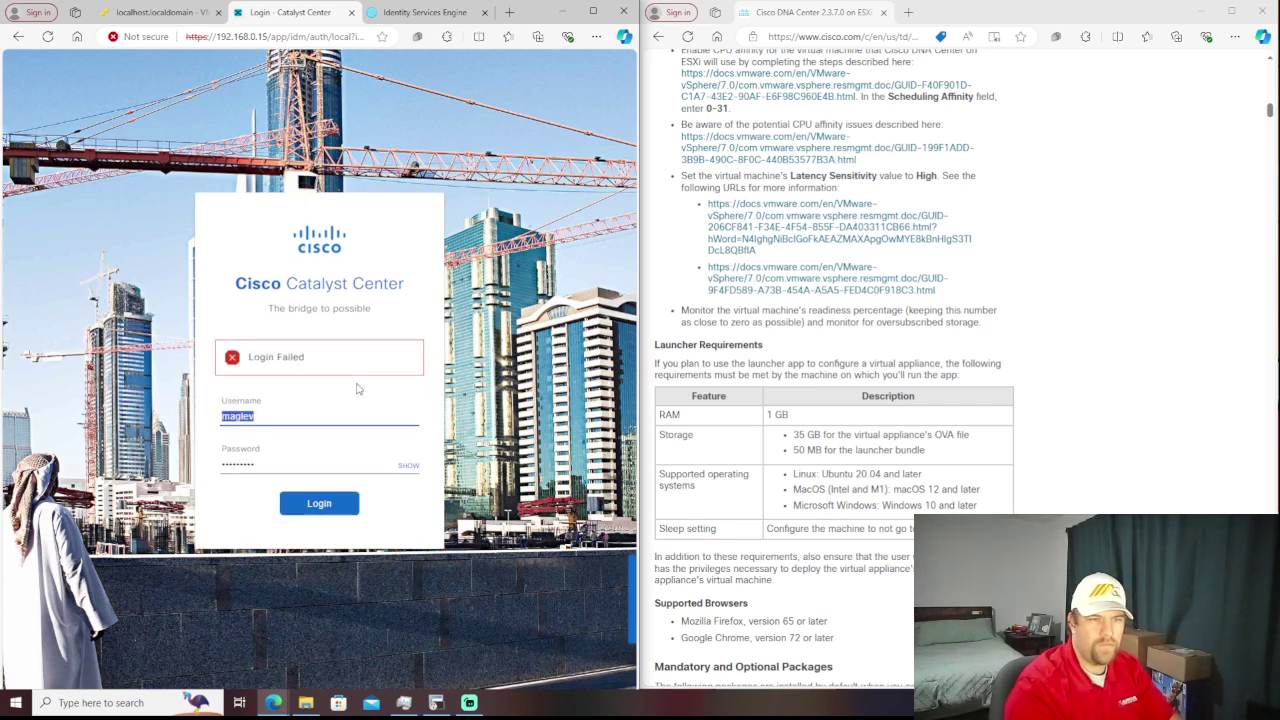
key(Tab)
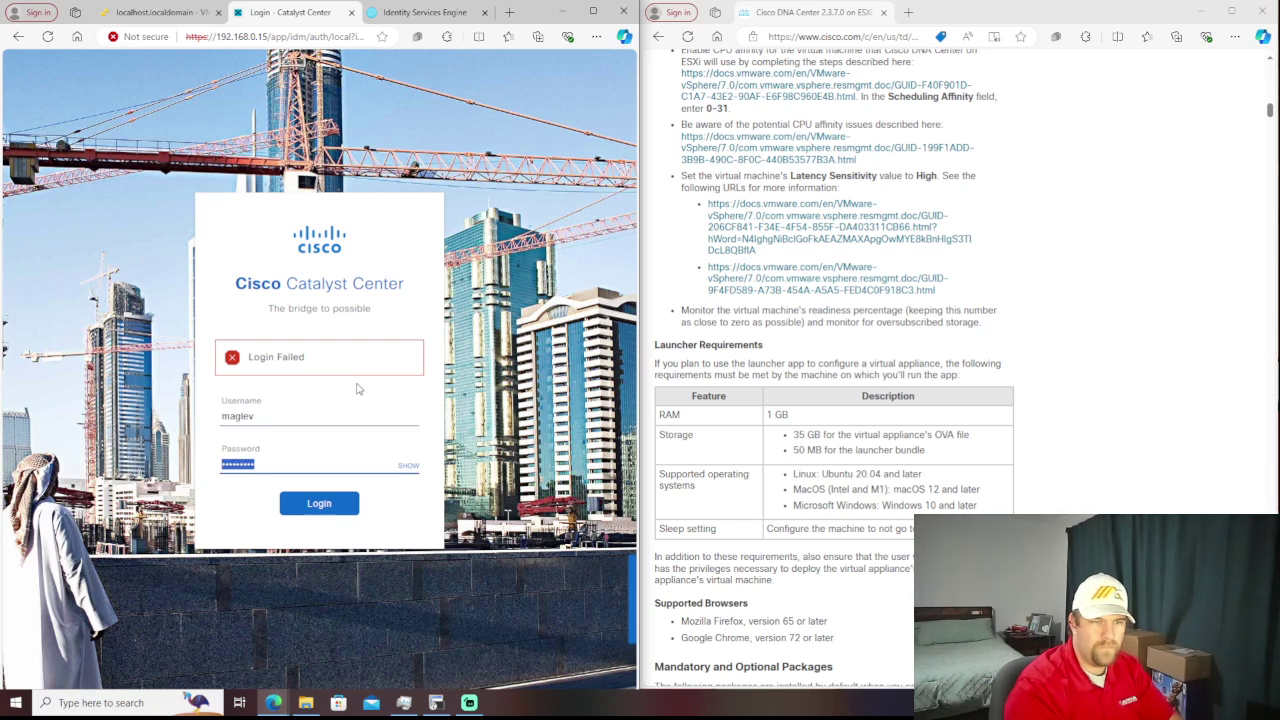
text(Cisco)
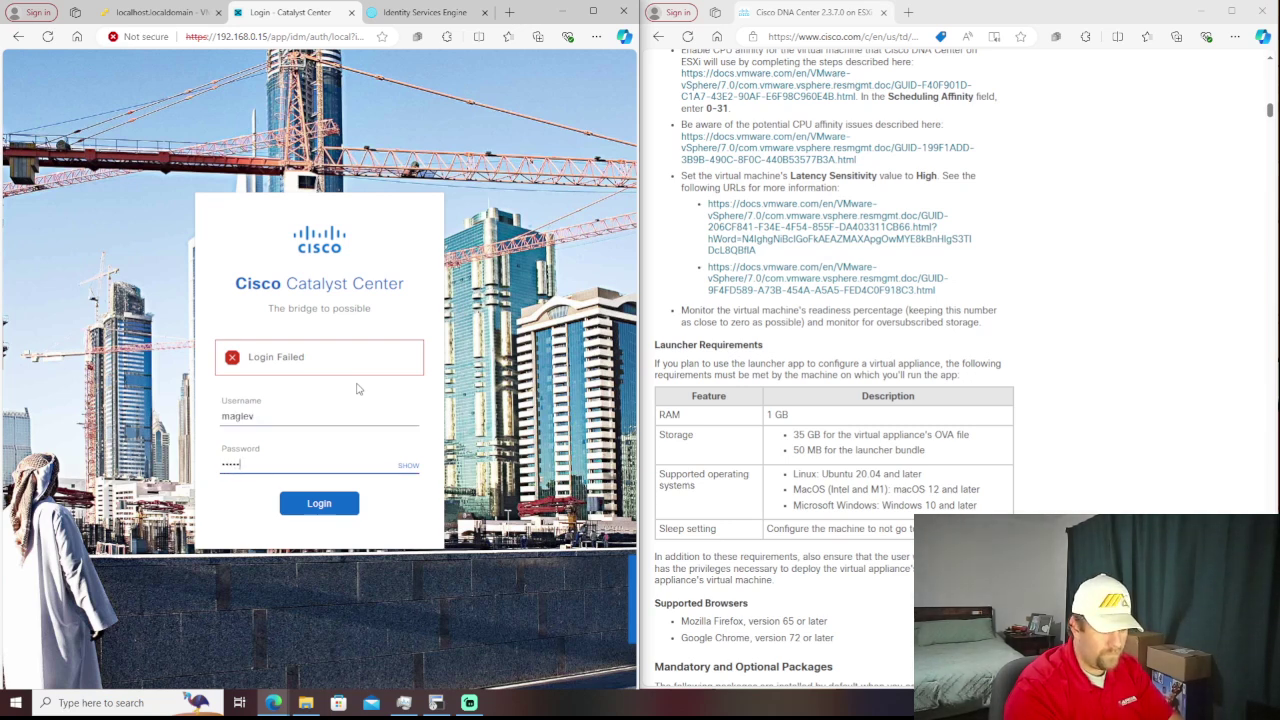
text(123)
key(Return)
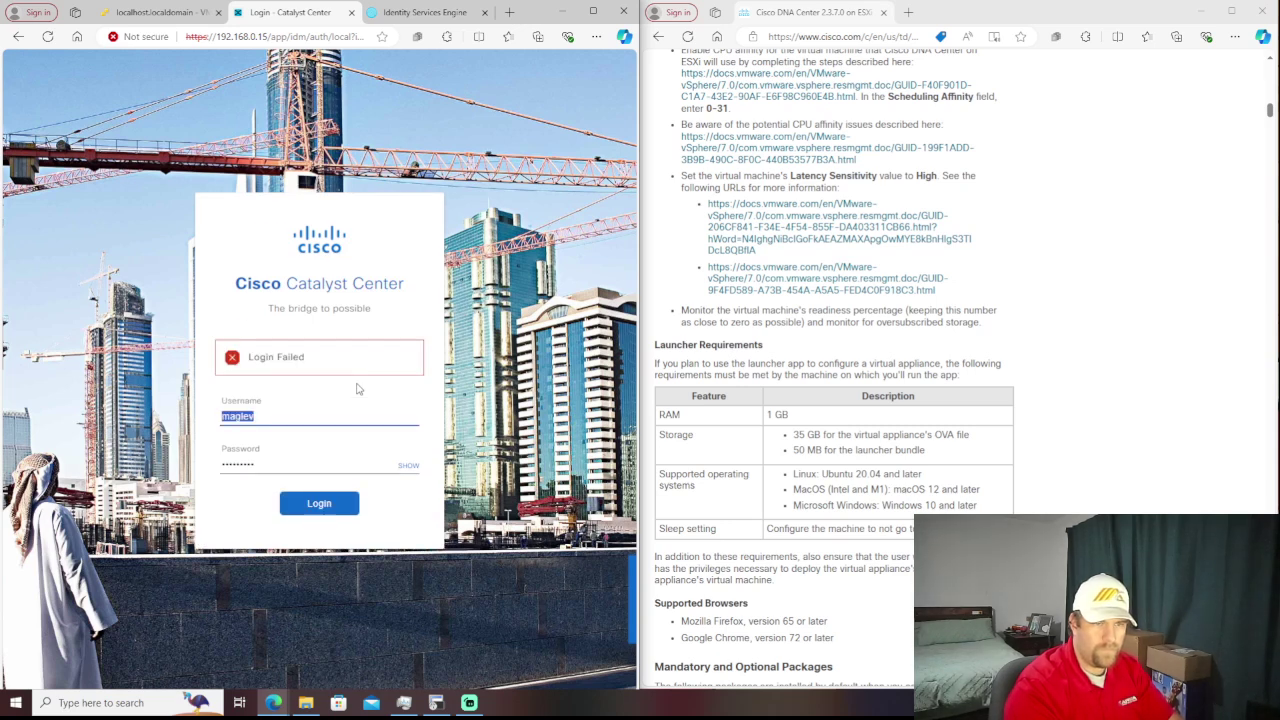
- Change the username to admin and enter a fresh password
text(admin)
key(Tab)
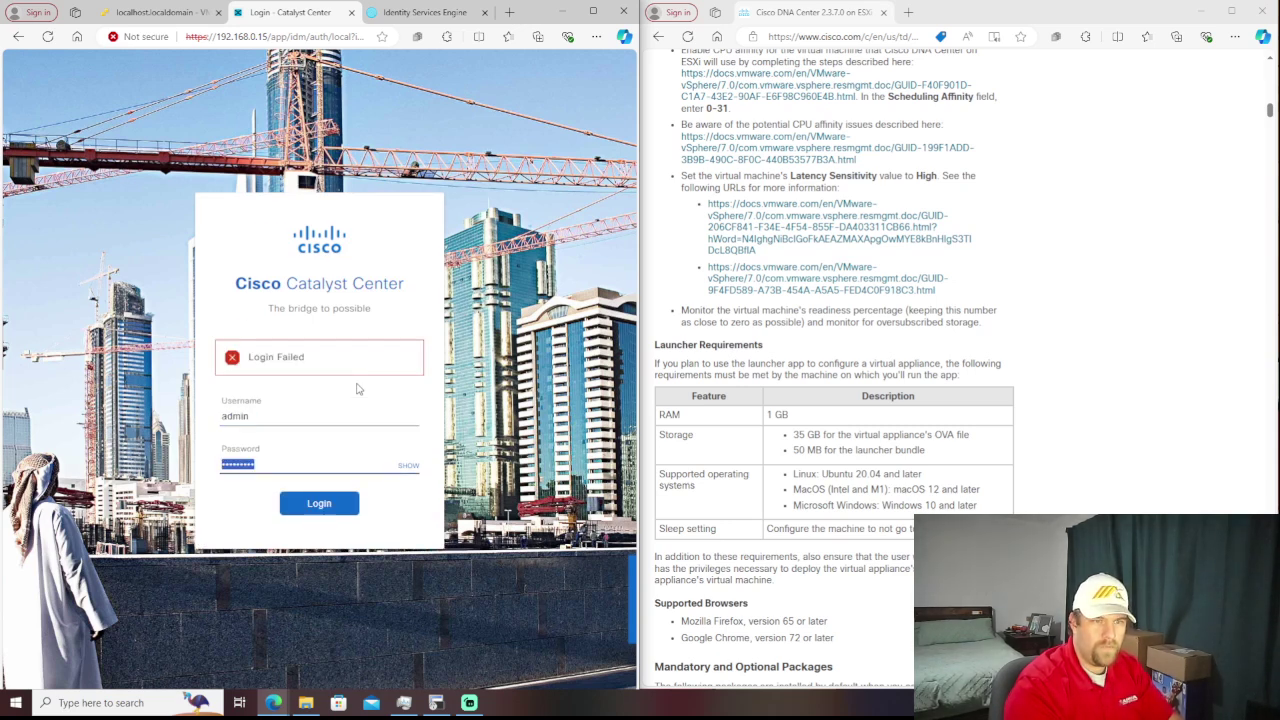
text(•••••)
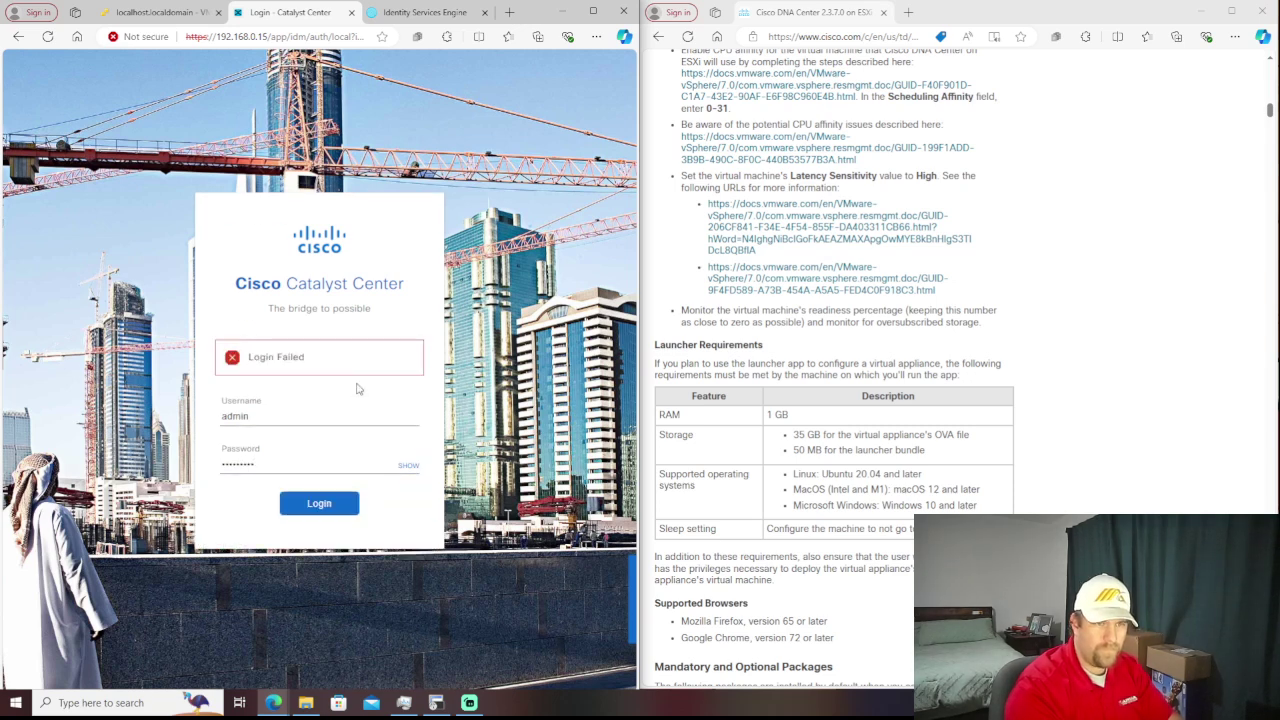
key(Tab)
key(Tab)
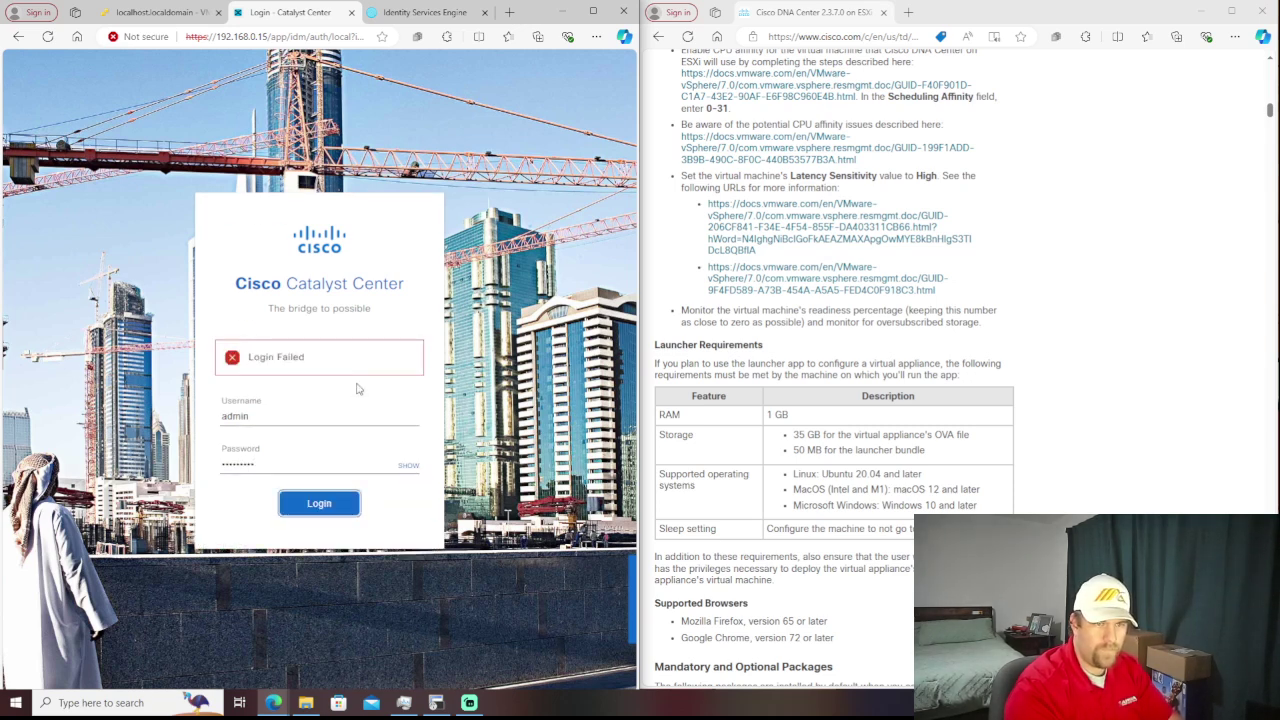
key(Return)
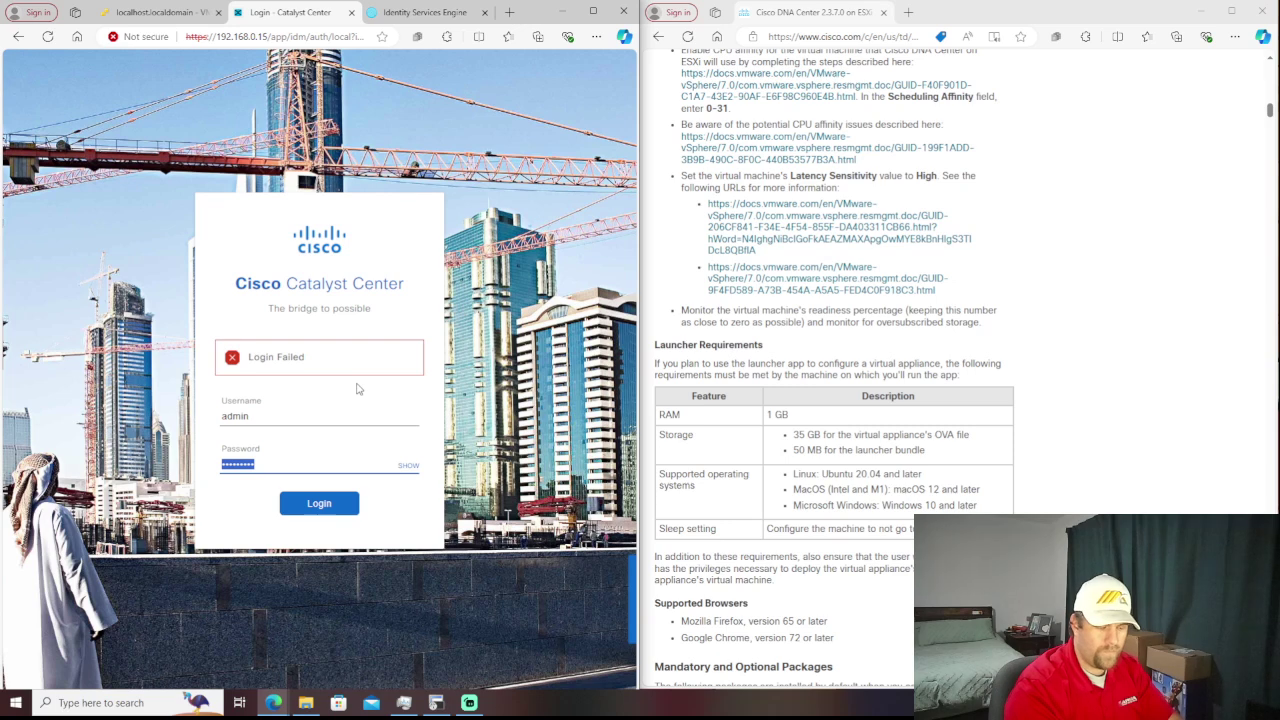
text(•••••)
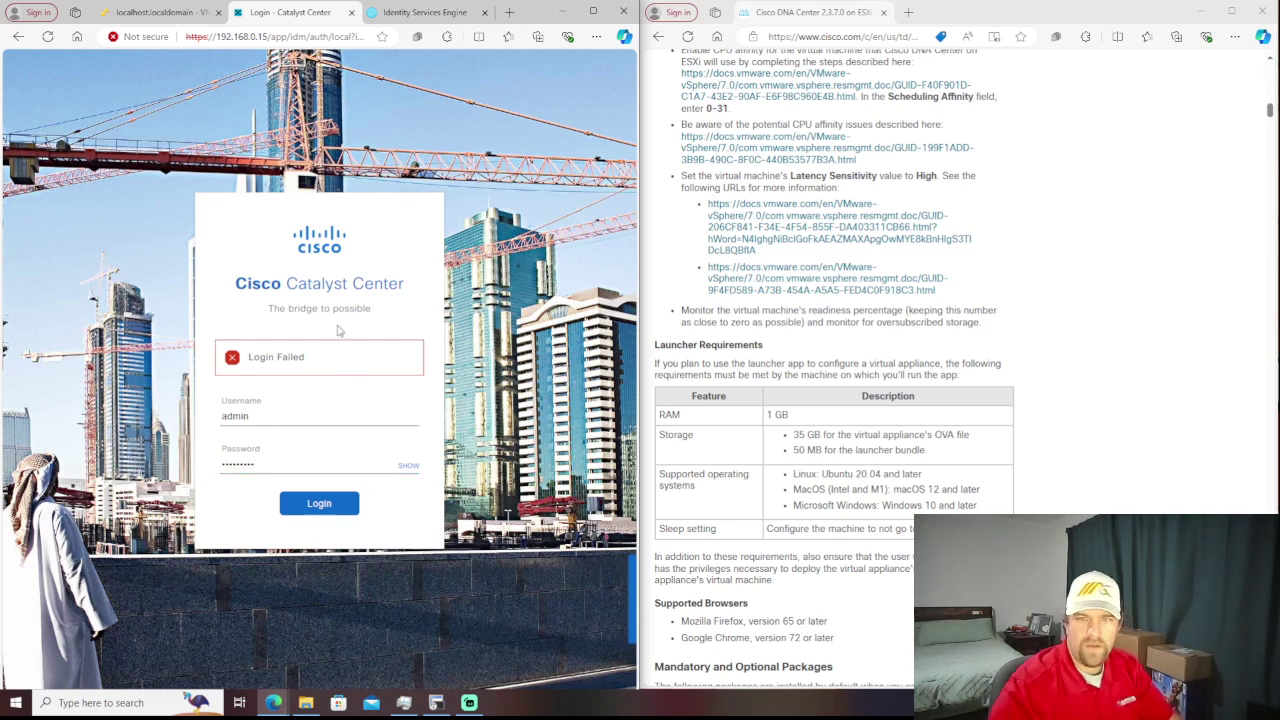
scroll(952, 457, down, 12)
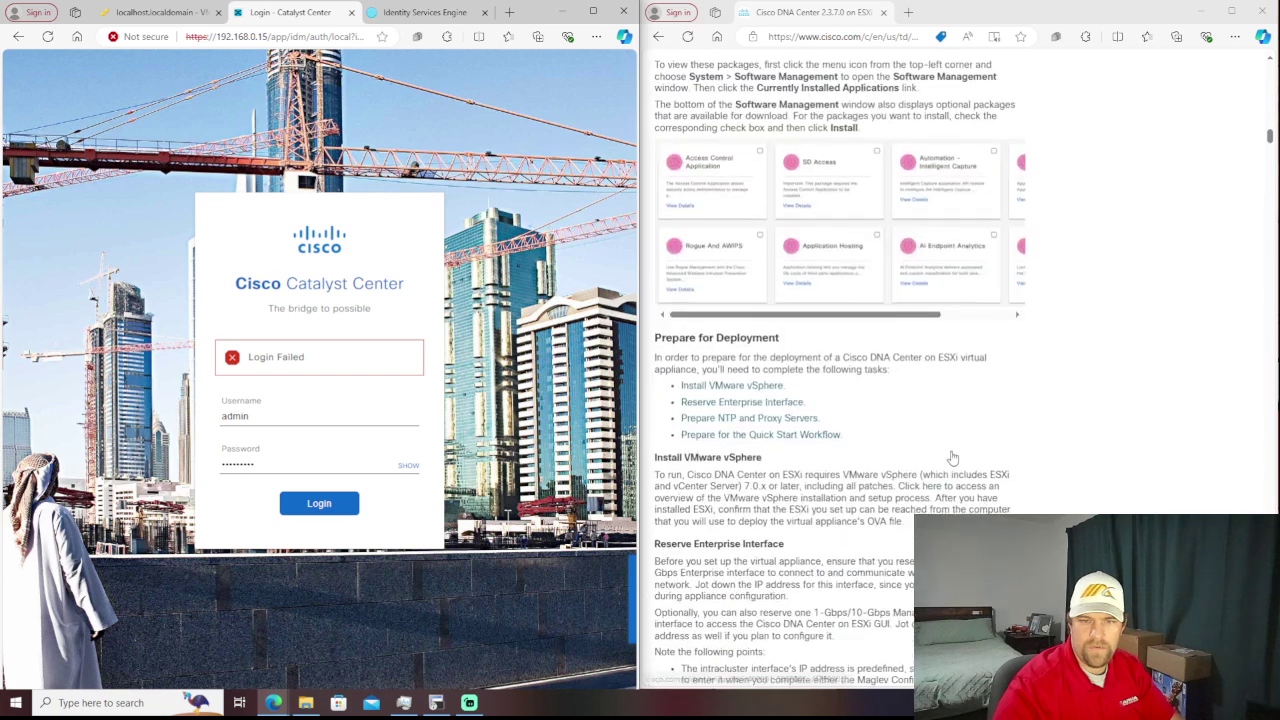
scroll(955, 457, down, 10)
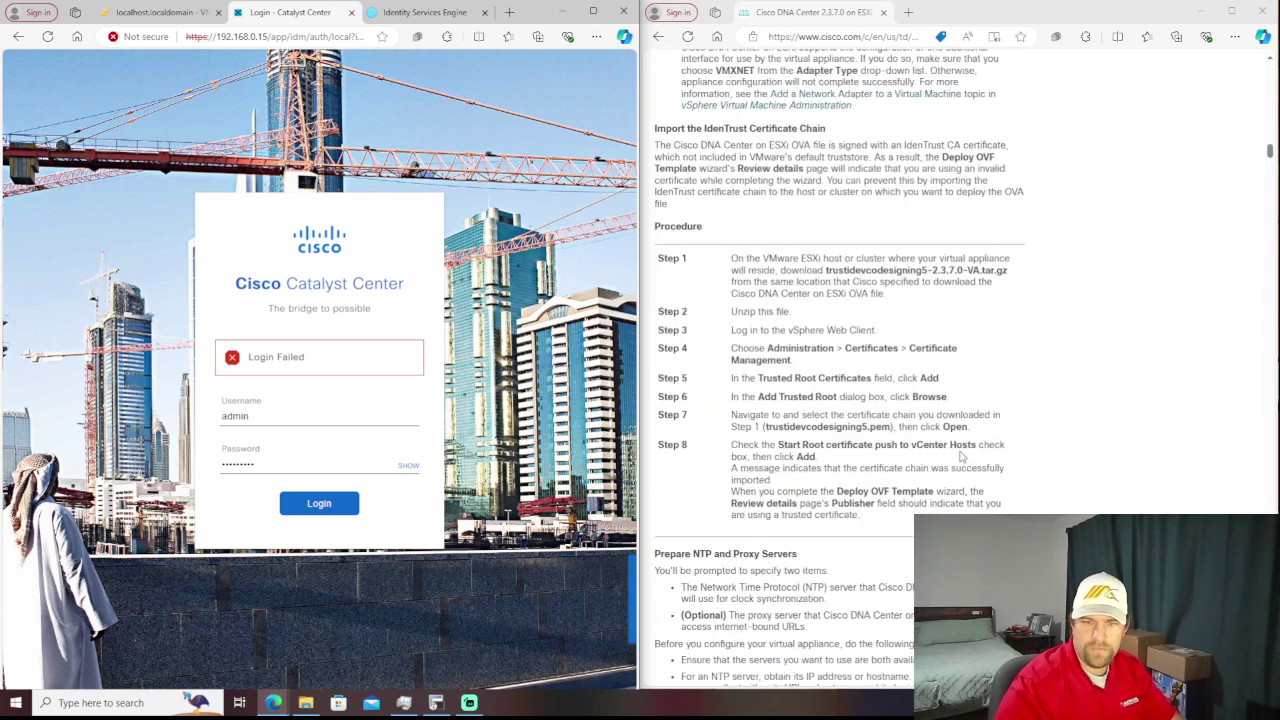
scroll(960, 450, down, 12)
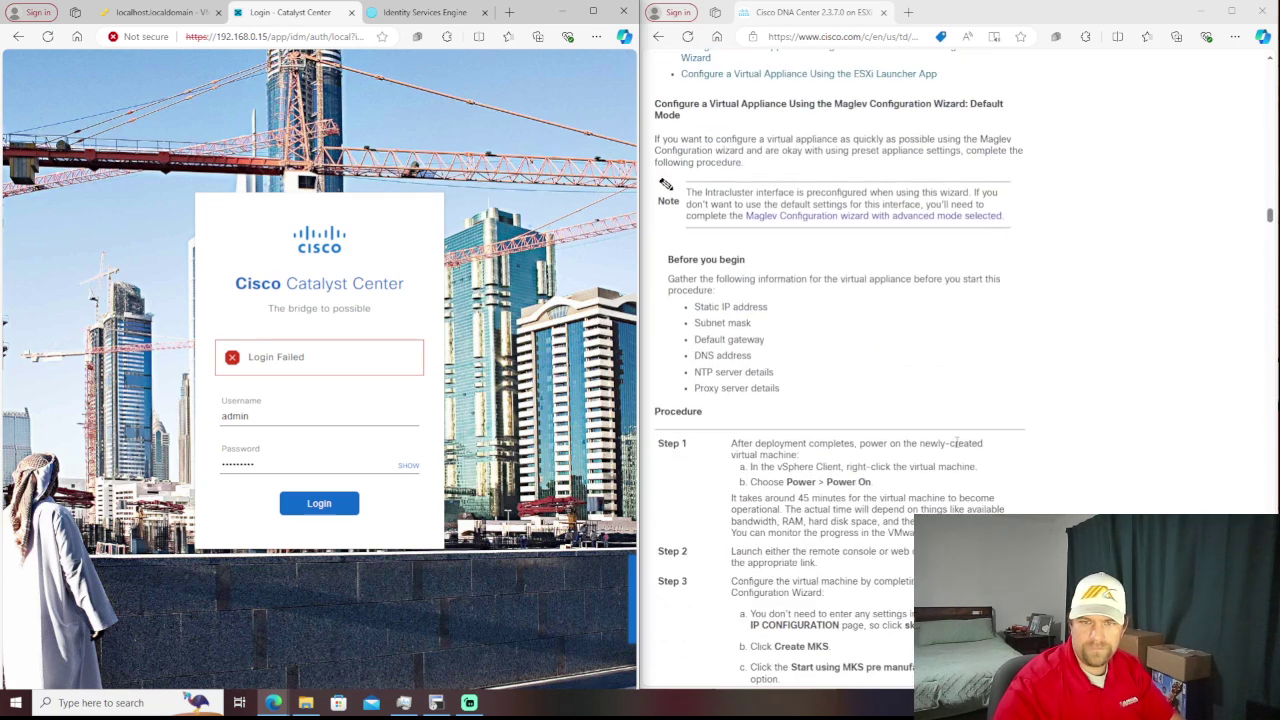
scroll(916, 318, up, 1)
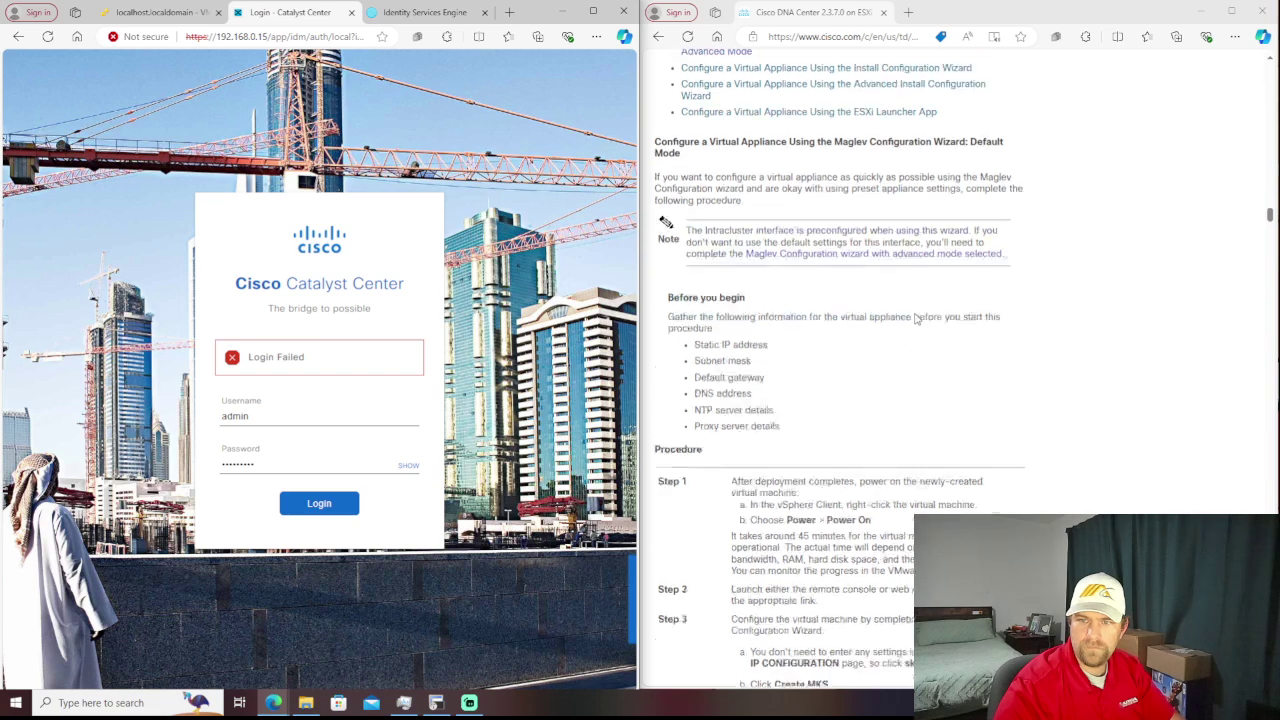
scroll(916, 318, up, 10)
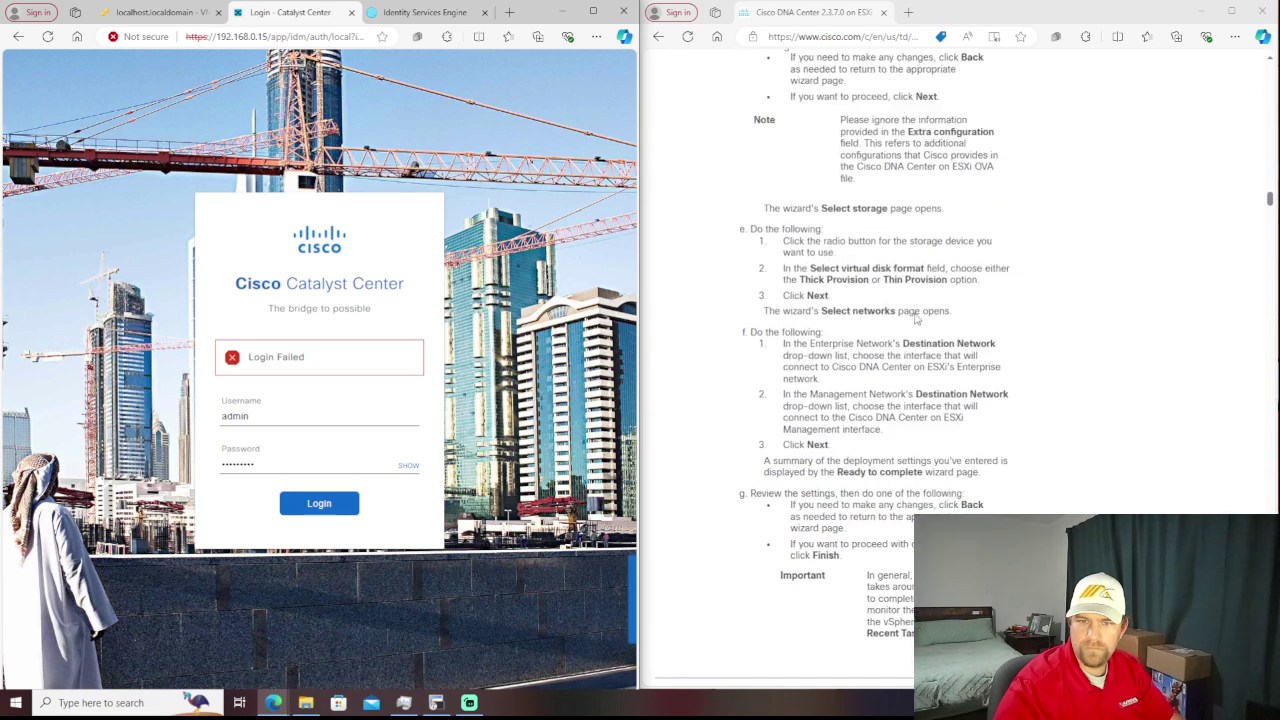
scroll(916, 318, down, 4)
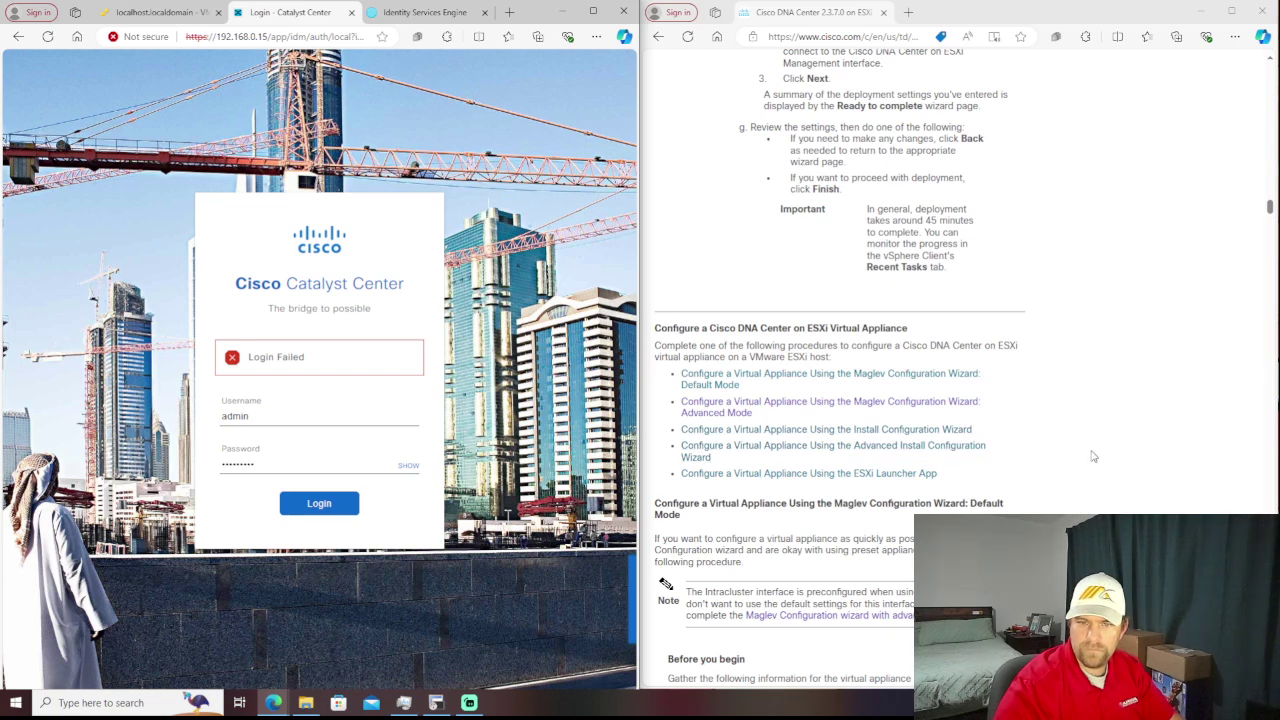
scroll(1093, 456, down, 10)
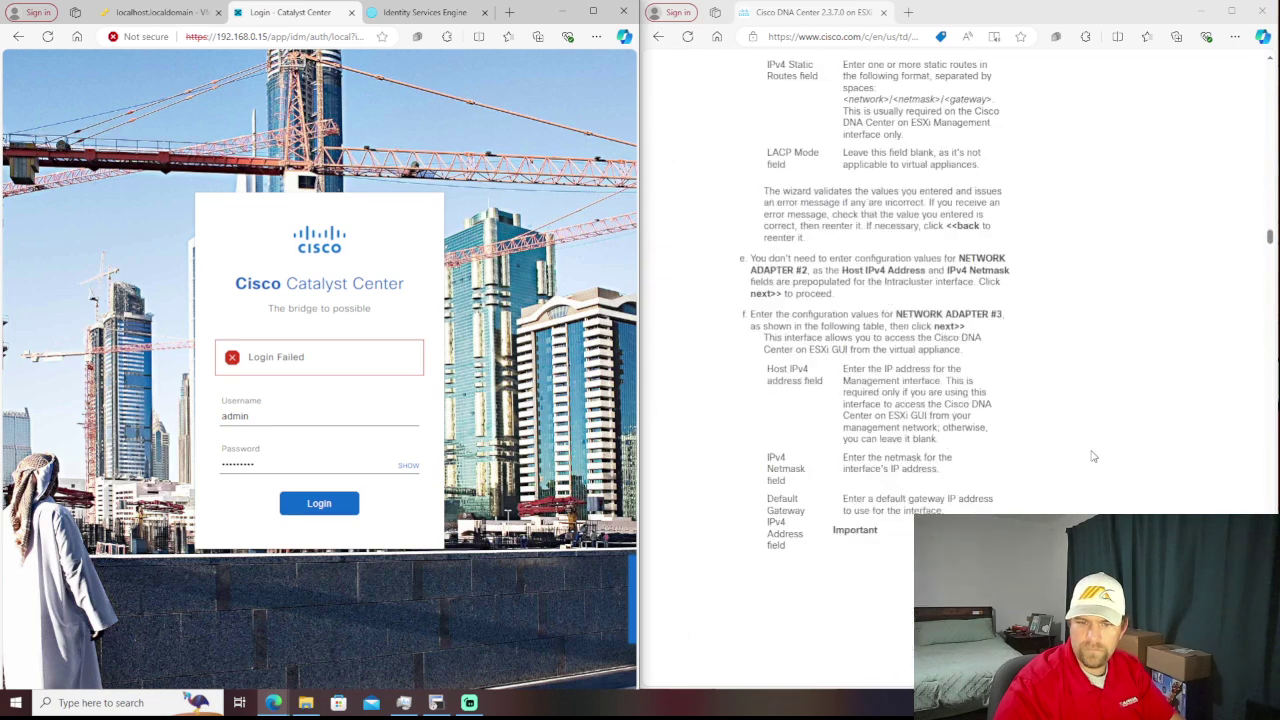
scroll(1093, 456, down, 15)
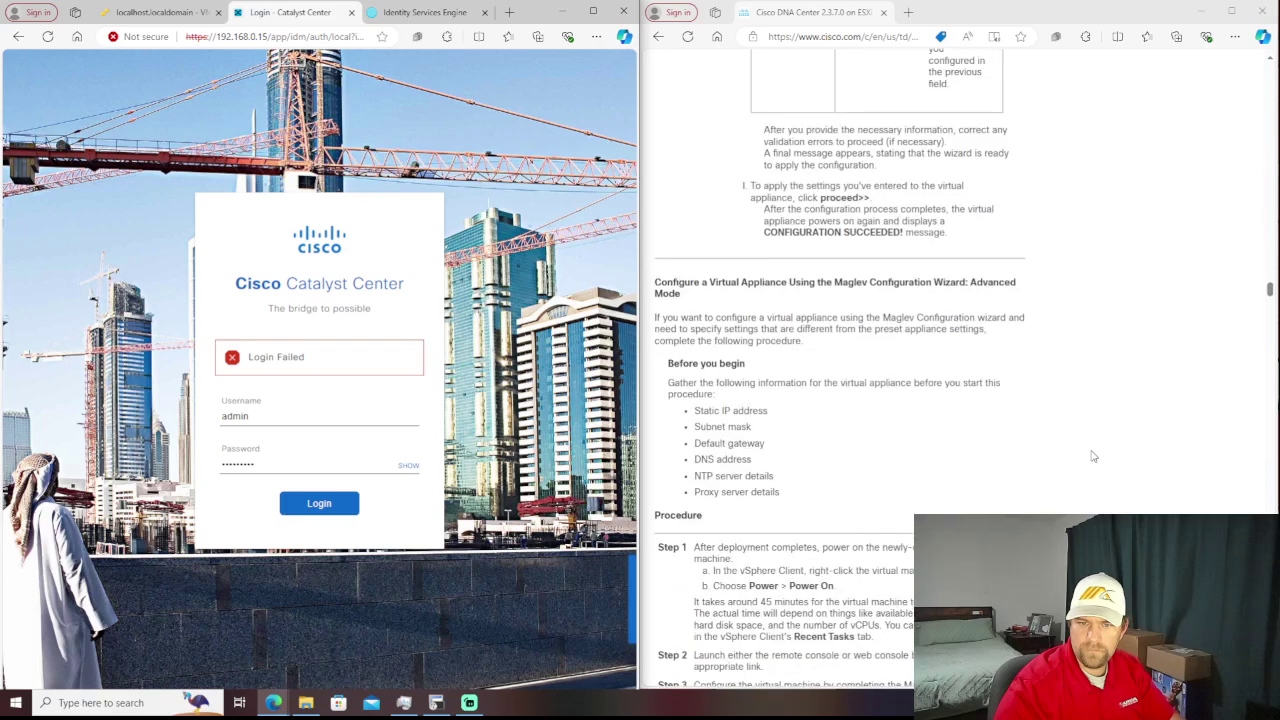
scroll(1093, 456, down, 15)
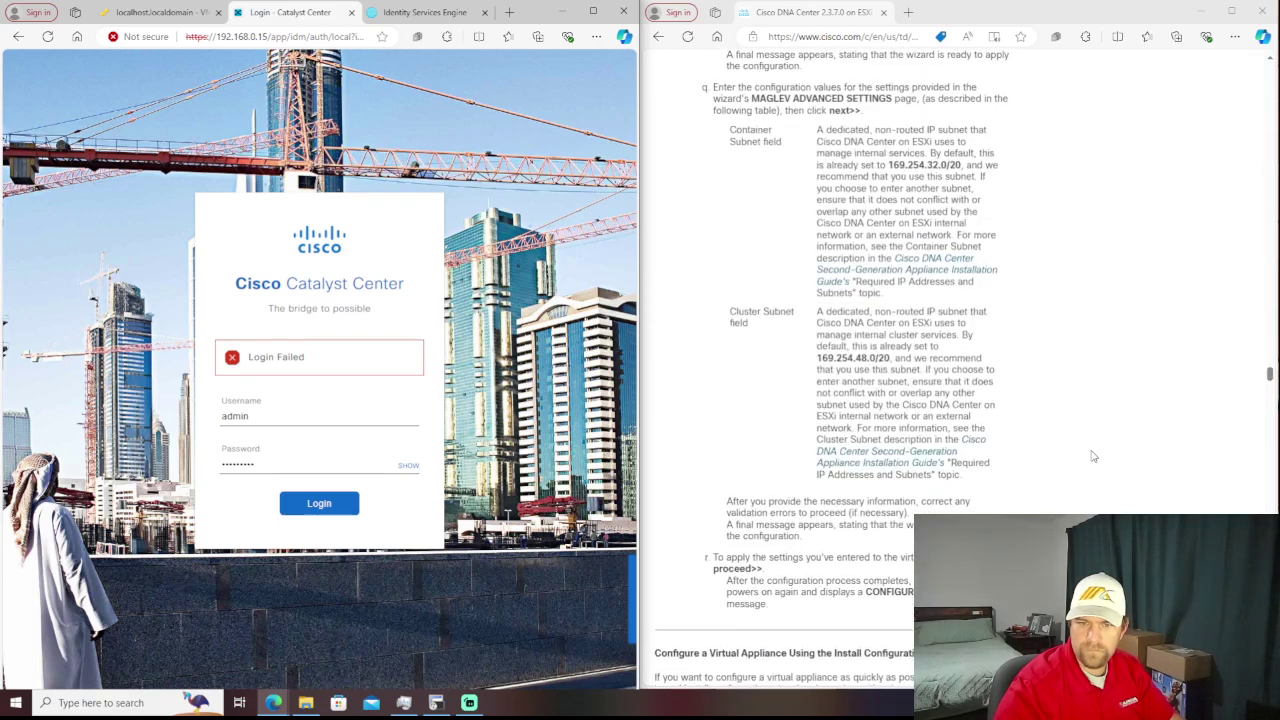
scroll(1093, 456, down, 15)
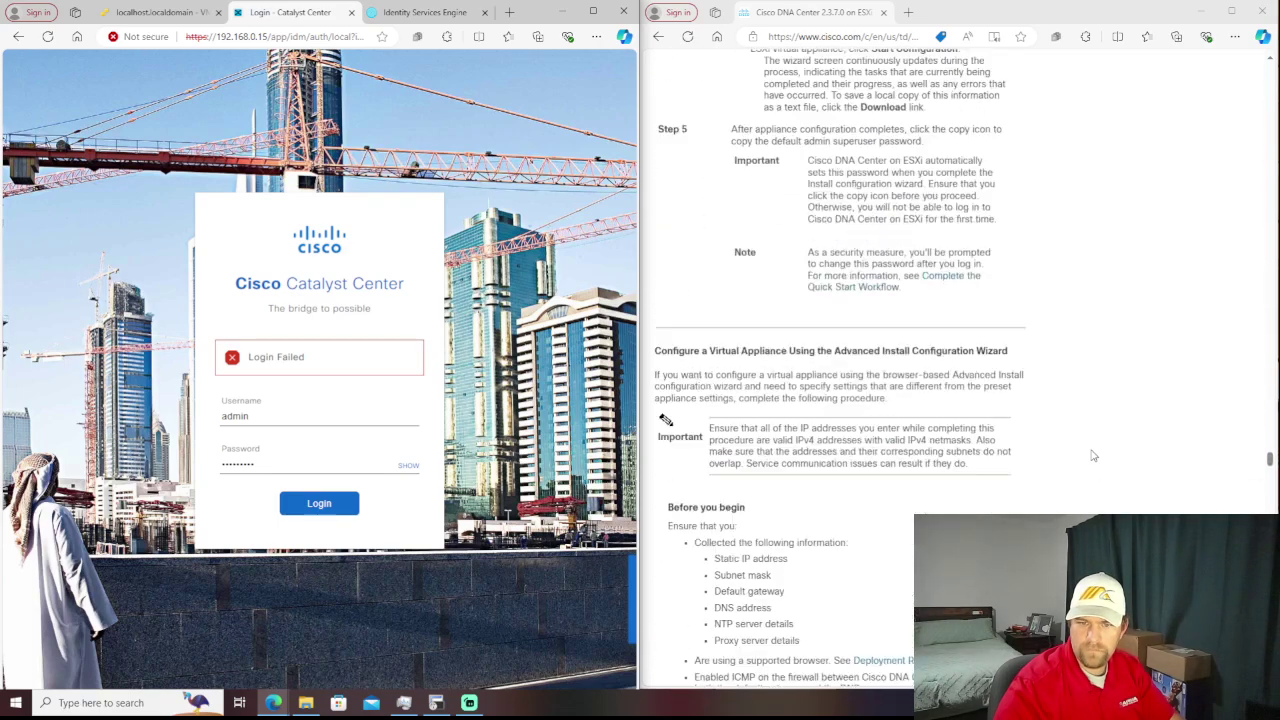
scroll(1093, 456, down, 15)
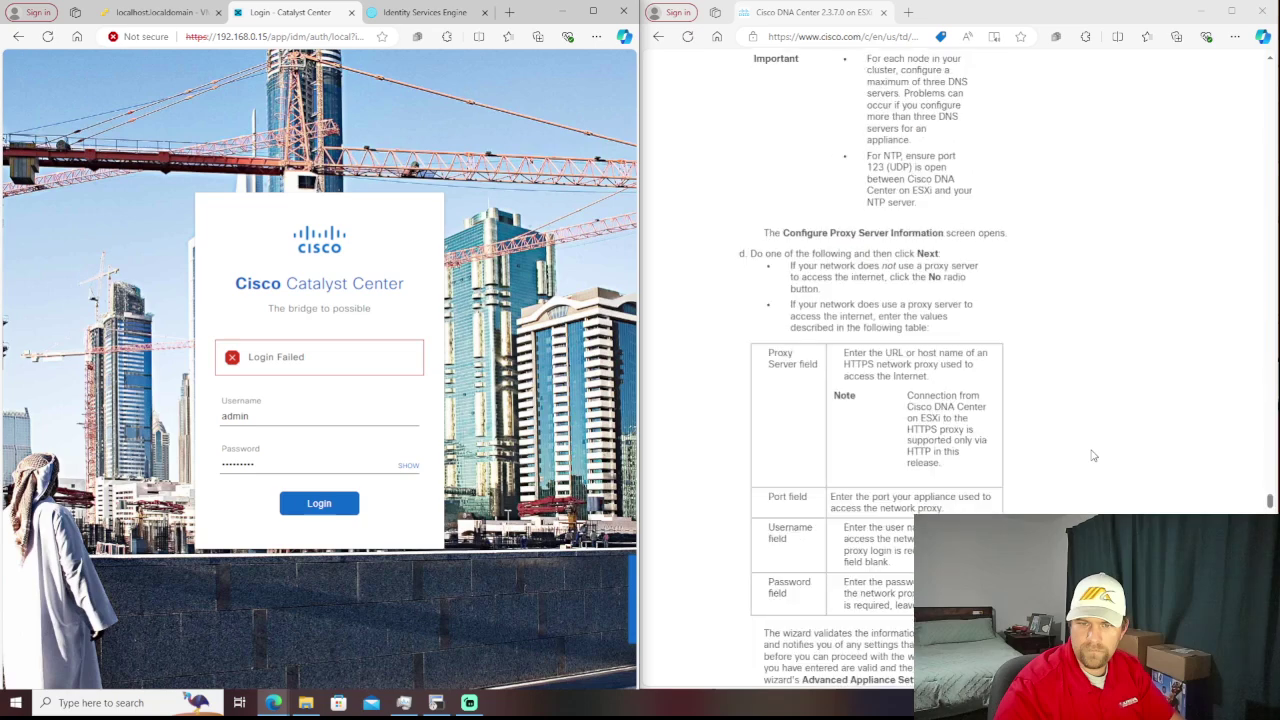
scroll(1093, 456, down, 12)
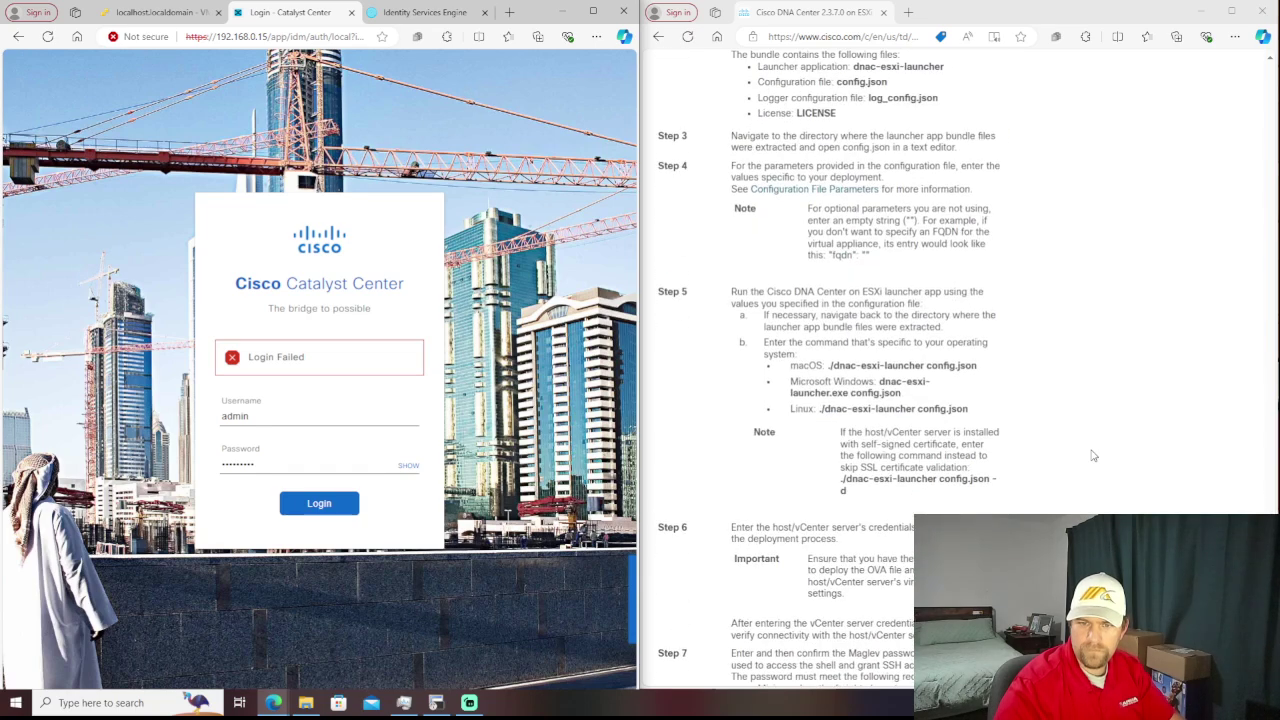
scroll(1093, 456, down, 3)
scroll(1093, 456, down, 14)
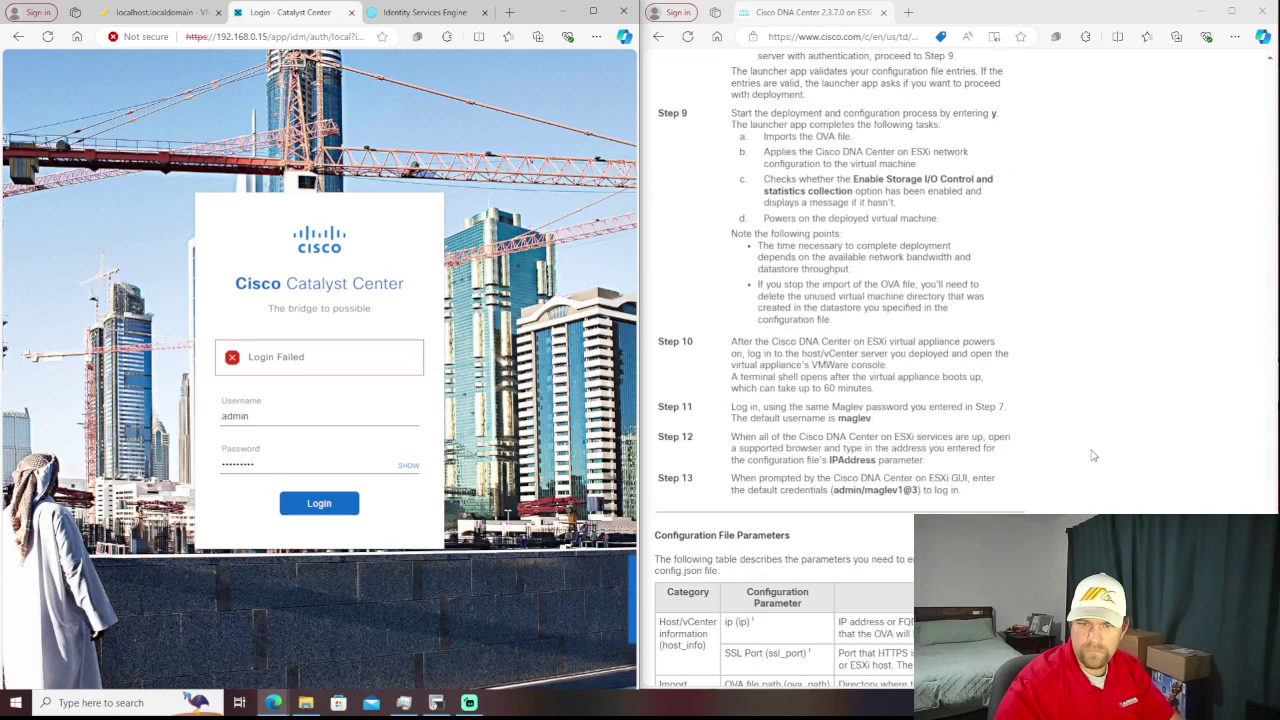
scroll(1093, 456, down, 5)
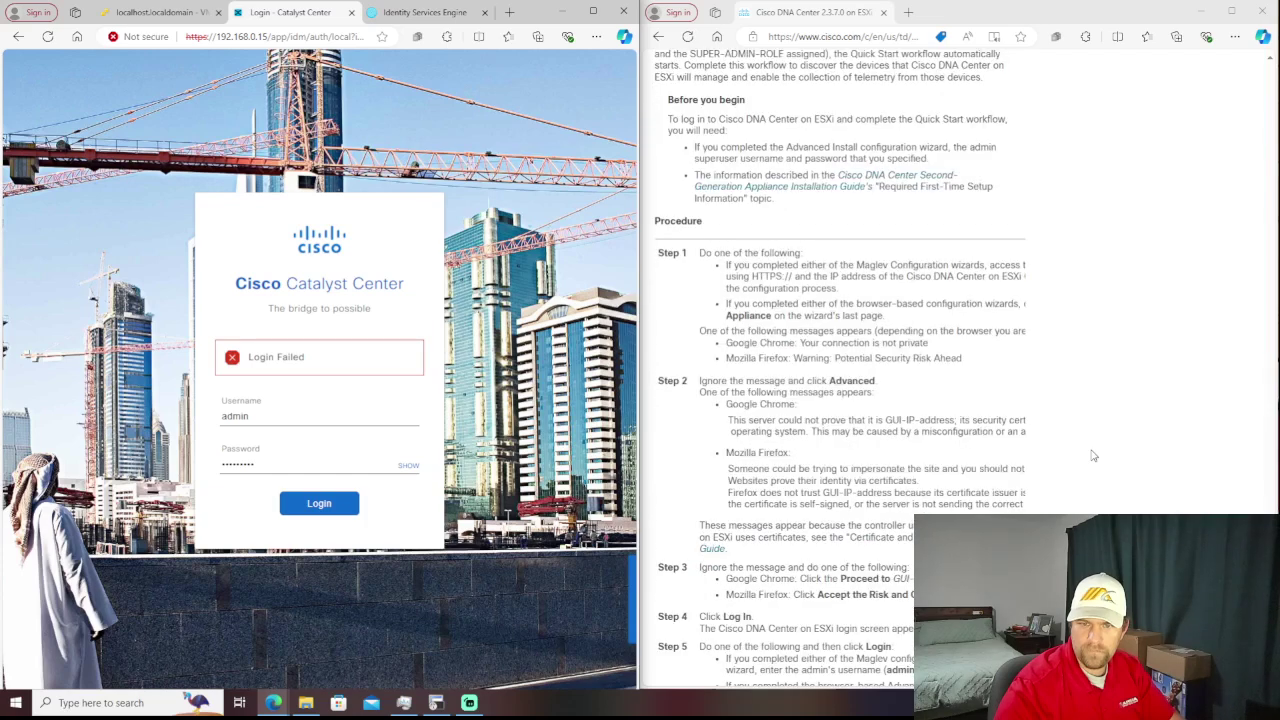
scroll(1093, 456, down, 12)
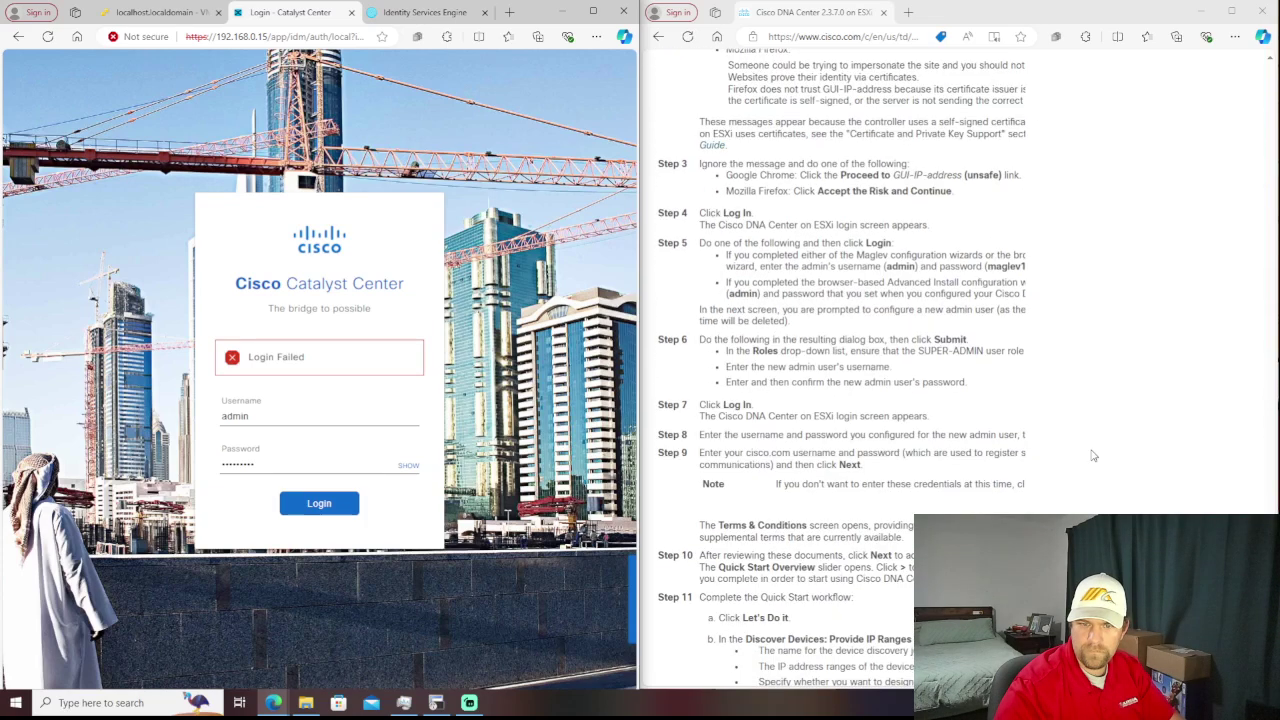
scroll(1093, 456, down, 10)
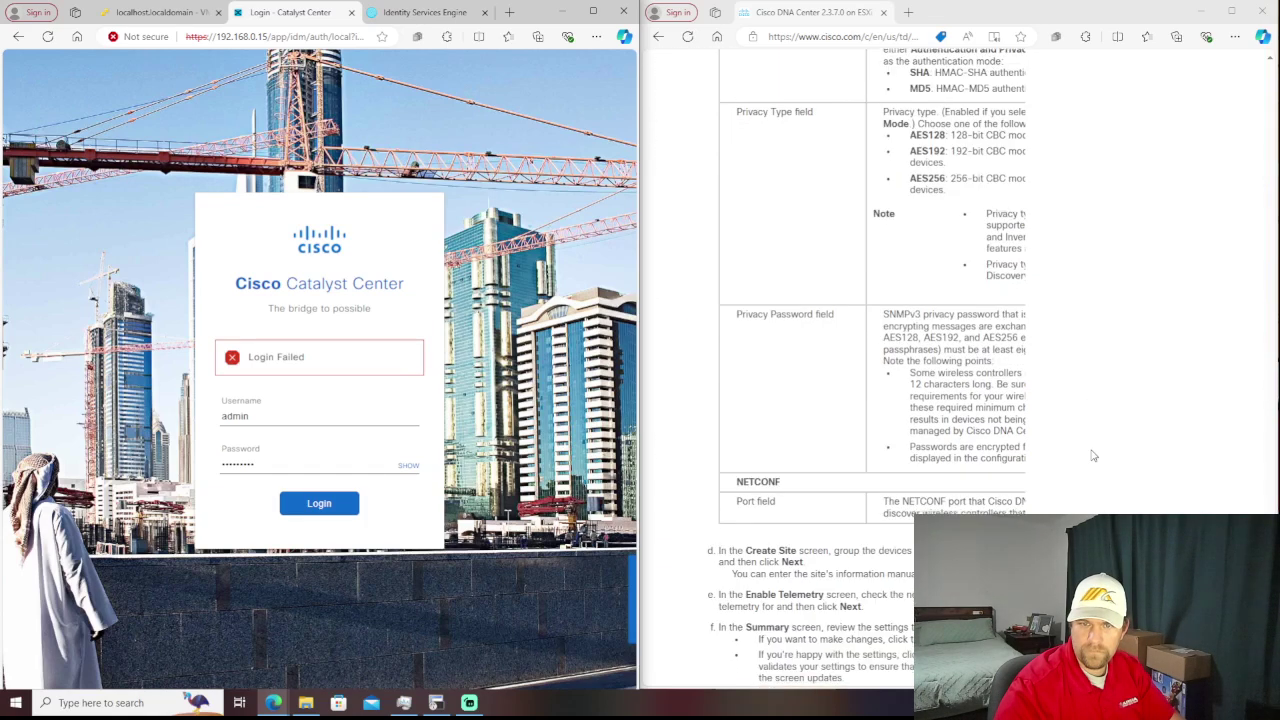
scroll(1093, 456, down, 2)
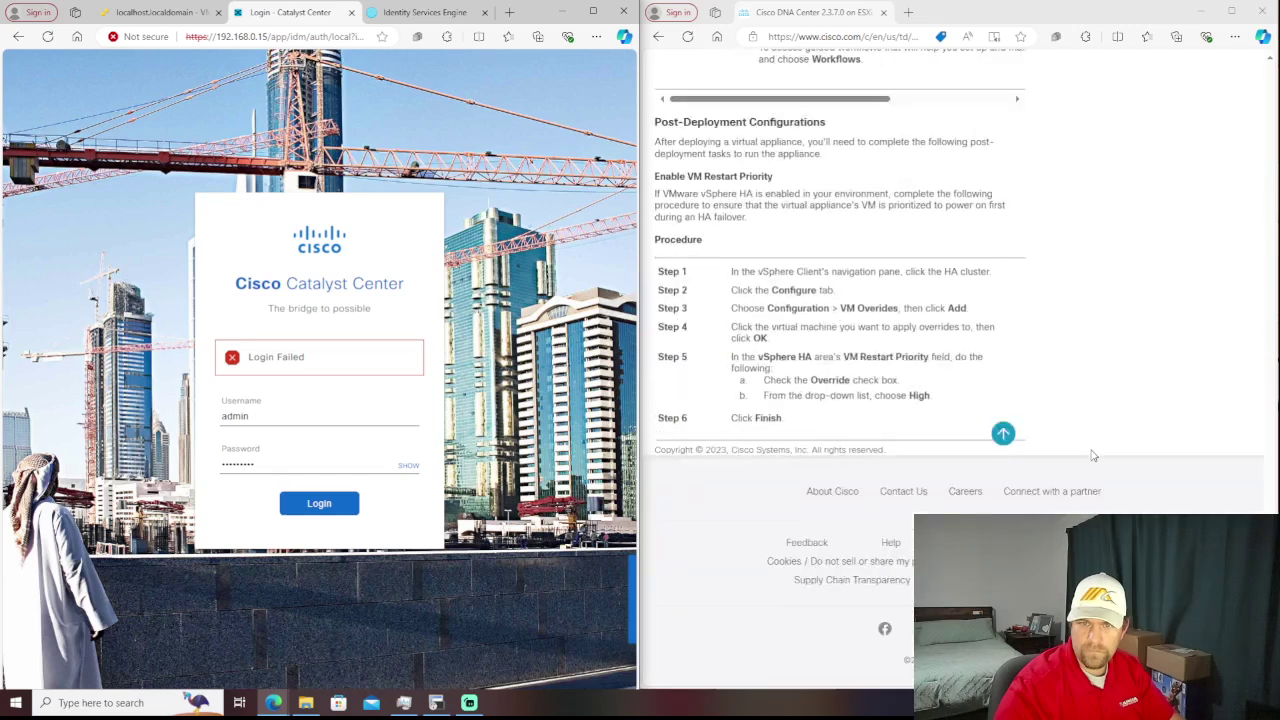
scroll(1093, 456, up, 2)
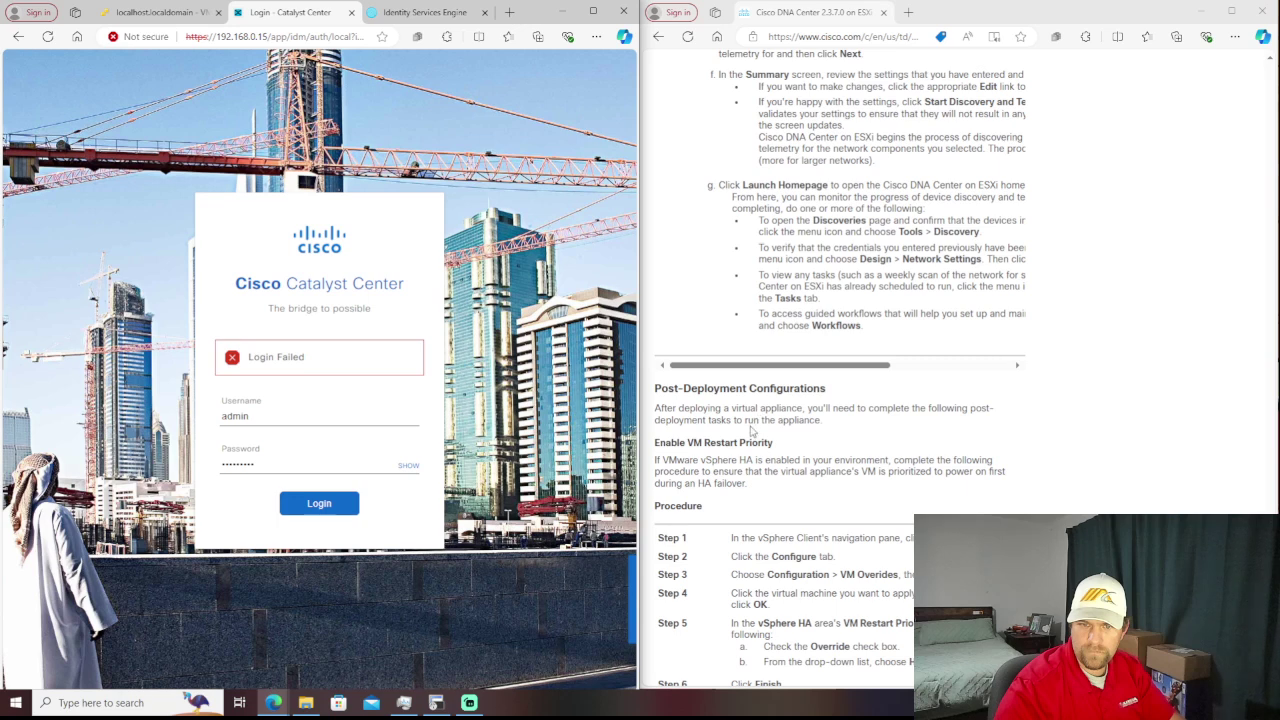
scroll(1024, 456, down, 3)
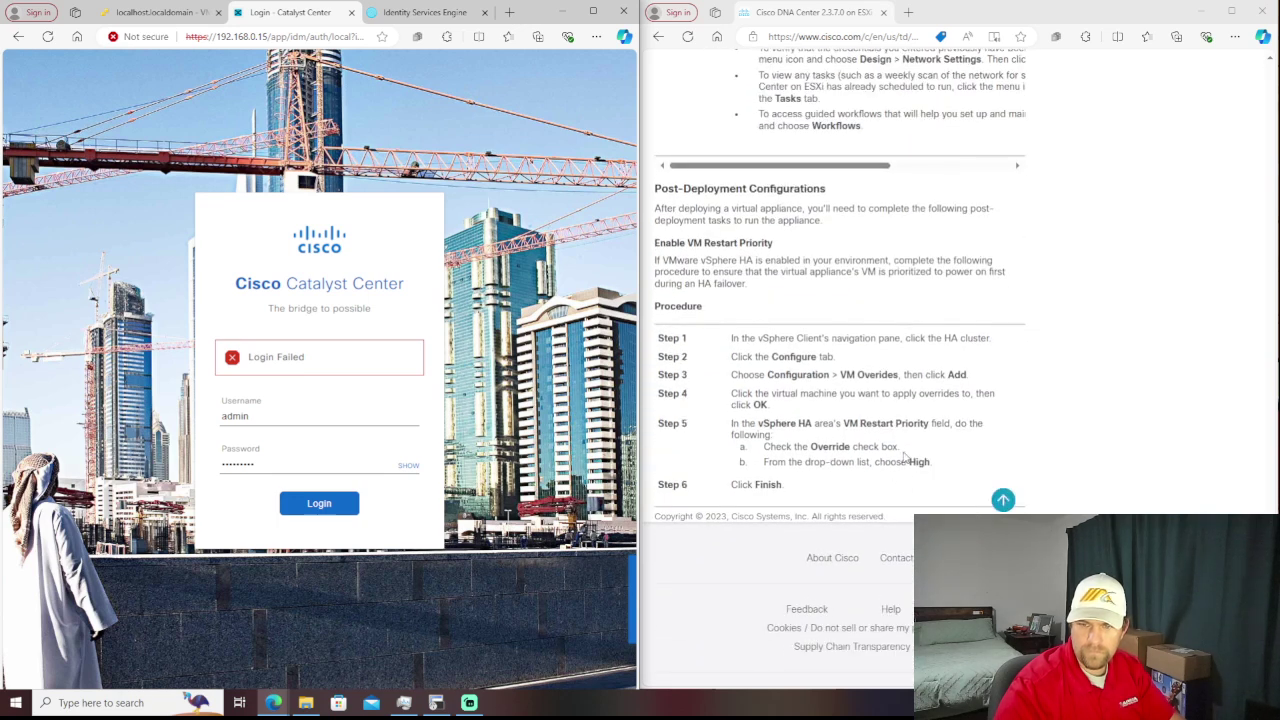
scroll(907, 456, down, 1)
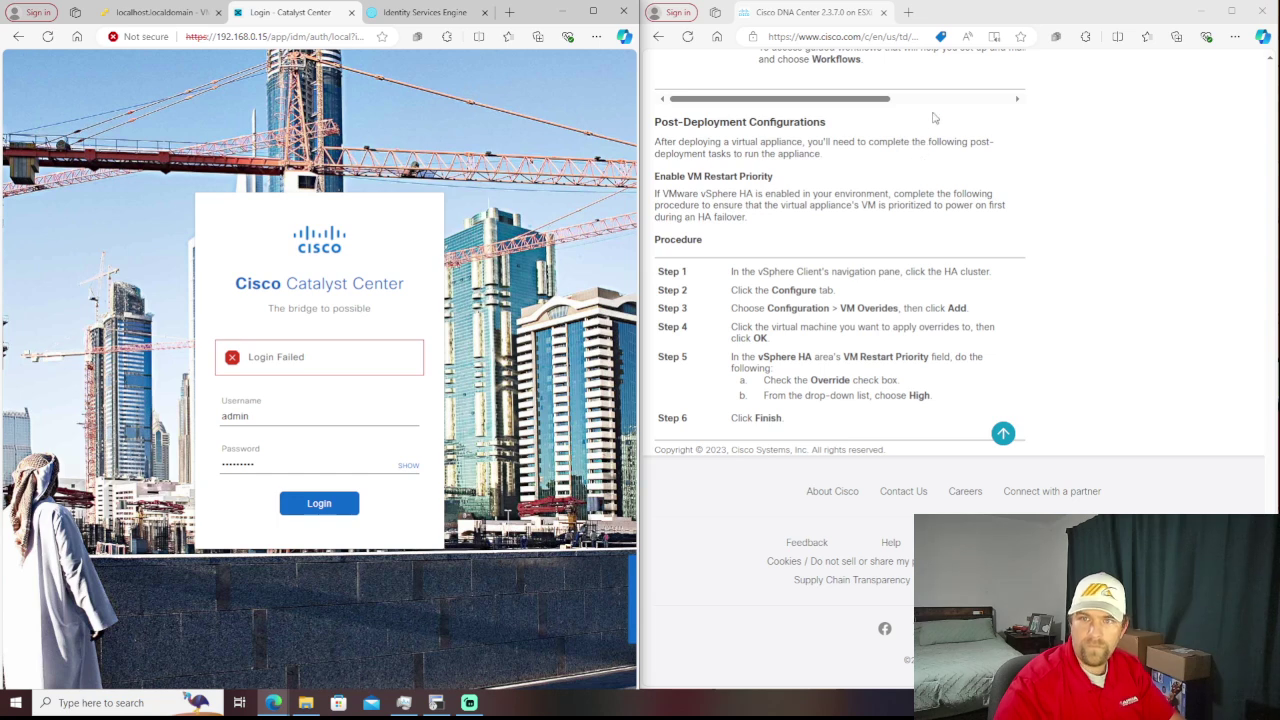
- Search Bing in a new tab for 'virtual dna center defualtusername and password'
click(905, 9)
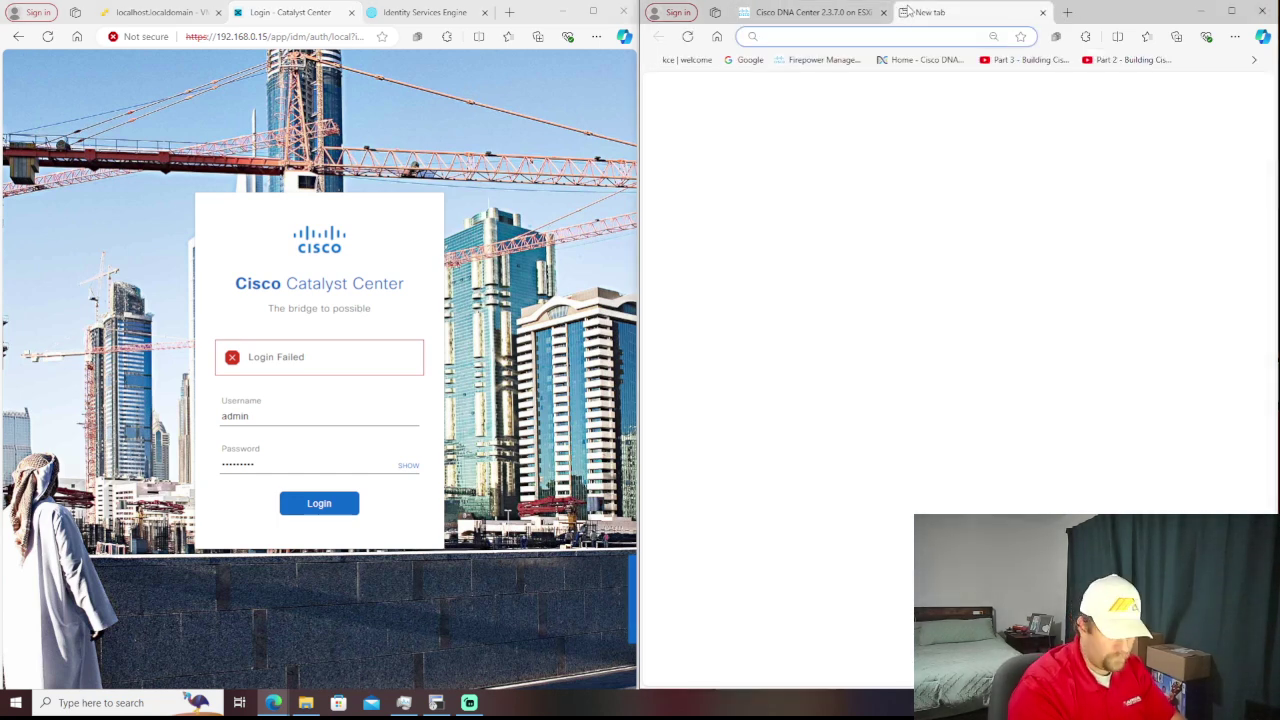
text(vir)
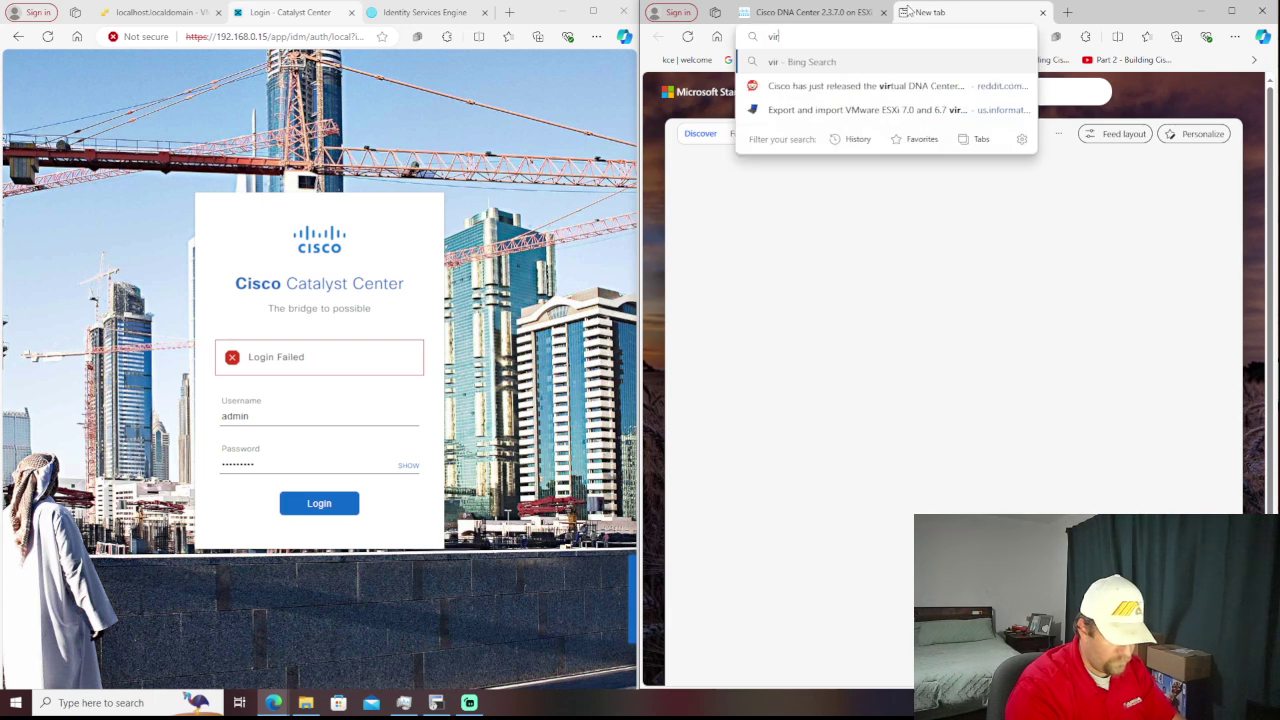
text(tual dna)
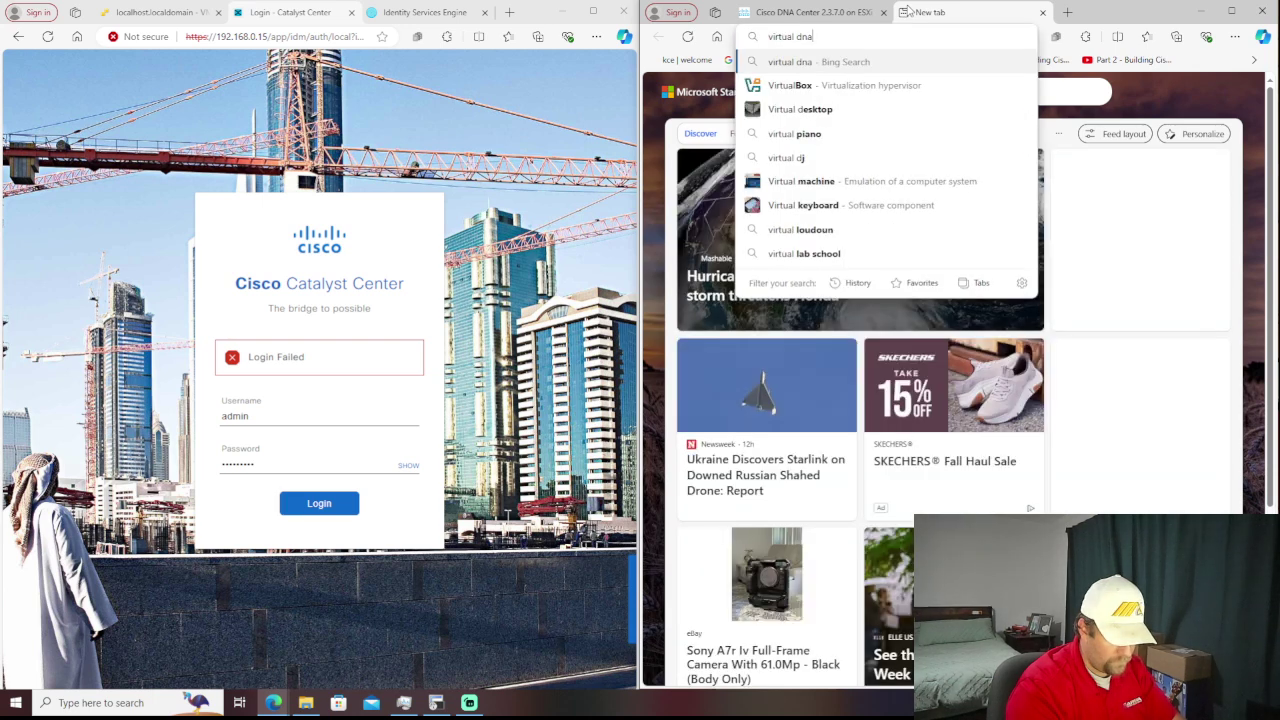
text( center defualtus)
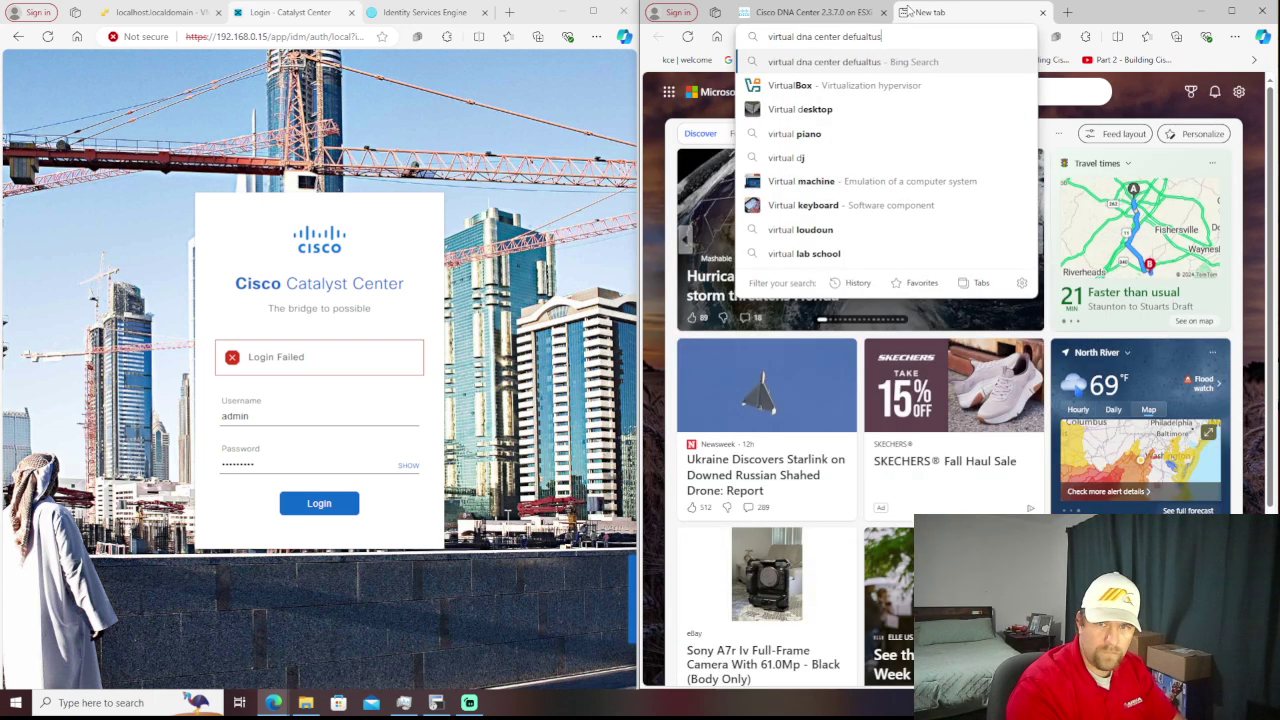
text(ername and password)
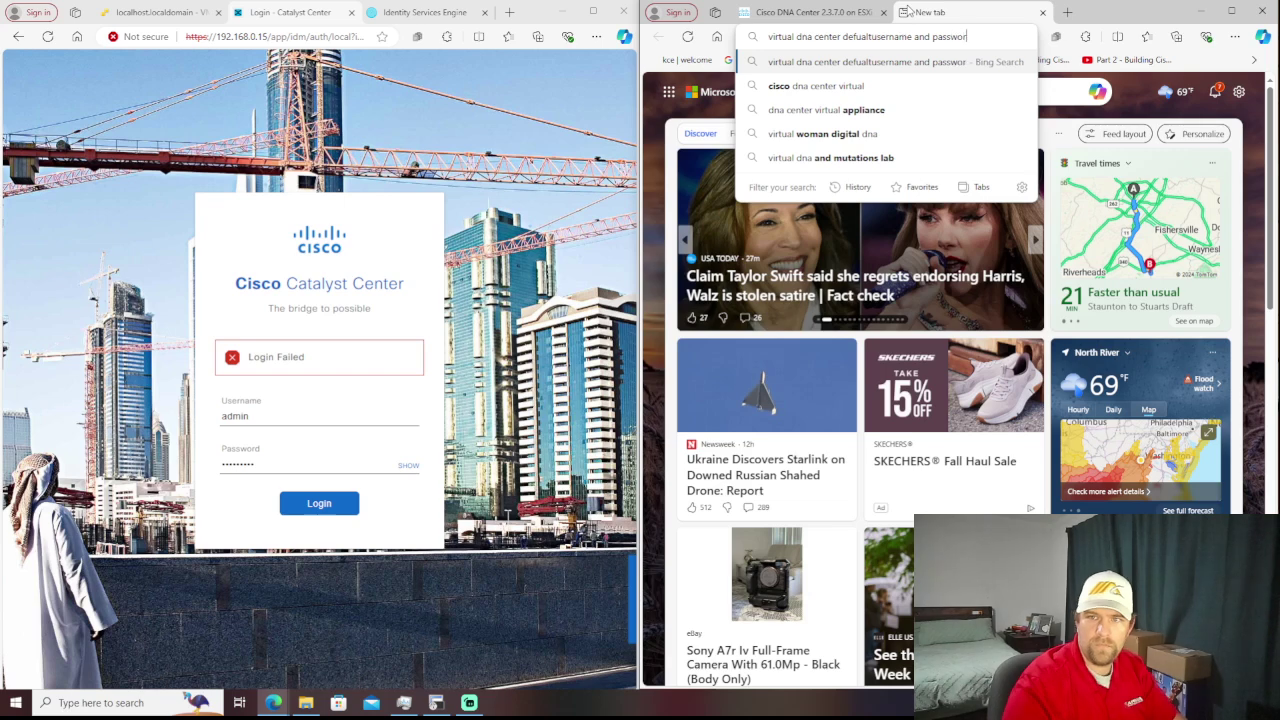
key(Return)
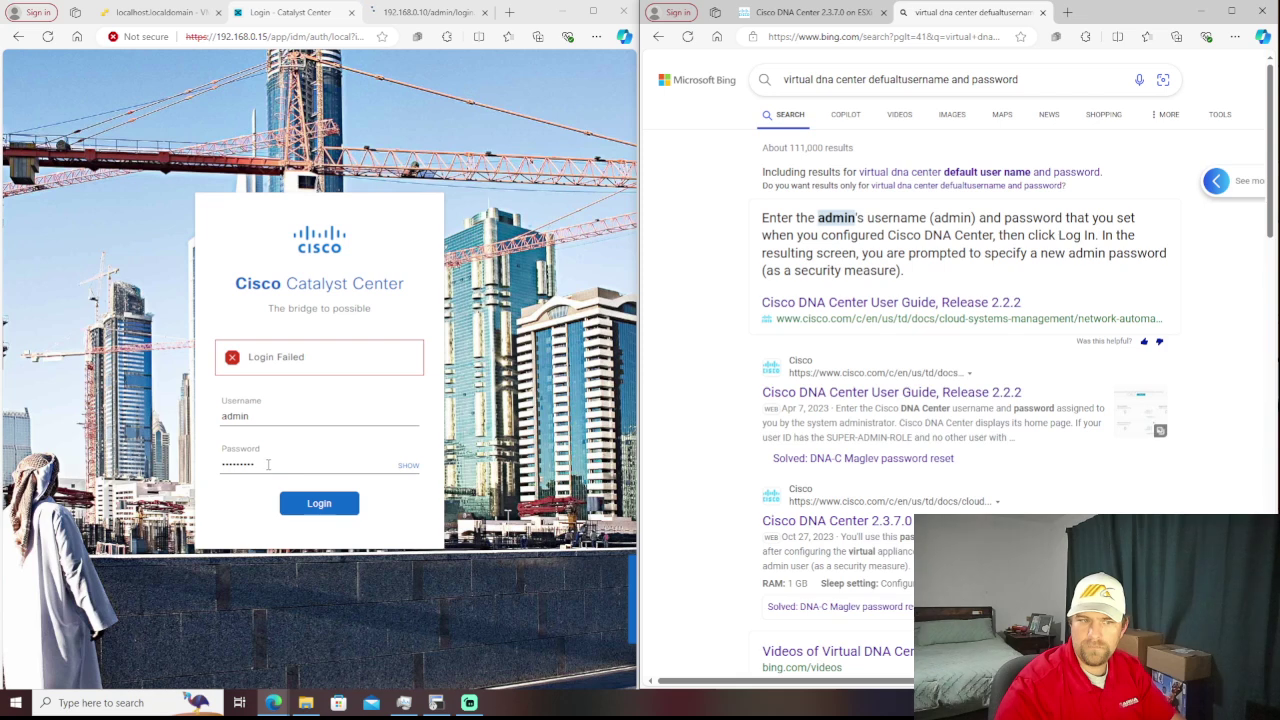
- Clear the wrong Catalyst Center password and open the Cisco DNA Center 2.3.7.0 guide result
double_click(268, 465)
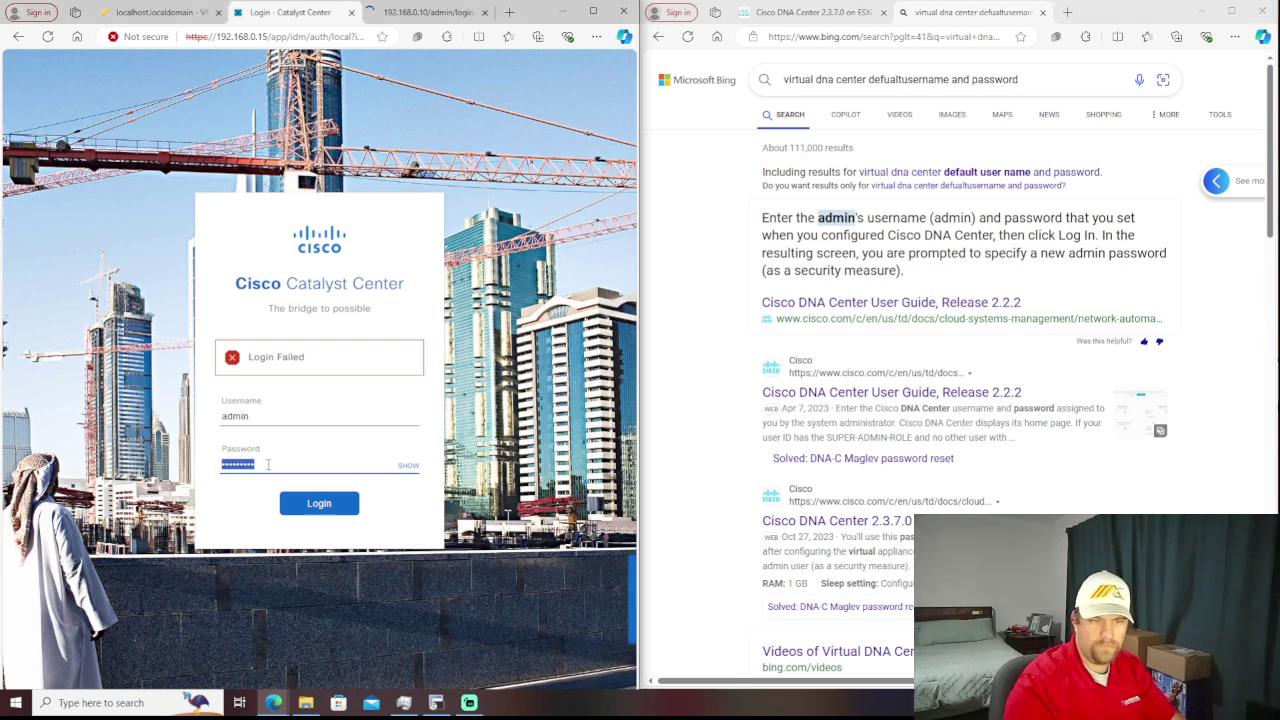
key(BackSpace)
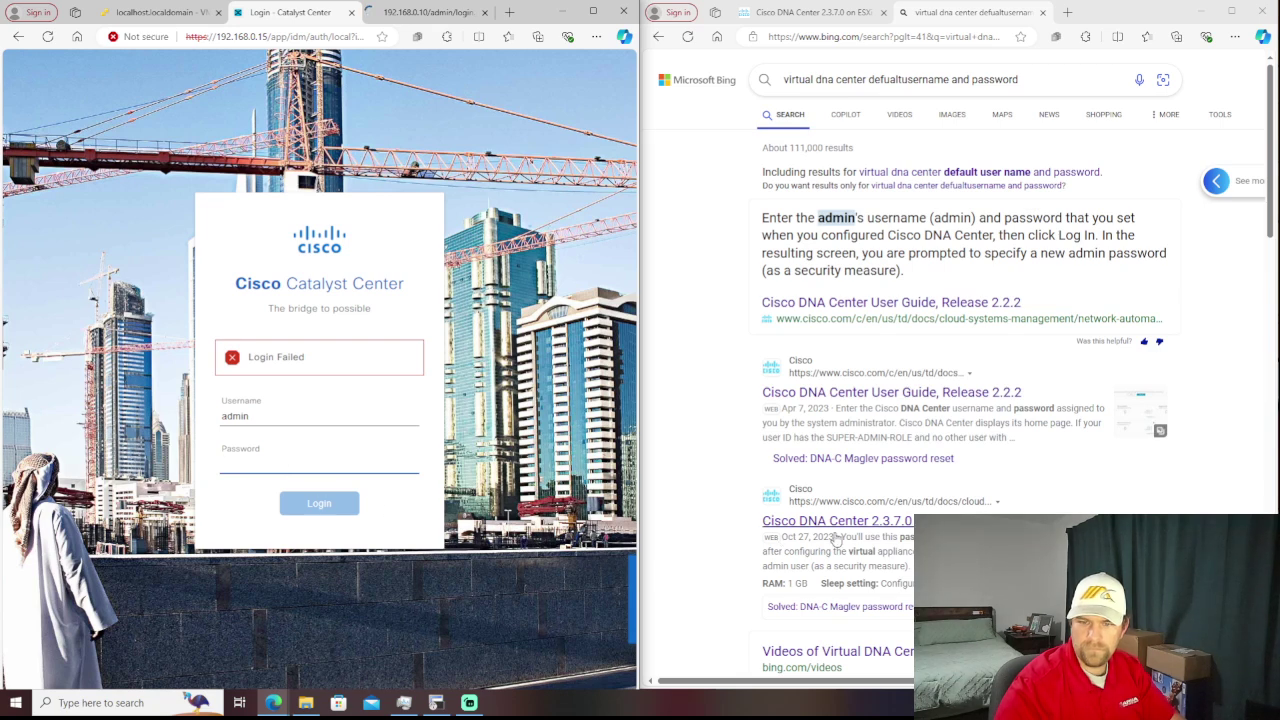
click(906, 521)
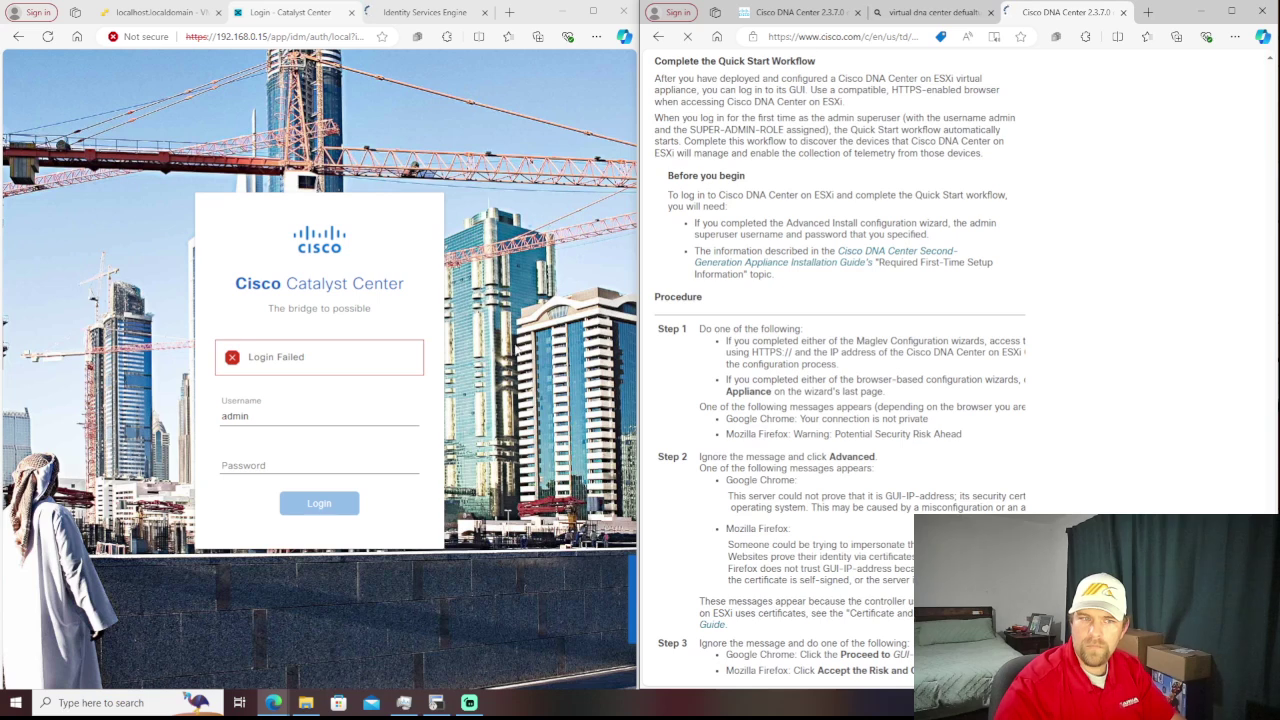
- Retry the admin login twice with retyped passwords, then return to the ESXi DNAC VM tab
click(326, 458)
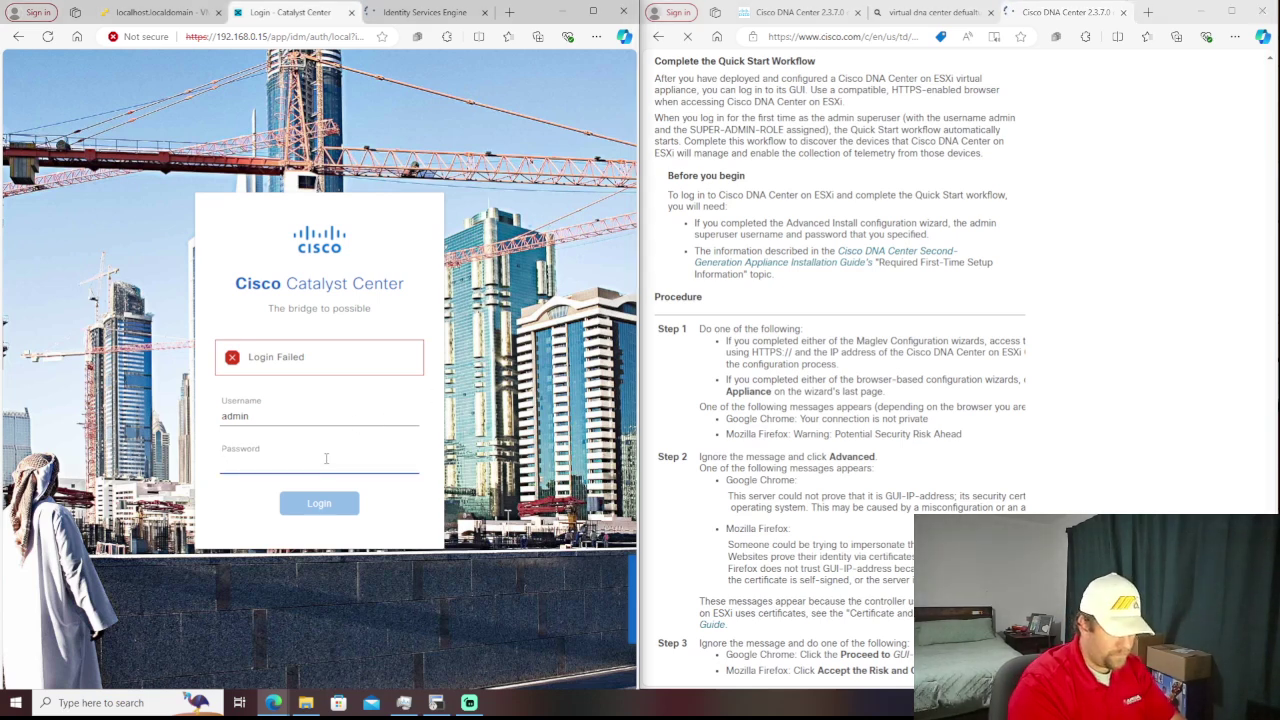
text(••••••••)
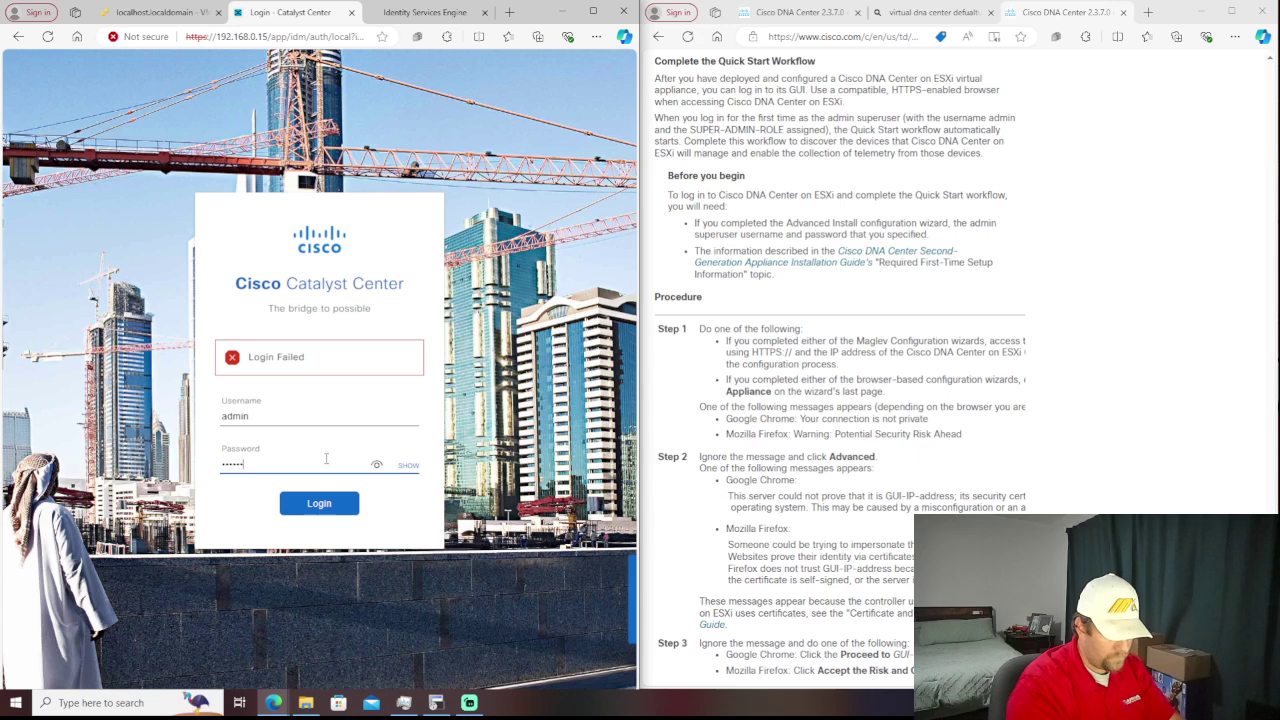
text(•)
key(Return)
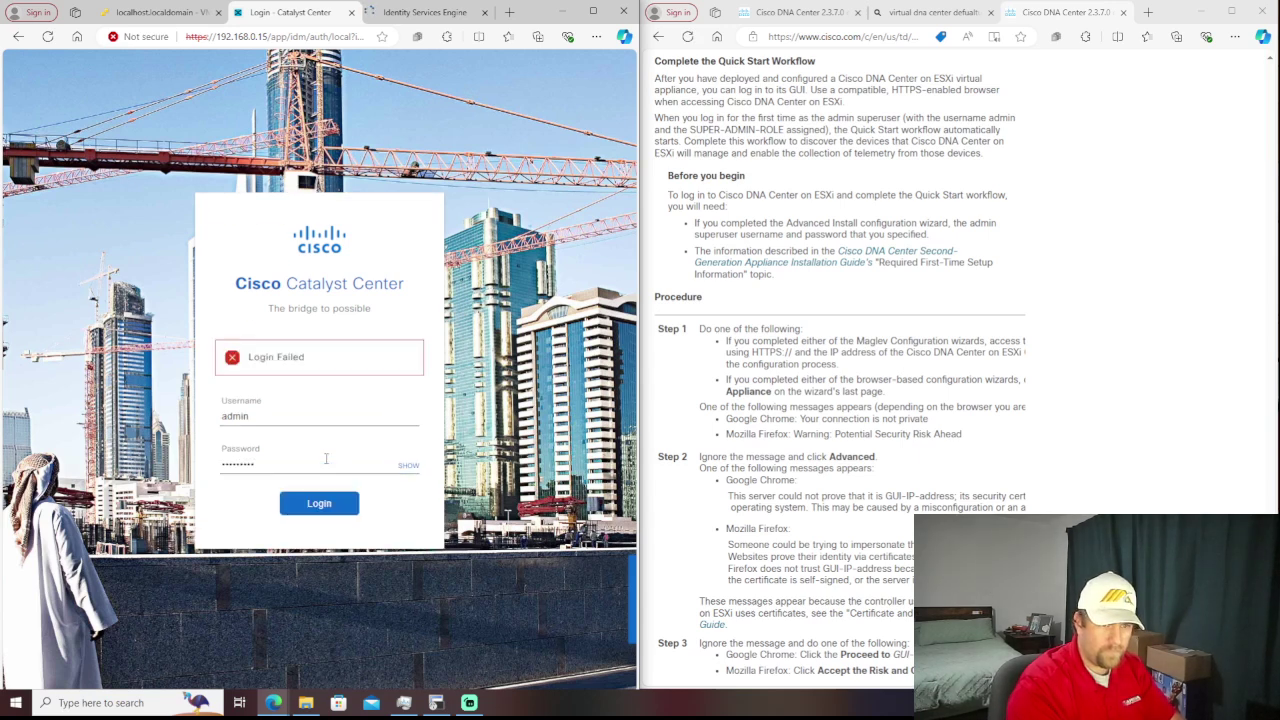
click(325, 458)
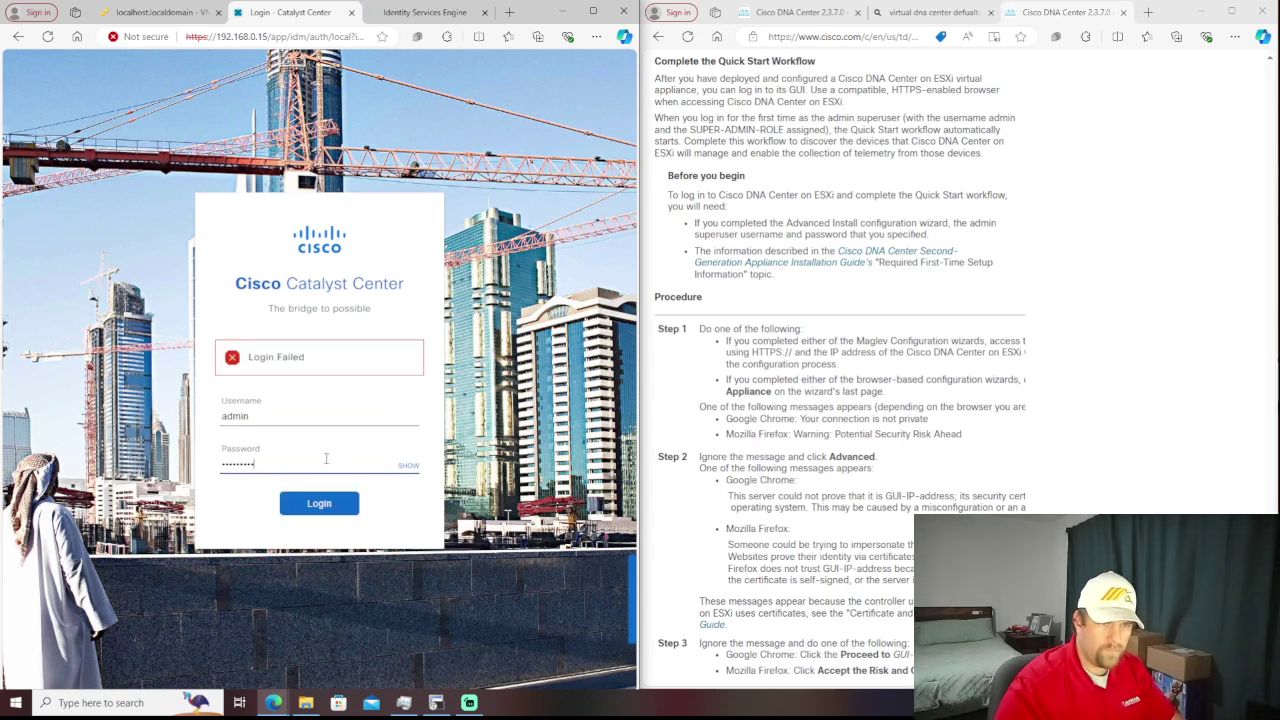
key(ctrl+a)
text(•••••)
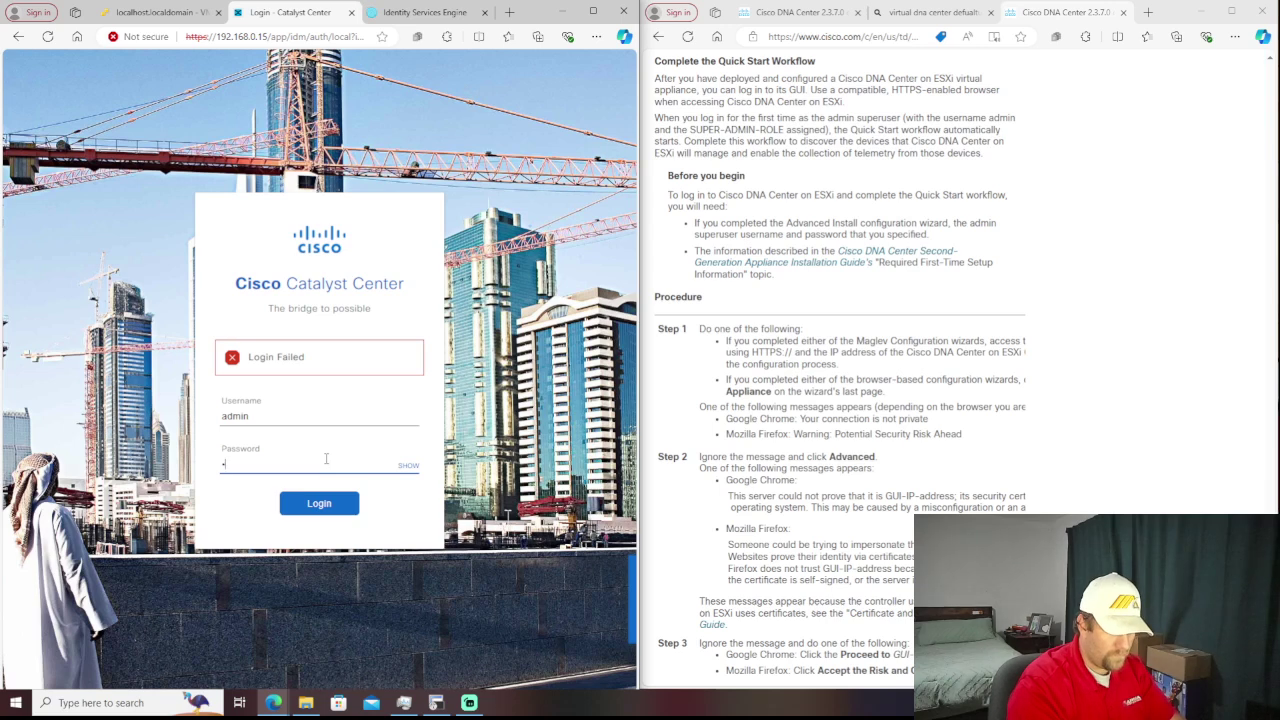
text(•••••)
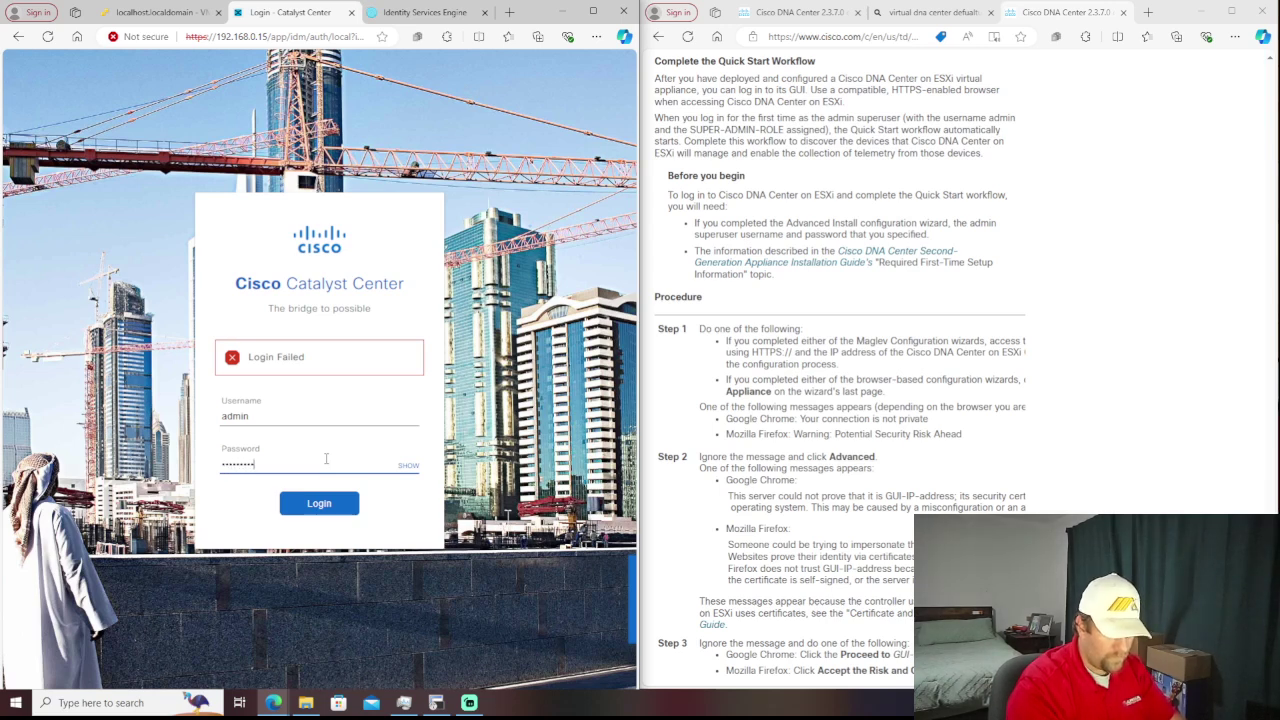
key(Return)
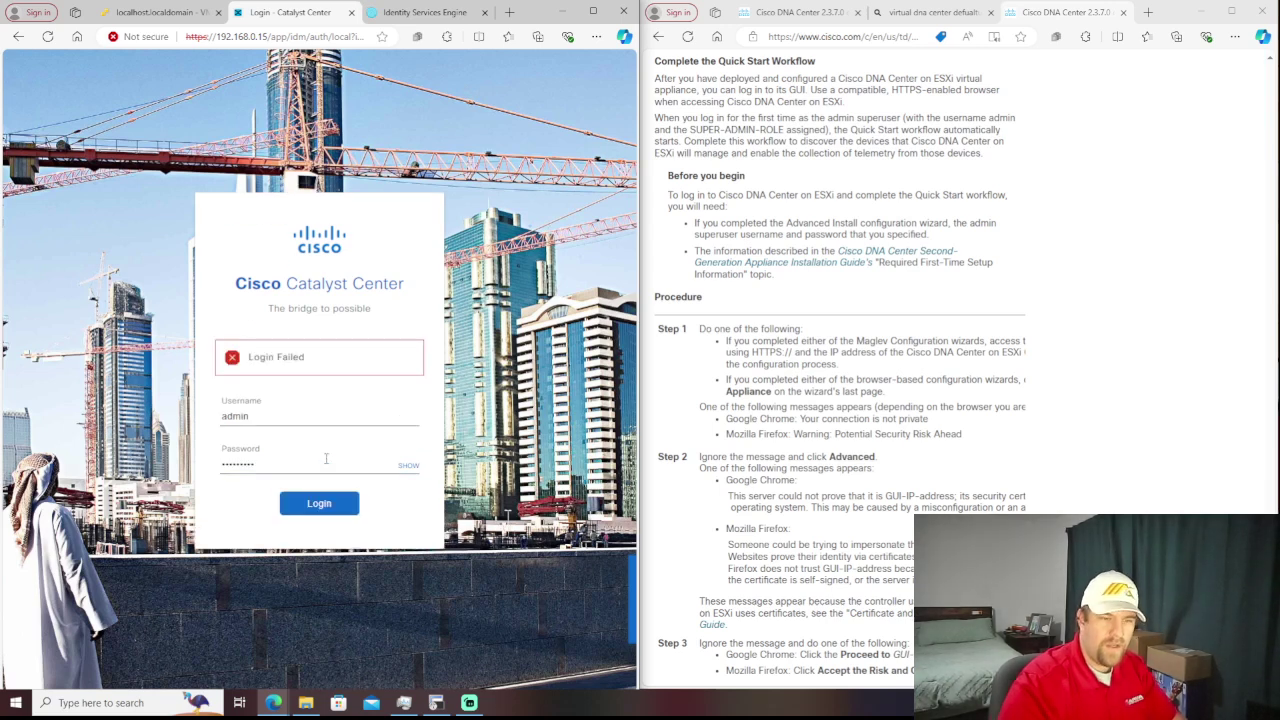
click(170, 18)
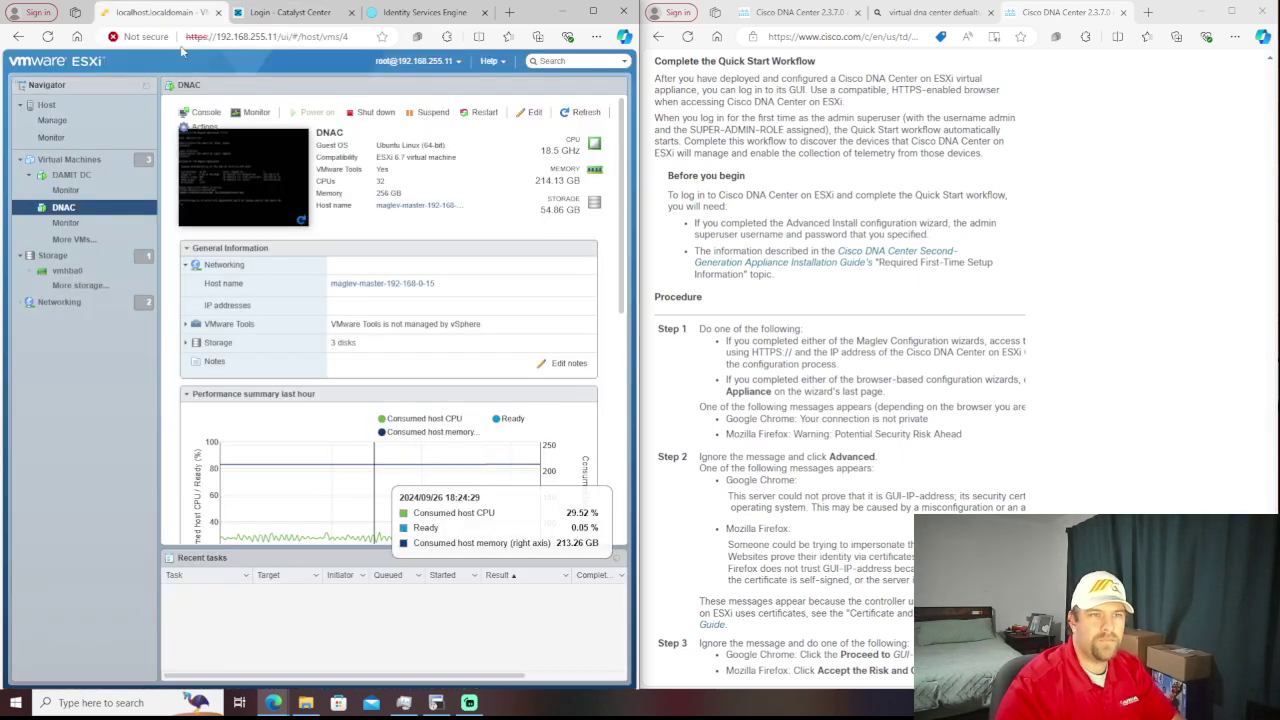
- Open the DNAC VM console, move it left, and exit the current appliance shell
click(234, 202)
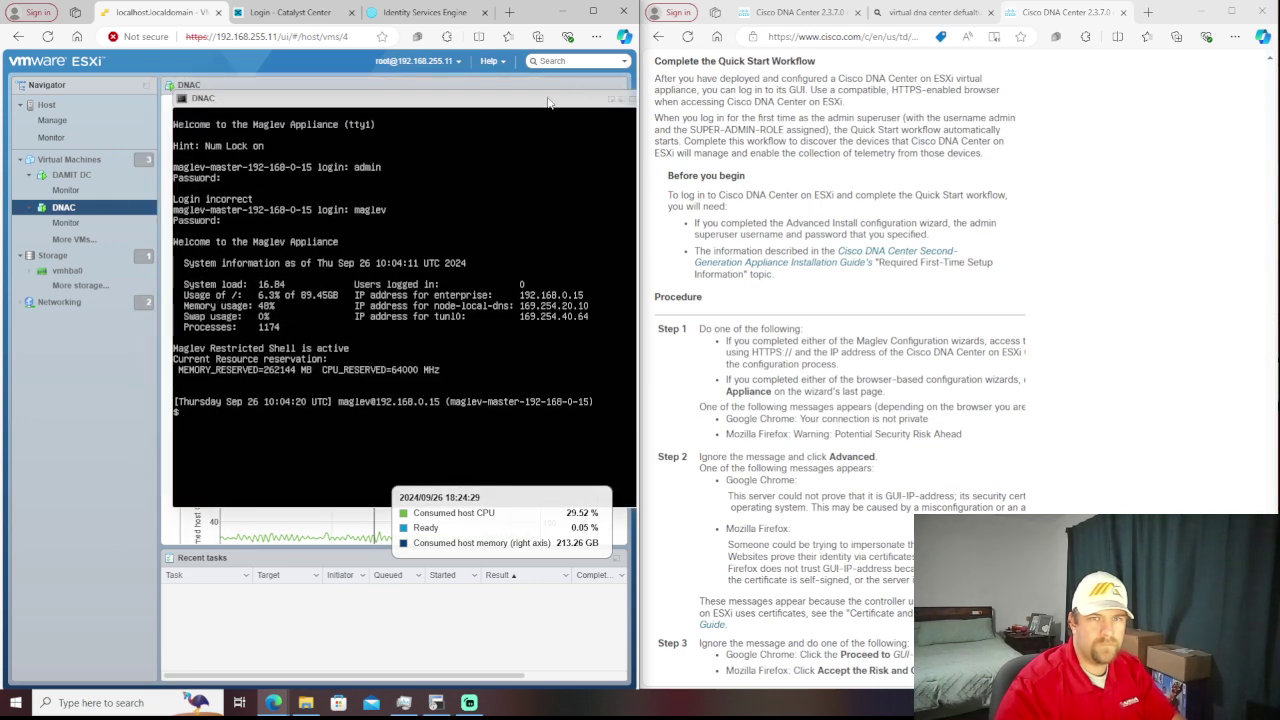
drag(527, 107, 441, 105)
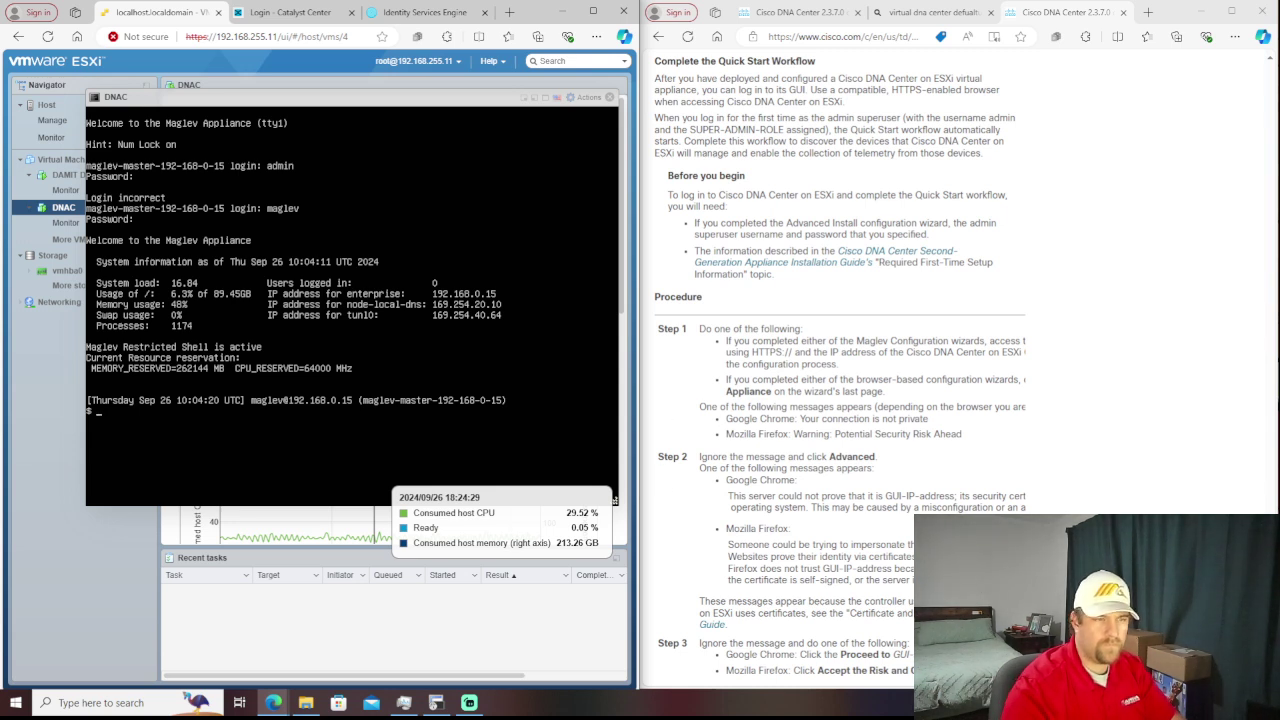
key(Return)
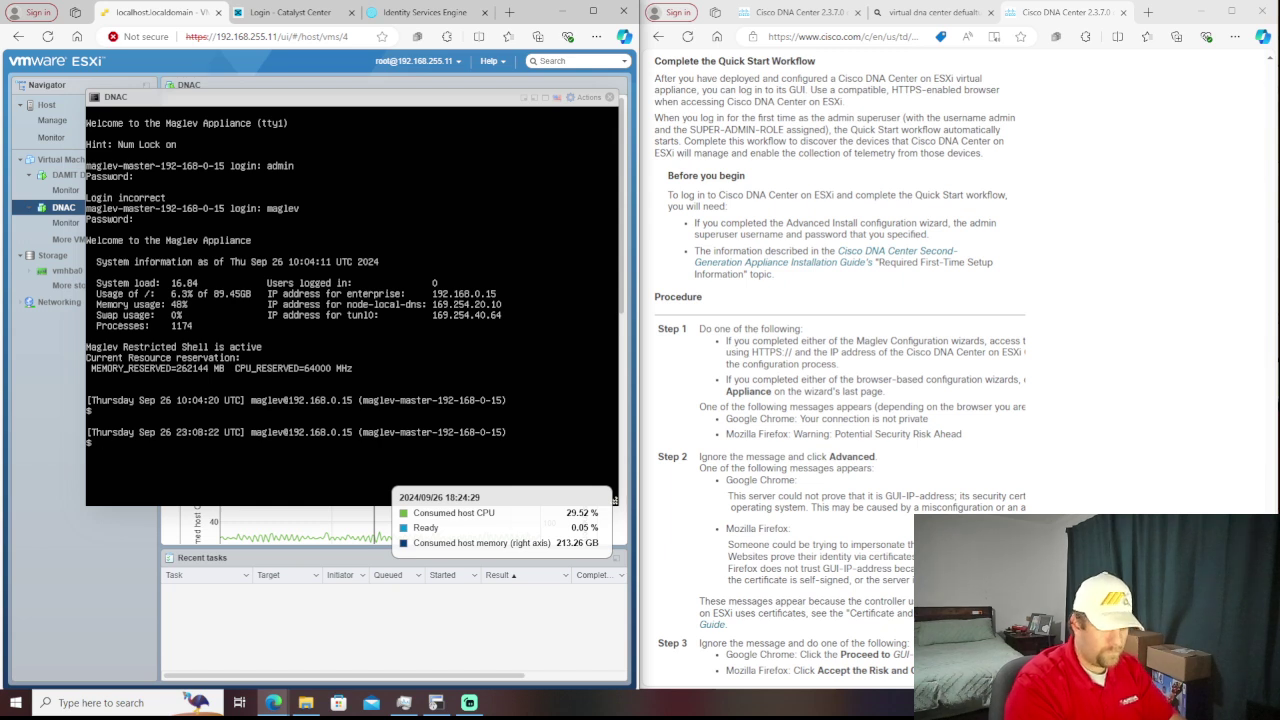
text(exit)
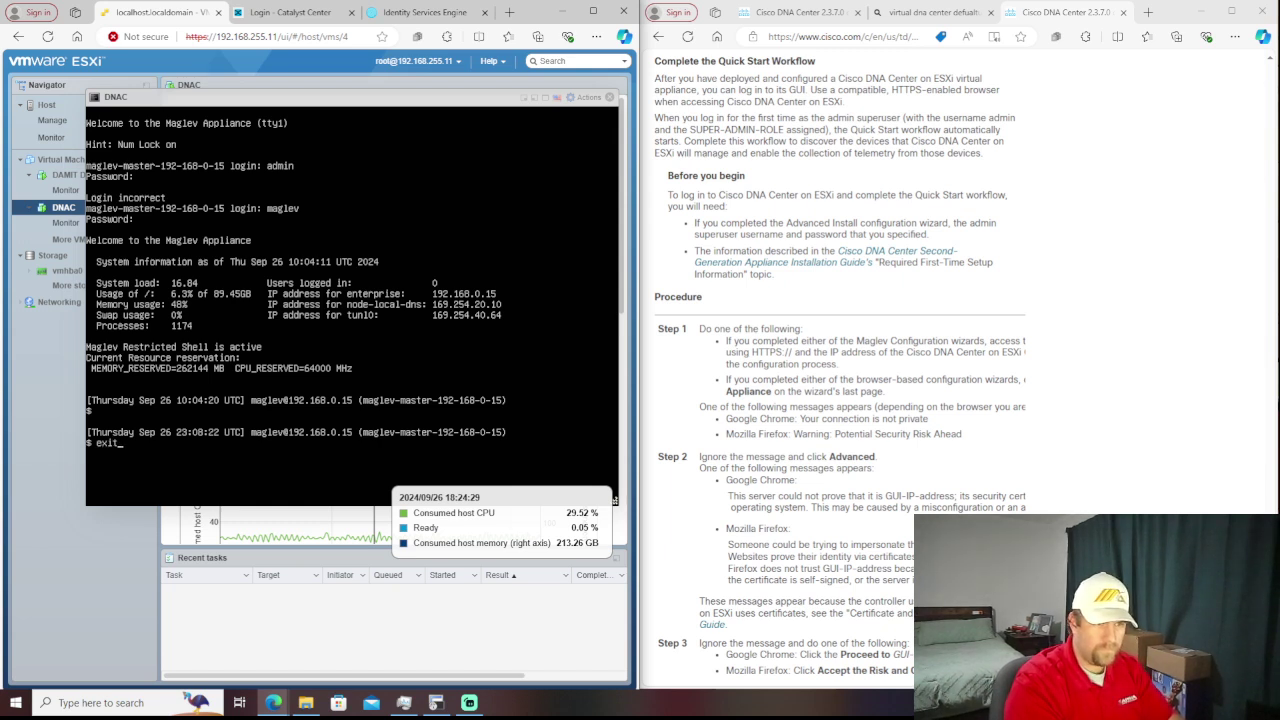
key(Return)
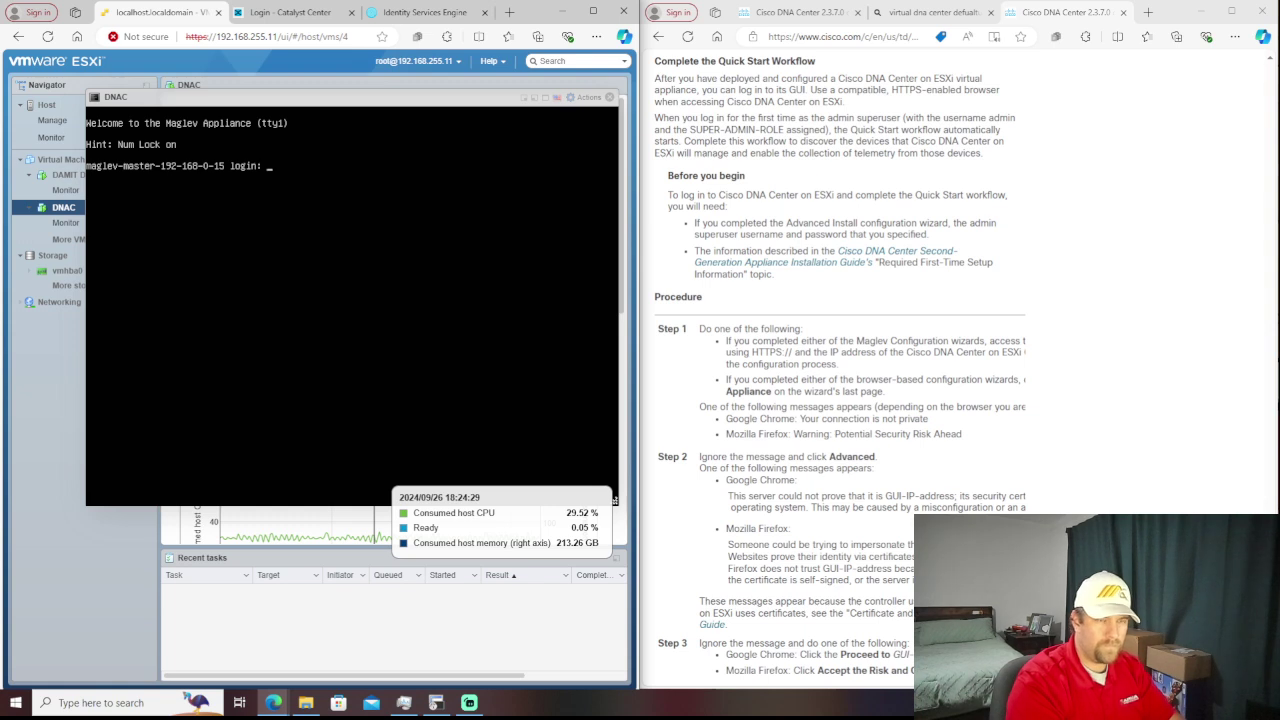
- Log back in at the console prompt as maglev, retrying after one rejected attempt
text(maglev)
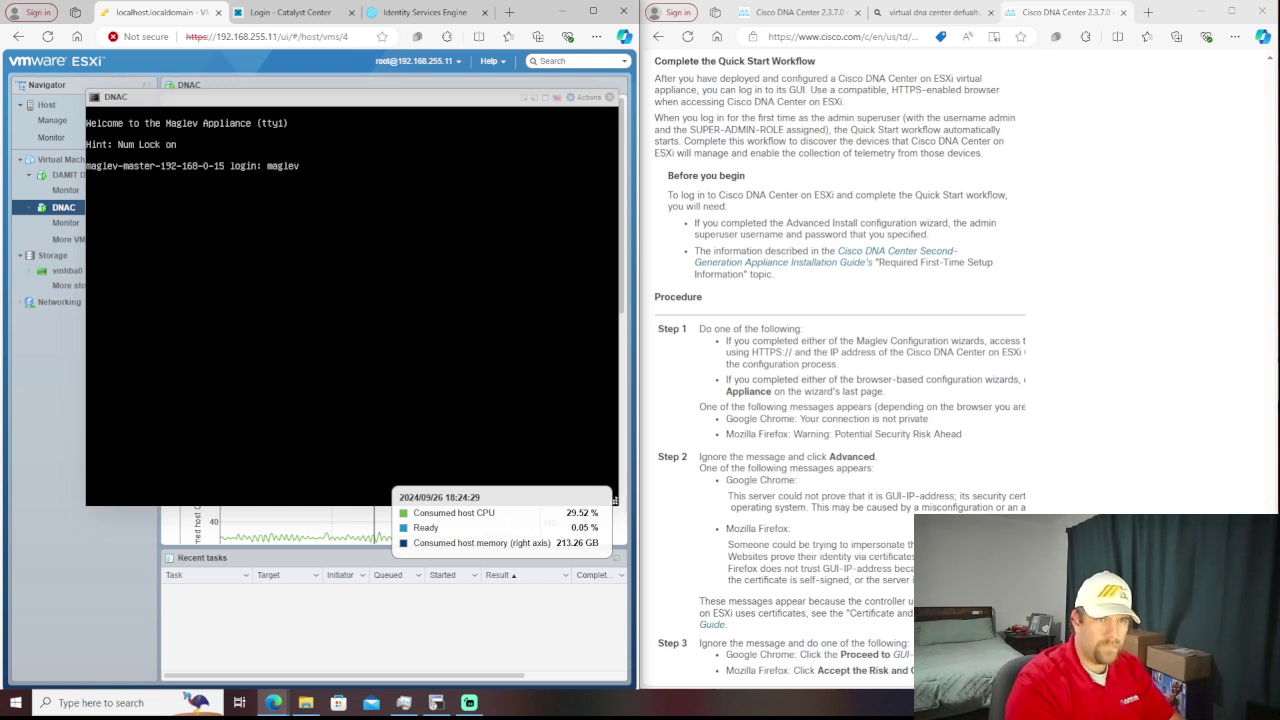
key(Return)
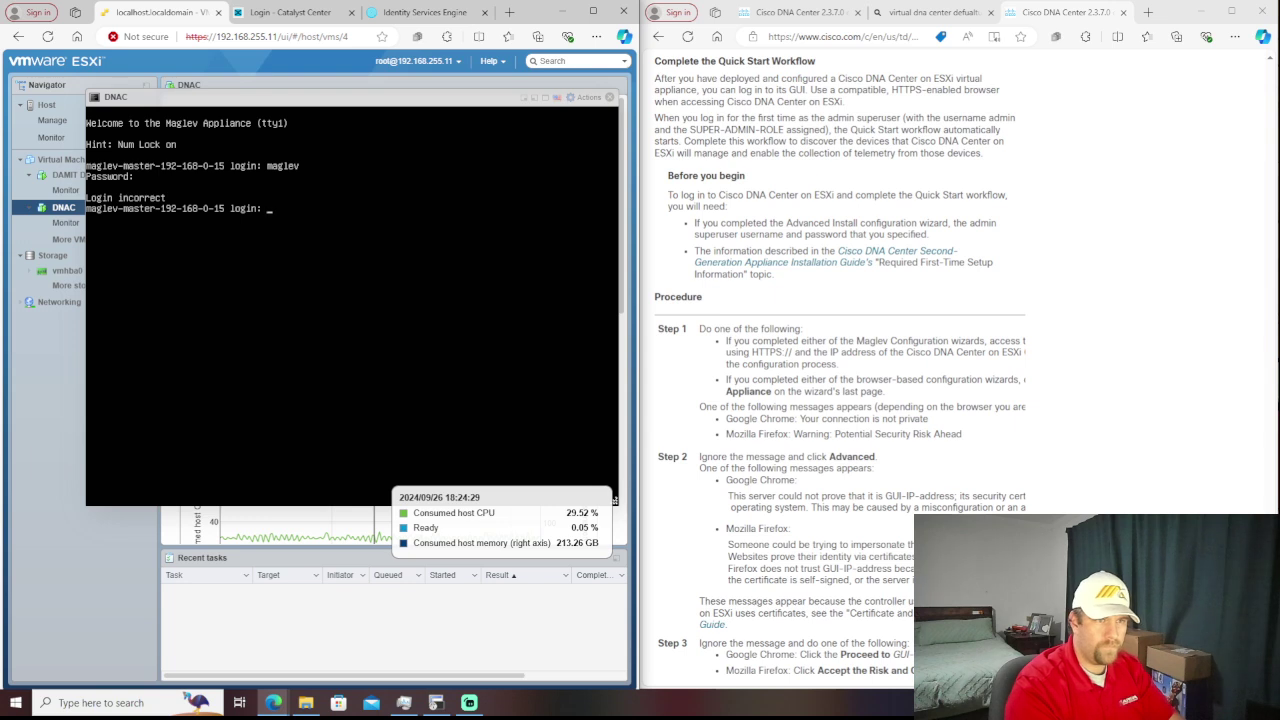
text(maglev)
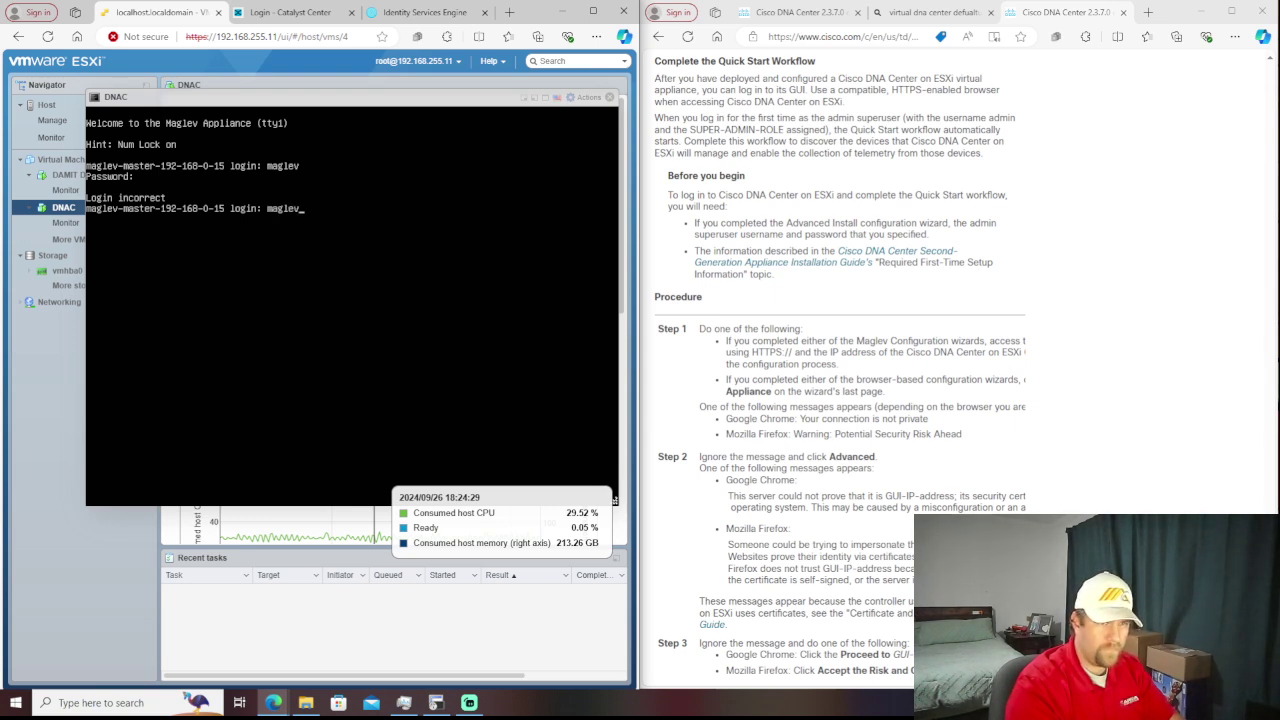
key(Return)
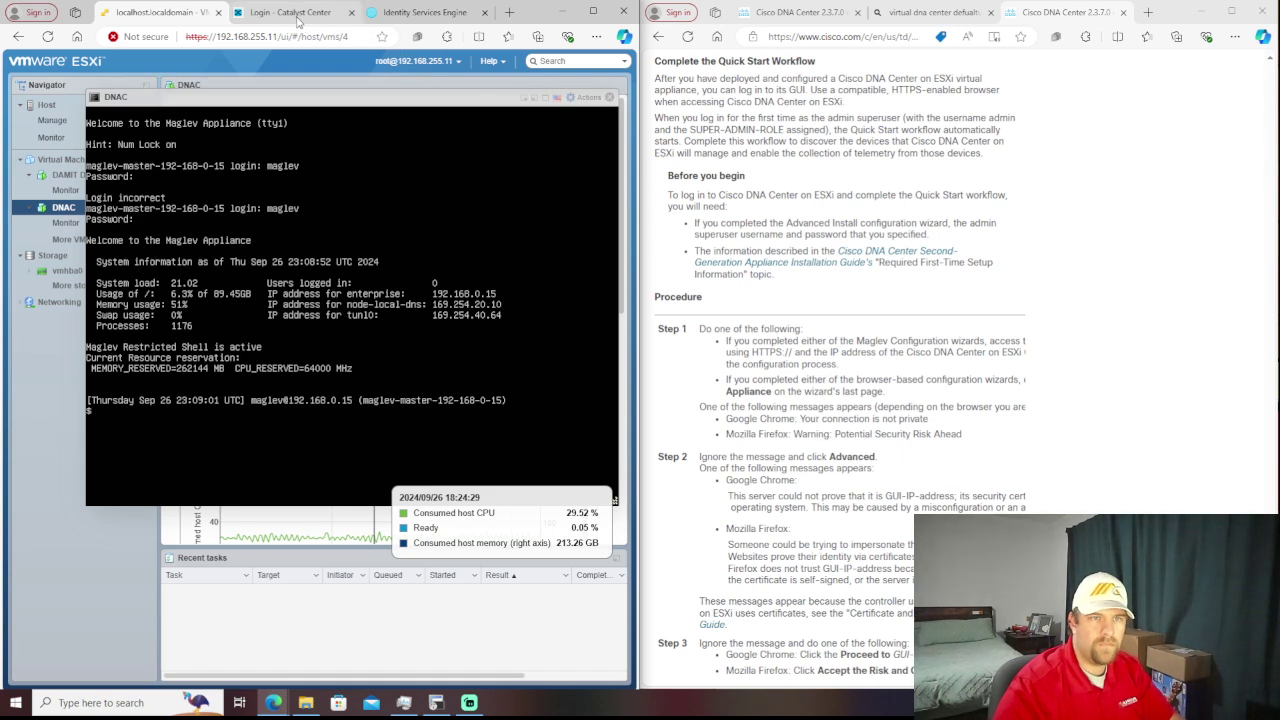
- On the Catalyst Center login, reveal the password and retry signing in as maglev
click(290, 12)
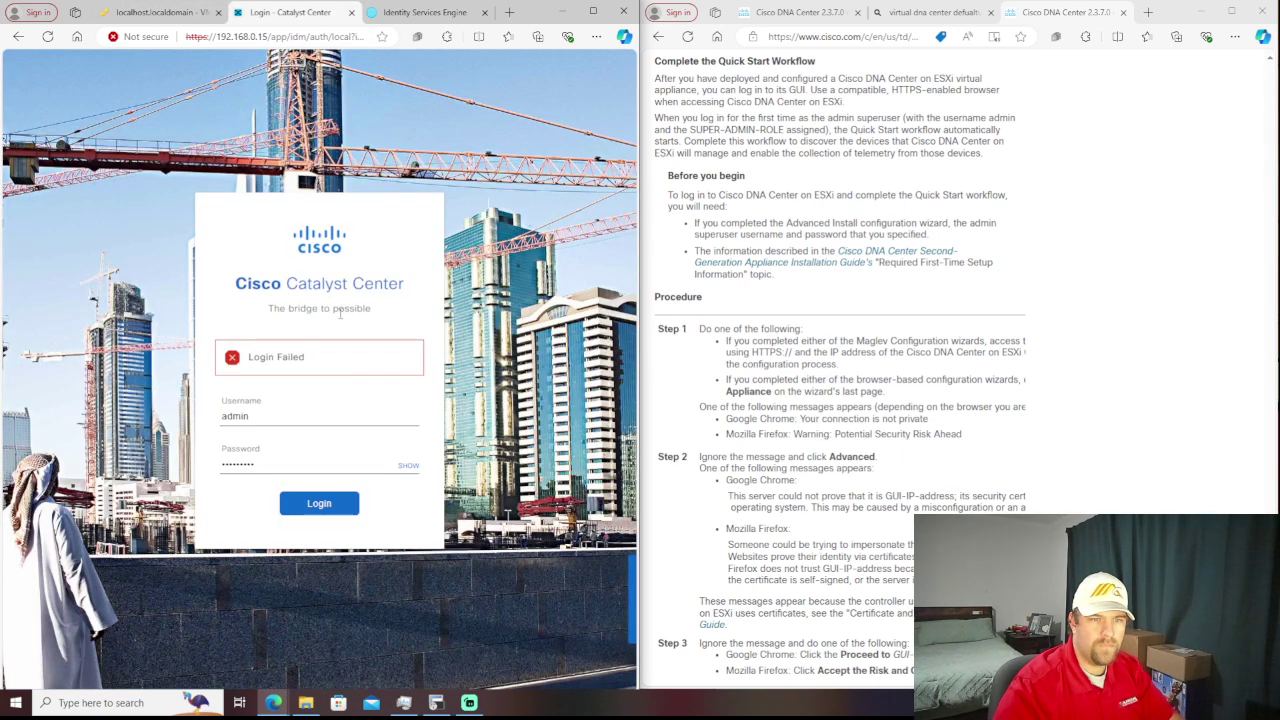
click(405, 466)
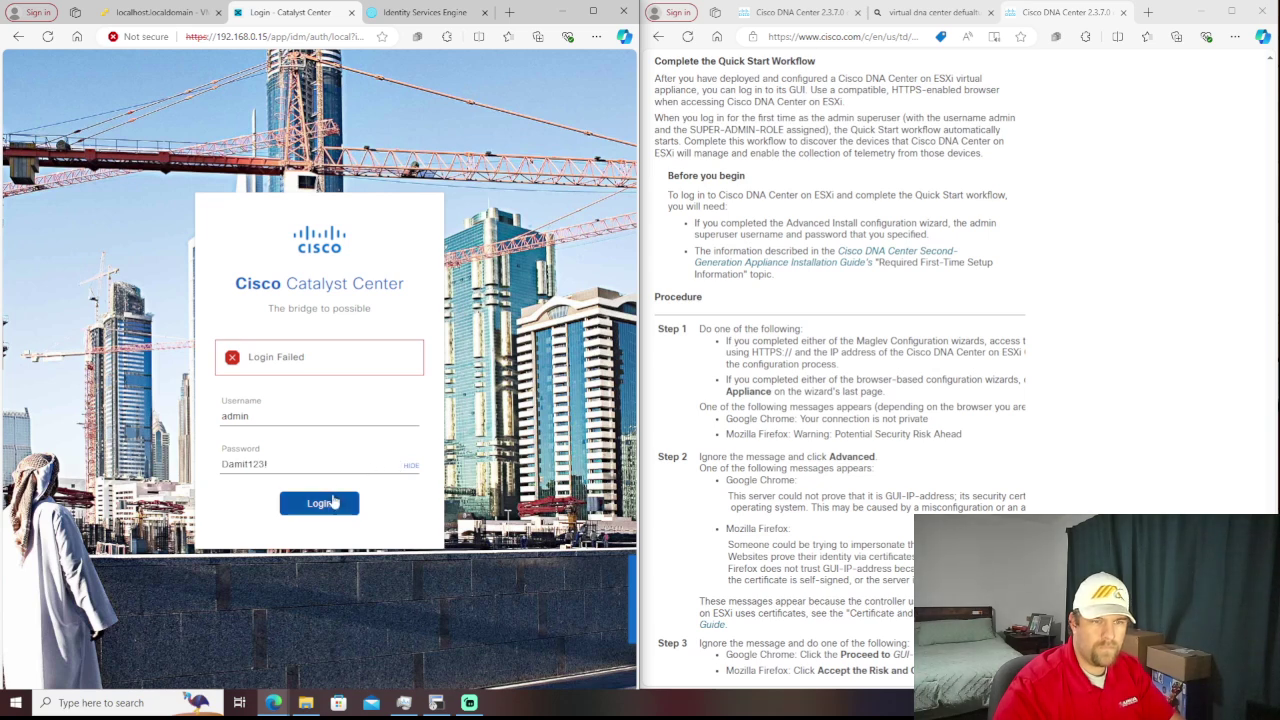
click(313, 504)
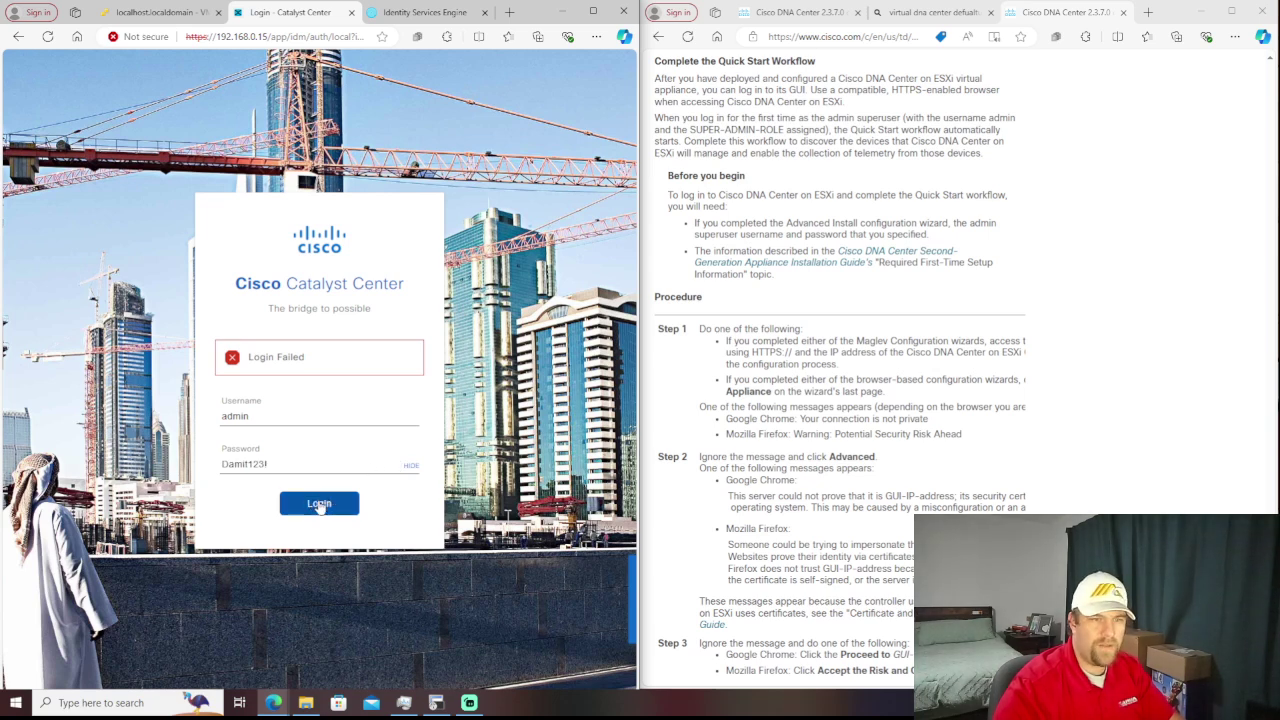
click(318, 505)
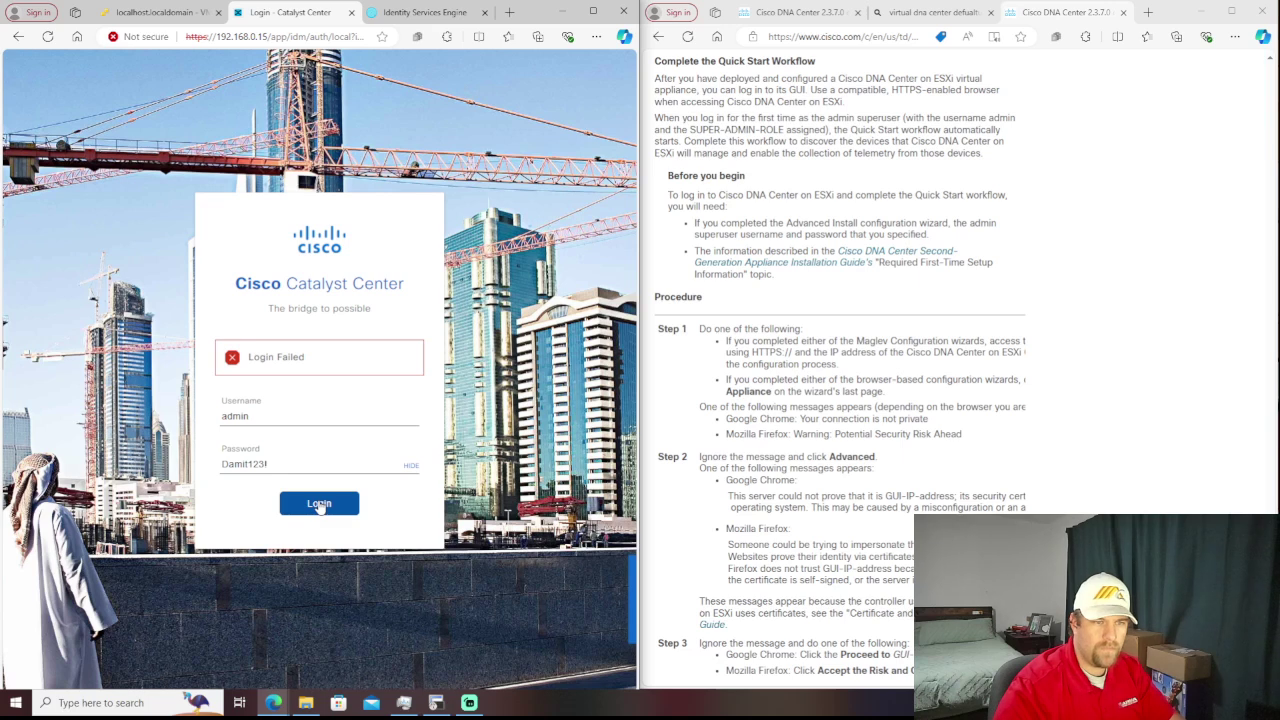
double_click(286, 425)
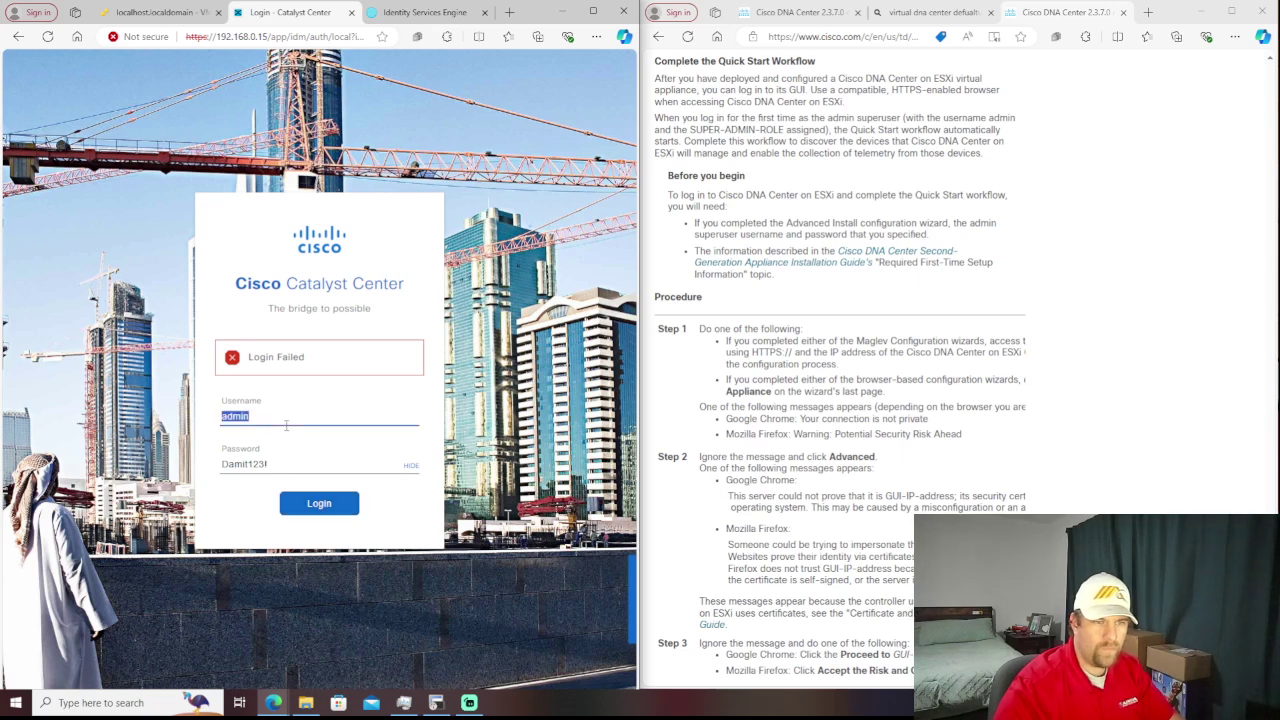
text(maglev)
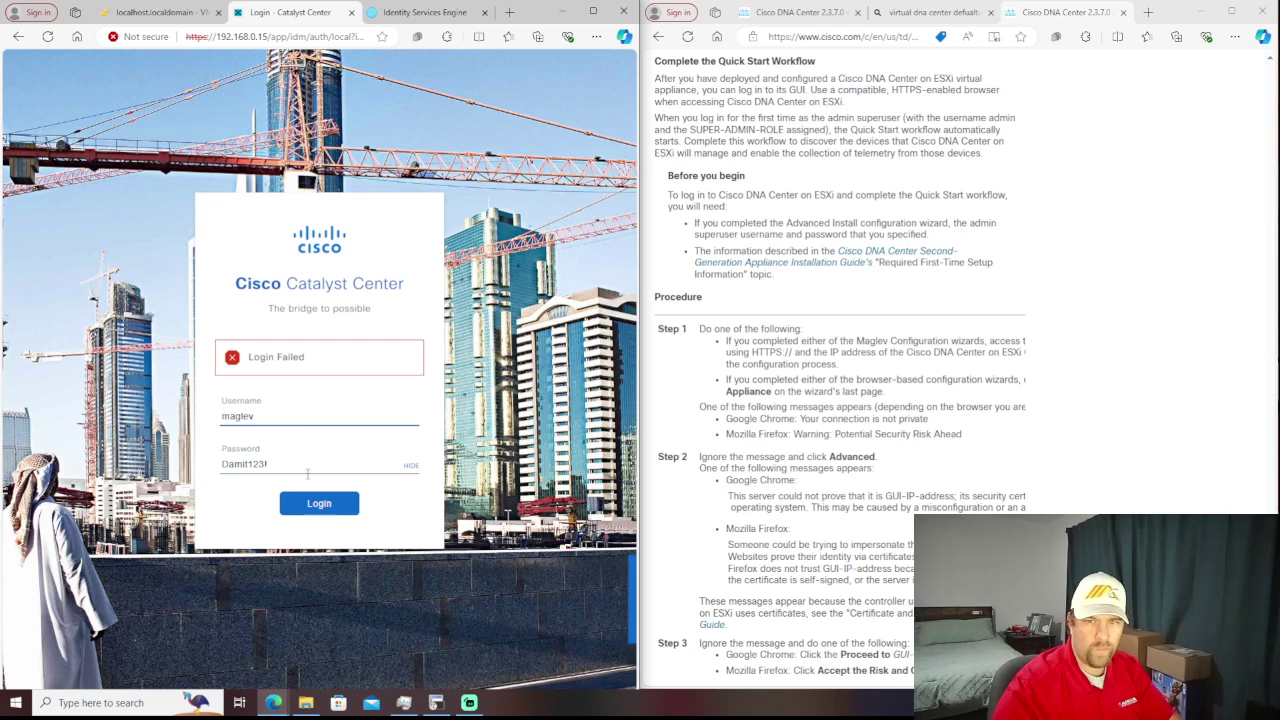
click(306, 509)
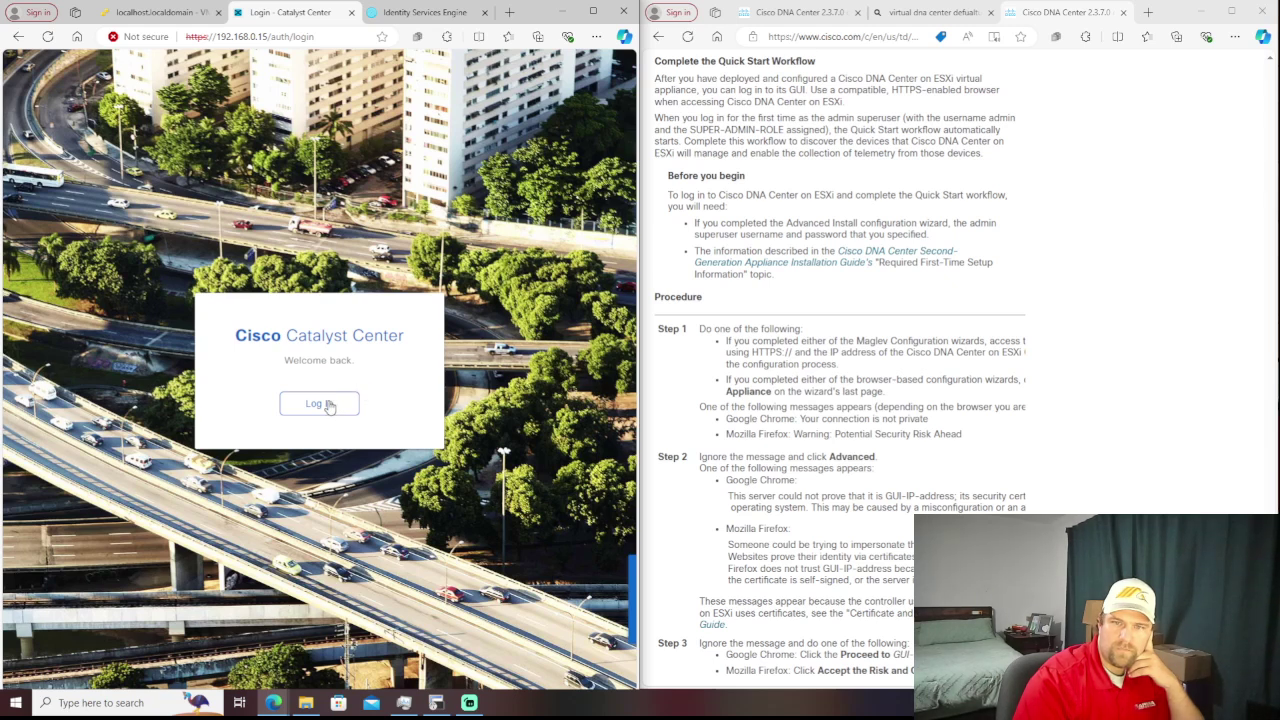
- Pass the welcome back screen and retry signing in with username admin and the password
click(330, 406)
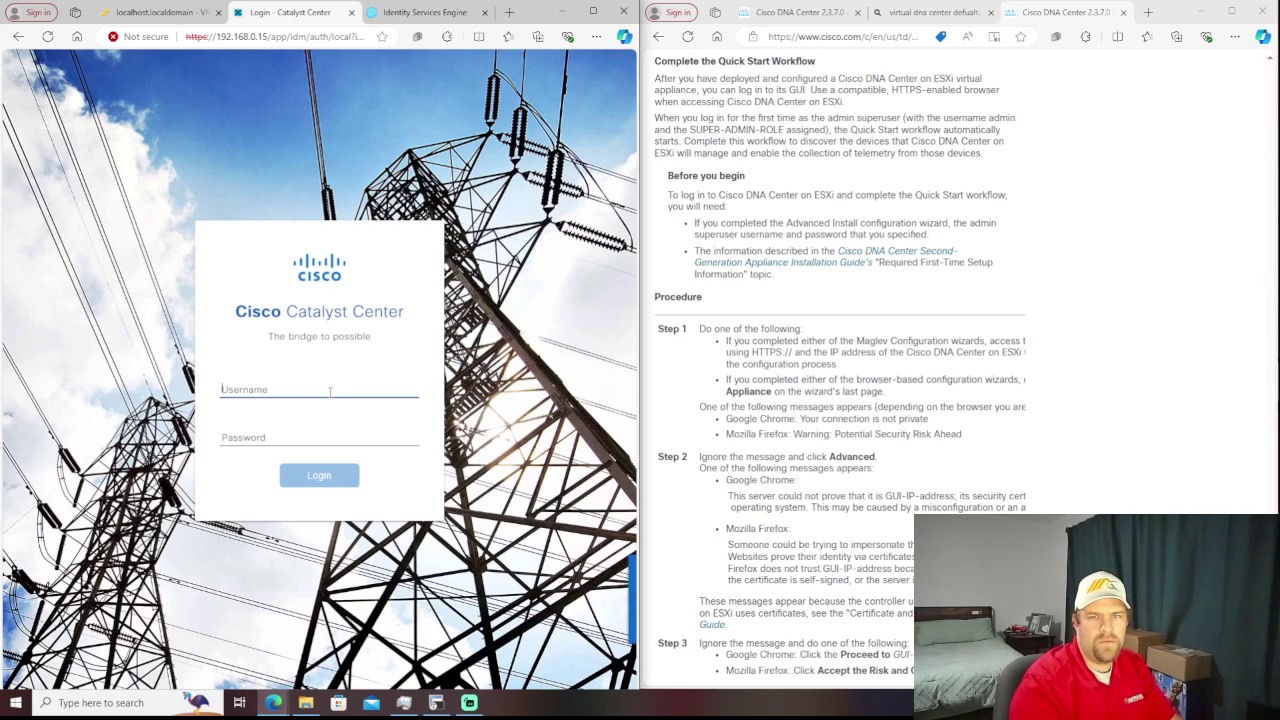
text(admi)
key(Tab)
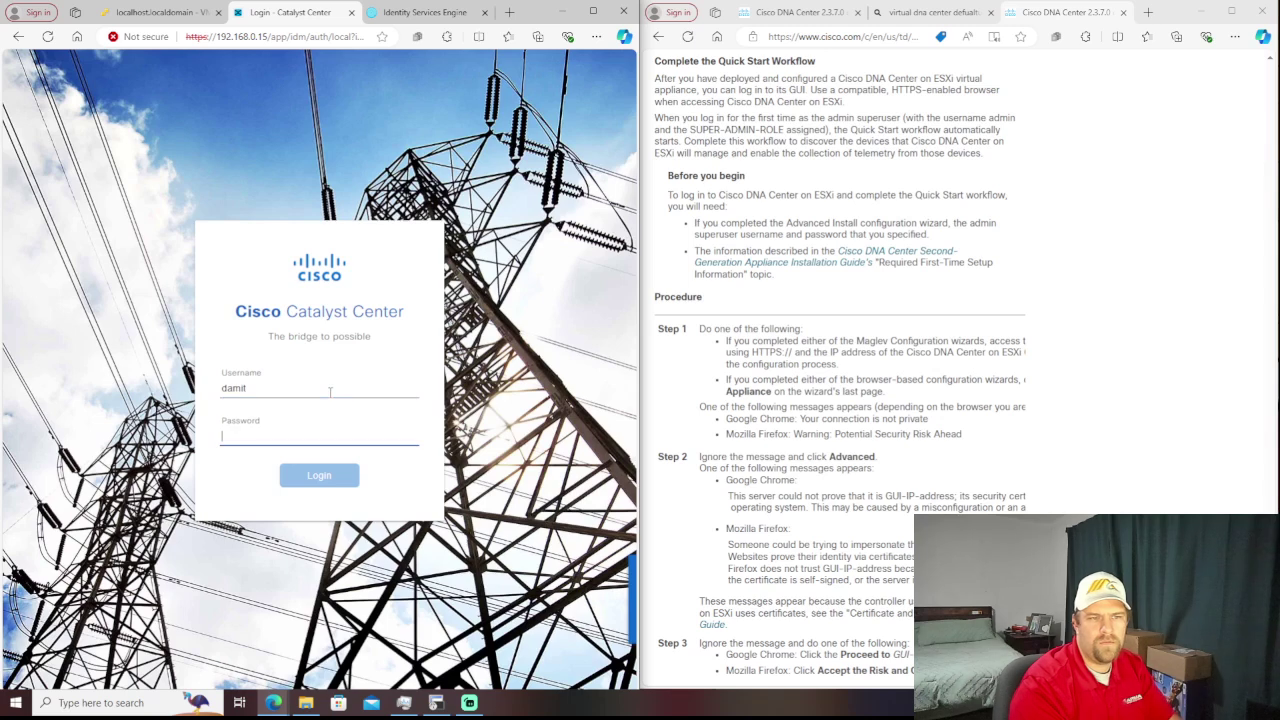
text(••••••••••)
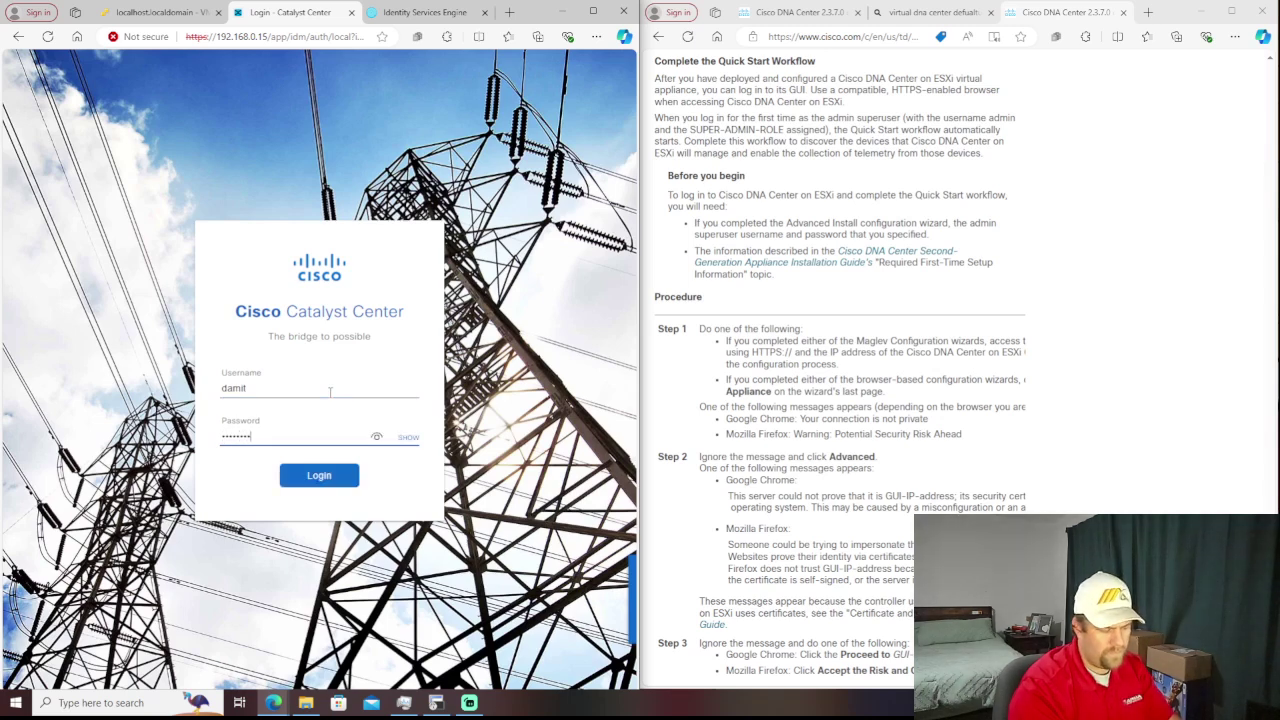
key(Return)
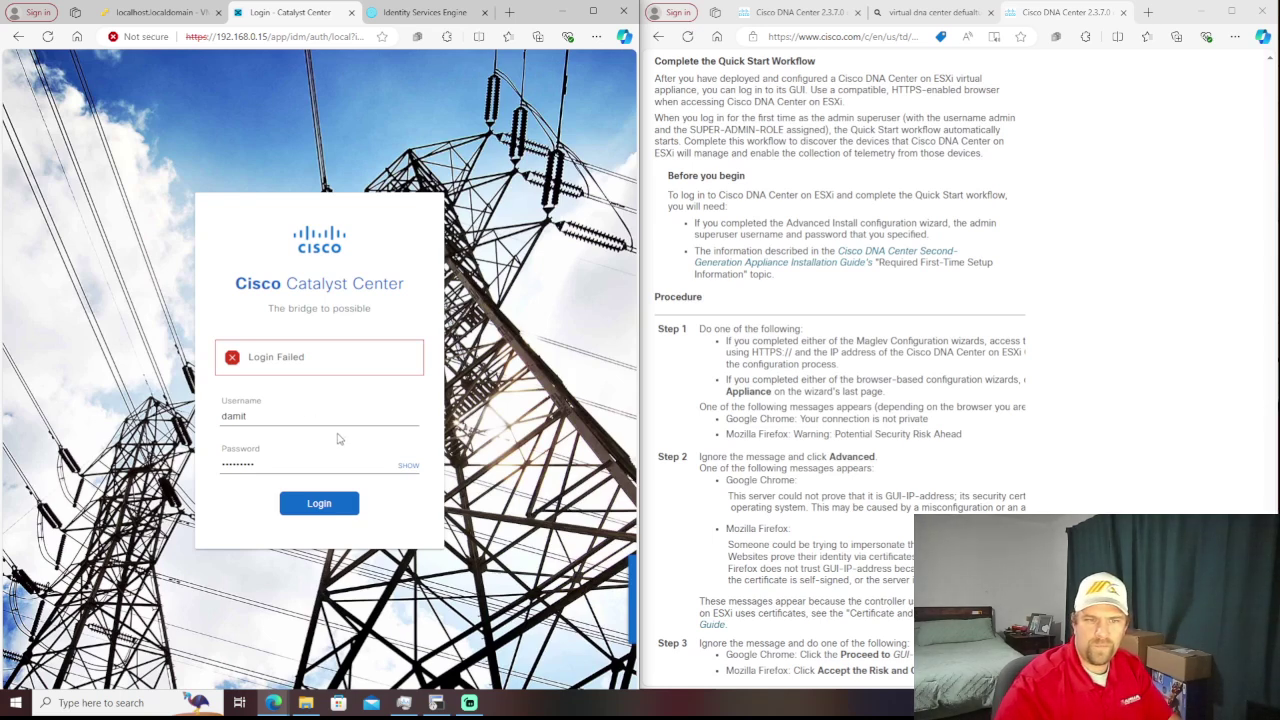
double_click(311, 417)
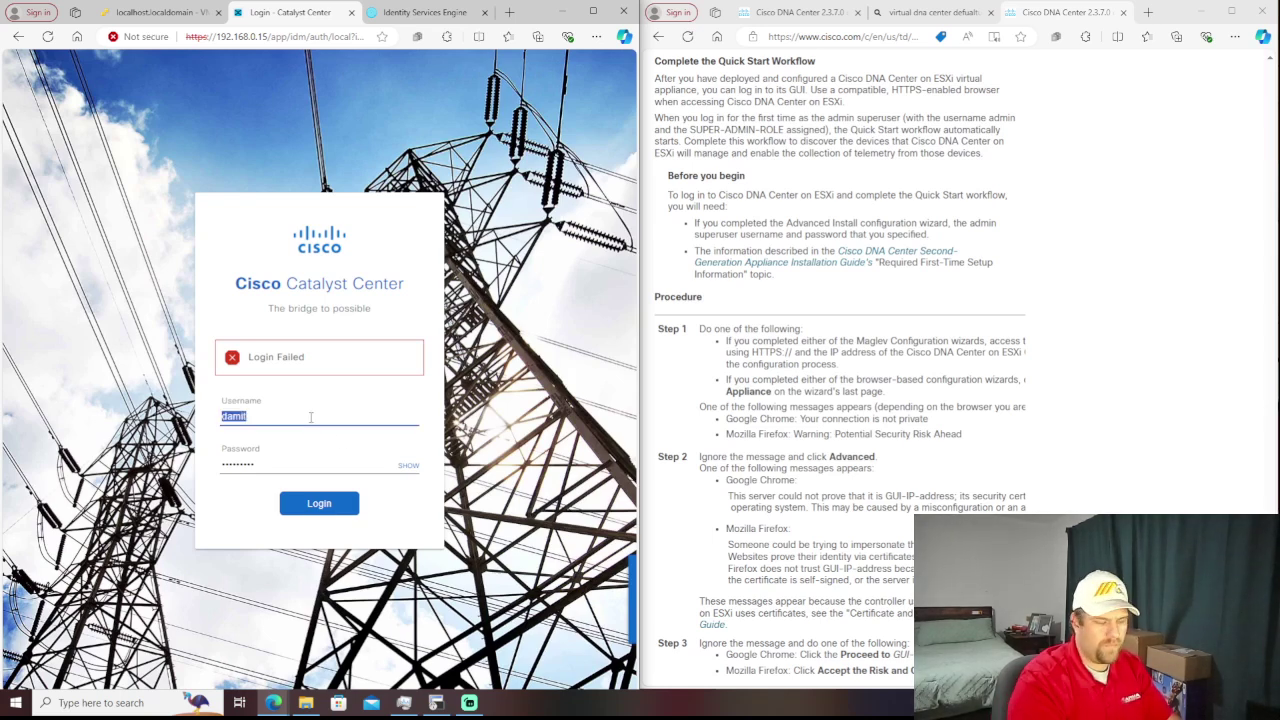
text(admin)
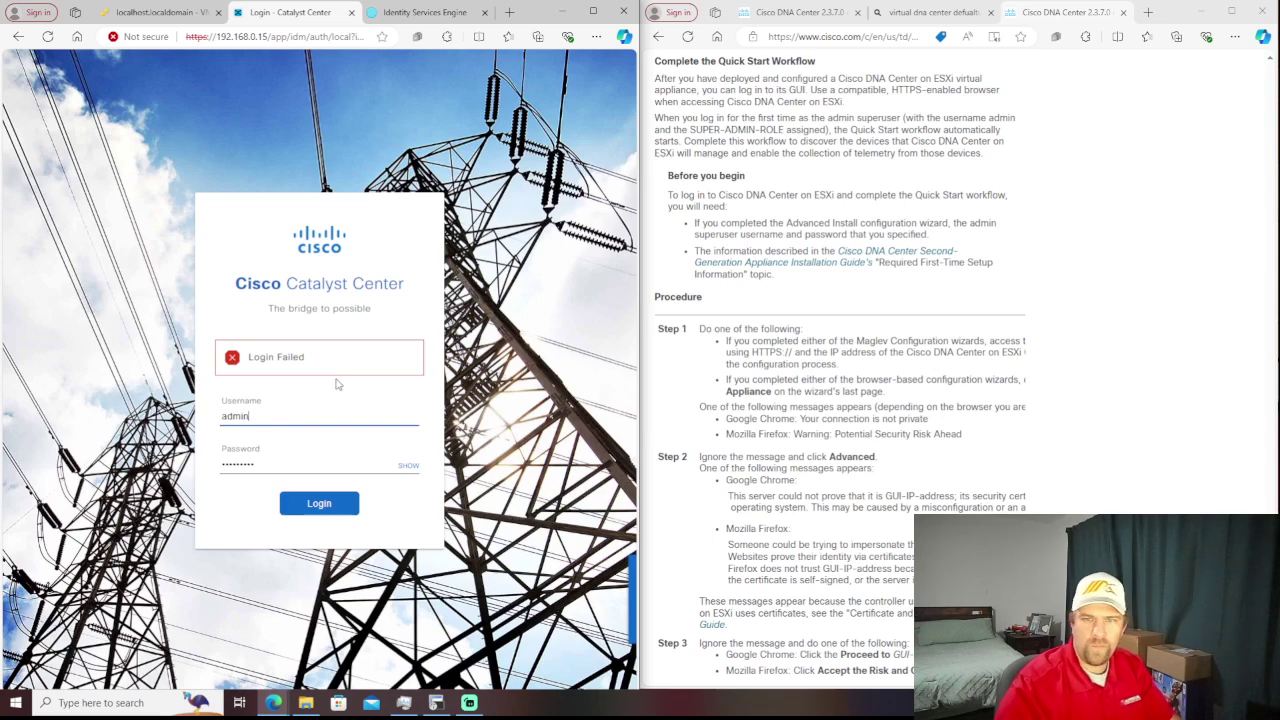
click(321, 505)
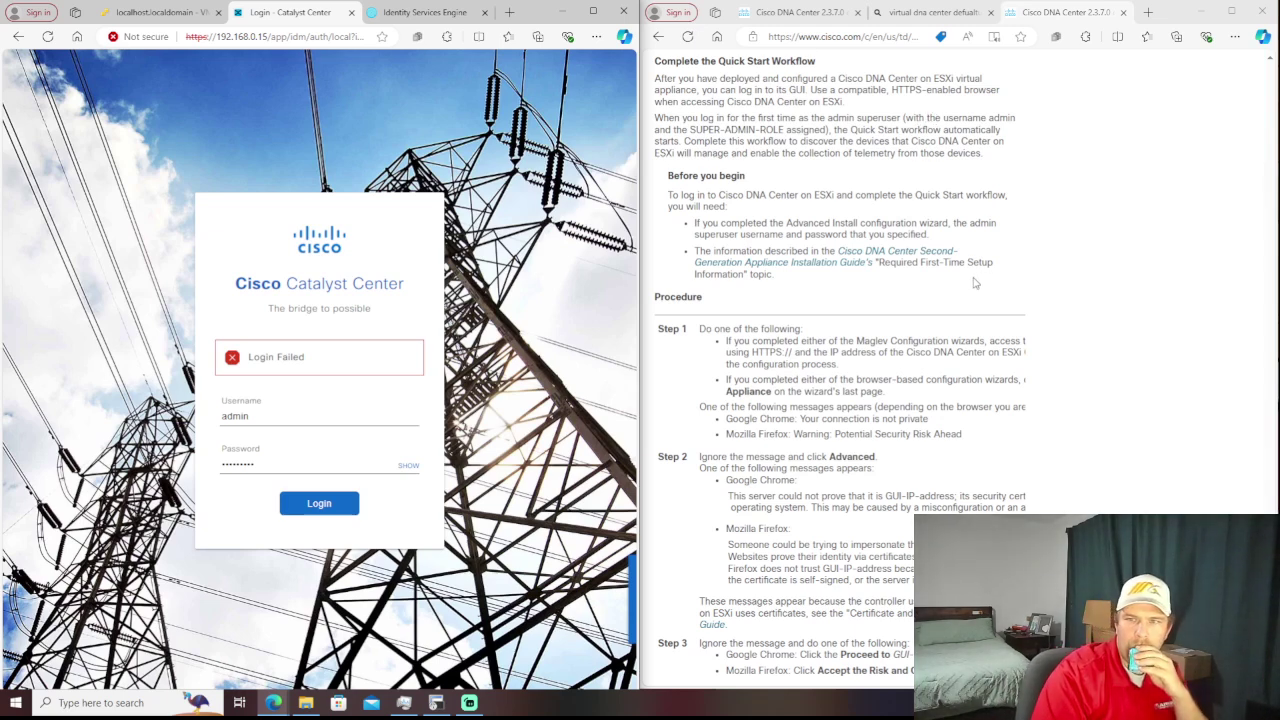
- Open the installation guide in a new tab and scroll to the first-login Procedure steps
right_click(849, 264)
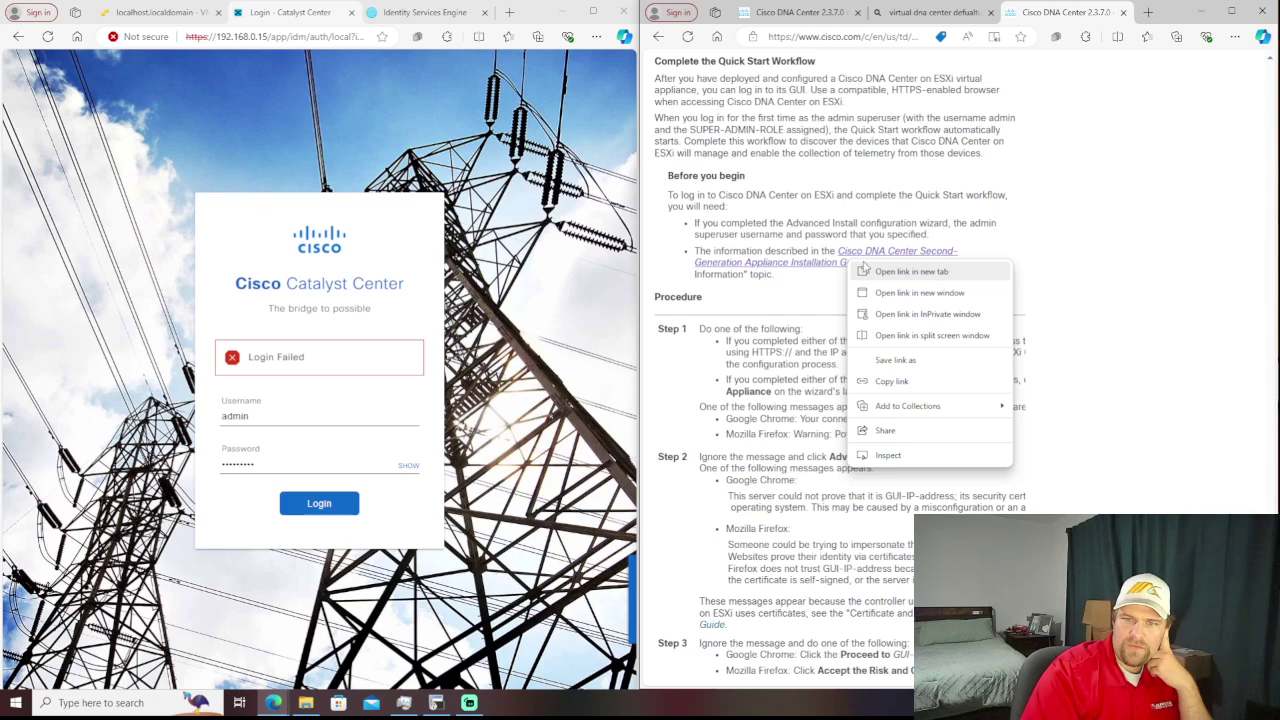
click(864, 268)
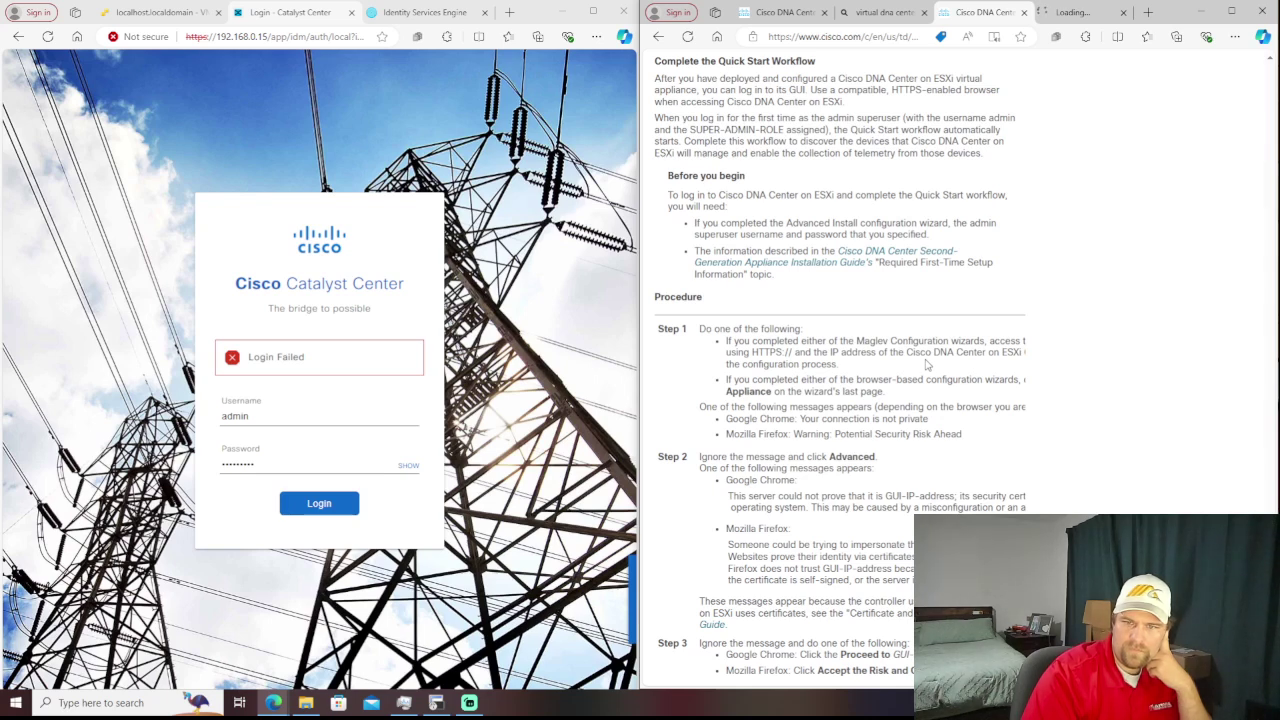
scroll(926, 365, down, 1)
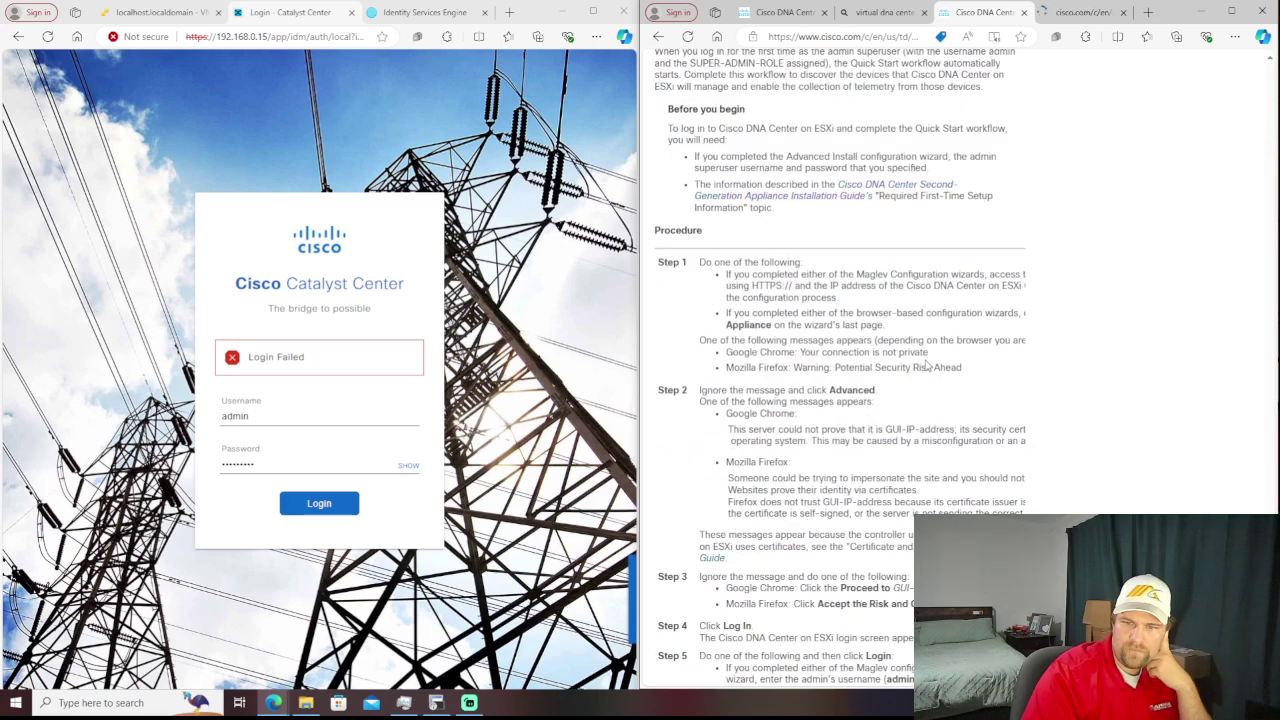
scroll(926, 365, down, 1)
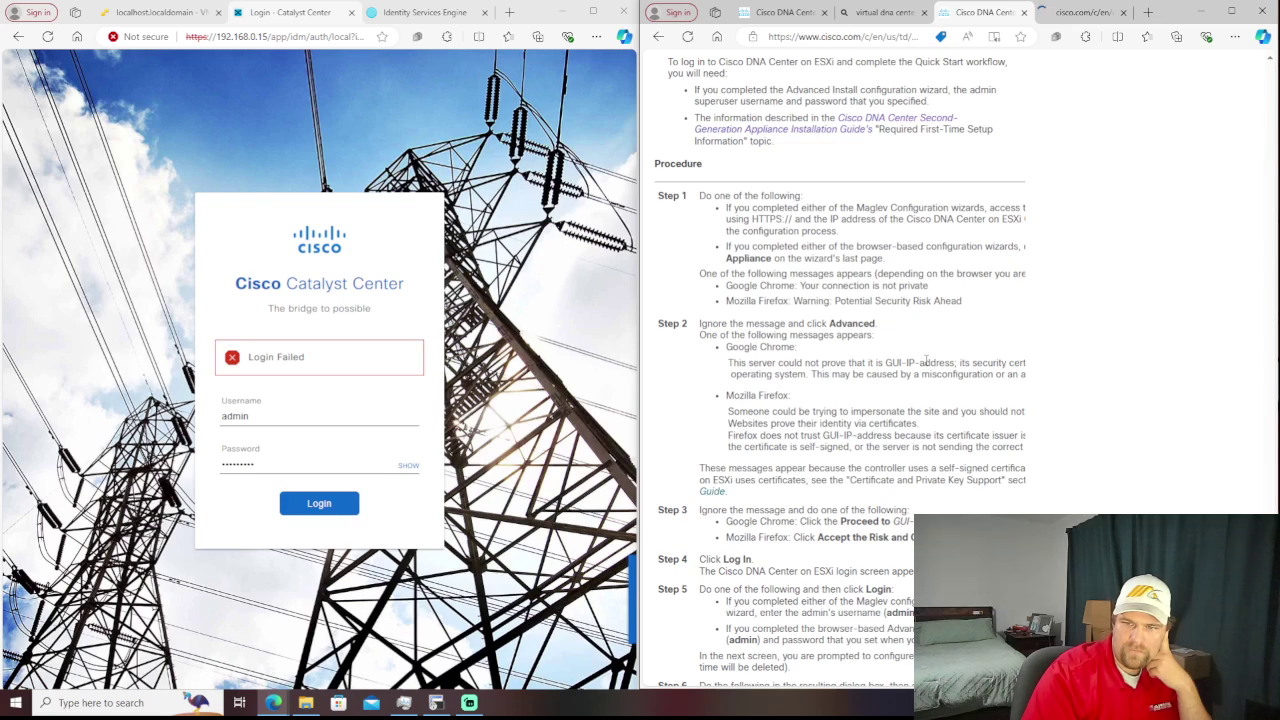
scroll(926, 365, down, 1)
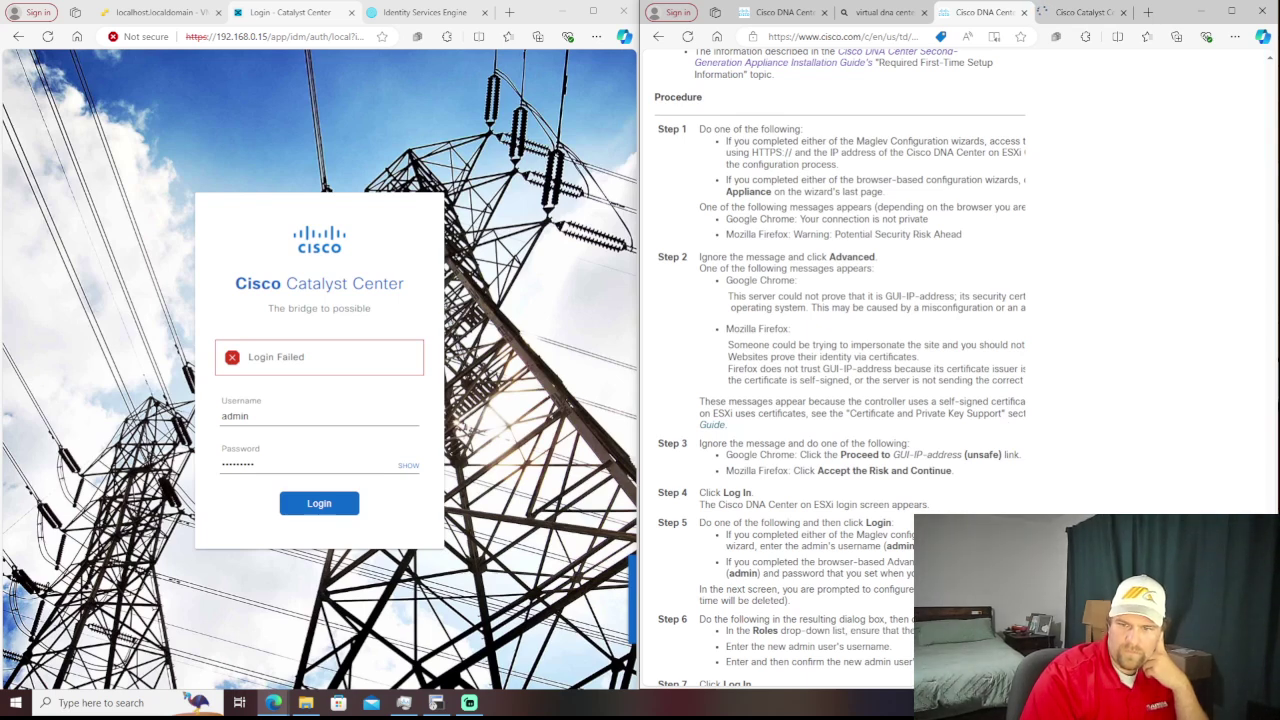
- Replace the Catalyst Center password entry with the guide's default password
scroll(840, 367, right, 3)
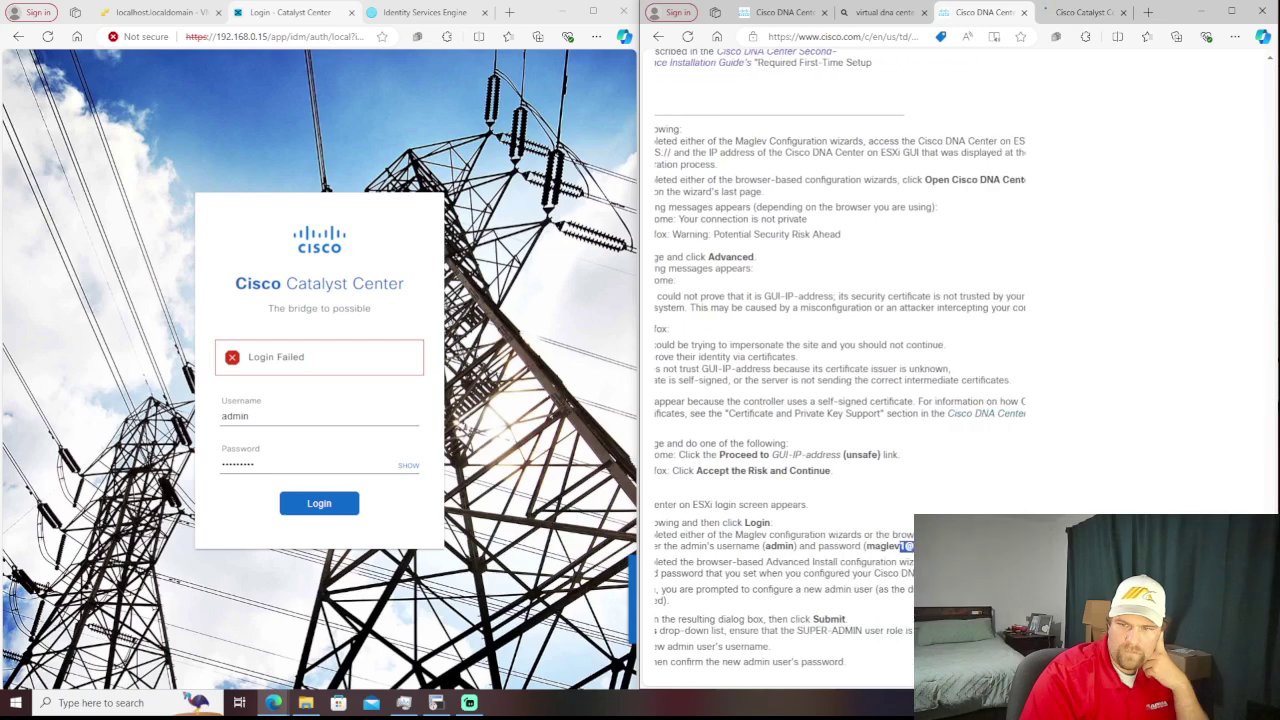
drag(819, 546, 768, 662)
click(814, 506)
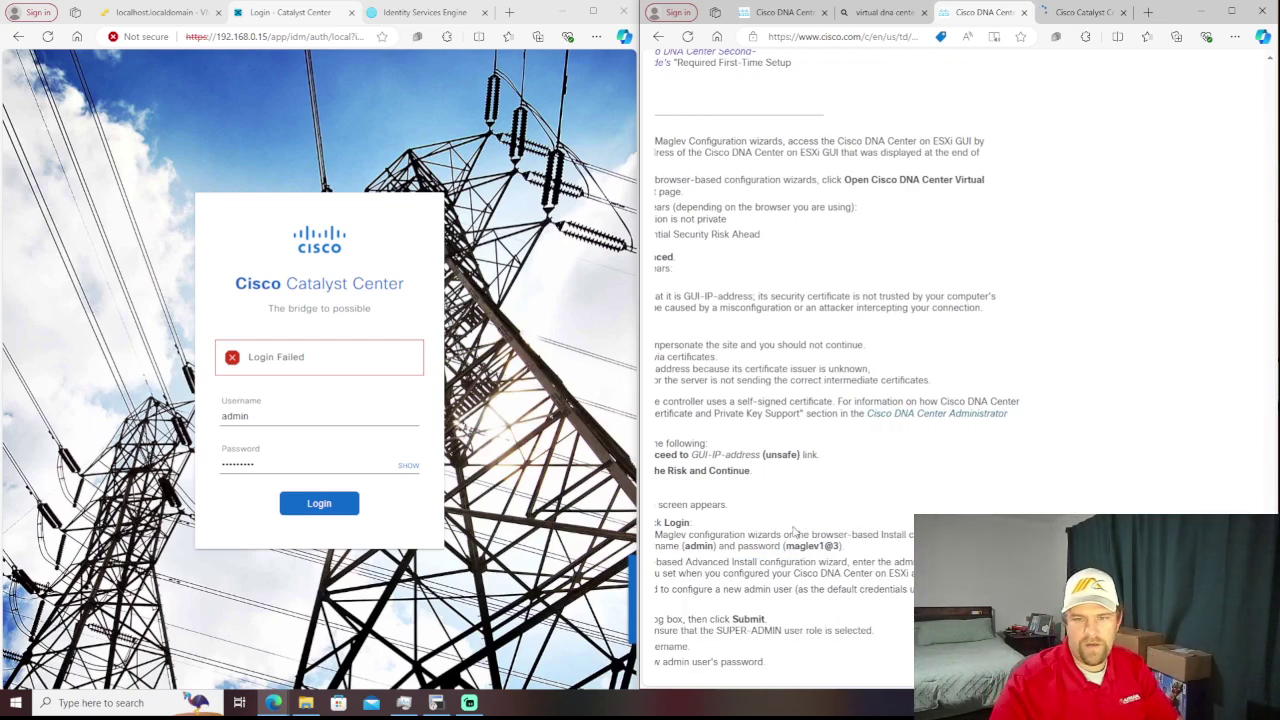
drag(784, 546, 796, 546)
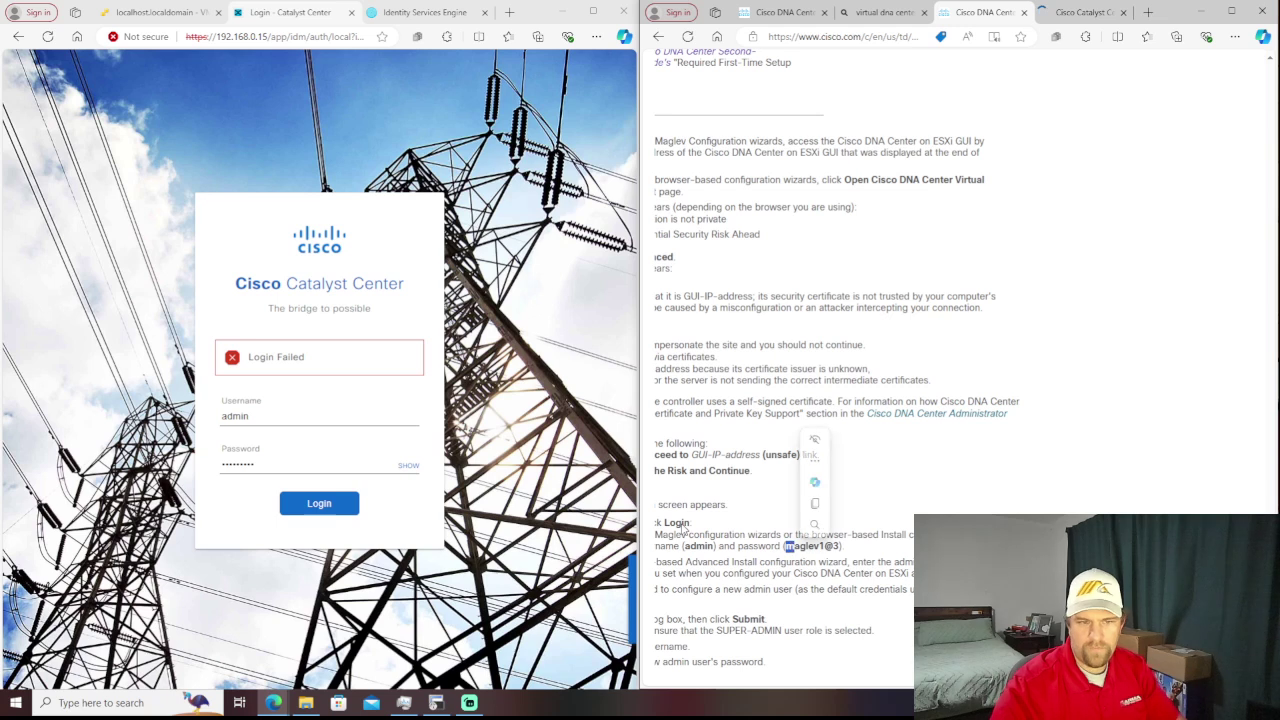
double_click(330, 457)
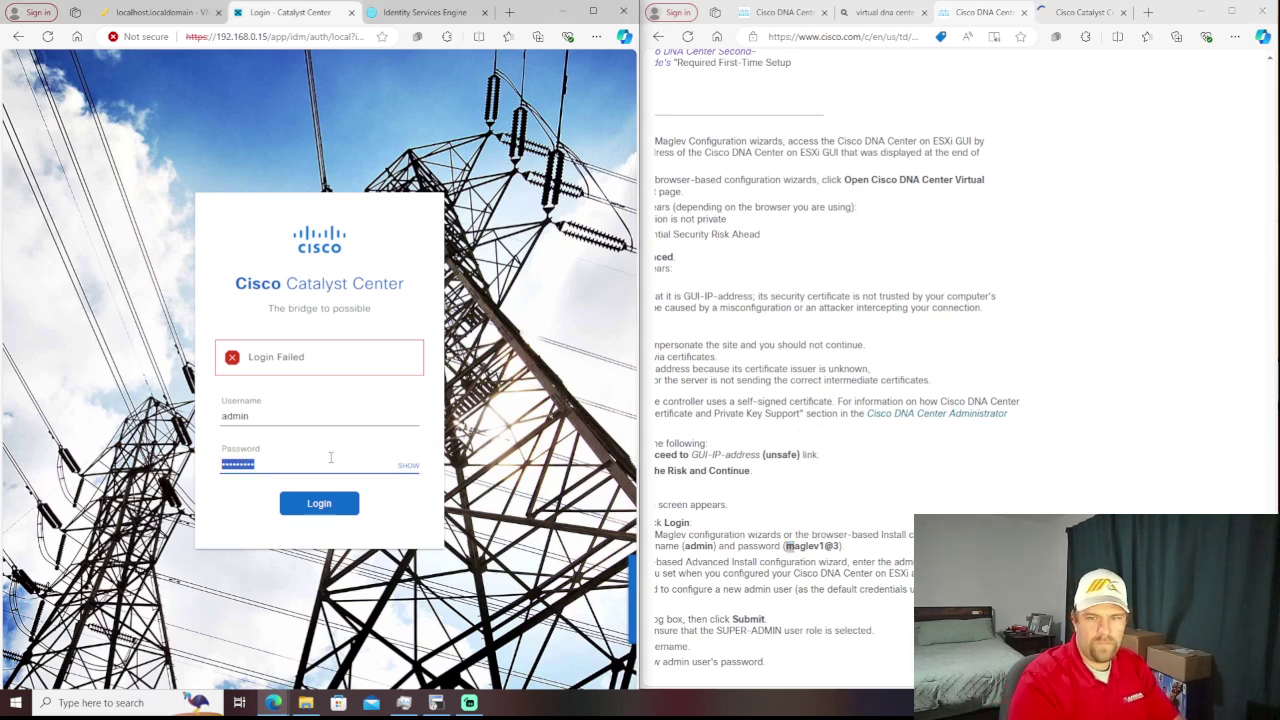
text(magl)
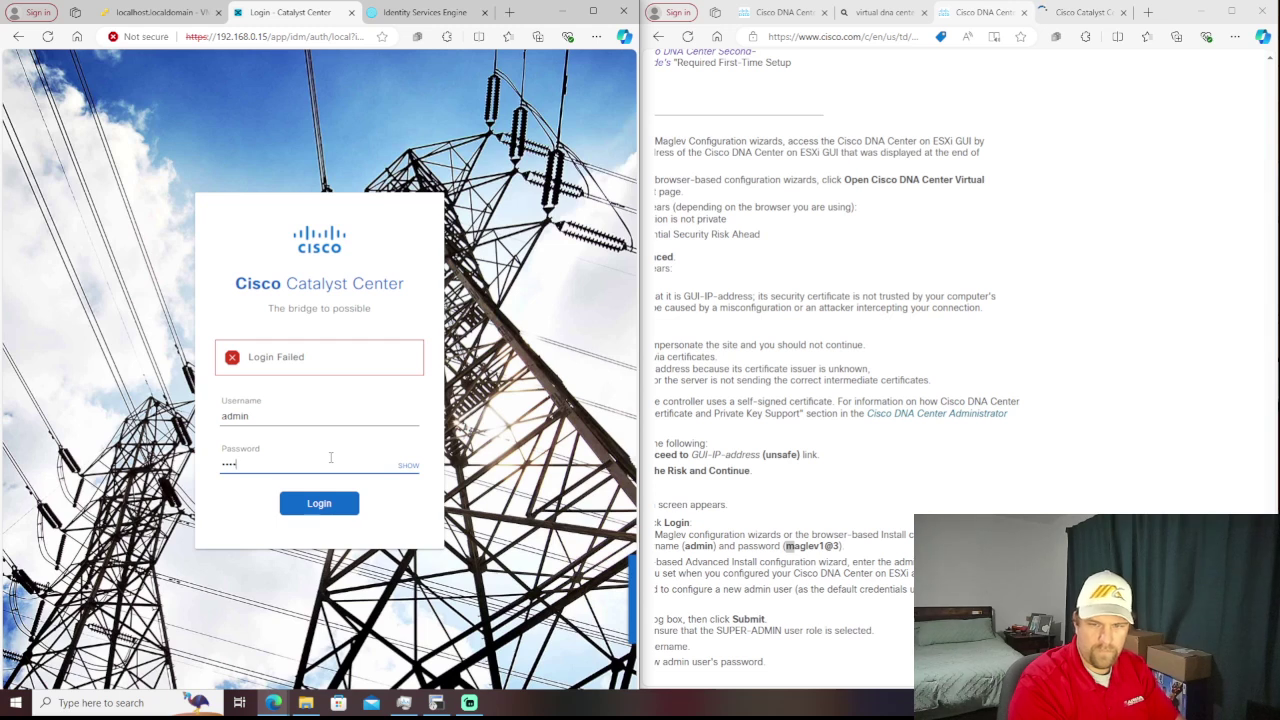
text(e)
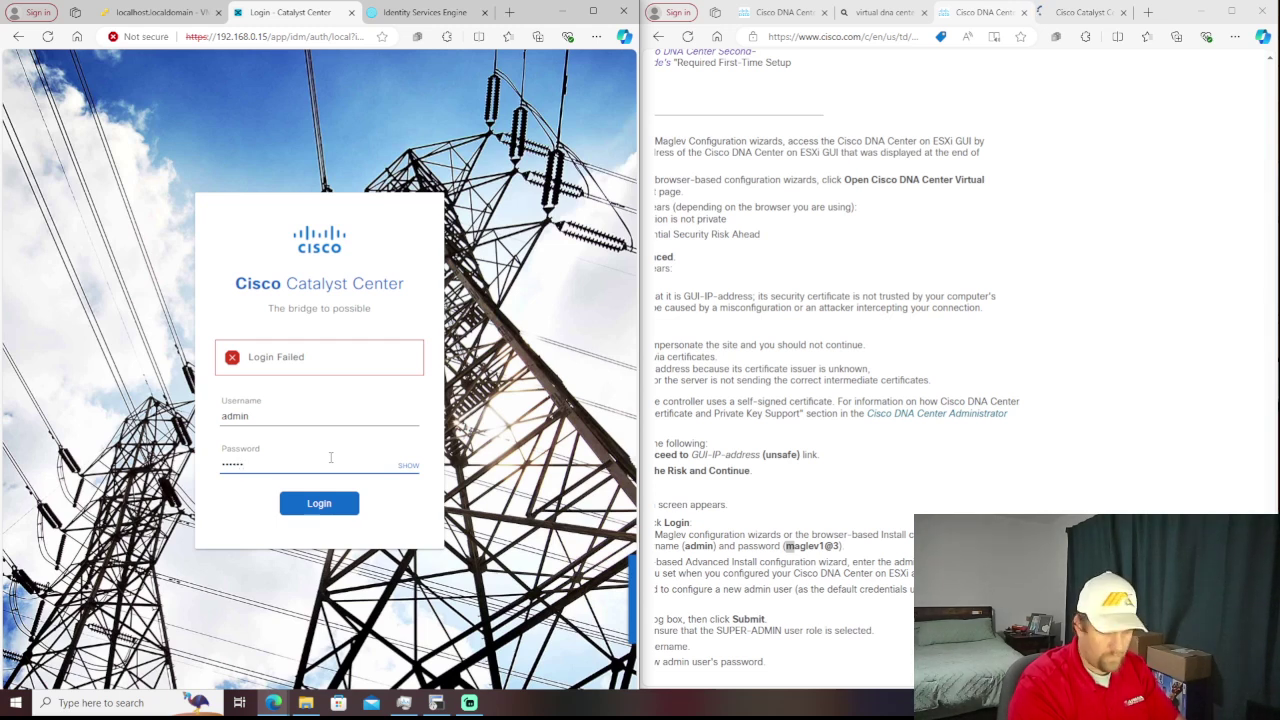
text(v1)
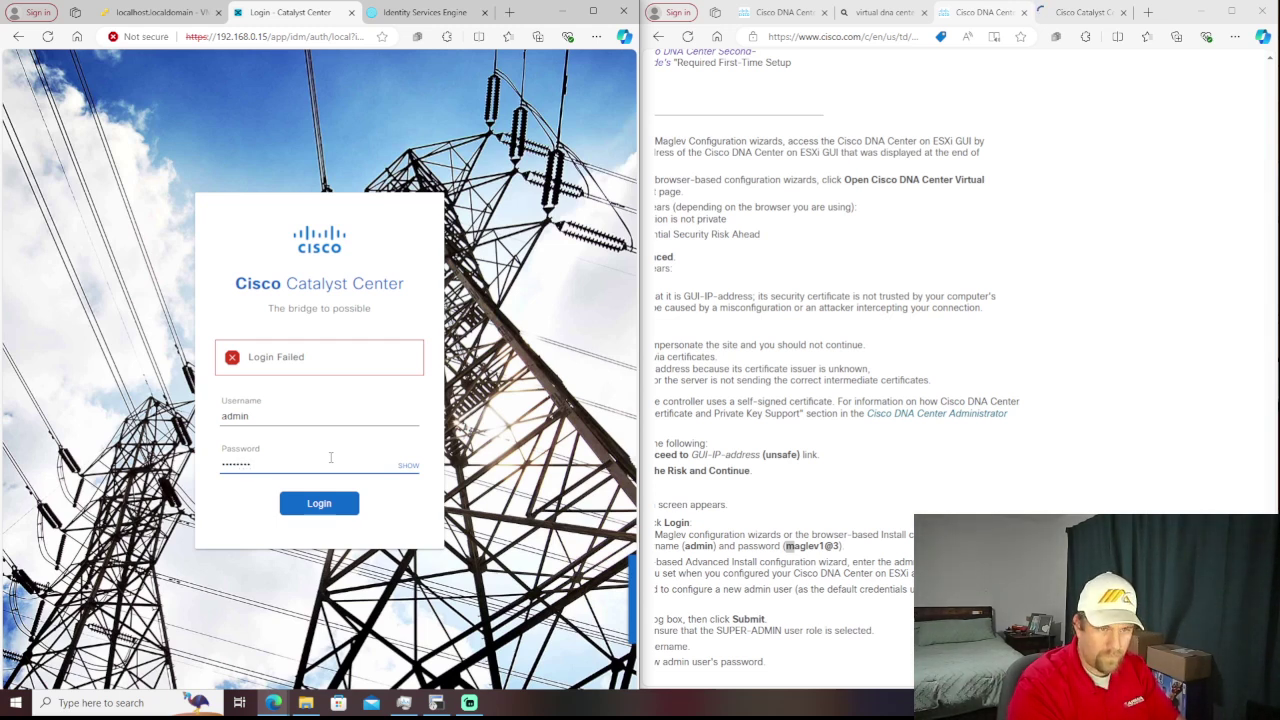
text(3)
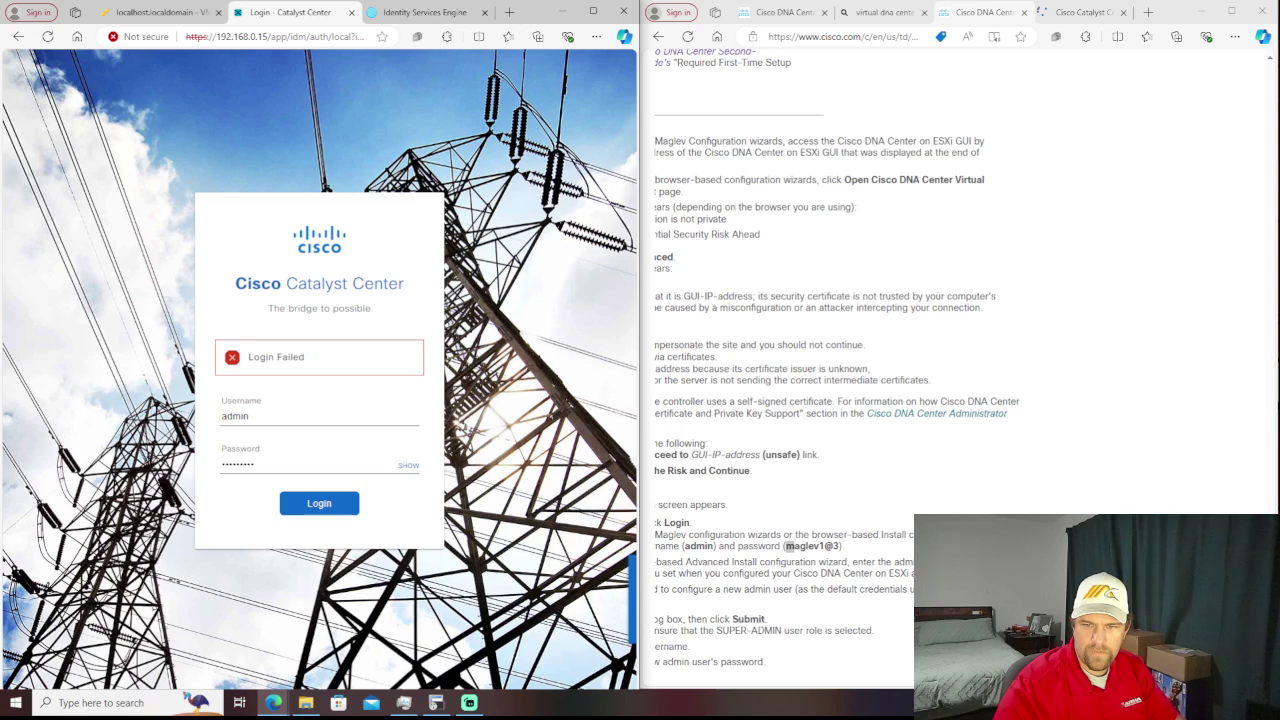
- Reveal the password, correct its mistyped character, and submit the admin login
scroll(893, 573, left, 3)
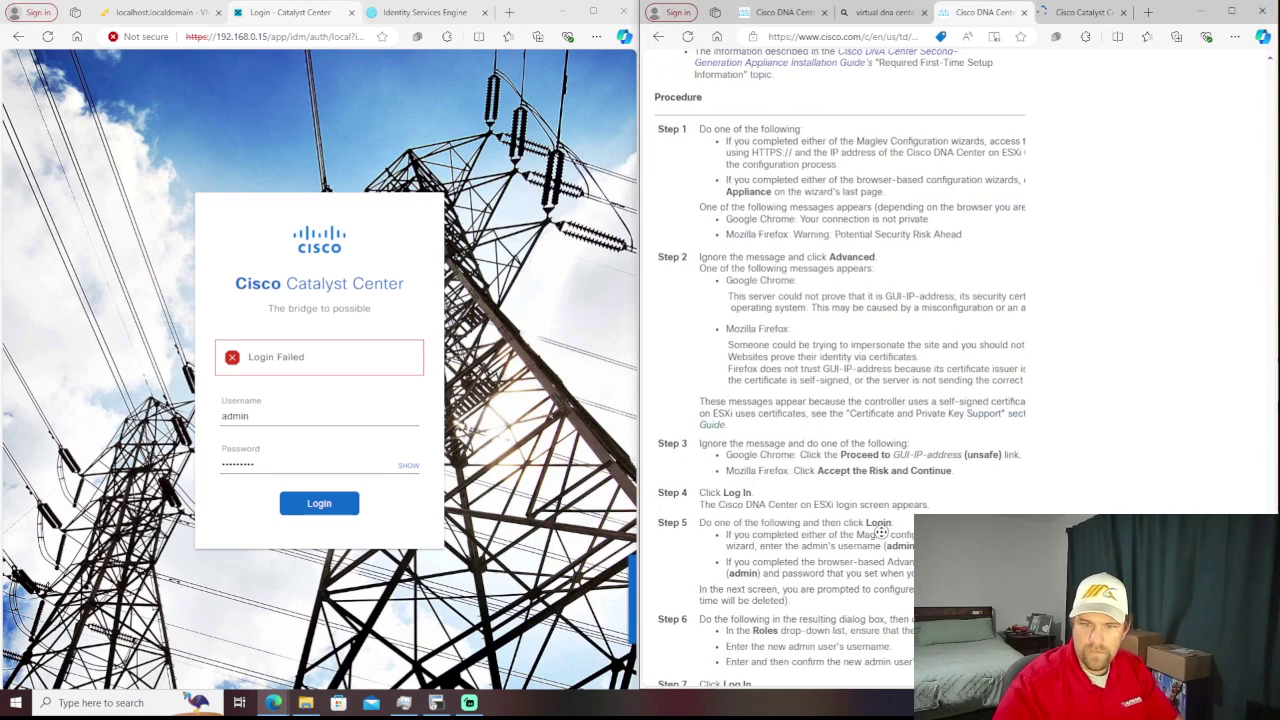
scroll(890, 533, right, 2)
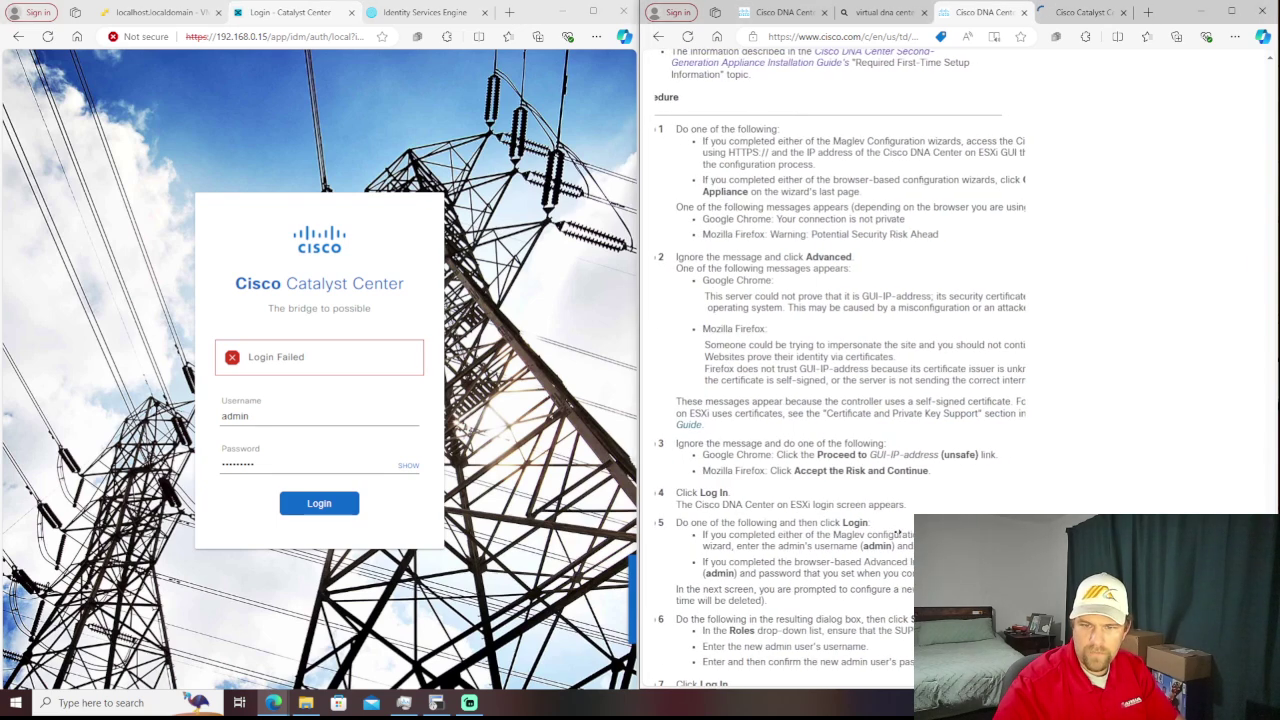
middle_click(858, 528)
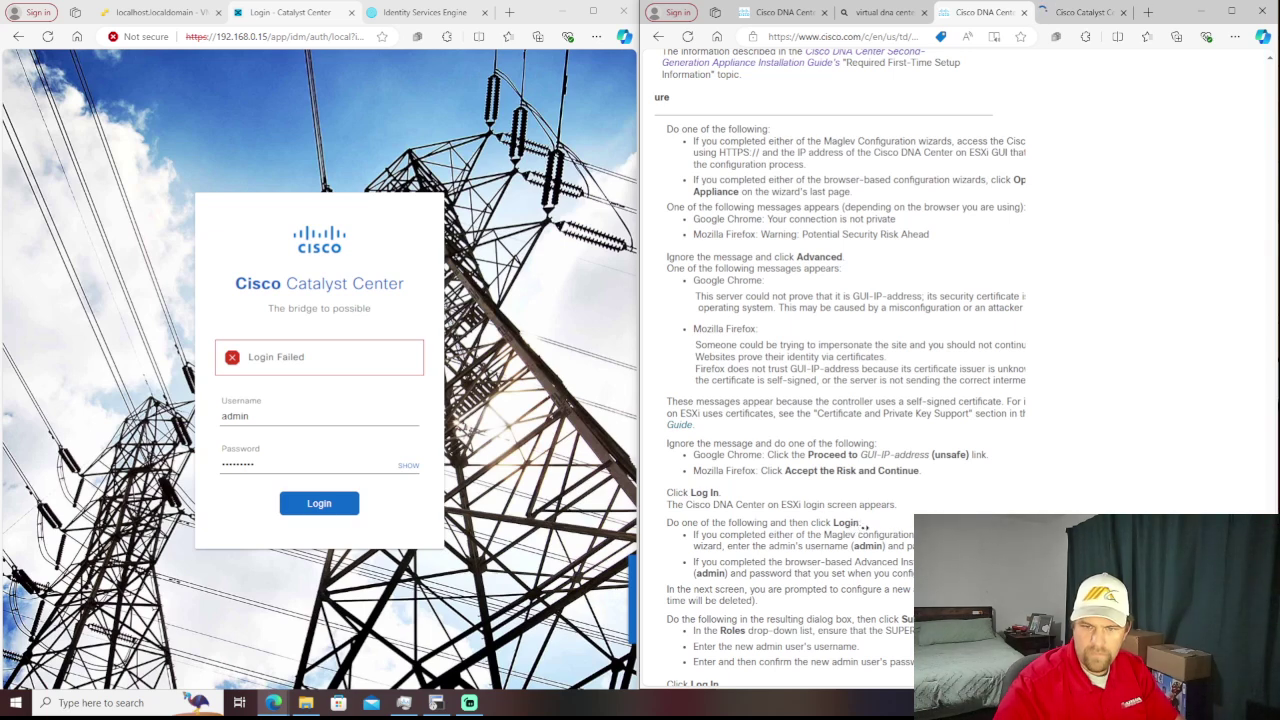
scroll(866, 534, right, 1)
scroll(866, 534, right, 1)
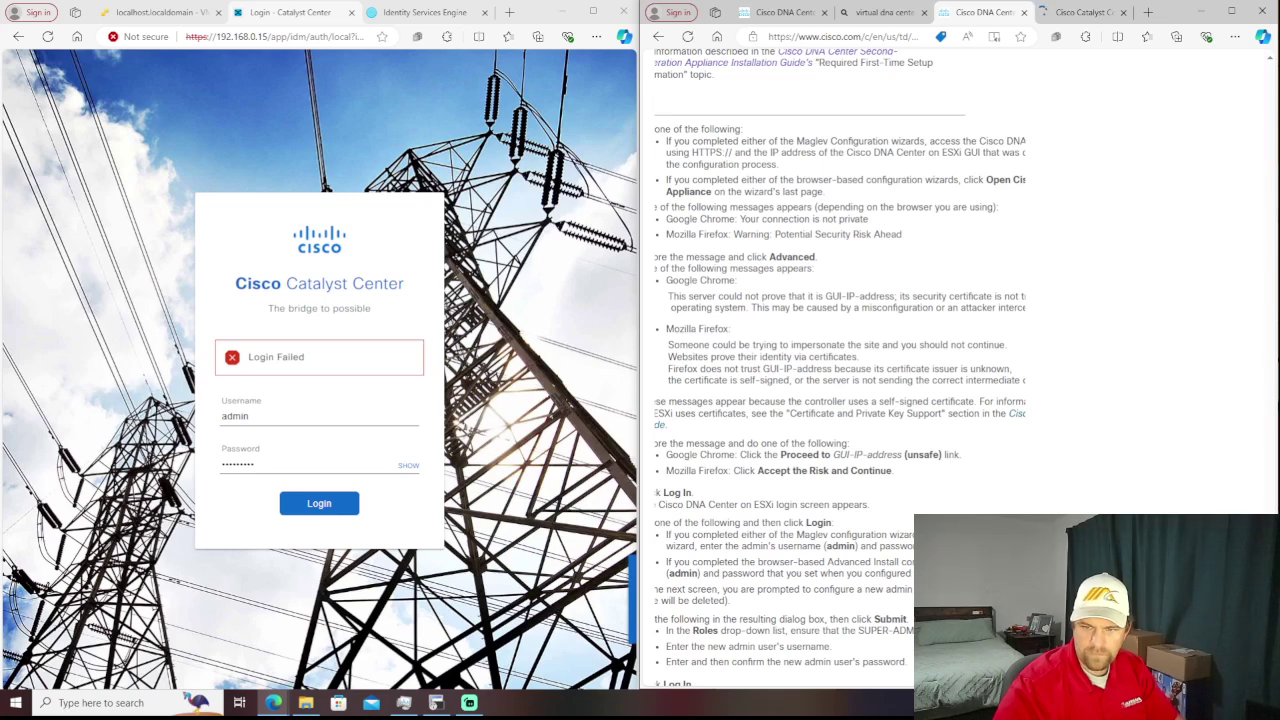
click(413, 469)
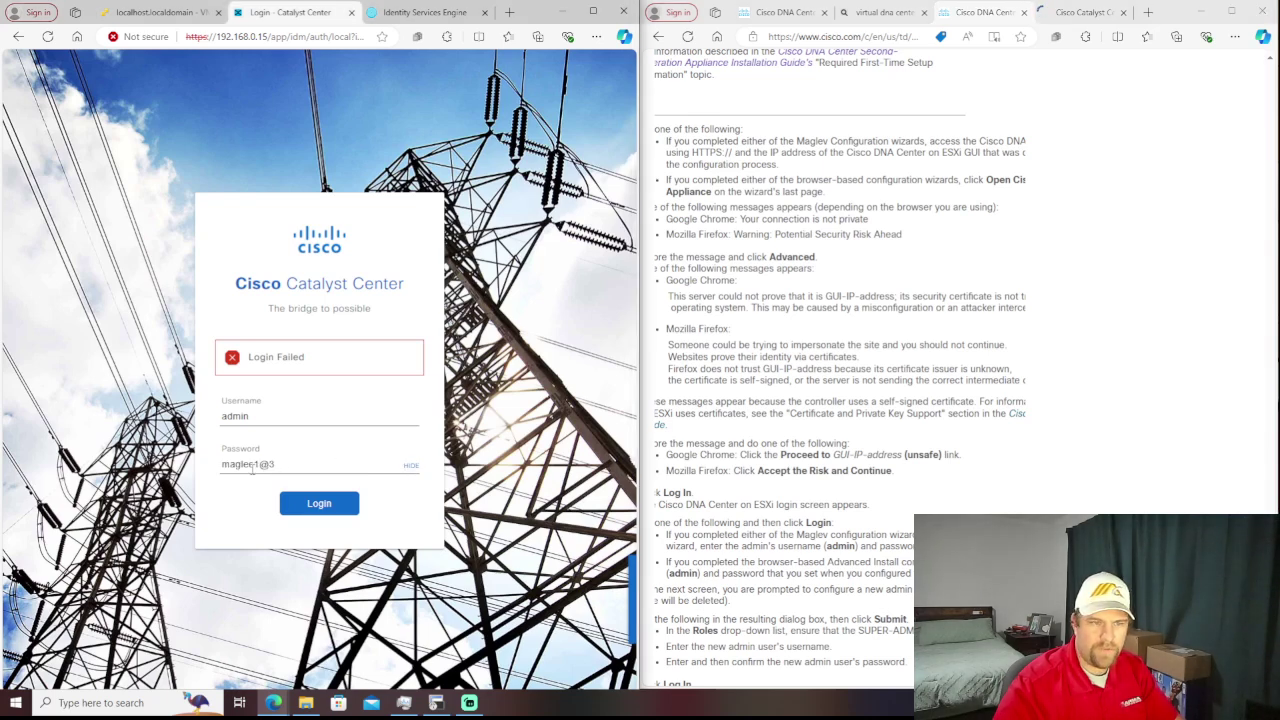
click(253, 468)
key(BackSpace)
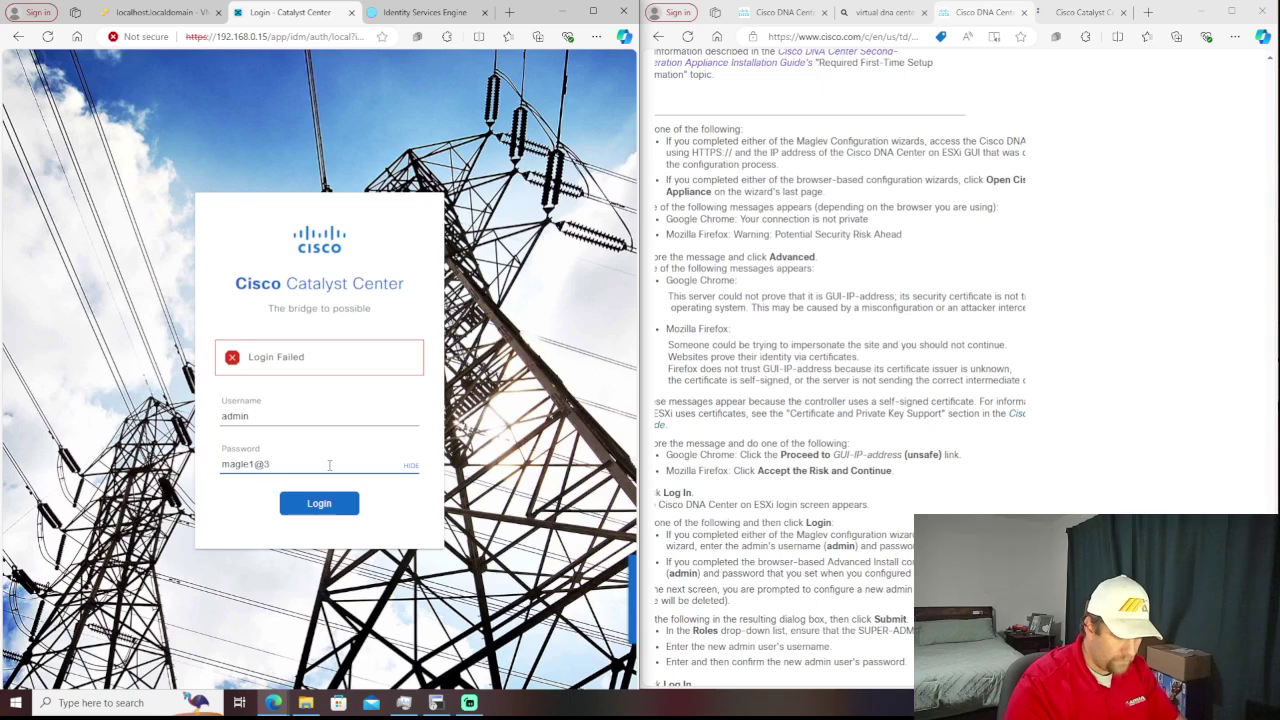
text(v)
key(Return)
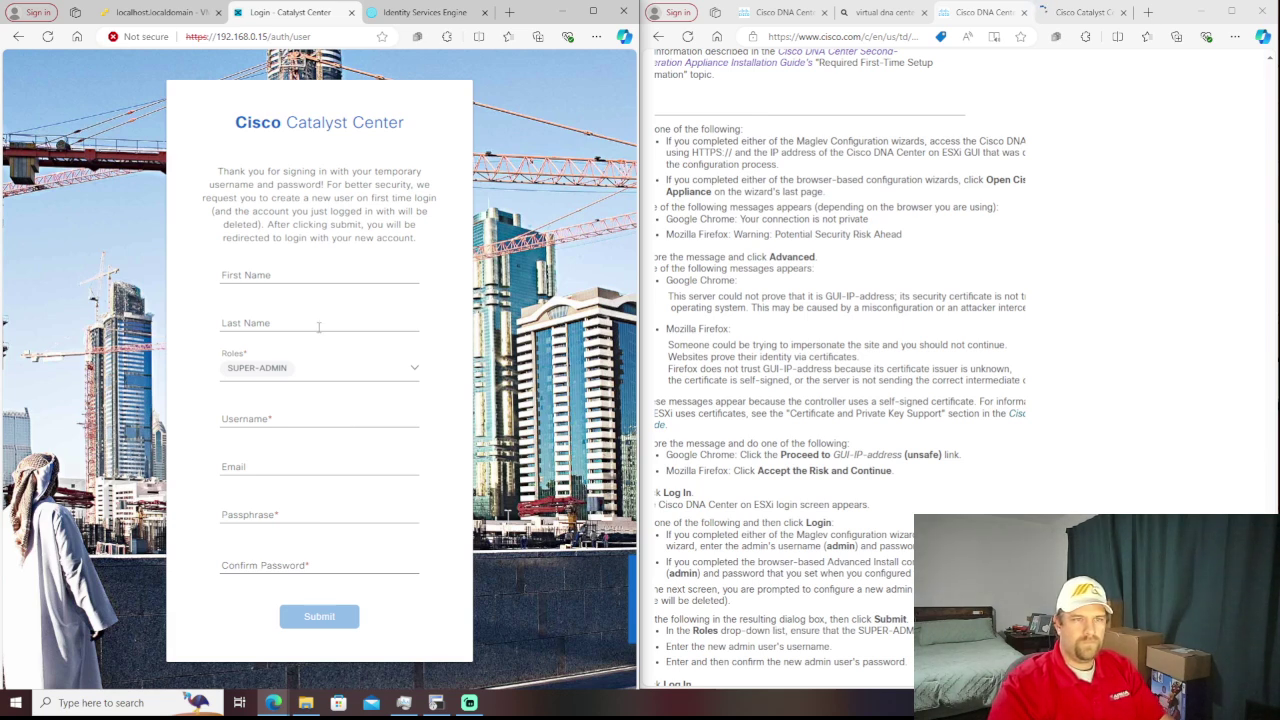
- Enter the new super-admin's first name, last name and username, leaving email blank
click(298, 276)
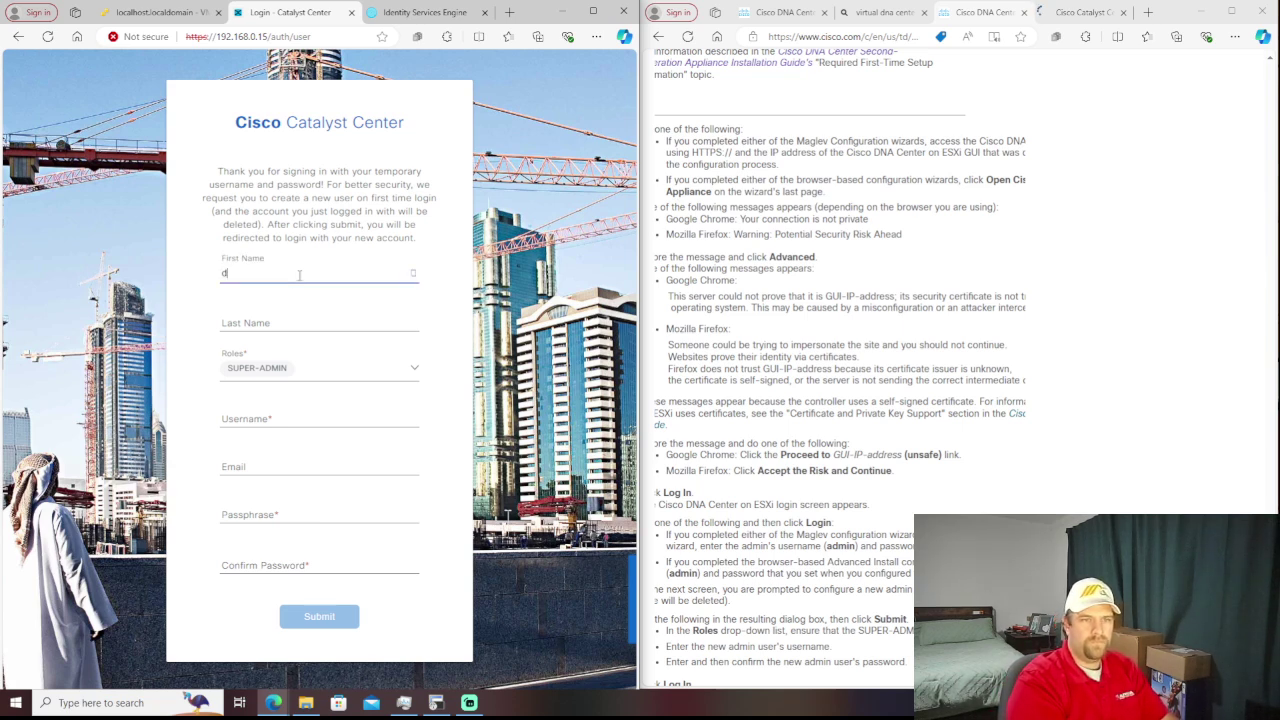
text(d)
key(Tab)
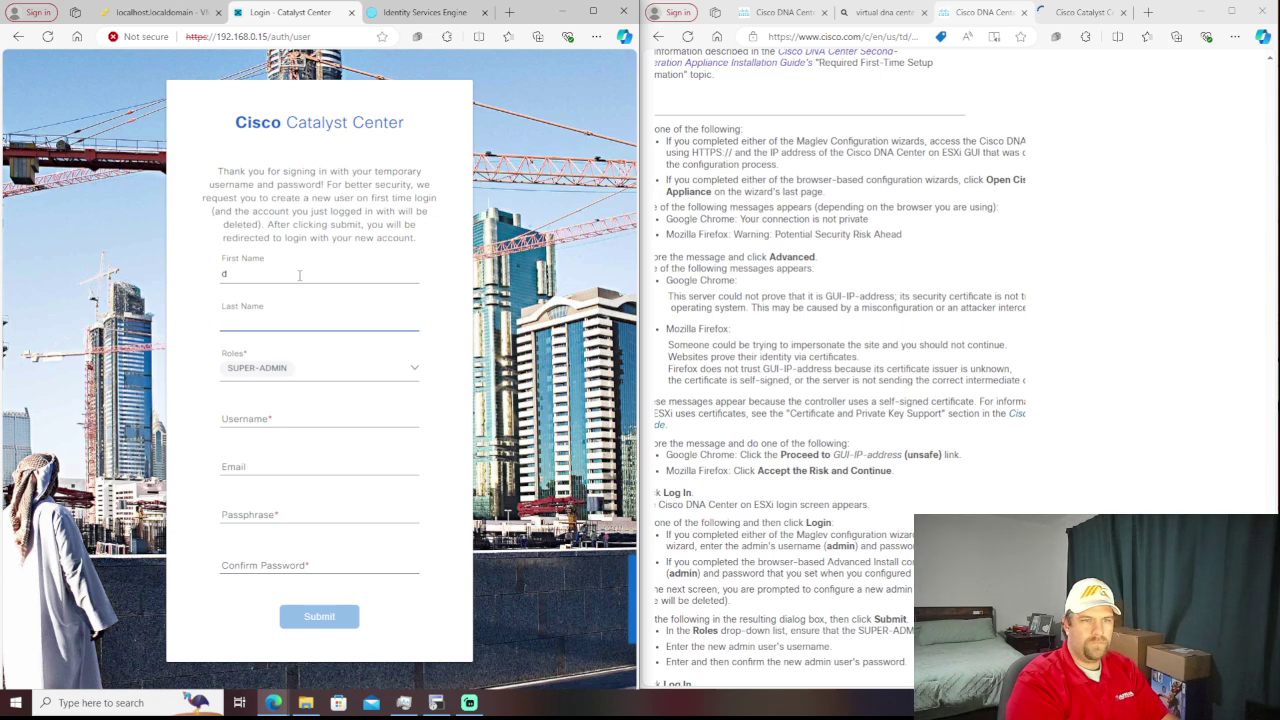
text(m)
key(Tab)
key(Tab)
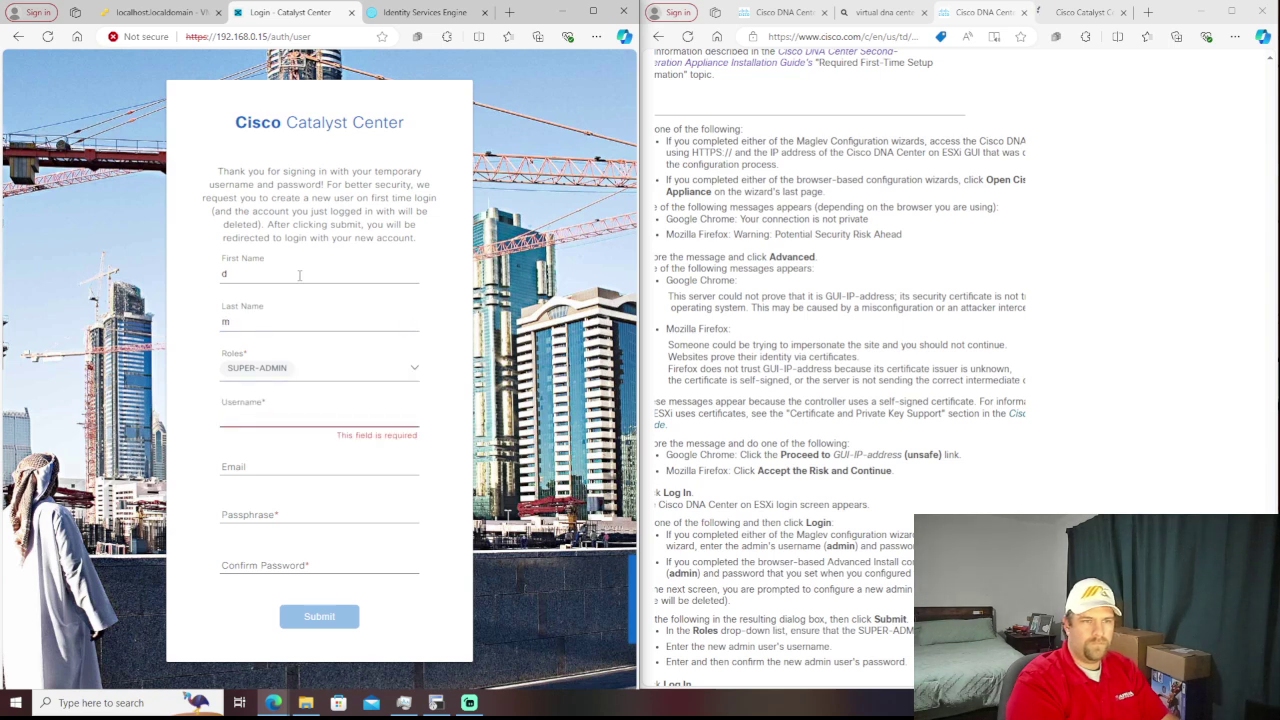
text(damit)
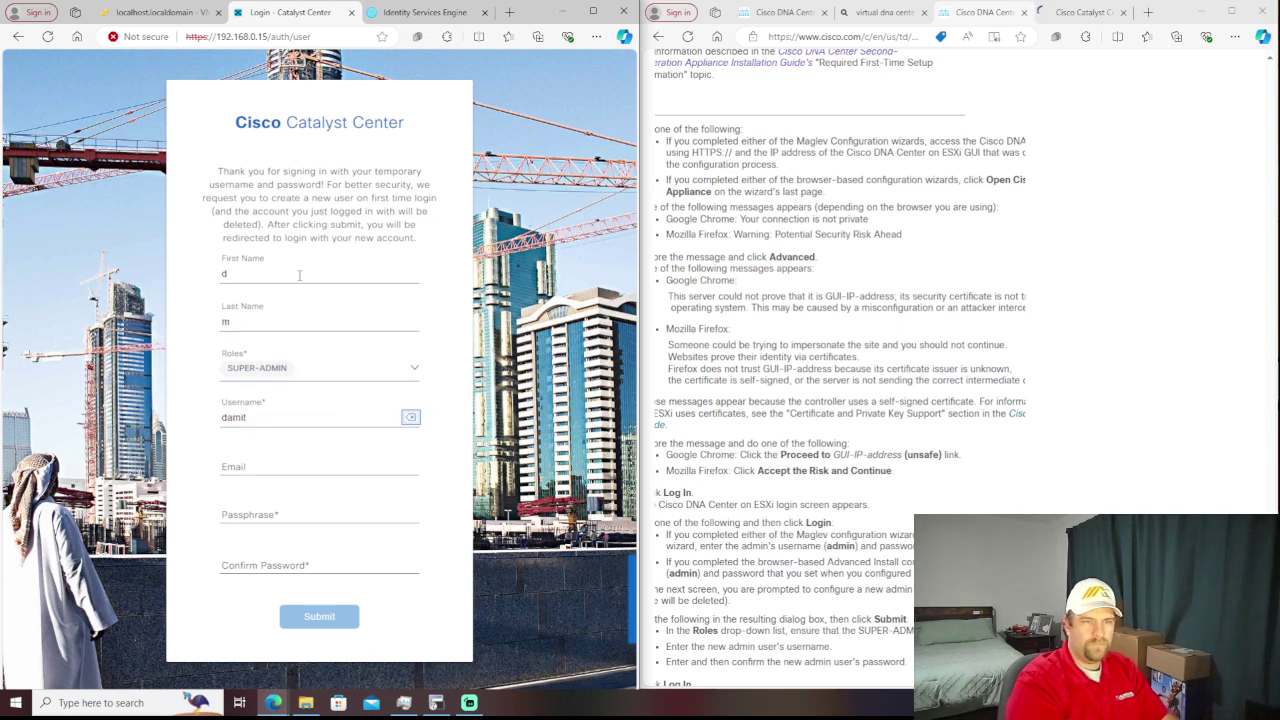
key(Tab)
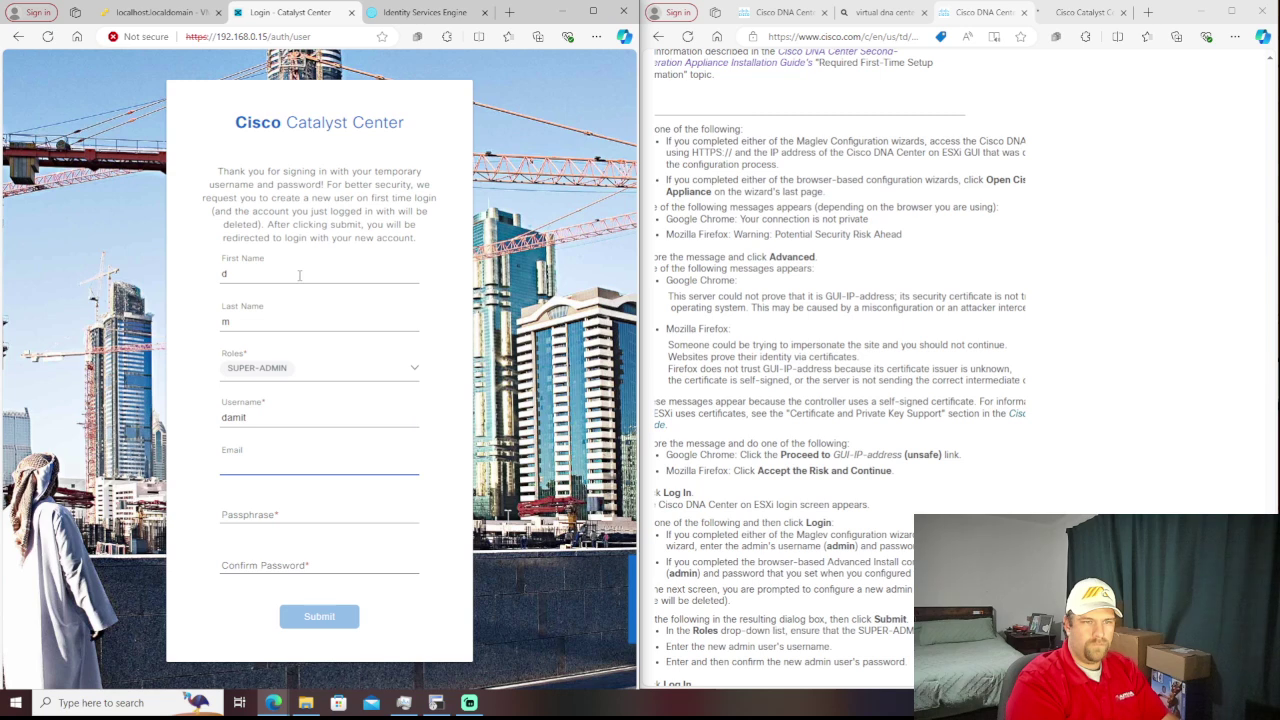
key(Tab)
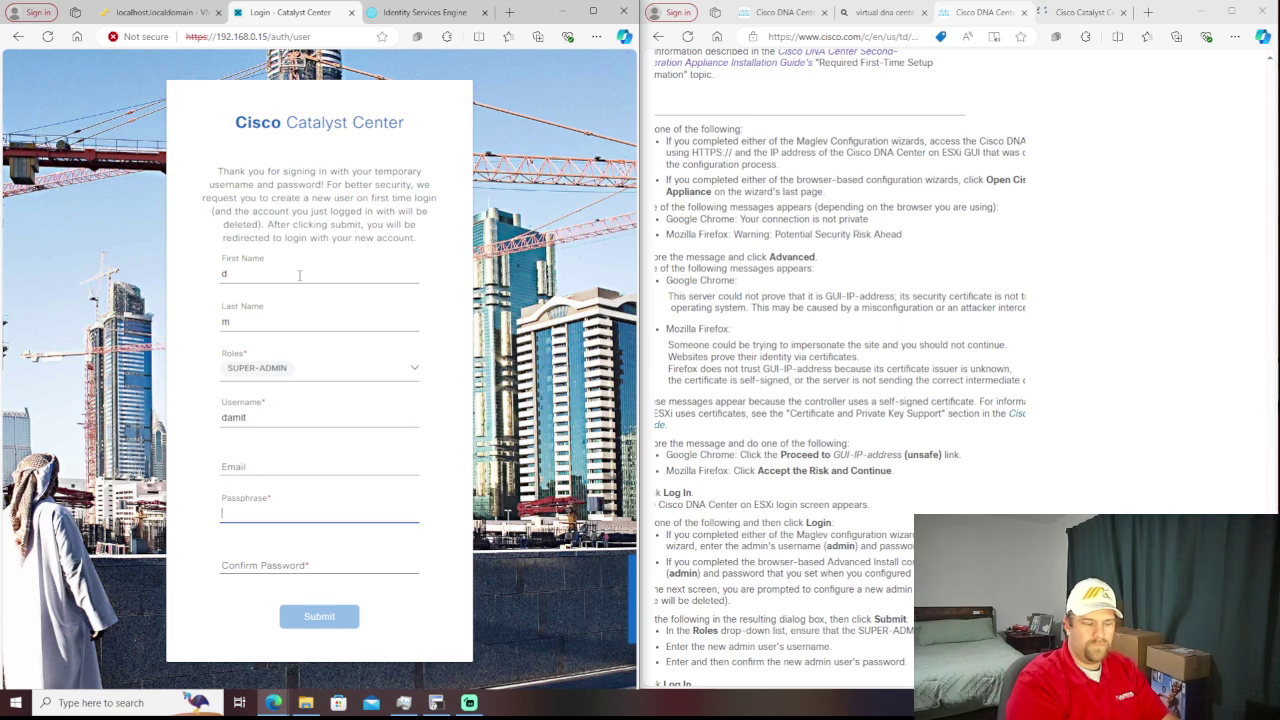
- Set the new user's passphrase, confirm it, and submit the user details
text(•••••••)
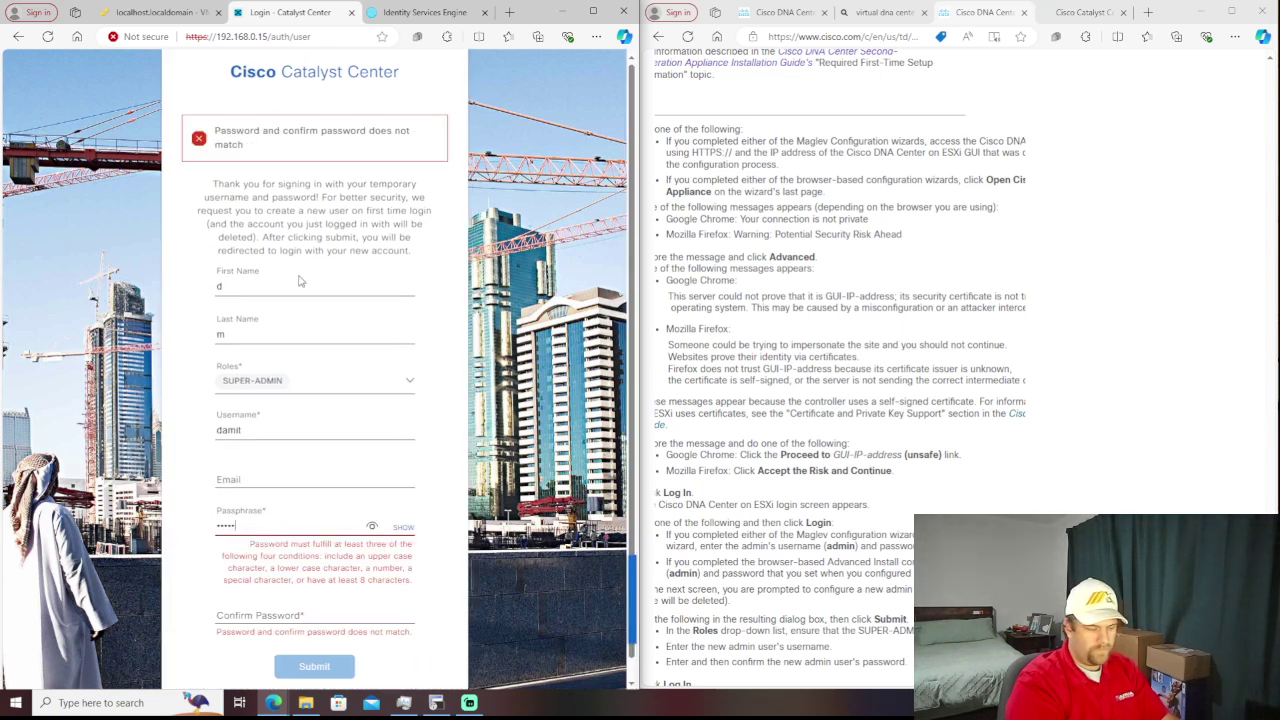
text(••)
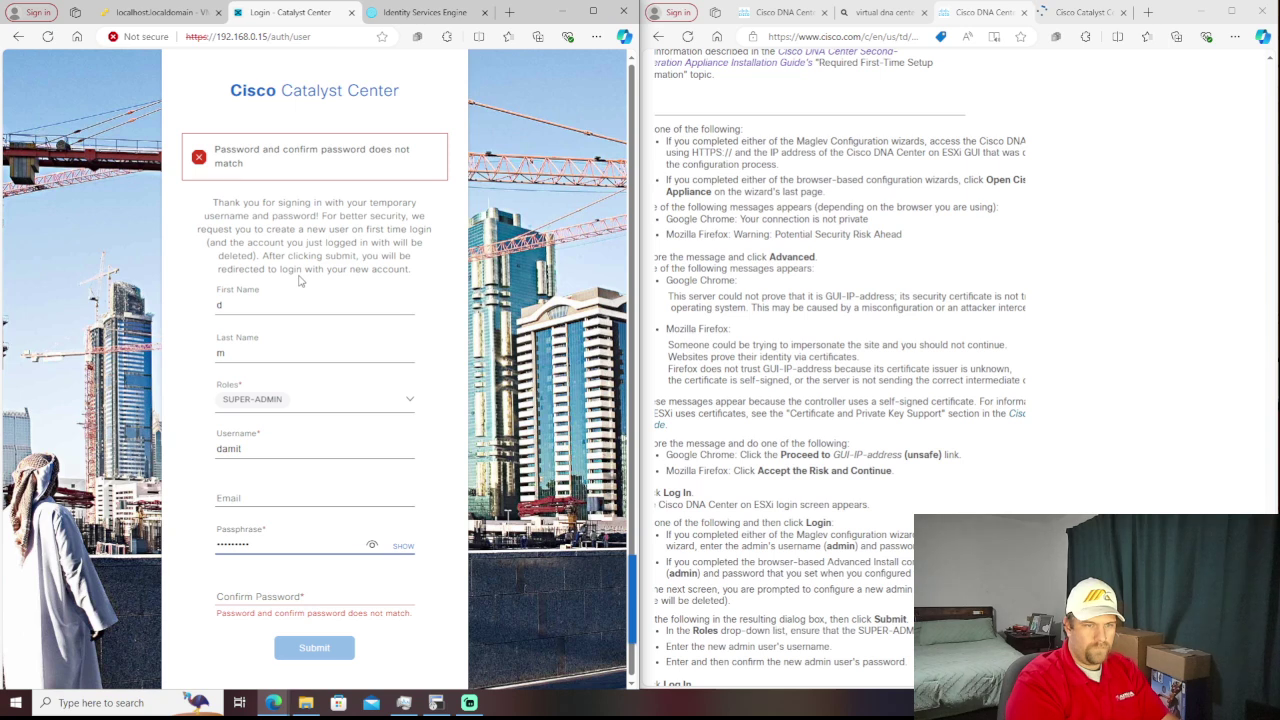
key(Tab)
key(Tab)
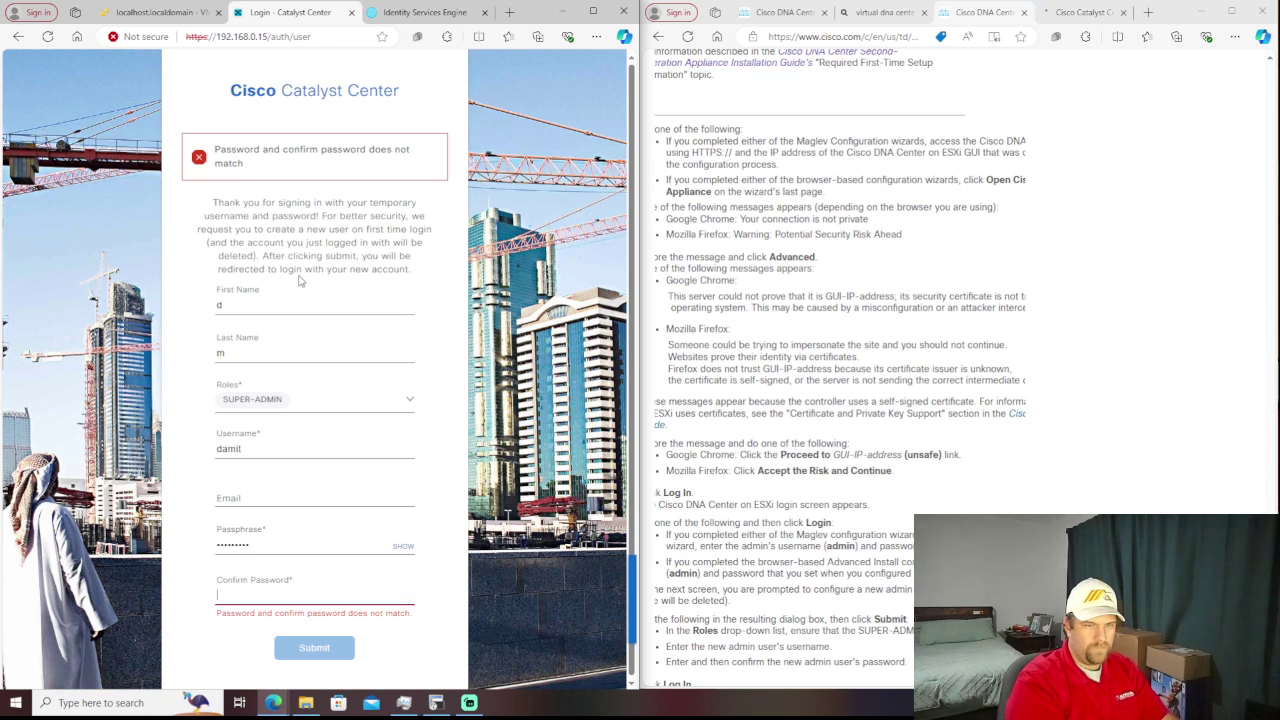
key(shift+Tab)
key(shift+Tab)
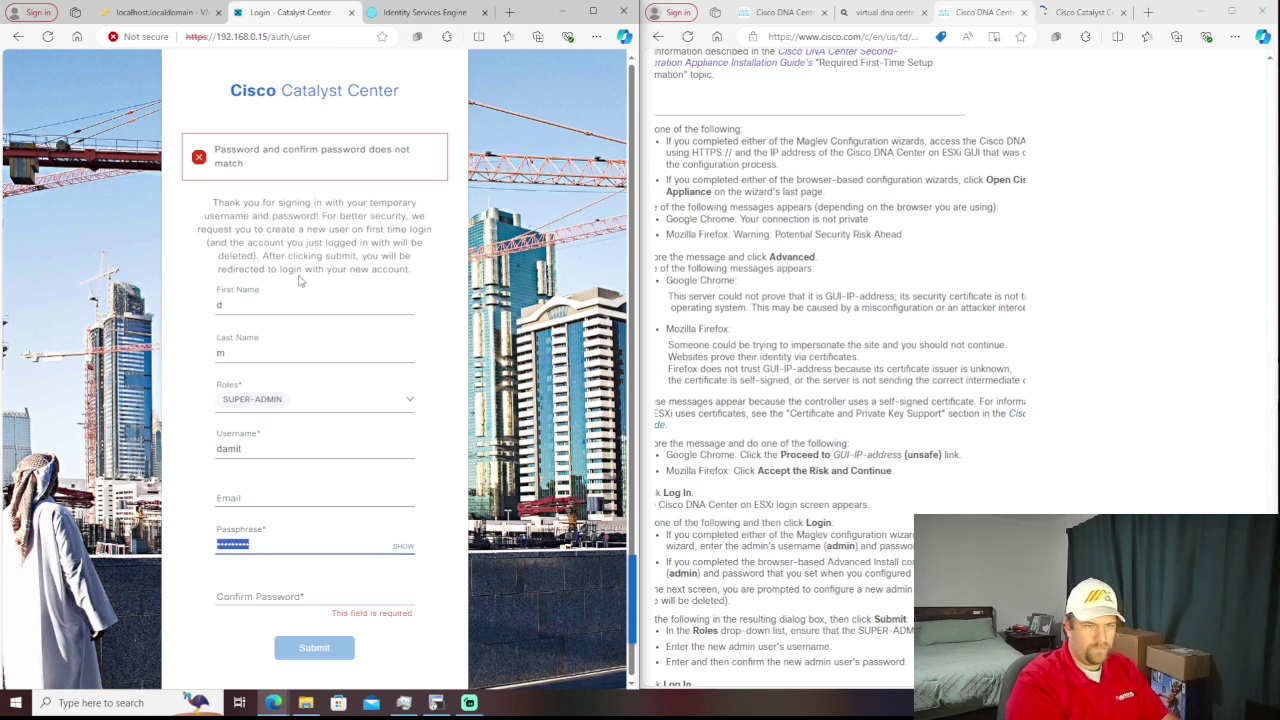
text(Password1)
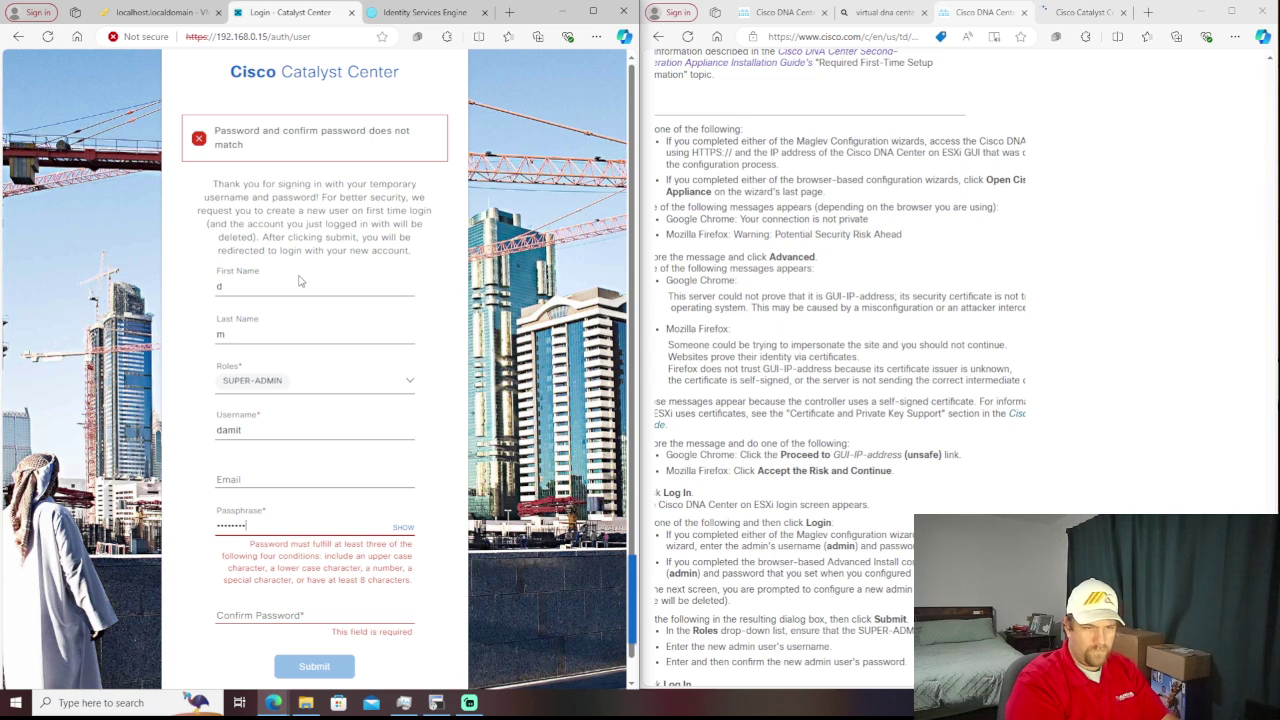
text(d)
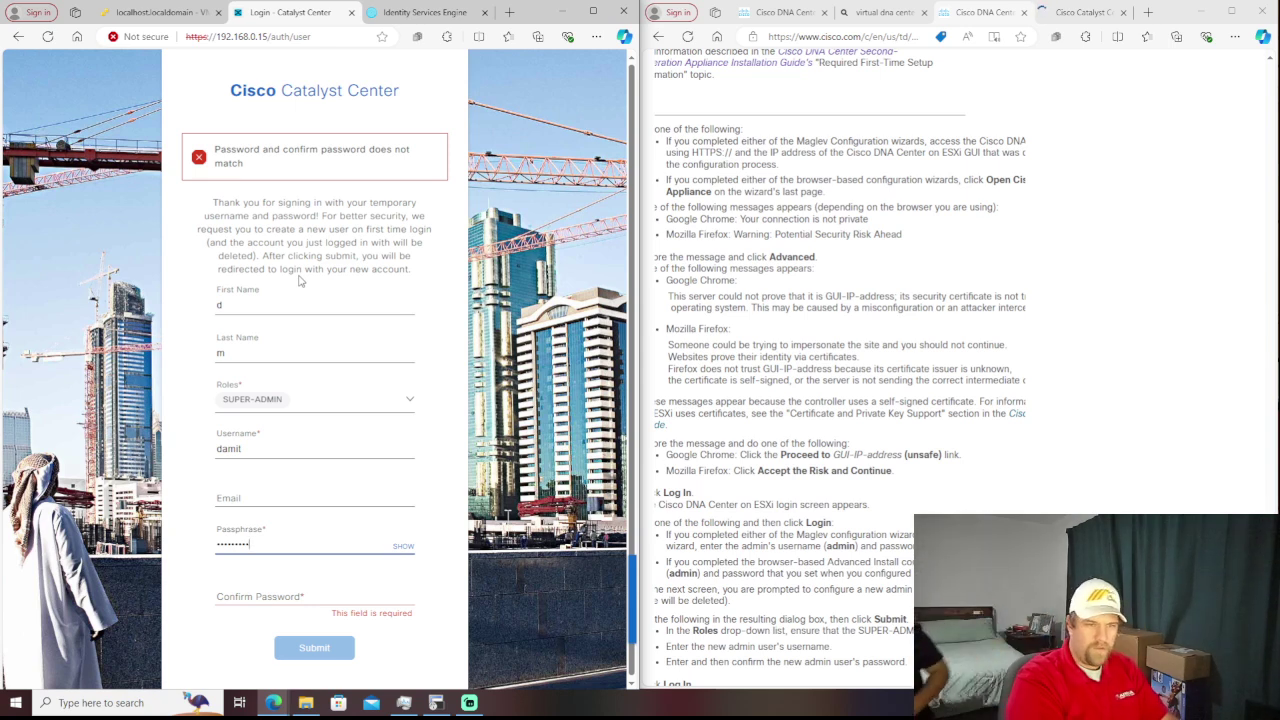
key(Tab)
key(Tab)
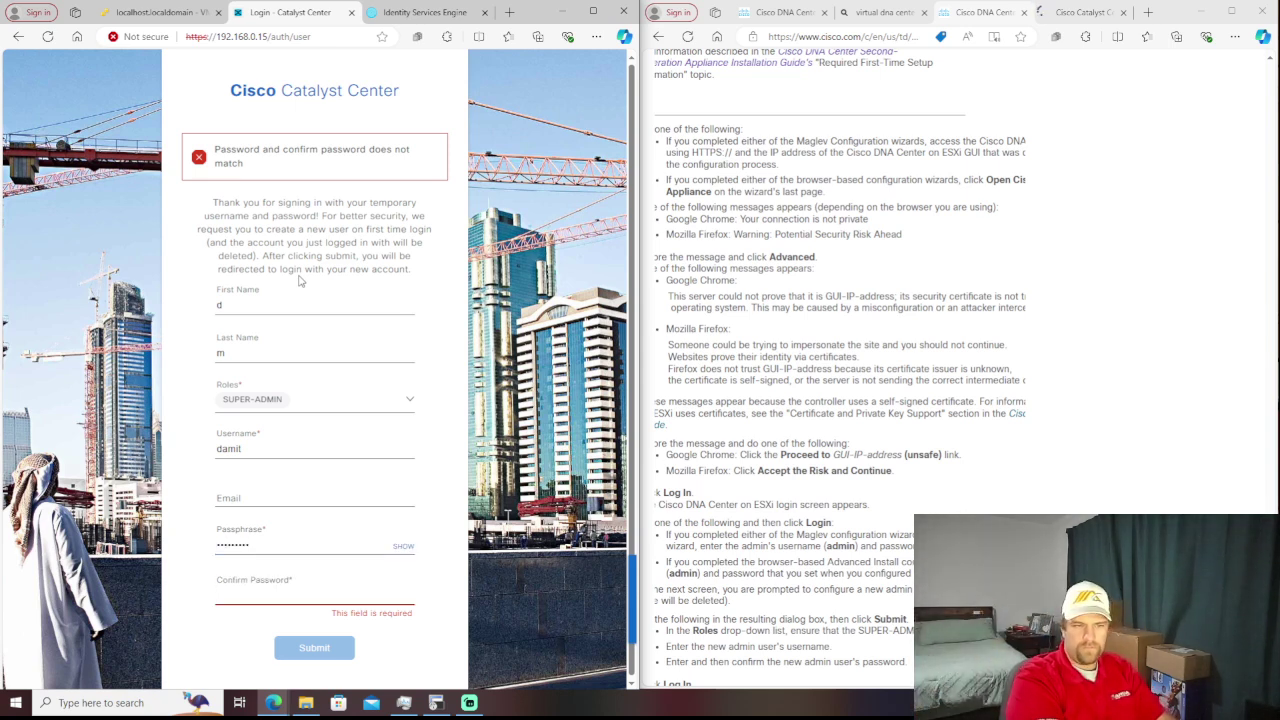
text(********)
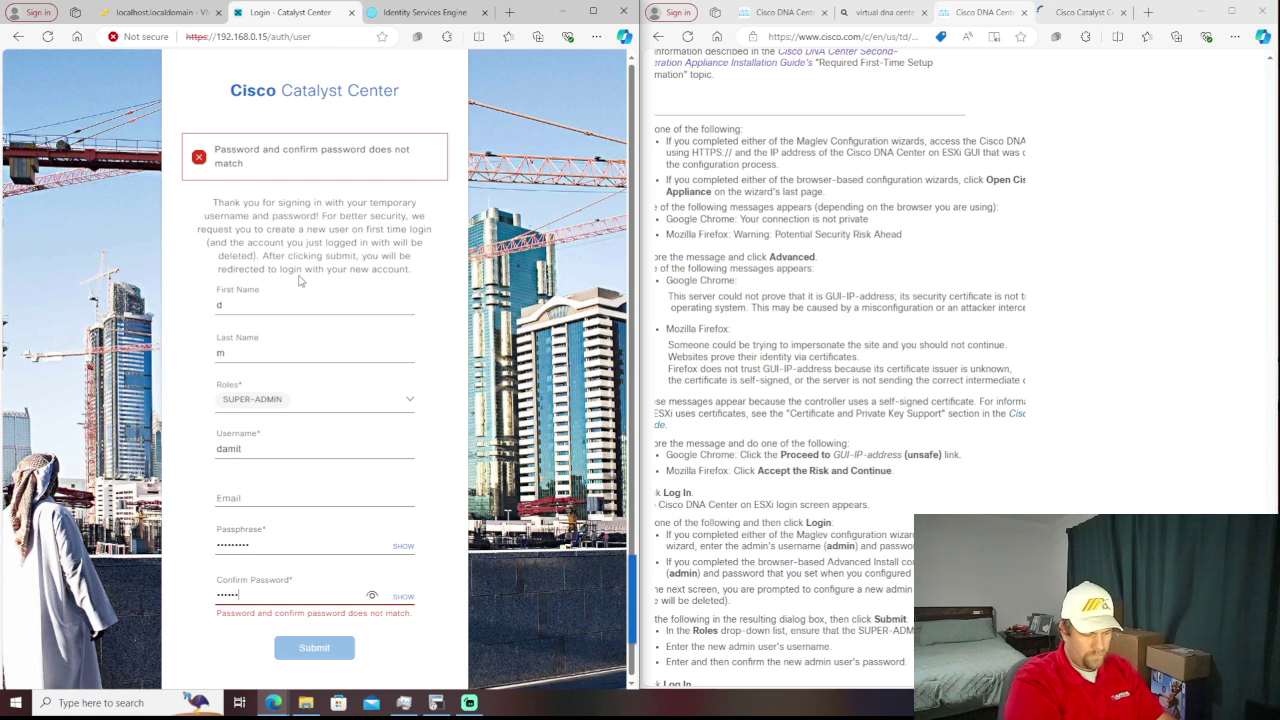
text(*)
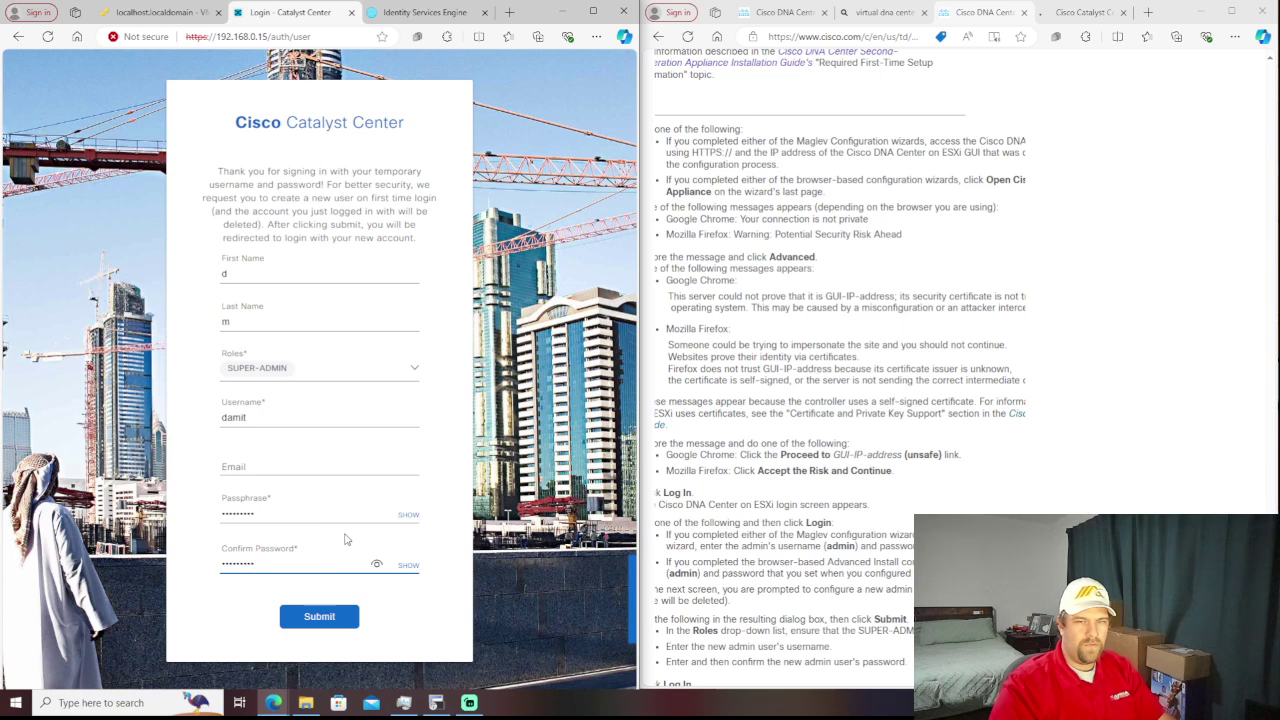
click(327, 626)
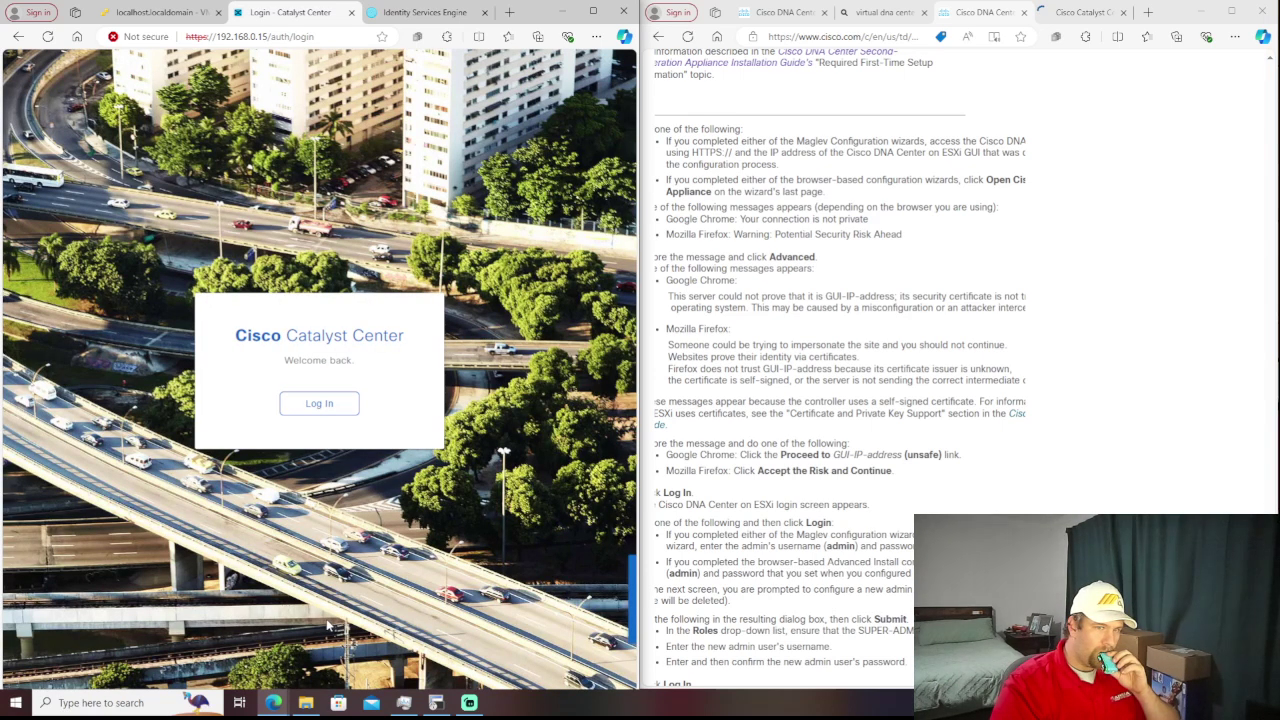
- Log in from the Welcome back screen with the new super-admin username and password
click(330, 403)
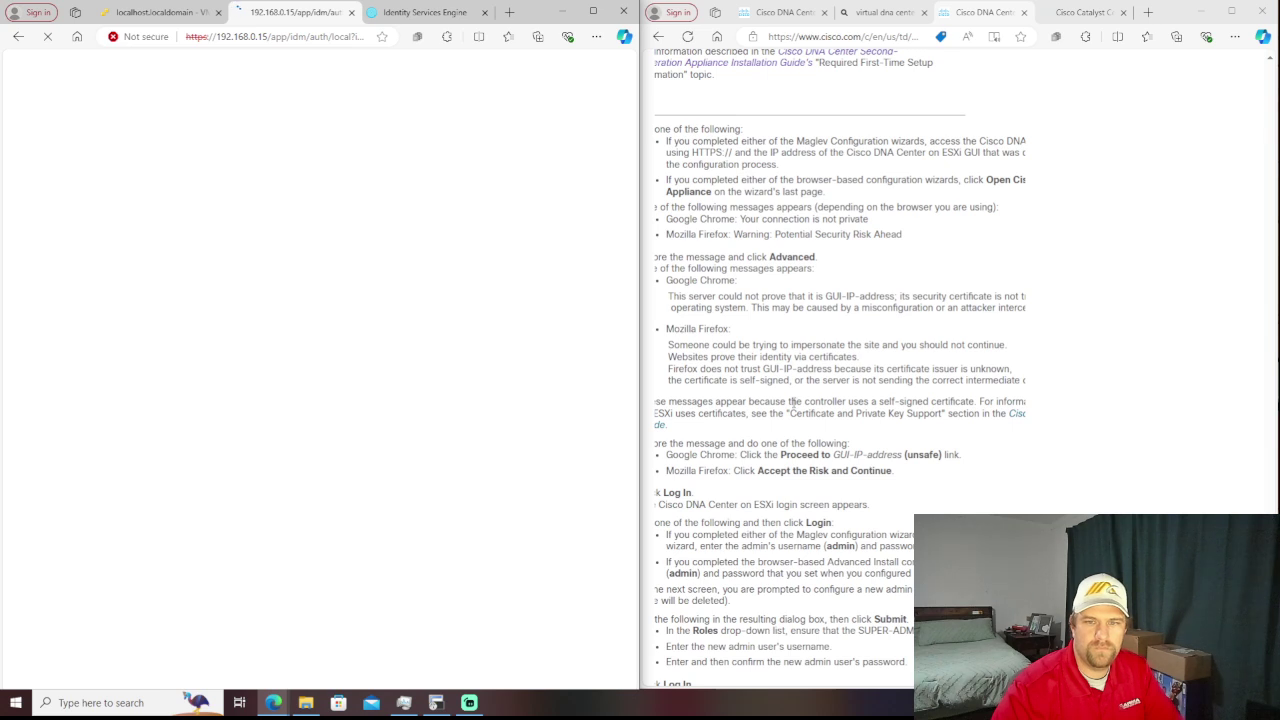
scroll(824, 393, down, 3)
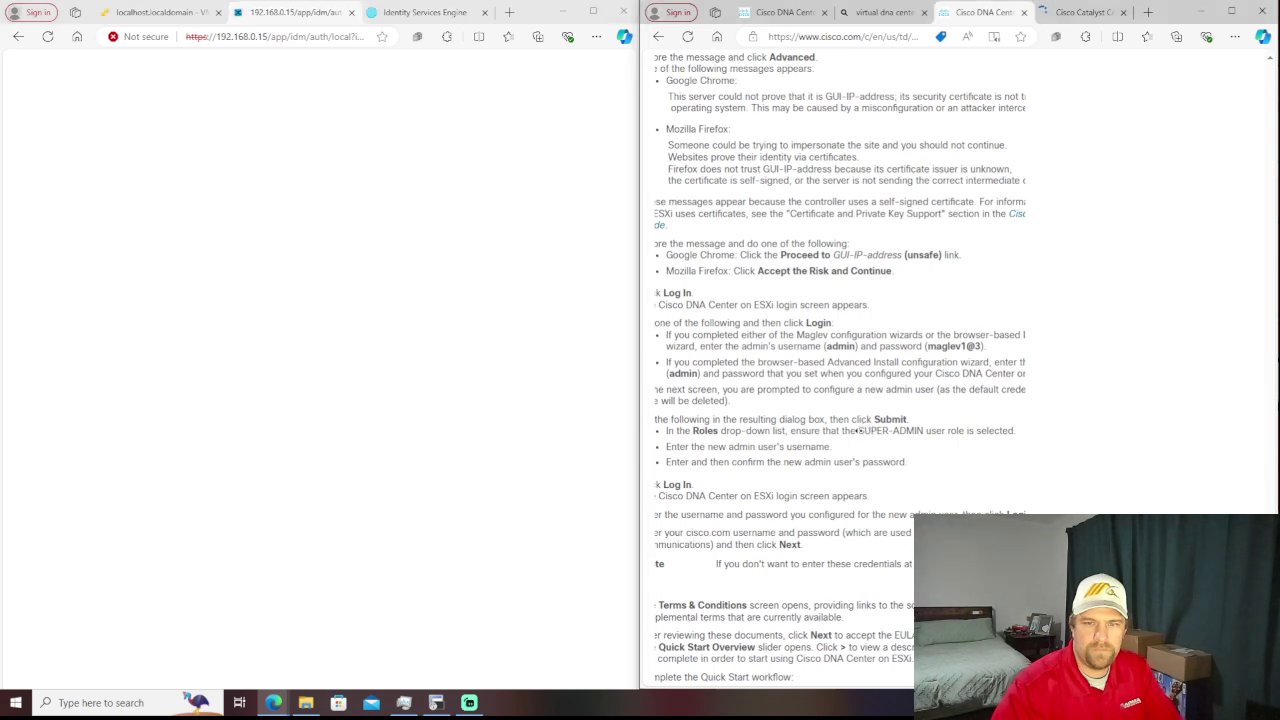
scroll(858, 430, left, 2)
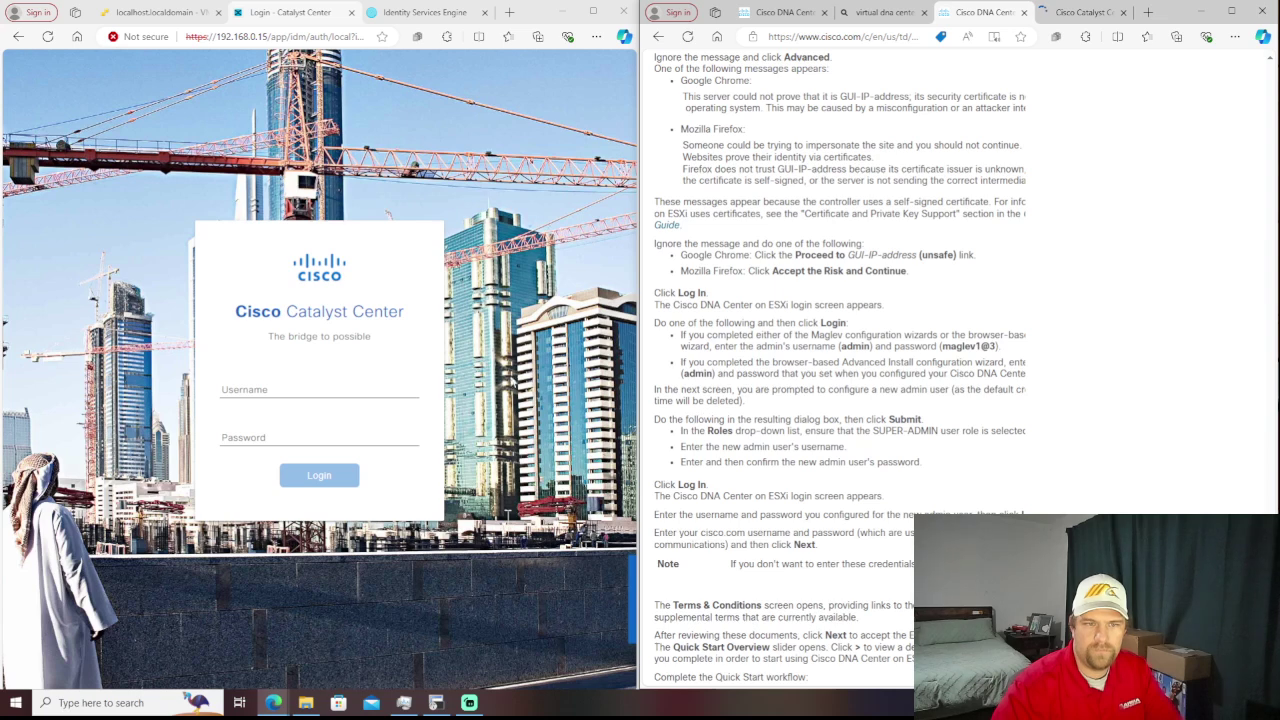
click(401, 391)
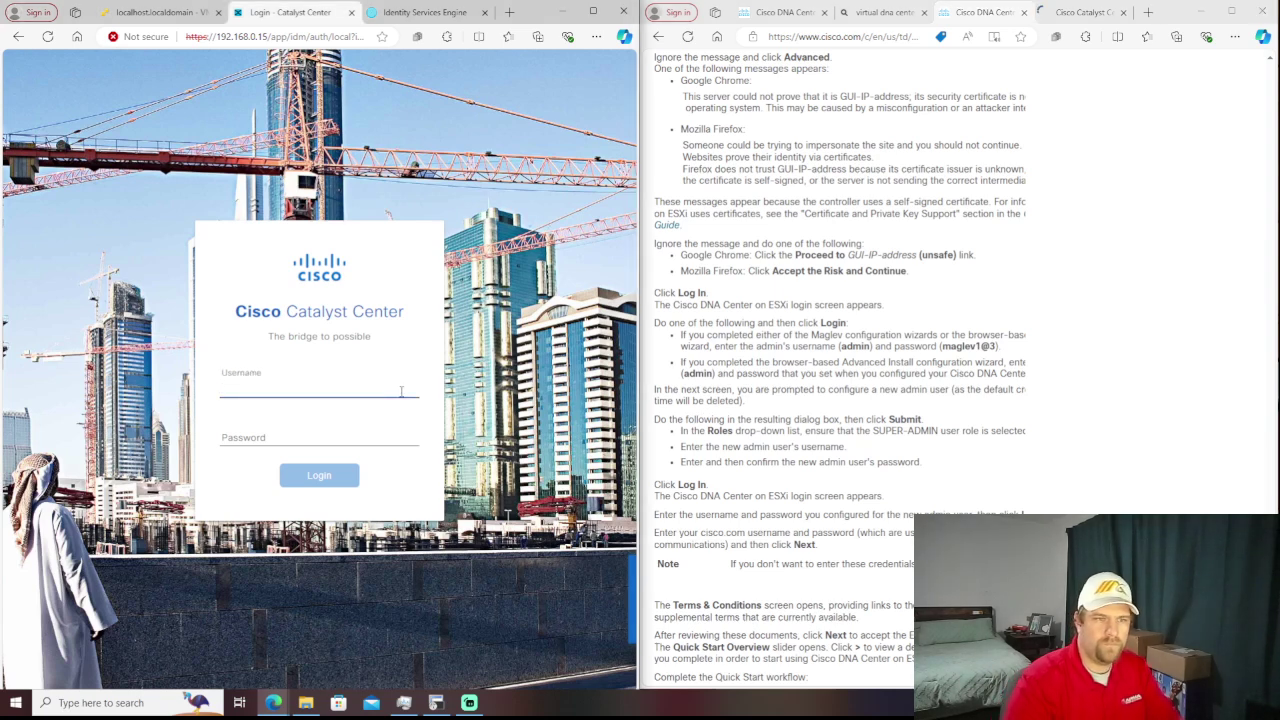
text(damit)
key(Tab)
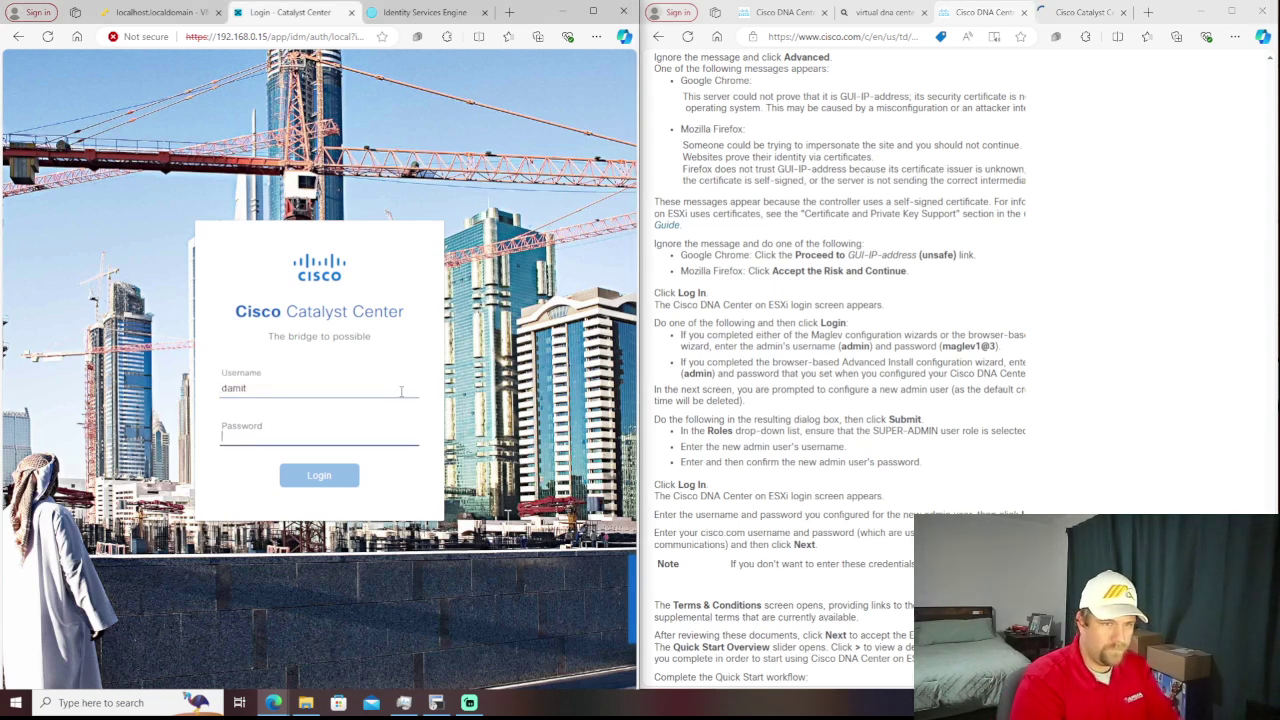
text(********)
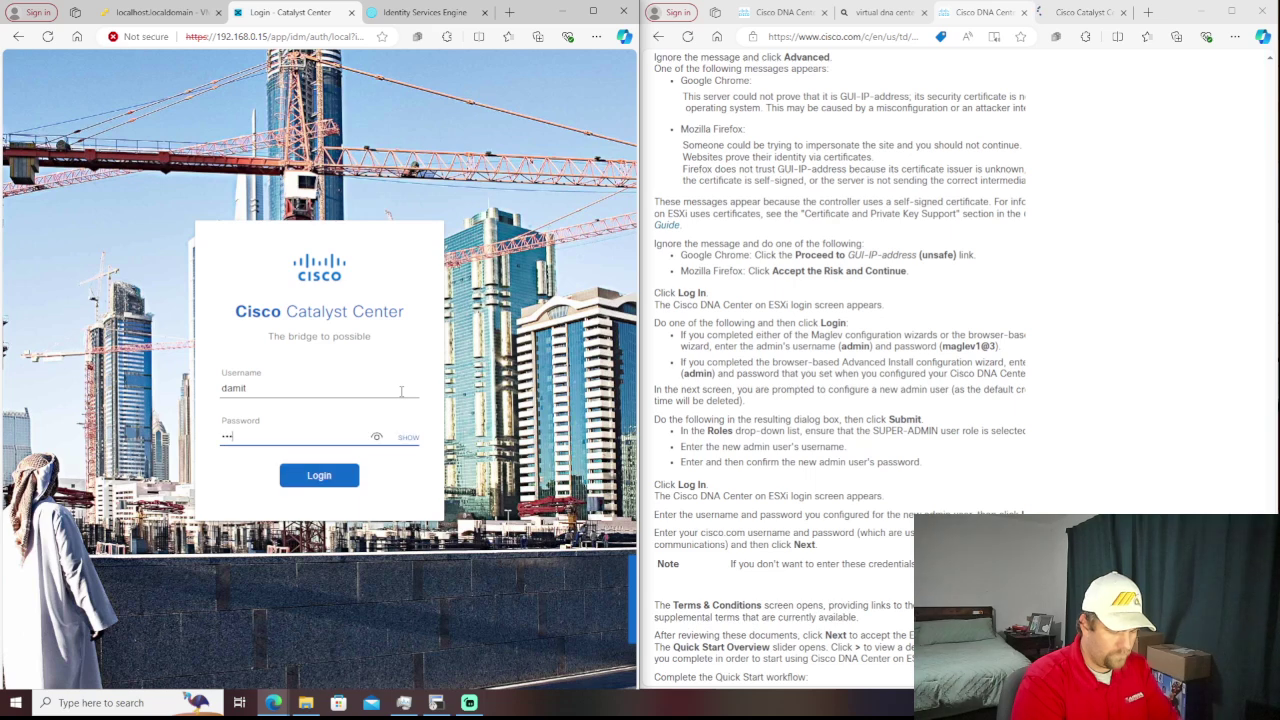
text(*)
key(Return)
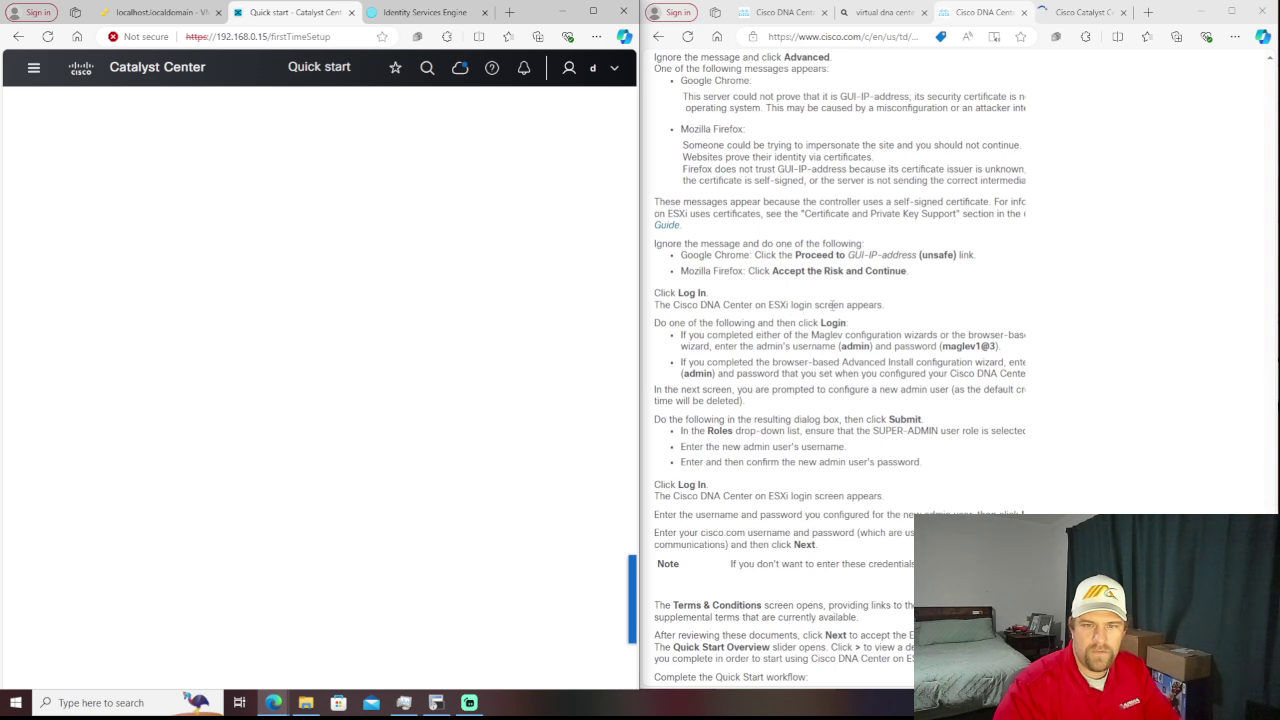
- Skip the Cisco.com ID prompt and accept the Terms and Conditions
scroll(833, 307, down, 1)
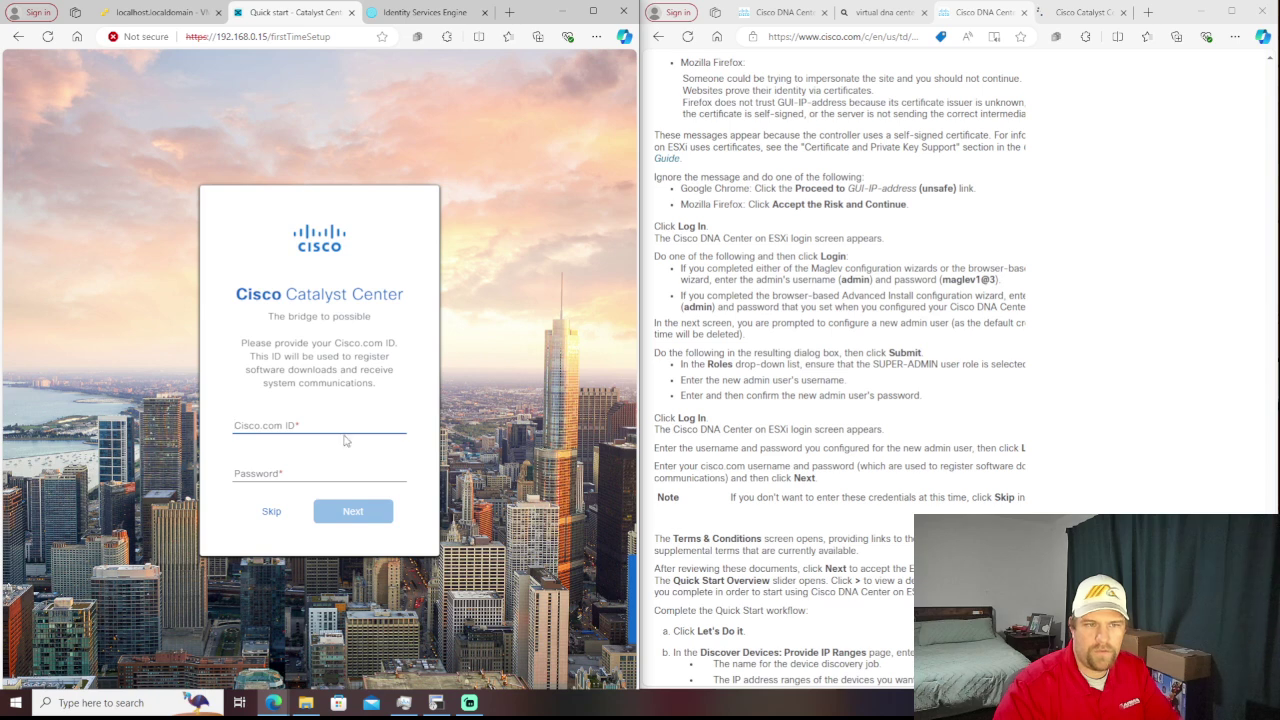
click(269, 513)
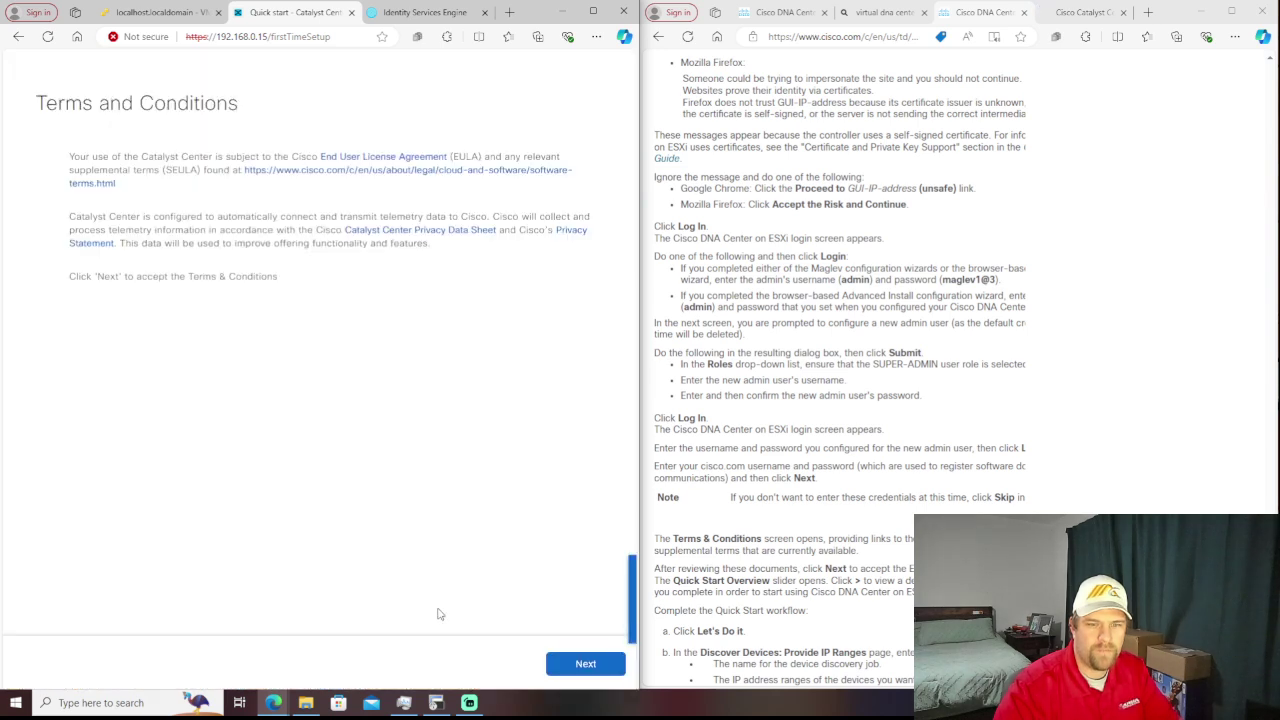
click(600, 672)
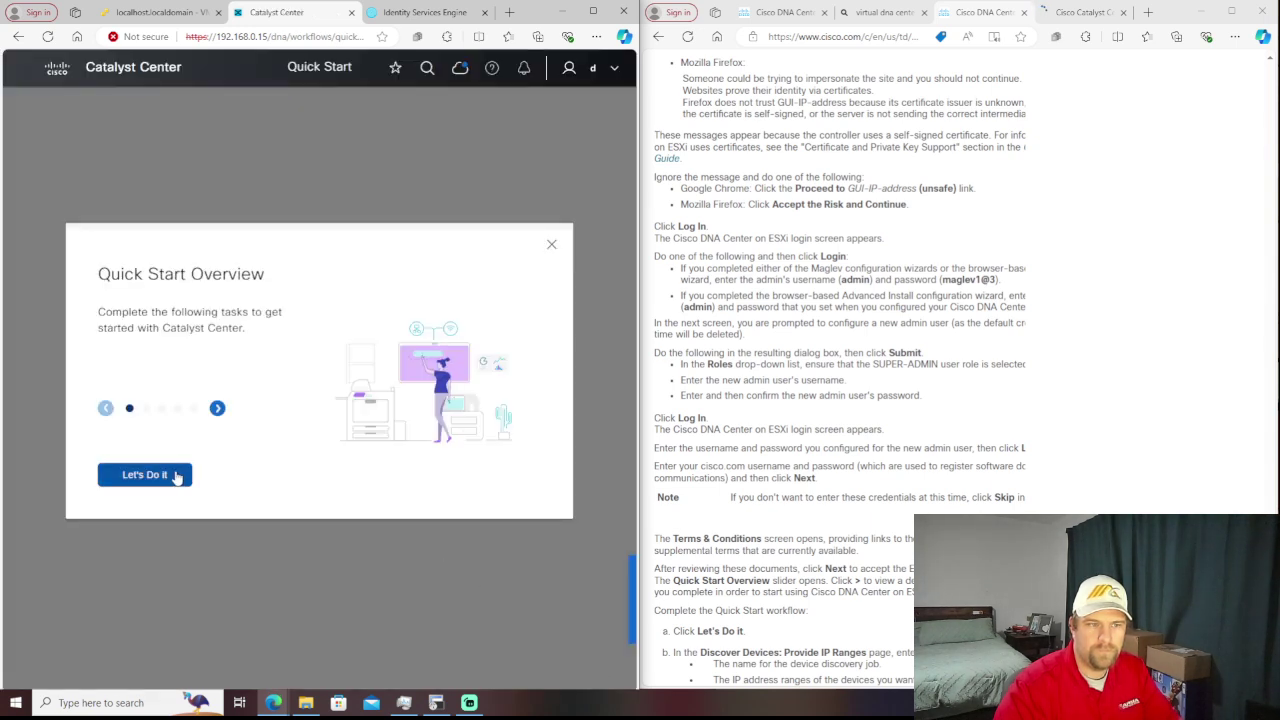
- Start the Quick Start workflow, then exit the Discover Devices setup
click(145, 475)
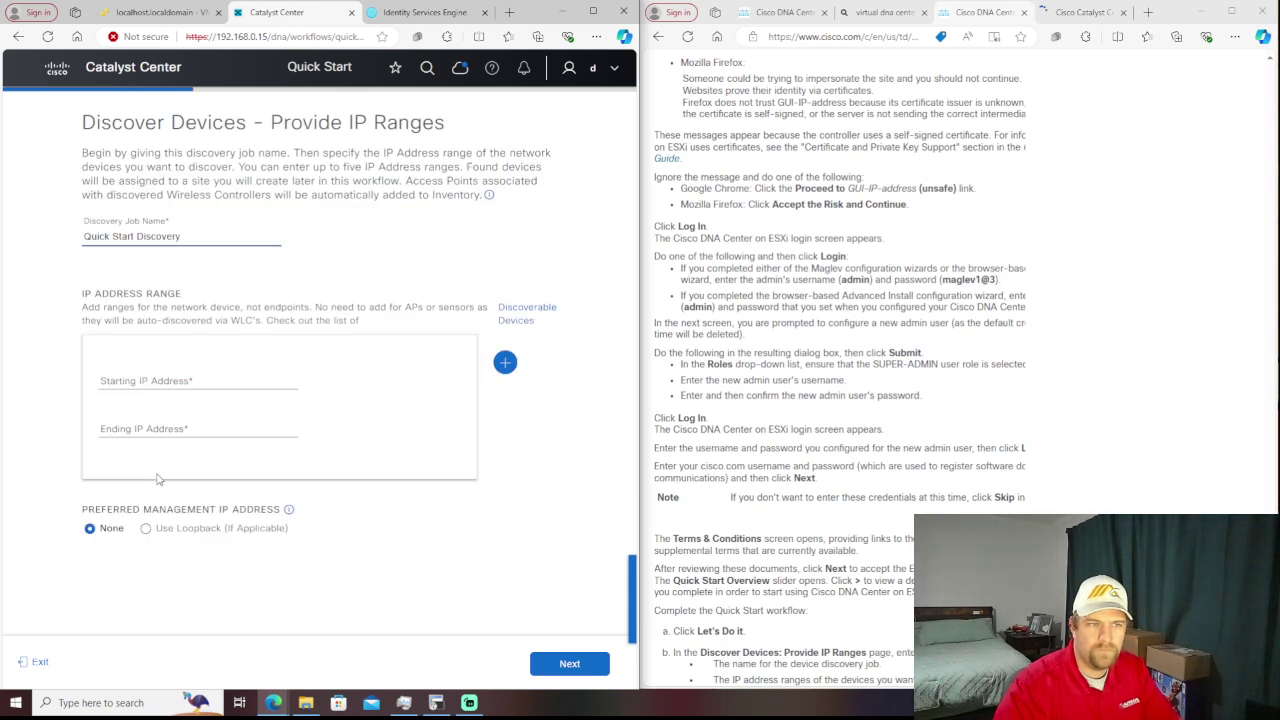
click(34, 663)
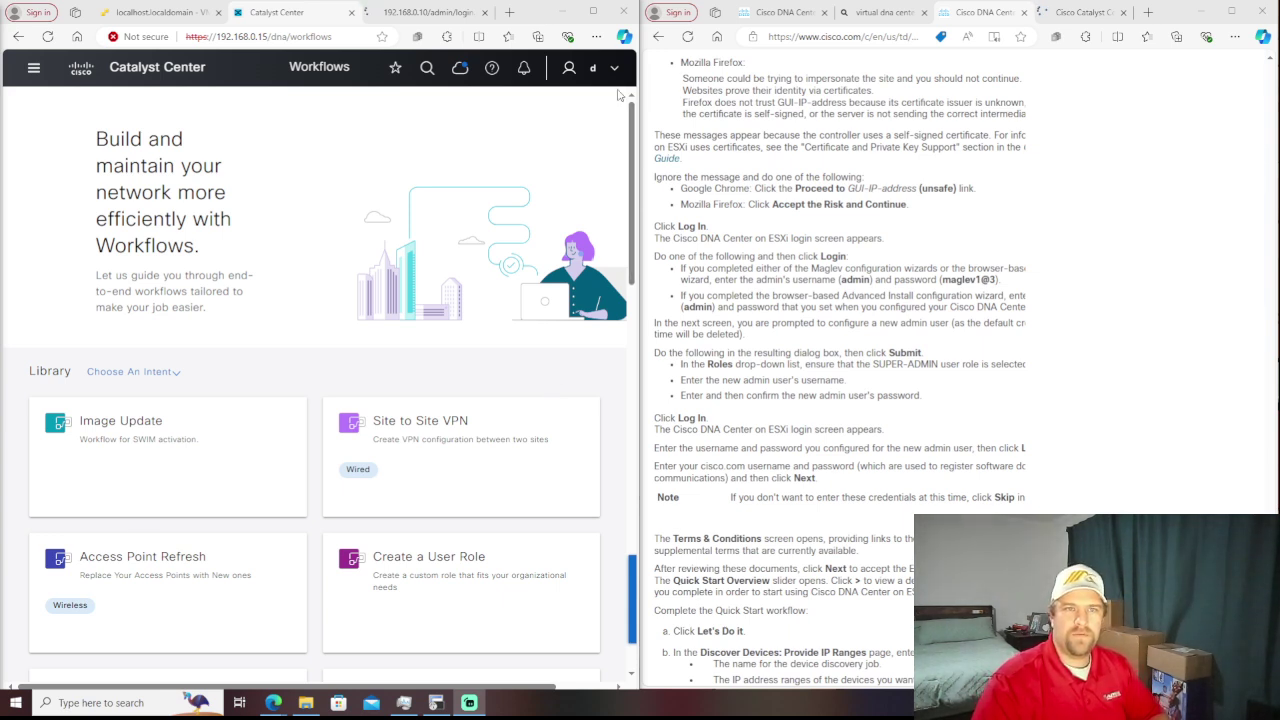
- Maximize the browser and browse the Workflows Library cards, then return to the top
click(593, 14)
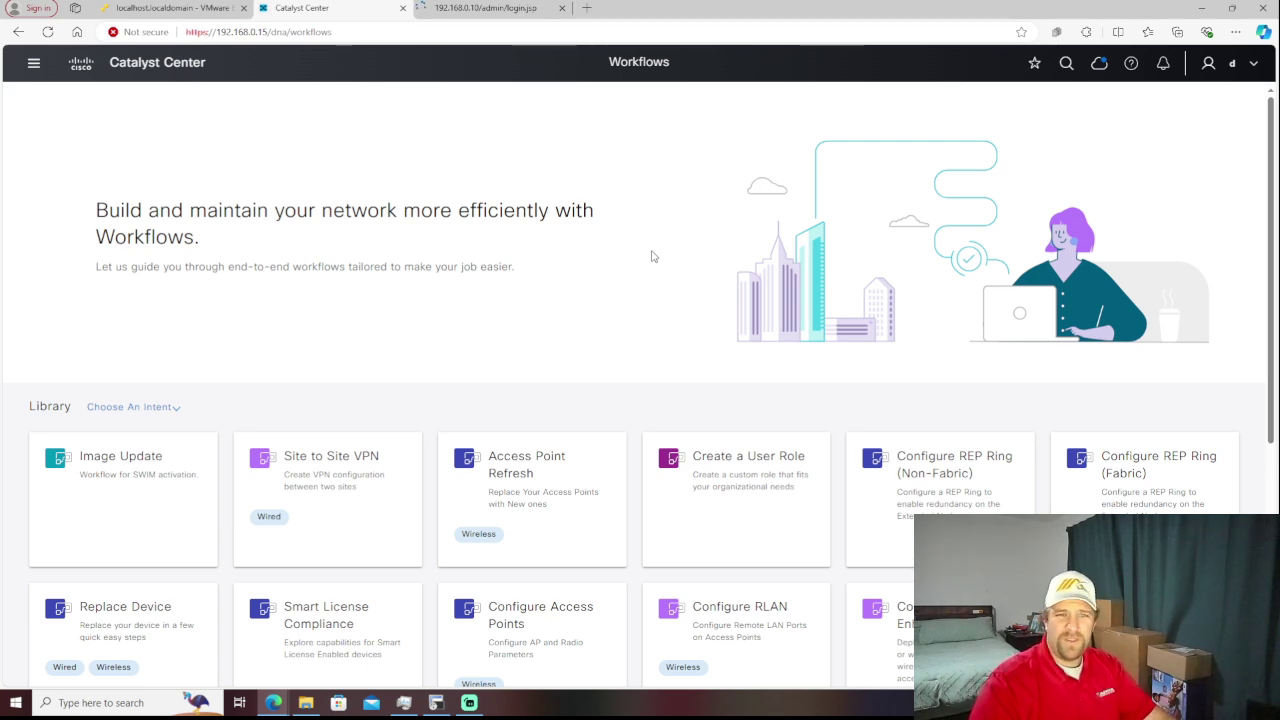
scroll(651, 257, down, 3)
scroll(651, 257, down, 1)
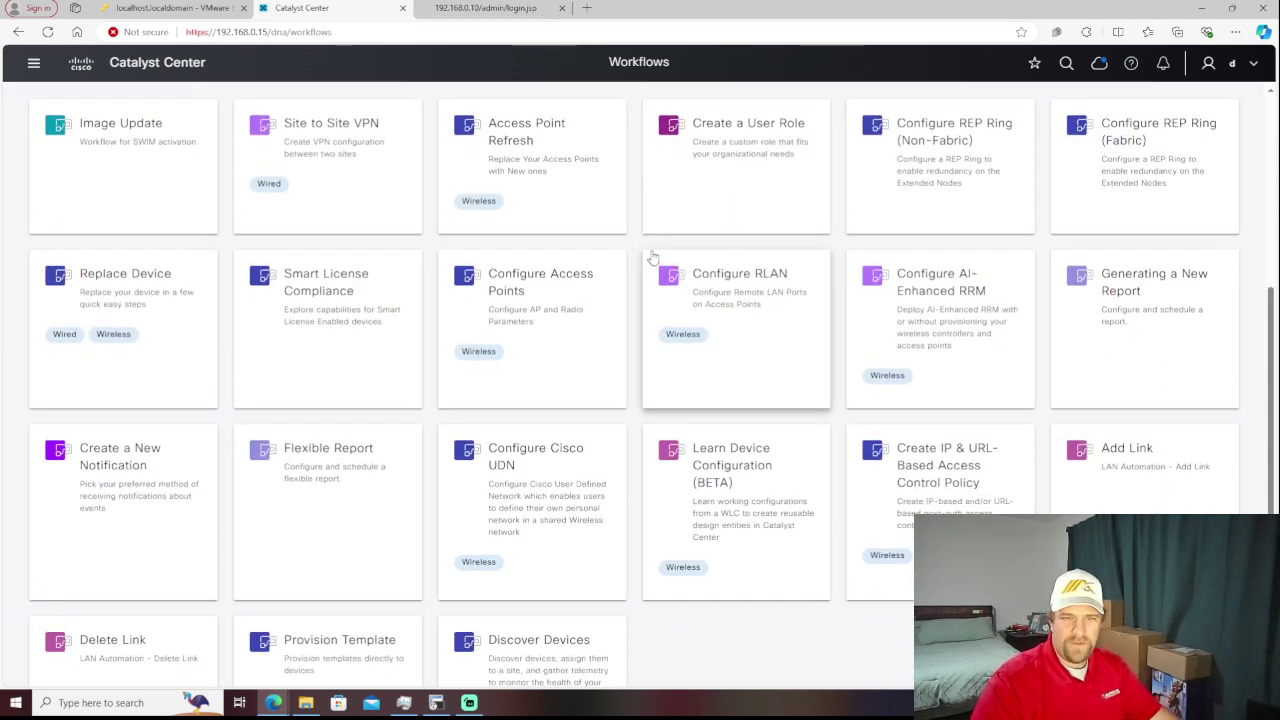
scroll(642, 251, down, 1)
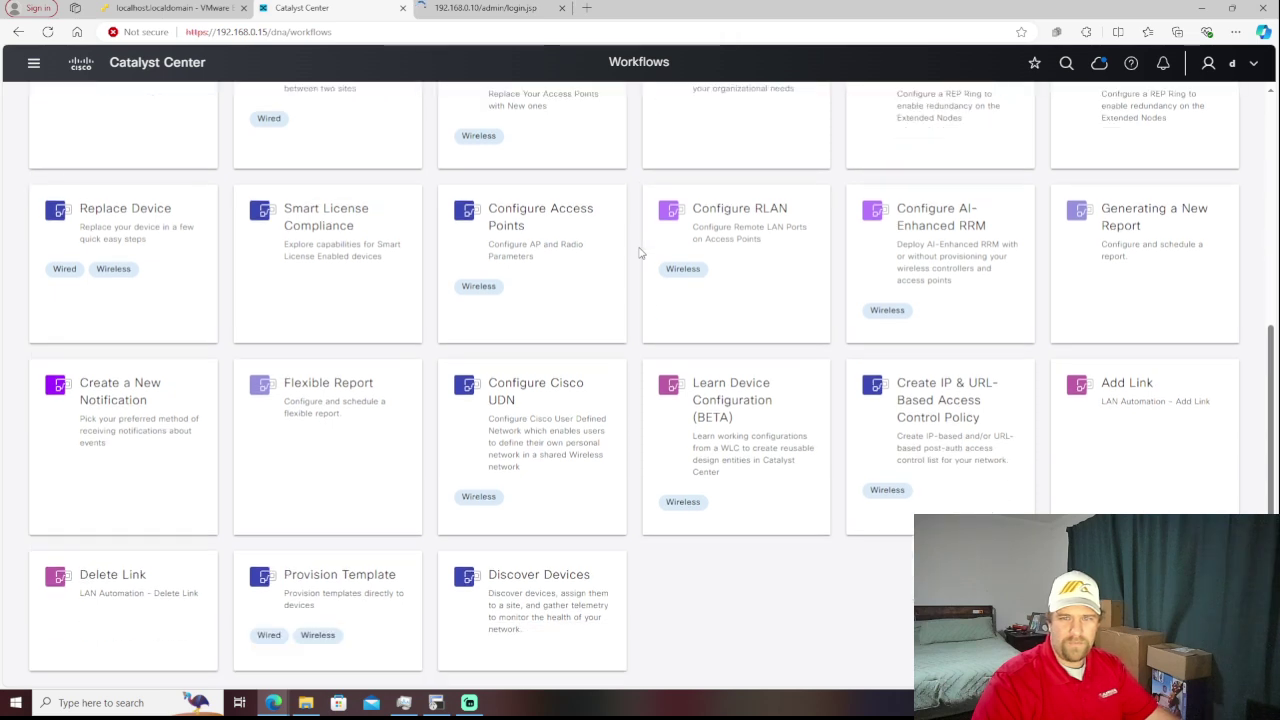
scroll(641, 253, up, 5)
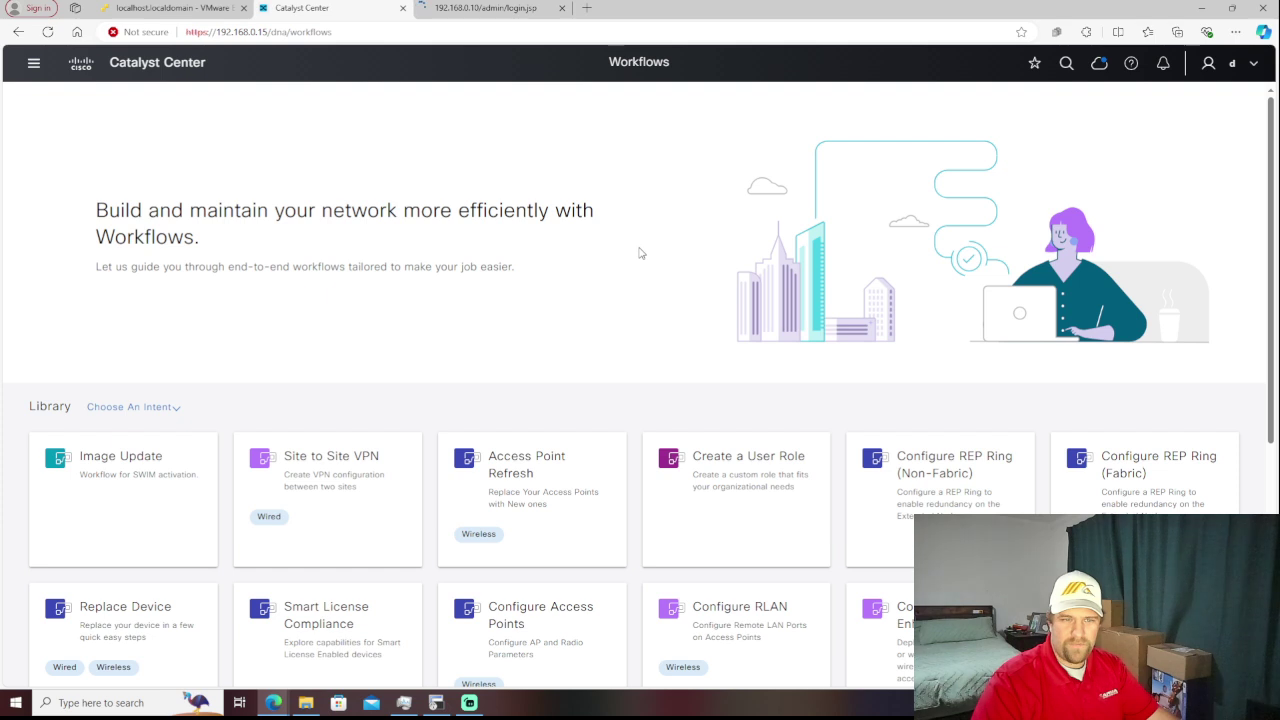
scroll(641, 253, down, 2)
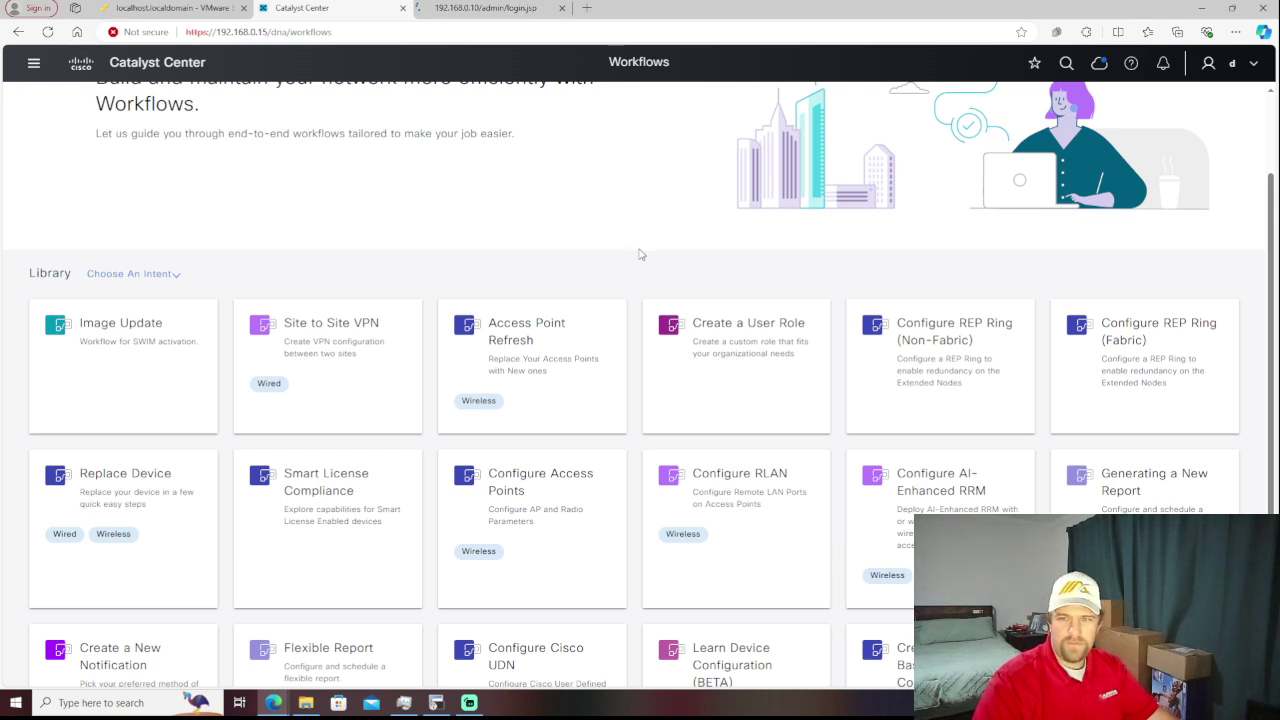
scroll(641, 255, down, 1)
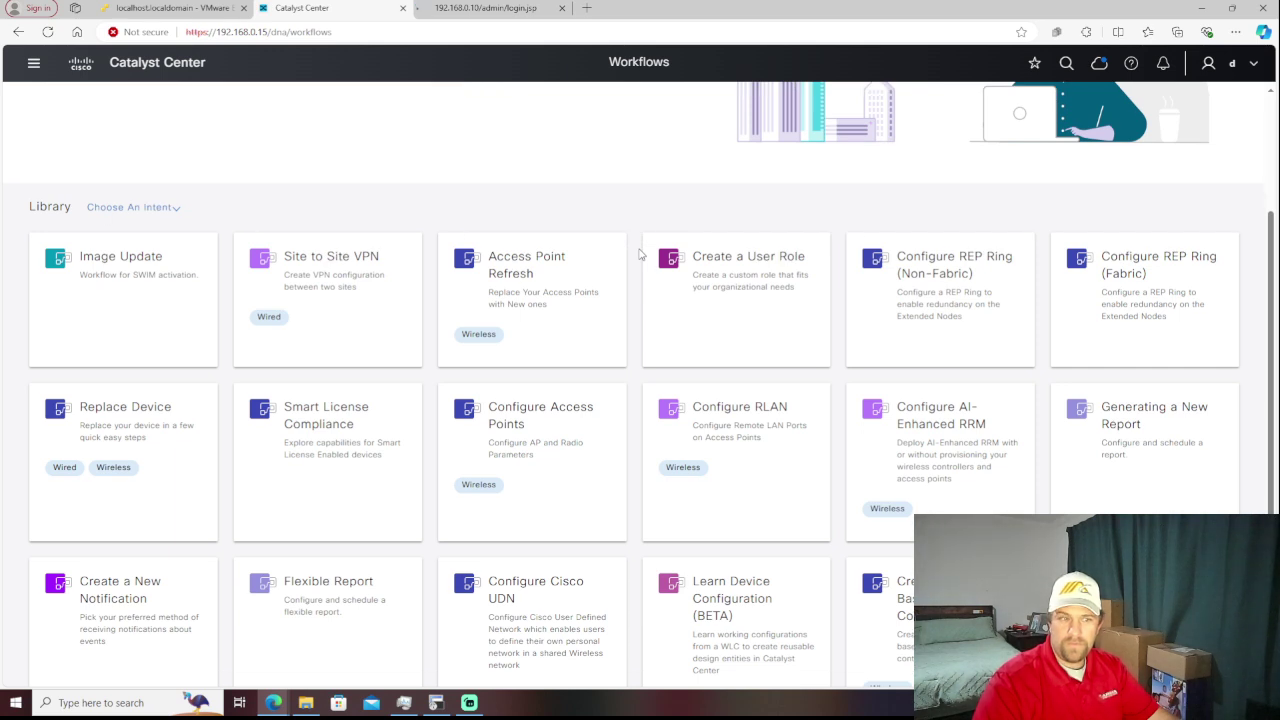
scroll(641, 255, down, 1)
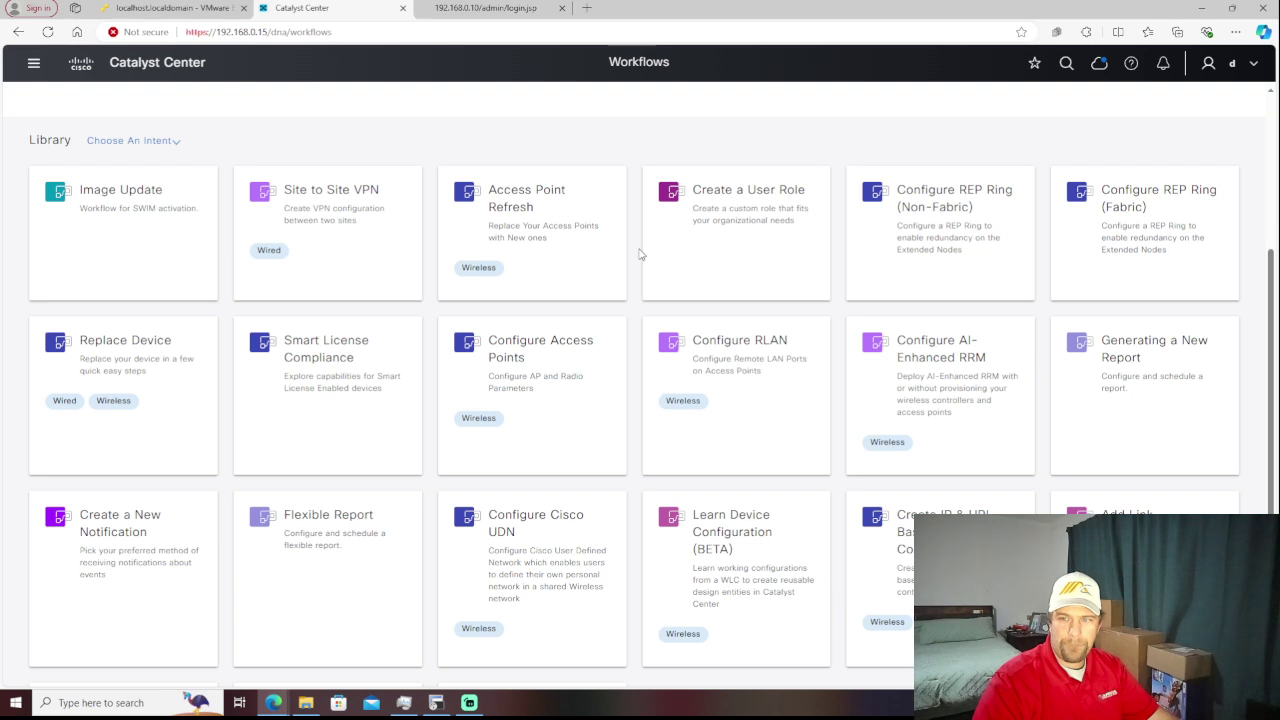
scroll(641, 255, down, 1)
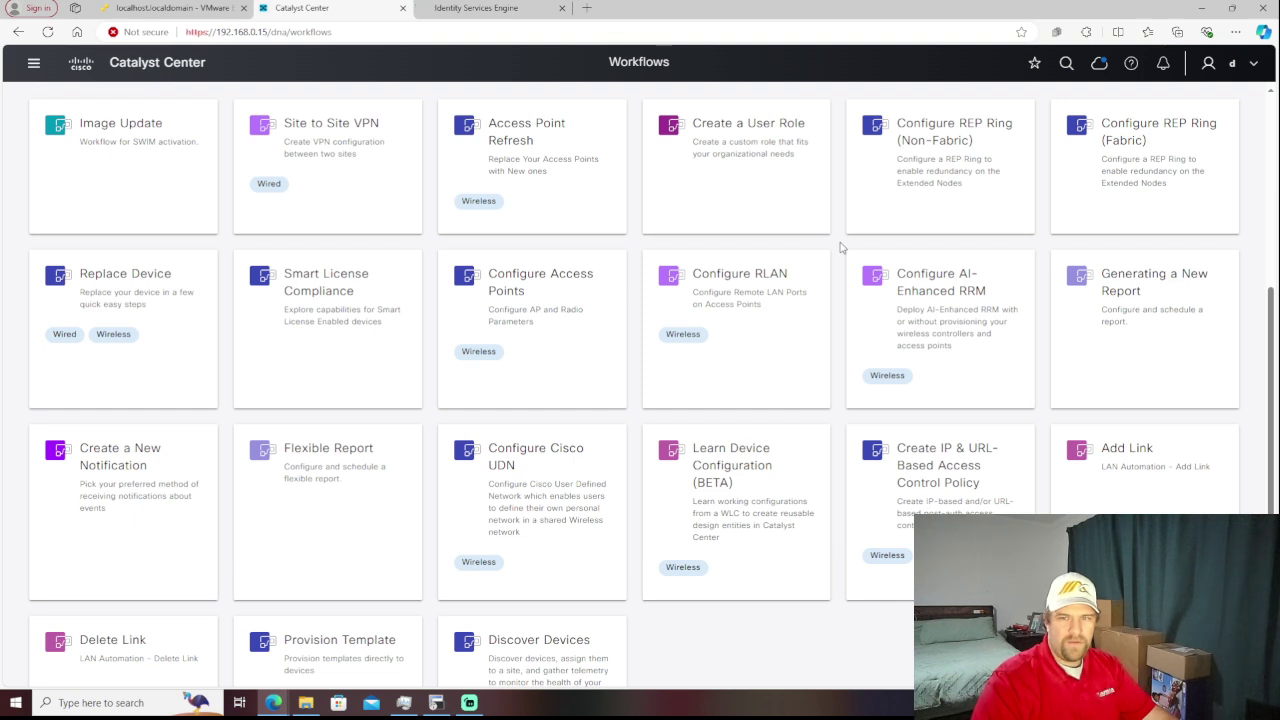
scroll(840, 247, down, 1)
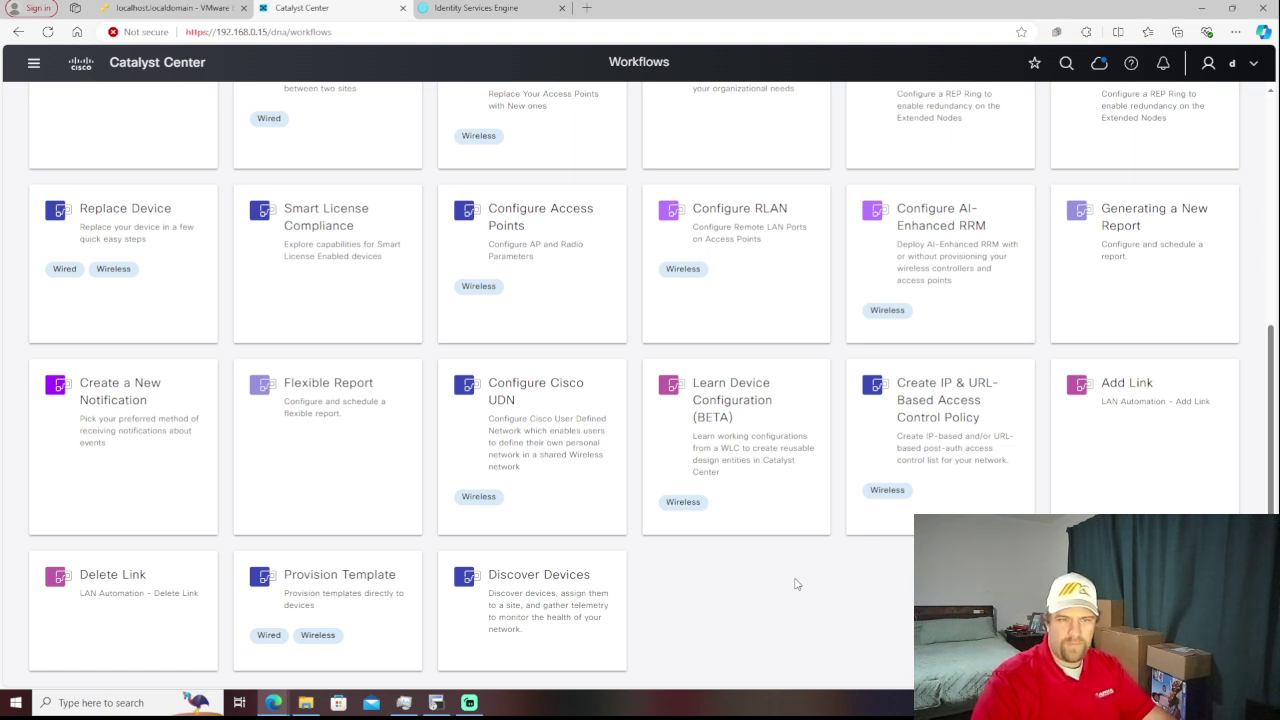
scroll(796, 584, up, 2)
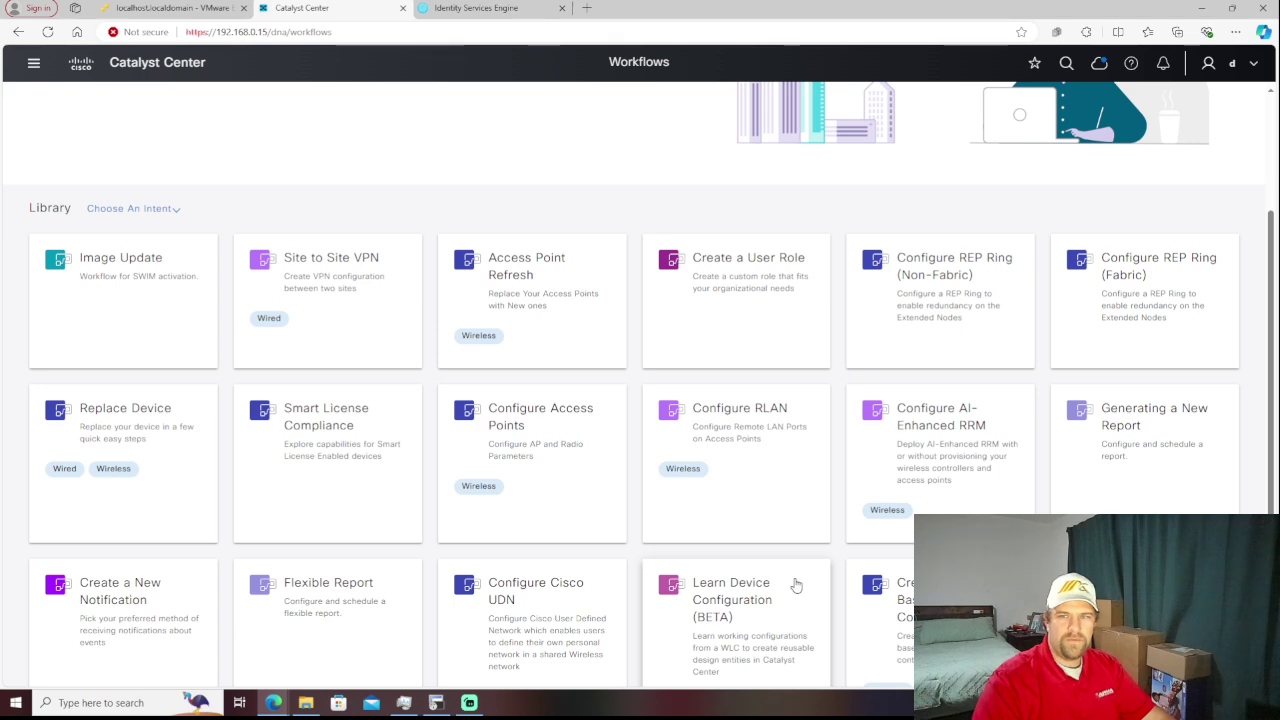
scroll(796, 584, up, 2)
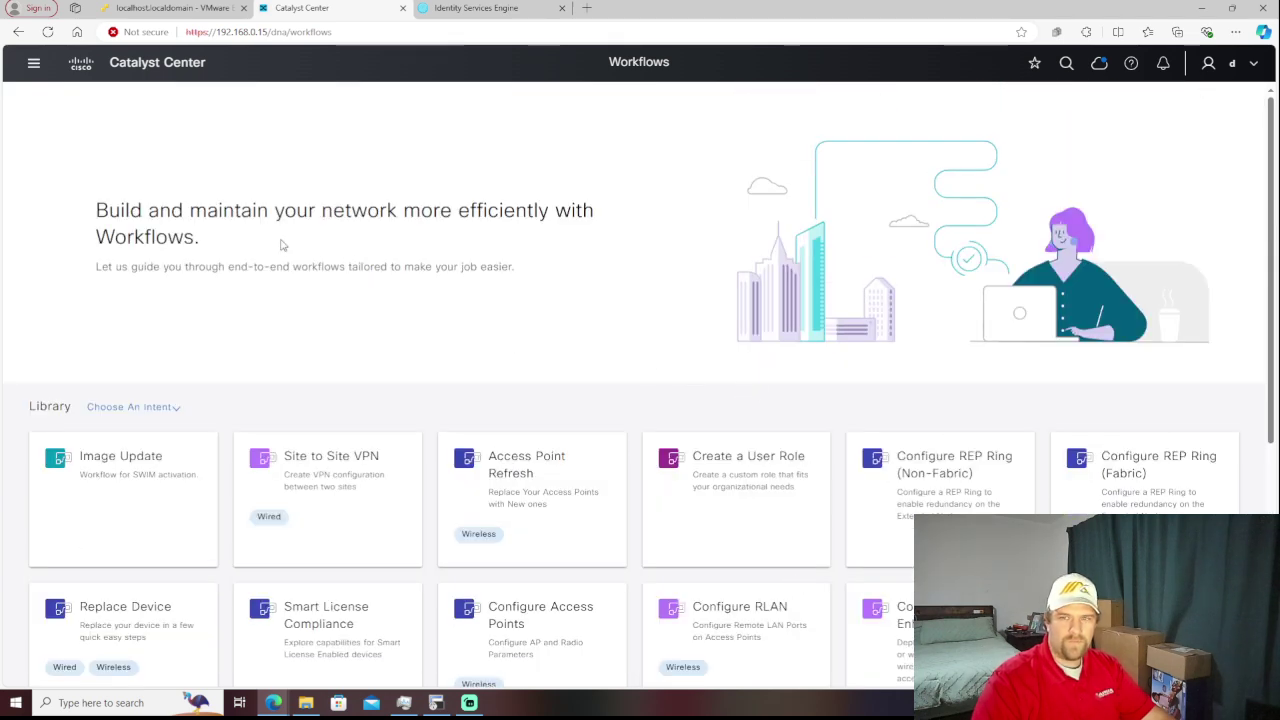
- Go to Design > Network Hierarchy from the main menu
click(31, 68)
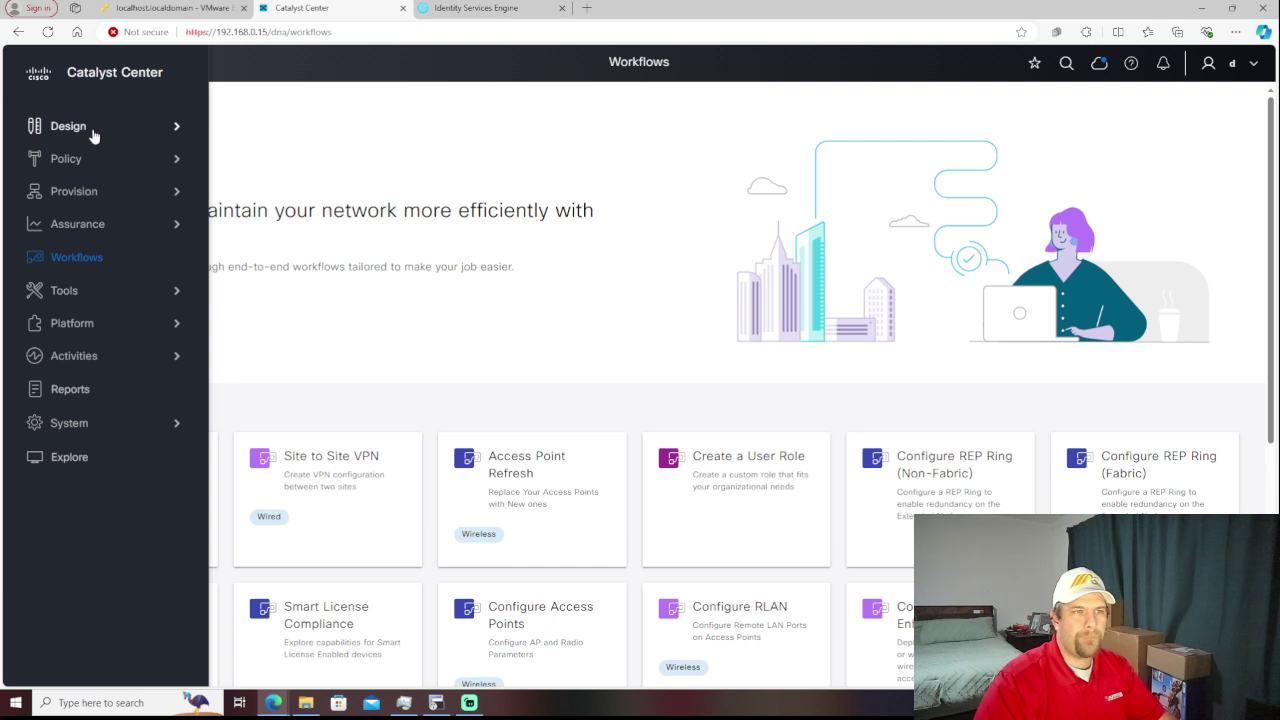
mouse_move(93, 135)
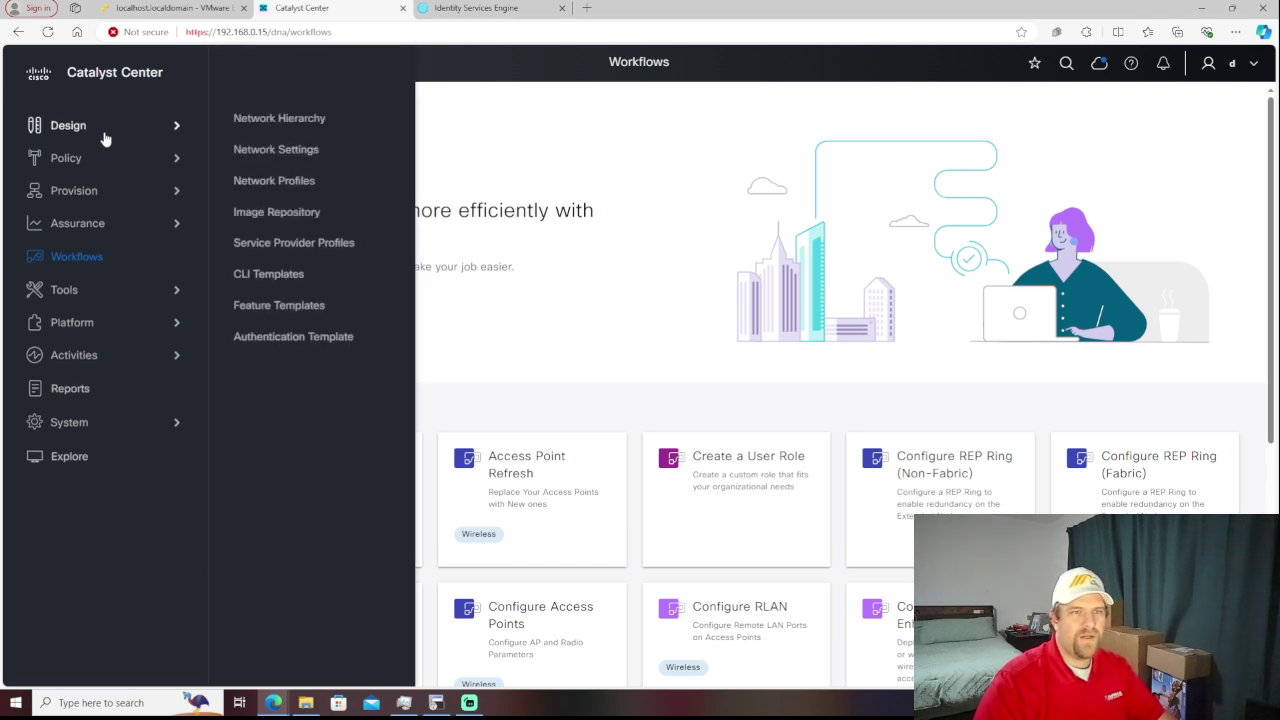
click(268, 125)
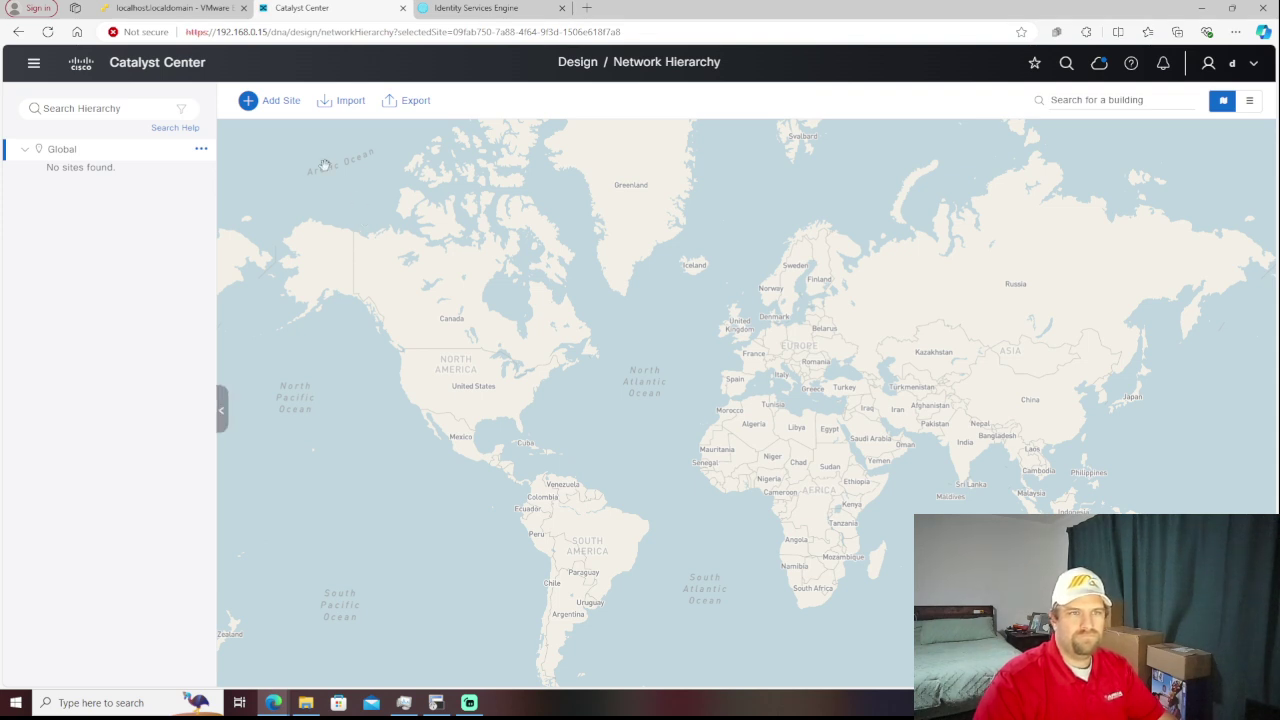
- Add an area named 'Lab Home' under Global
click(272, 104)
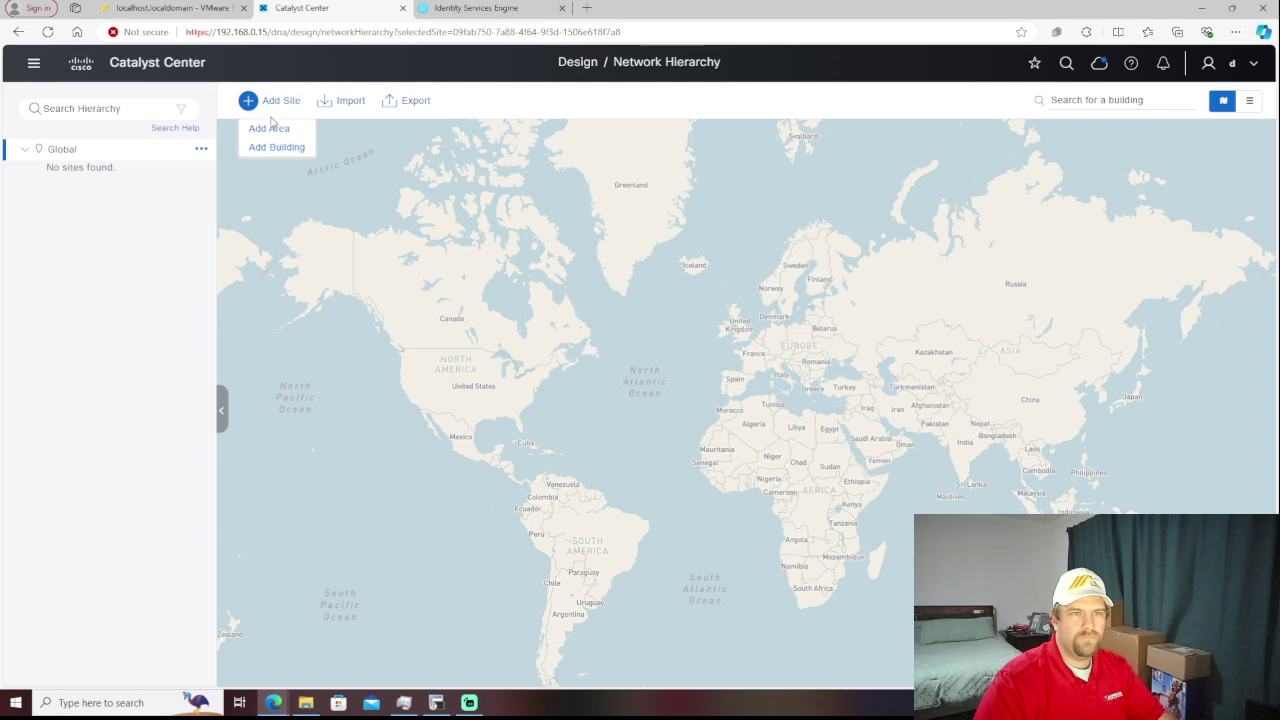
click(147, 242)
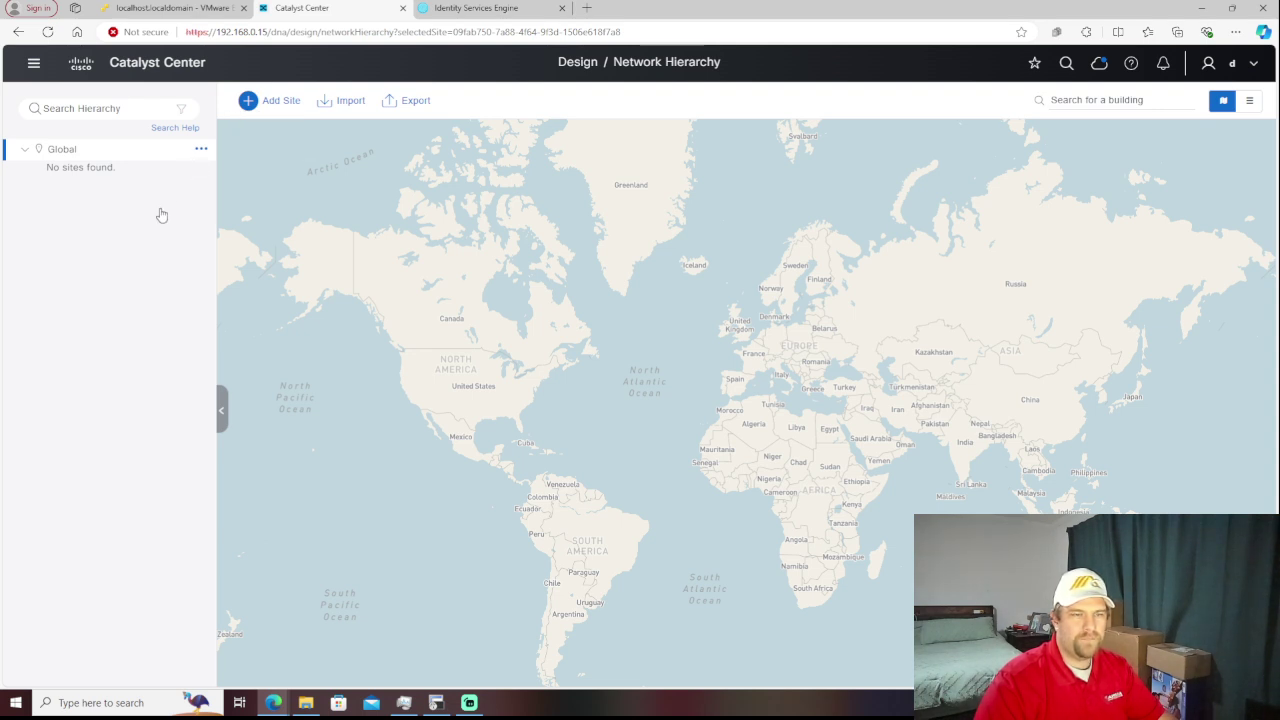
click(201, 150)
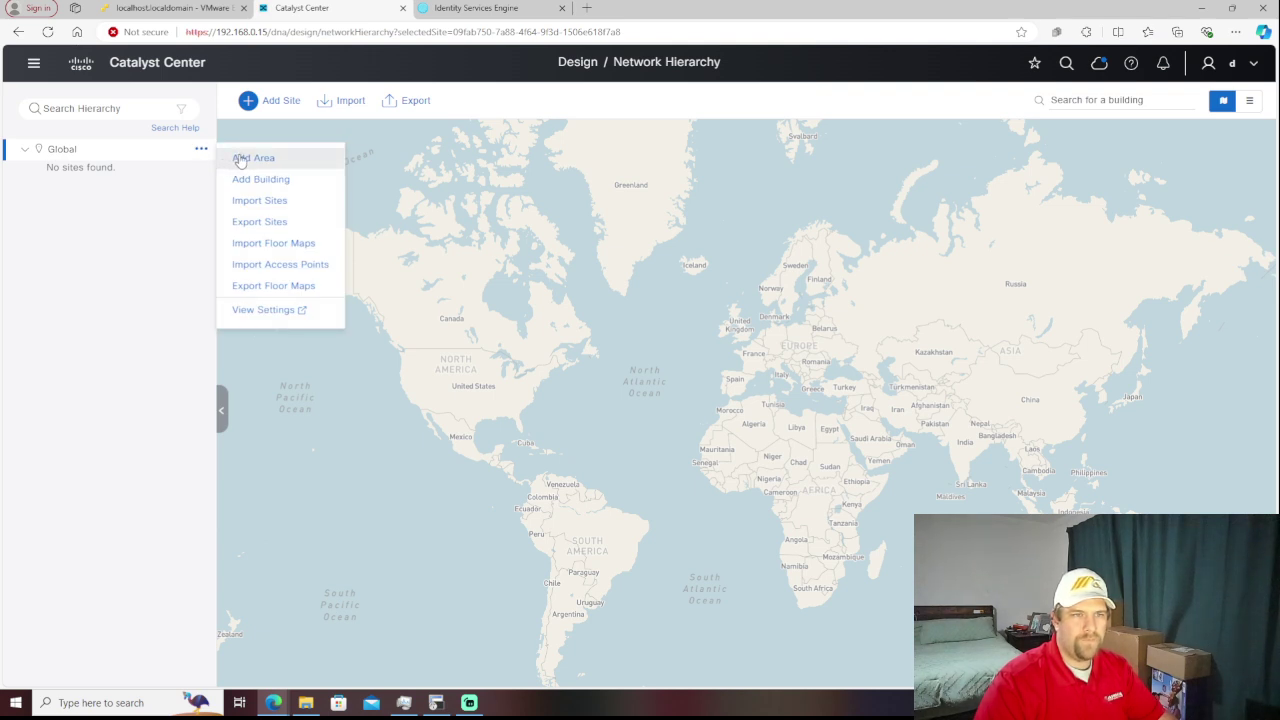
click(241, 160)
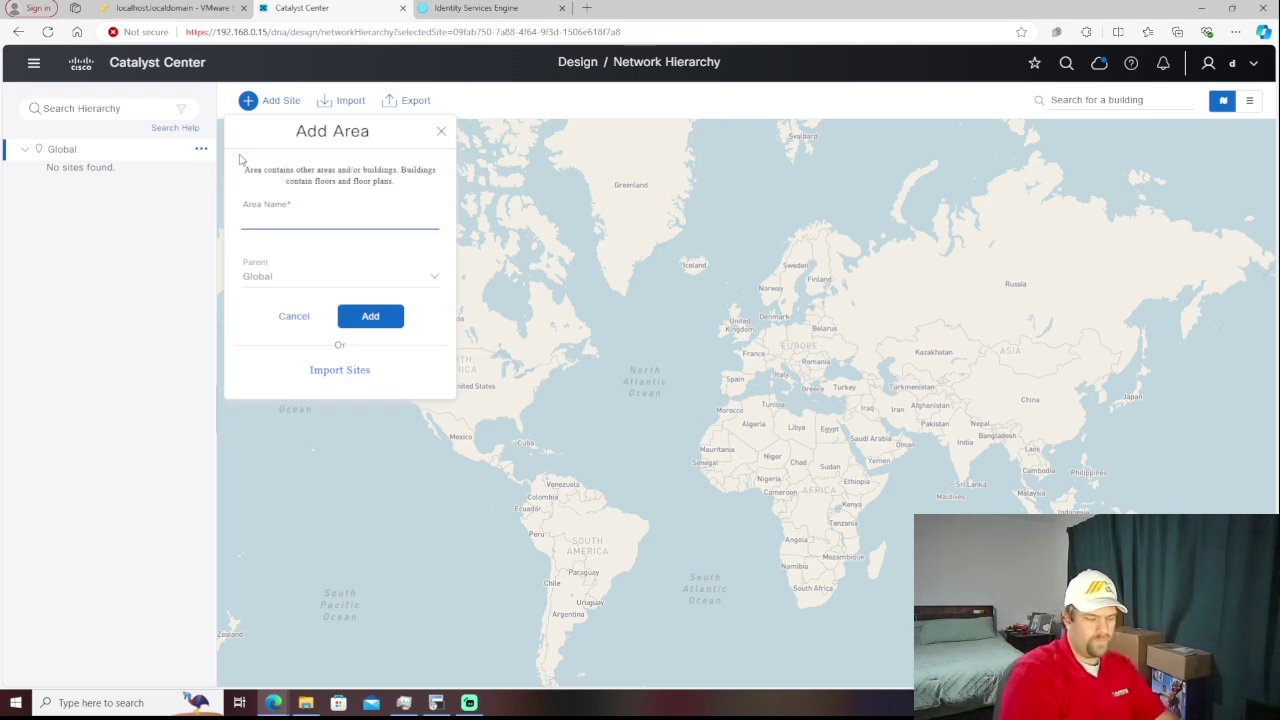
text(Lab)
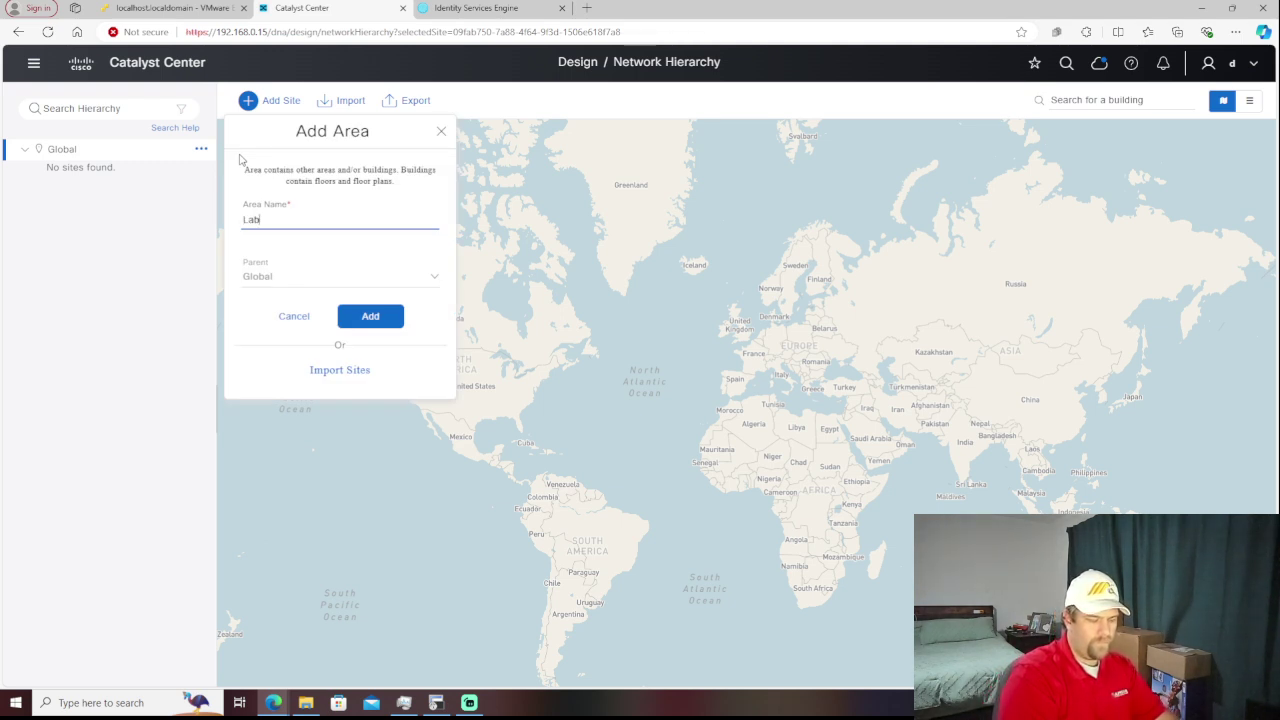
text( Home)
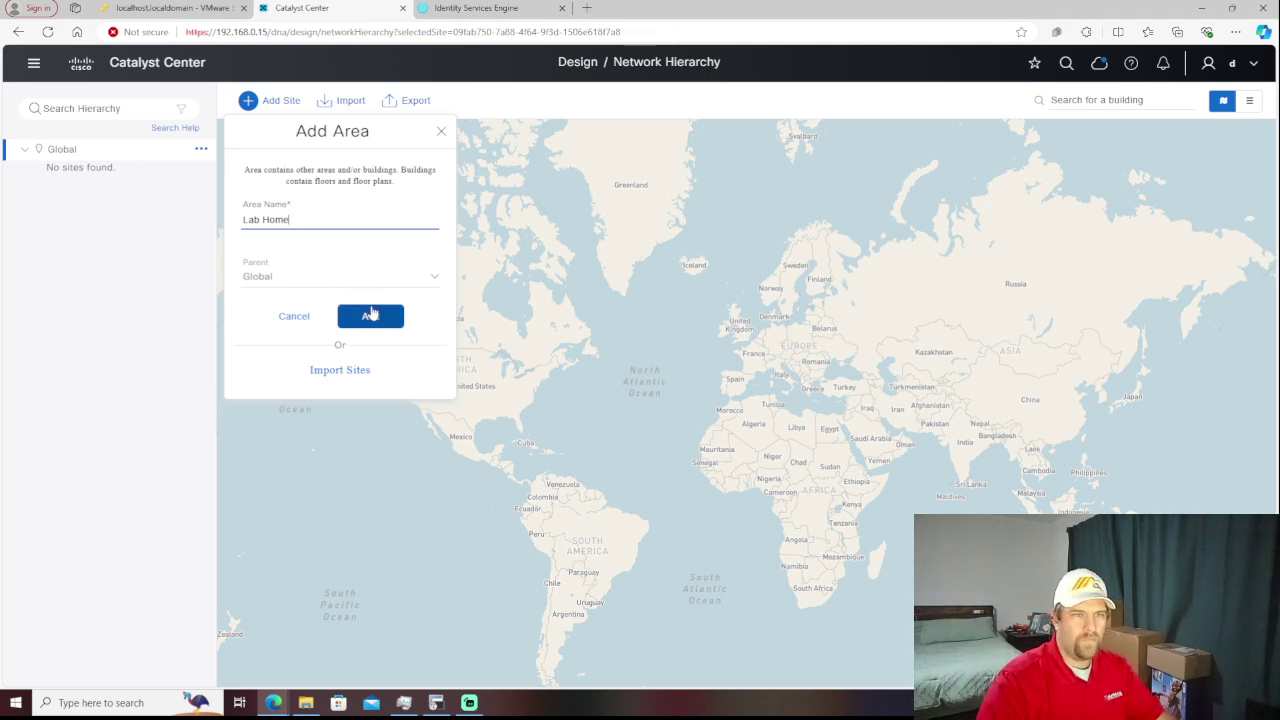
click(370, 315)
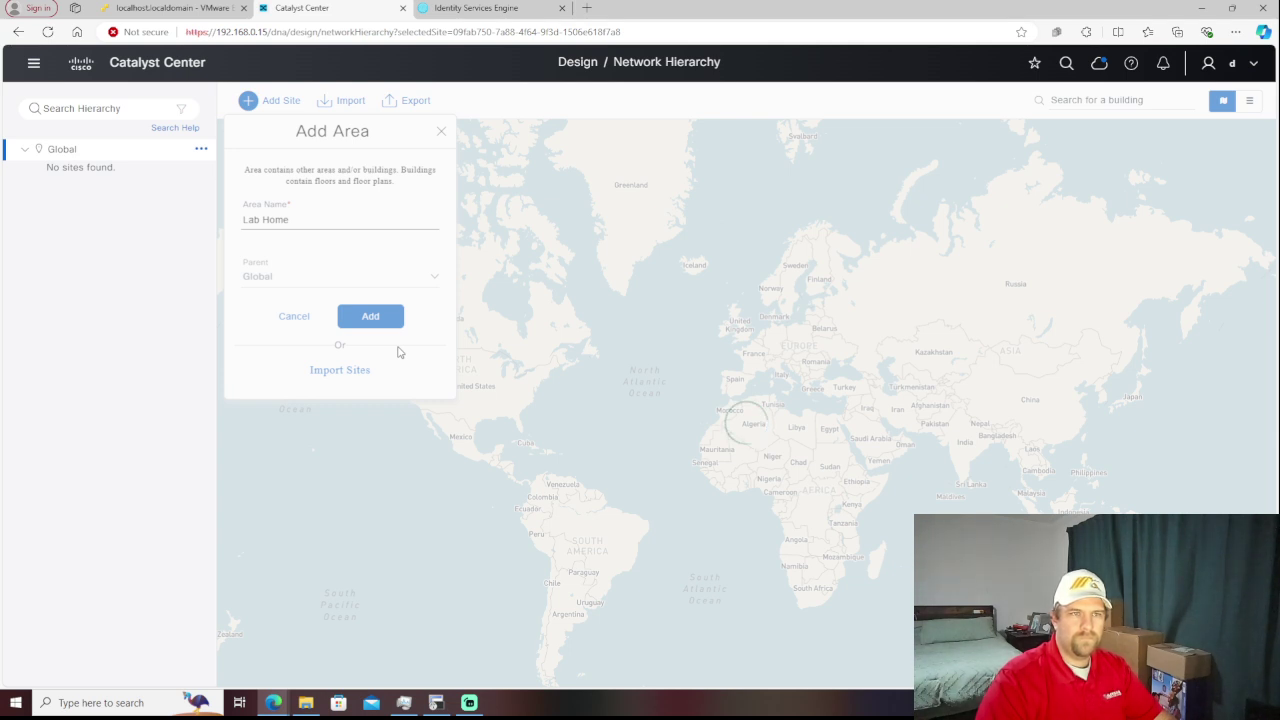
click(195, 16)
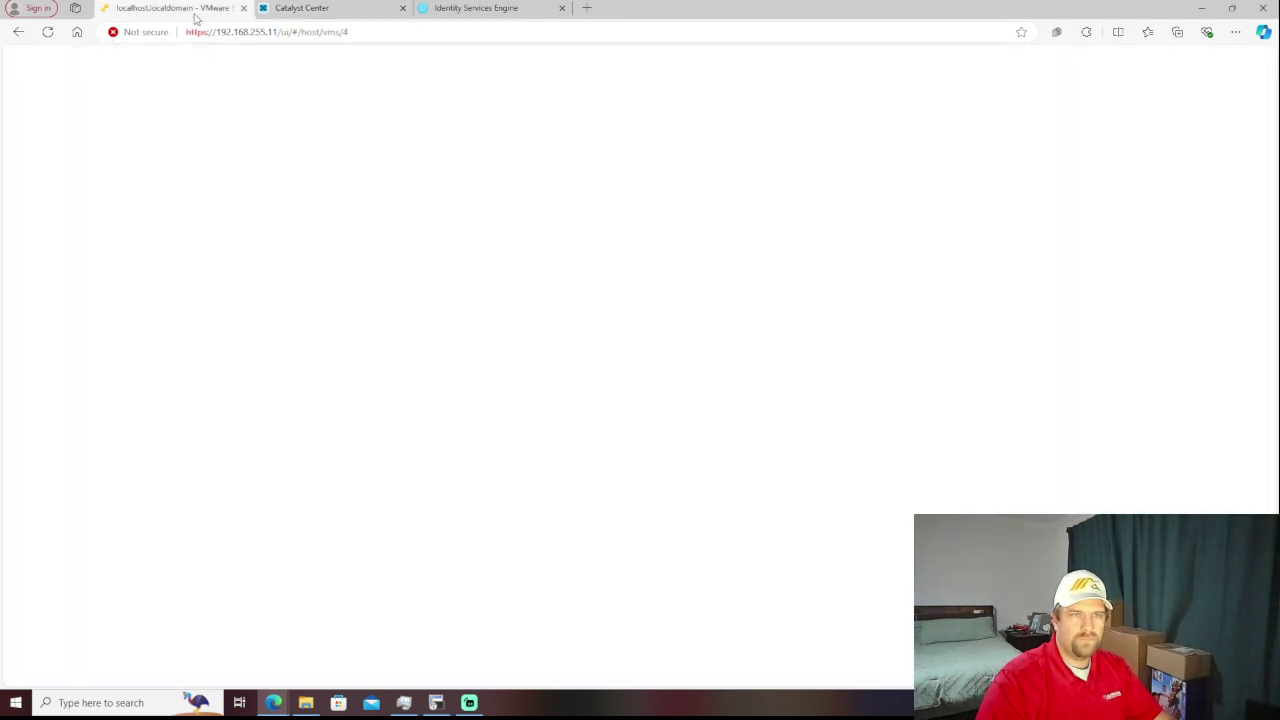
- Reload the blank VMware host client page and return to Catalyst Center
click(47, 32)
click(287, 12)
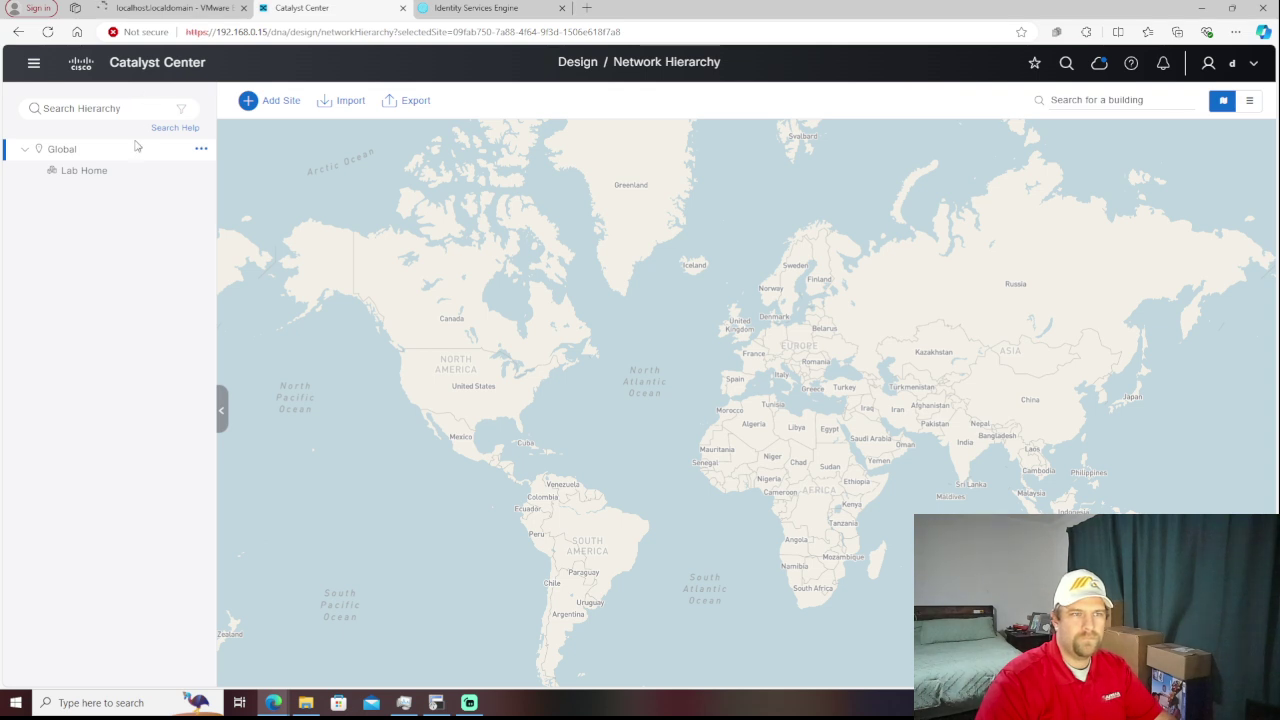
- Once Lab Home shows under Global, bring up the Global site's actions list
click(200, 149)
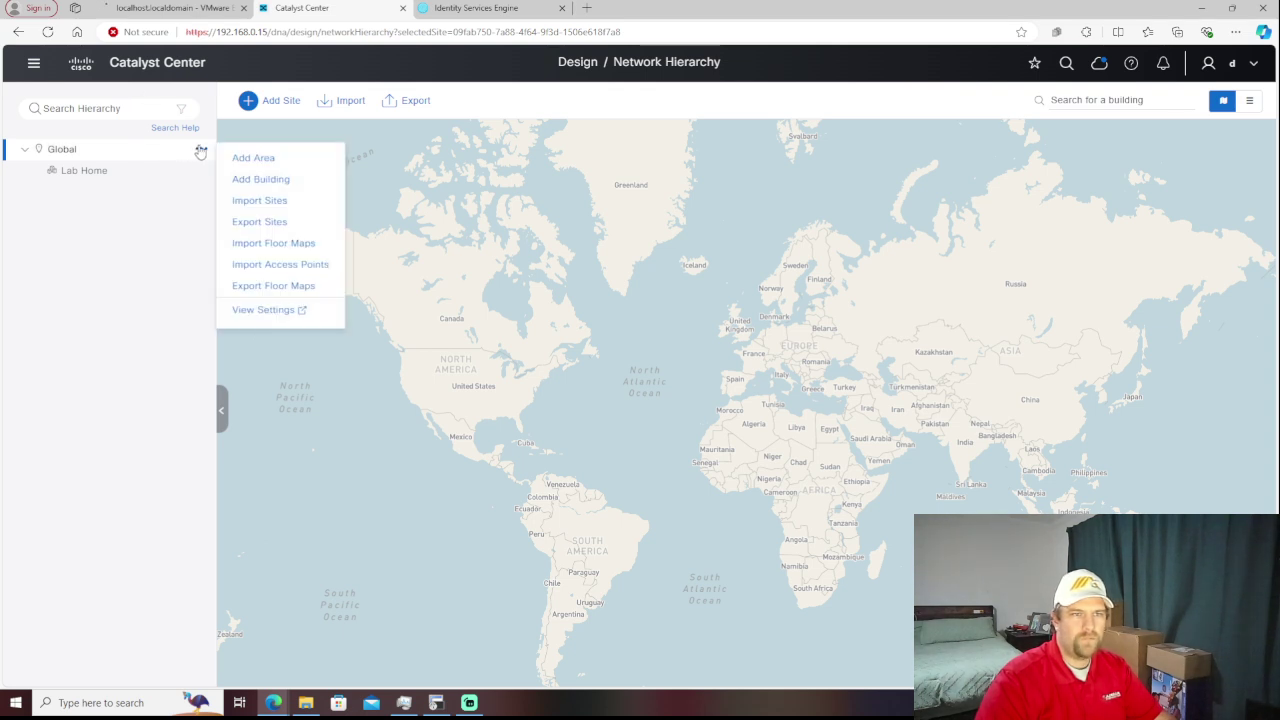
- Add a new area named Lab Branch 1 with Global as its parent
click(253, 160)
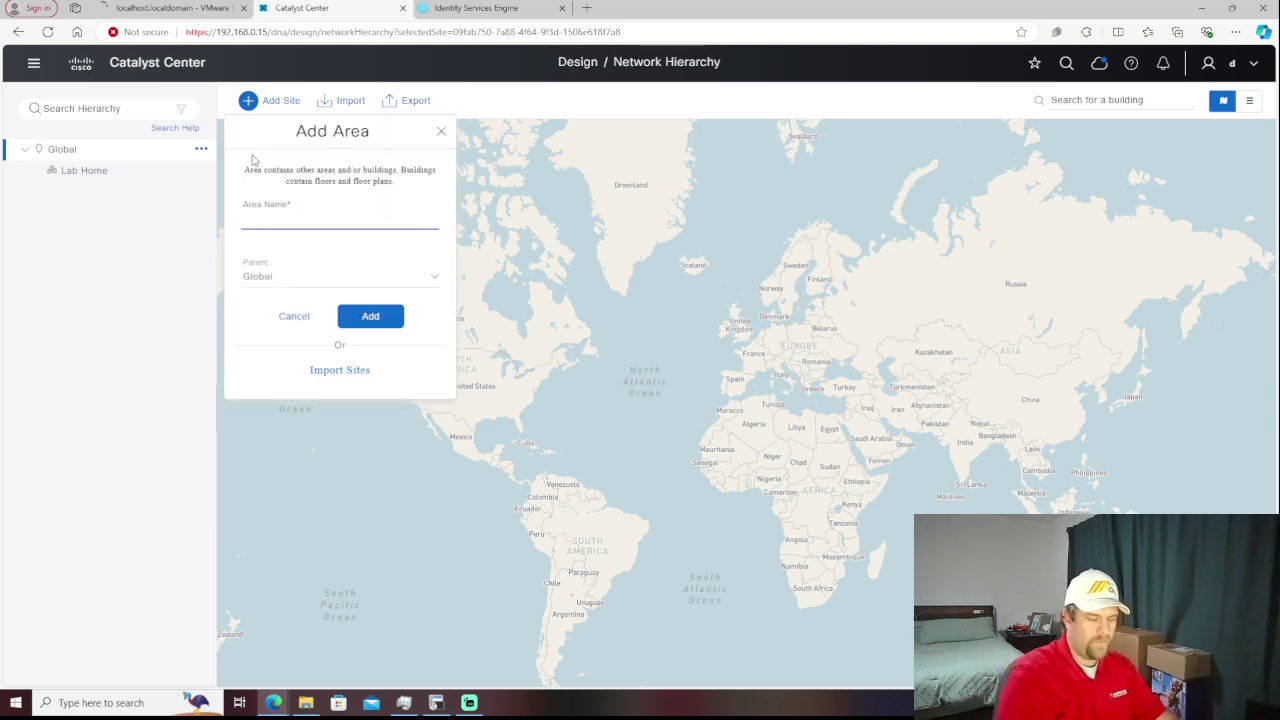
text(Lab)
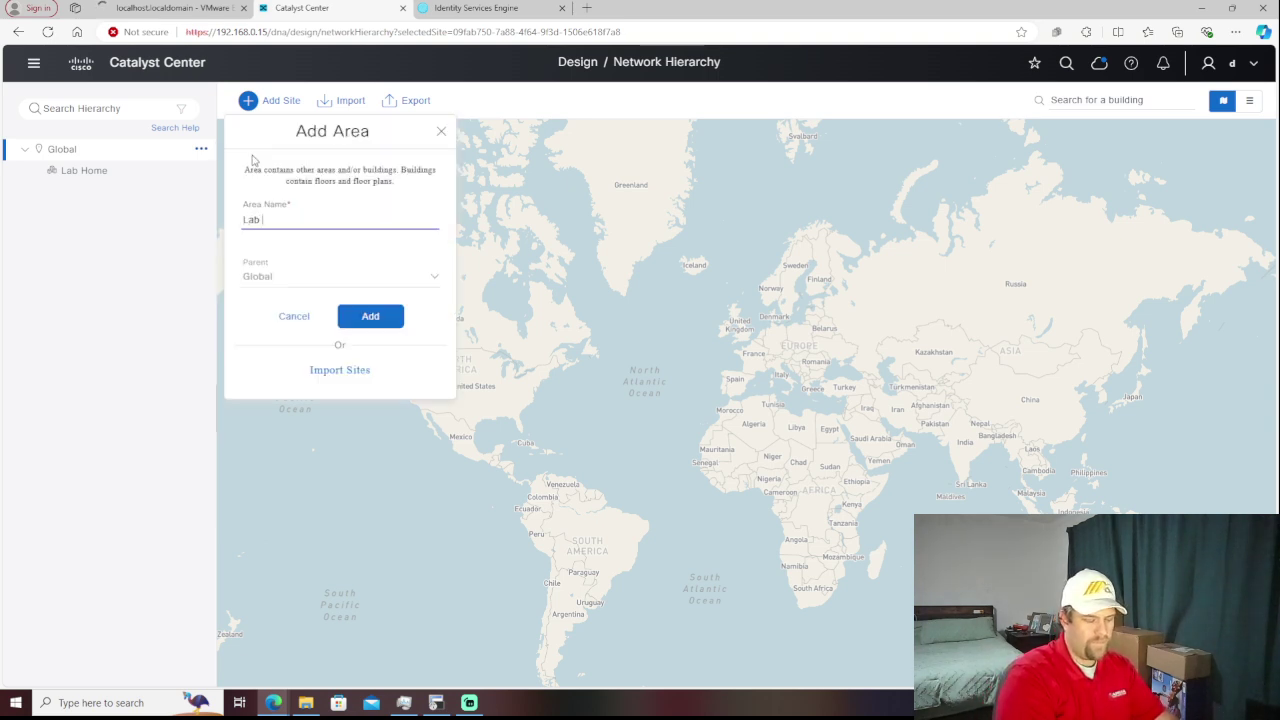
text( Branch)
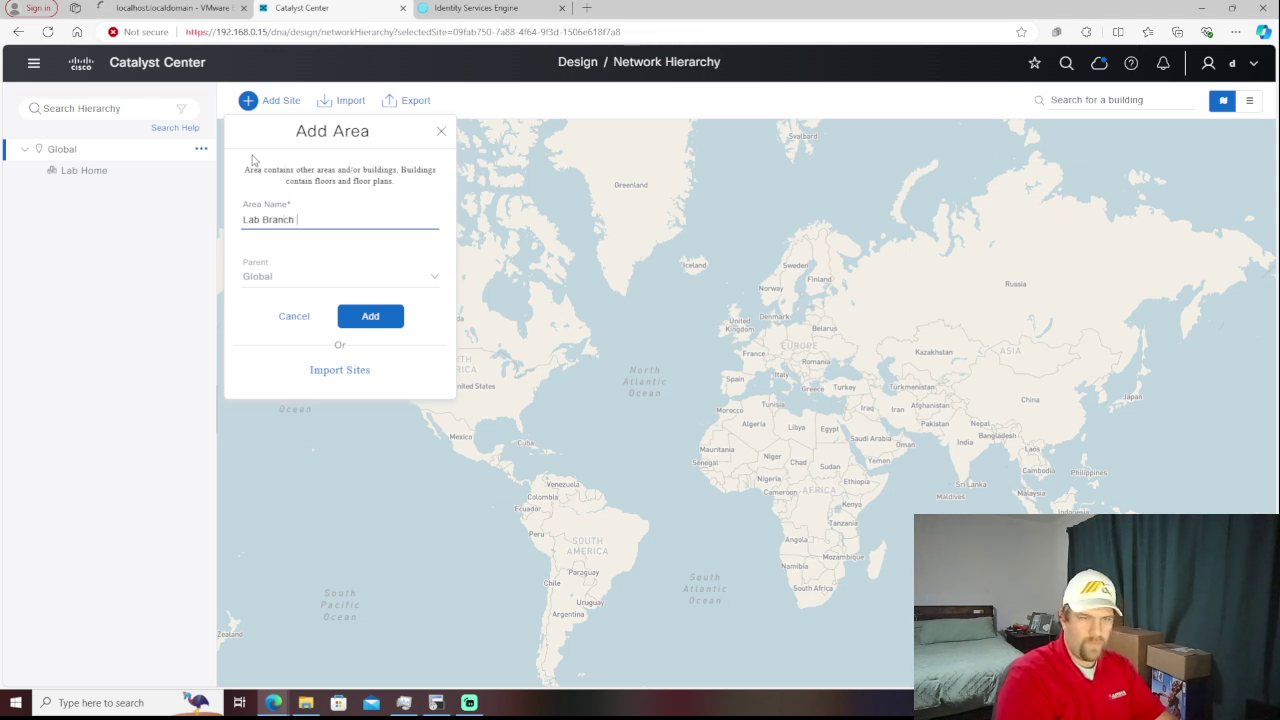
text( 1)
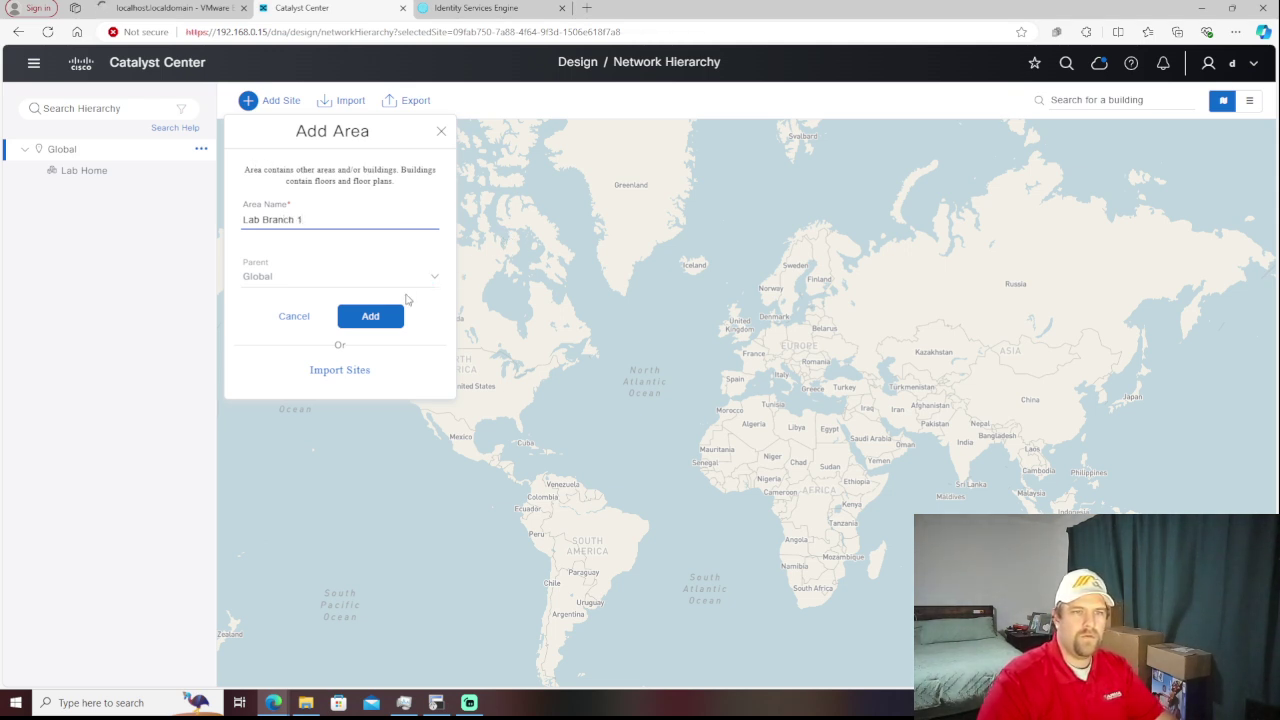
click(396, 317)
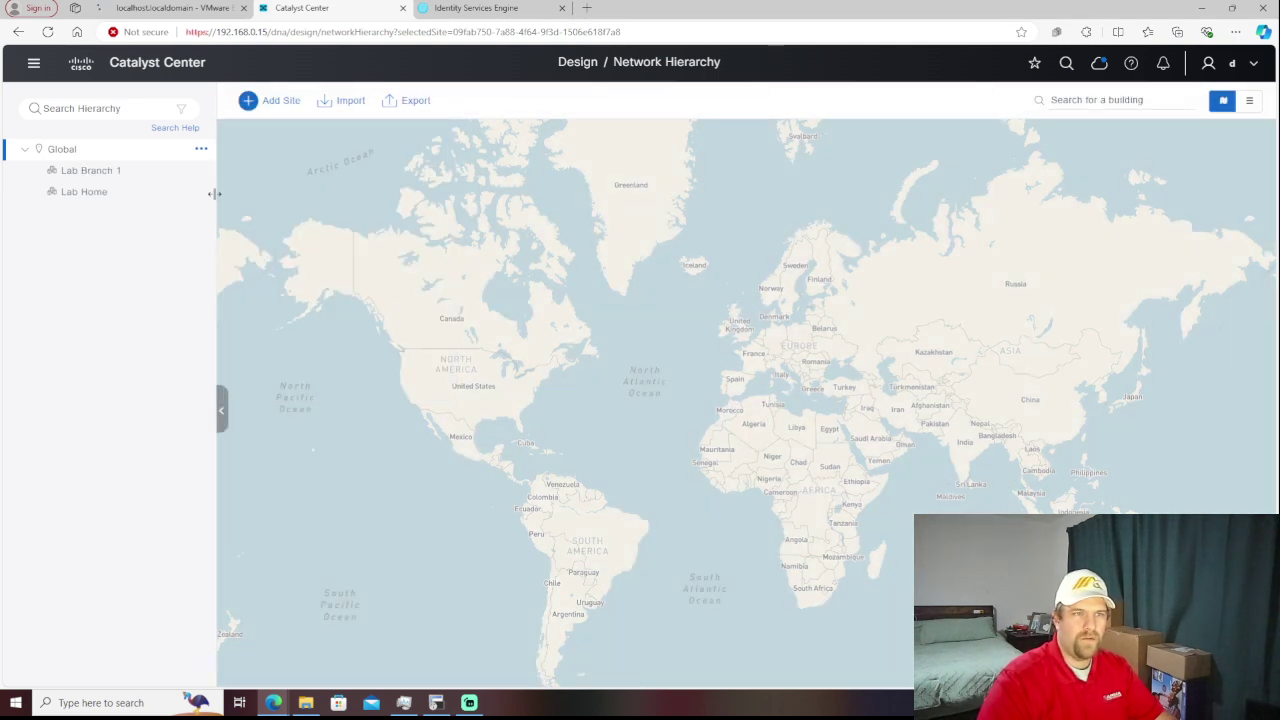
click(201, 149)
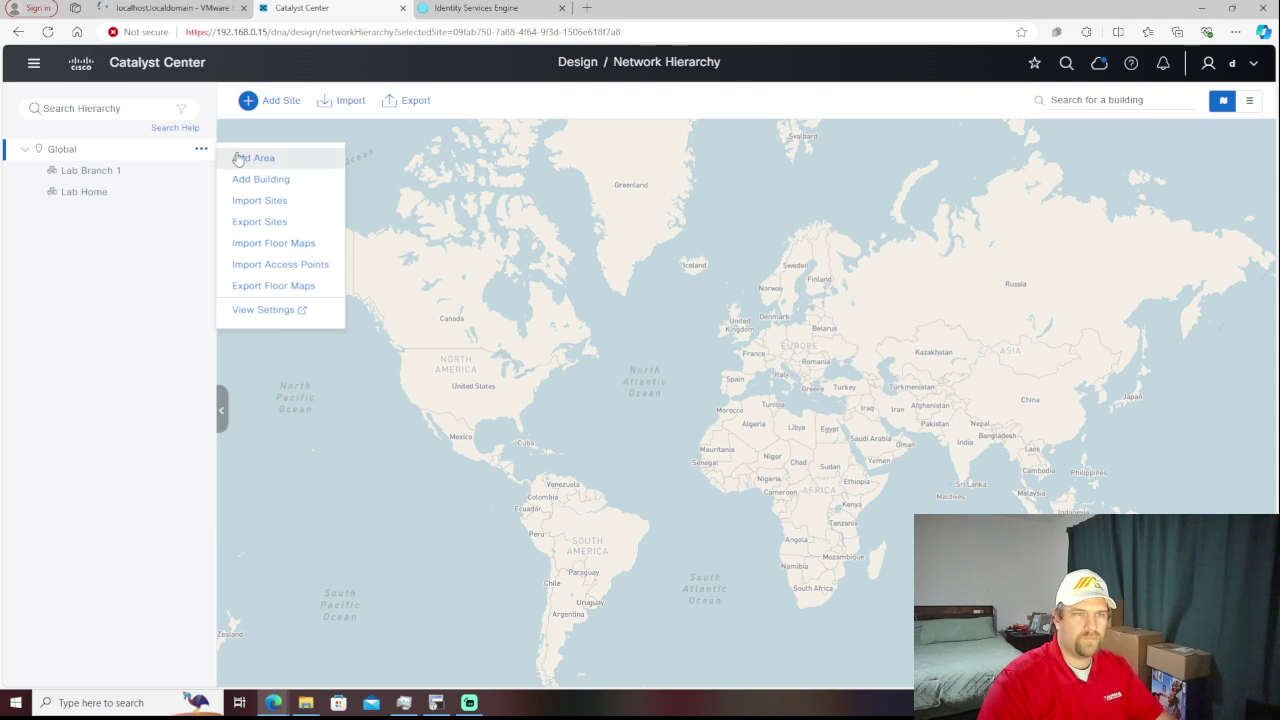
- Add two more areas under Global: Lab Branch 2 and Lab Branch
click(239, 158)
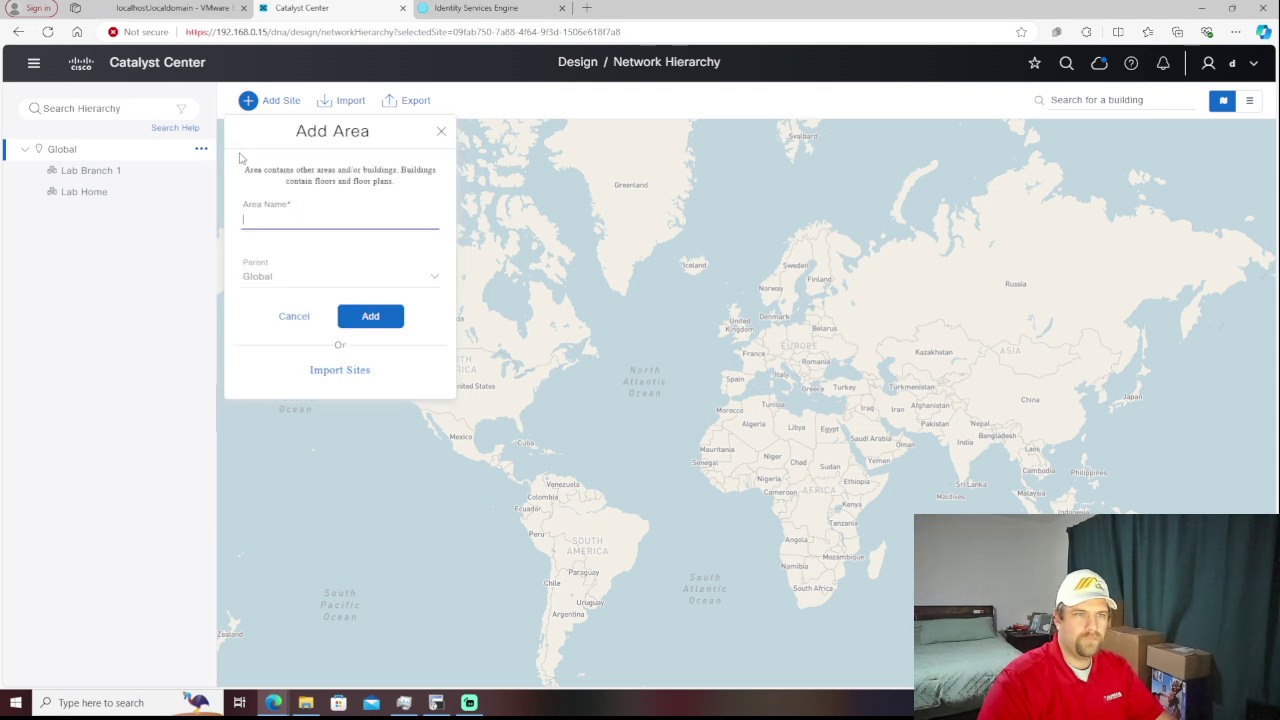
text(Lab)
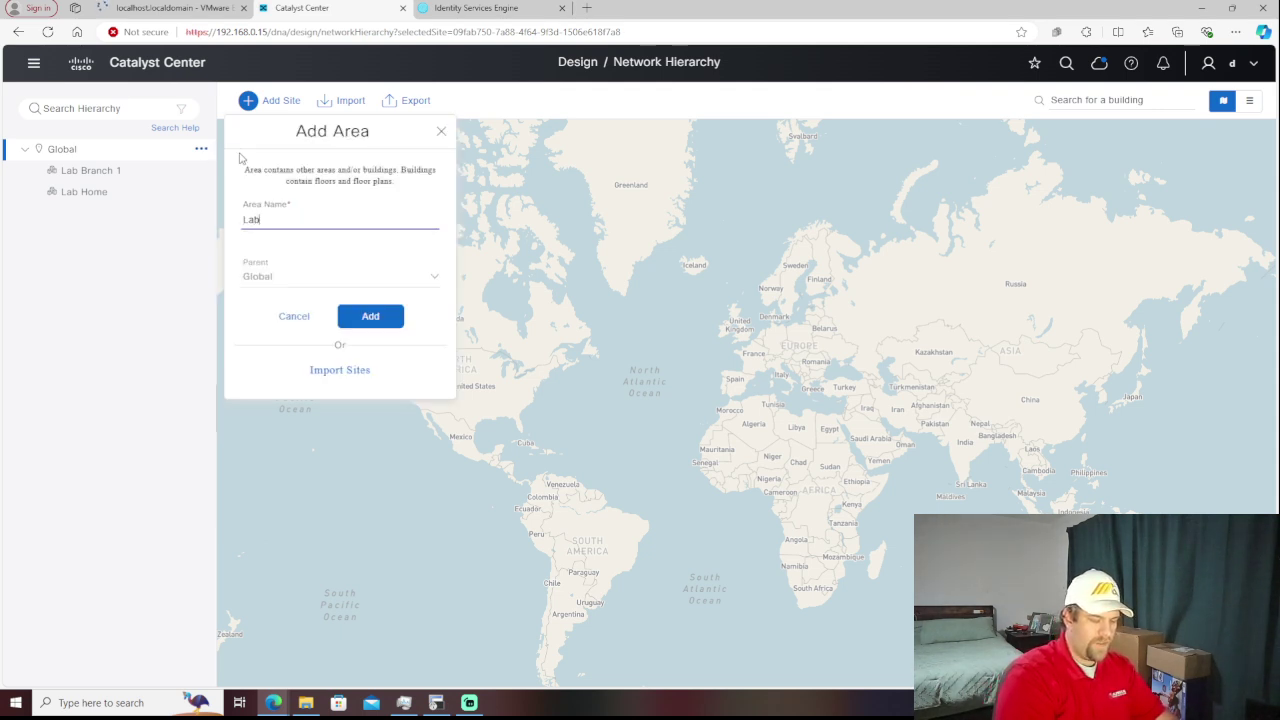
text( Branch)
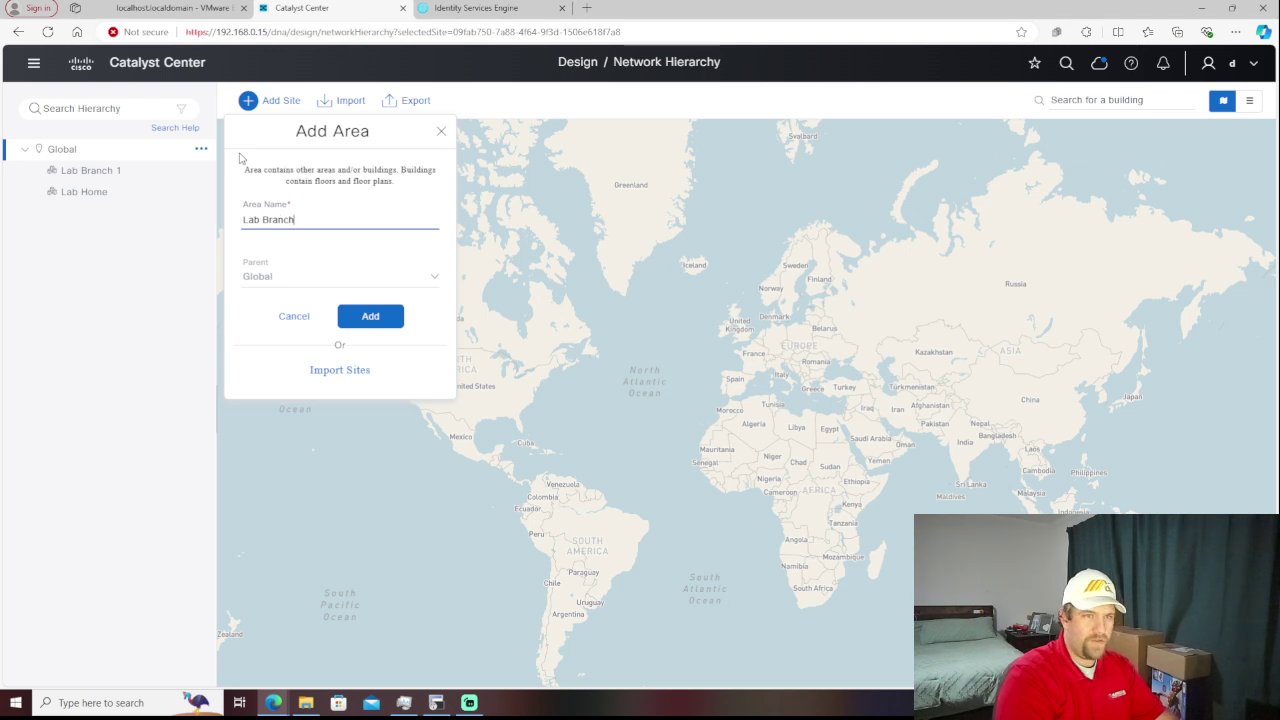
text( 2)
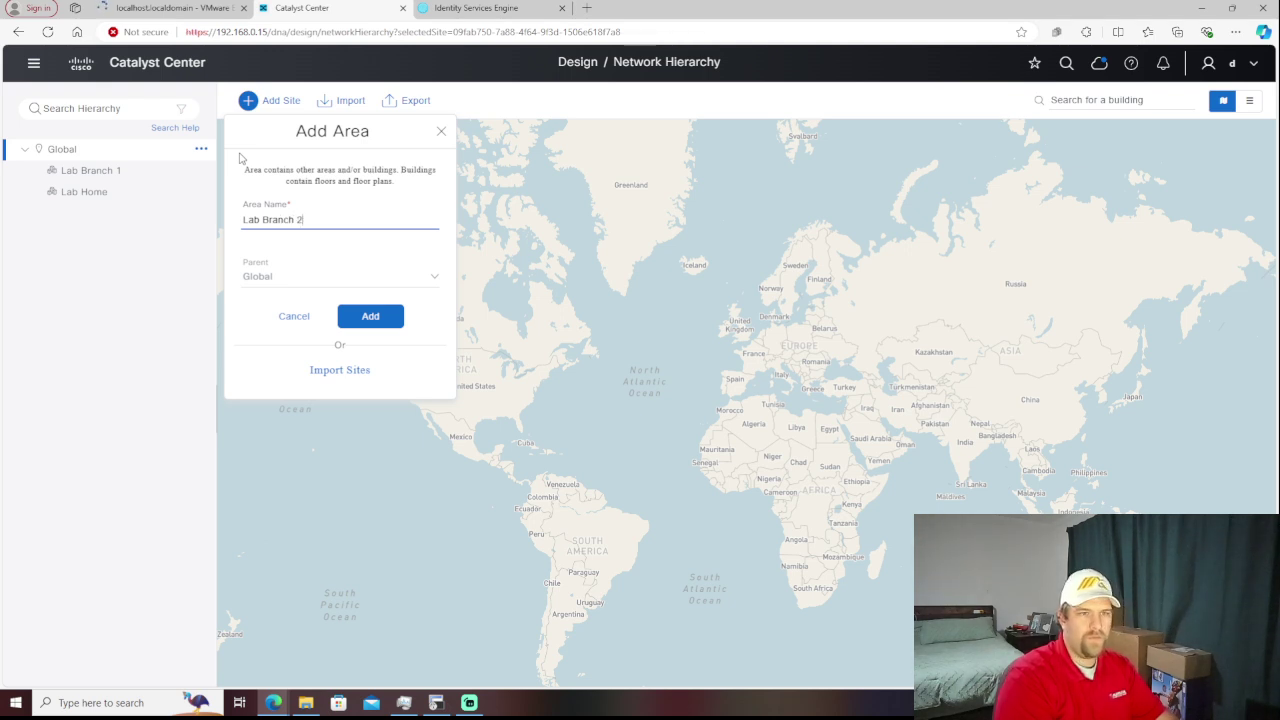
click(370, 318)
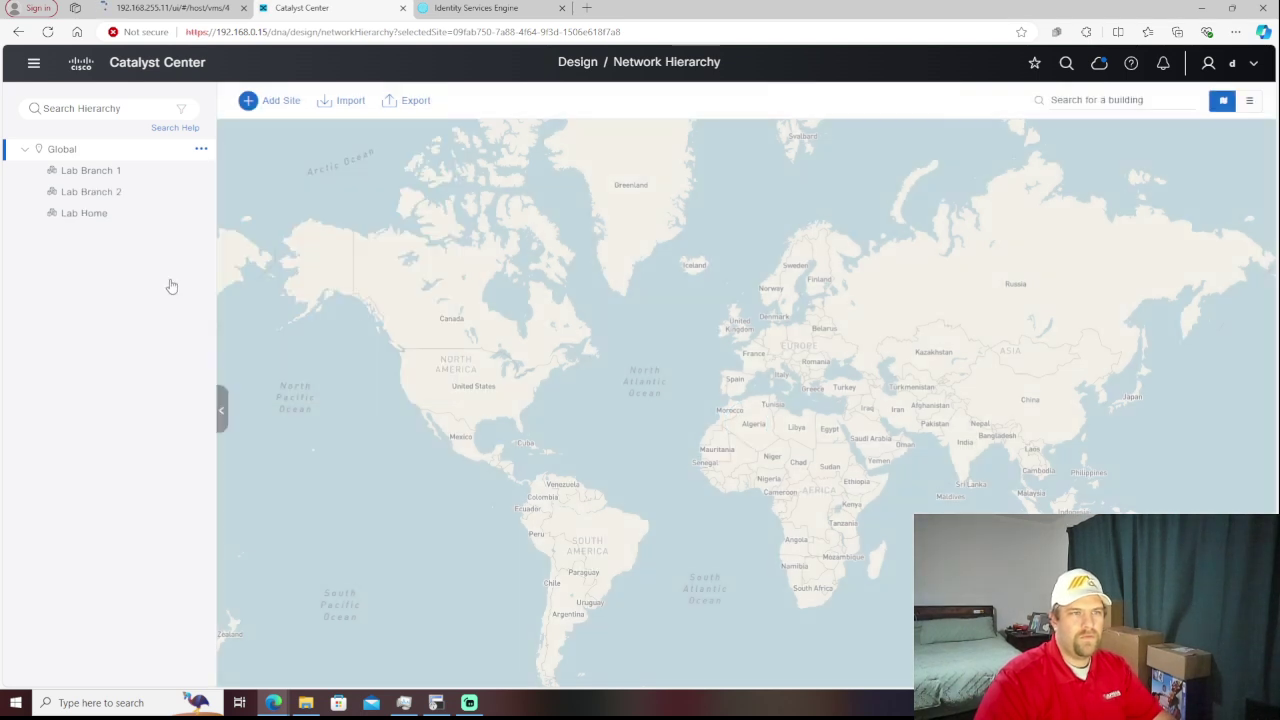
click(201, 149)
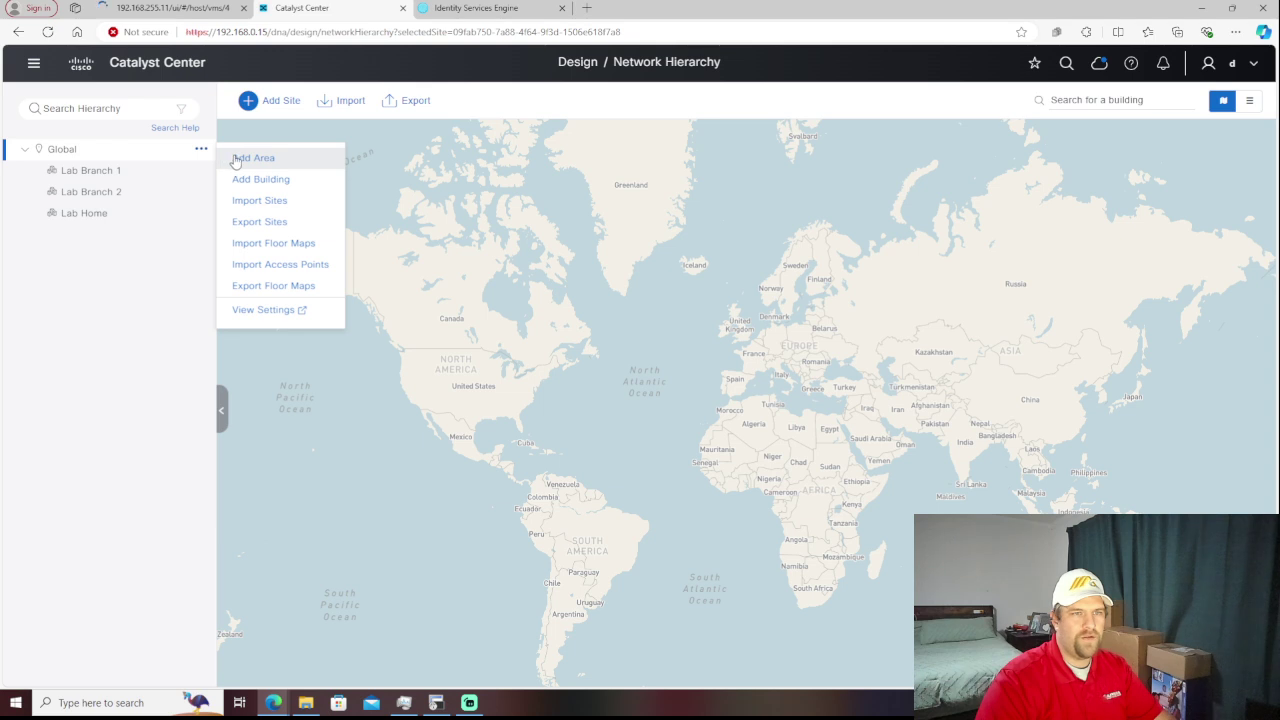
click(235, 161)
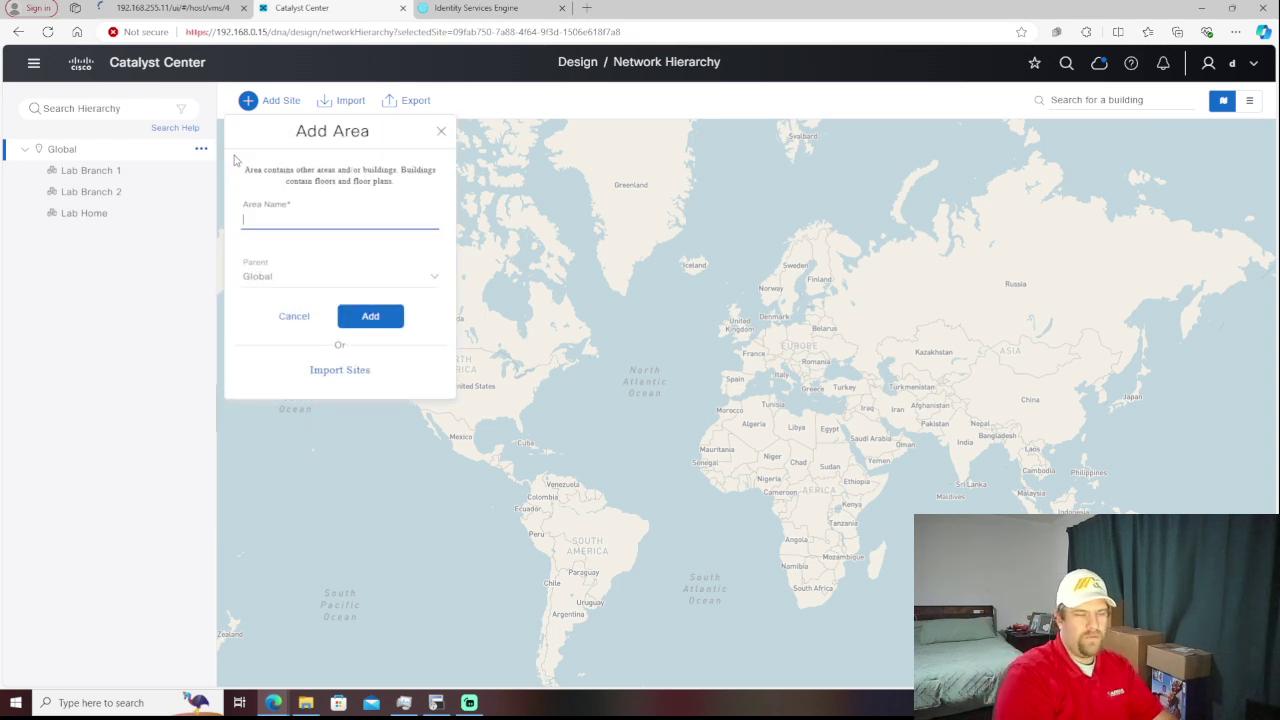
text(Lab B)
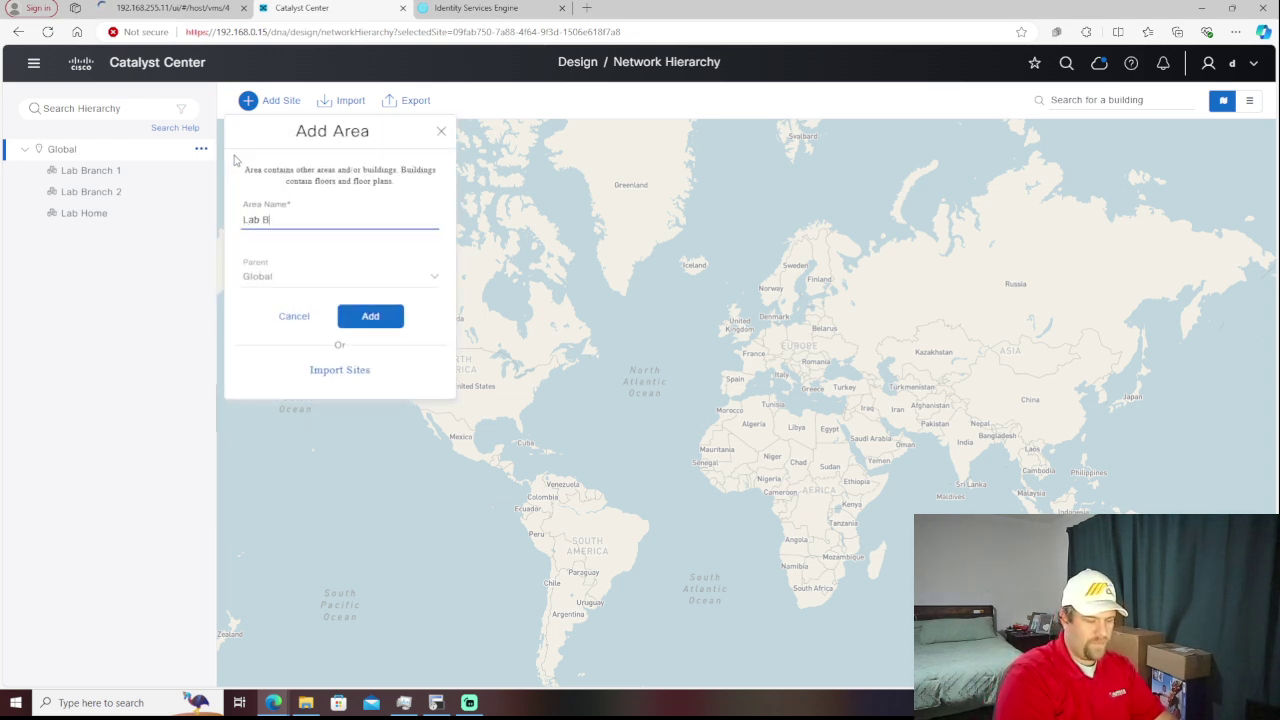
text(ranch)
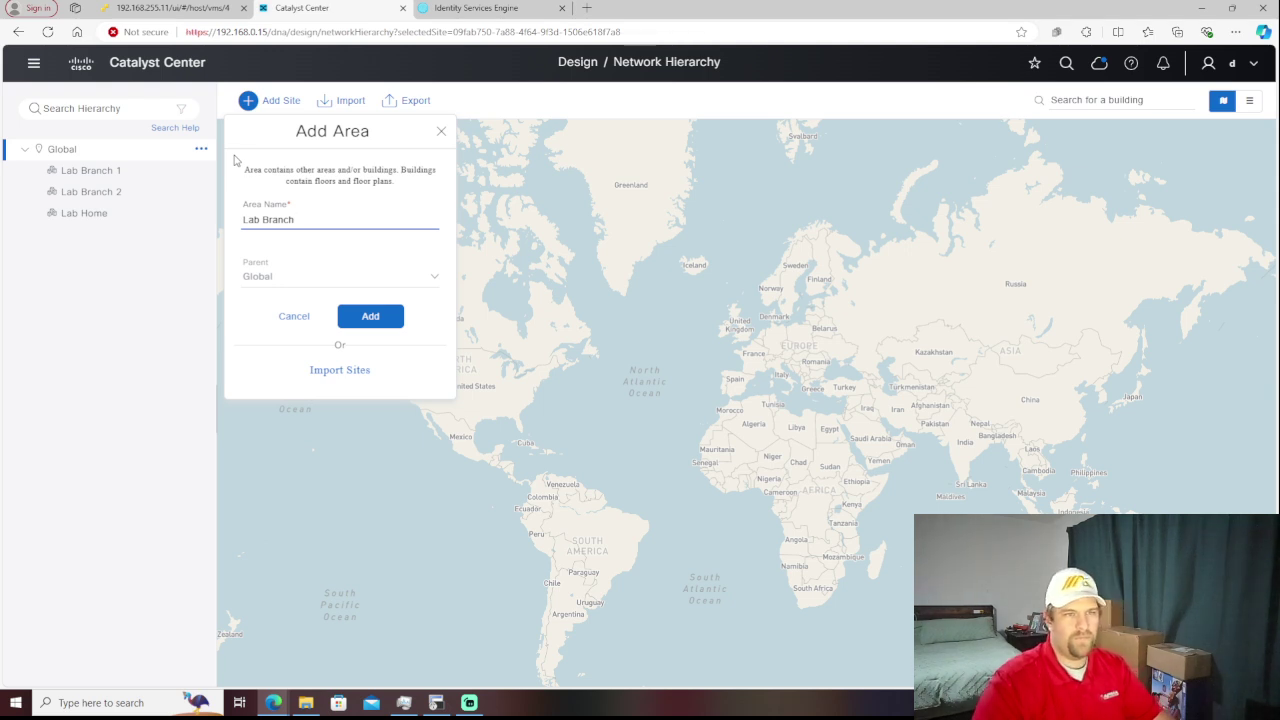
click(363, 317)
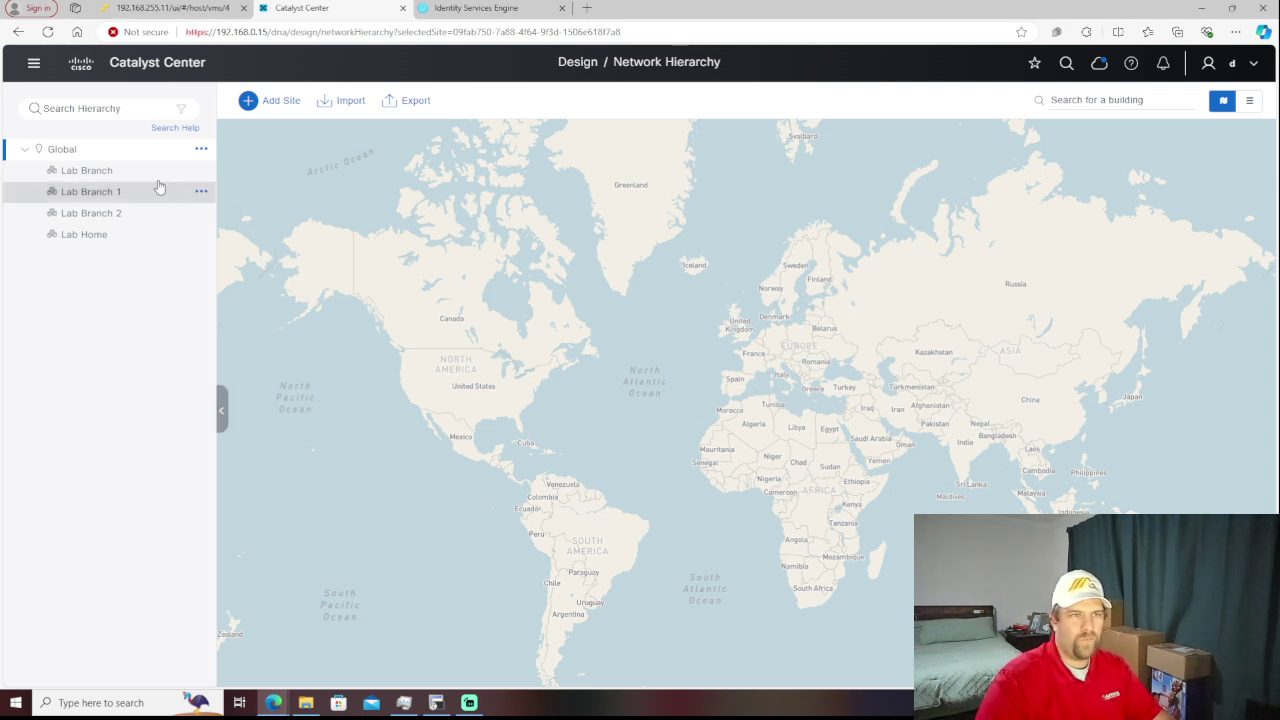
- Edit the Lab Branch area, appending 3 so it's named Lab Branch 3
click(199, 174)
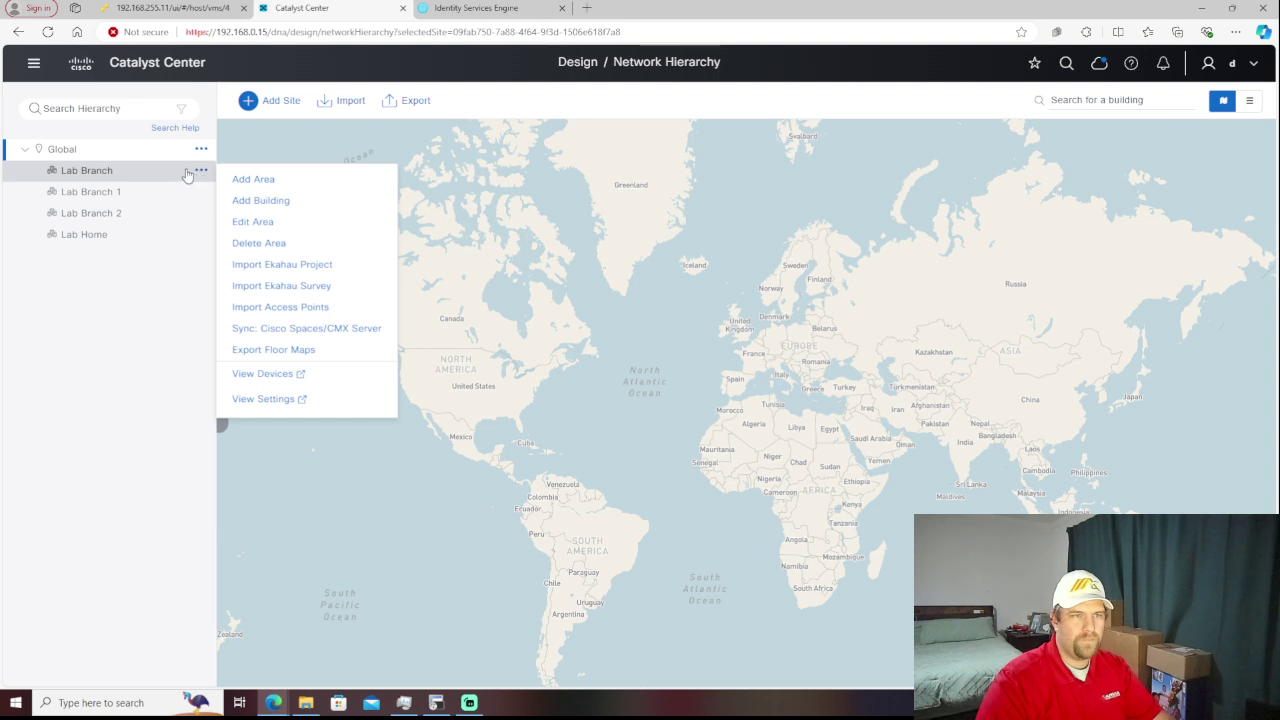
click(200, 174)
click(200, 174)
click(262, 220)
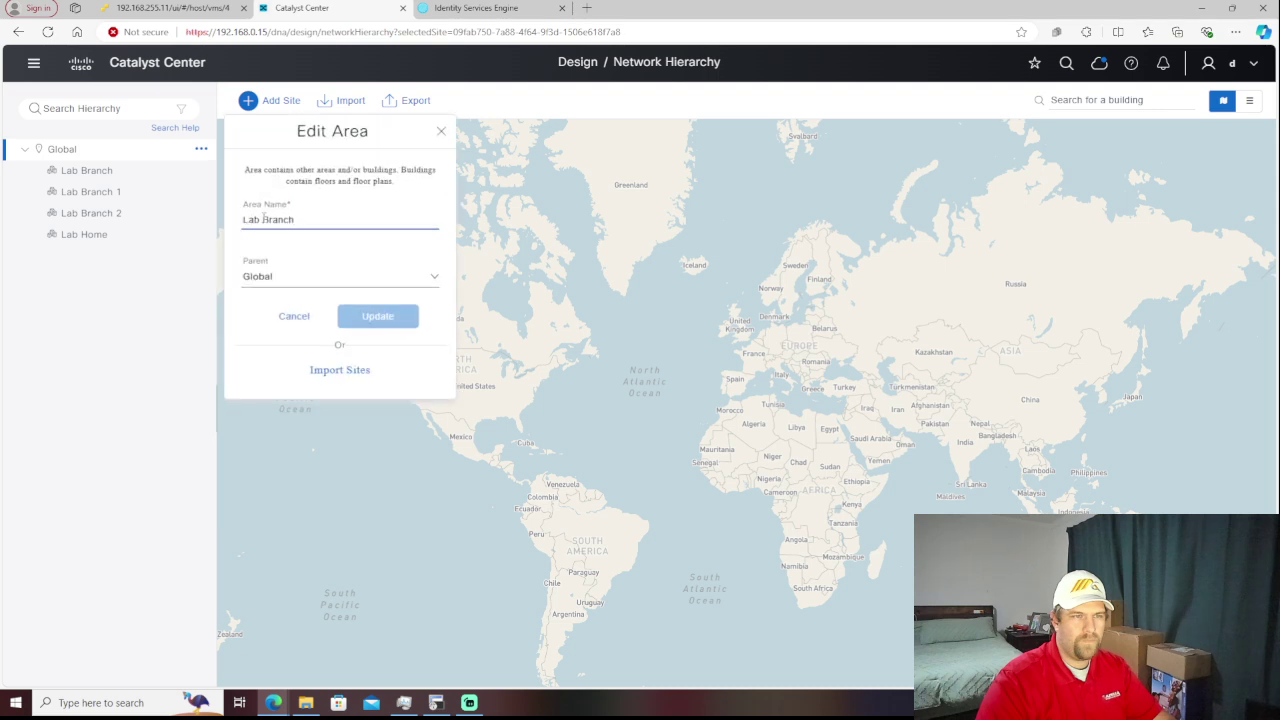
text(3)
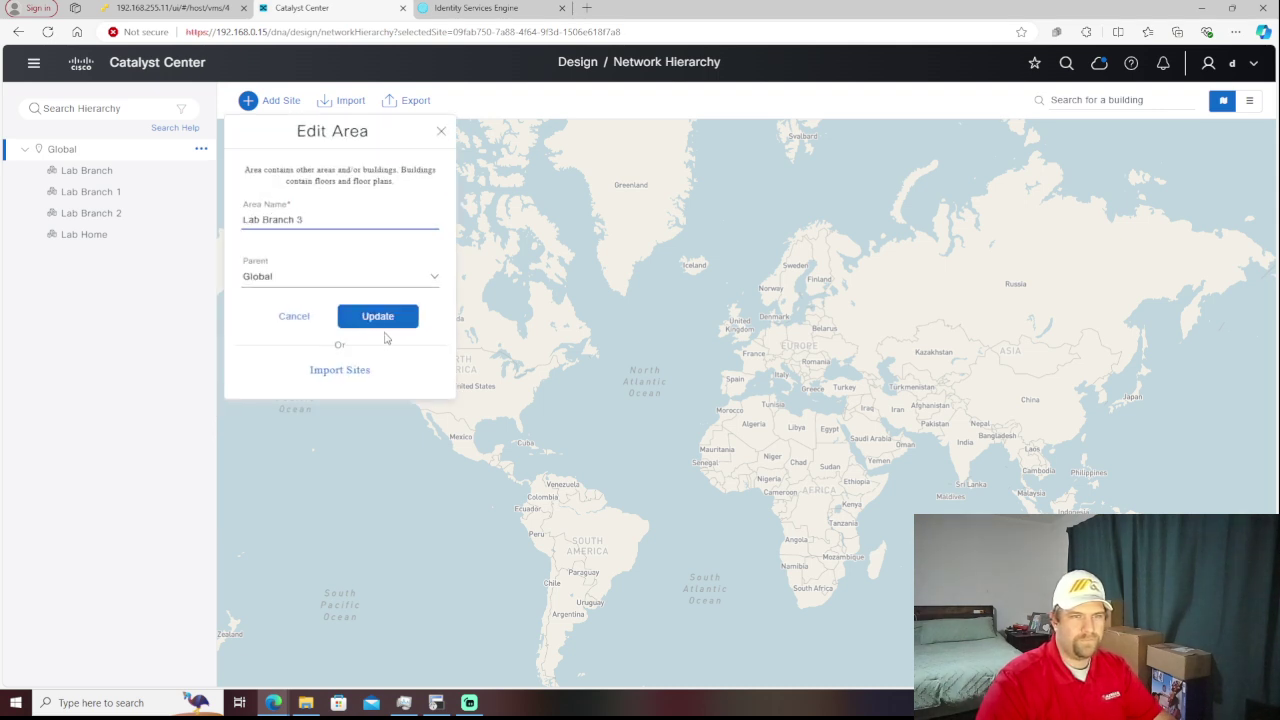
click(386, 331)
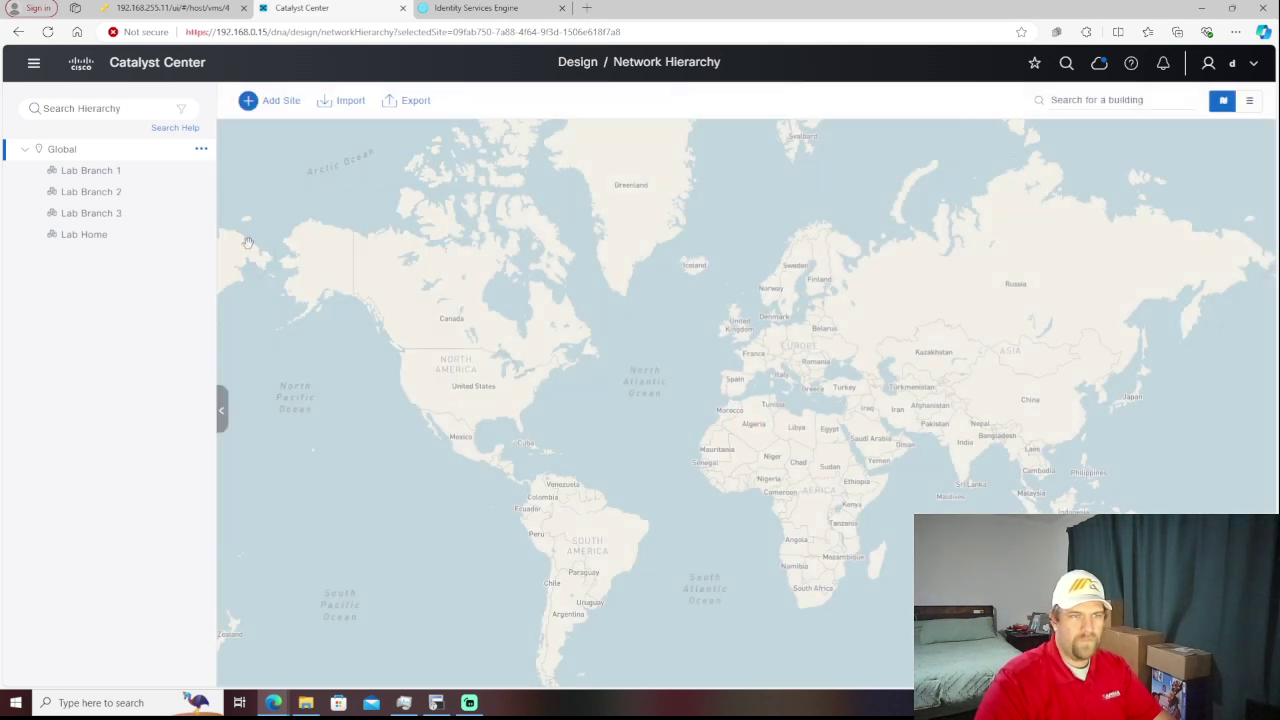
- Add an area named Lab Branch 4 with Global as its parent
click(200, 152)
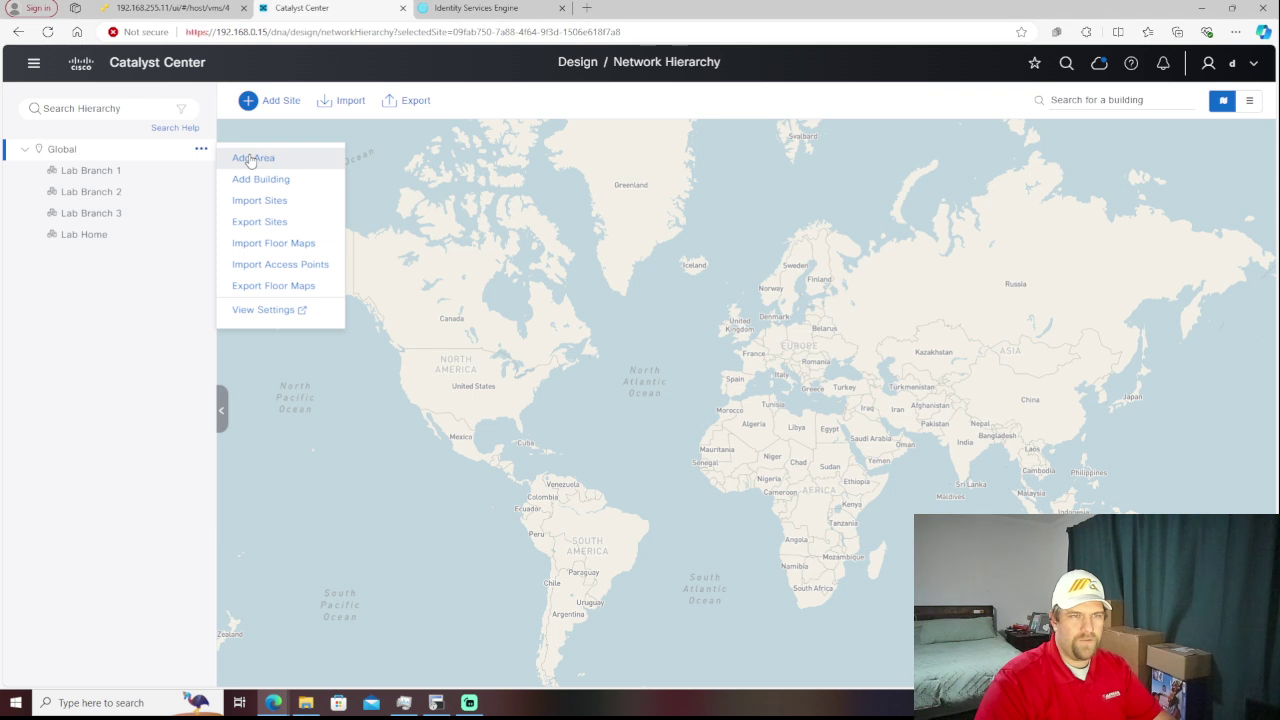
click(251, 160)
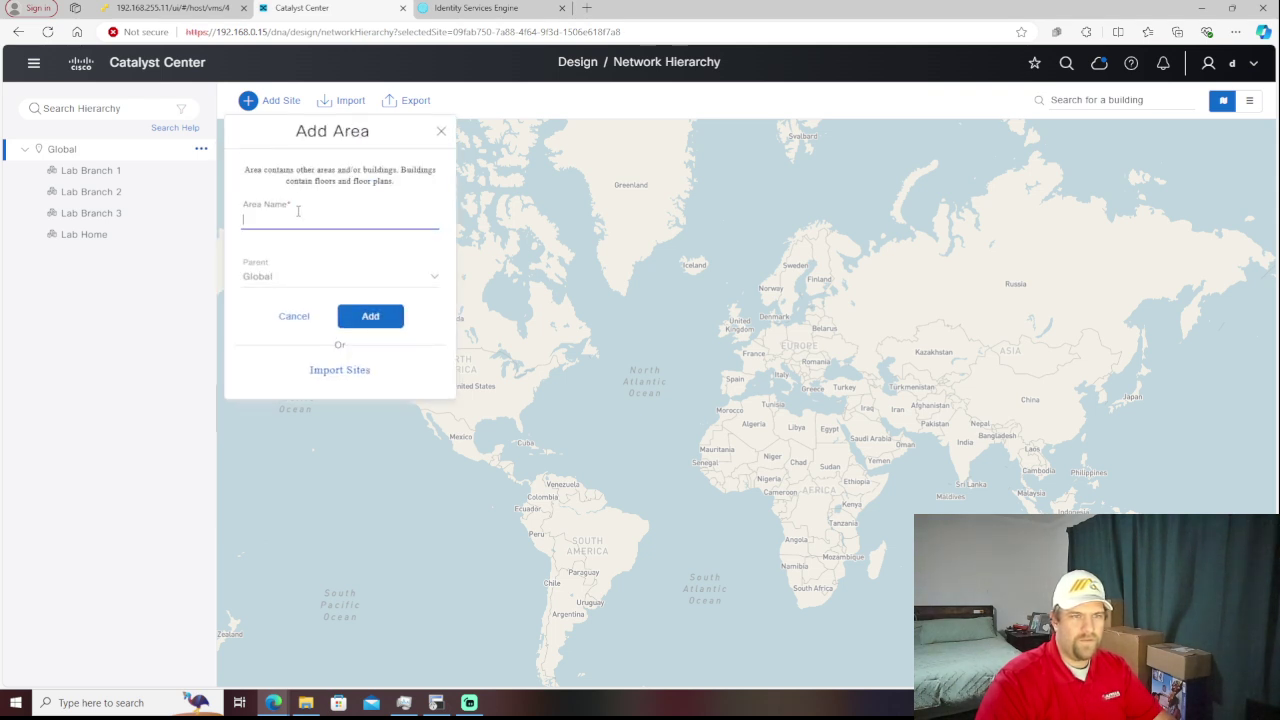
text(L)
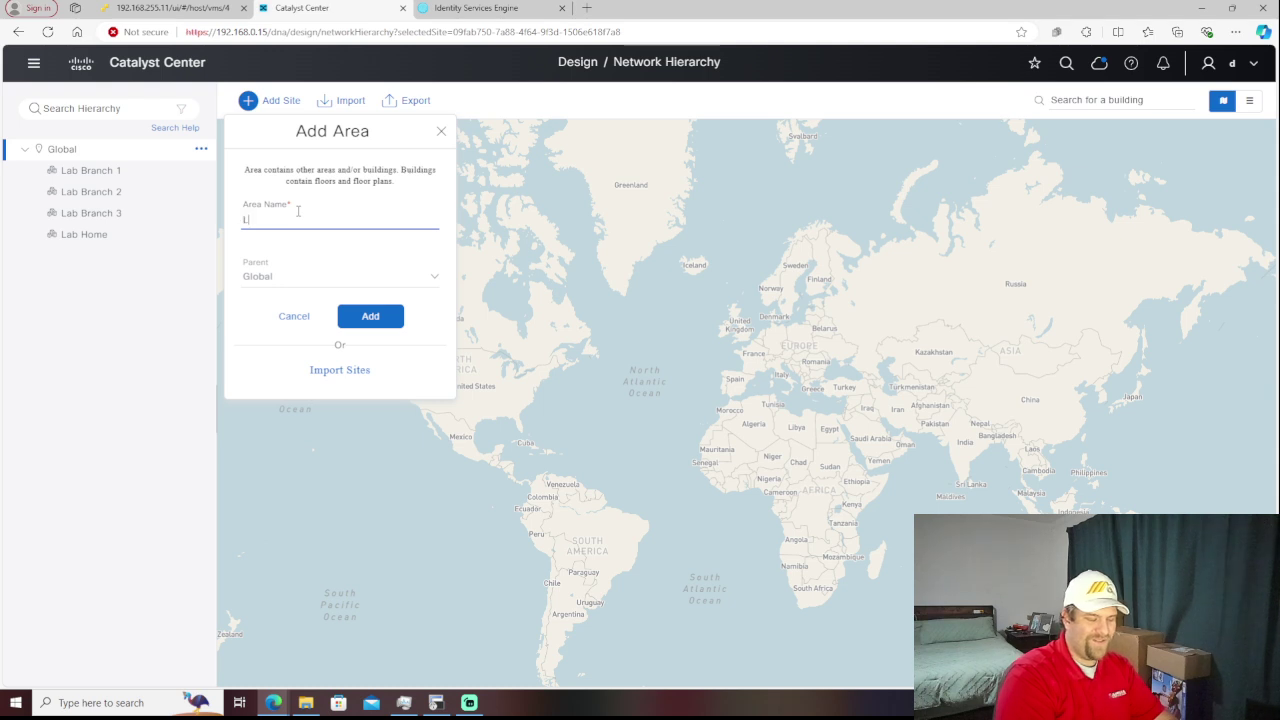
text(ab Bran)
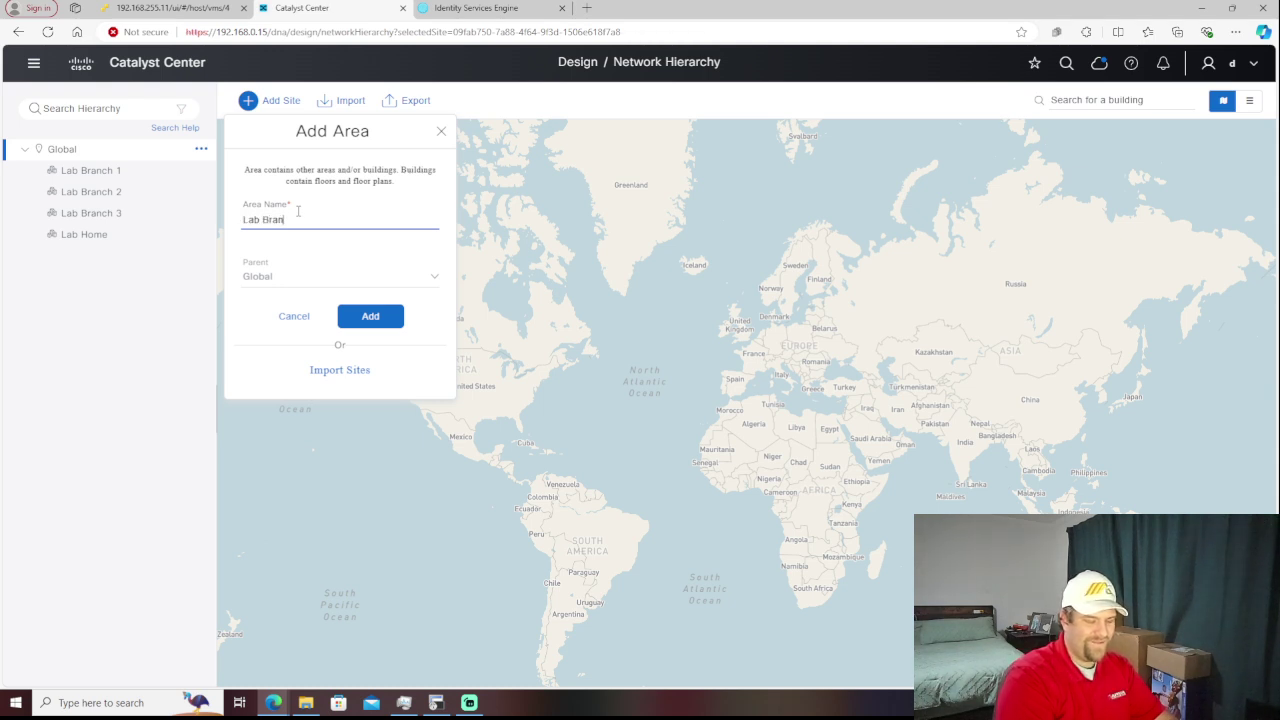
text(ch 4)
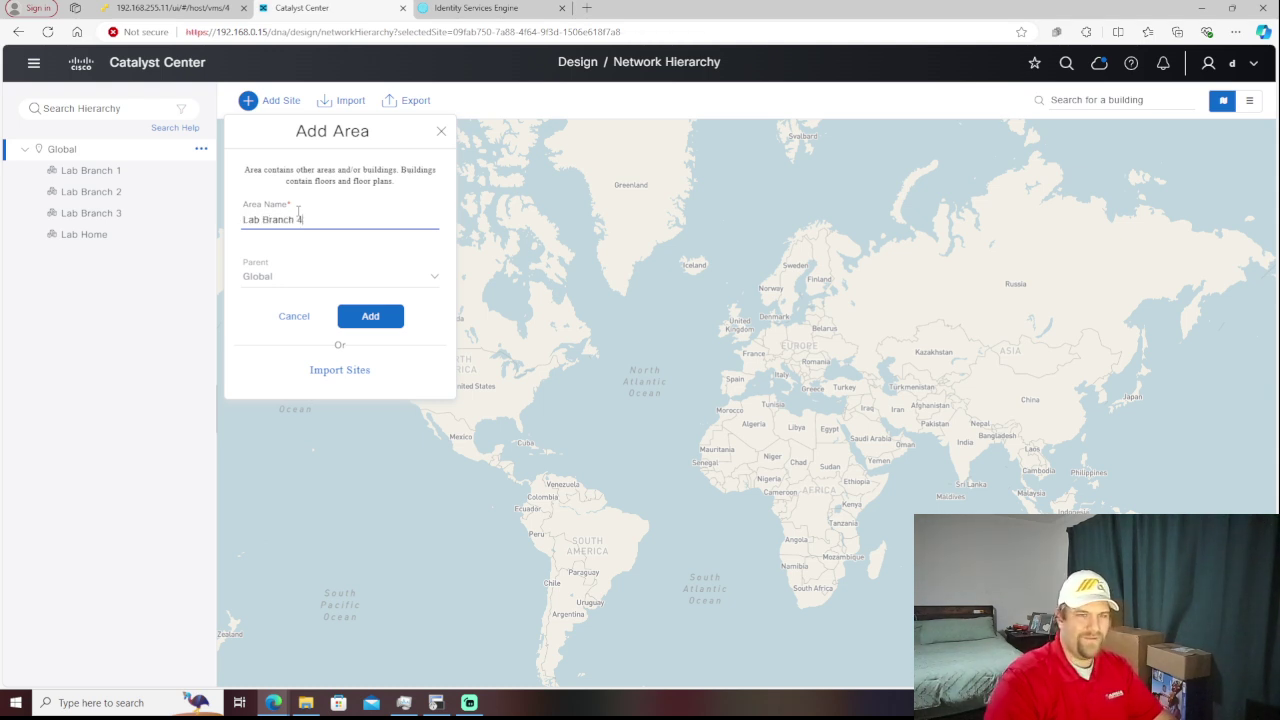
click(380, 317)
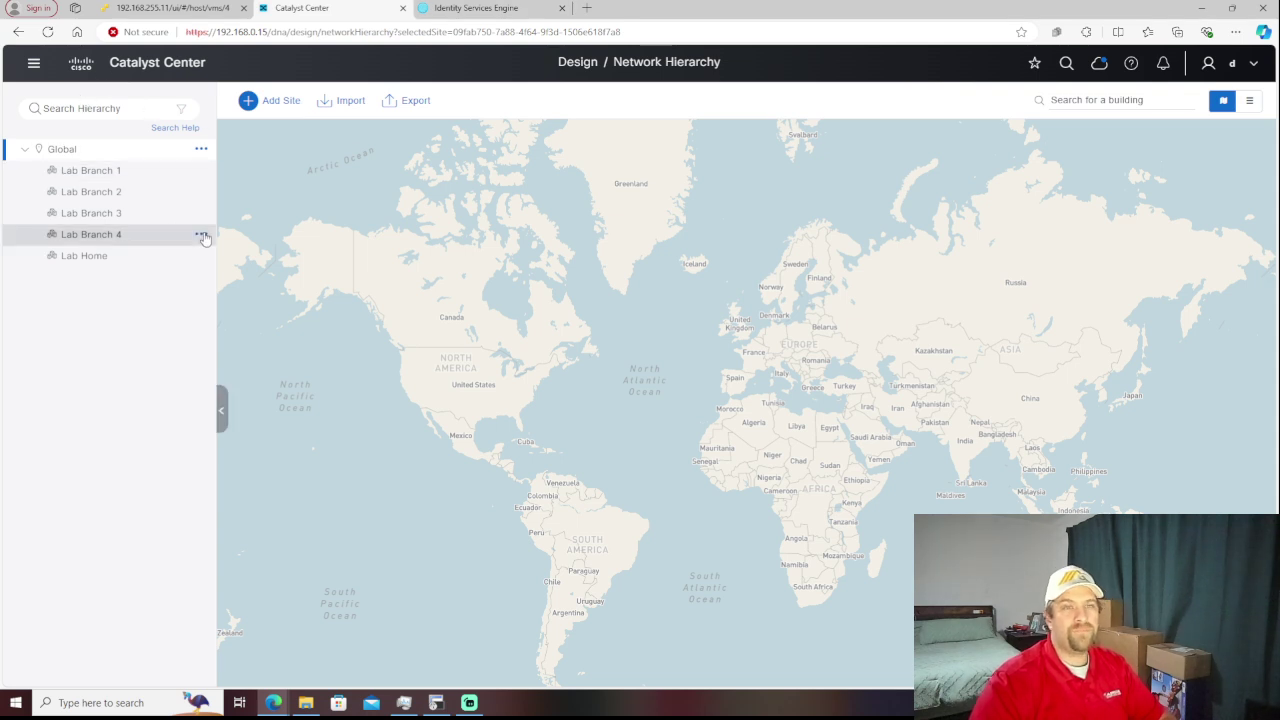
- Start a new building named House inside the Lab Home area
click(201, 234)
click(701, 320)
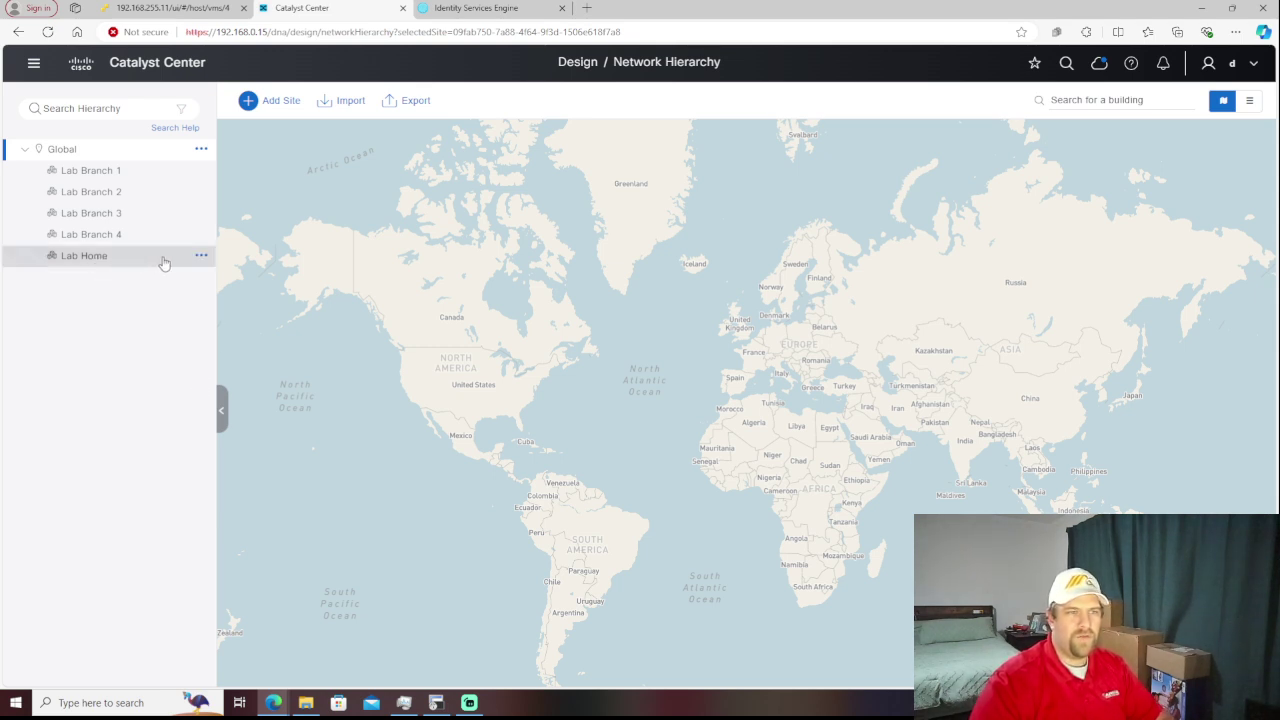
click(201, 256)
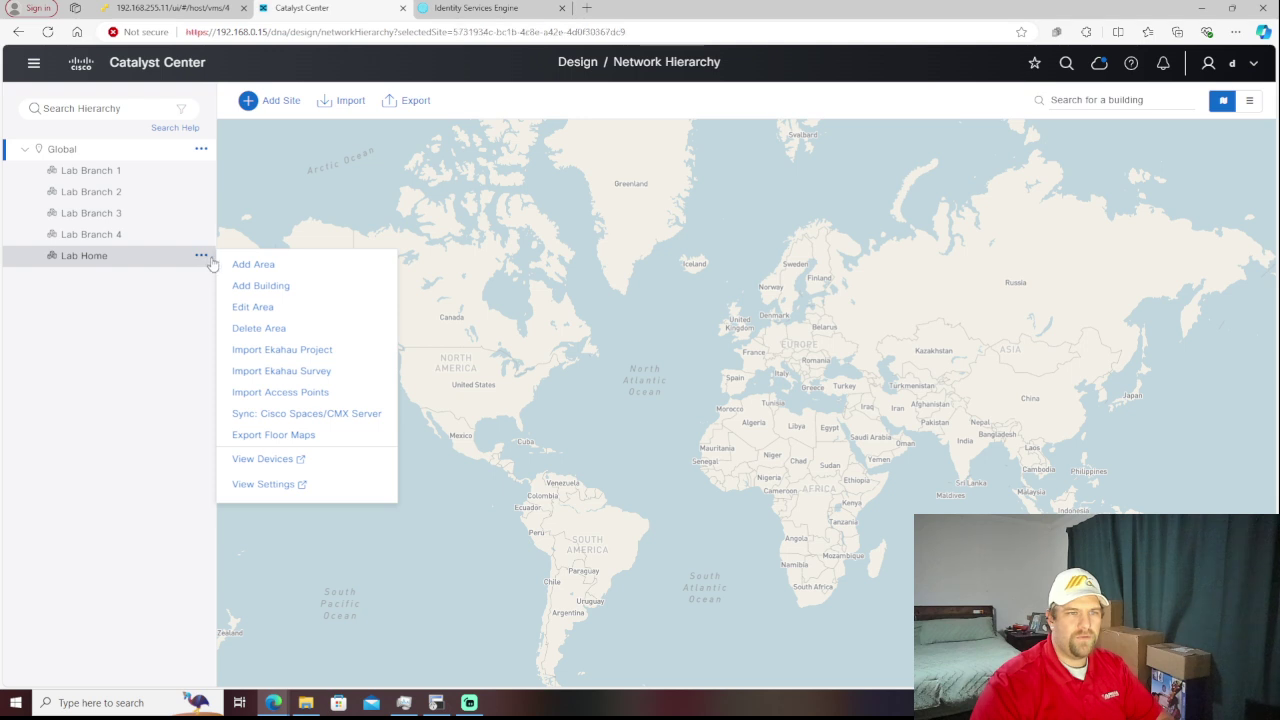
click(202, 257)
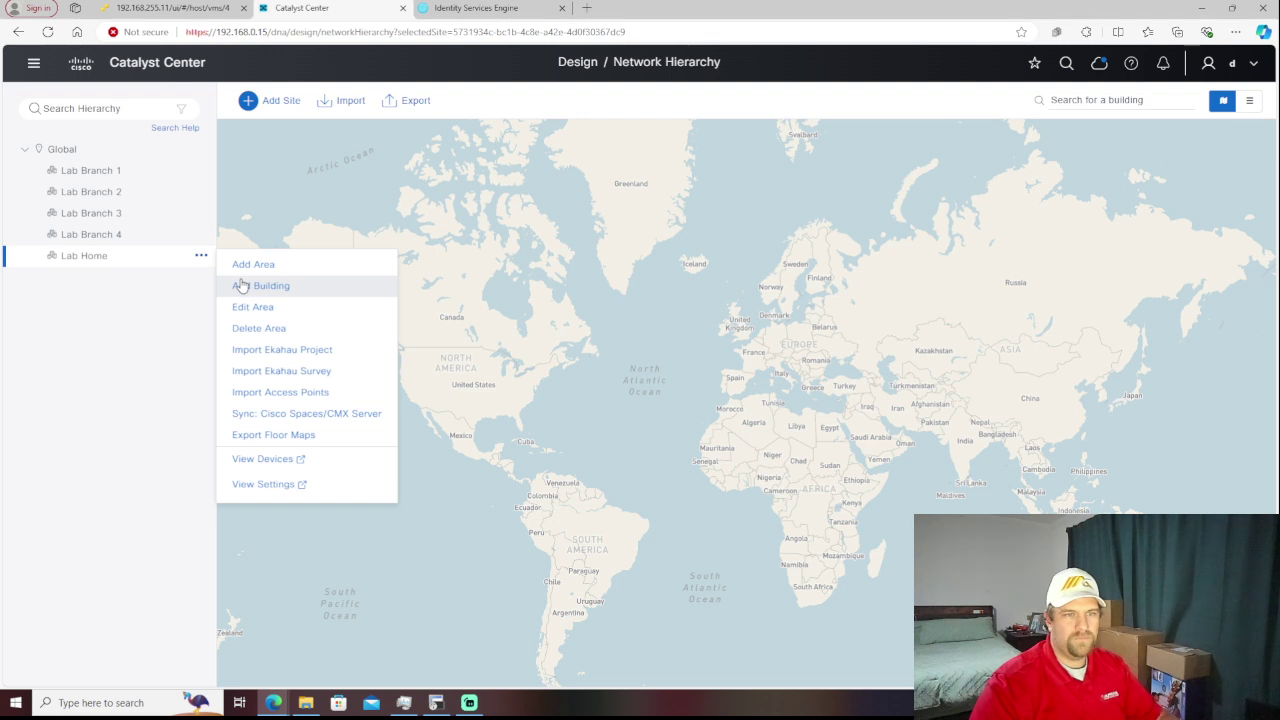
click(241, 286)
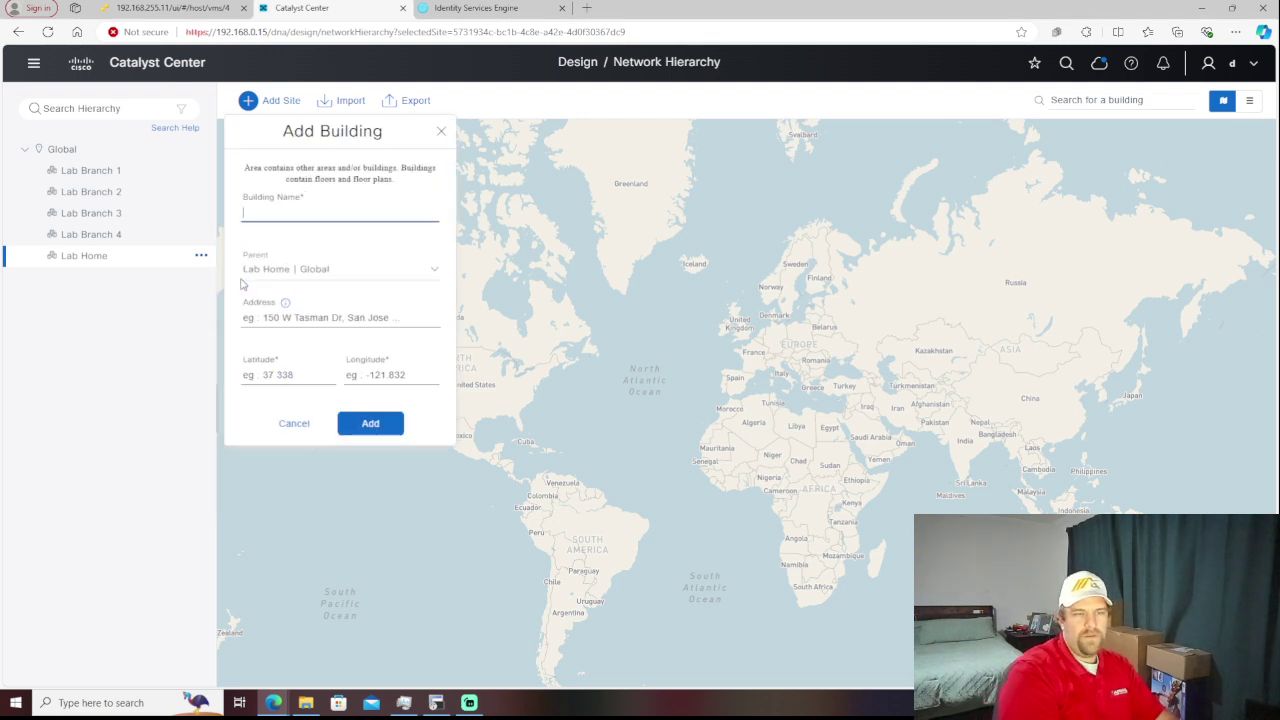
text(House)
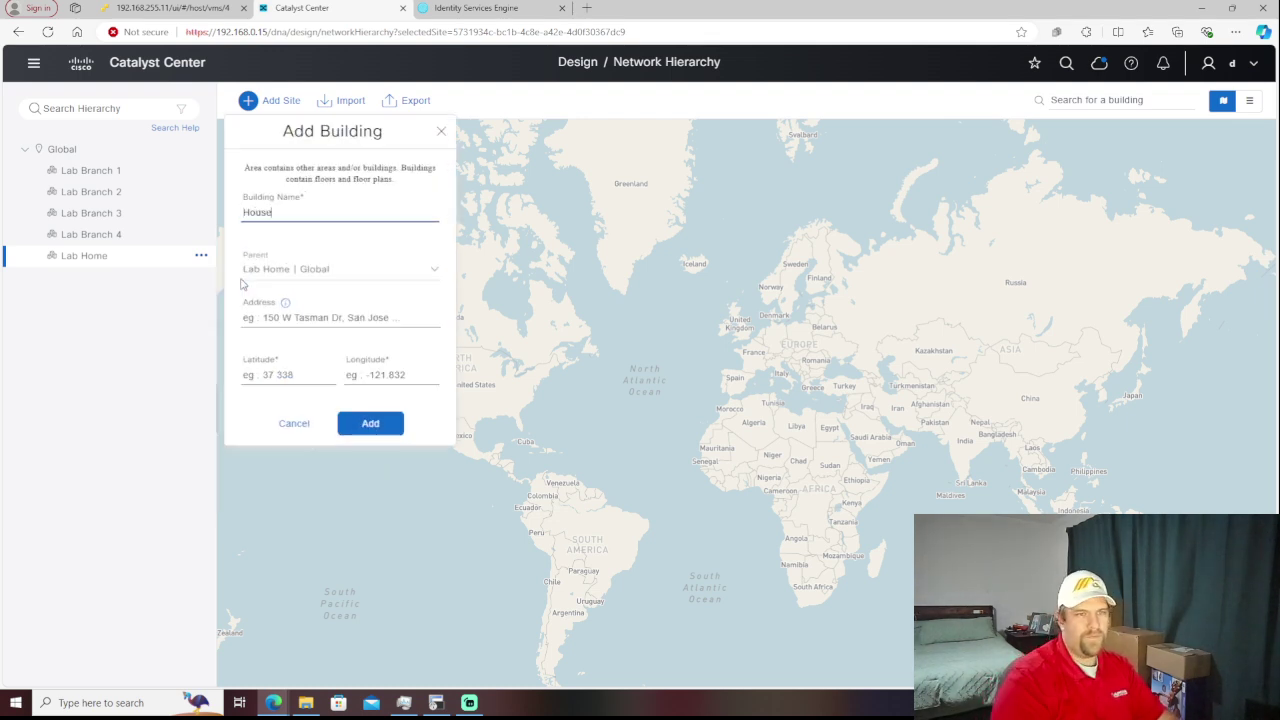
- Leave House's address empty and create it at latitude -1, longitude -1
click(320, 317)
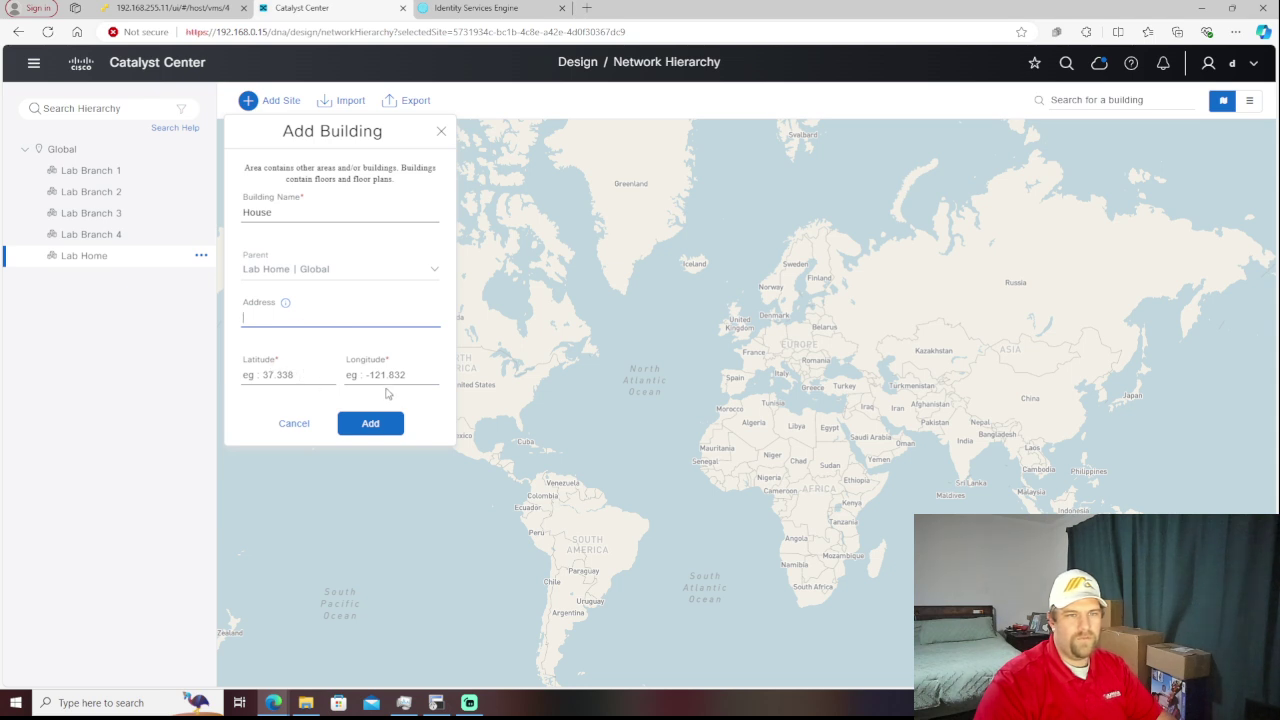
click(371, 269)
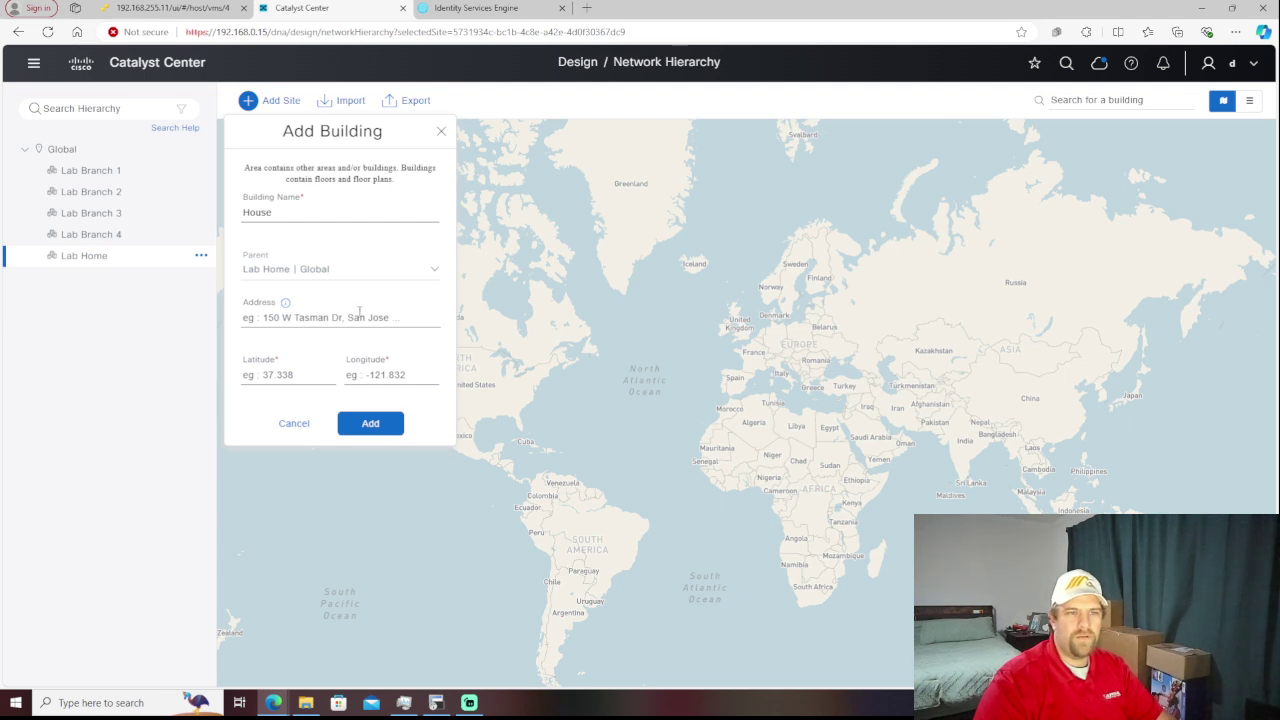
click(369, 421)
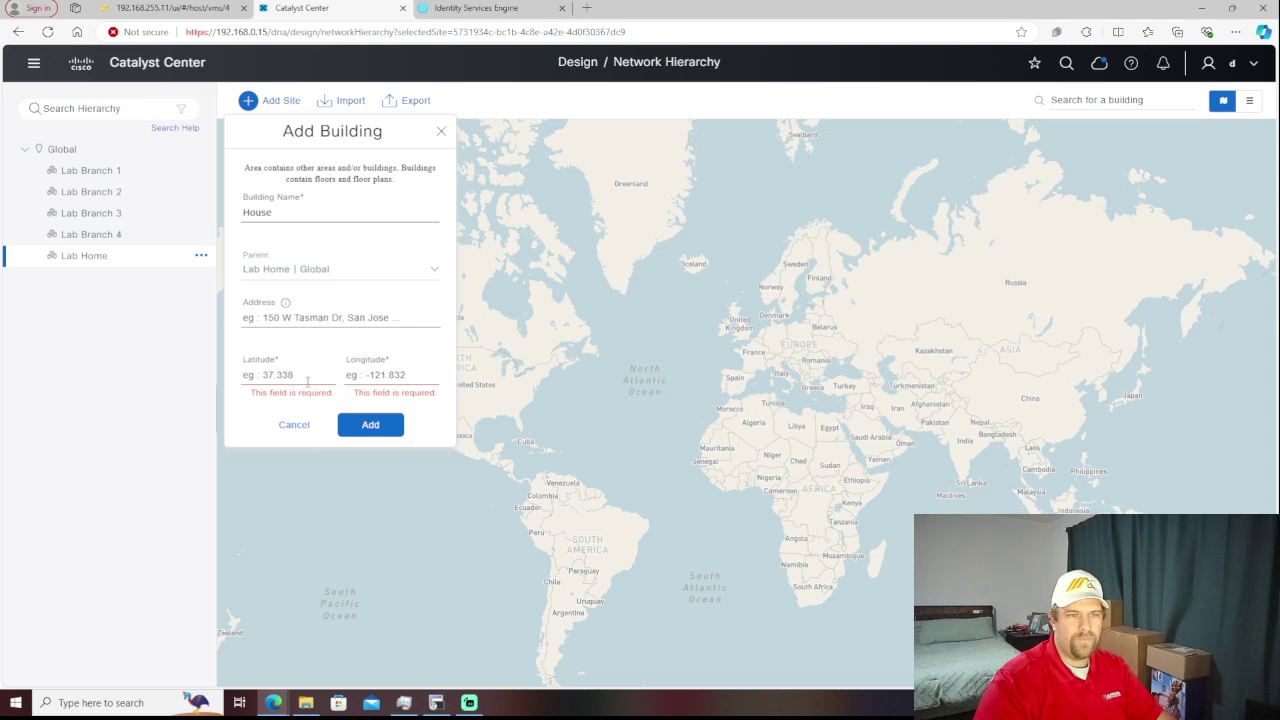
click(307, 381)
text(-1)
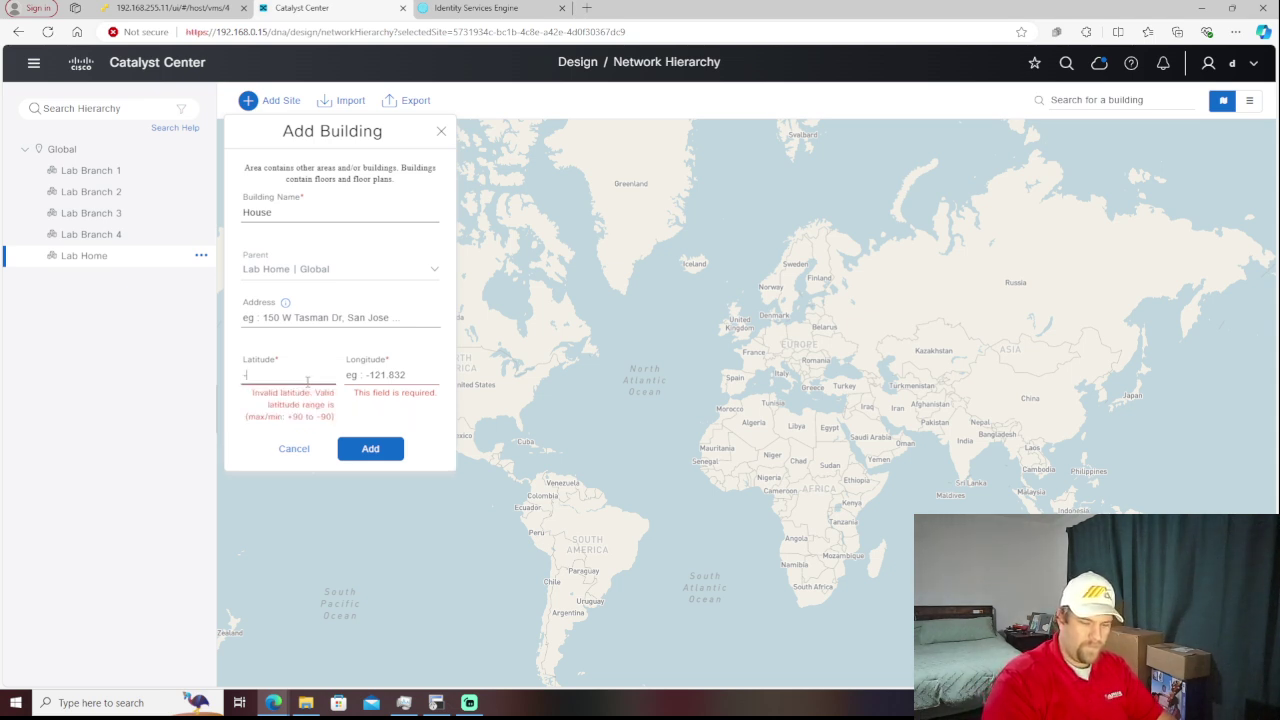
key(Tab)
text(-1)
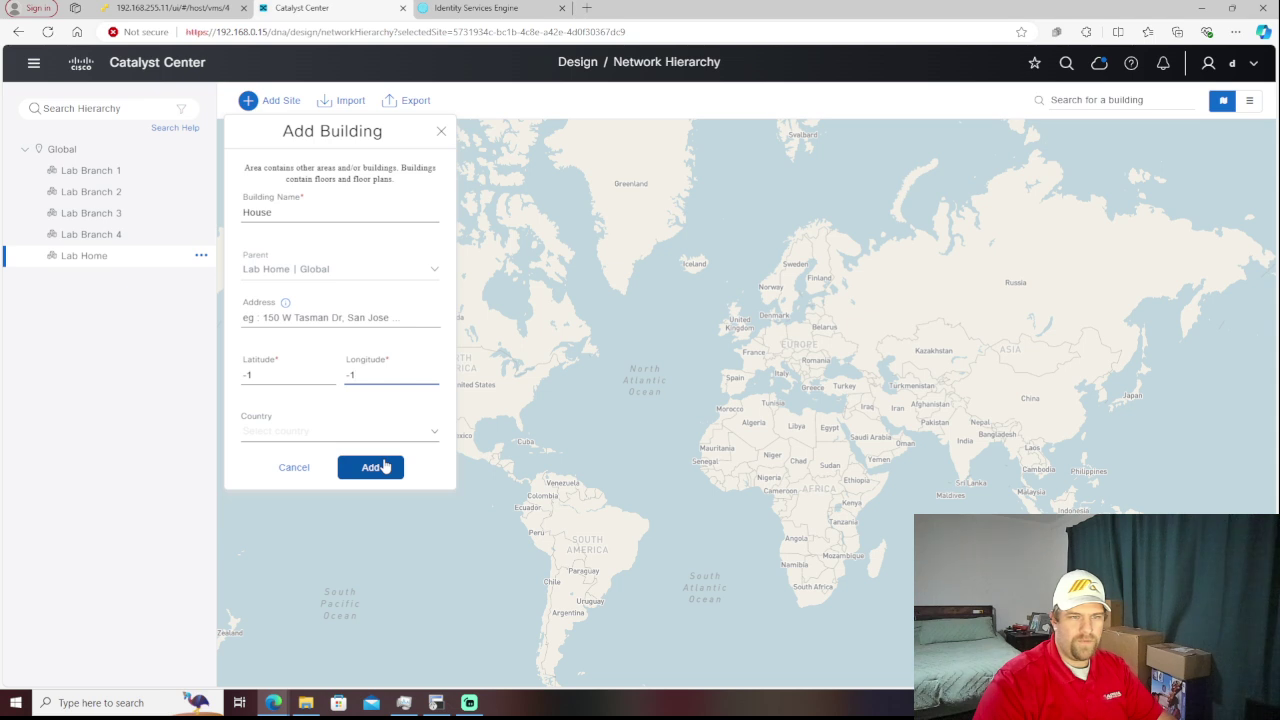
click(384, 467)
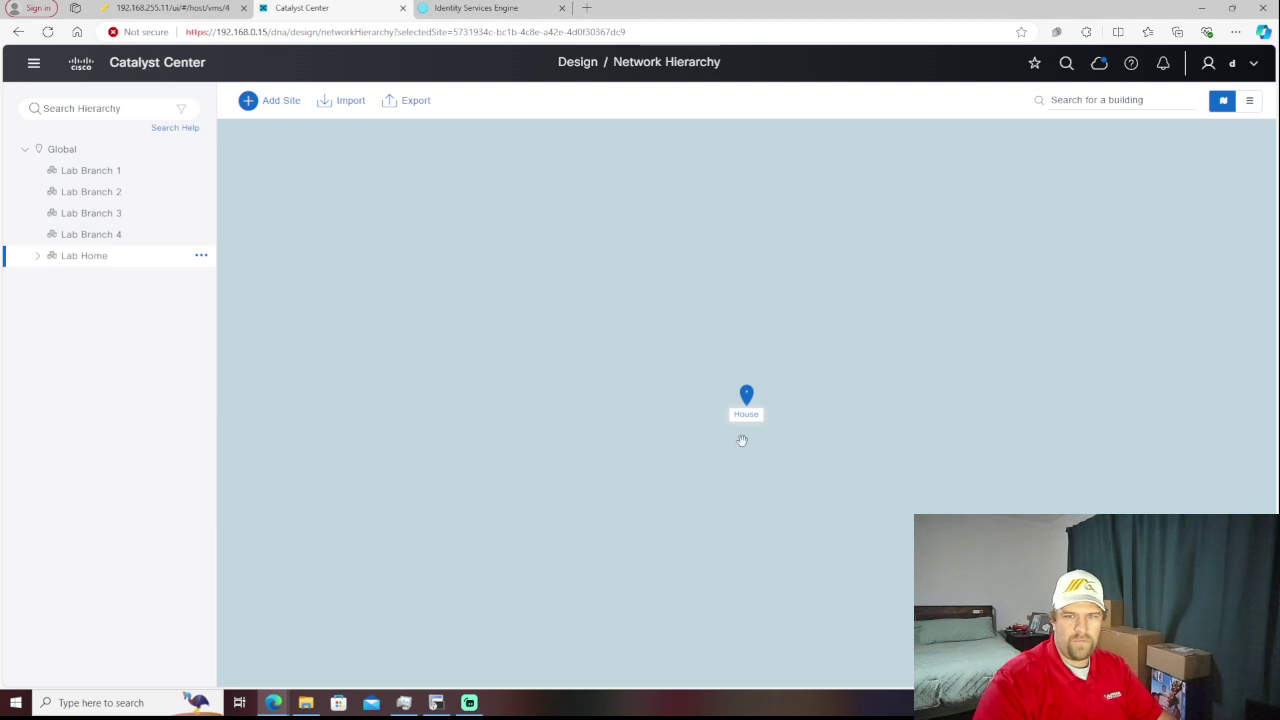
scroll(742, 441, down, 2)
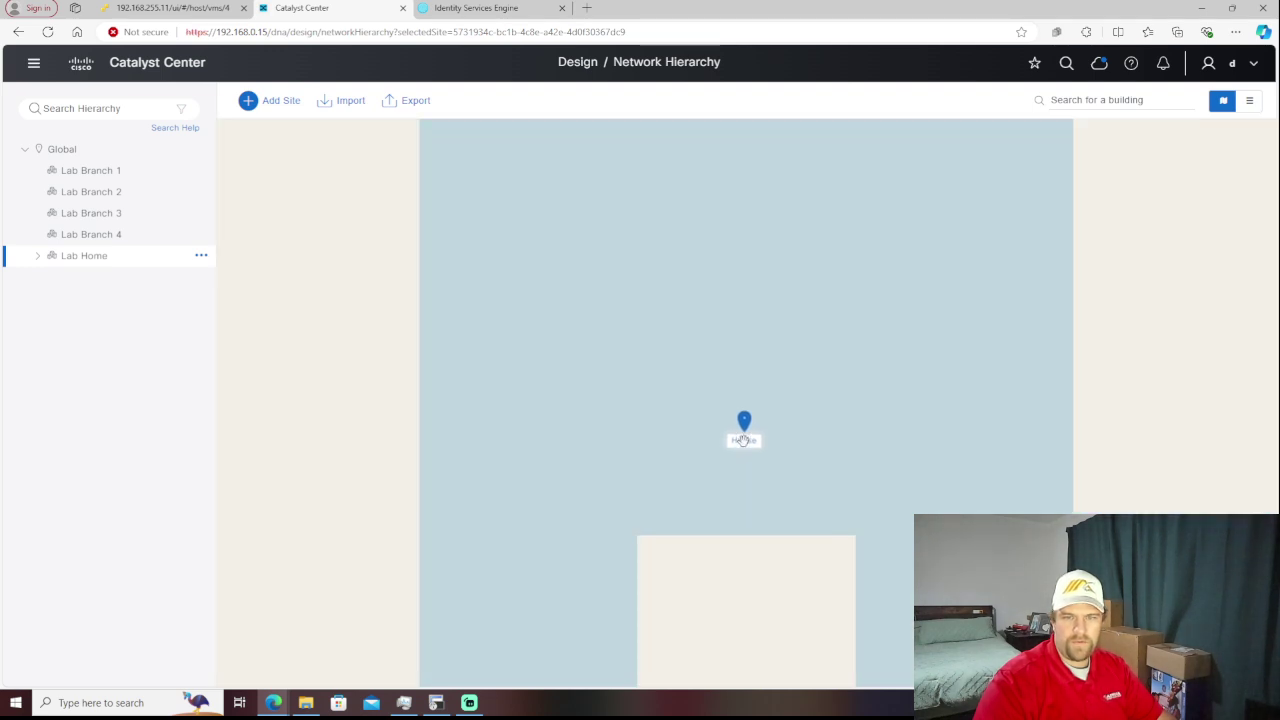
scroll(745, 448, up, 2)
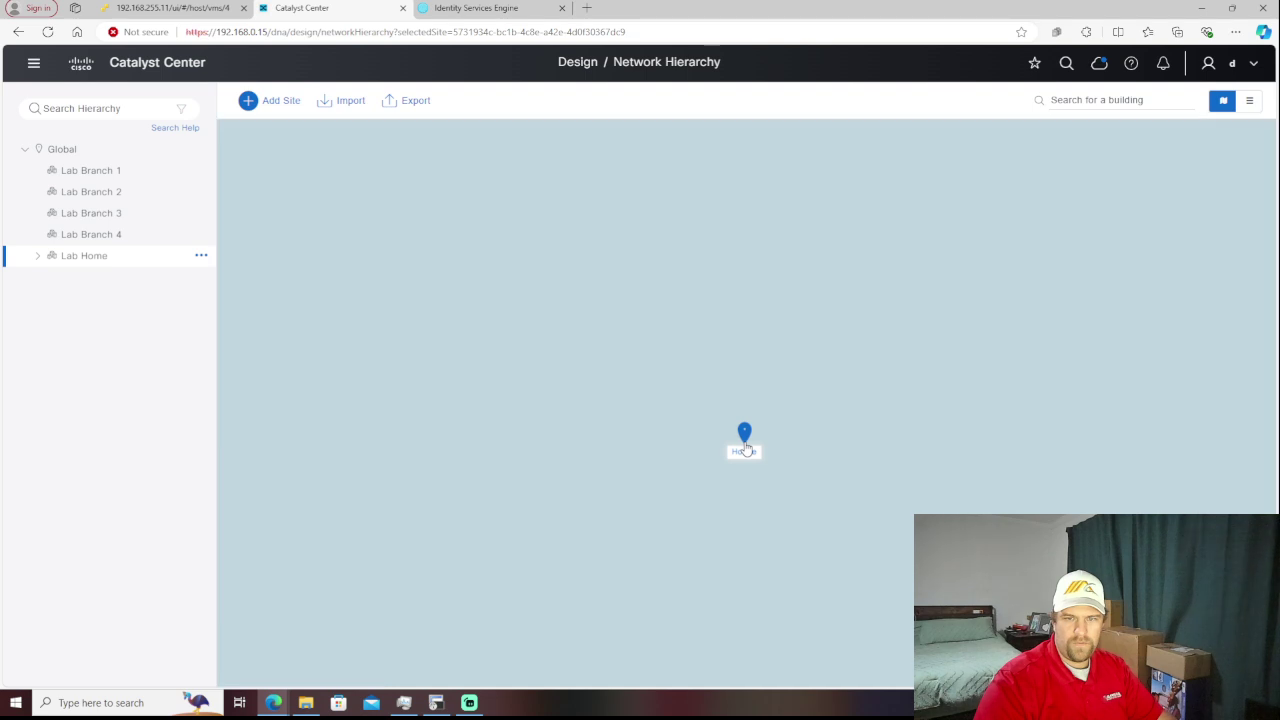
scroll(745, 448, down, 2)
scroll(745, 448, down, 2)
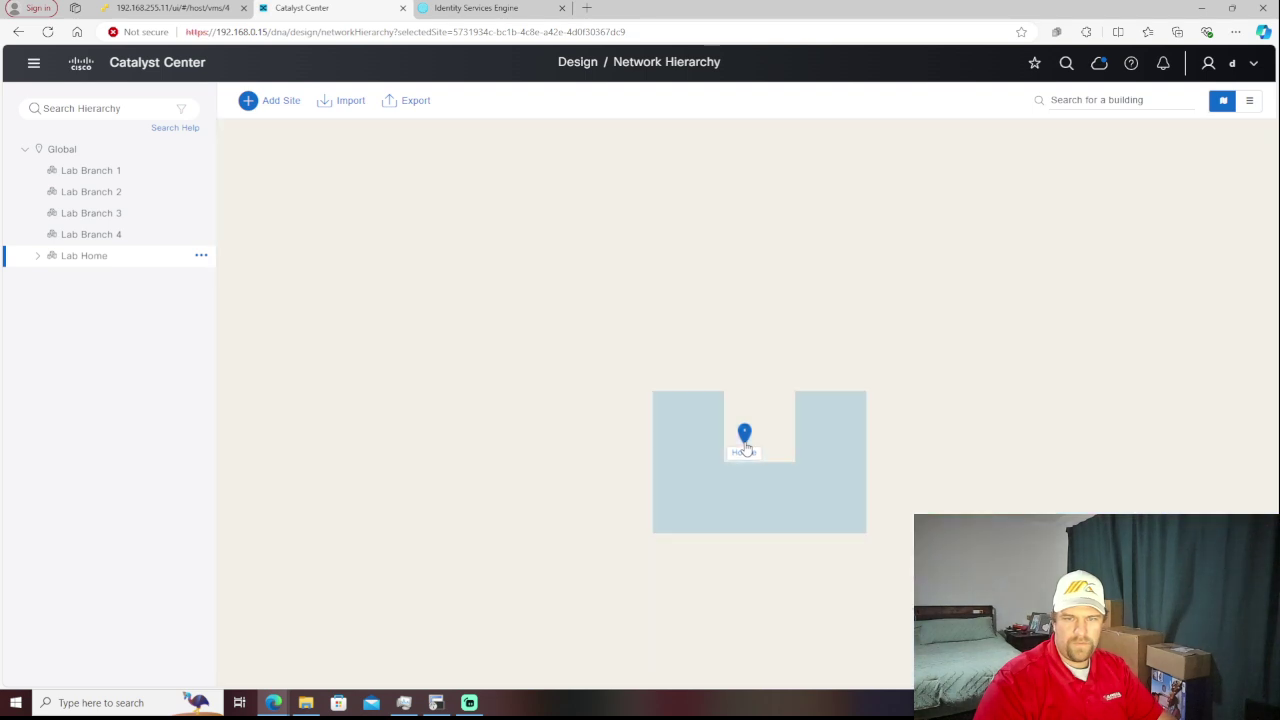
scroll(745, 448, down, 3)
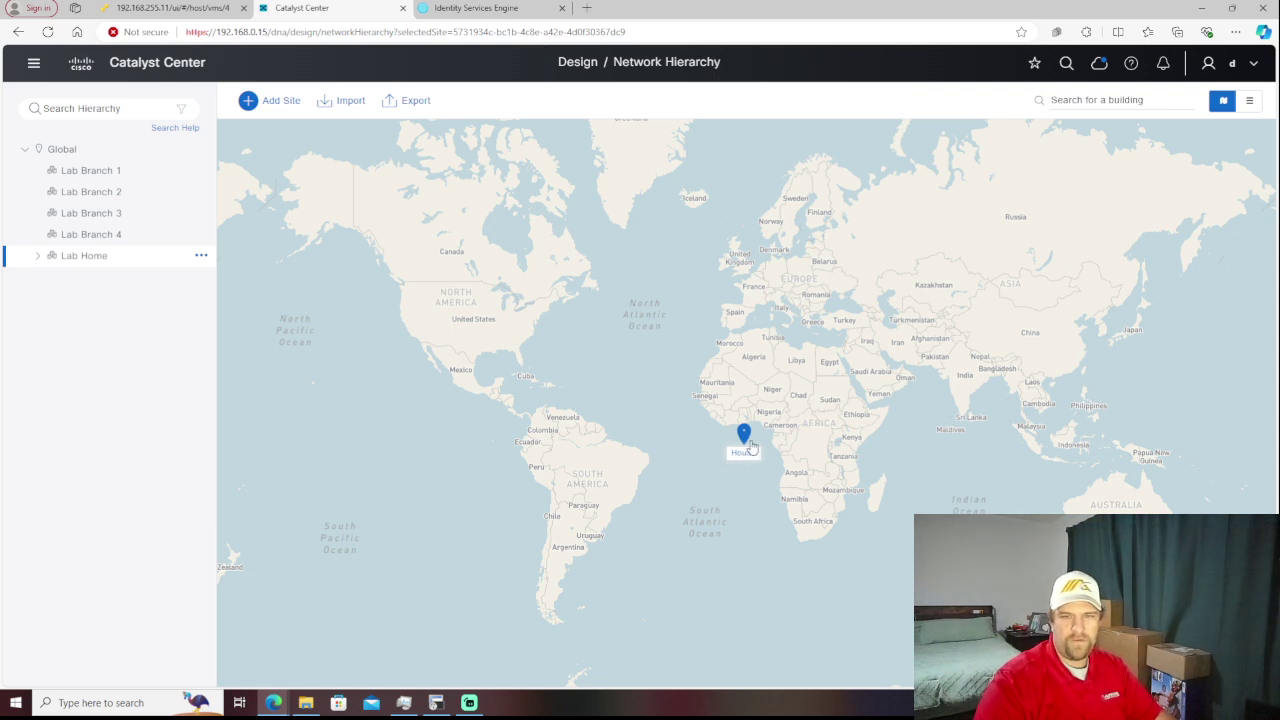
scroll(743, 440, up, 2)
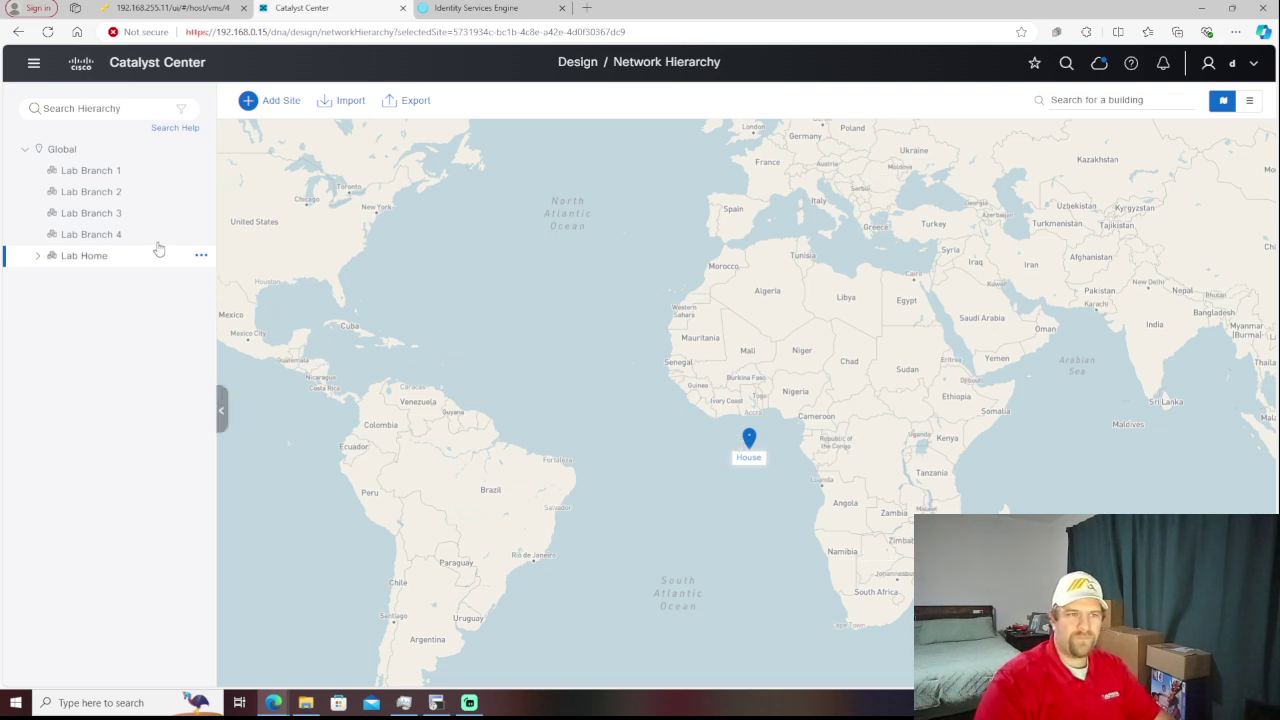
- Create building LB1 inside Lab Branch 1 at latitude -2, longitude -2
click(197, 236)
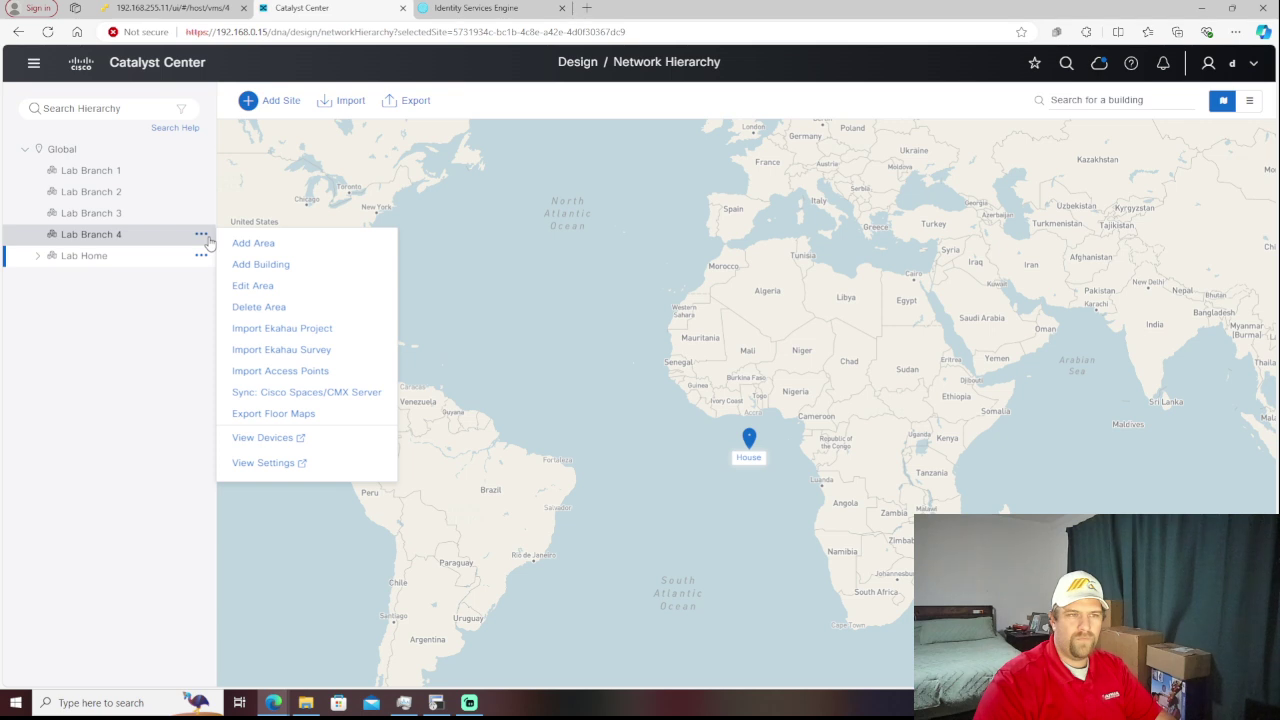
click(198, 172)
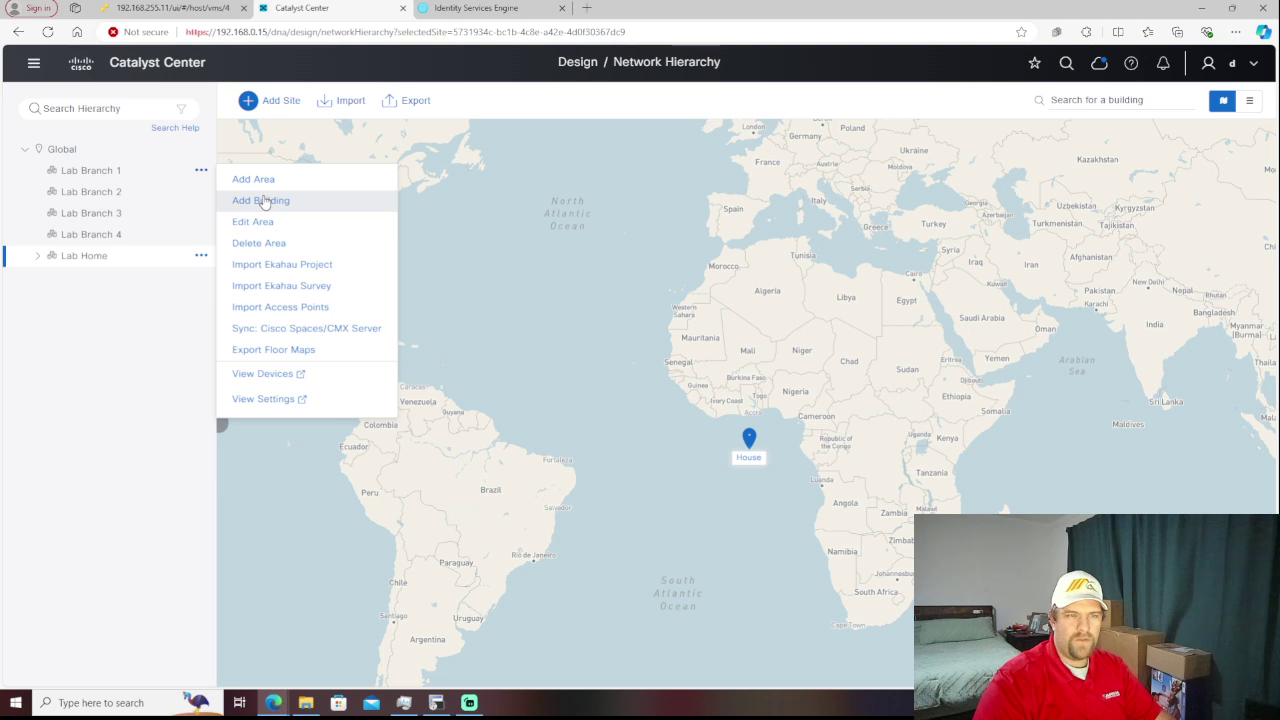
click(263, 200)
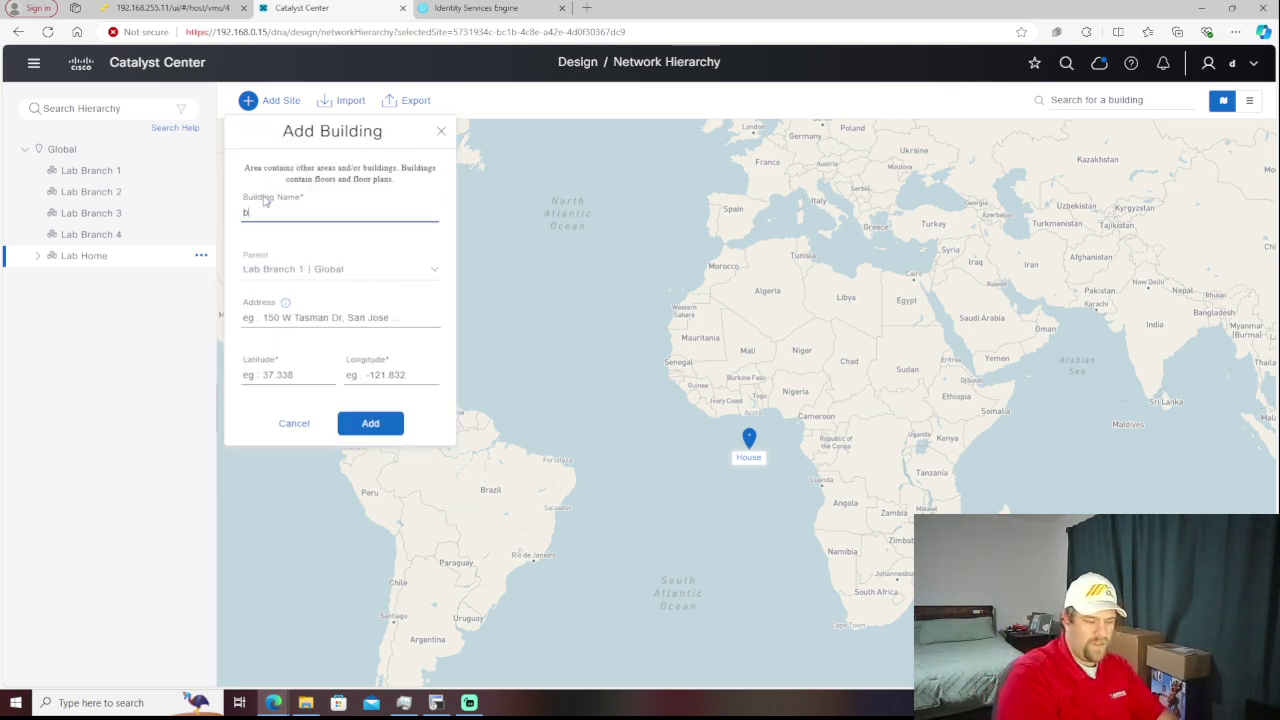
key(BackSpace)
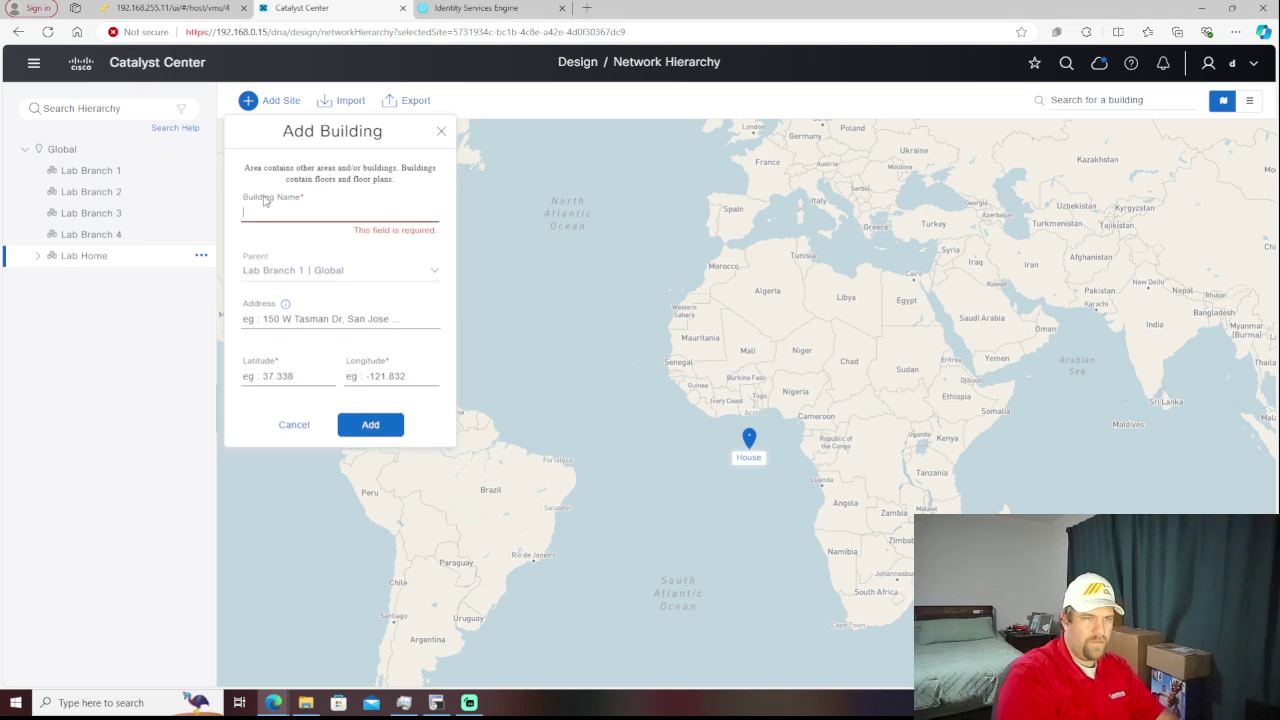
text(LB1)
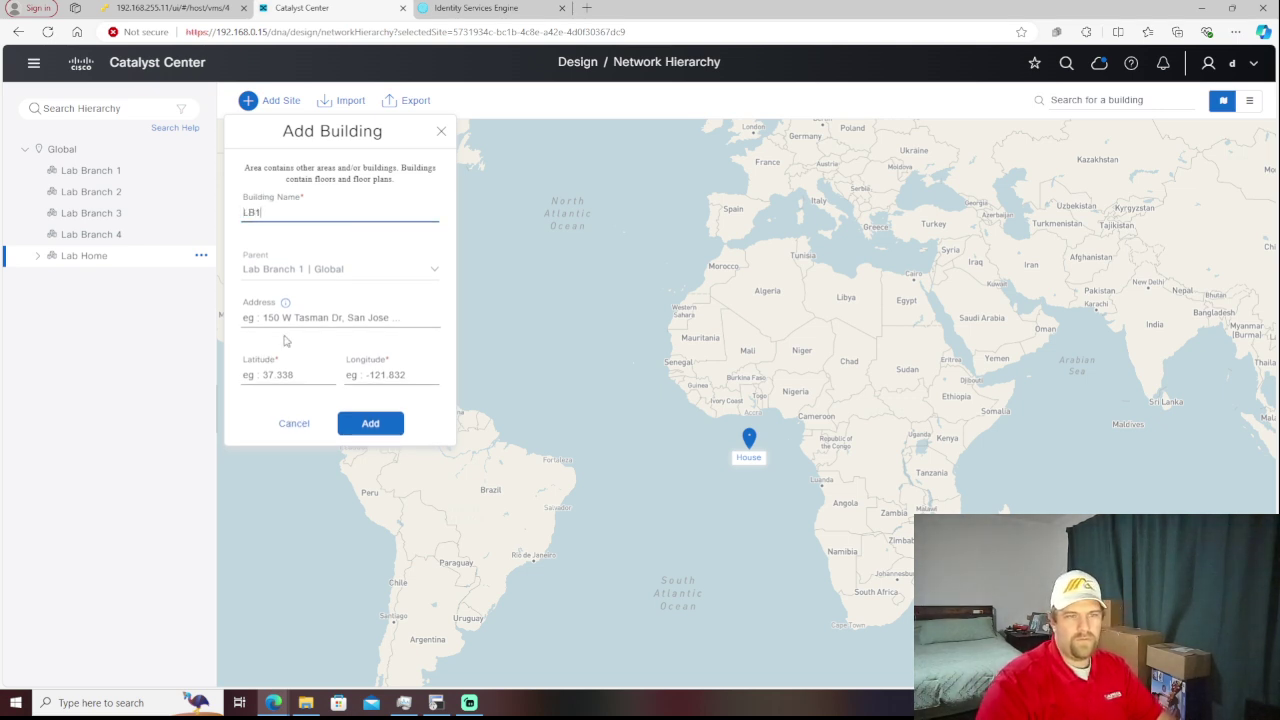
click(288, 370)
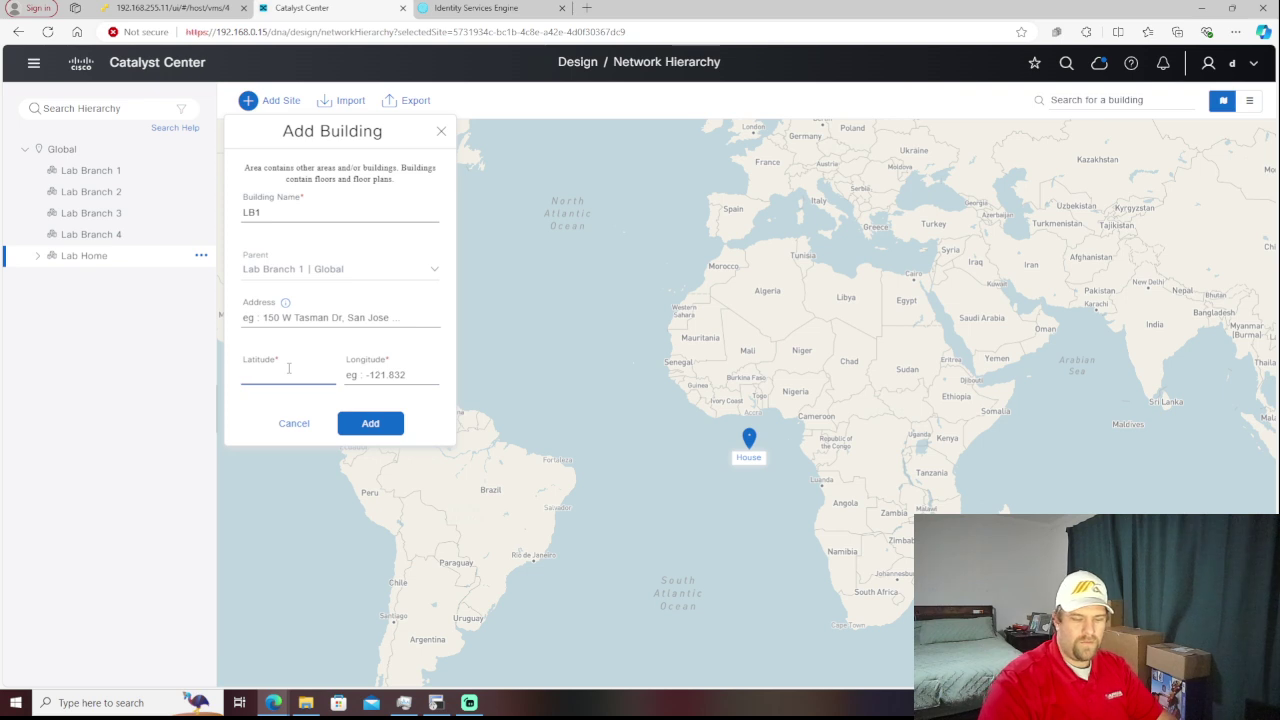
text(-2)
key(Tab)
text(-2)
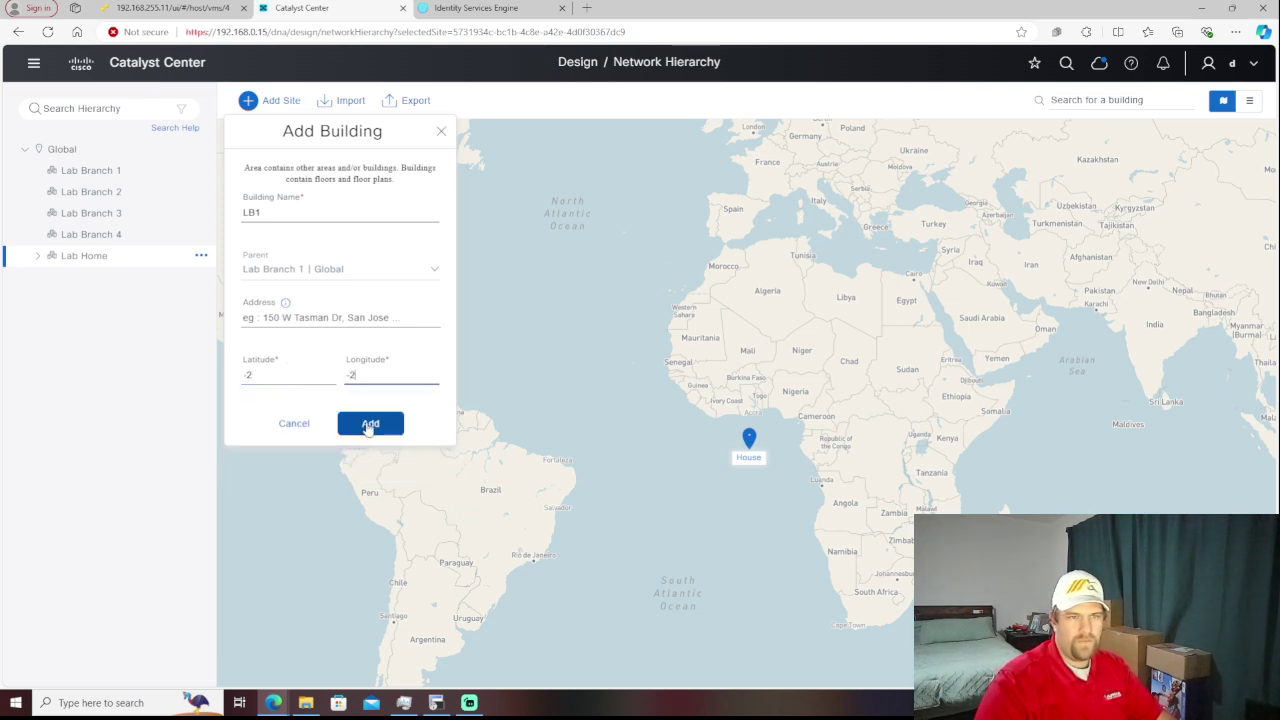
click(370, 424)
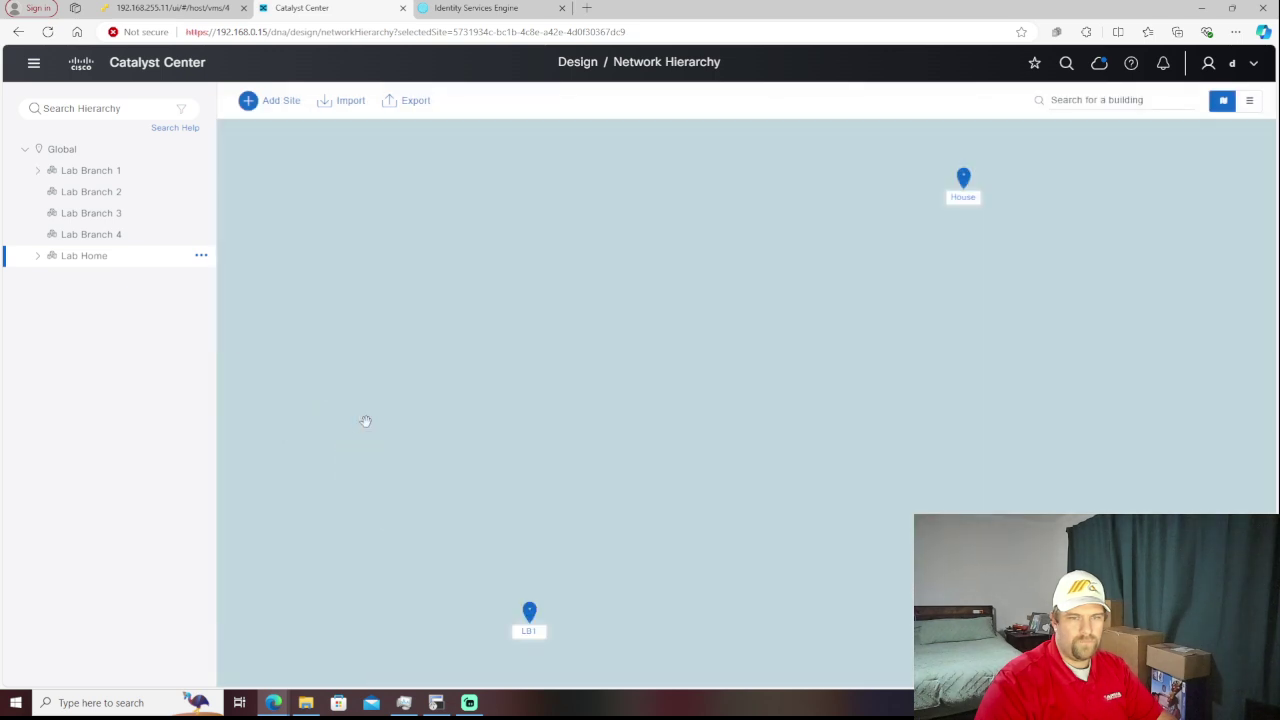
- Create building LB2 inside Lab Branch 2 with latitude -3 and longitude -3
click(201, 192)
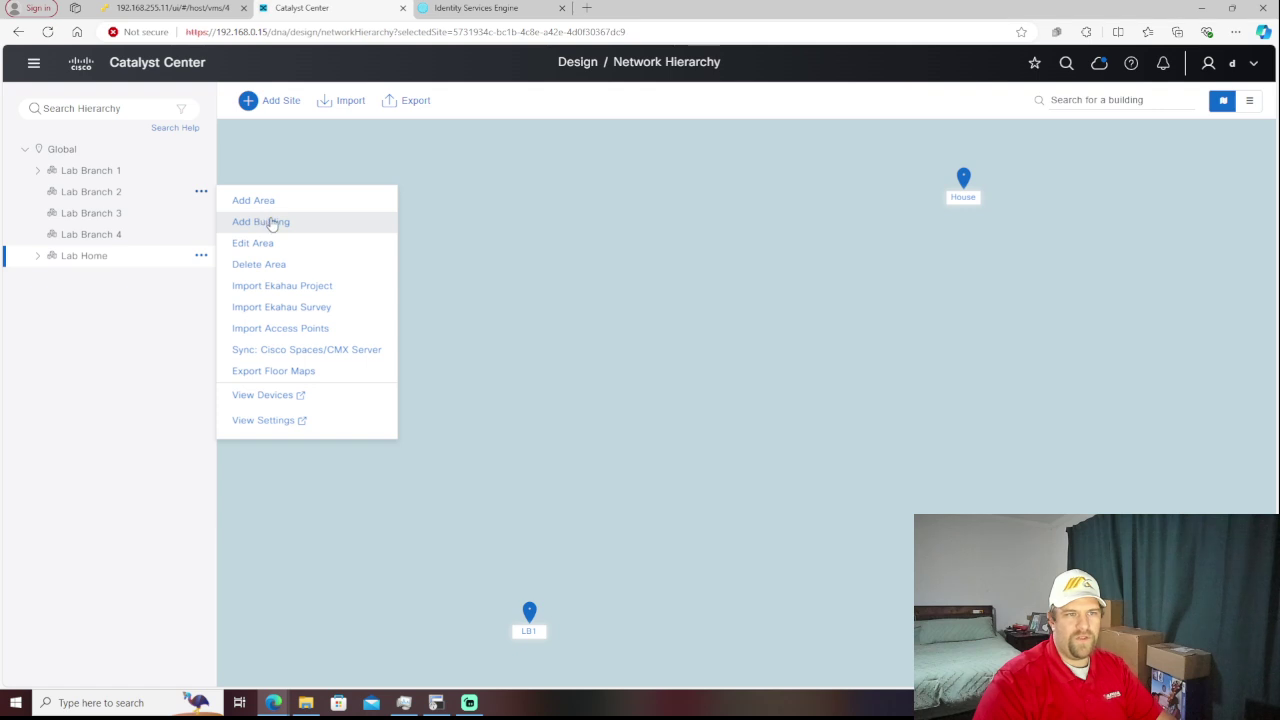
click(272, 224)
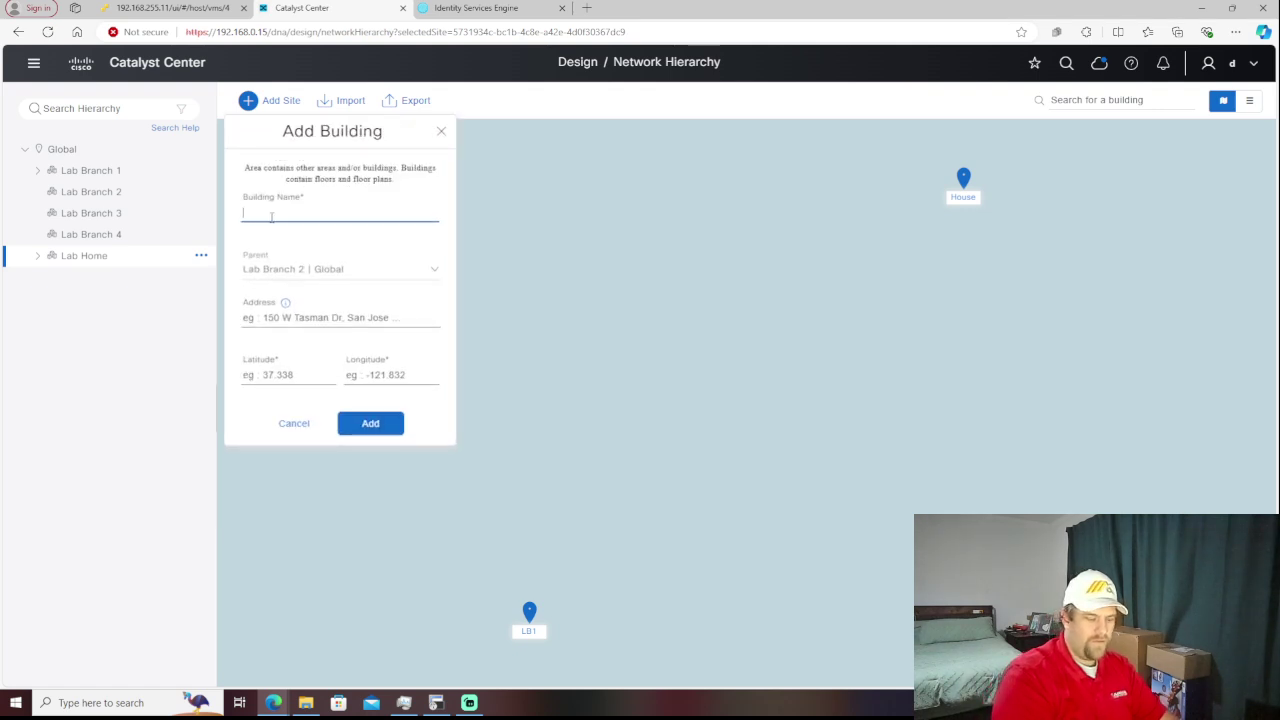
text(LB)
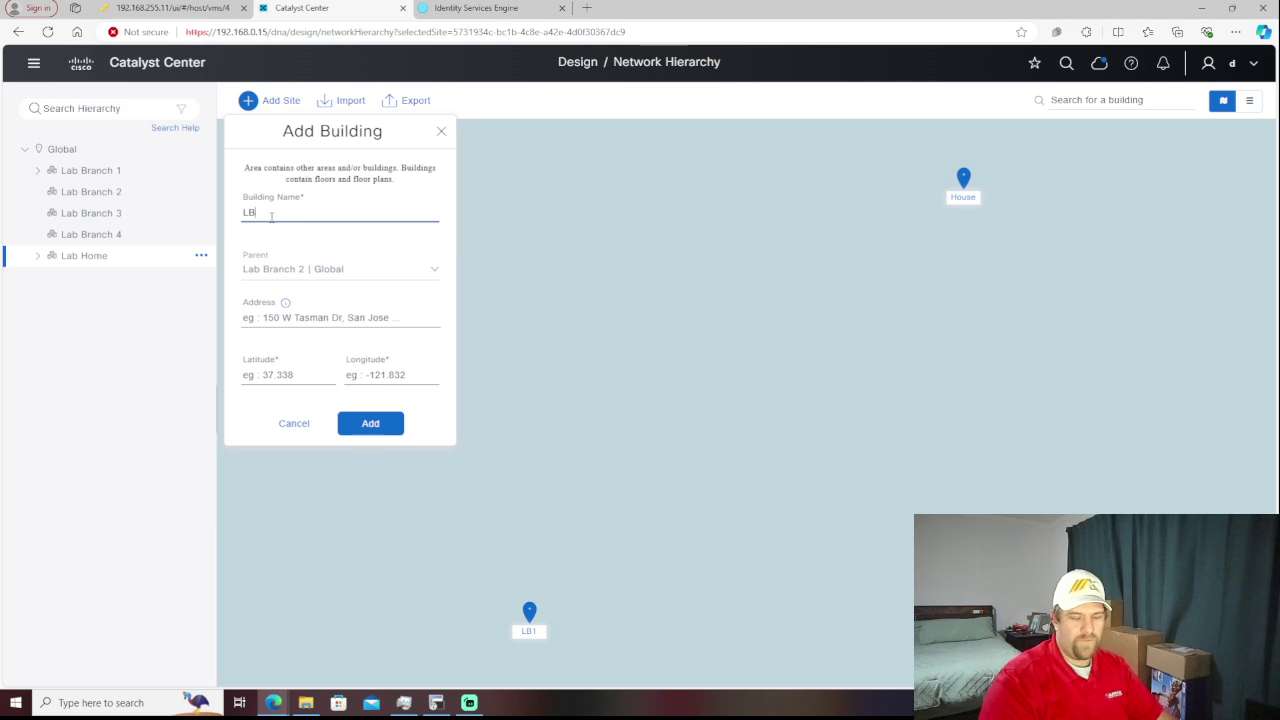
text(2)
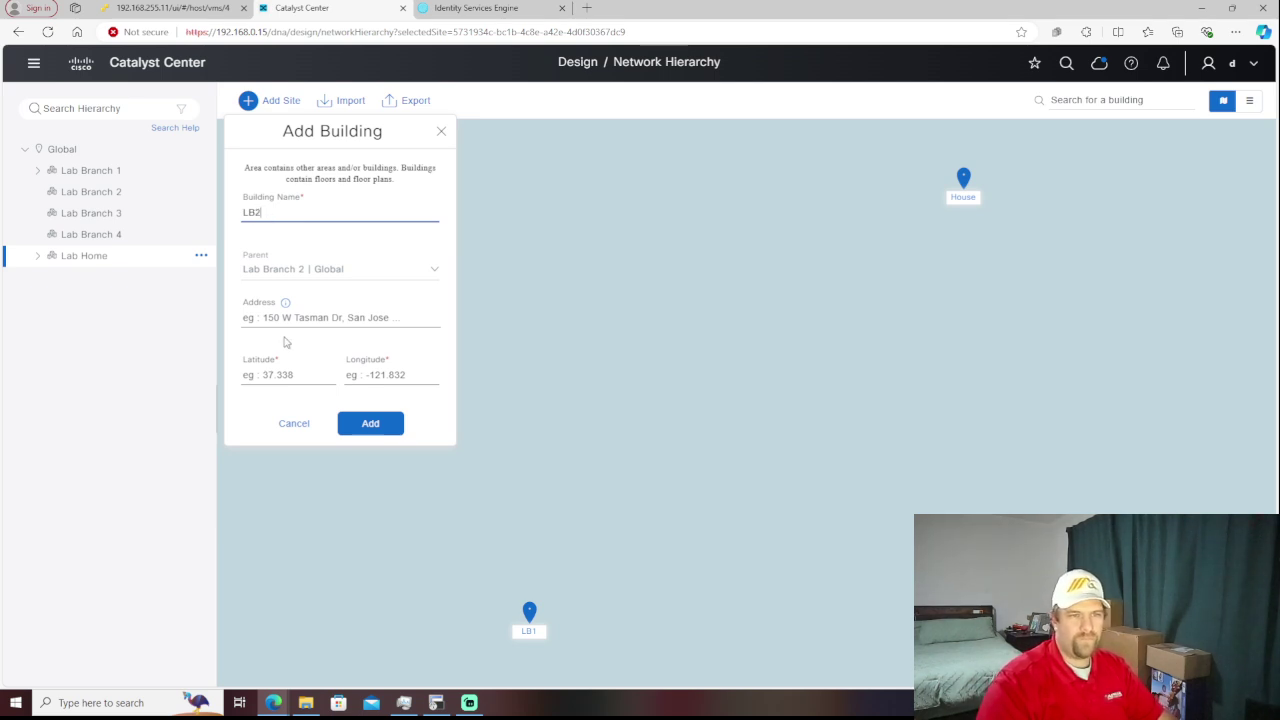
click(296, 372)
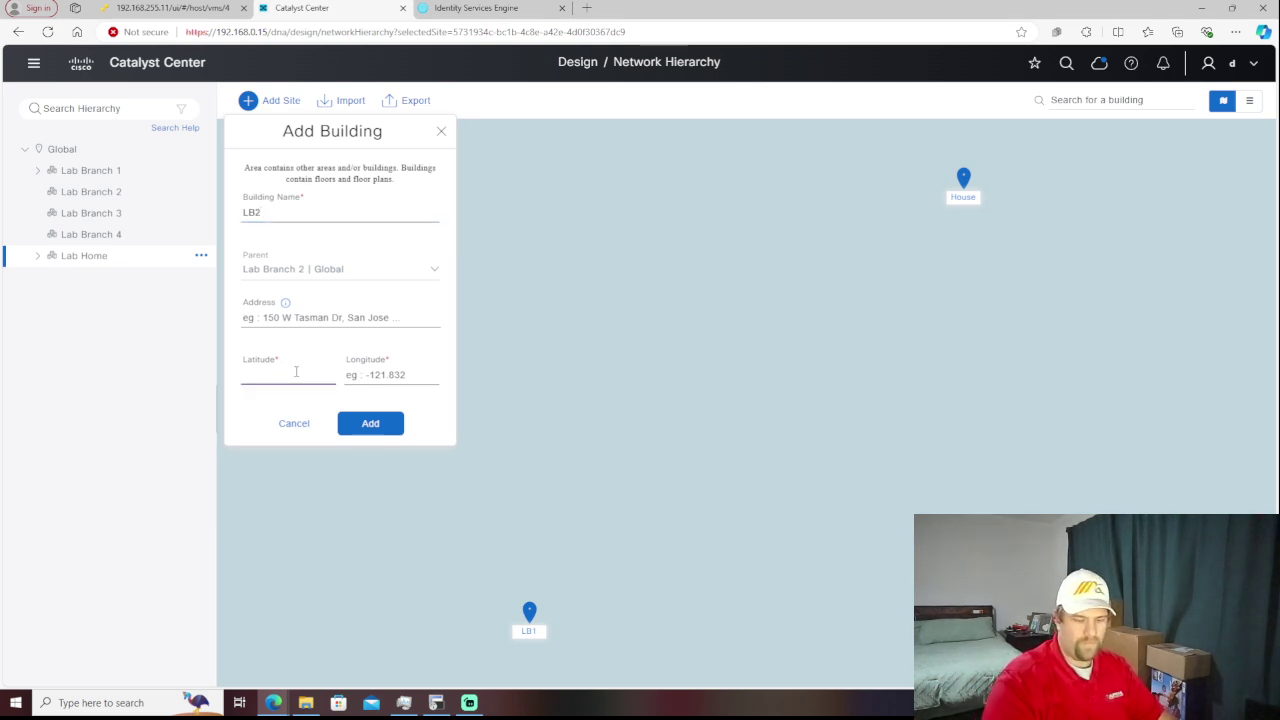
text(-3)
key(Tab)
text(-3)
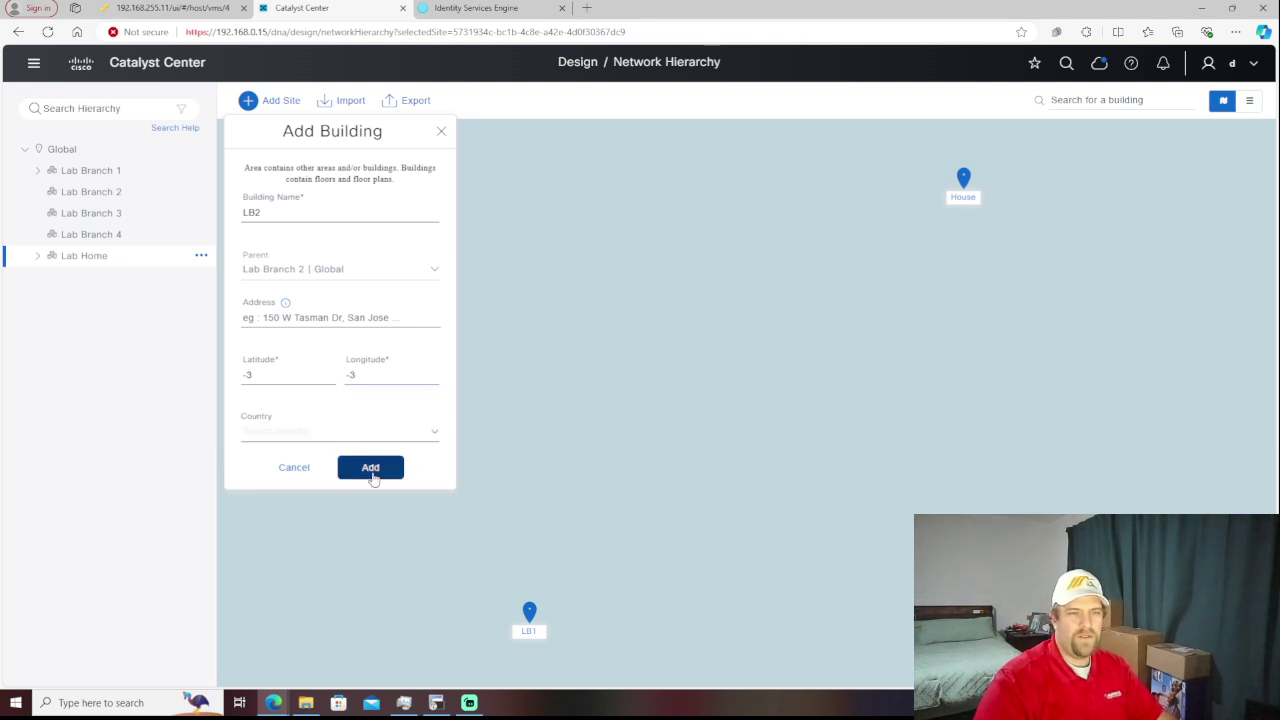
click(372, 477)
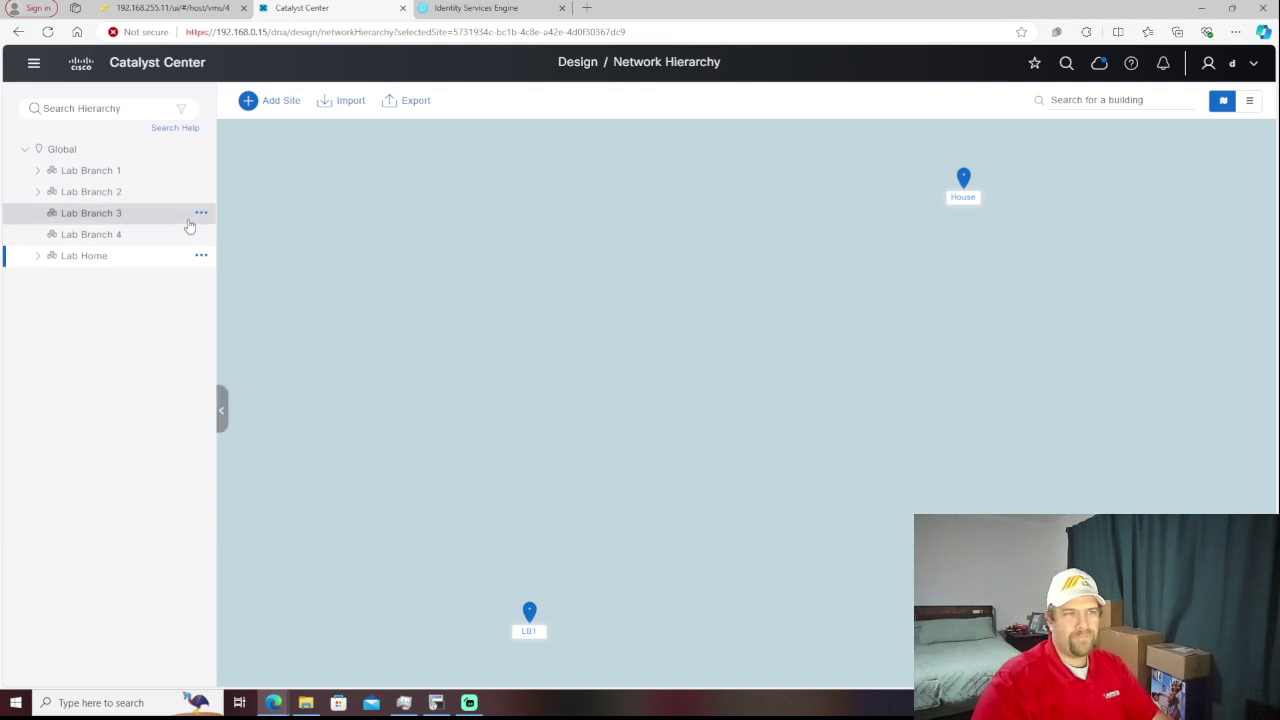
- Create building LB3 inside Lab Branch 3 with latitude -4 and longitude -4
click(201, 215)
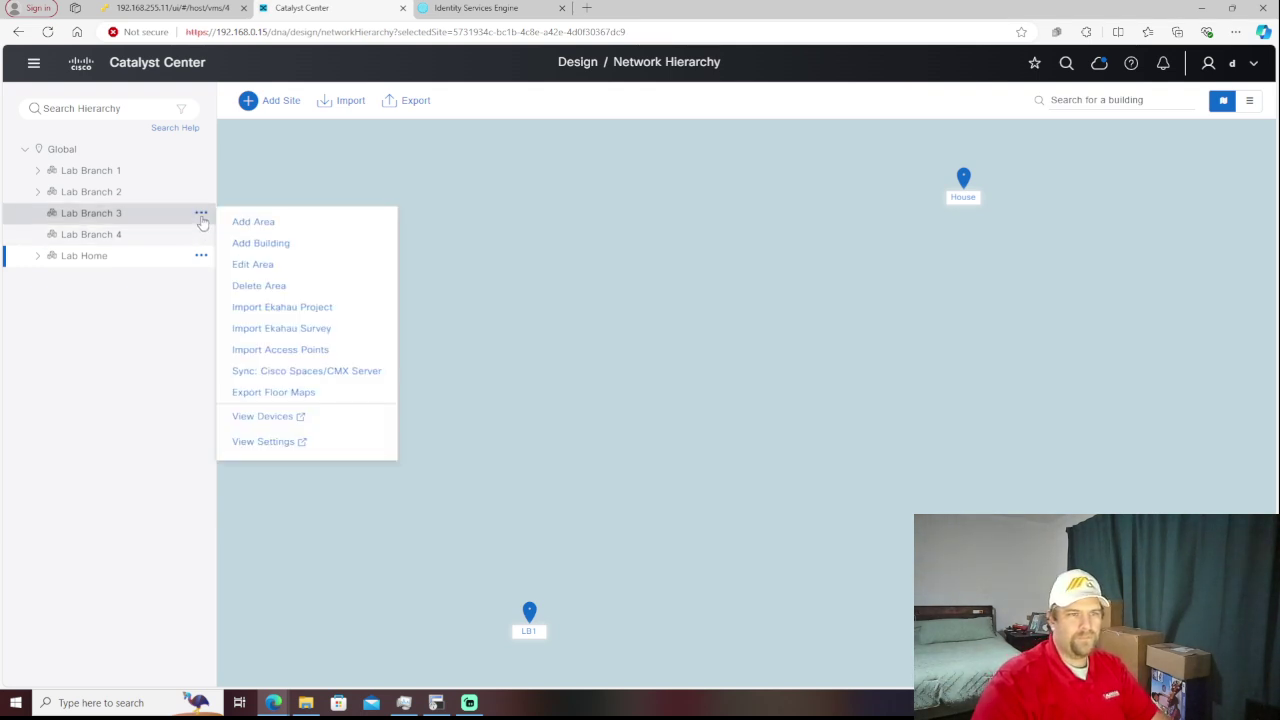
click(260, 243)
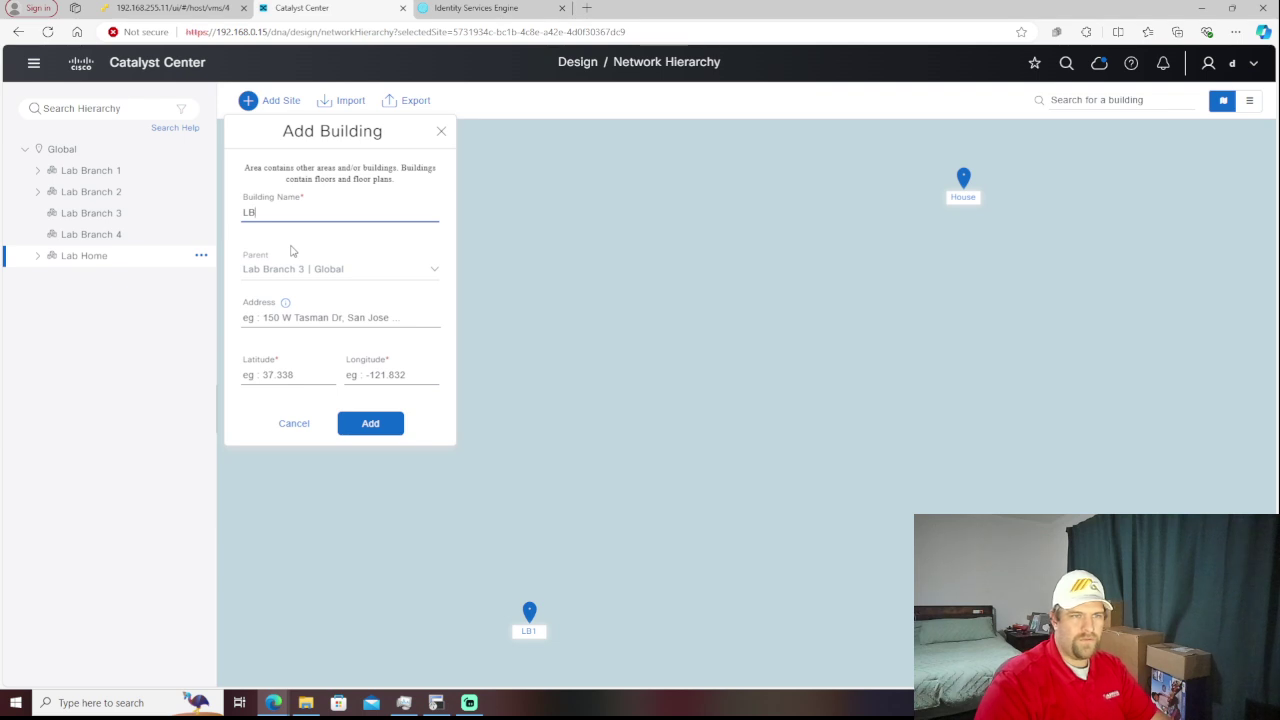
text(3)
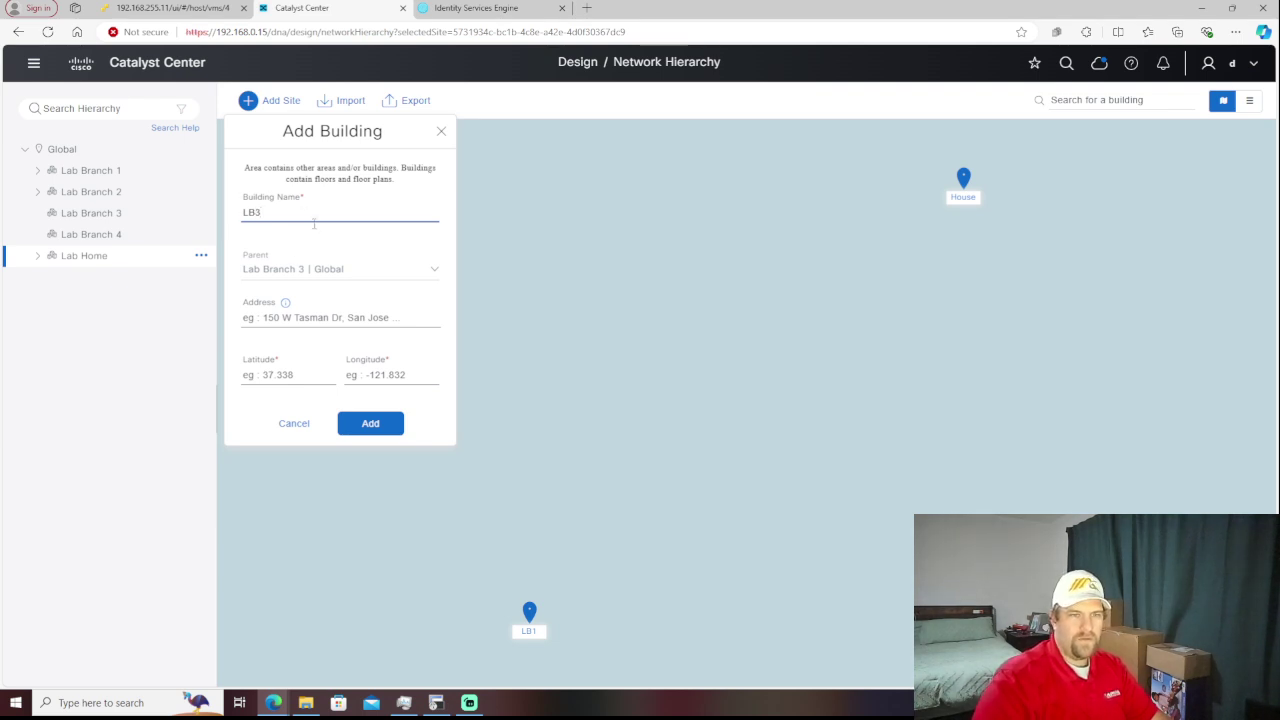
click(326, 376)
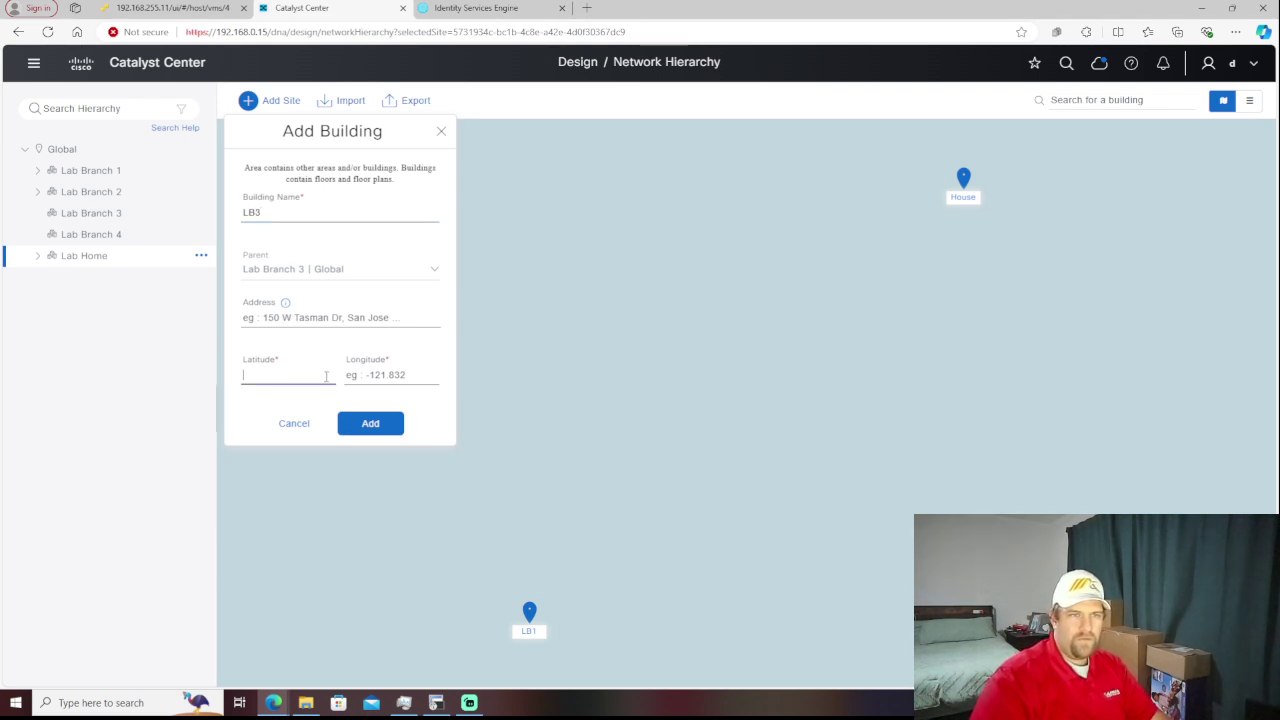
text(-4)
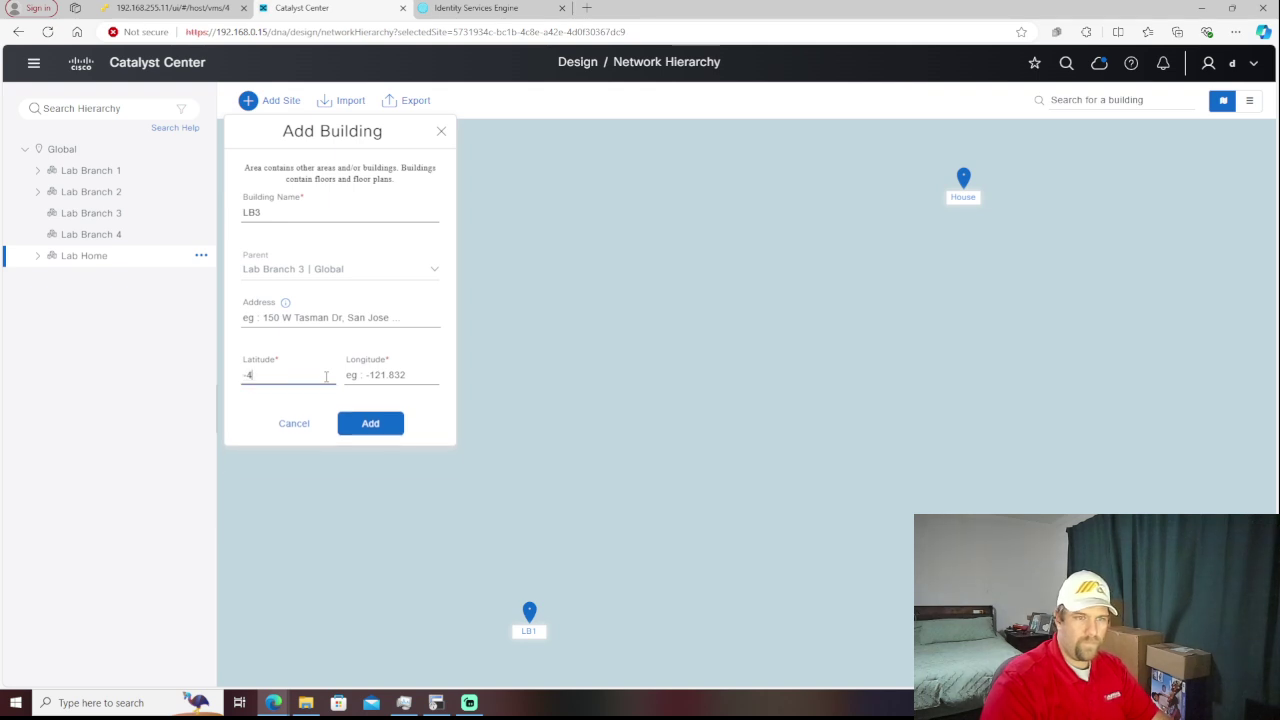
key(Tab)
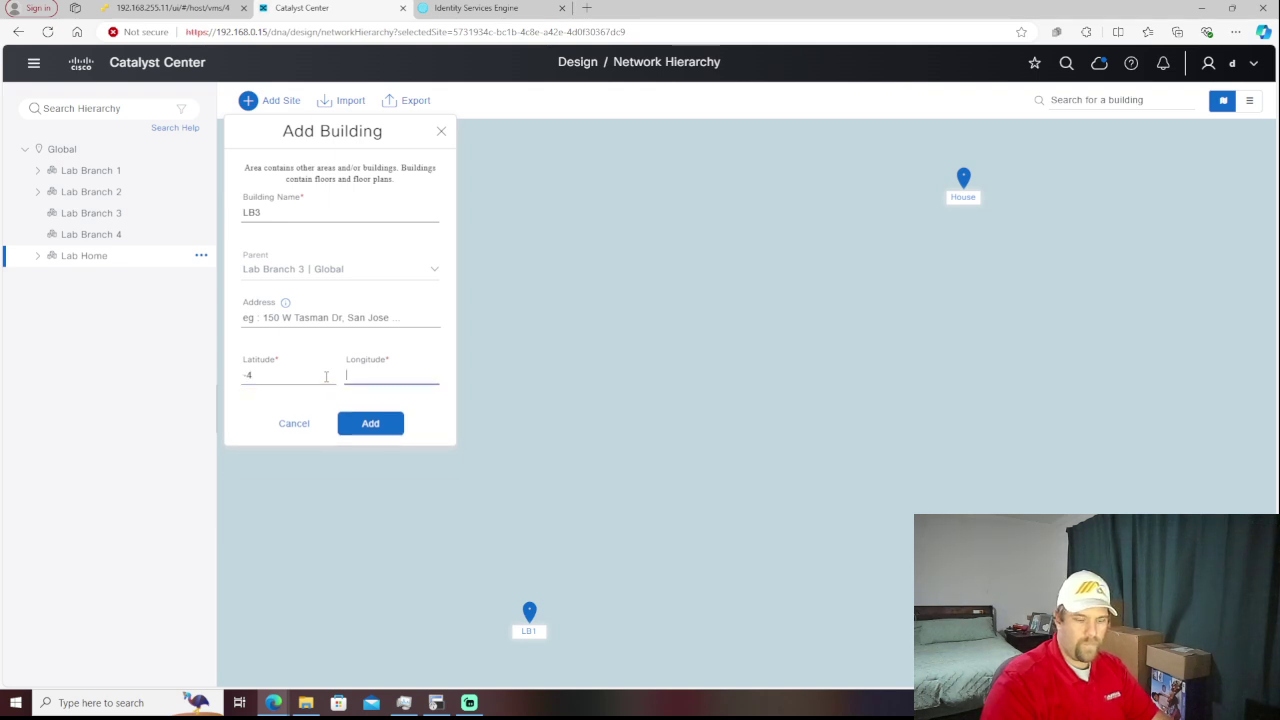
text(-4)
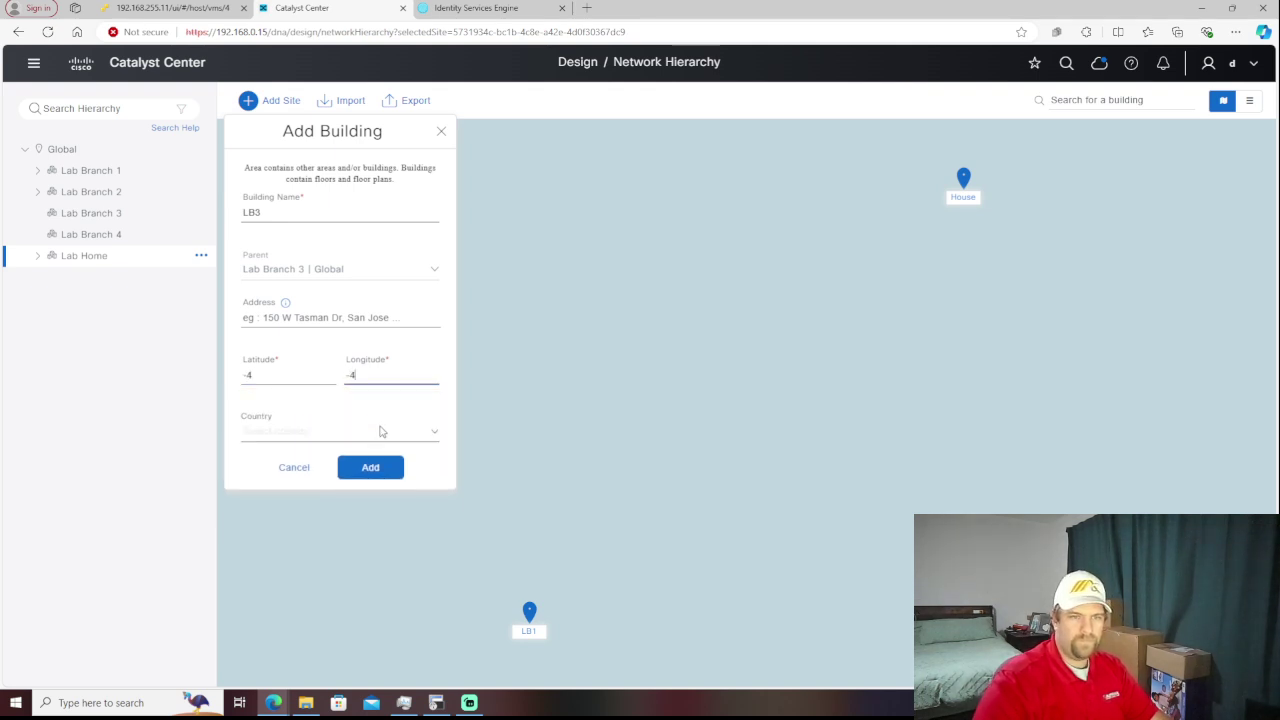
click(381, 465)
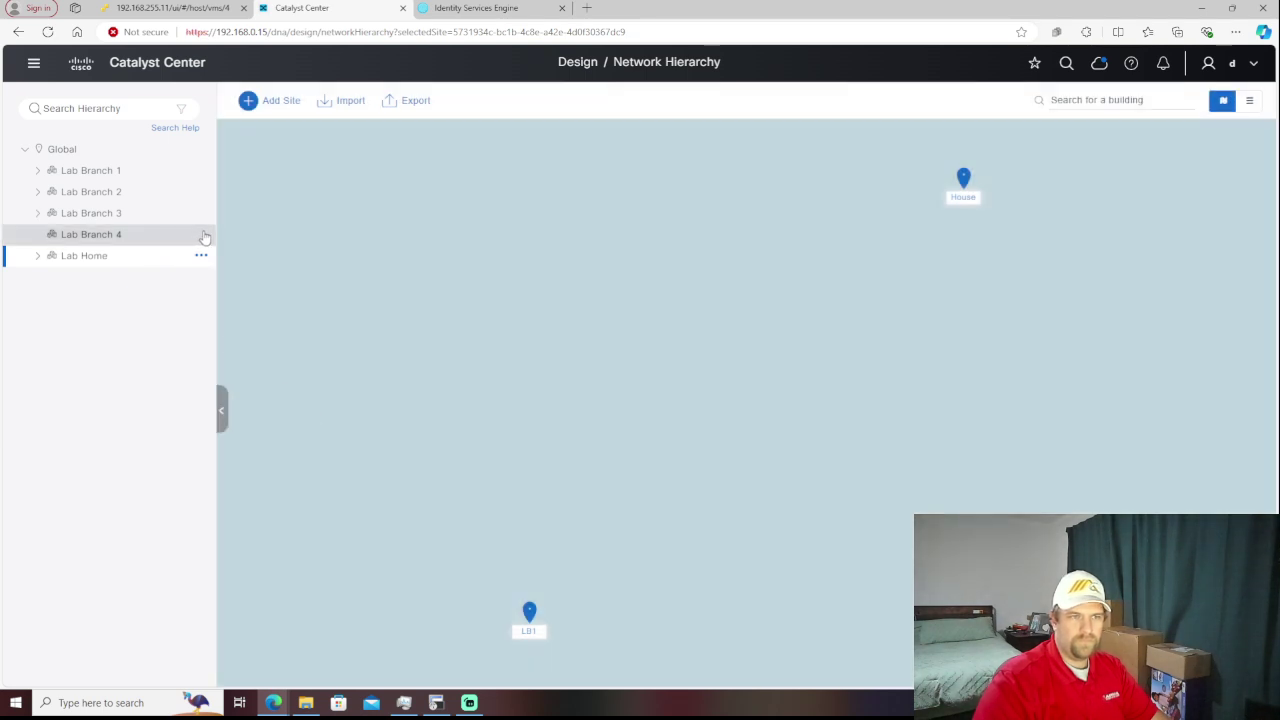
- Create building LB4 inside Lab Branch 4 with latitude -5 and longitude -5
click(201, 234)
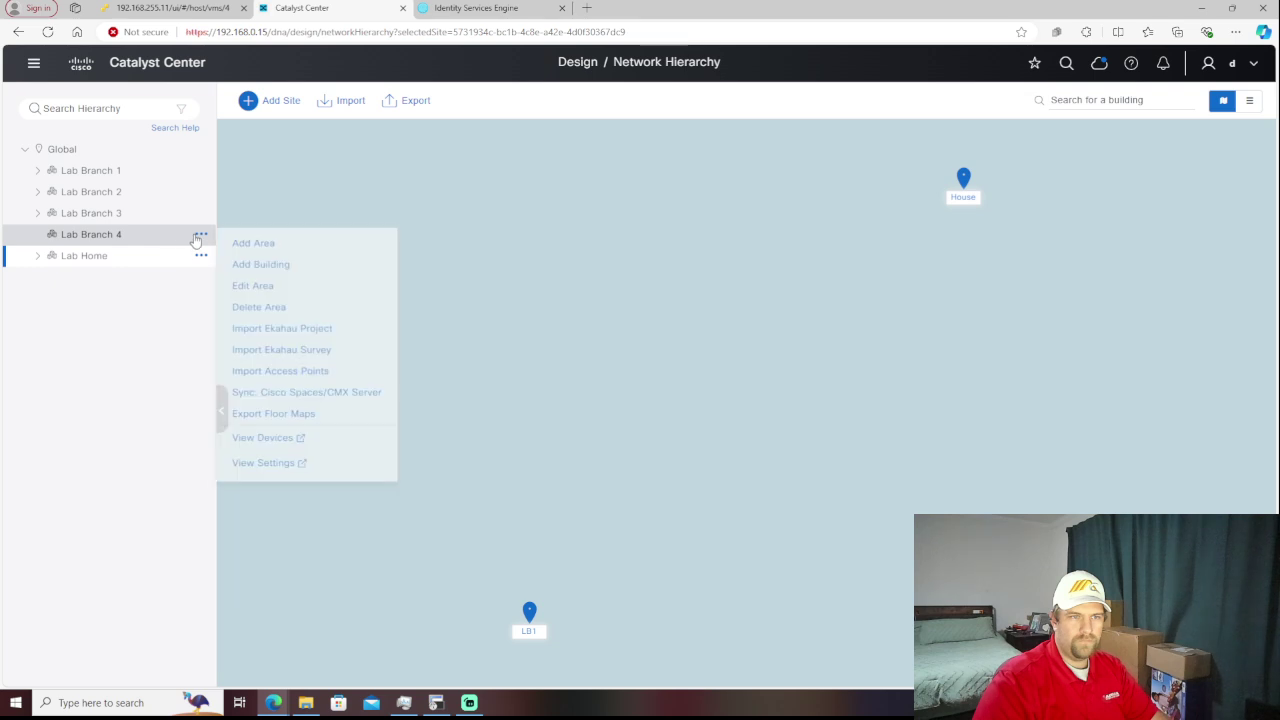
click(272, 266)
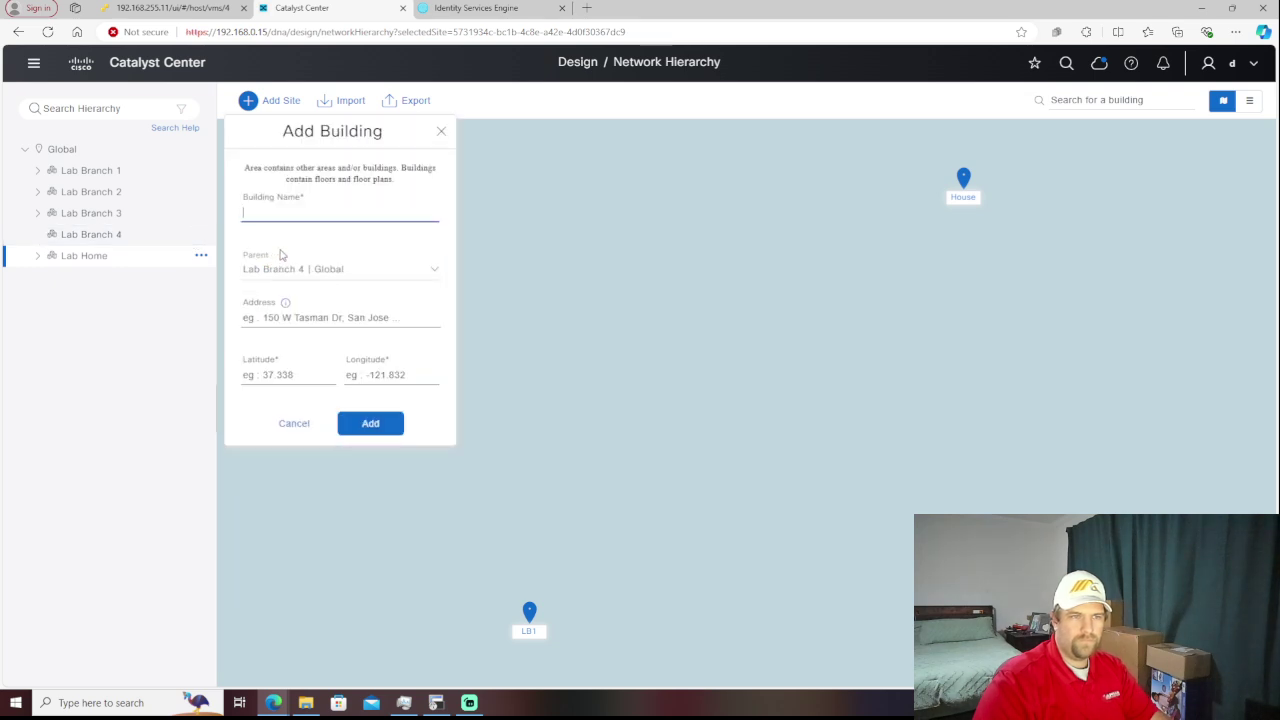
text(LB)
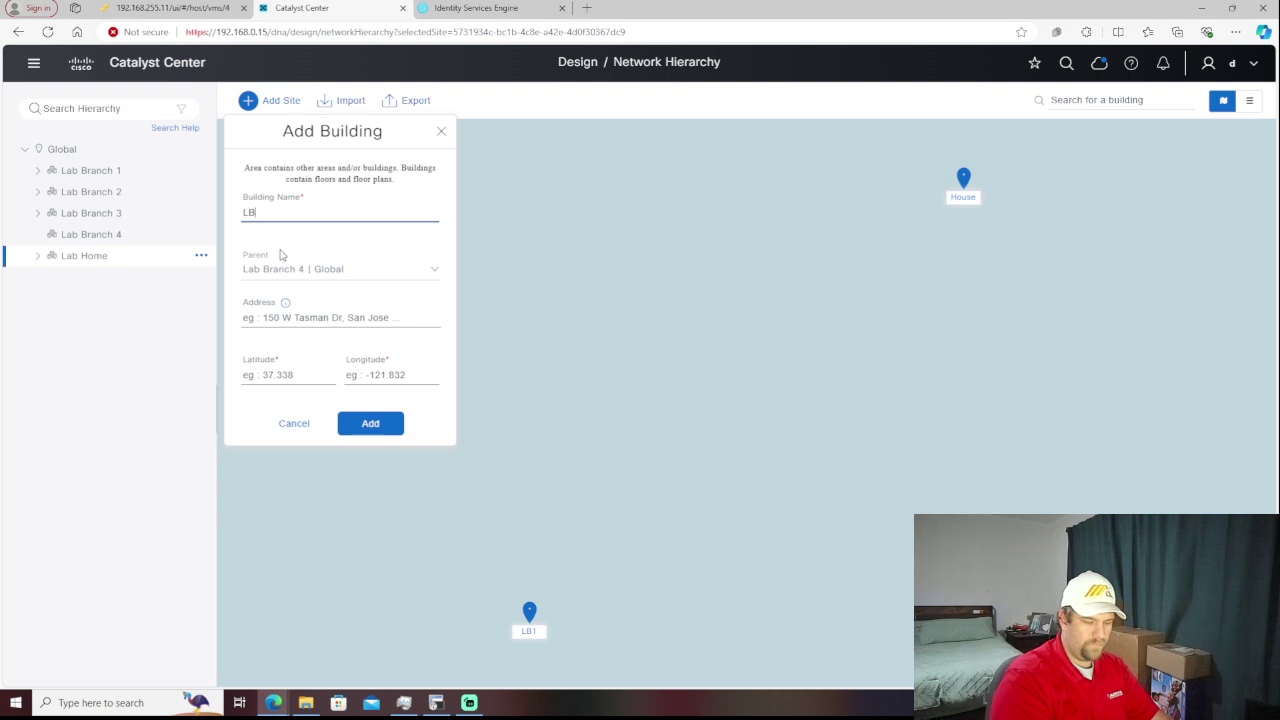
text(4)
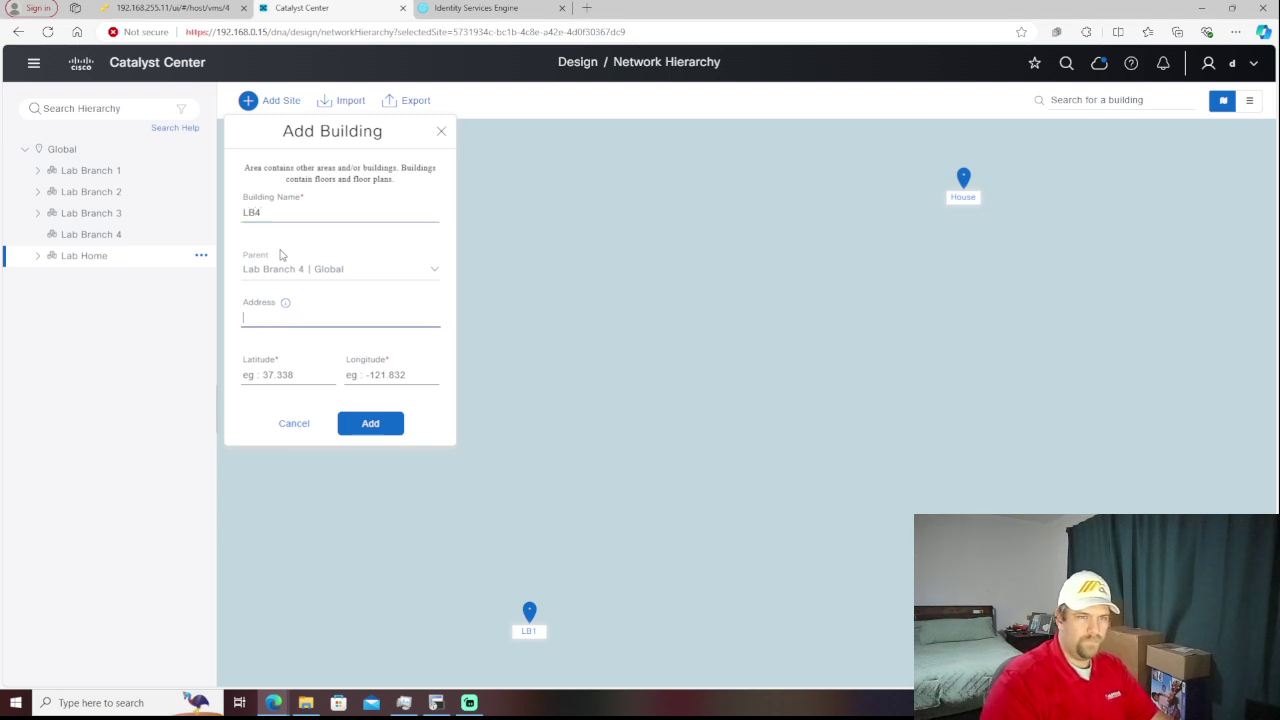
key(Tab)
key(shift+Tab)
key(Tab)
key(Tab)
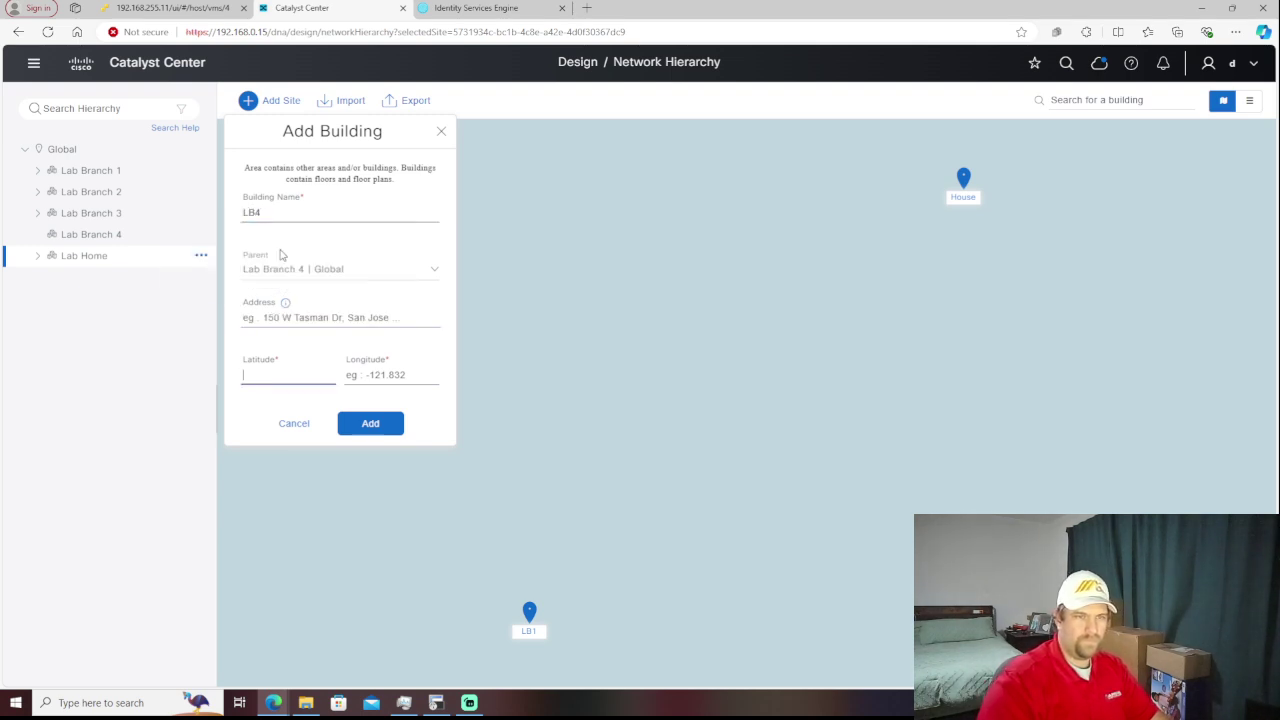
text(-5)
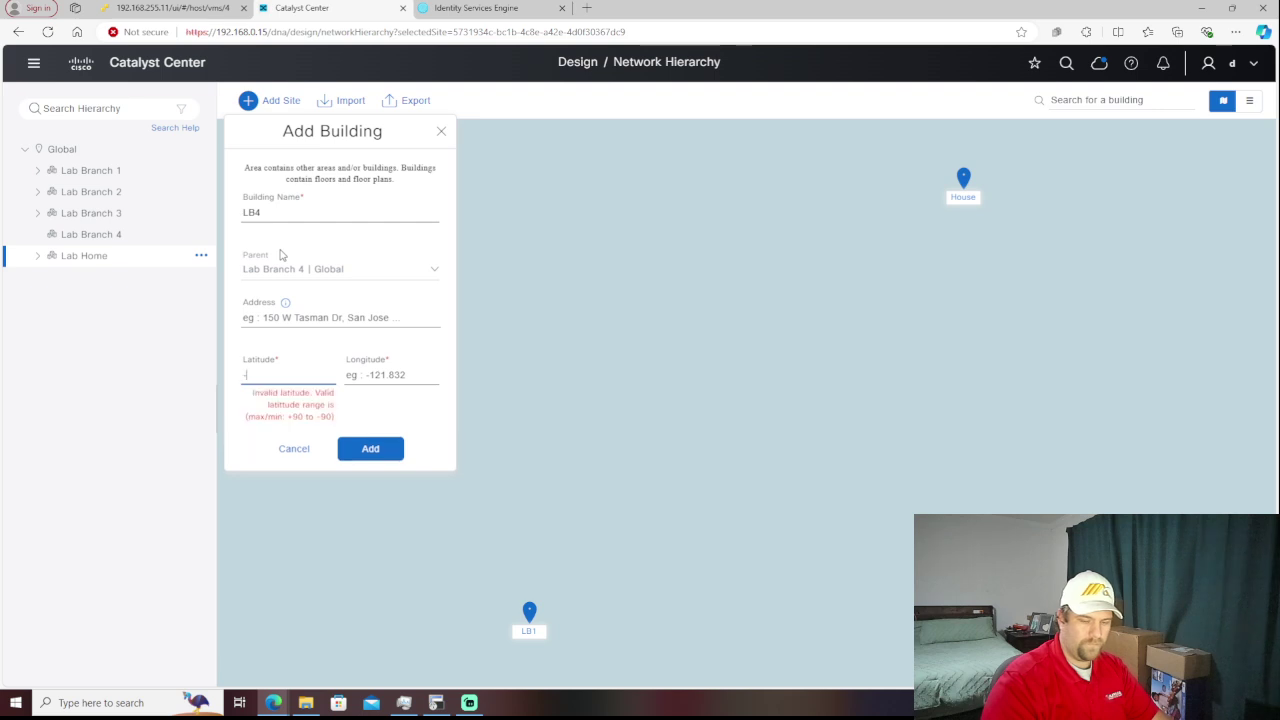
key(Tab)
text(-5)
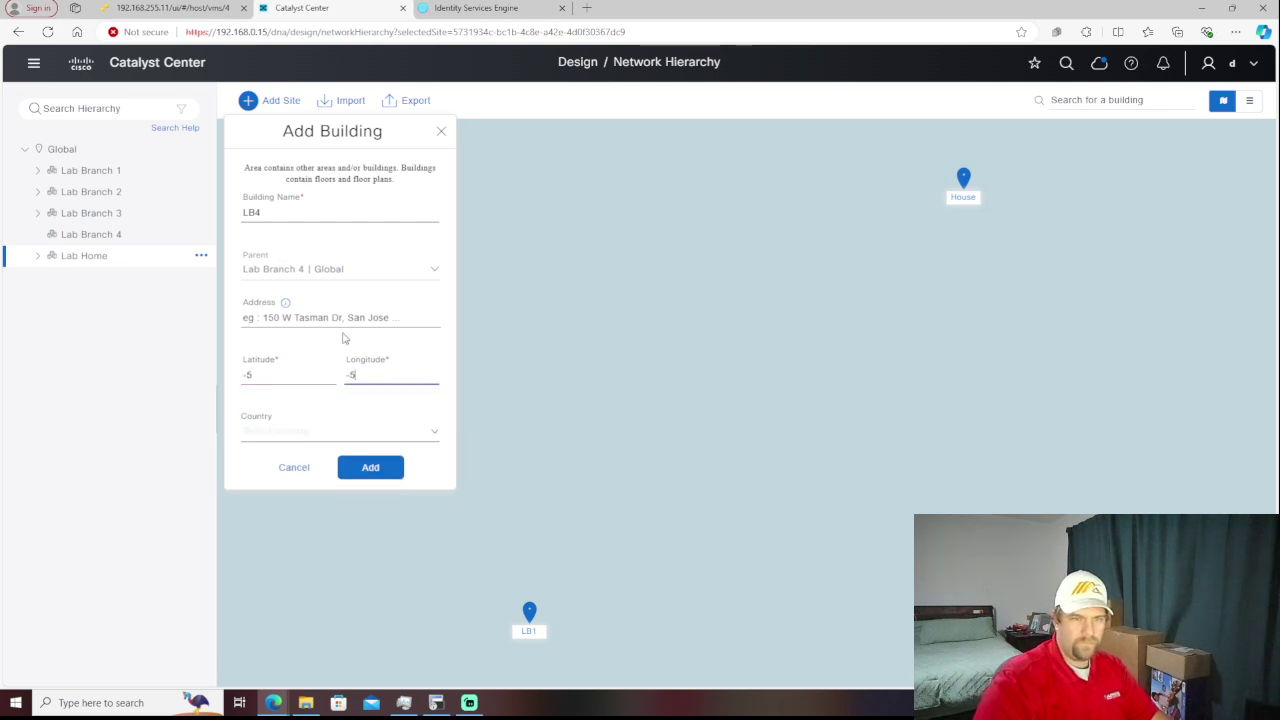
click(378, 469)
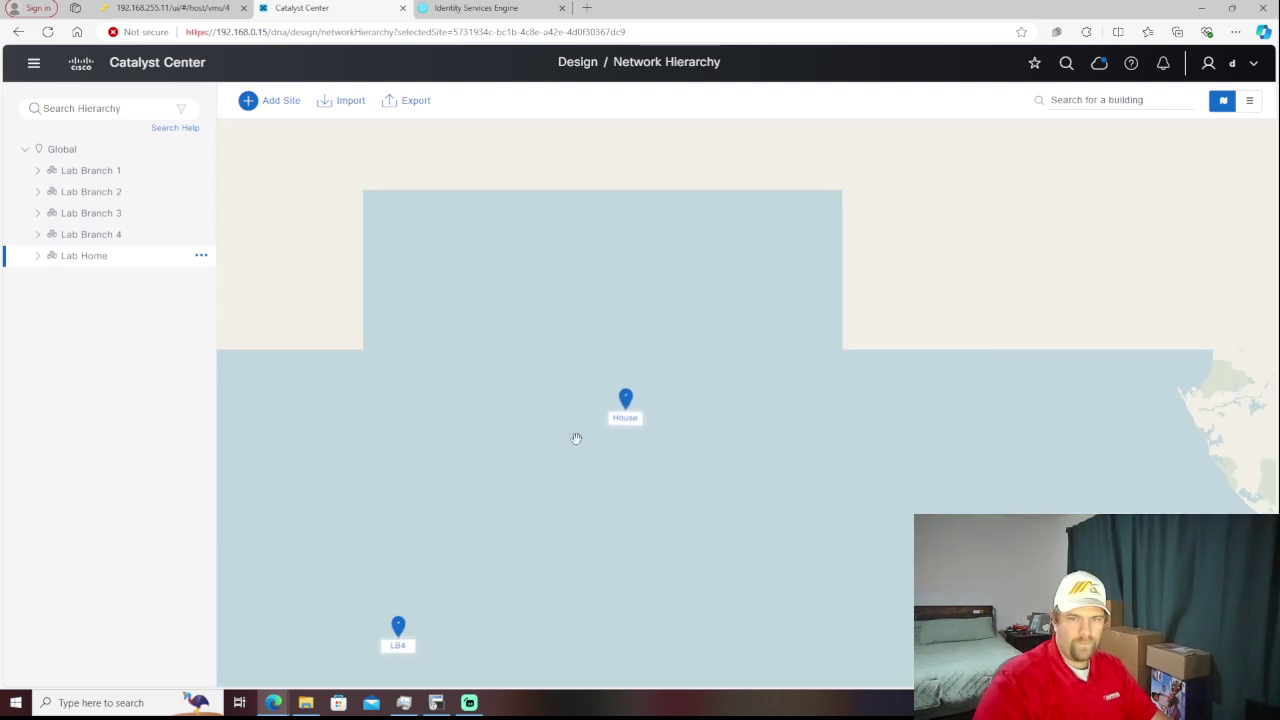
- Pan and zoom the map out to a world view to locate the grouped site pins
drag(603, 543, 660, 452)
scroll(652, 472, down, 1)
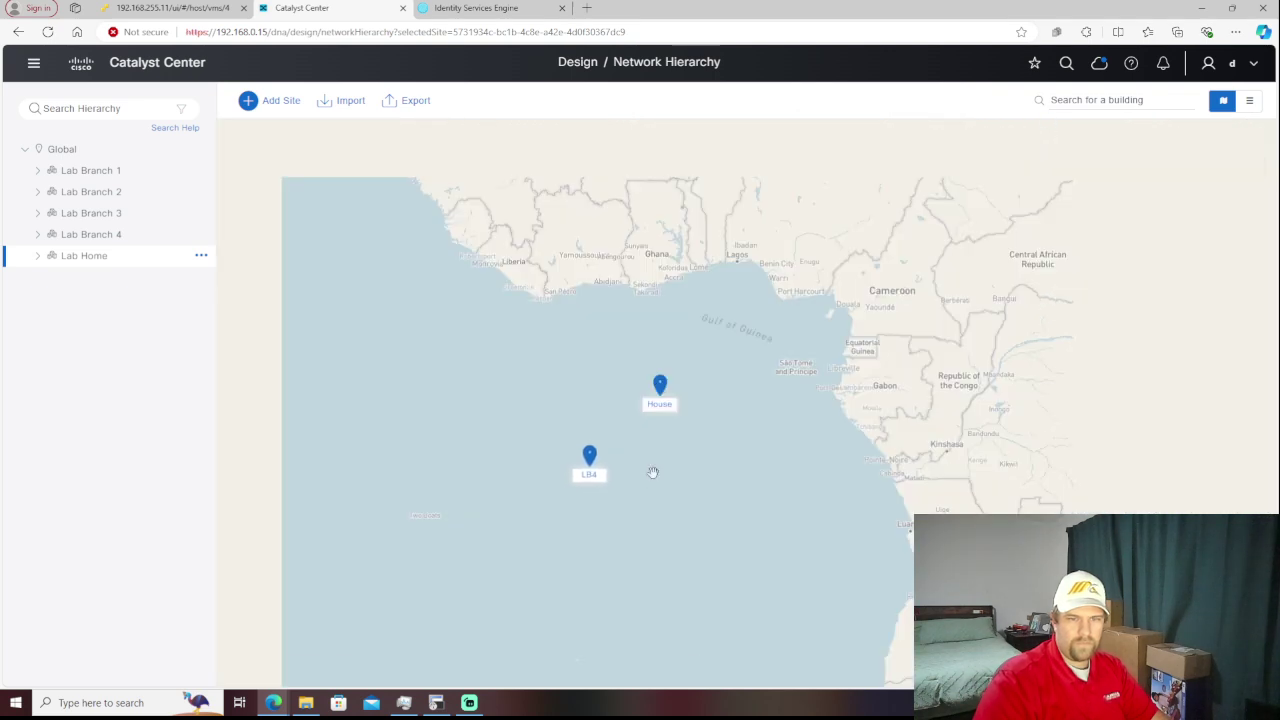
scroll(652, 472, down, 1)
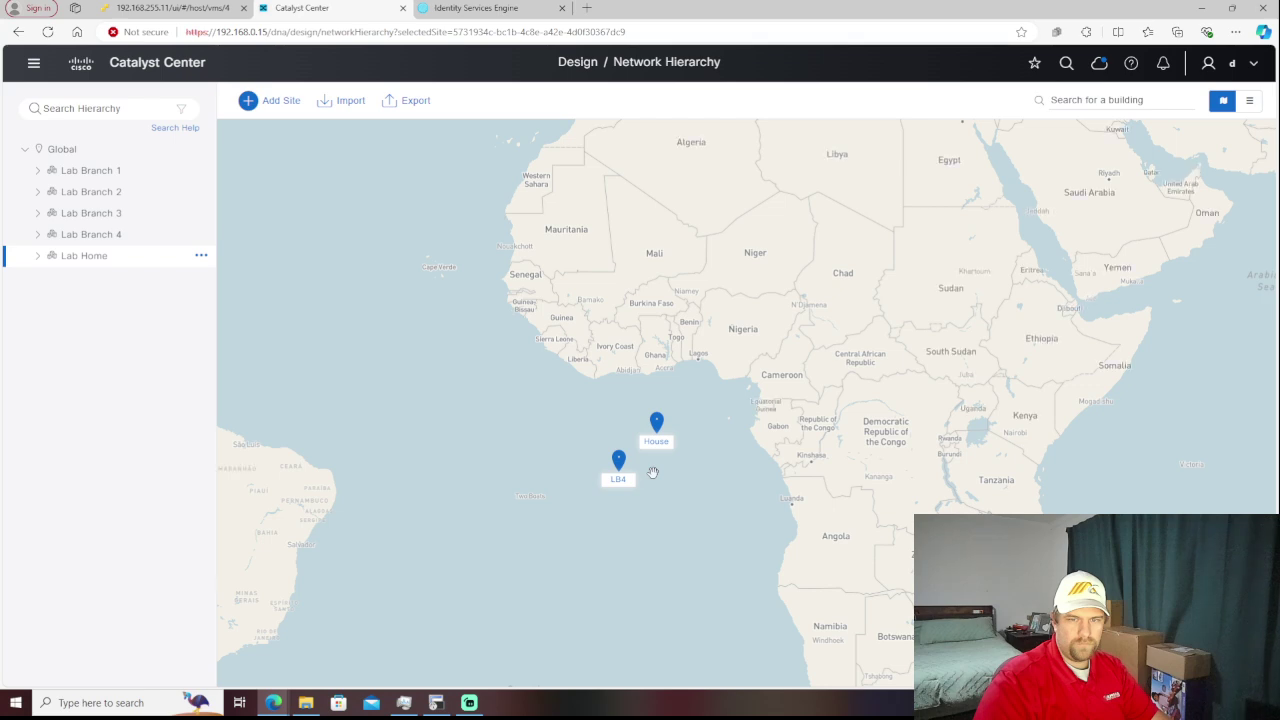
scroll(652, 472, down, 1)
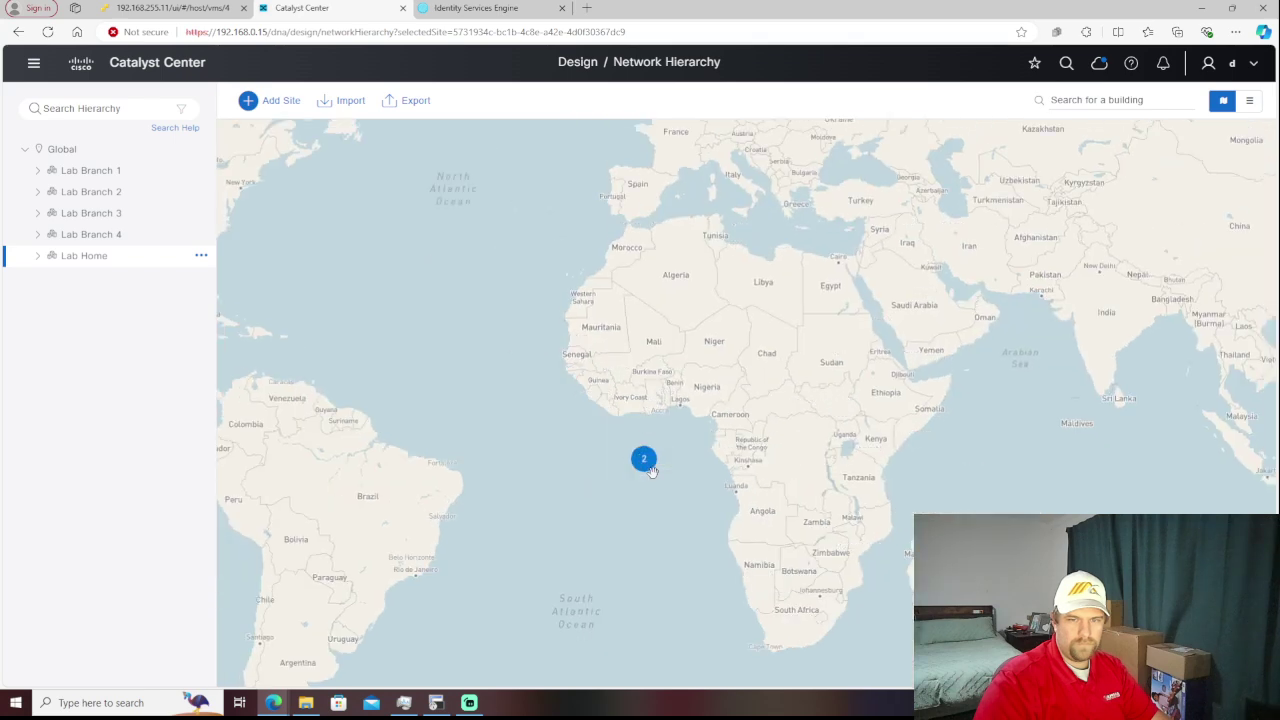
scroll(652, 472, down, 1)
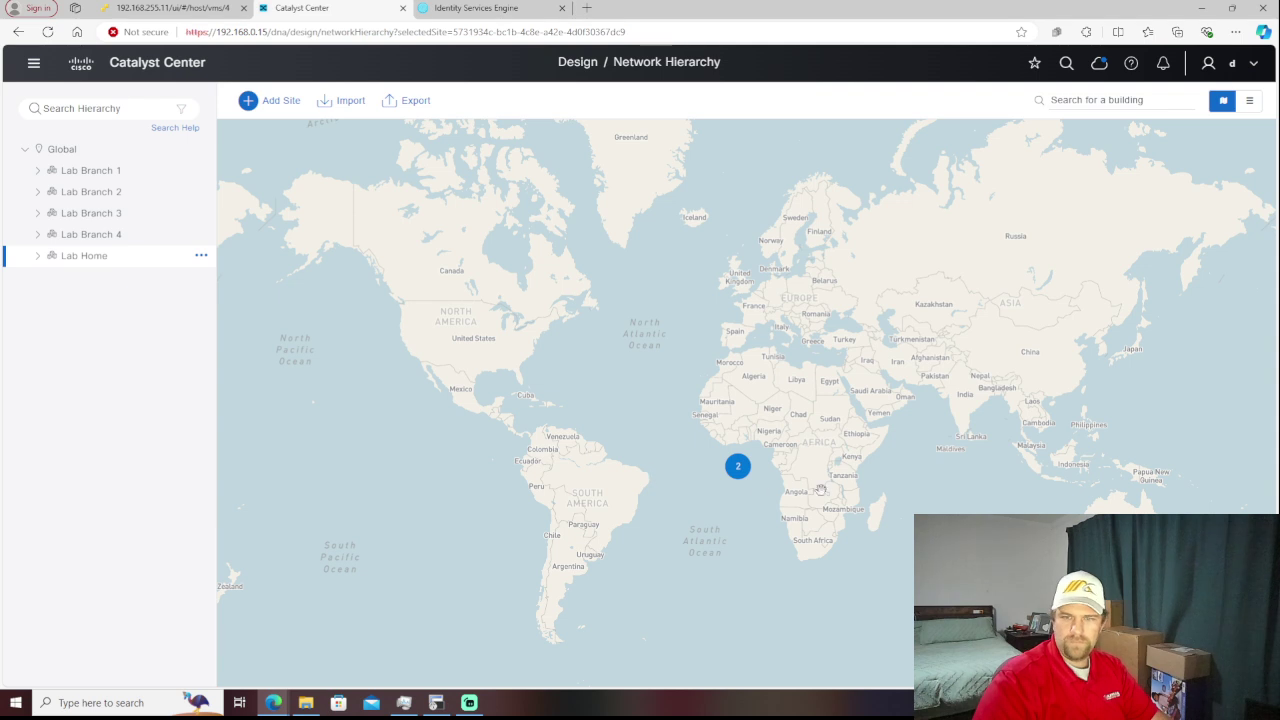
key(Down)
key(Down)
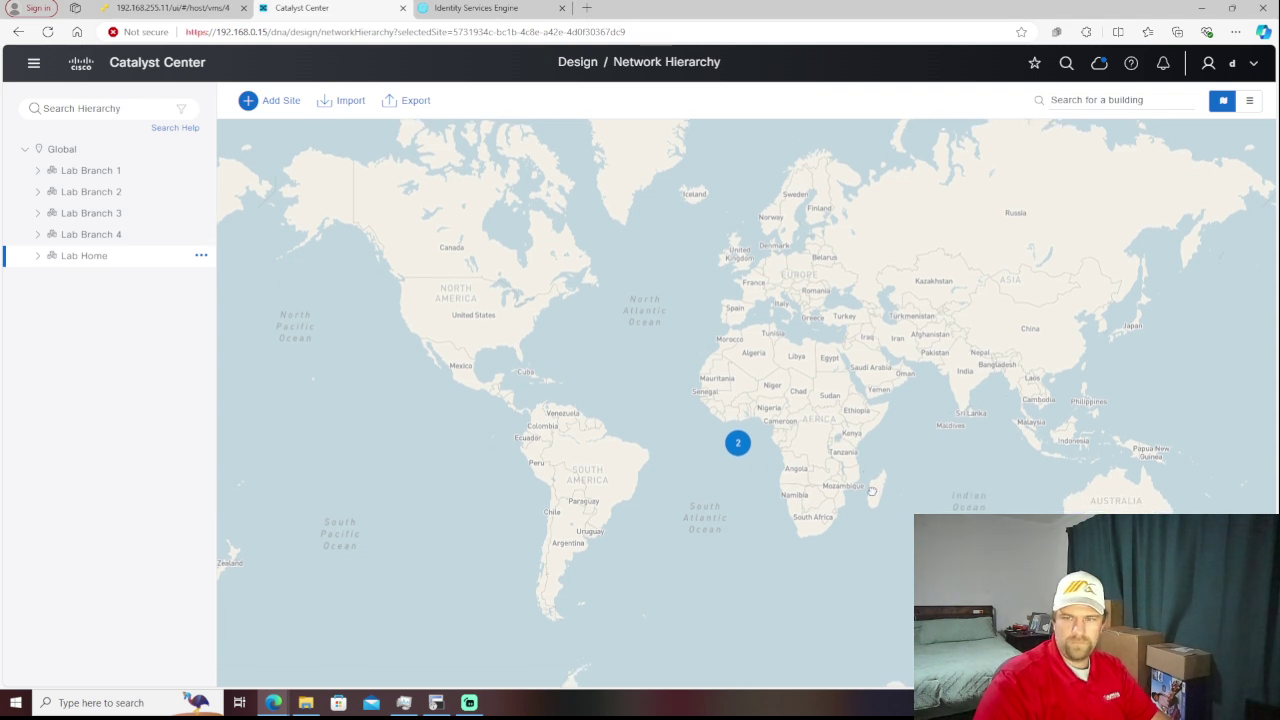
key(Up)
key(Up)
key(Up)
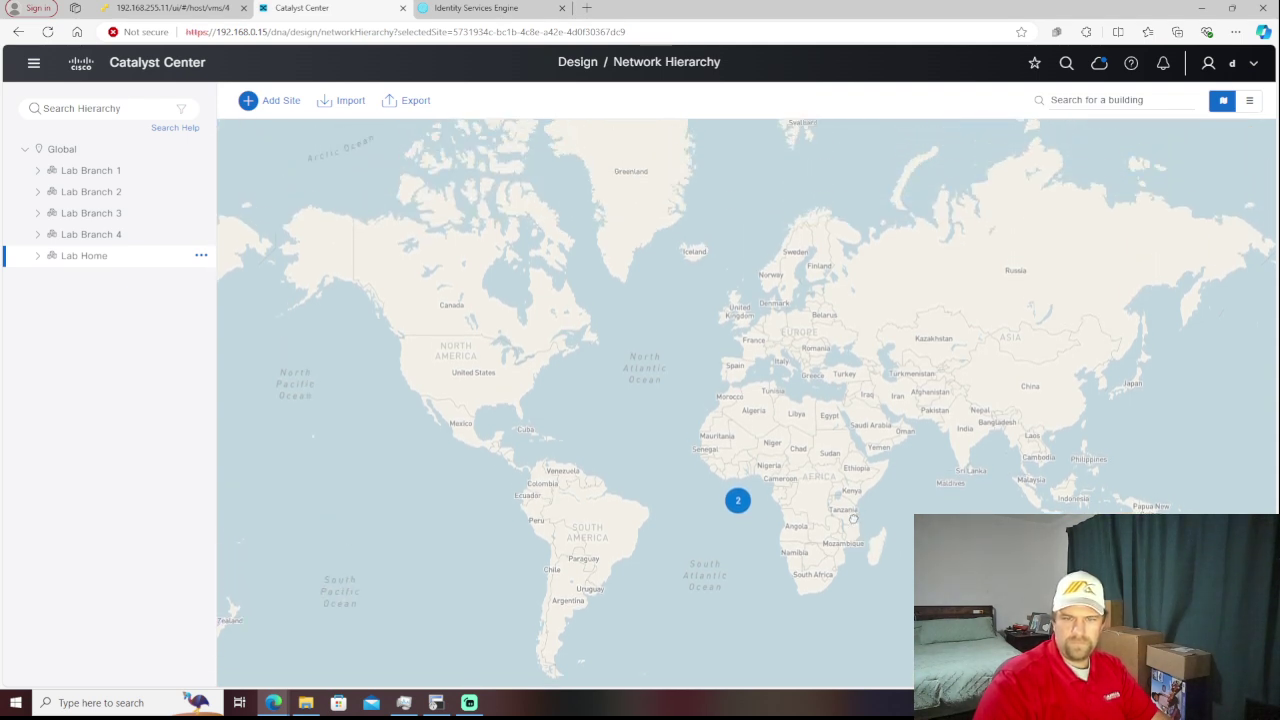
- Zoom into the cluster and centre the House and LB4 pins in the Gulf of Guinea
click(737, 503)
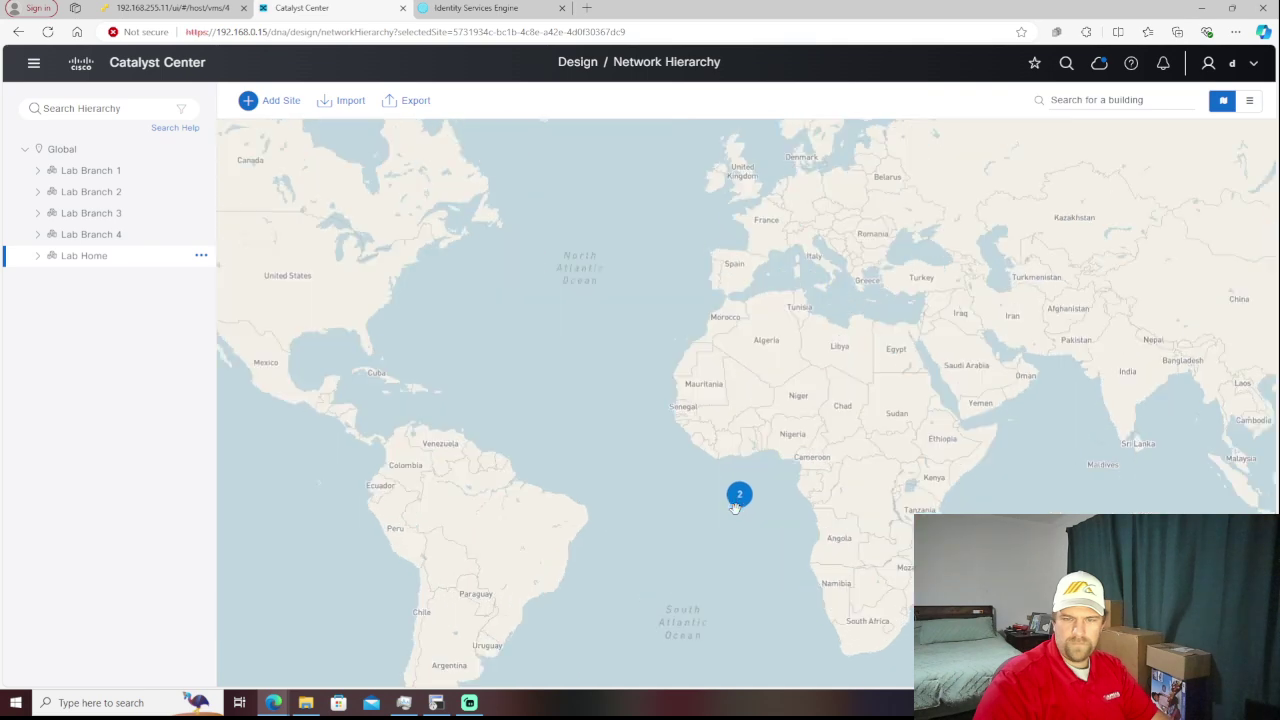
scroll(736, 513, up, 1)
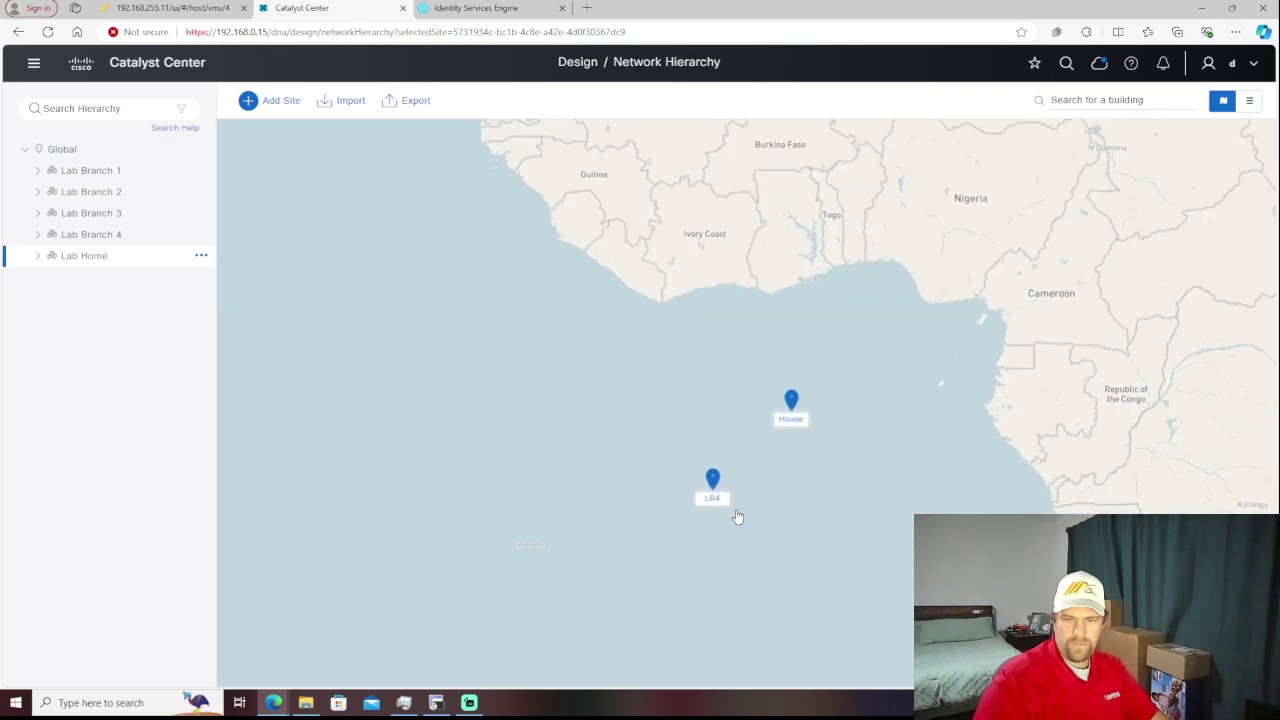
drag(714, 480, 741, 510)
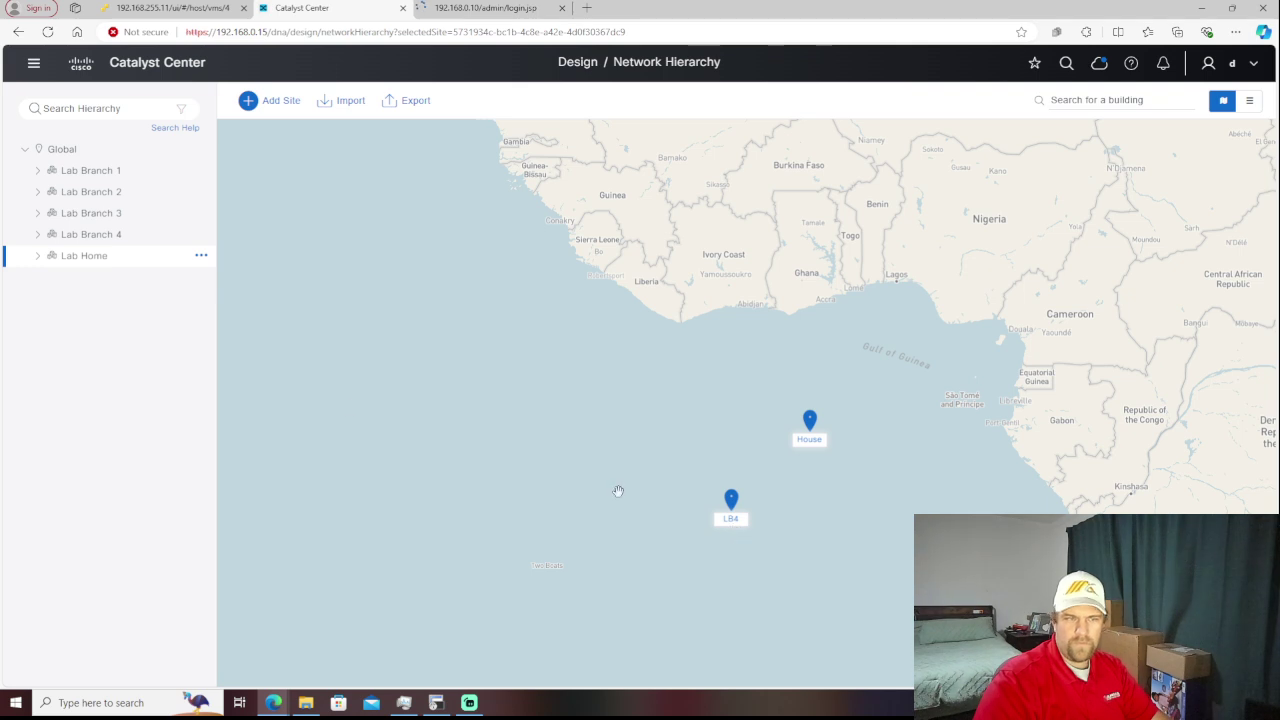
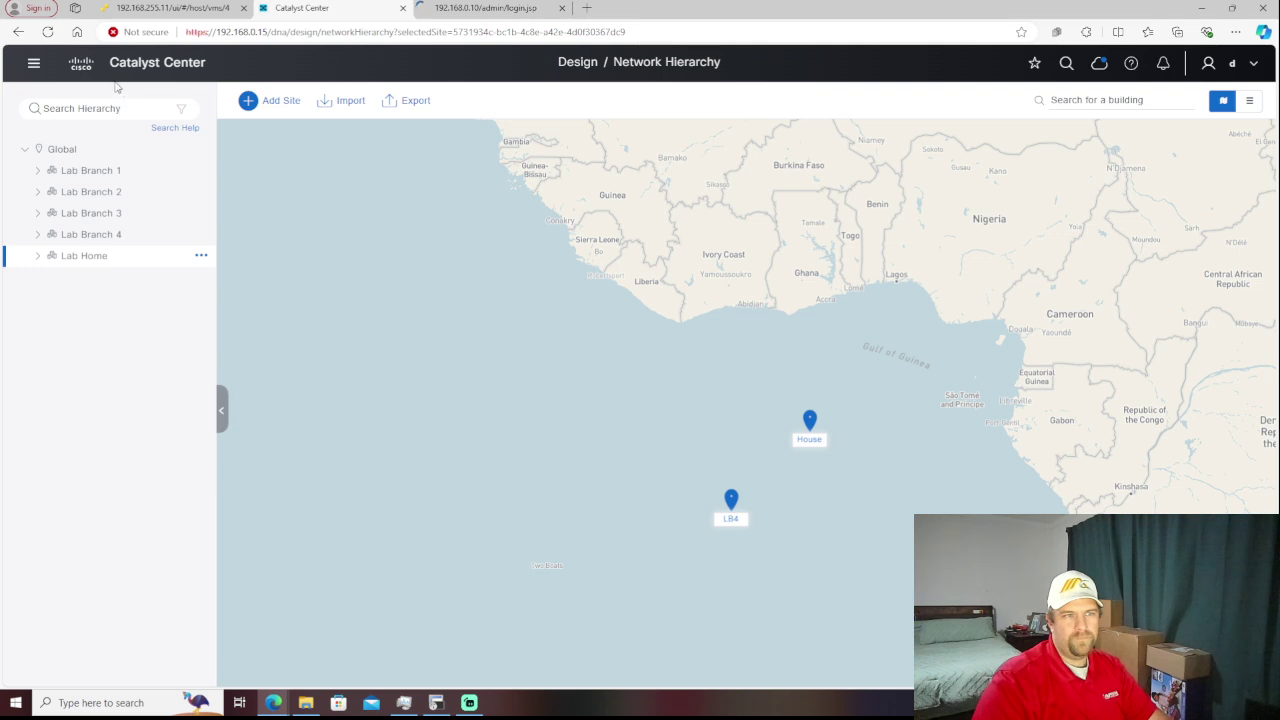
- Show Design > Network Settings for the Global site with Lab Branch 1 expanded to LB1
click(31, 65)
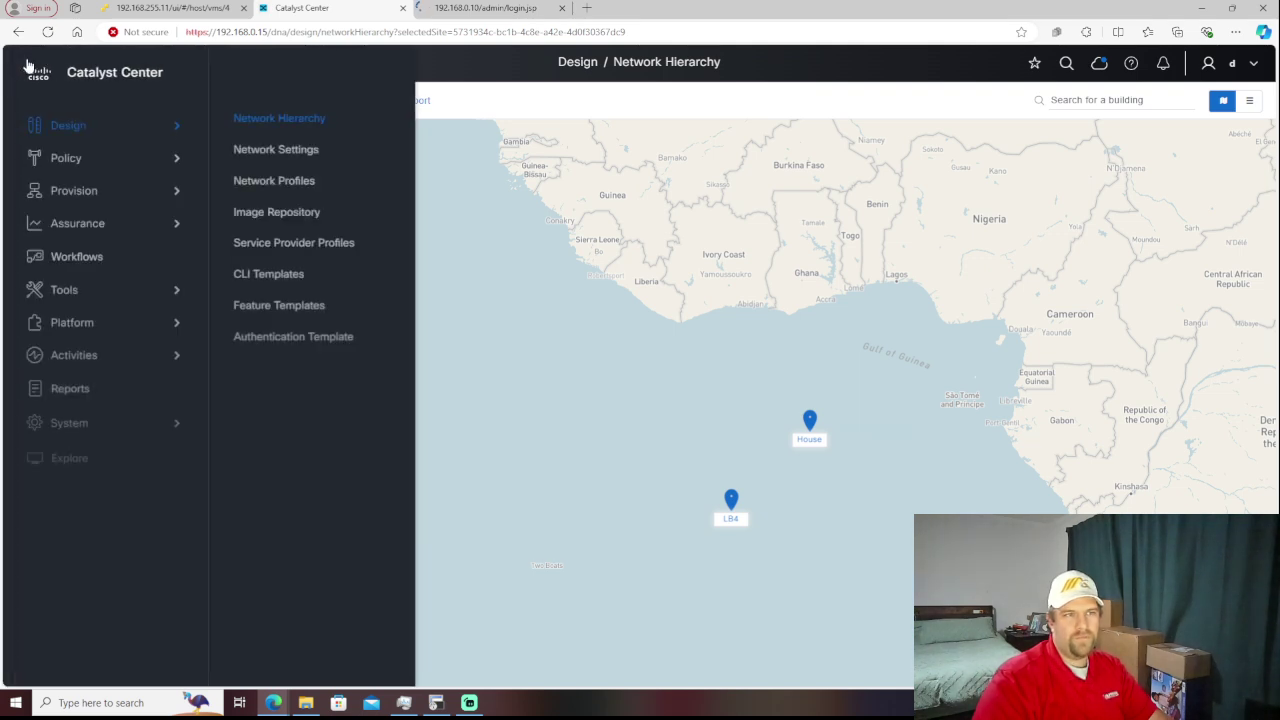
click(284, 155)
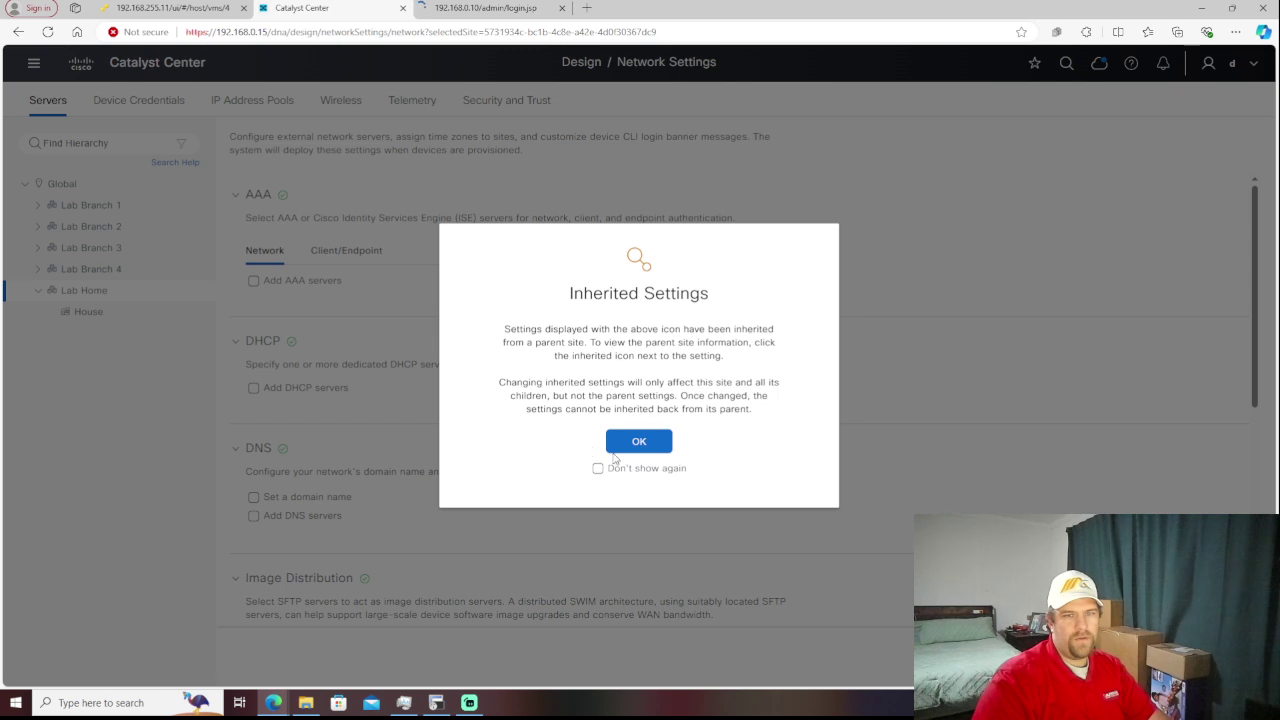
click(639, 449)
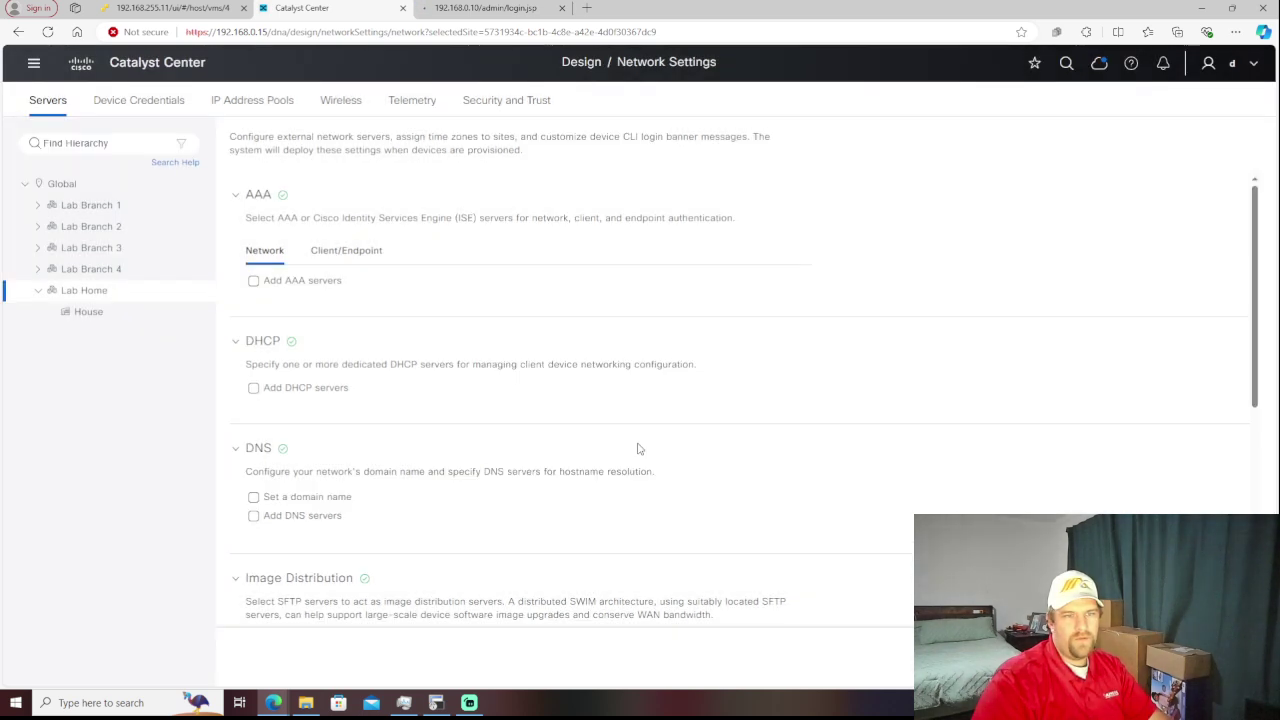
click(73, 184)
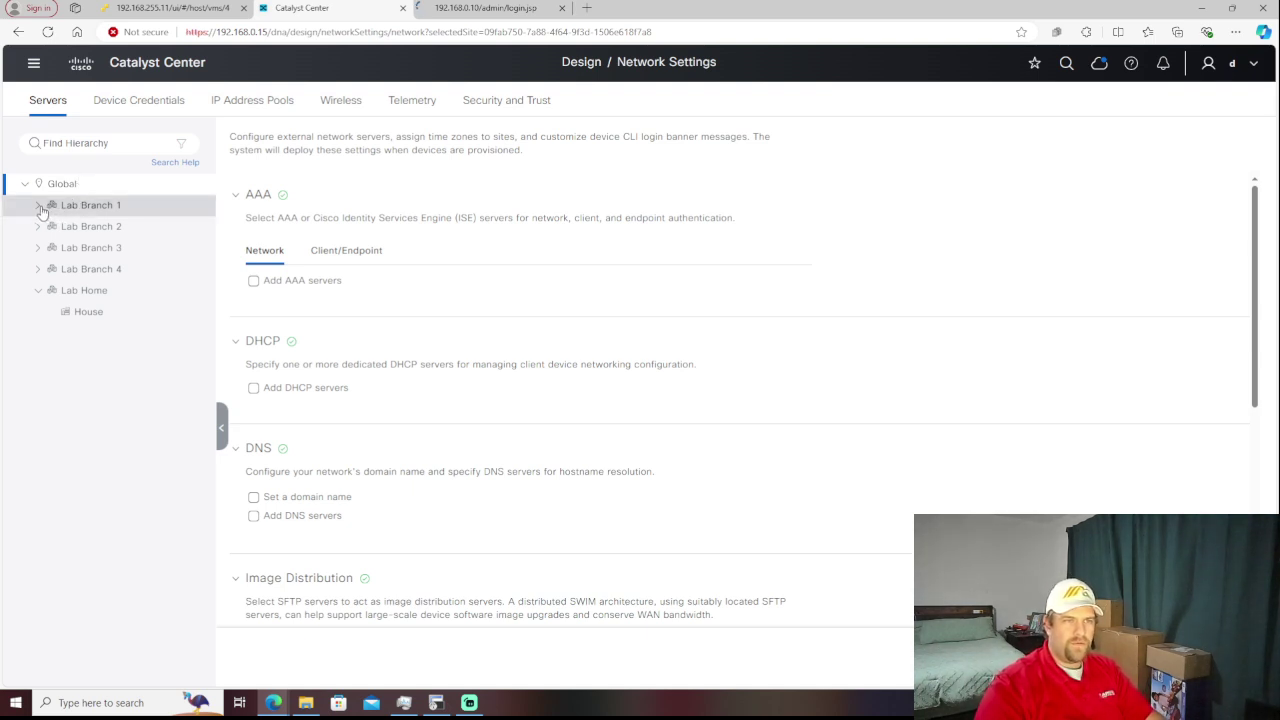
click(39, 207)
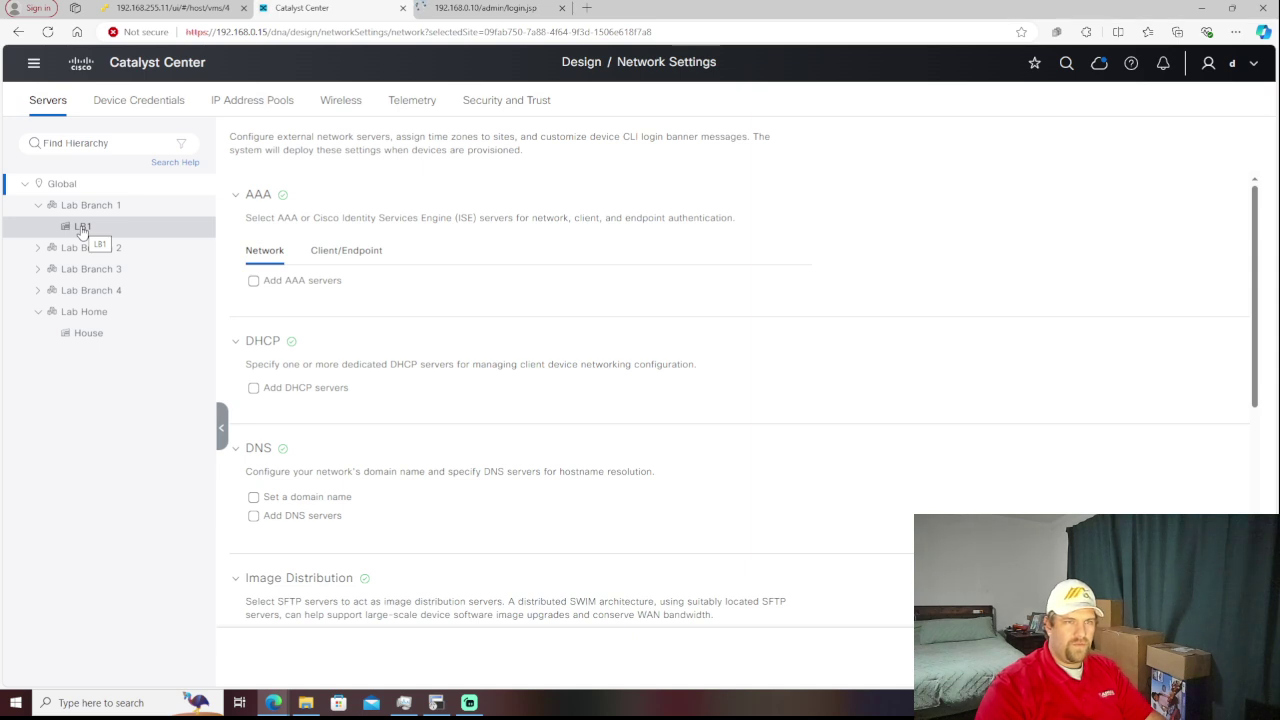
click(34, 64)
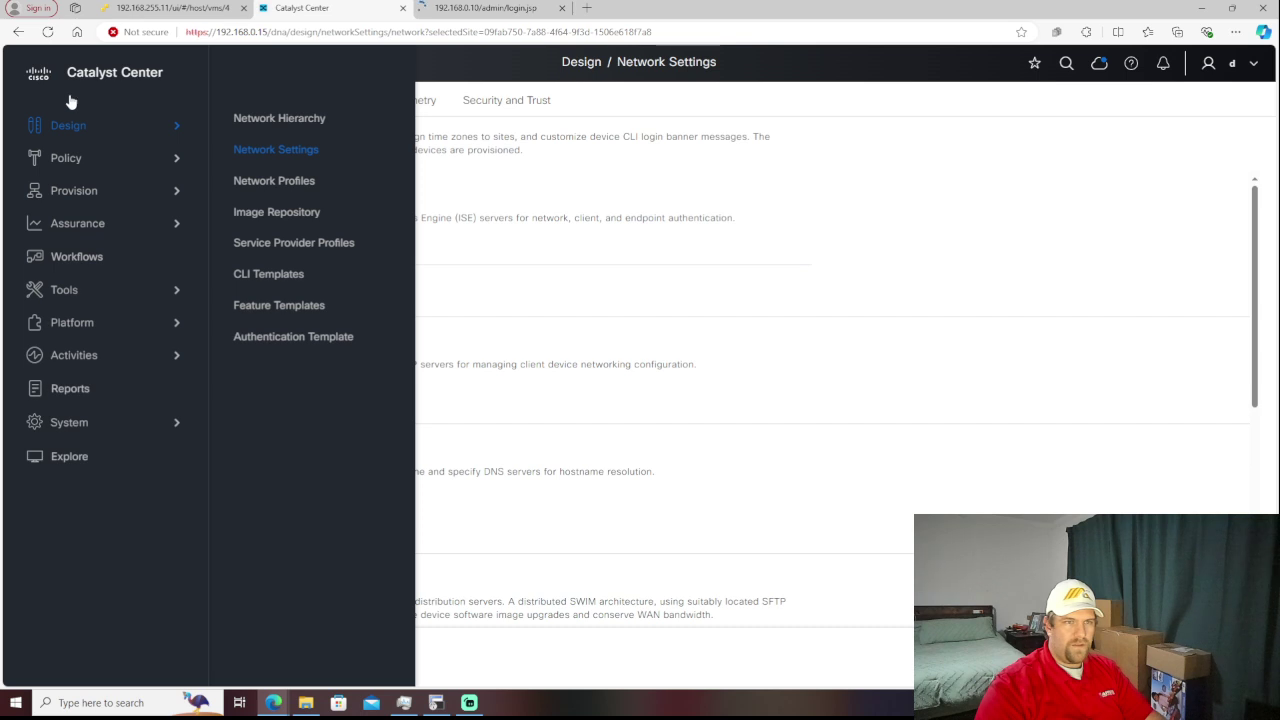
click(532, 194)
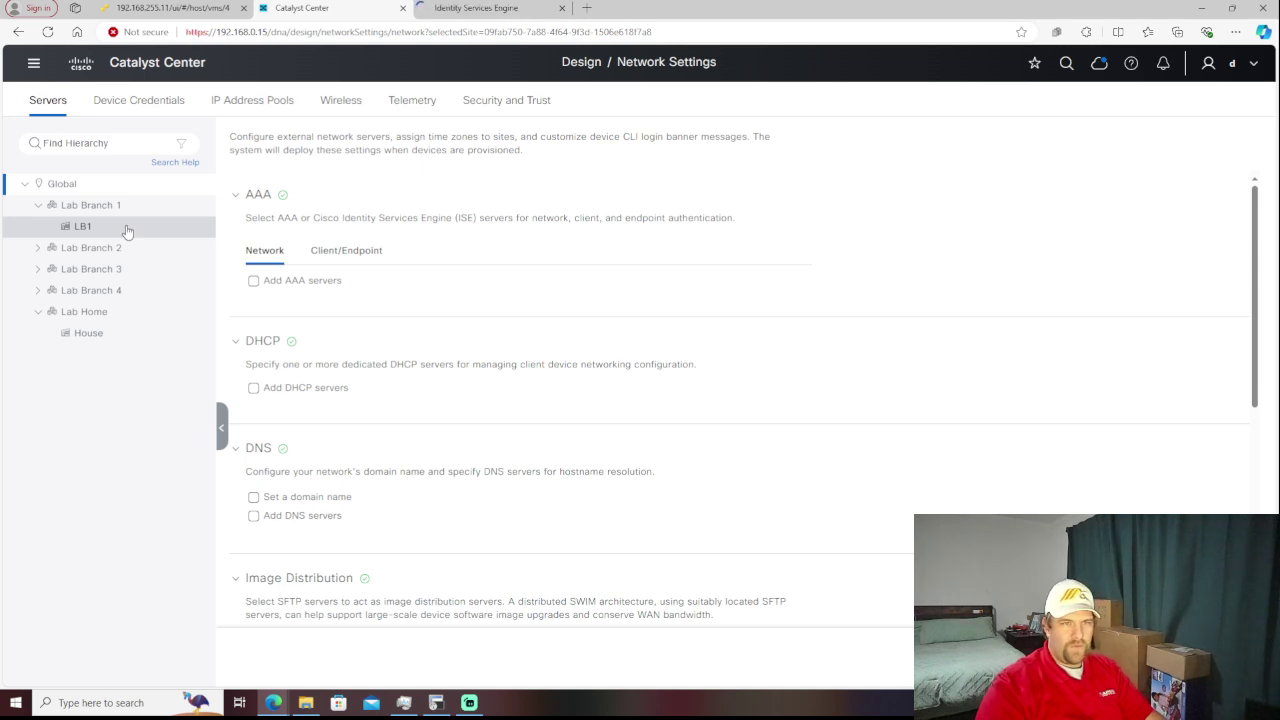
click(251, 114)
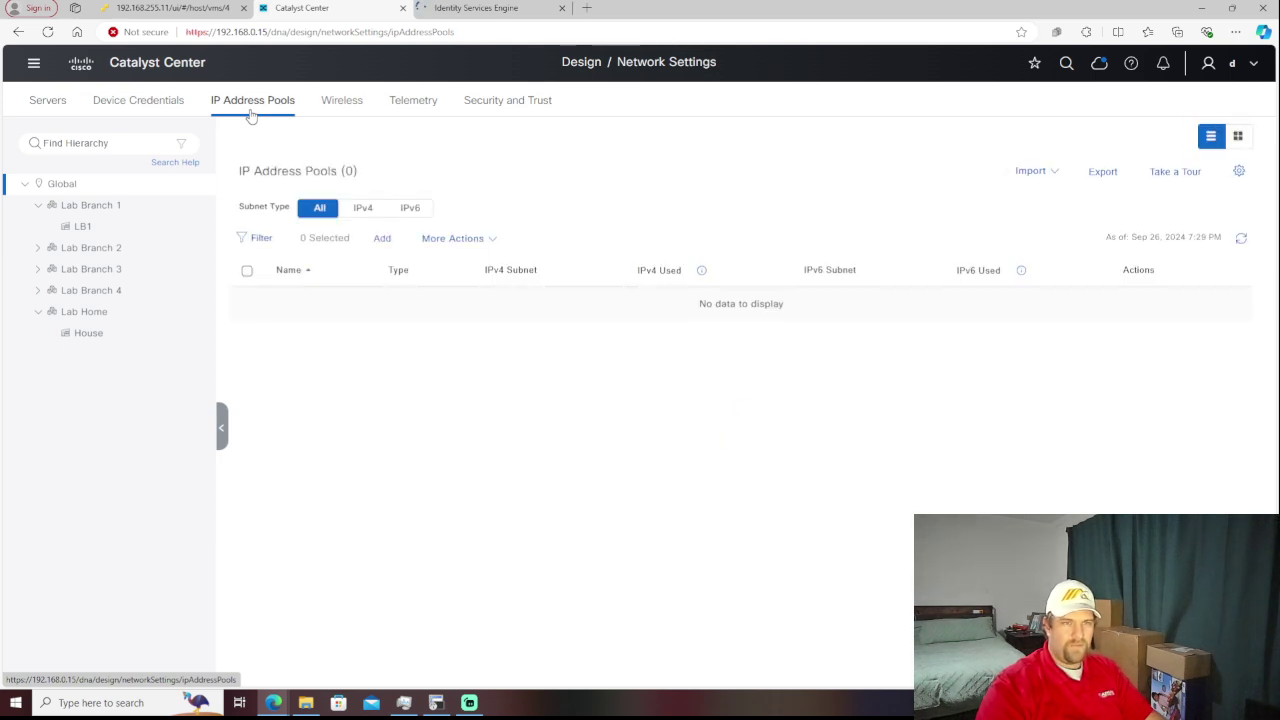
click(152, 108)
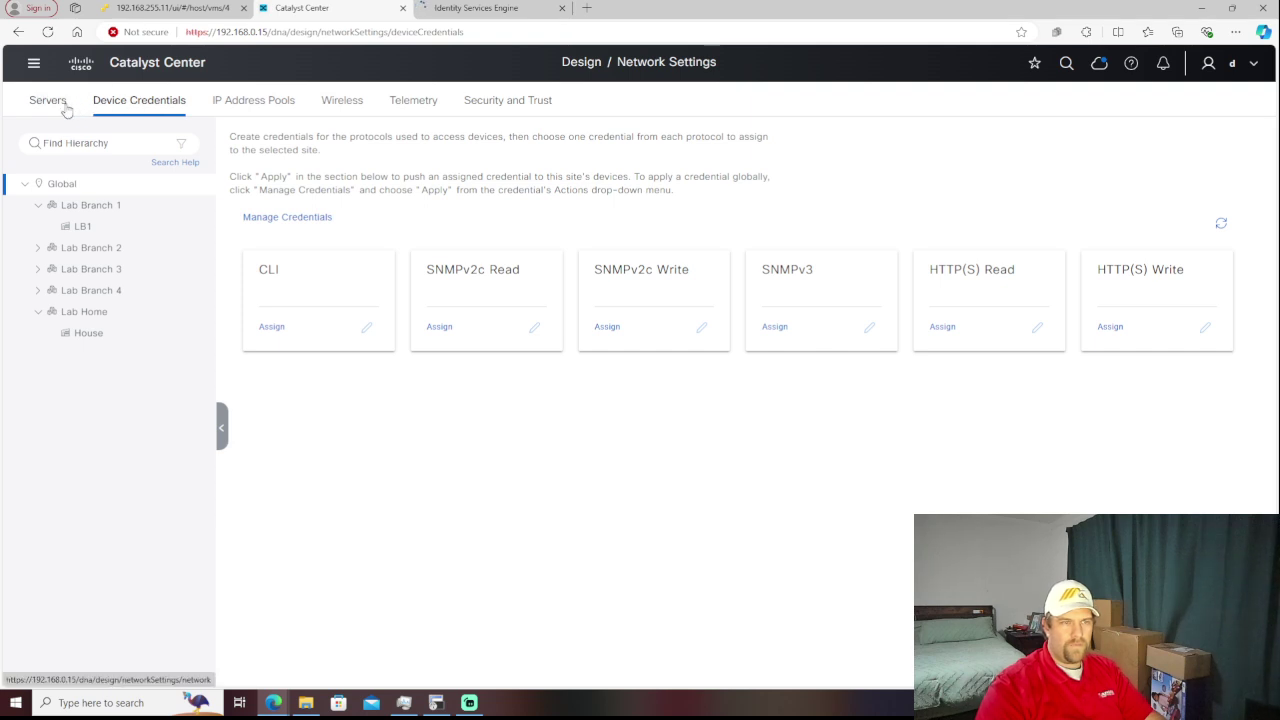
click(66, 108)
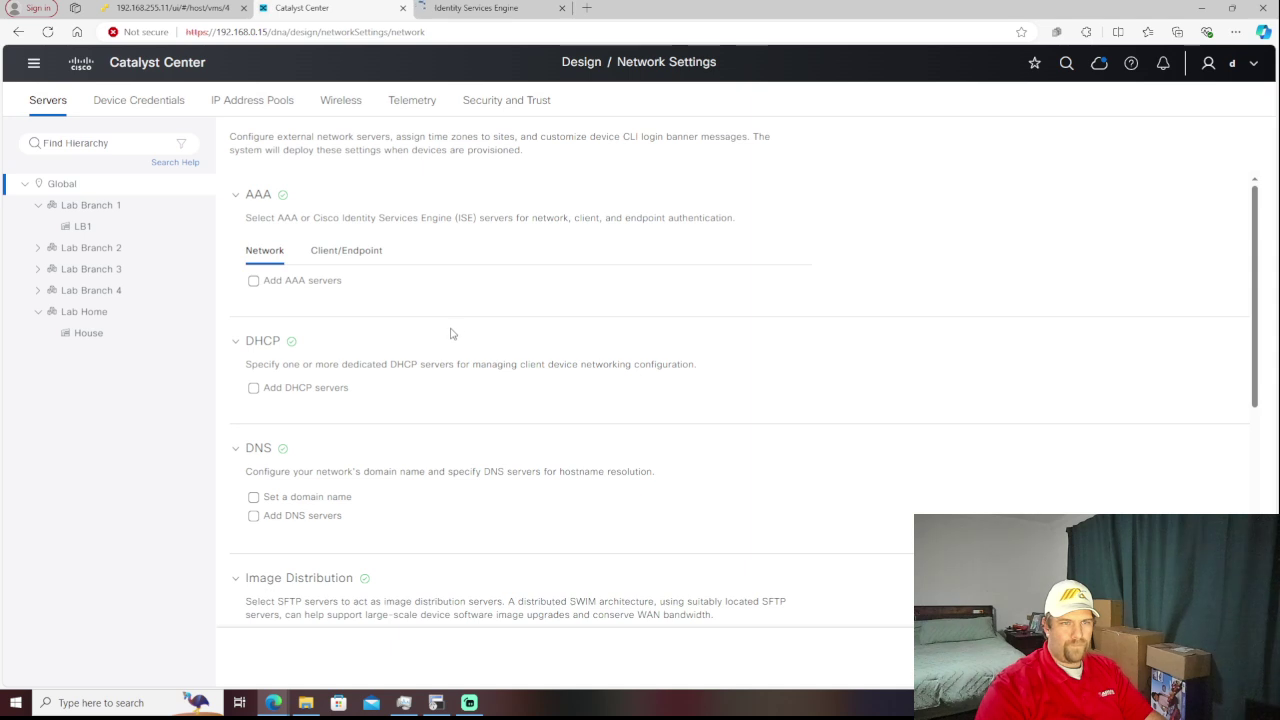
click(365, 262)
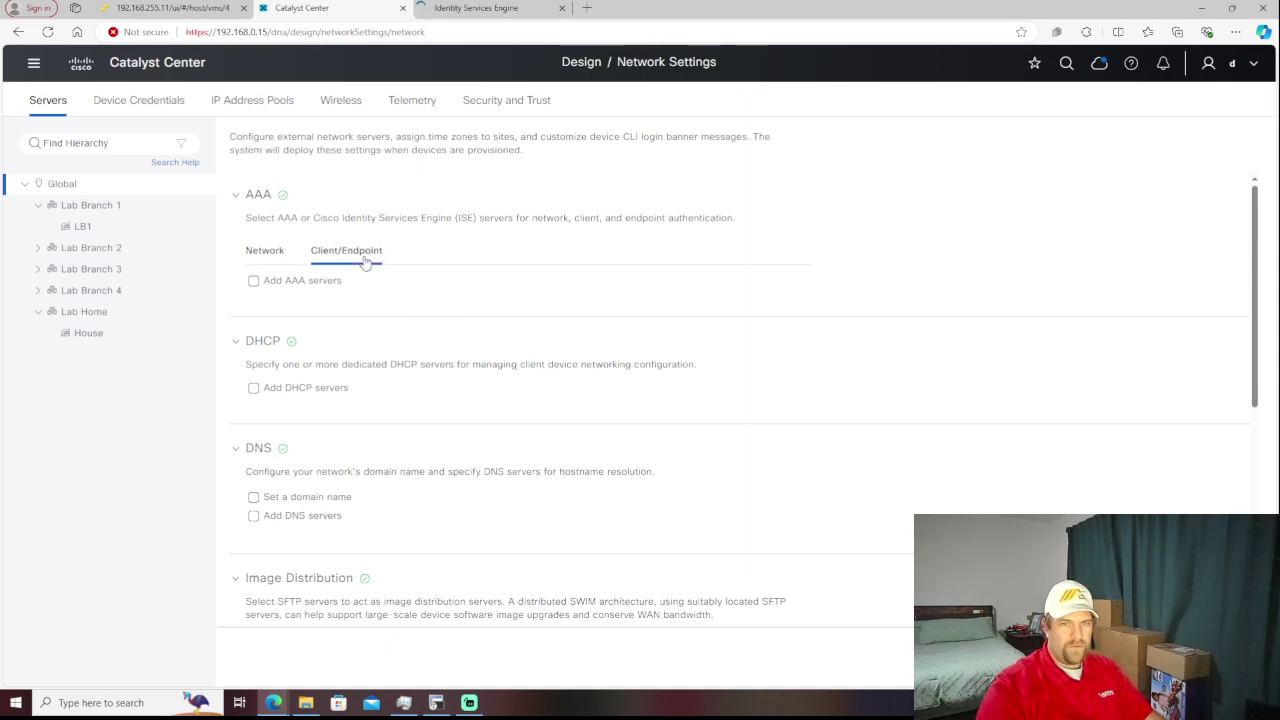
click(283, 259)
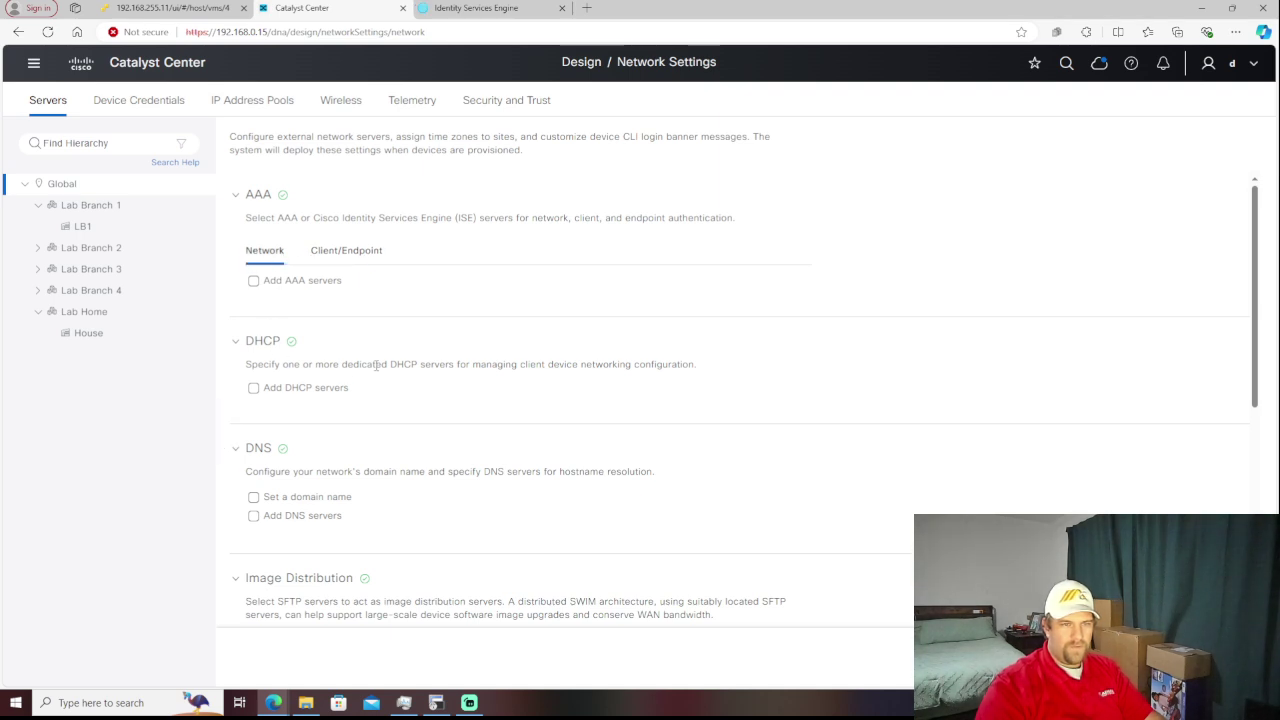
scroll(377, 368, down, 1)
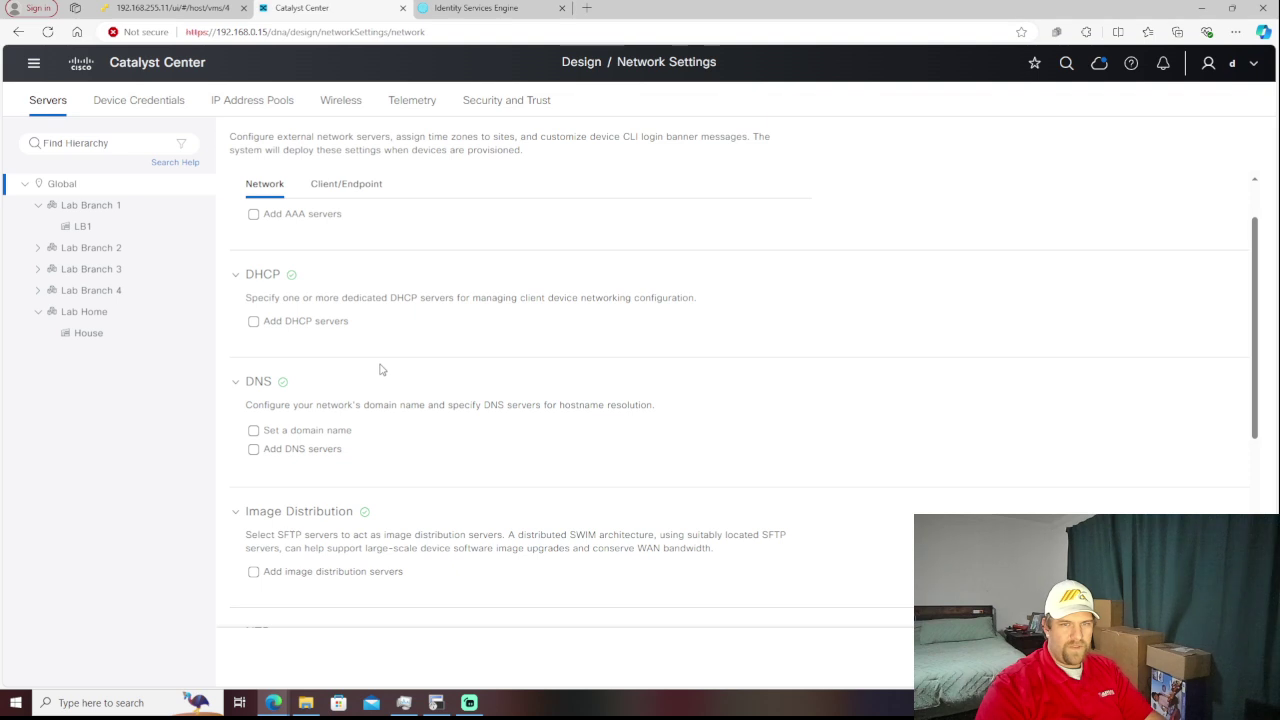
scroll(446, 336, down, 4)
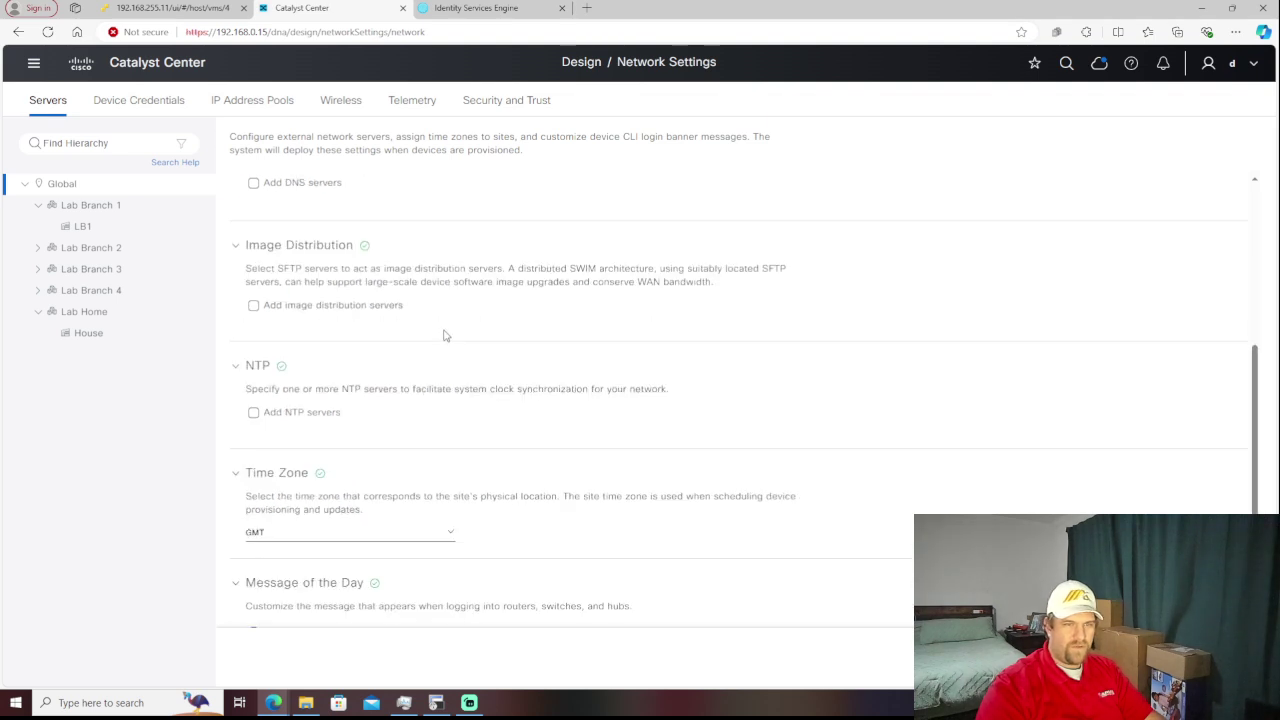
scroll(446, 336, up, 2)
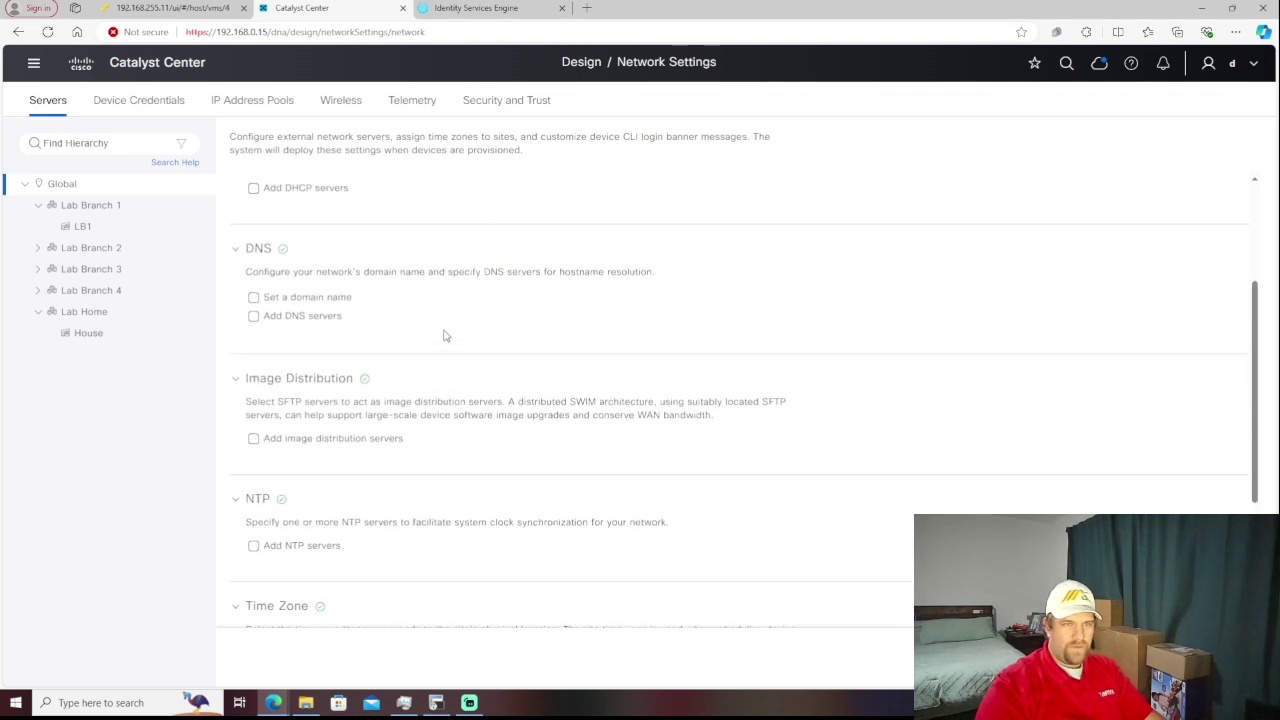
scroll(446, 336, up, 2)
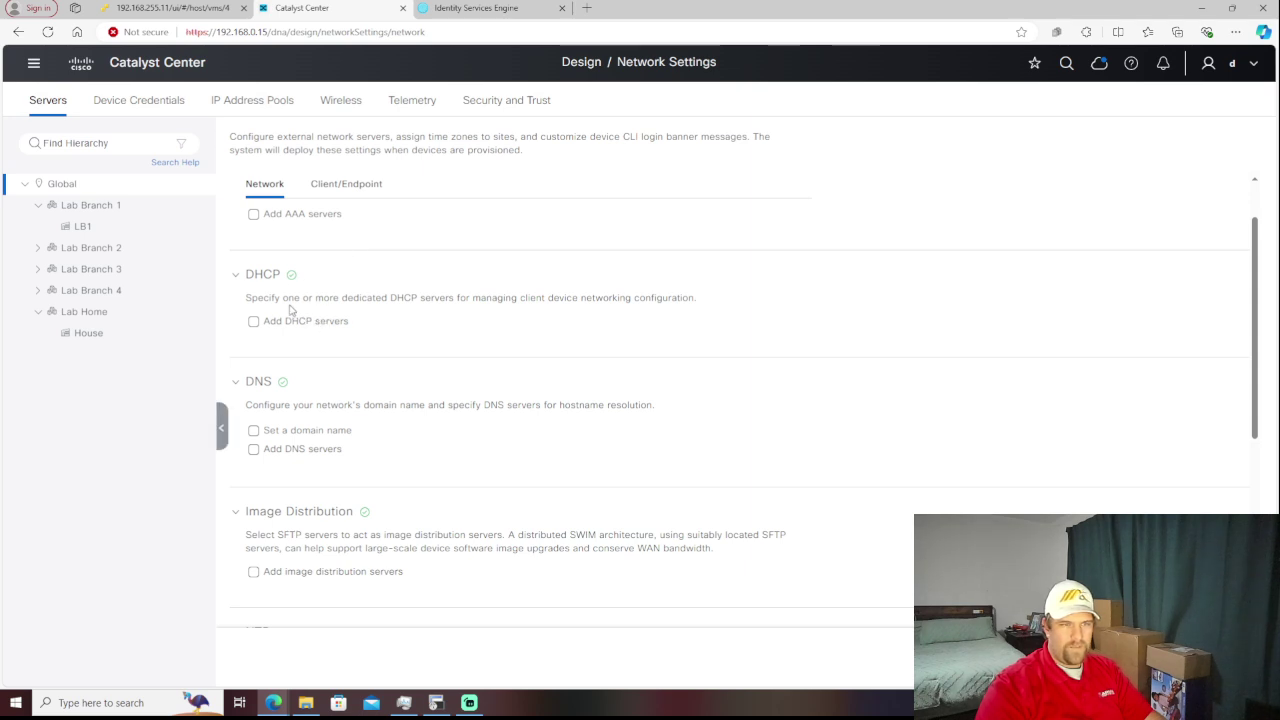
scroll(290, 310, up, 1)
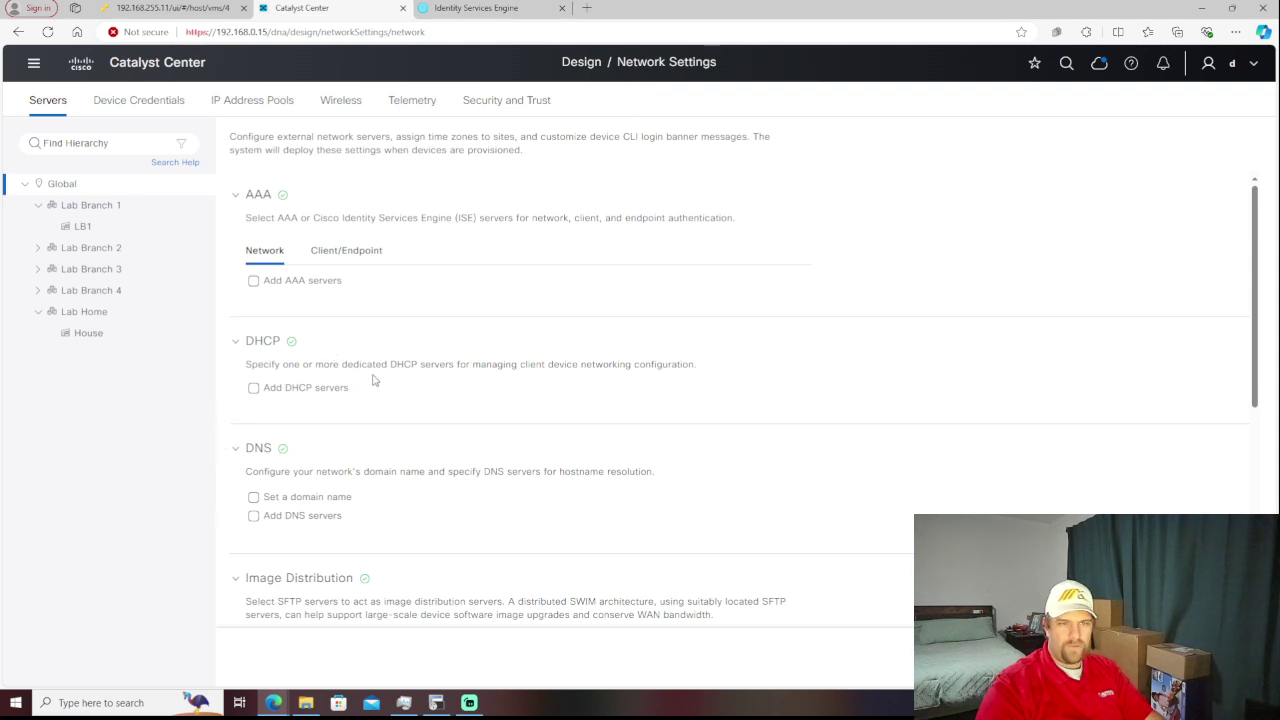
scroll(373, 380, down, 2)
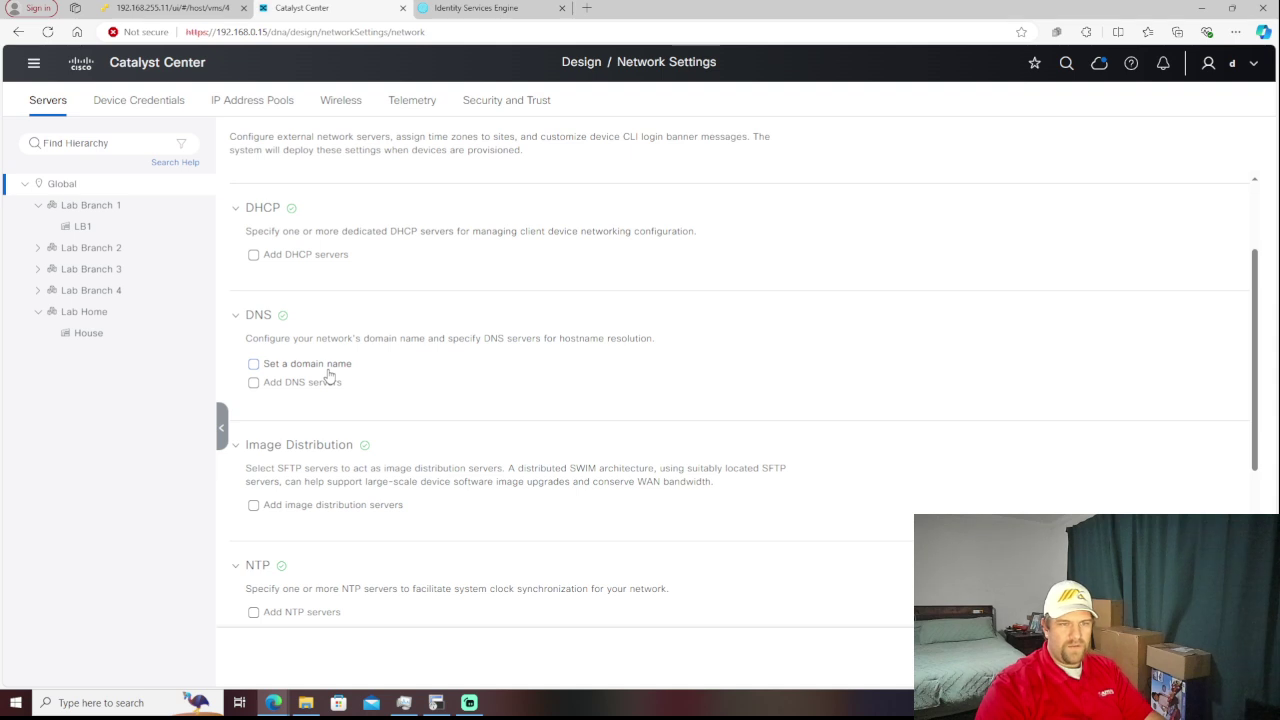
- Enable a domain name for the Global site and set it to damit.local
click(254, 364)
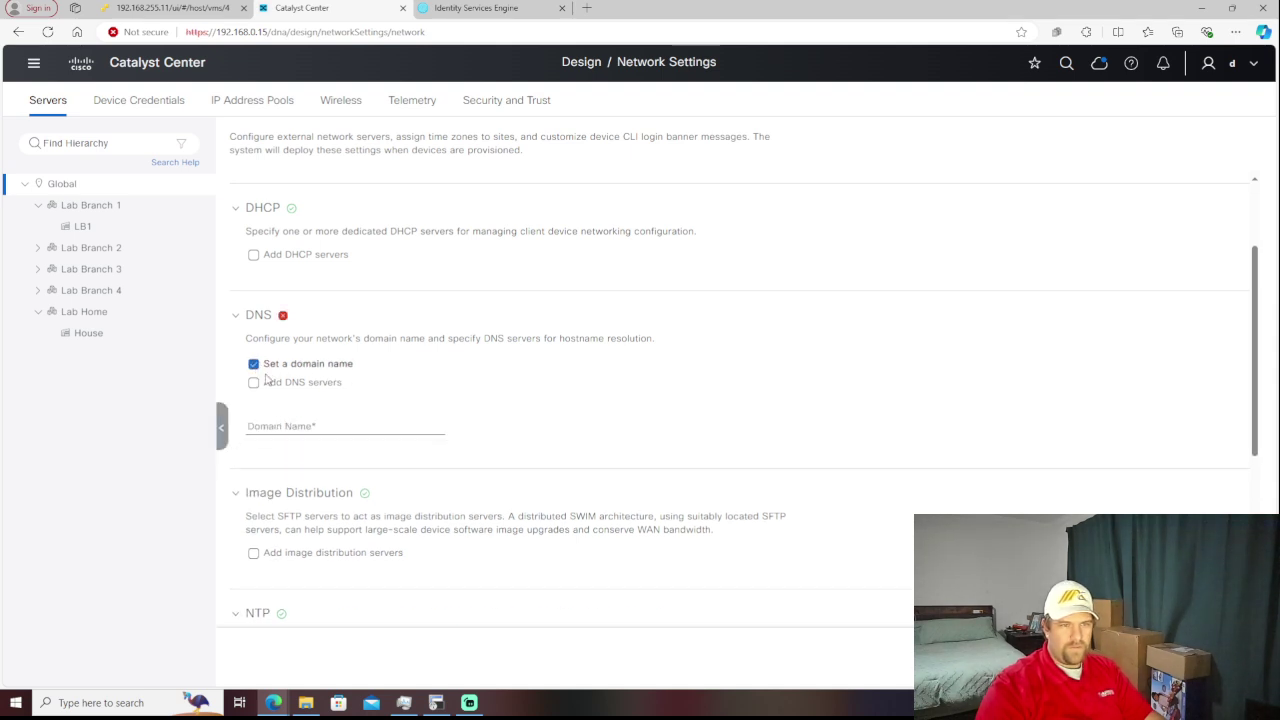
click(325, 419)
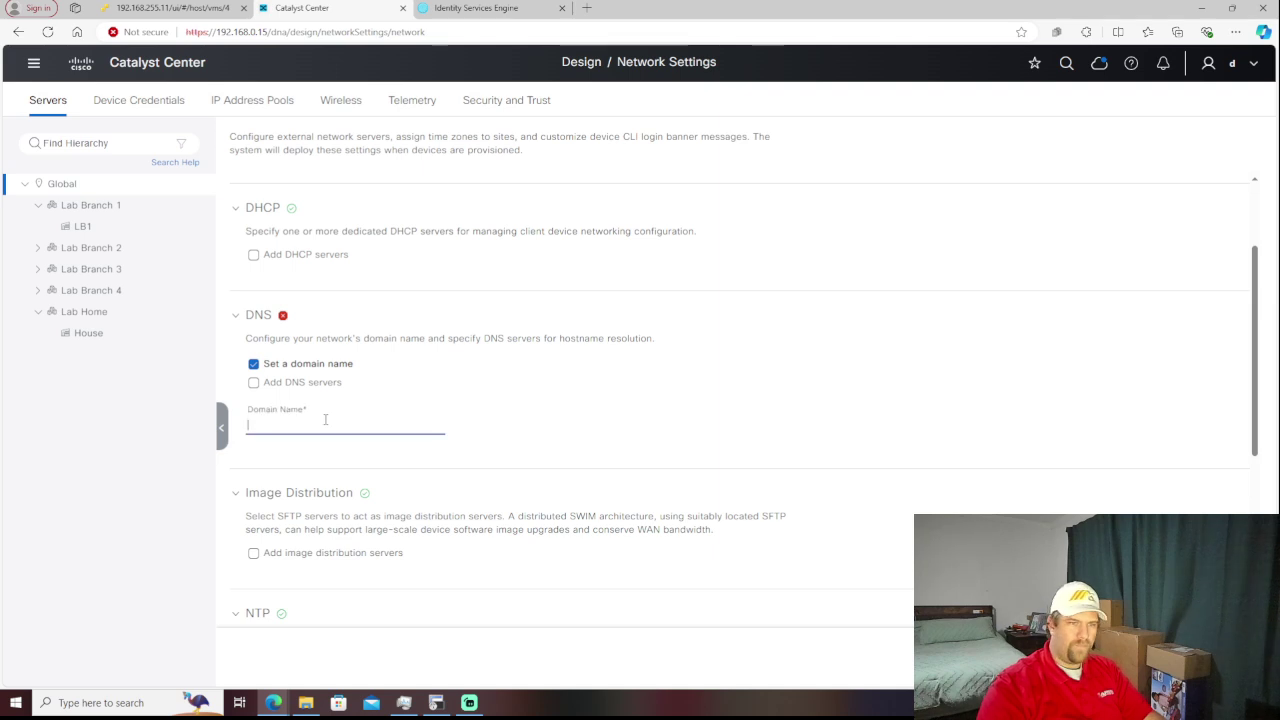
text(damit)
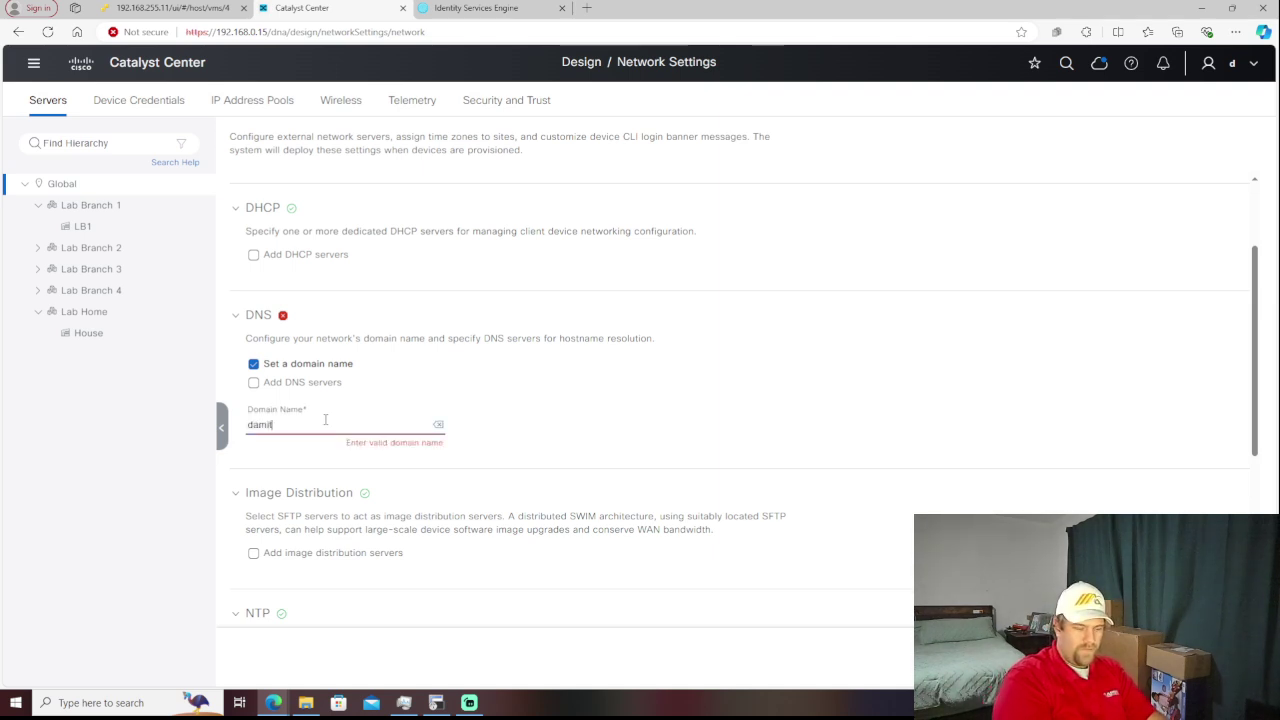
text(.local)
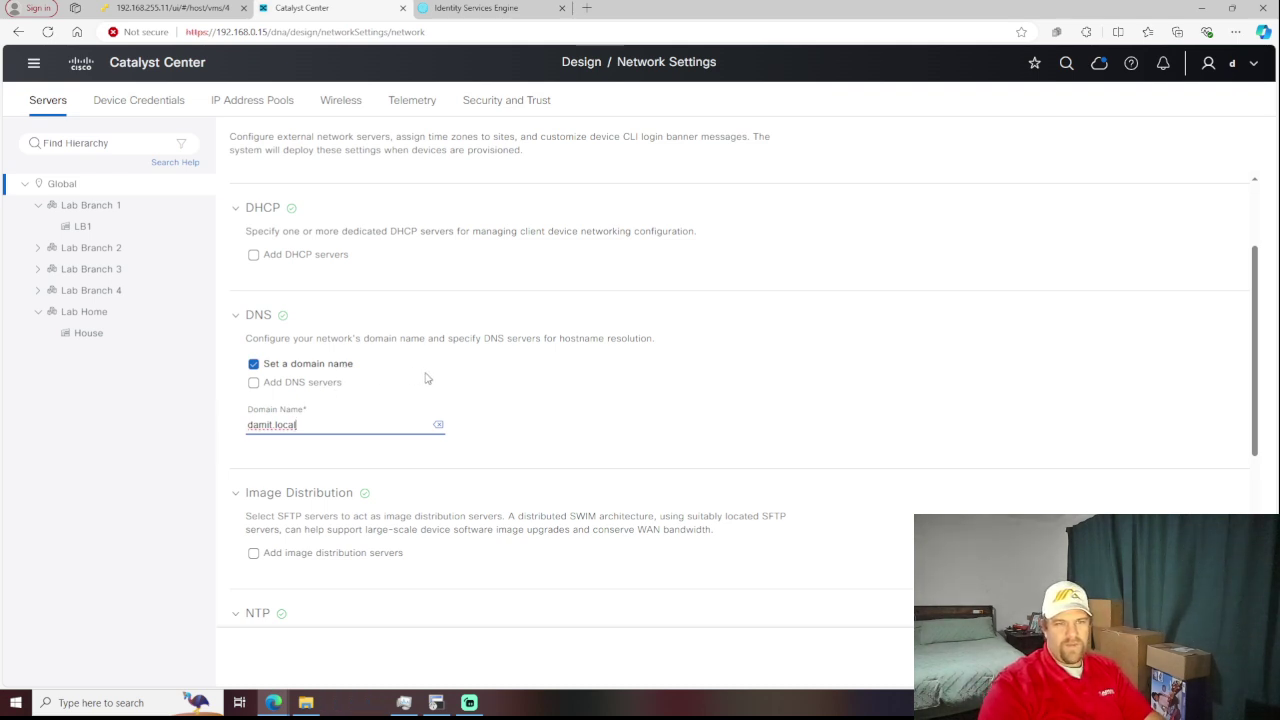
scroll(425, 378, down, 2)
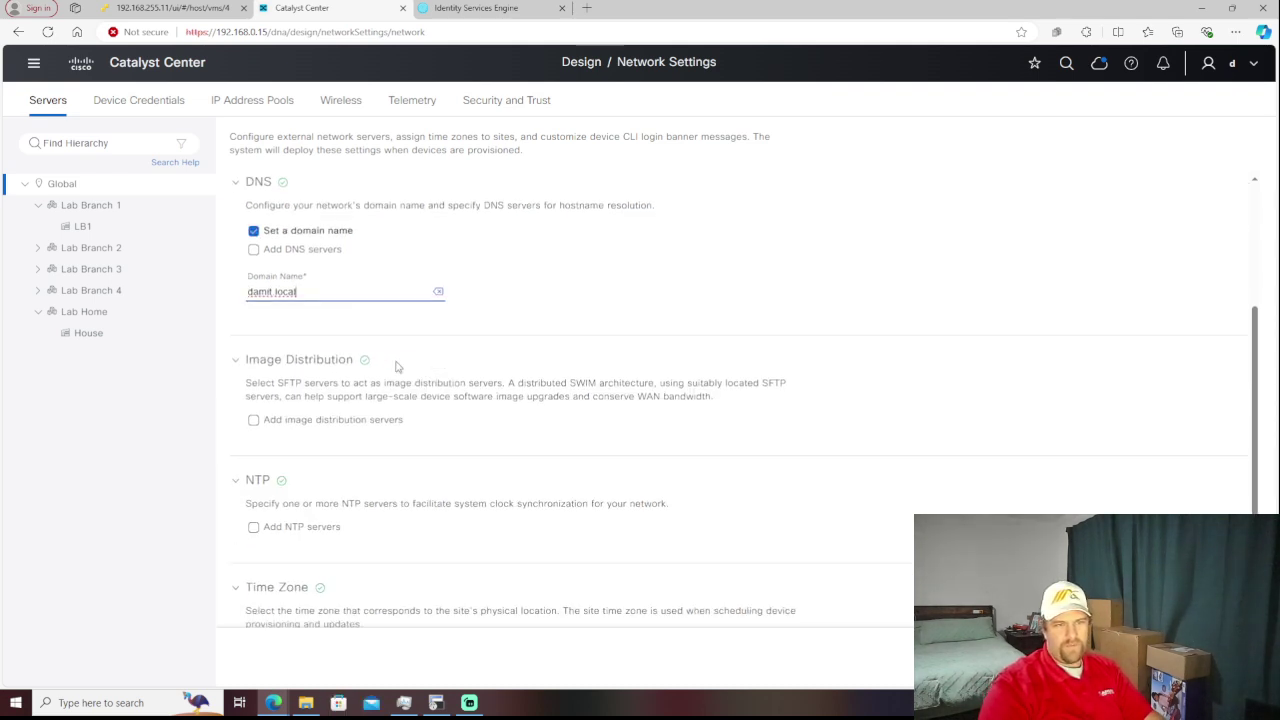
- Enable DNS servers and add the server address 192.168.0.20
click(254, 251)
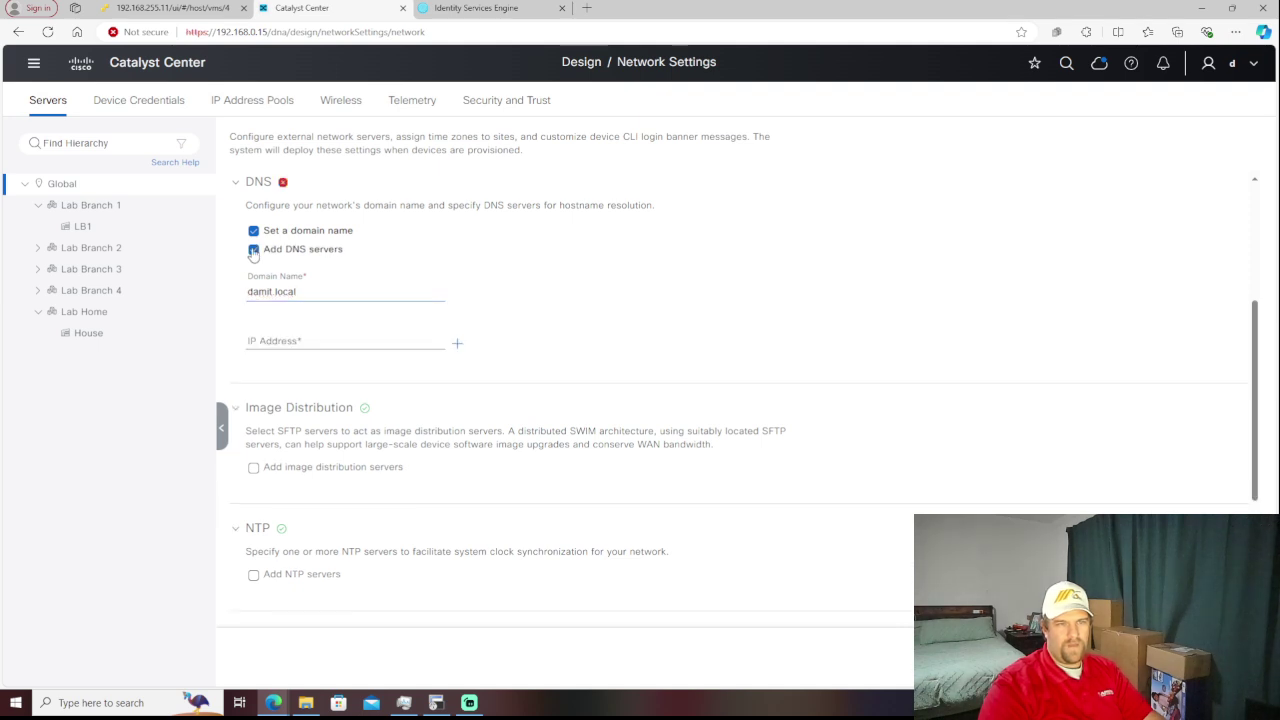
click(347, 336)
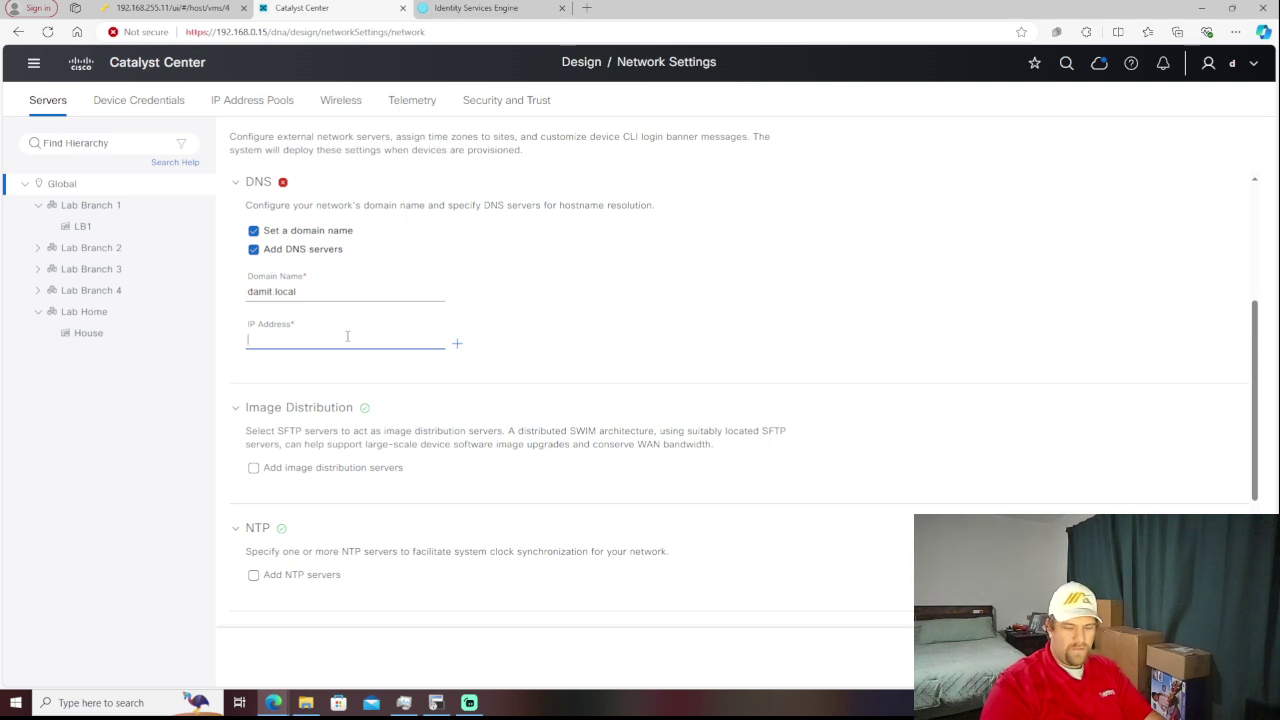
text(192.16)
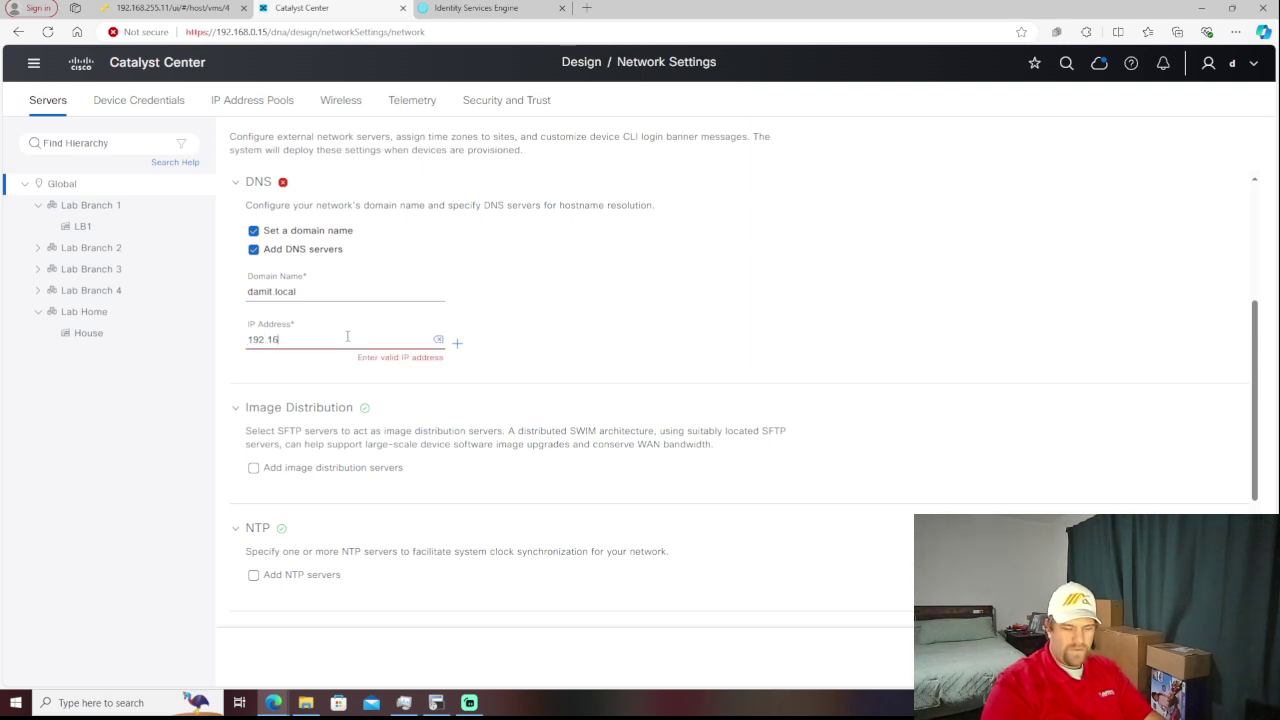
text(8.0.20)
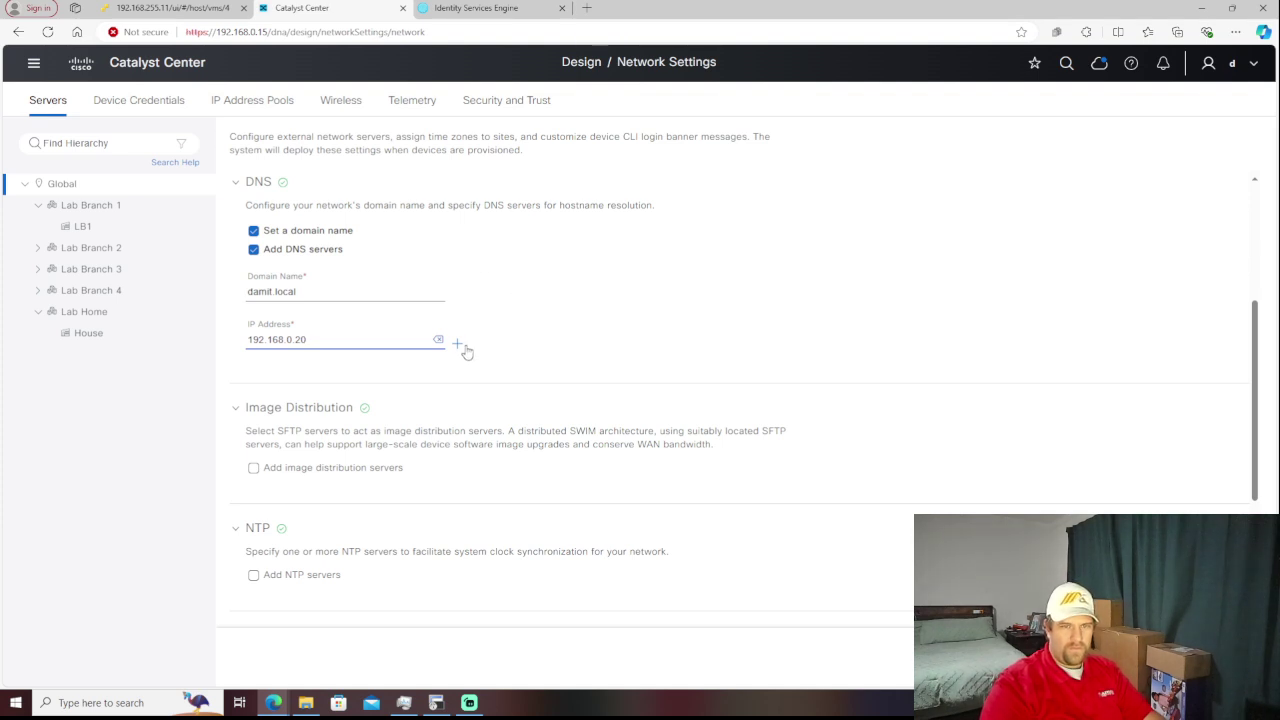
scroll(448, 392, down, 1)
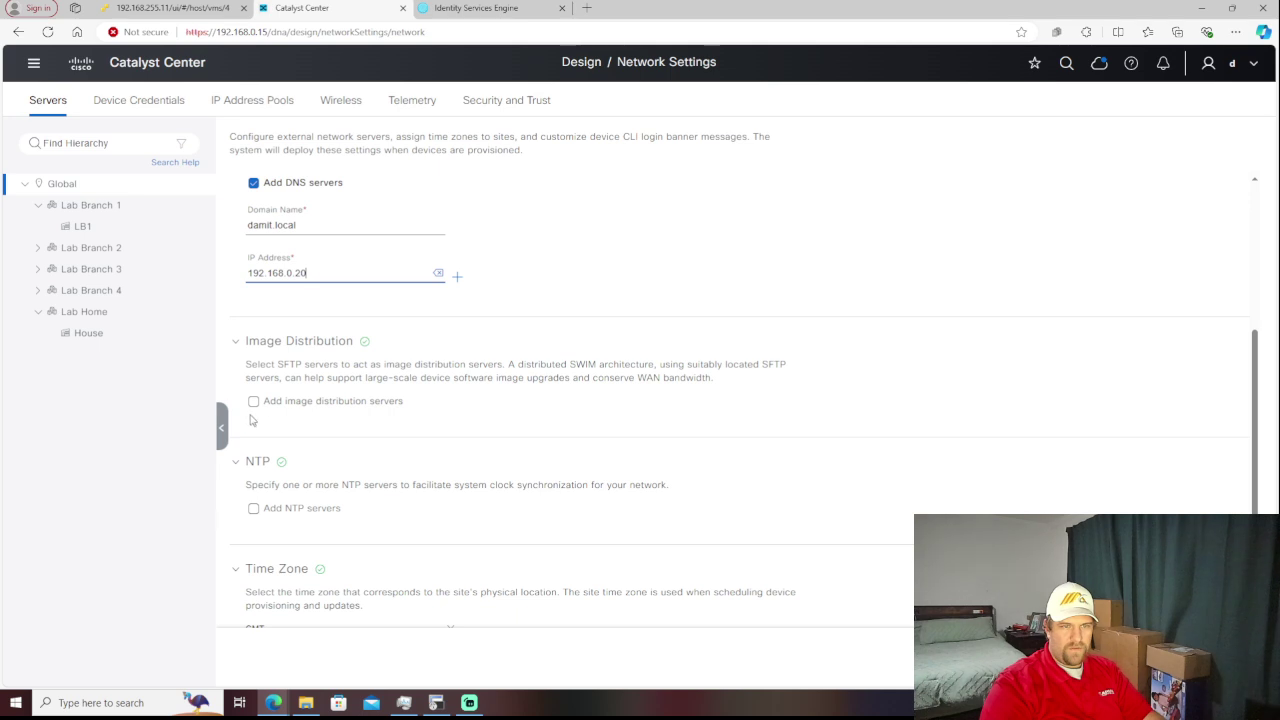
scroll(413, 411, down, 1)
scroll(413, 411, down, 2)
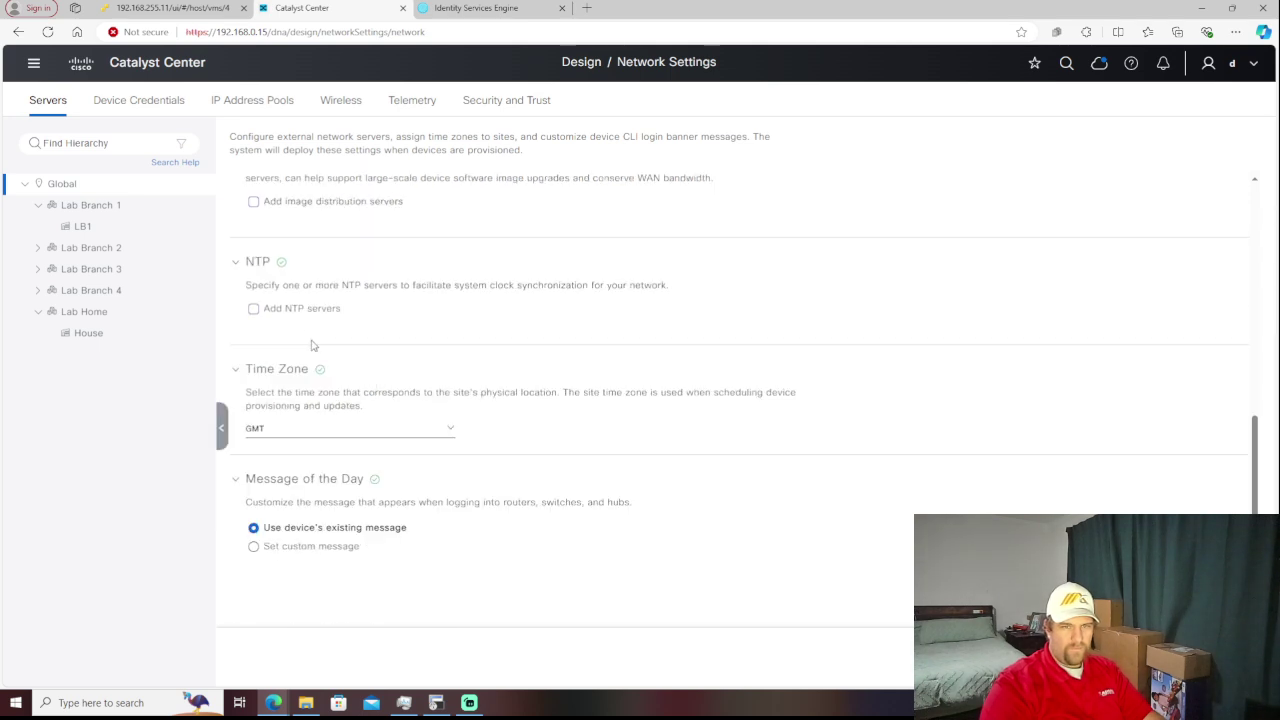
click(254, 311)
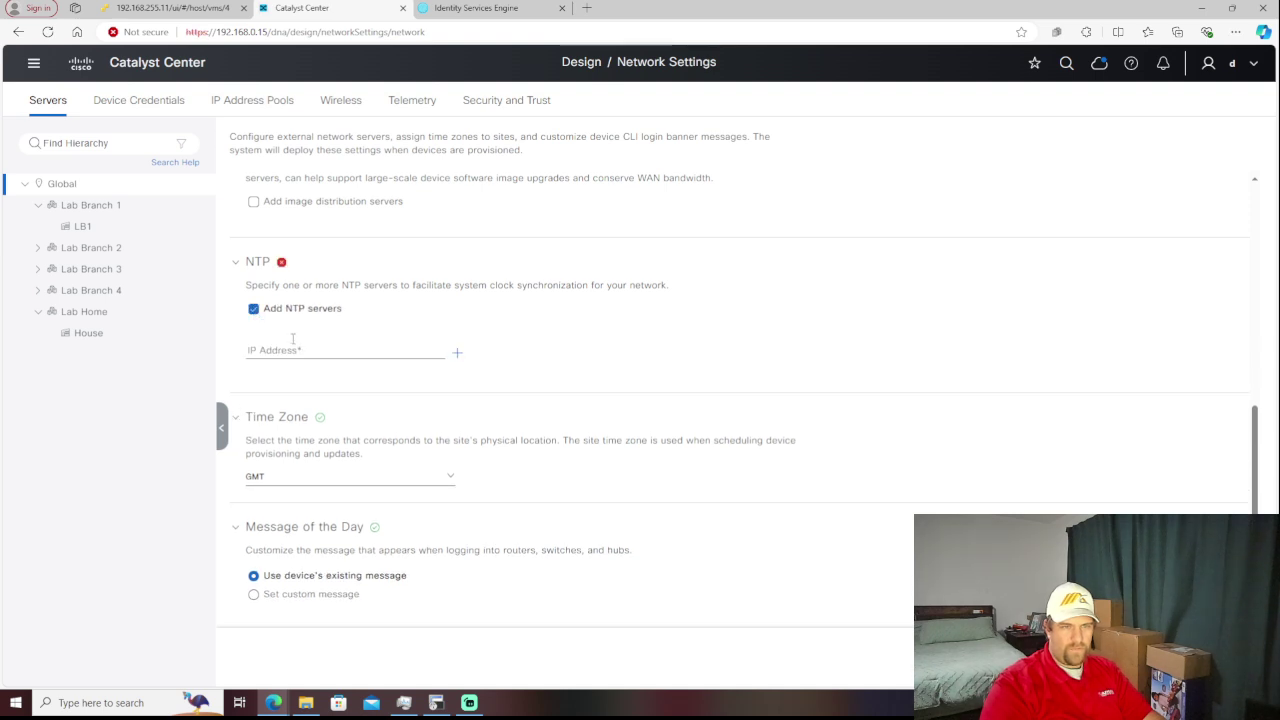
click(256, 315)
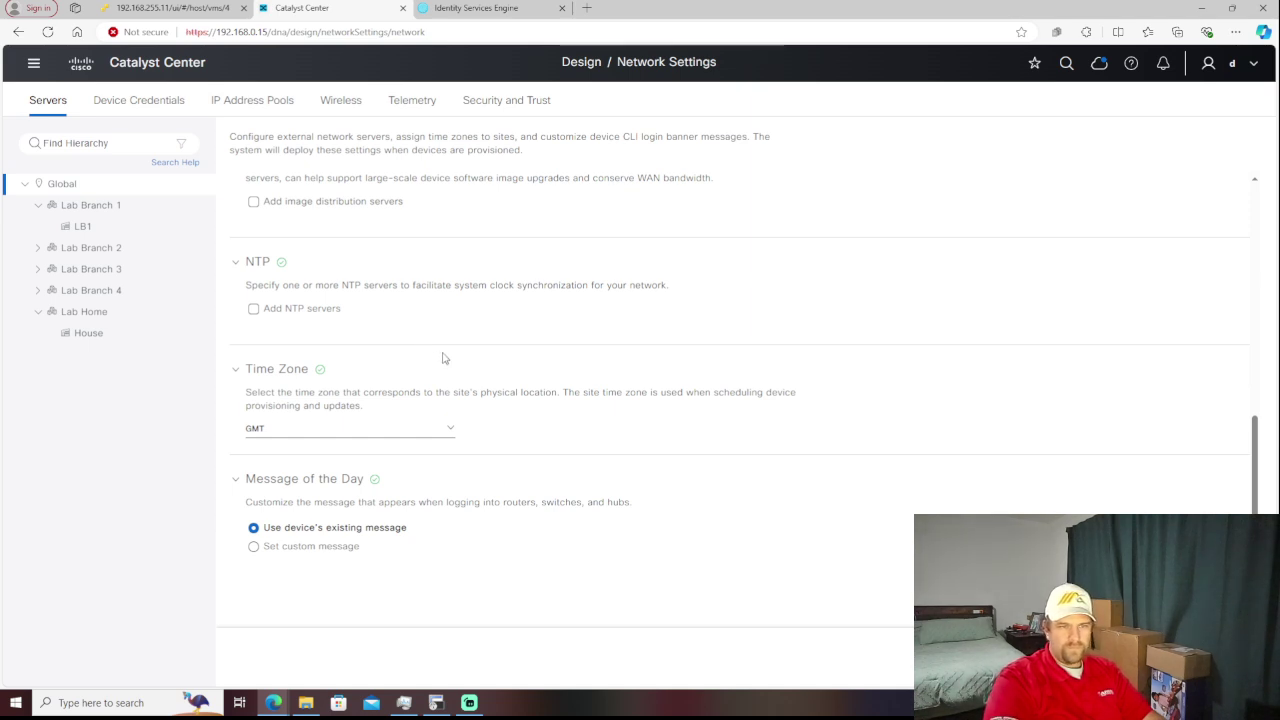
scroll(445, 358, down, 1)
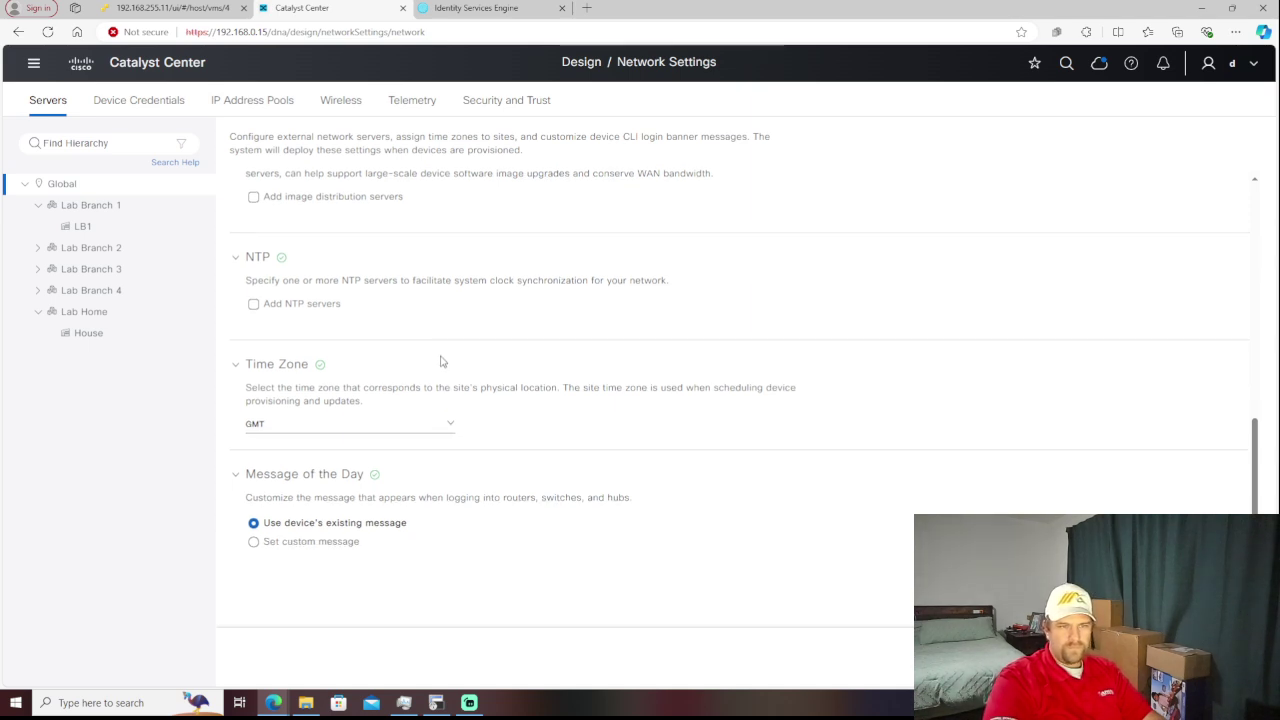
- Search the time zone list and set the Global time zone to America/New_York
click(449, 428)
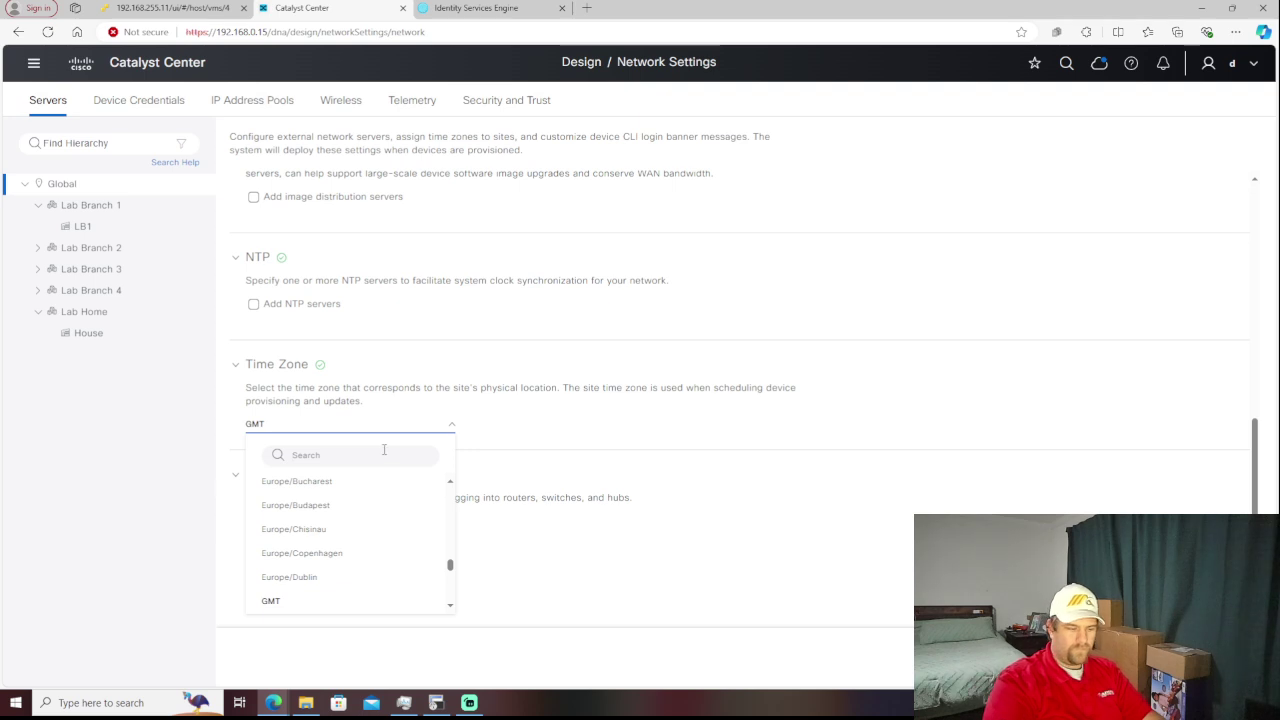
text(EST)
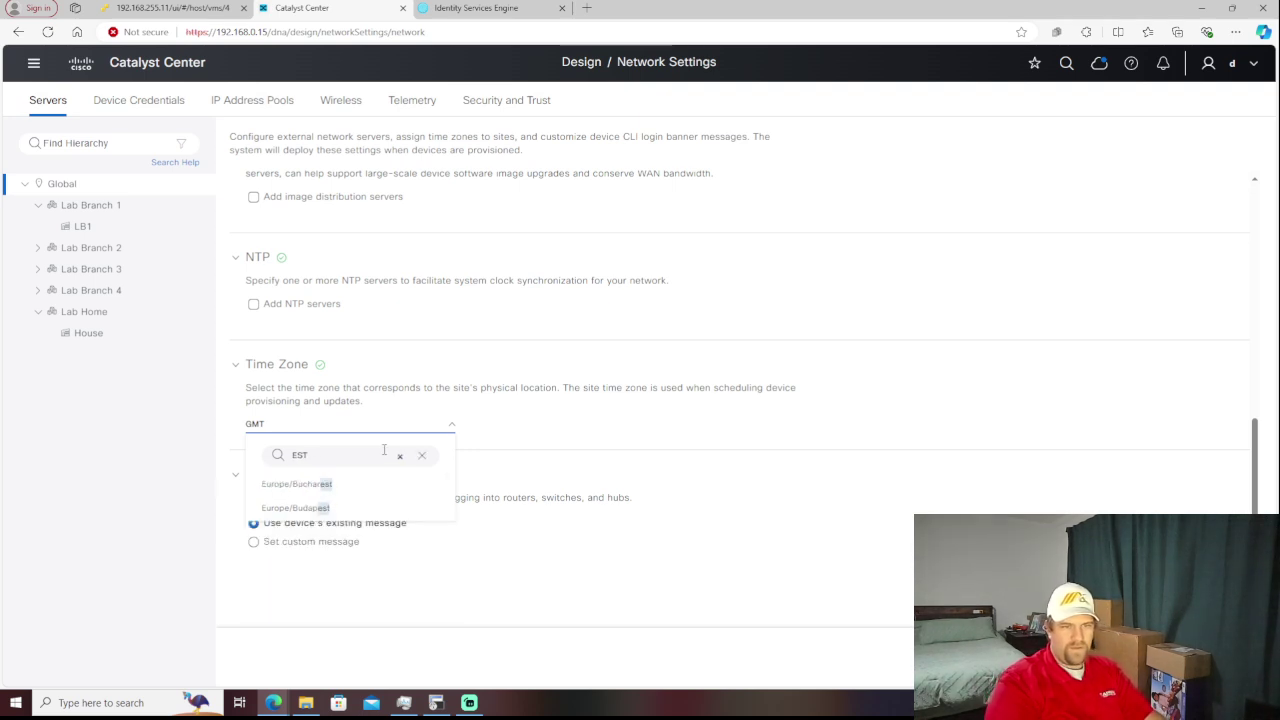
key(BackSpace)
key(BackSpace)
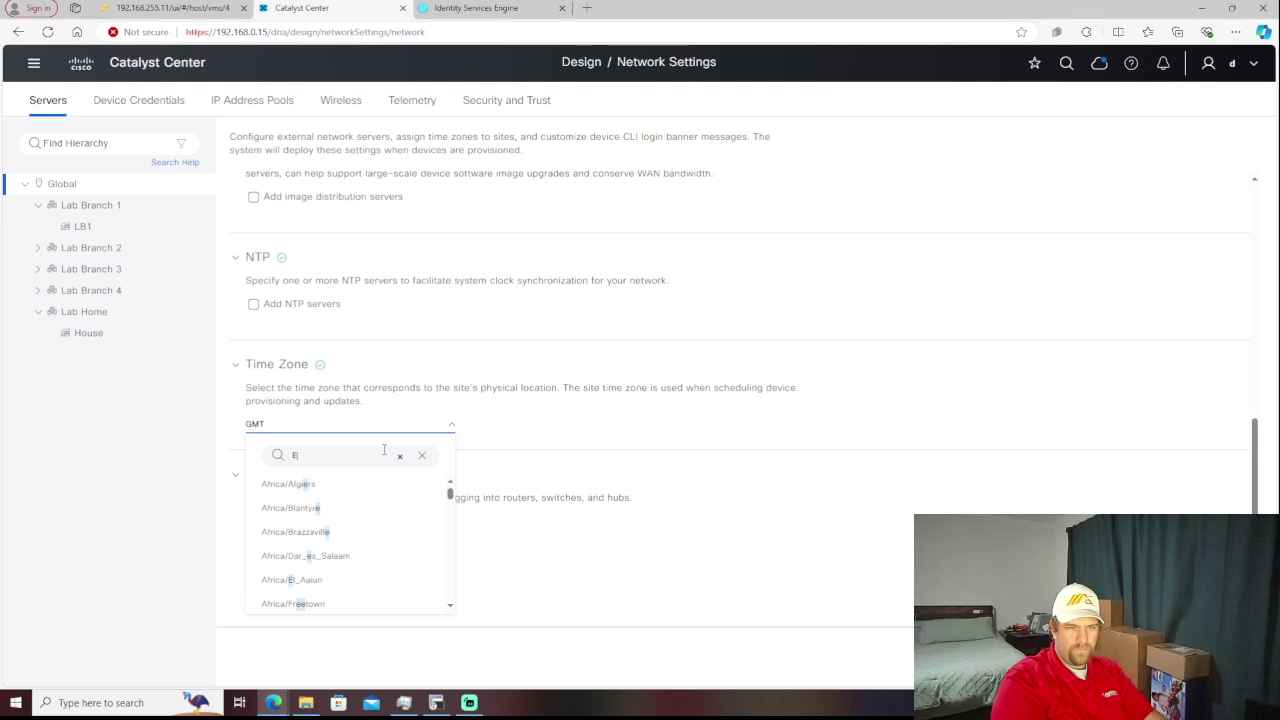
key(BackSpace)
text(uni)
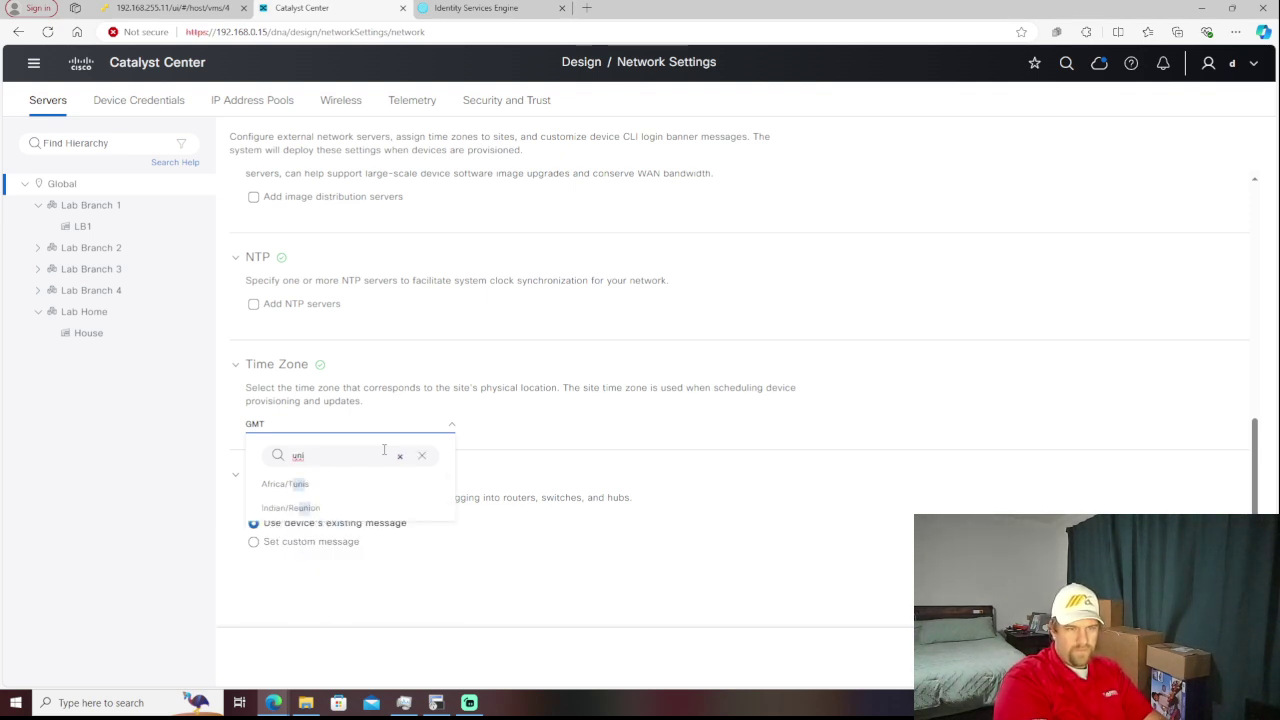
text(ted)
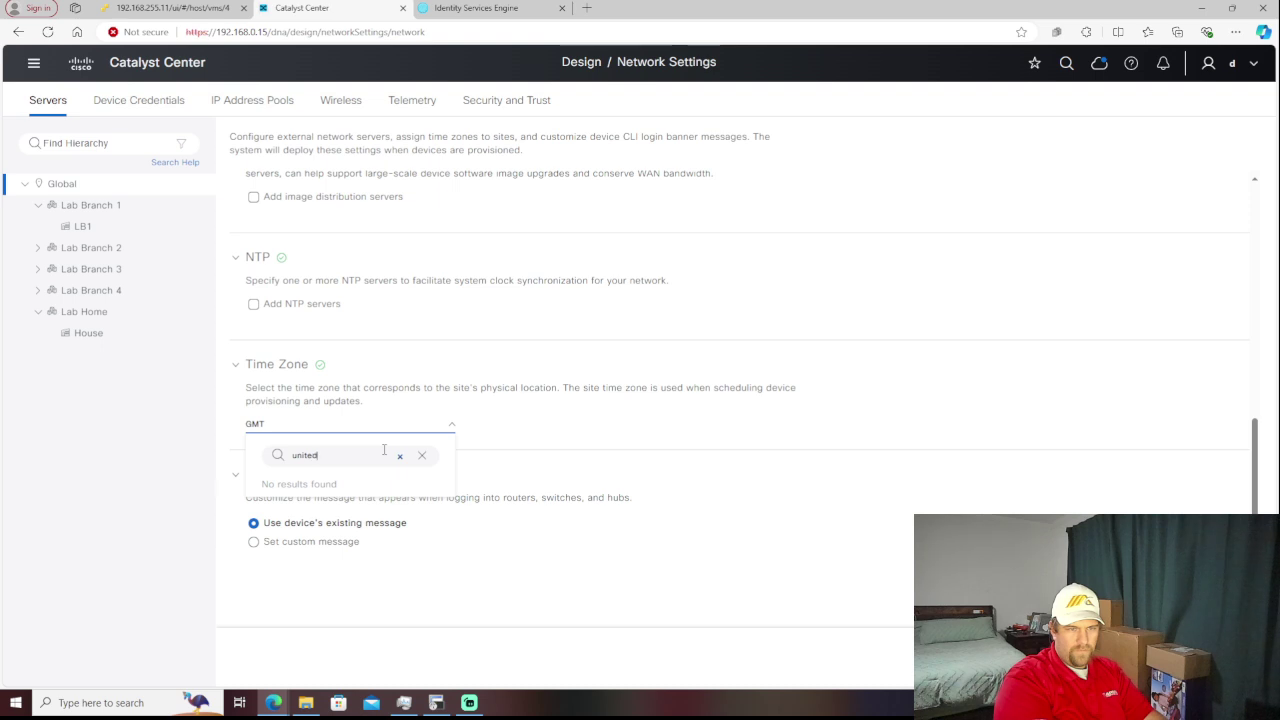
key(BackSpace)
key(BackSpace)
key(BackSpace)
key(BackSpace)
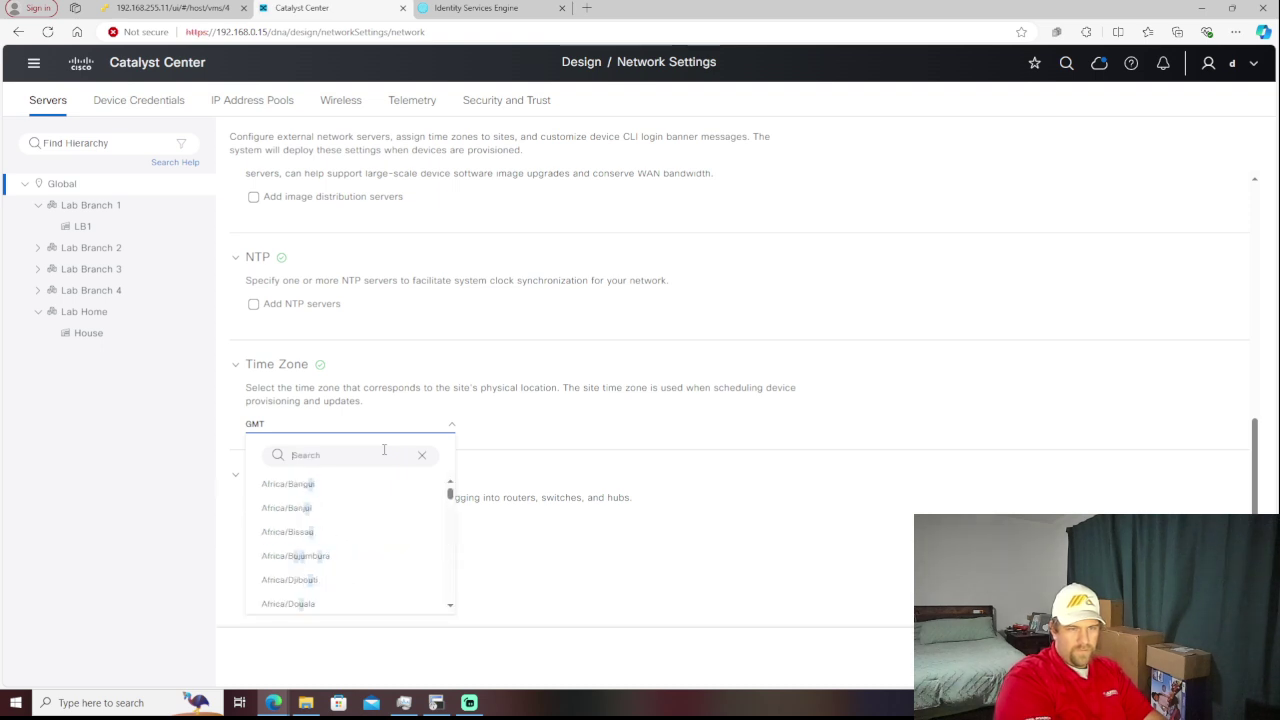
text(new)
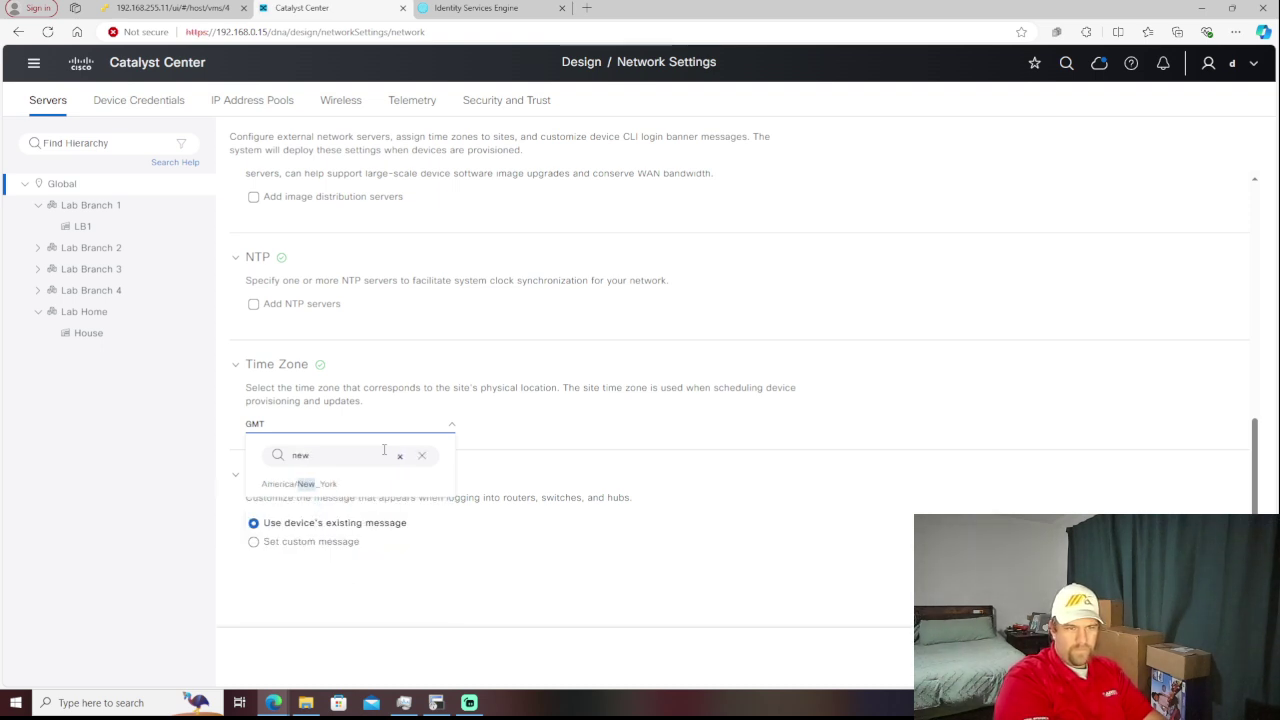
click(339, 483)
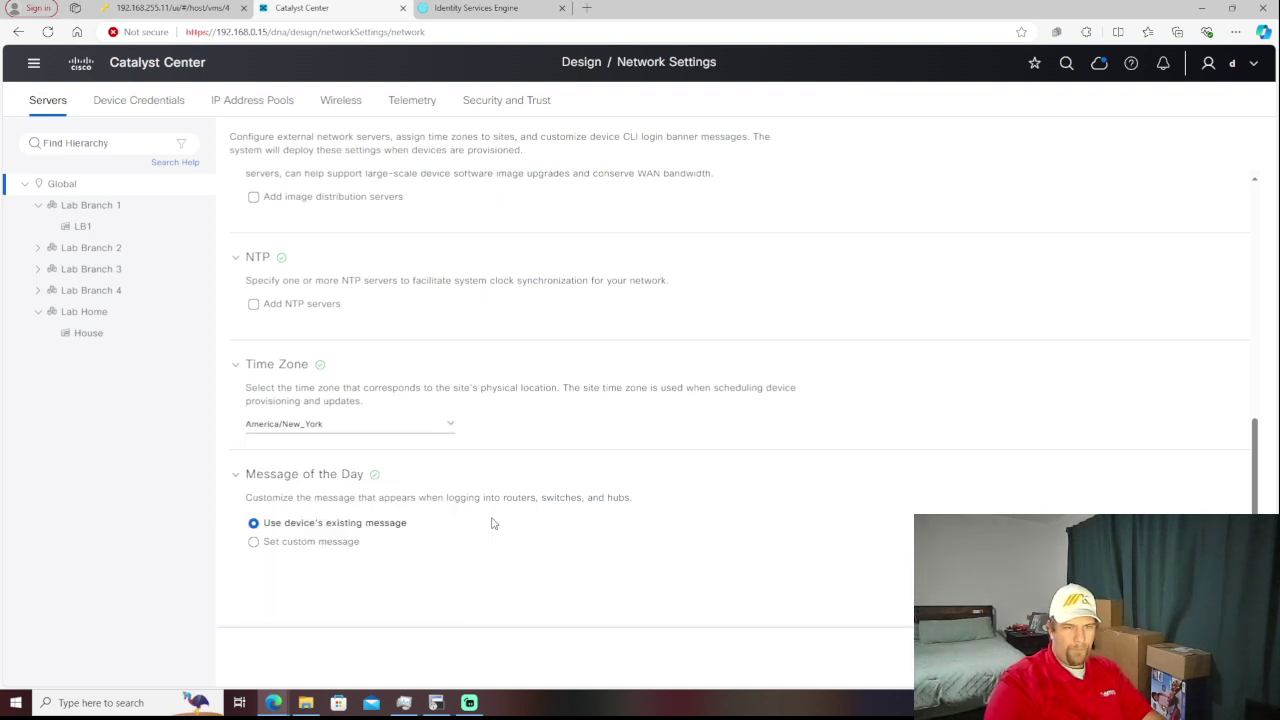
- Use a custom login message: 'This is my lab. Break it here, not in production…' with downtime warnings
click(256, 545)
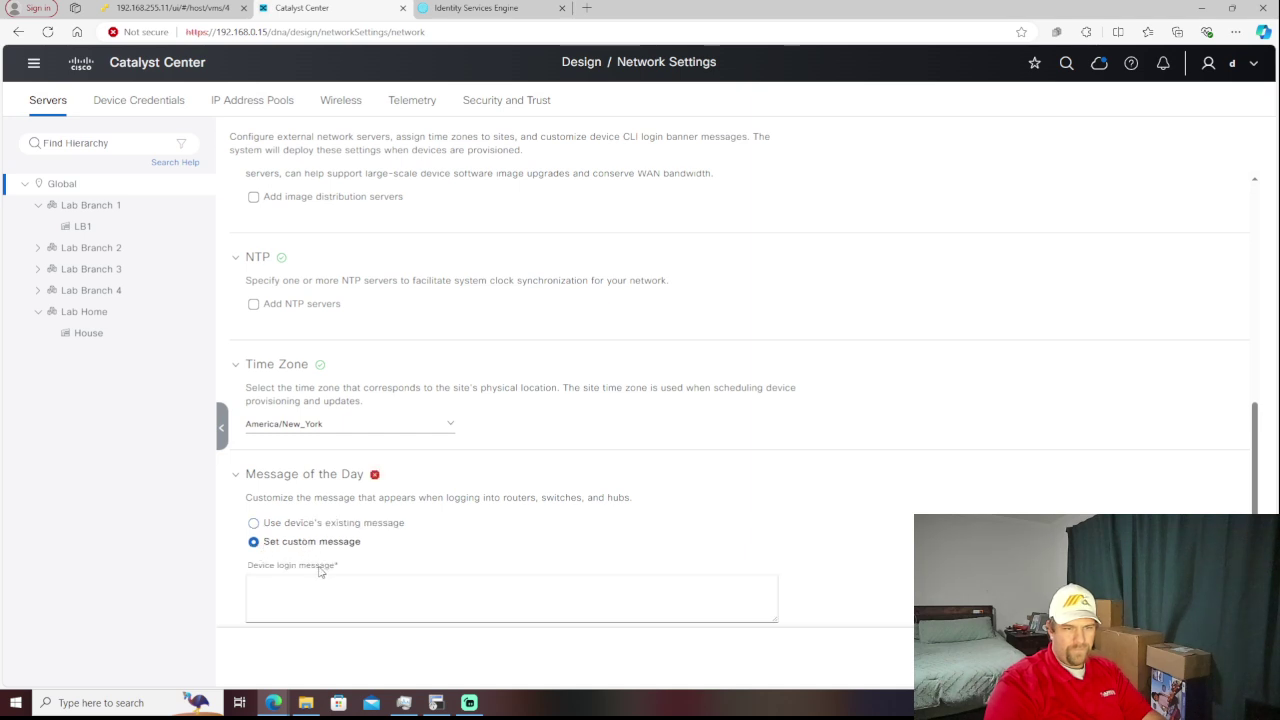
click(351, 591)
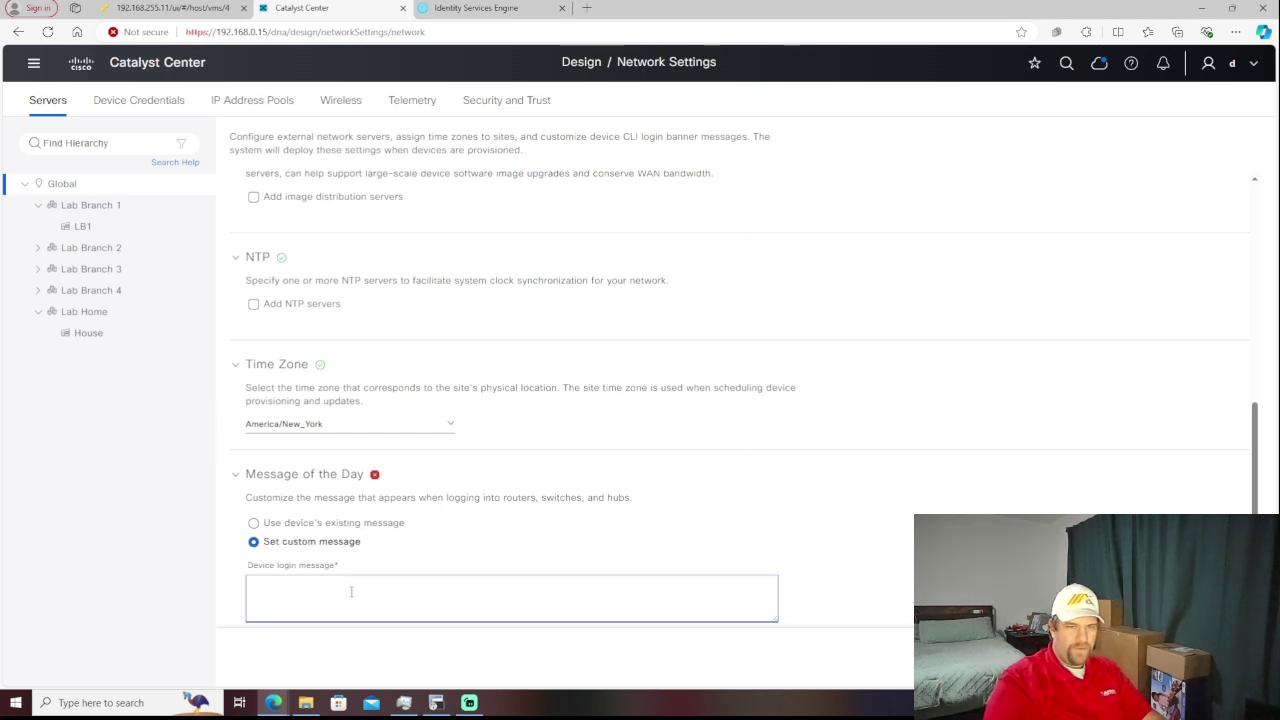
text(T)
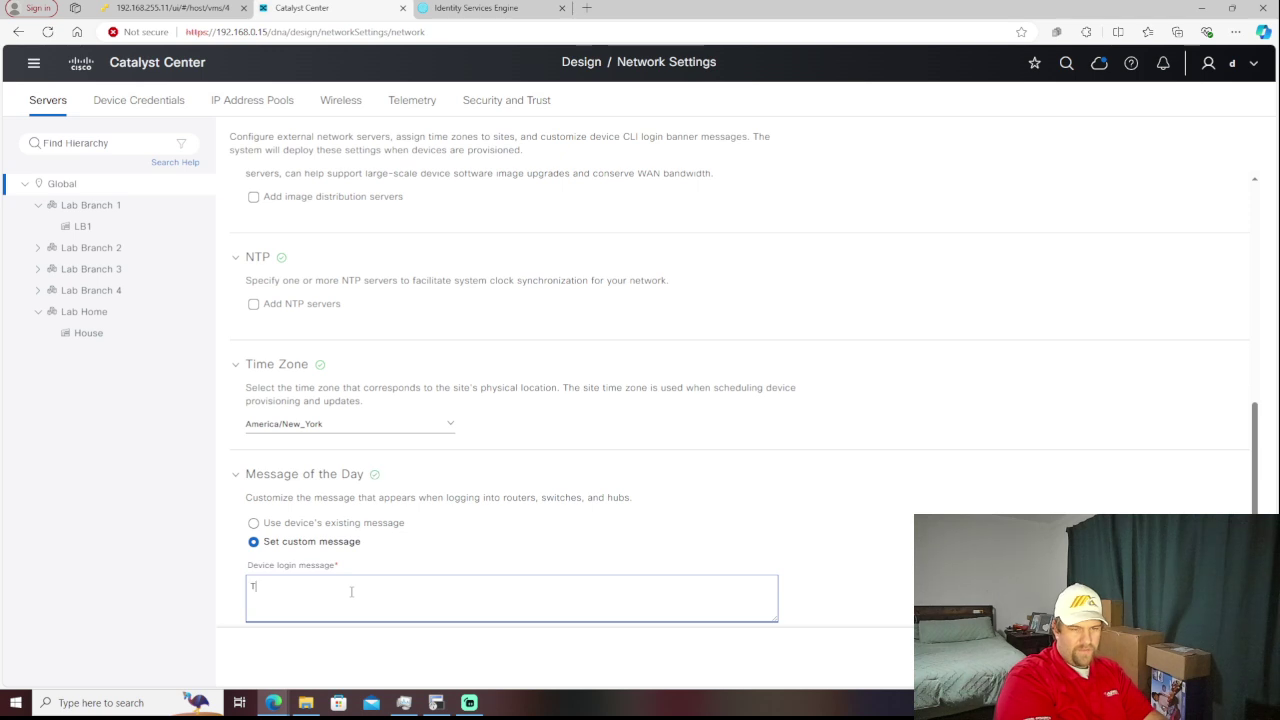
text(his is my la)
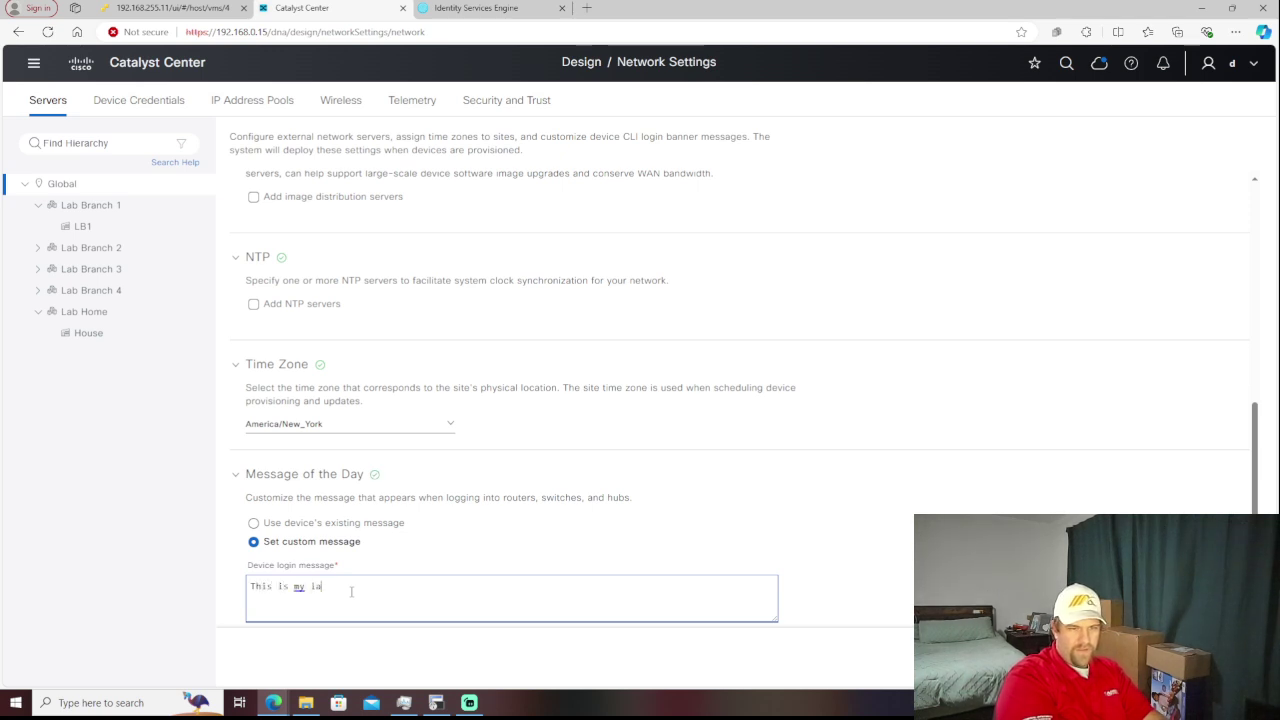
text(b. )
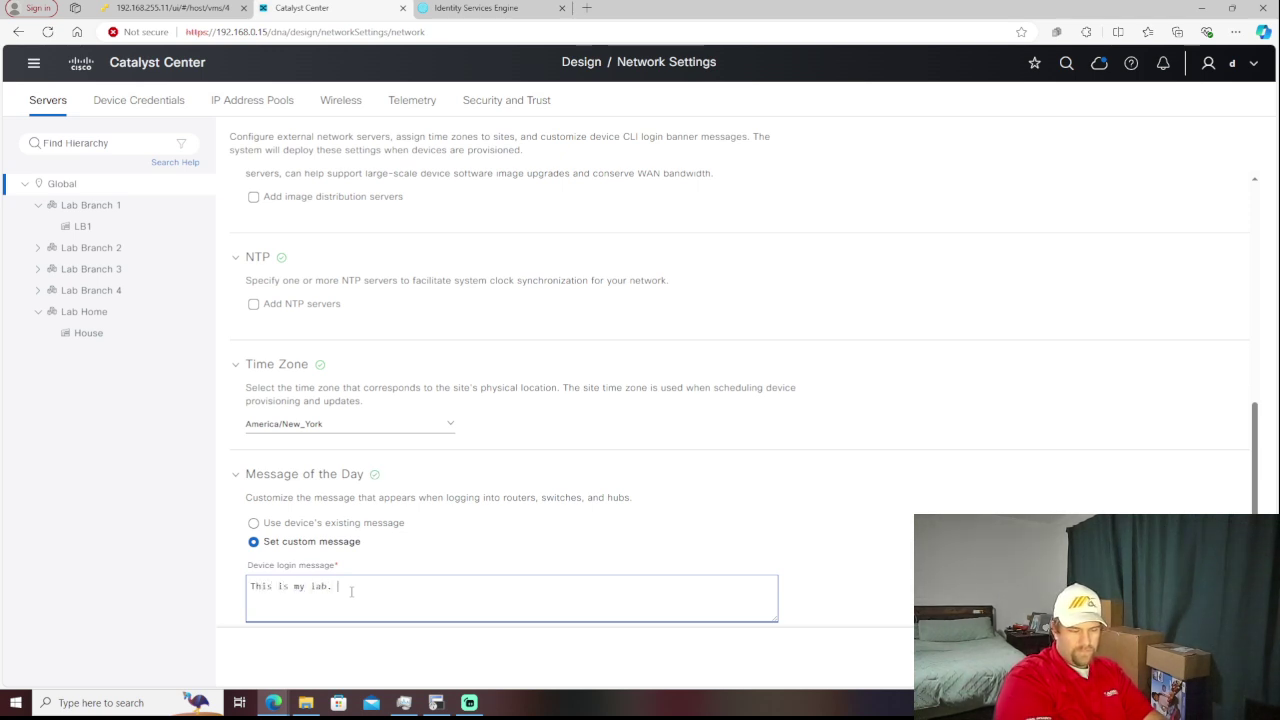
text(Break It )
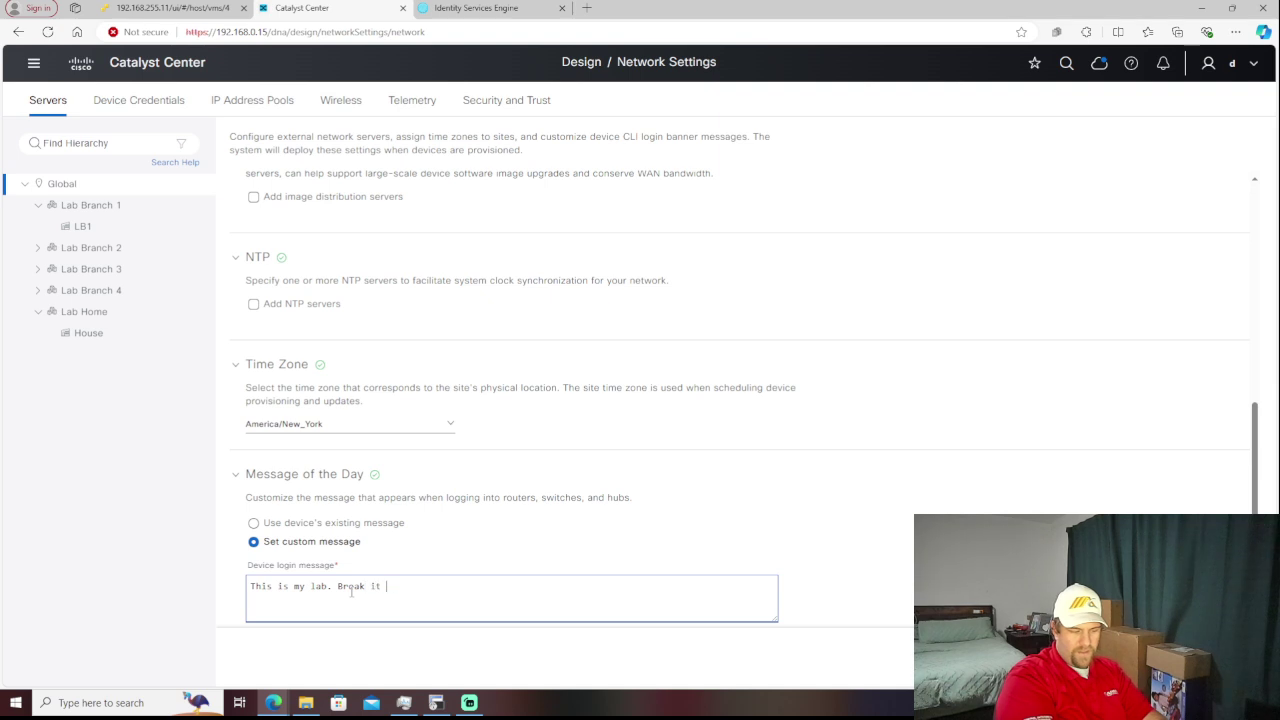
text(here, not )
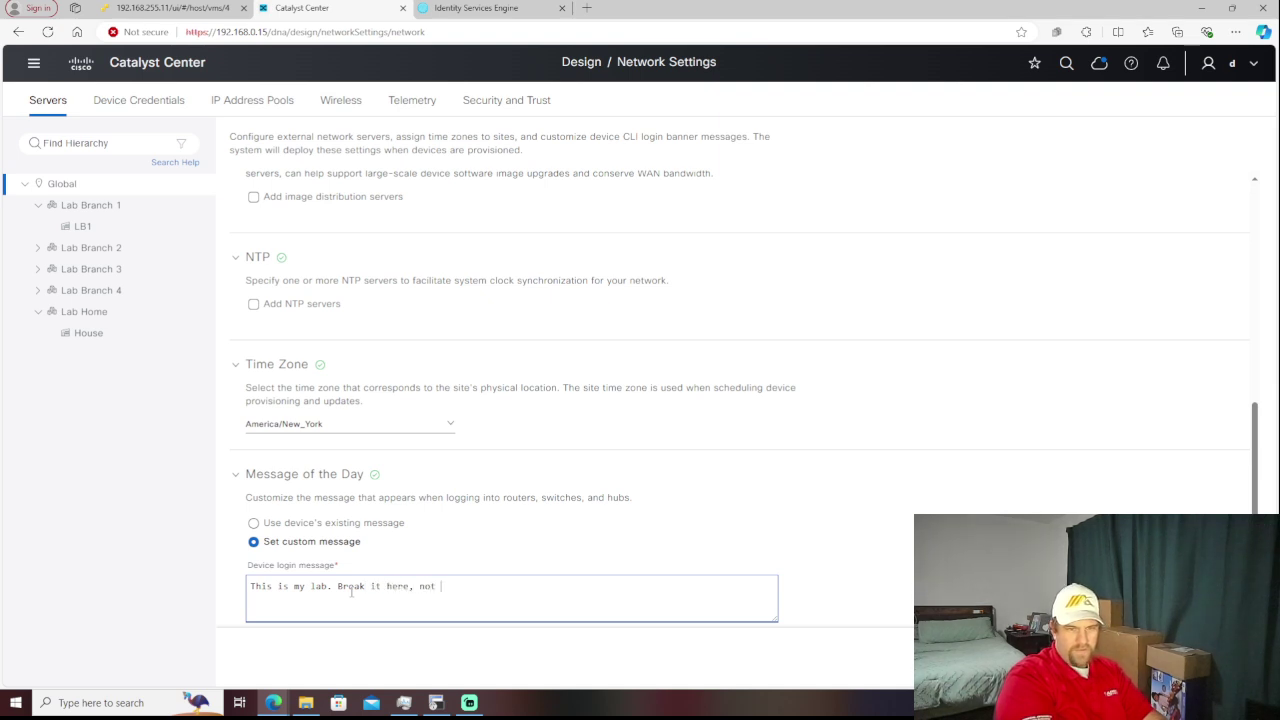
text(in productio)
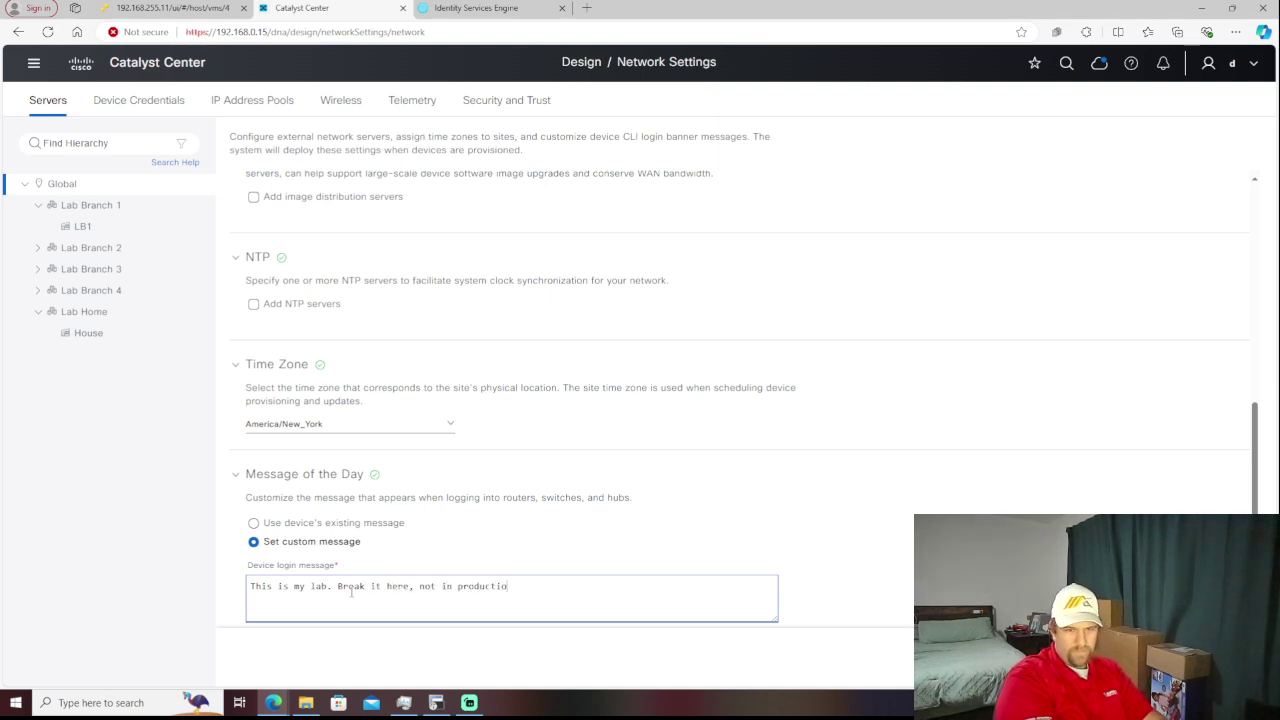
text(n. Down time cost)
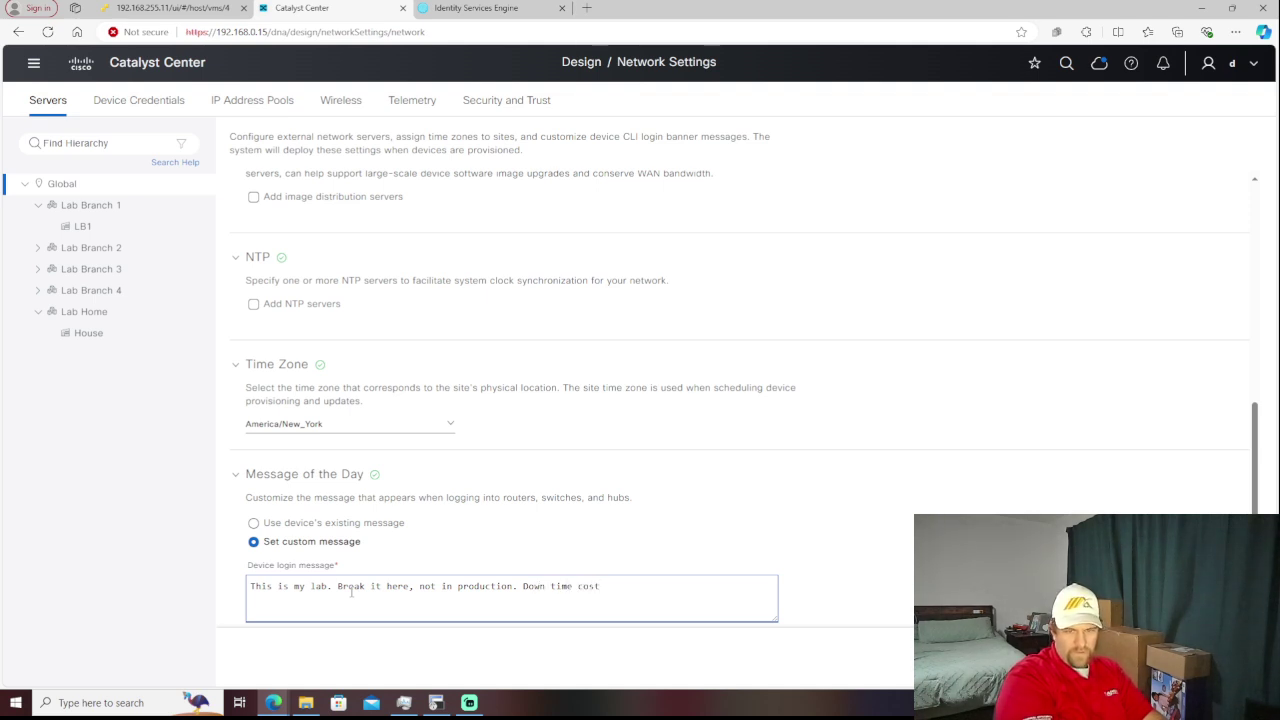
text(money)
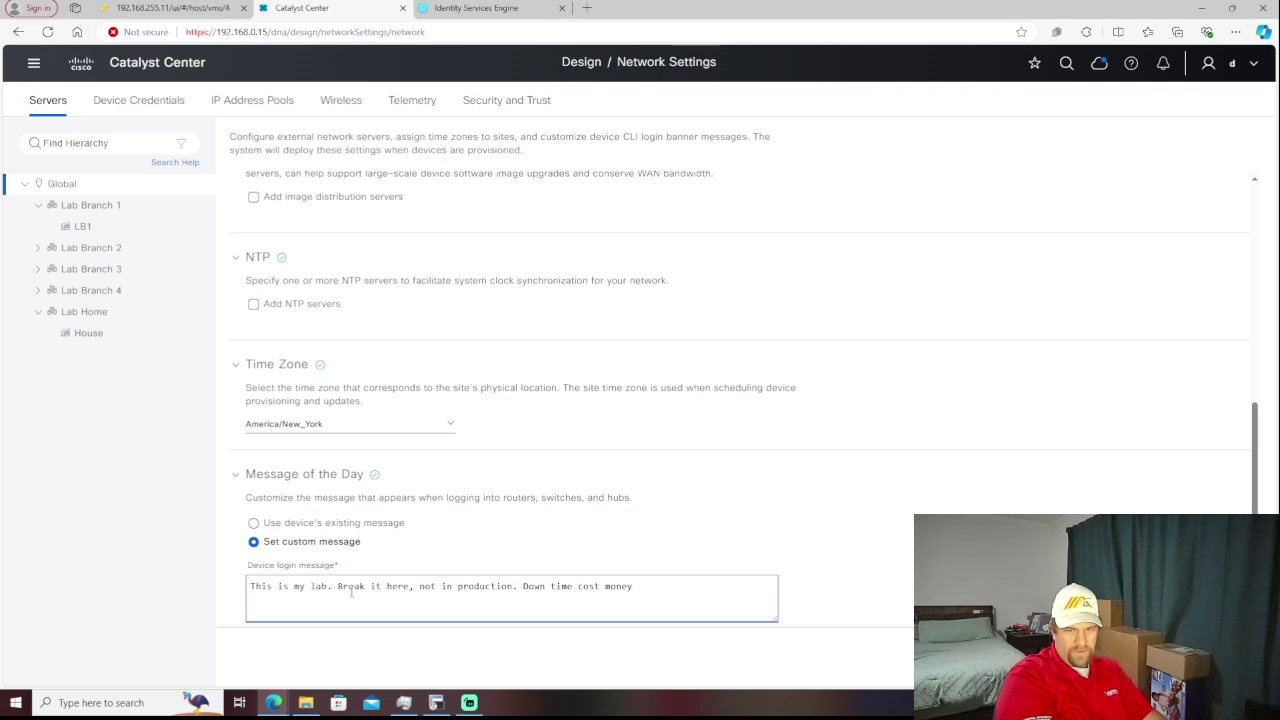
text( in produc)
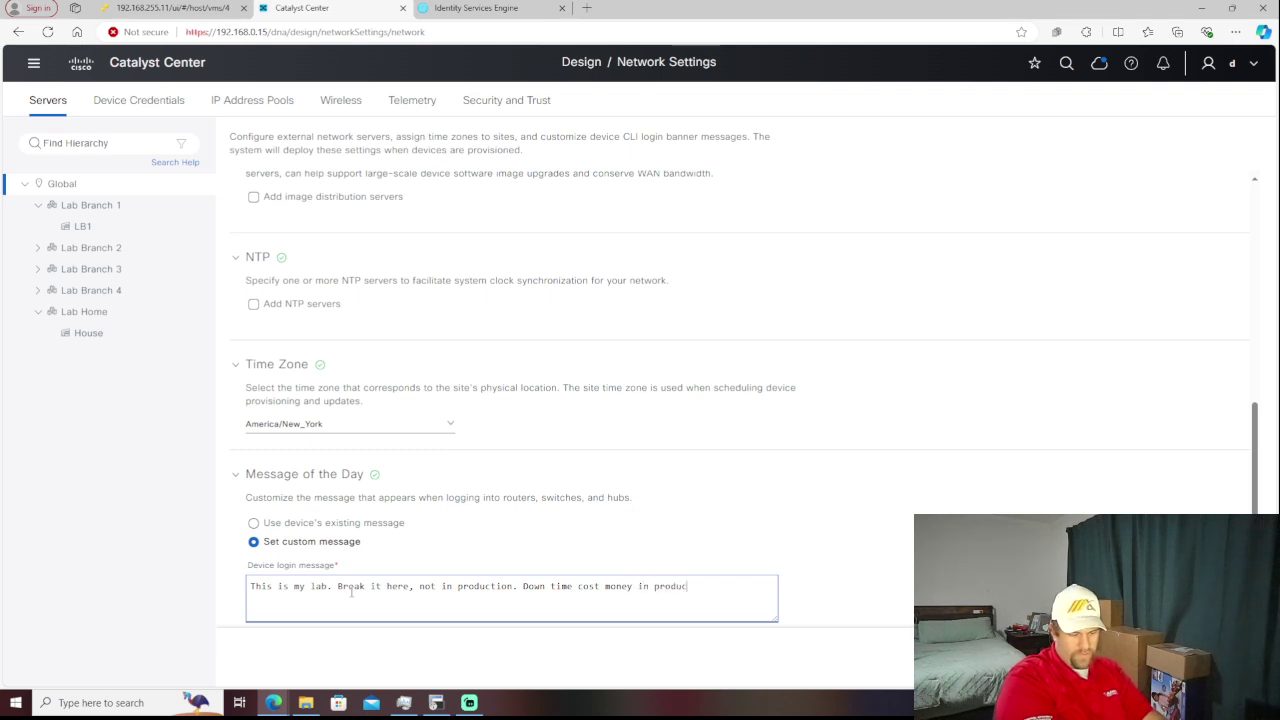
text(tion, )
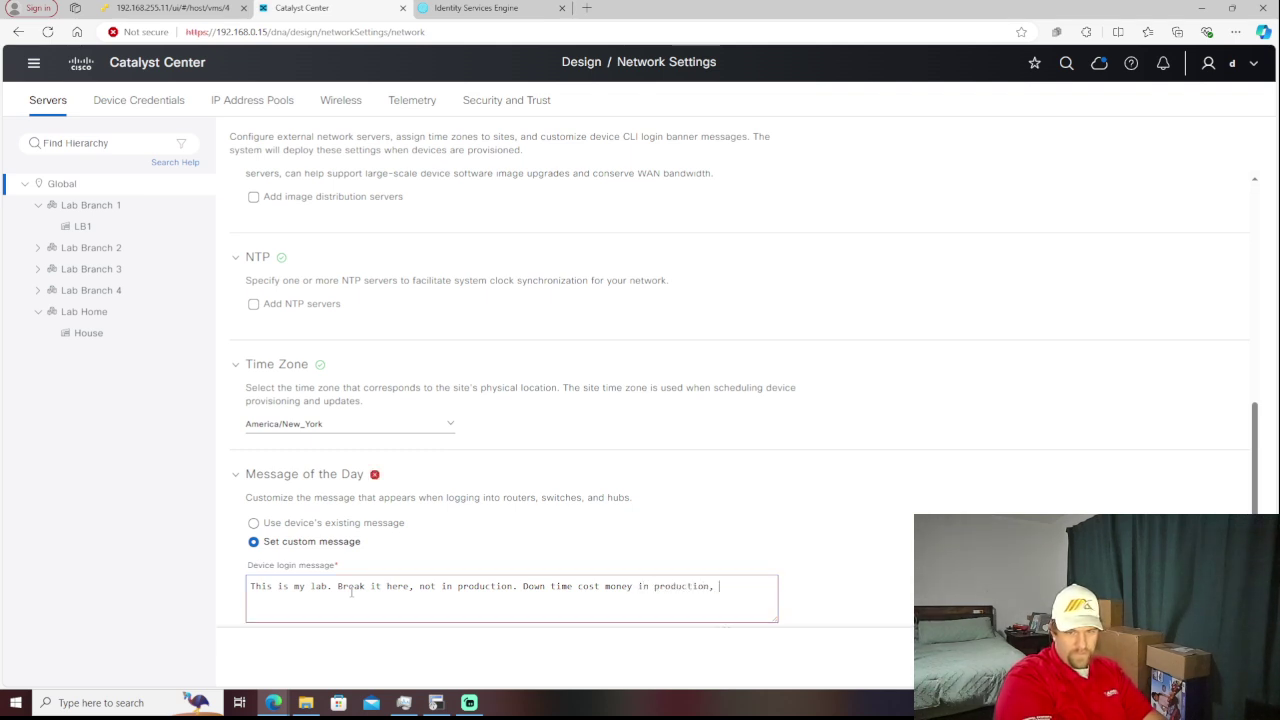
text(downt)
key(BackSpace)
key(BackSpace)
key(BackSpace)
text(time in l)
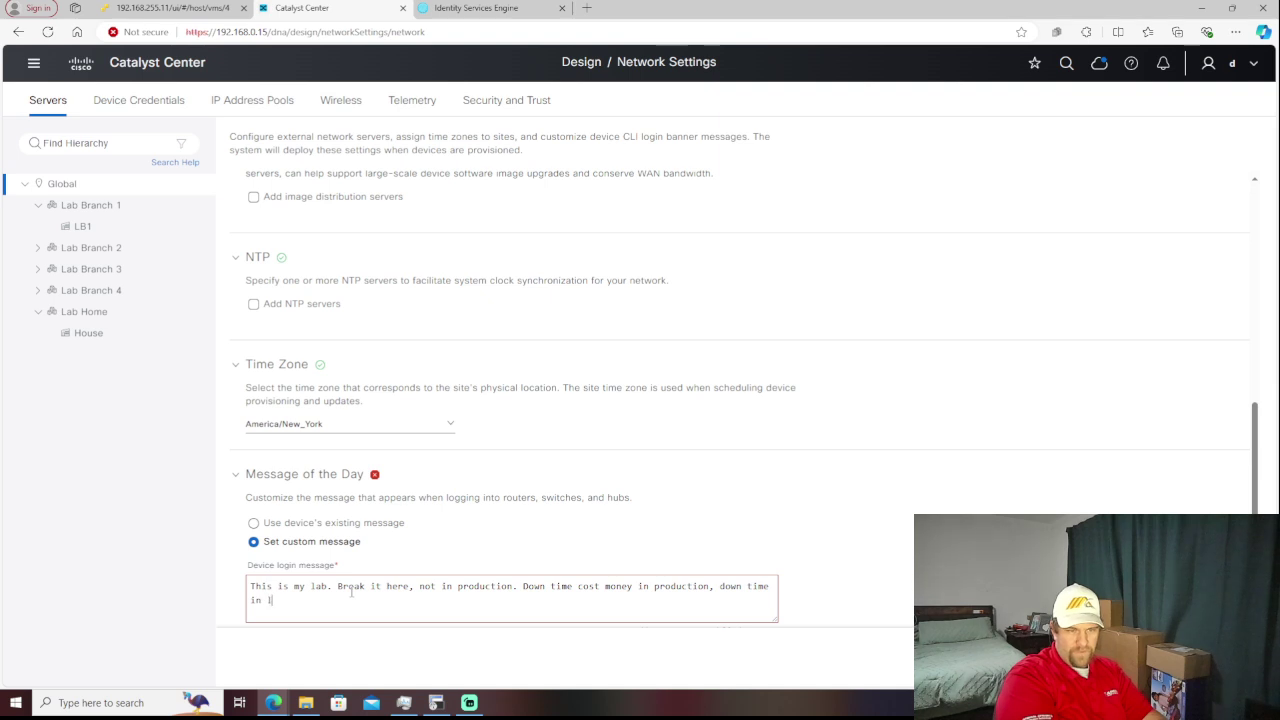
text(ab cost )
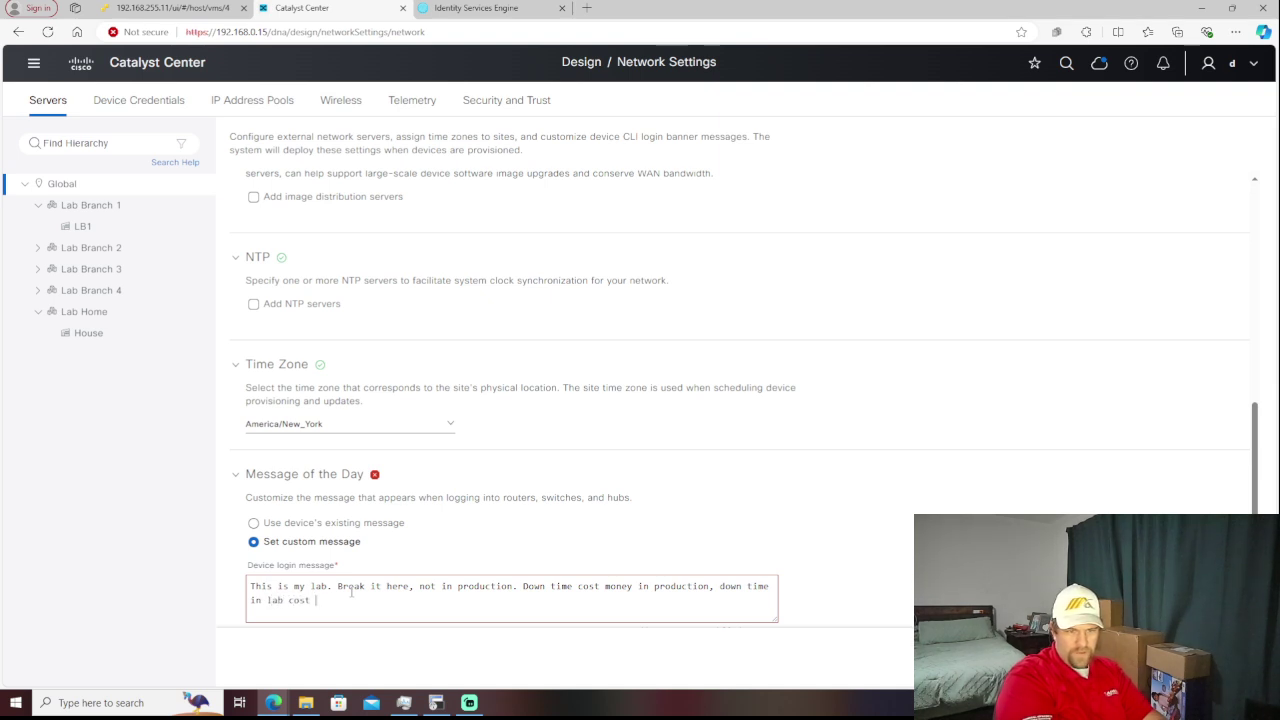
text(time.)
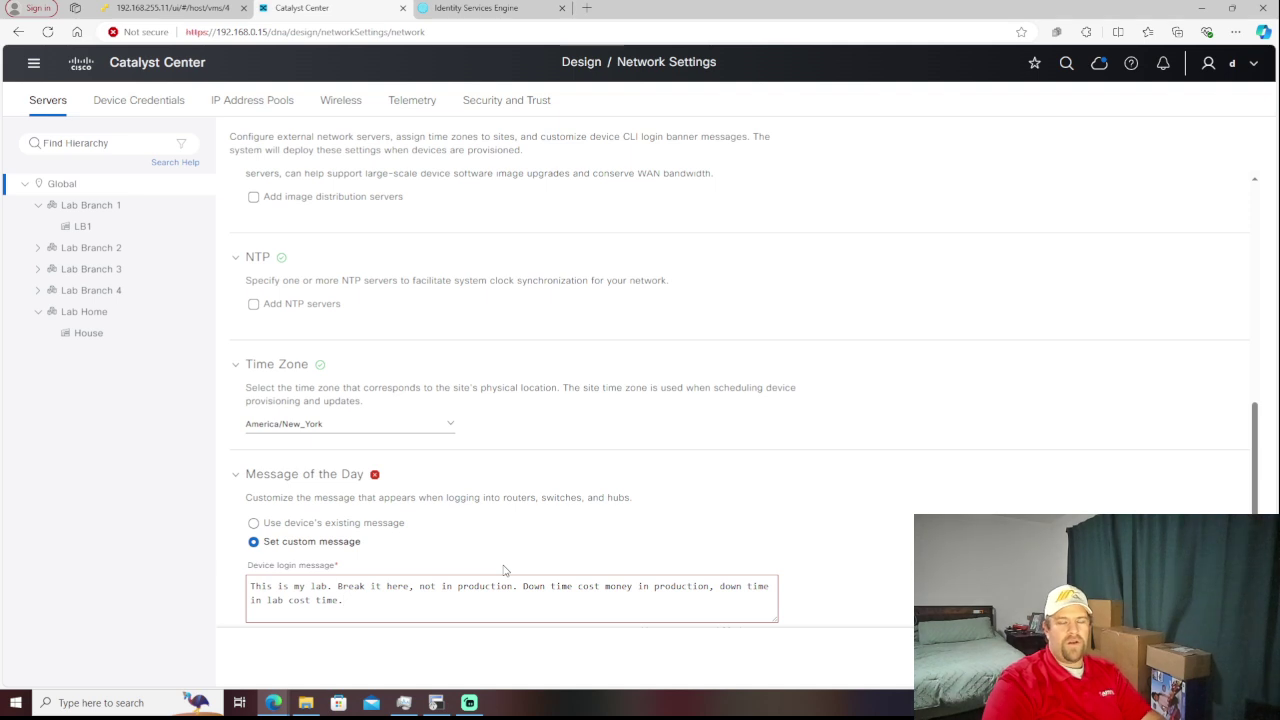
scroll(564, 552, down, 1)
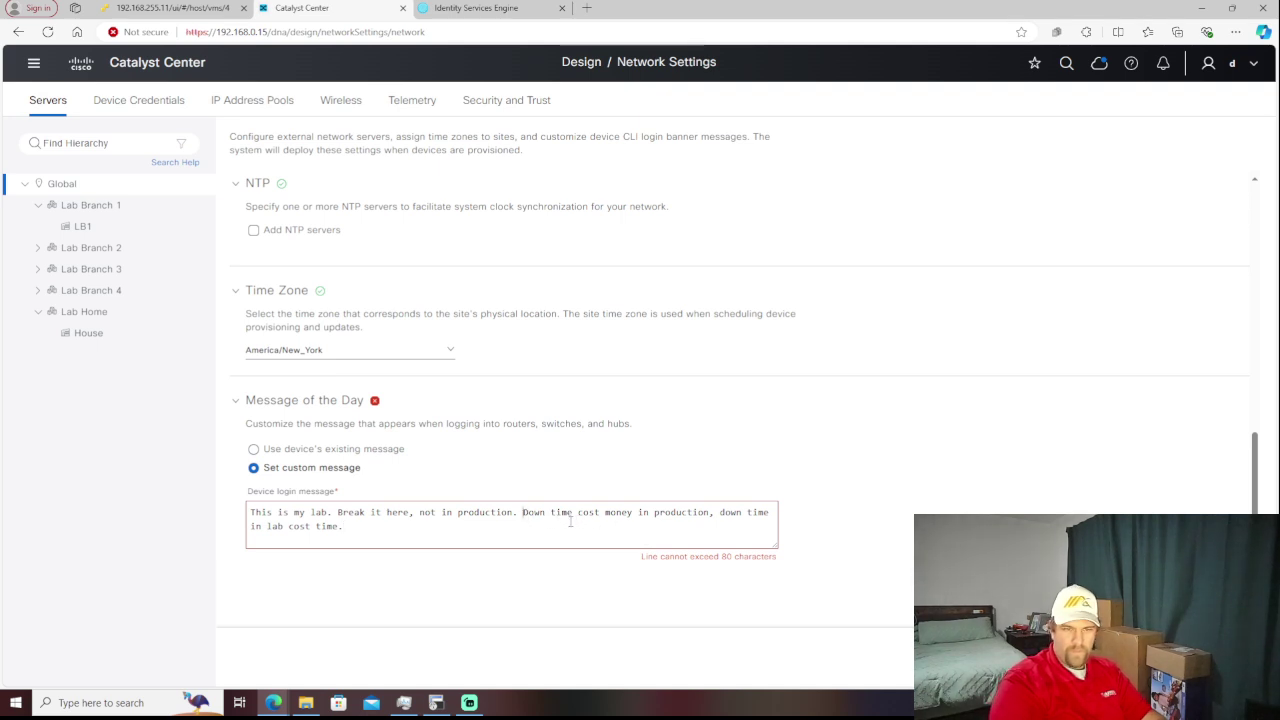
- Split the login banner into three lines, with 'Down time in lab cost time.' last
key(Return)
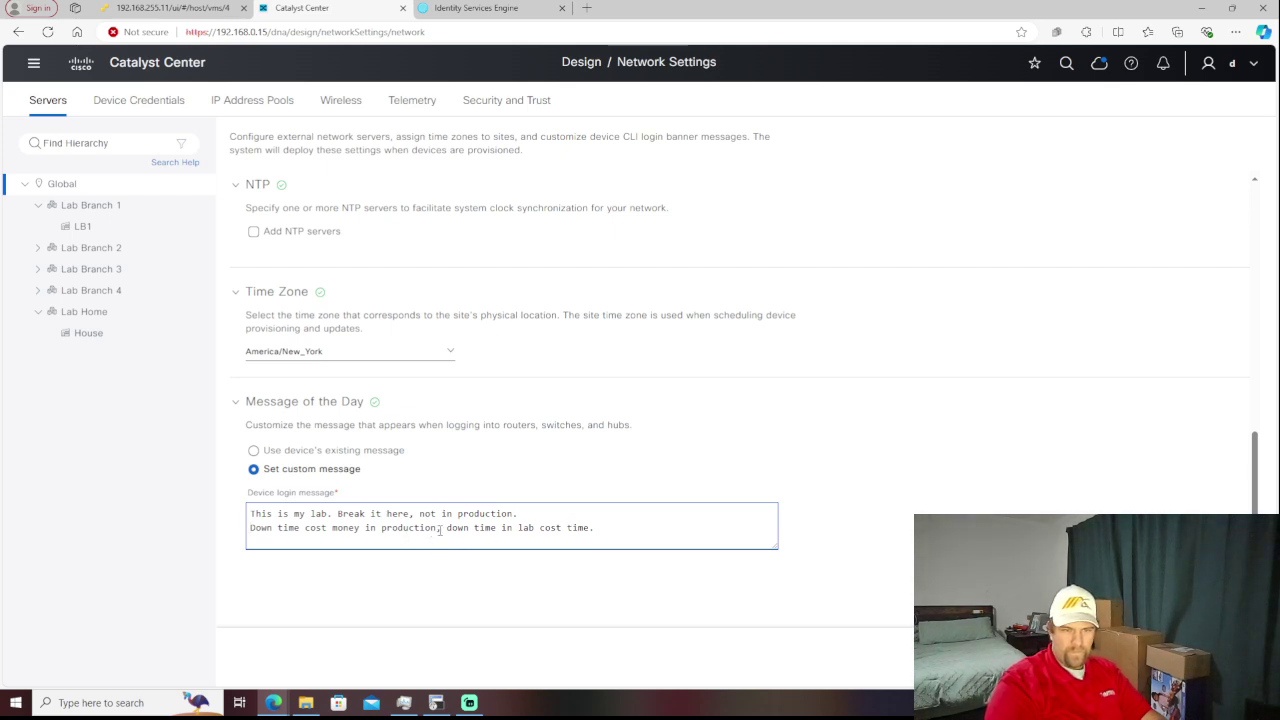
key(BackSpace)
key(BackSpace)
key(BackSpace)
key(BackSpace)
key(BackSpace)
key(BackSpace)
key(BackSpace)
key(BackSpace)
key(BackSpace)
key(BackSpace)
key(BackSpace)
key(BackSpace)
key(BackSpace)
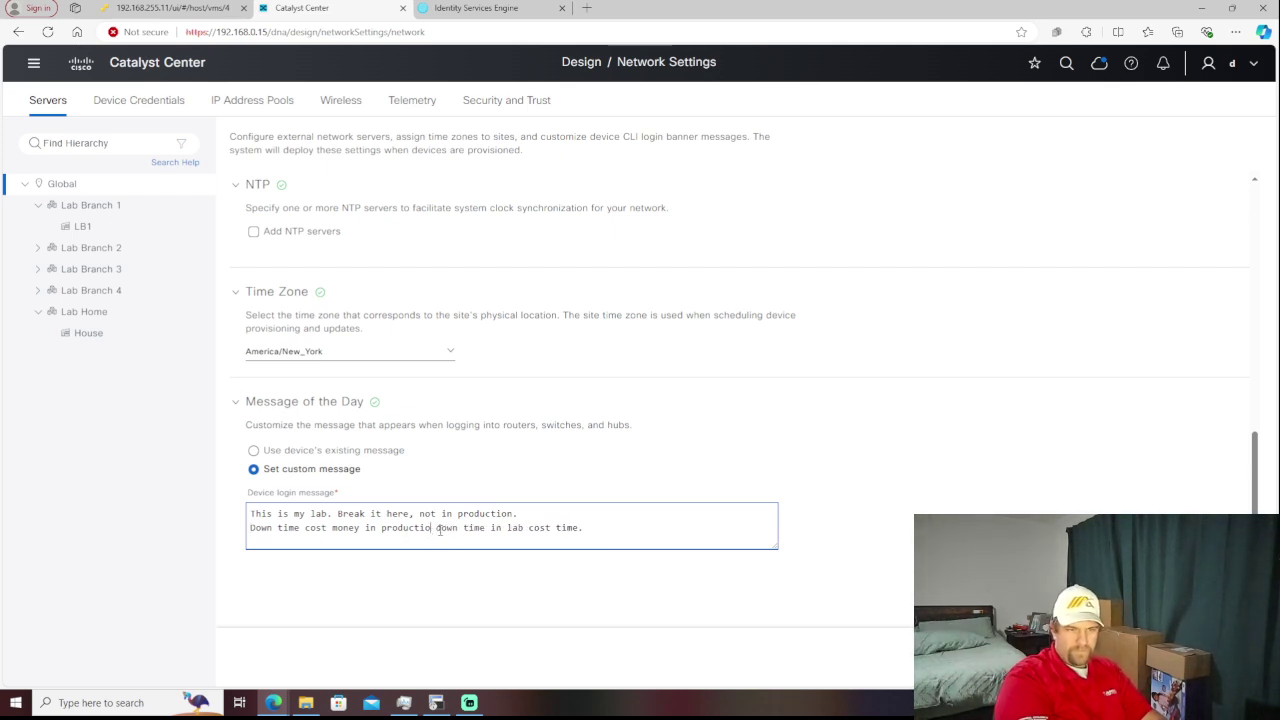
key(BackSpace)
key(BackSpace)
key(BackSpace)
key(BackSpace)
key(BackSpace)
key(BackSpace)
key(BackSpace)
key(BackSpace)
key(BackSpace)
key(BackSpace)
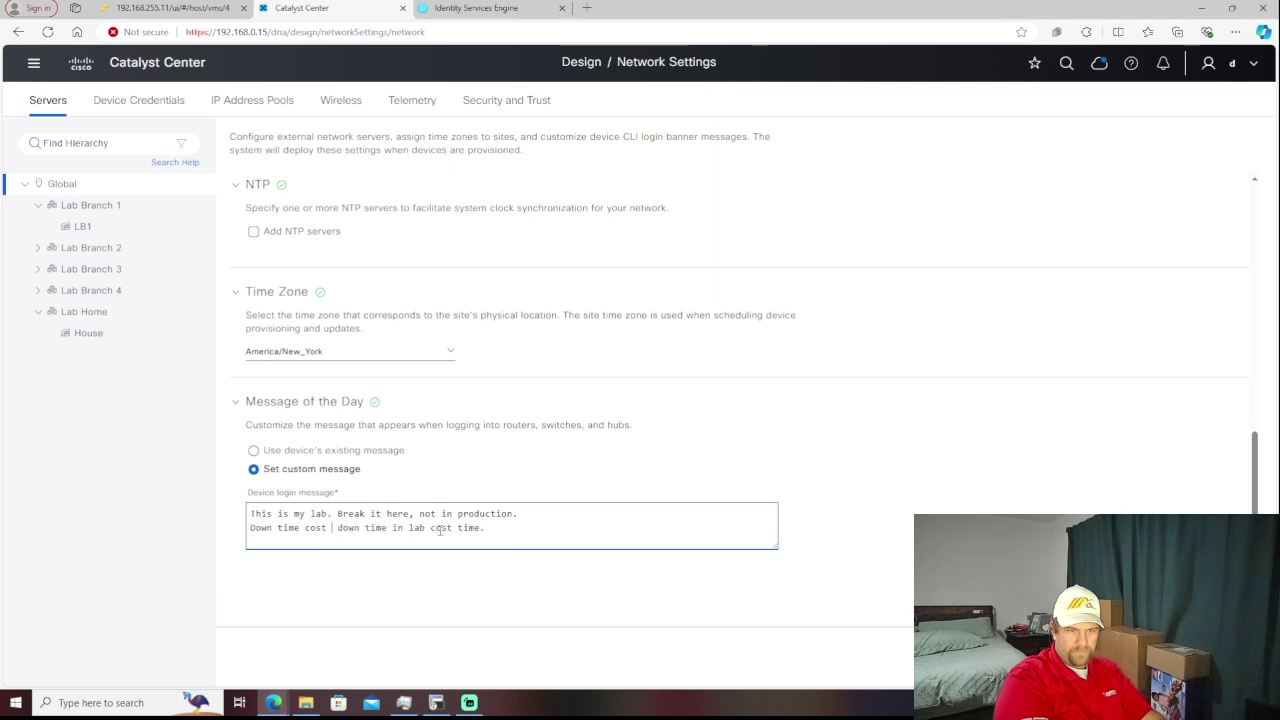
key(BackSpace)
key(BackSpace)
text(in p)
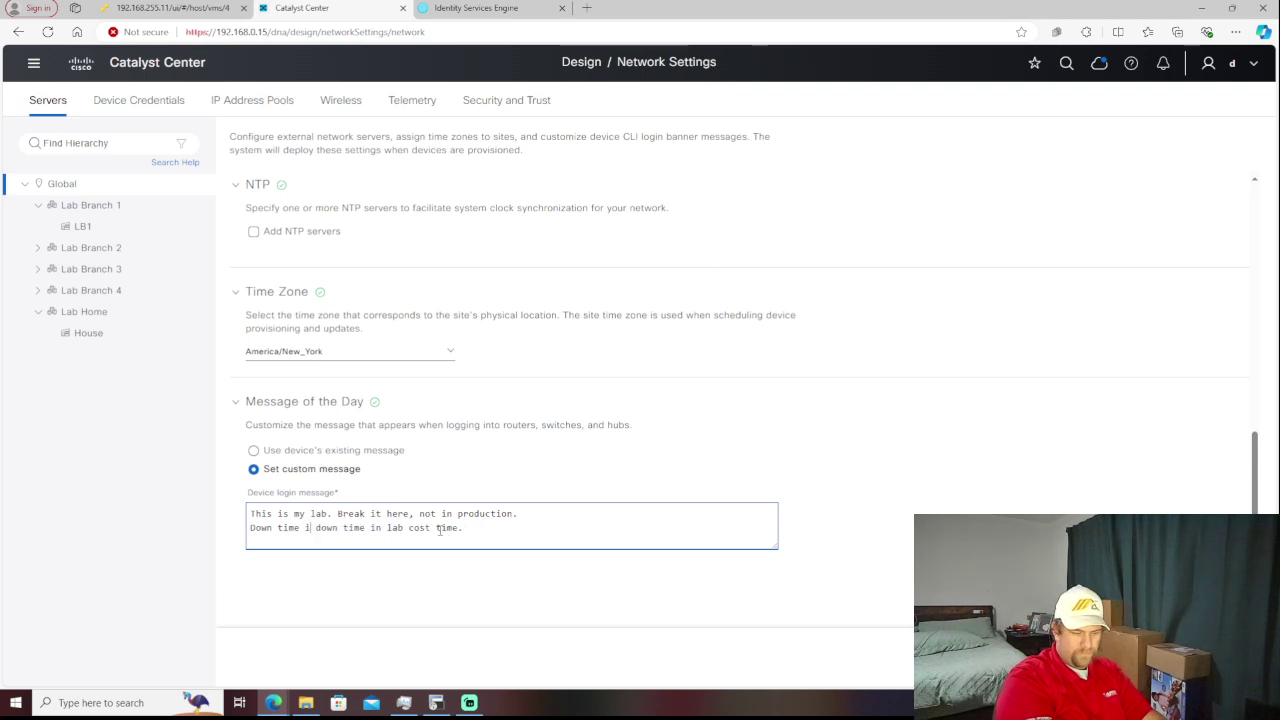
text(roduction |)
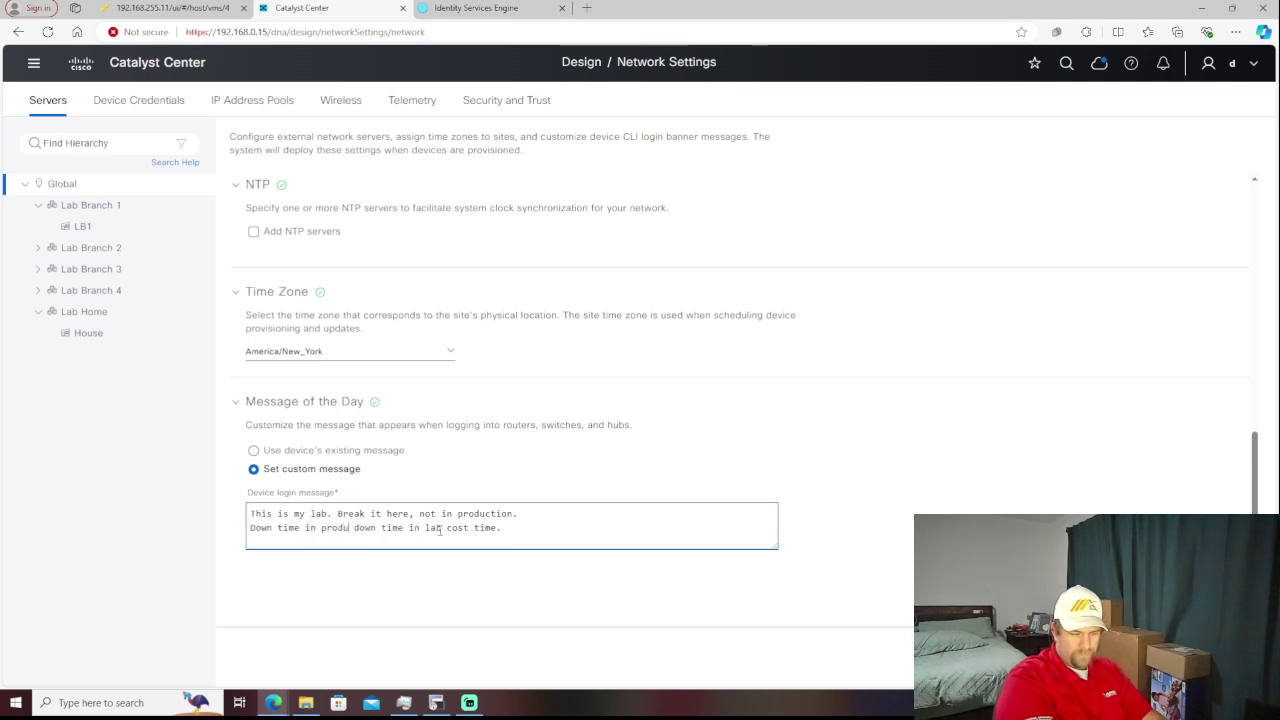
text(cost mon)
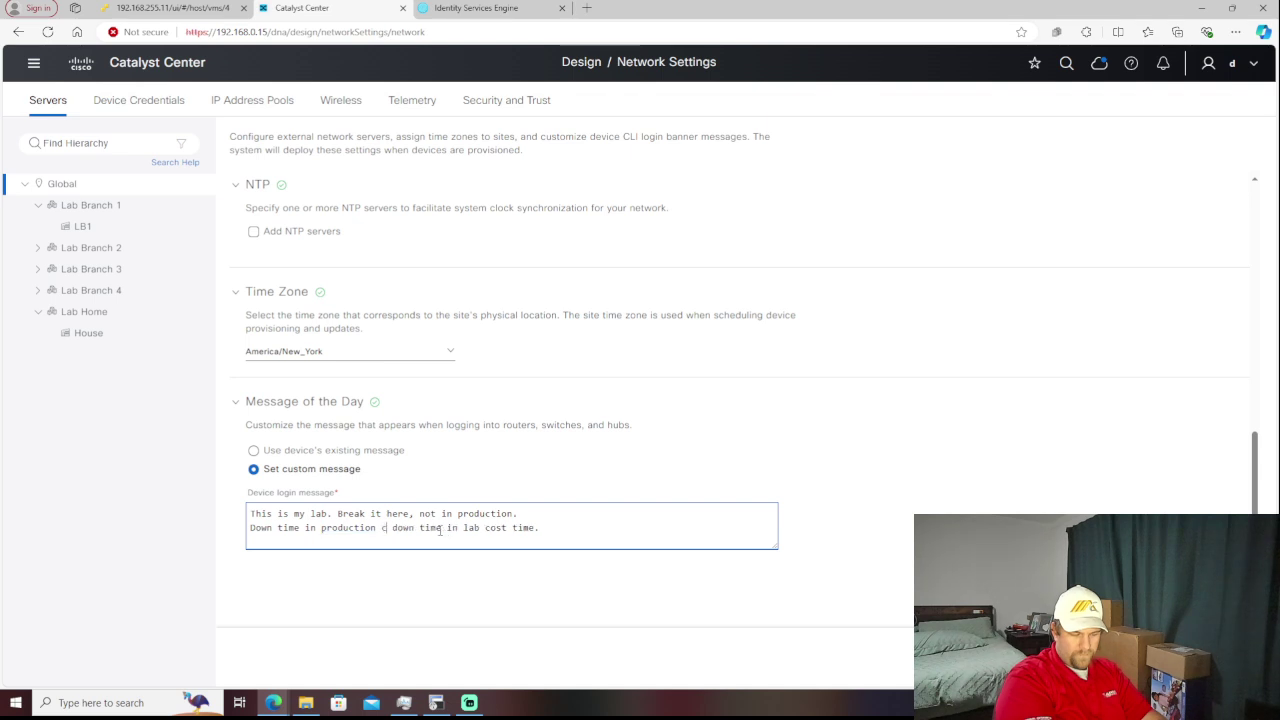
text(ey;)
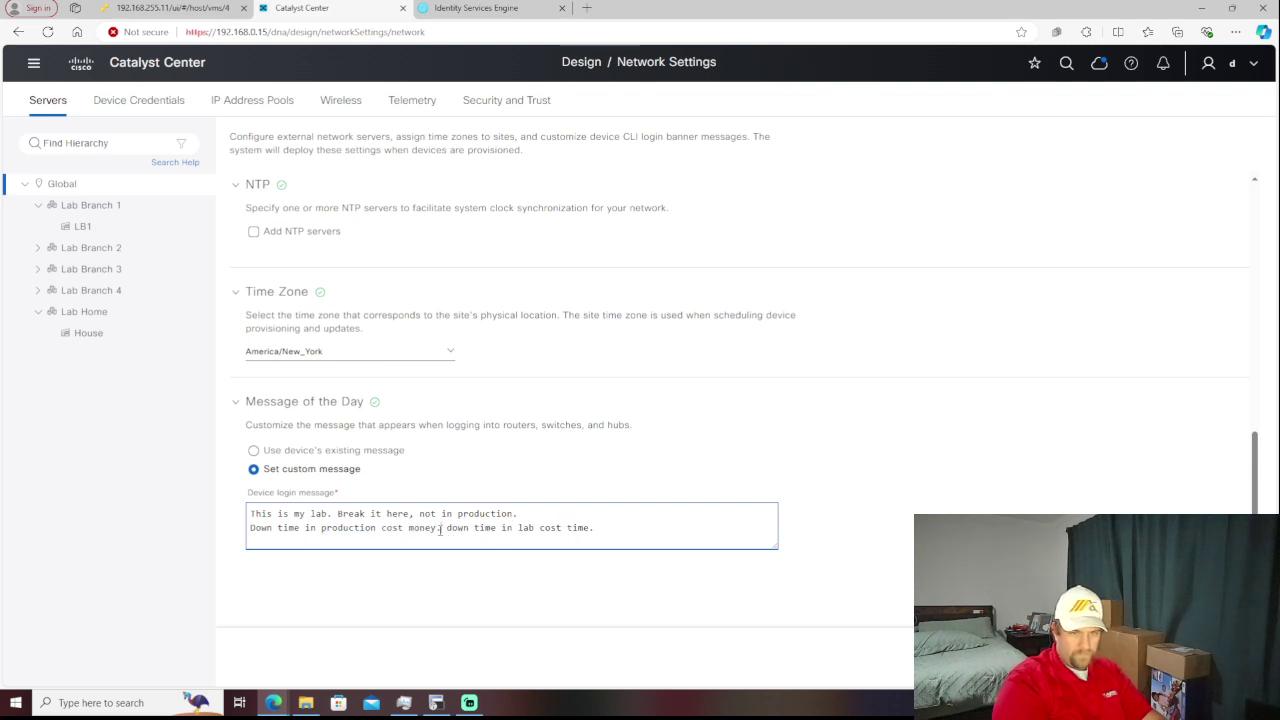
key(Delete)
key(Return)
key(Delete)
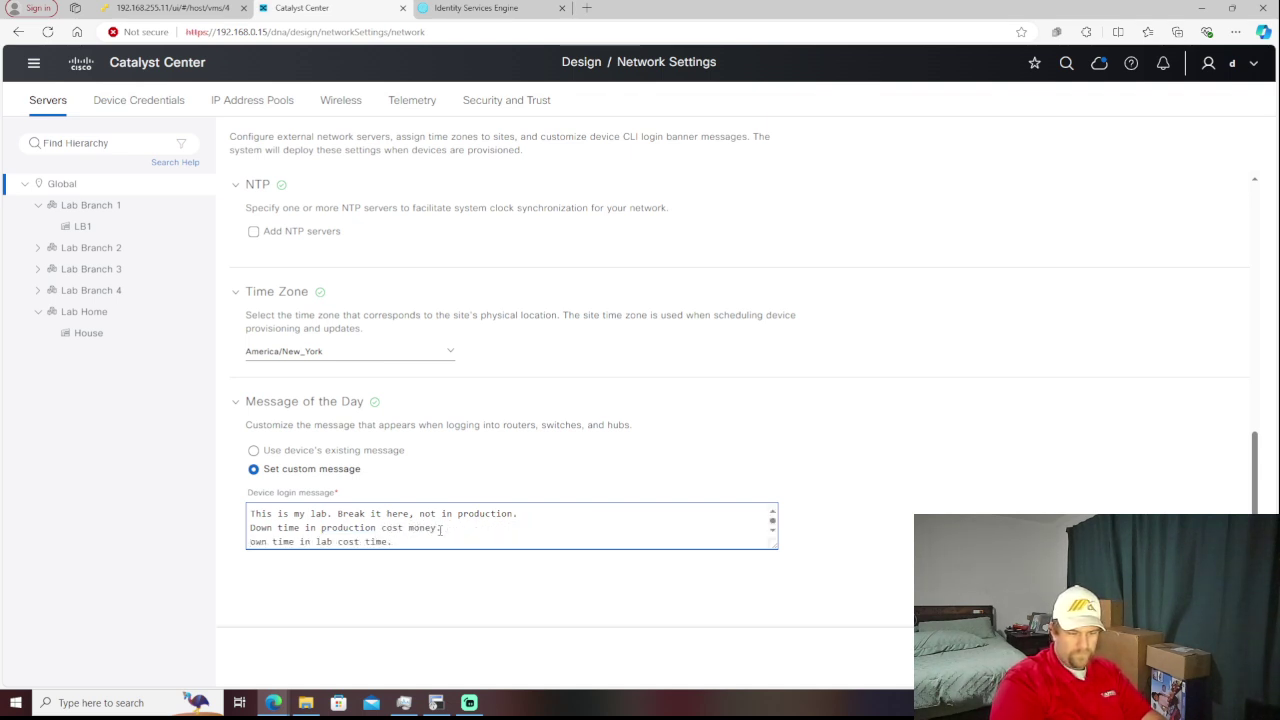
text(D)
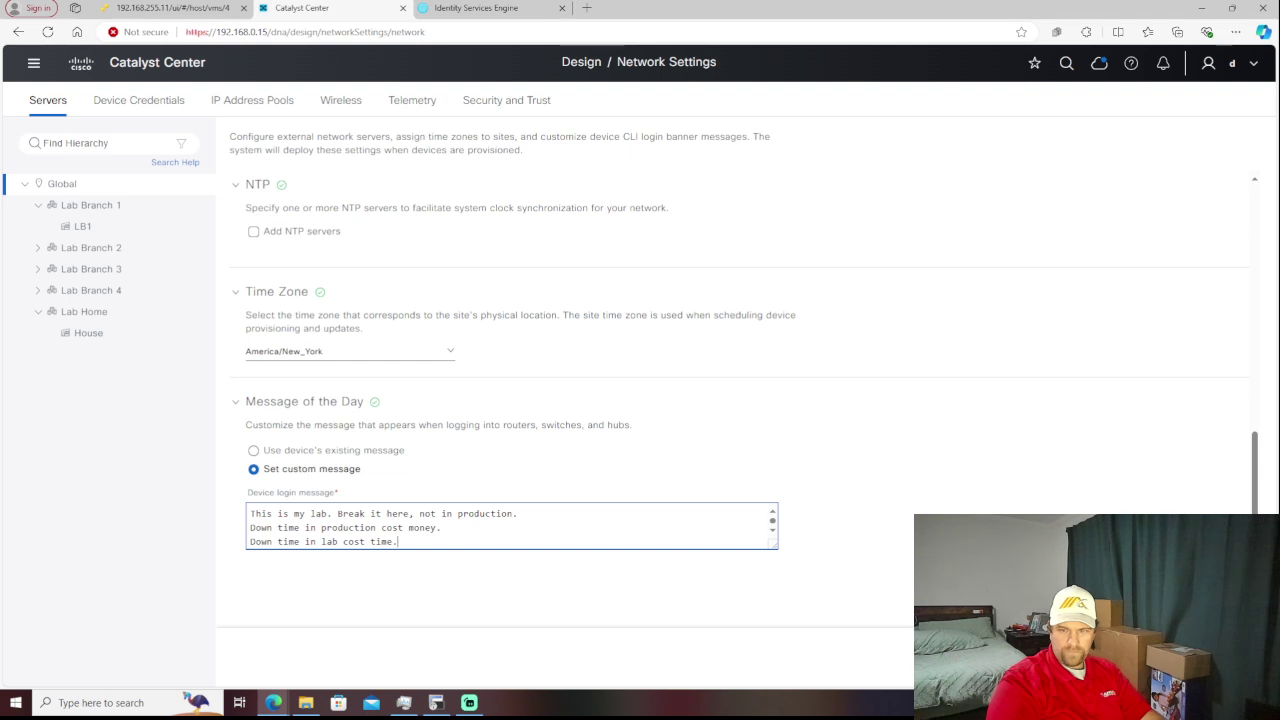
key(Tab)
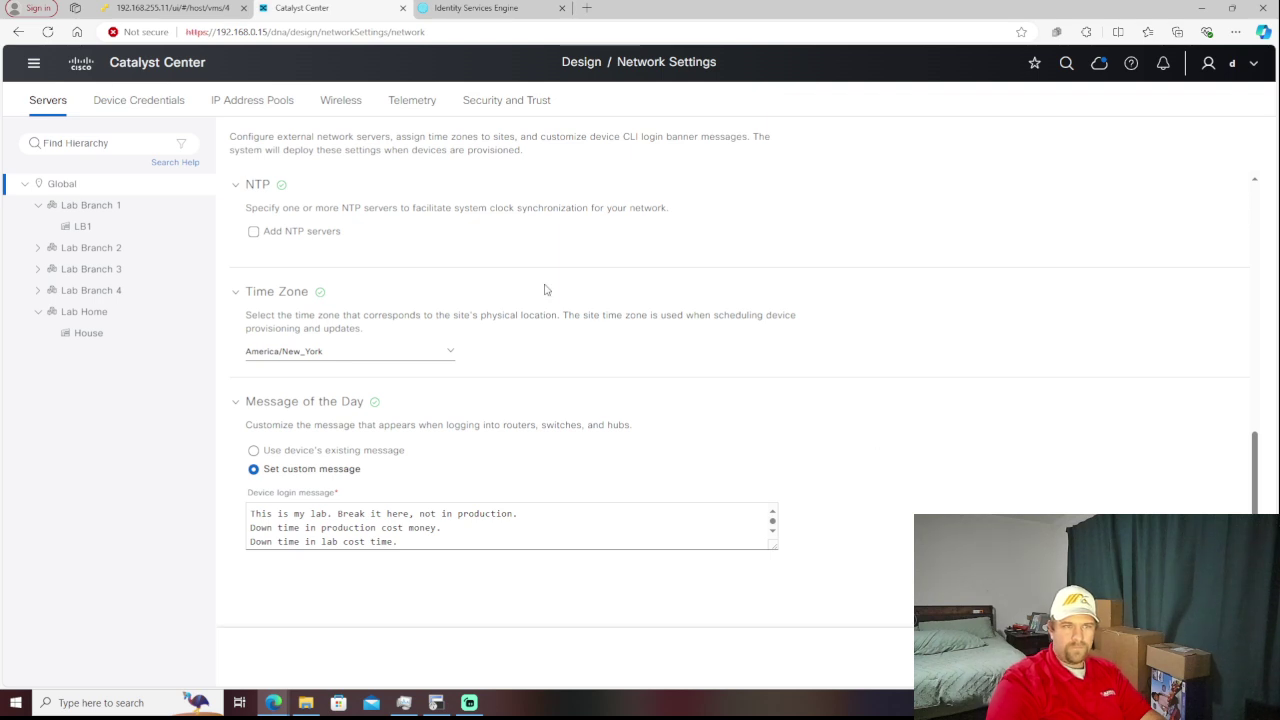
- Open Device Credentials > Manage Credentials and list the credential types available to add
click(144, 114)
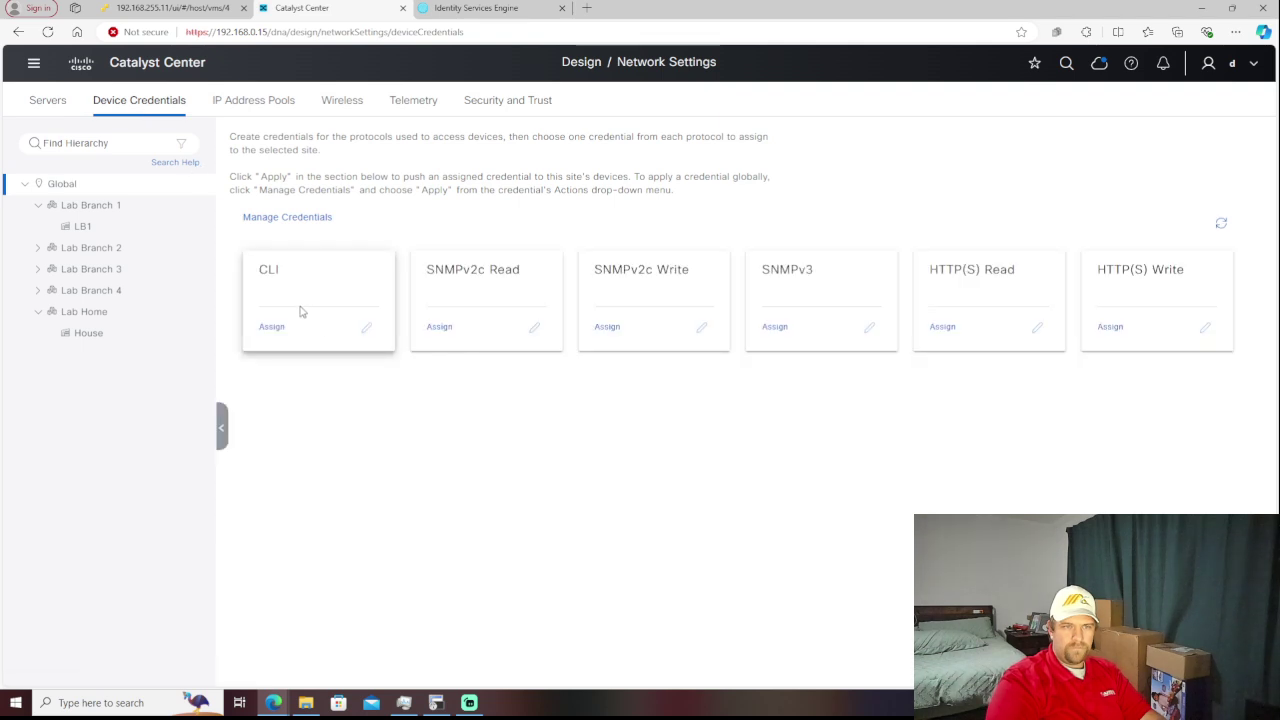
click(287, 217)
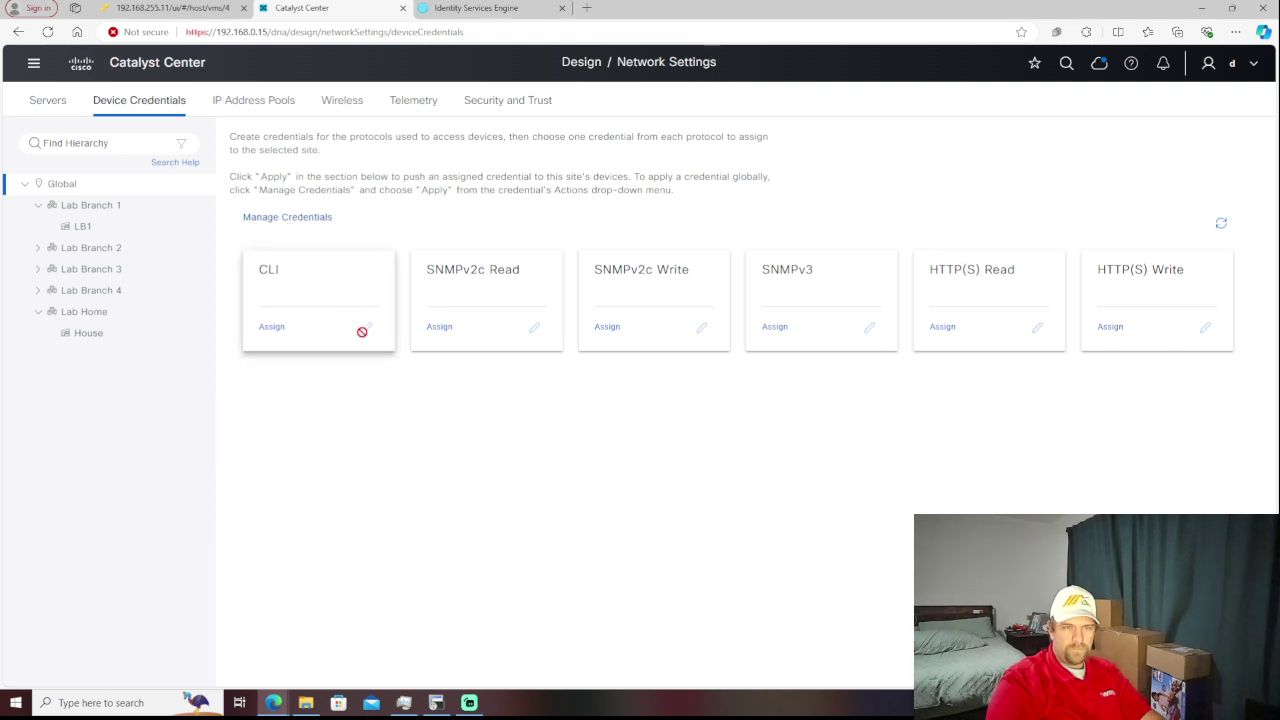
click(273, 217)
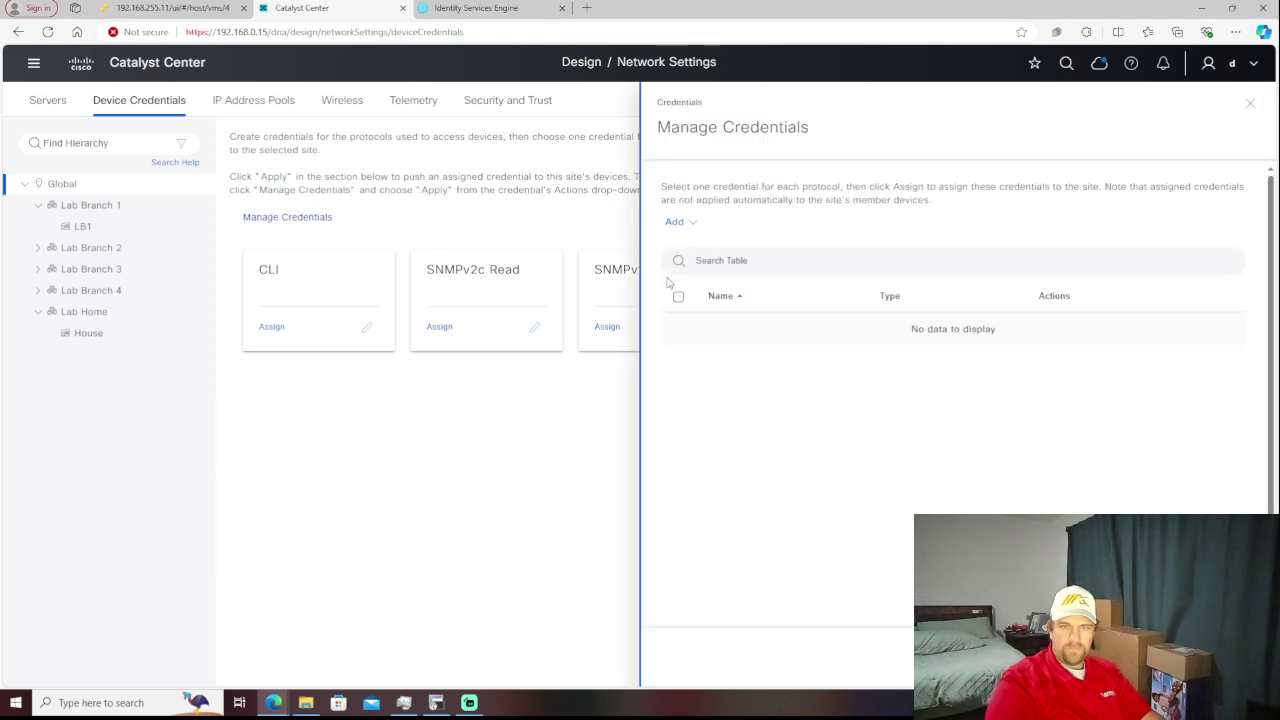
click(691, 225)
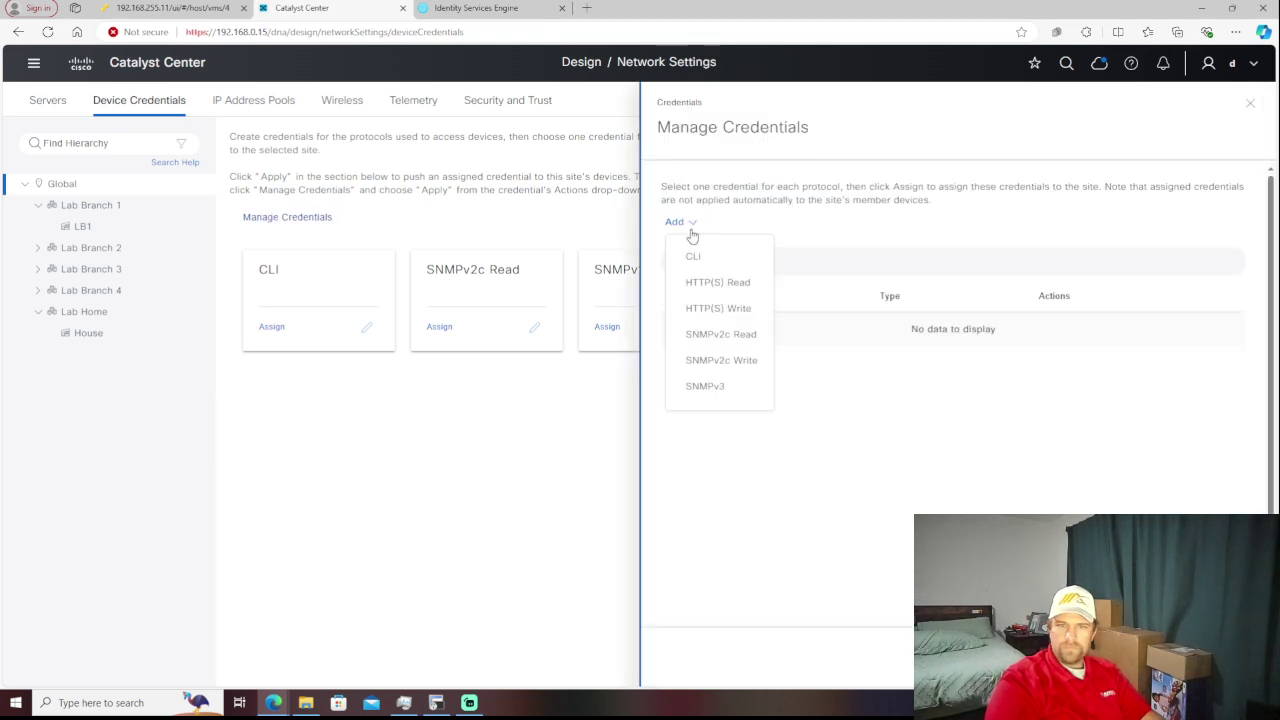
- Create a CLI credential named 'lab local' with username, password and enable password
click(693, 257)
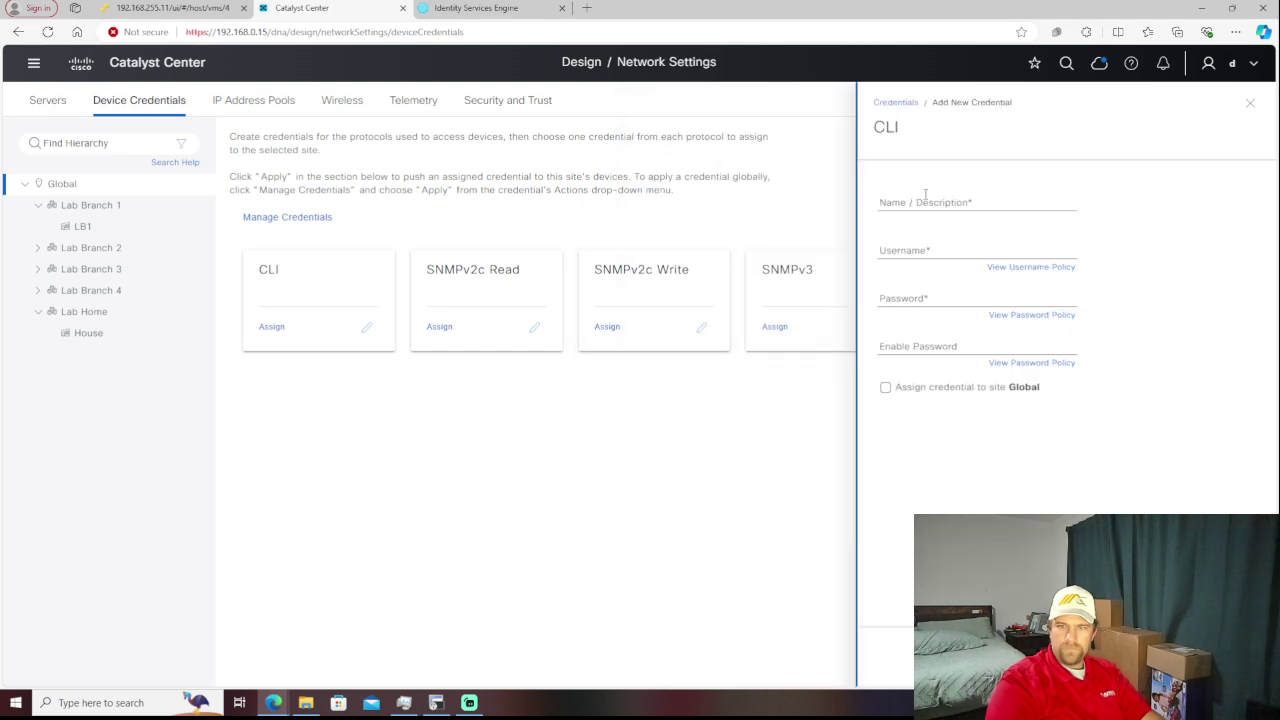
click(931, 199)
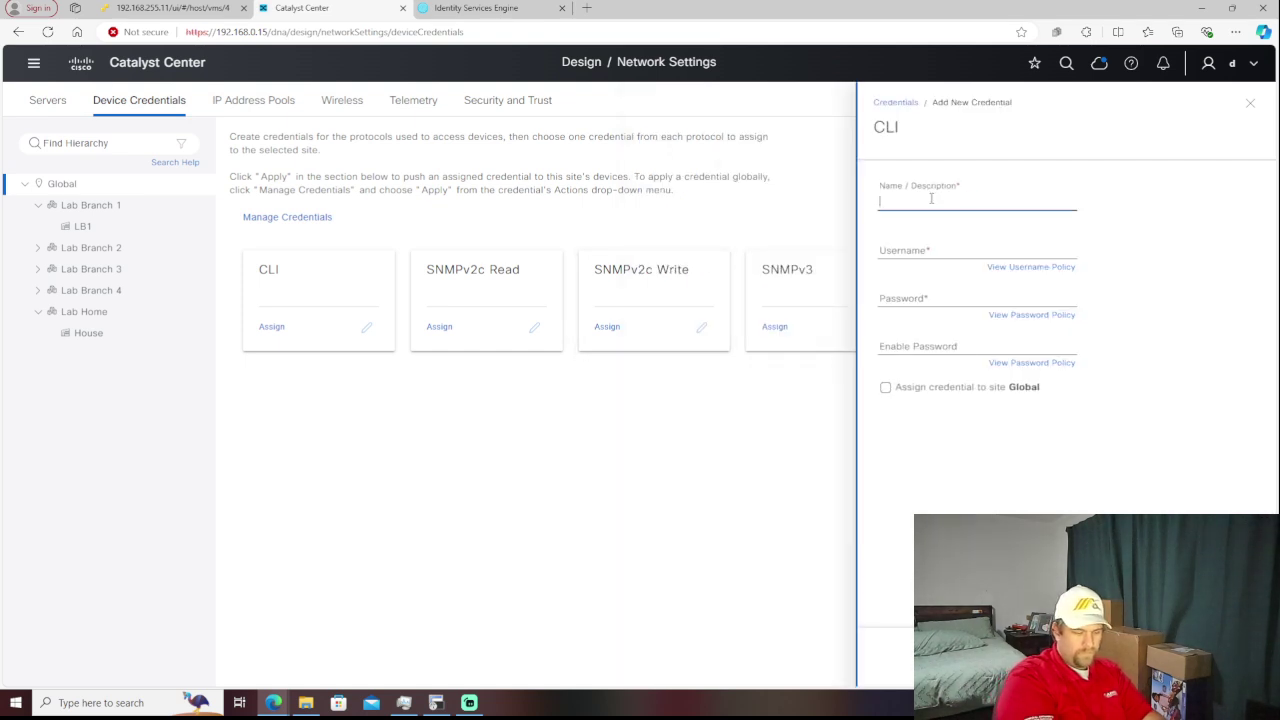
text(lab l)
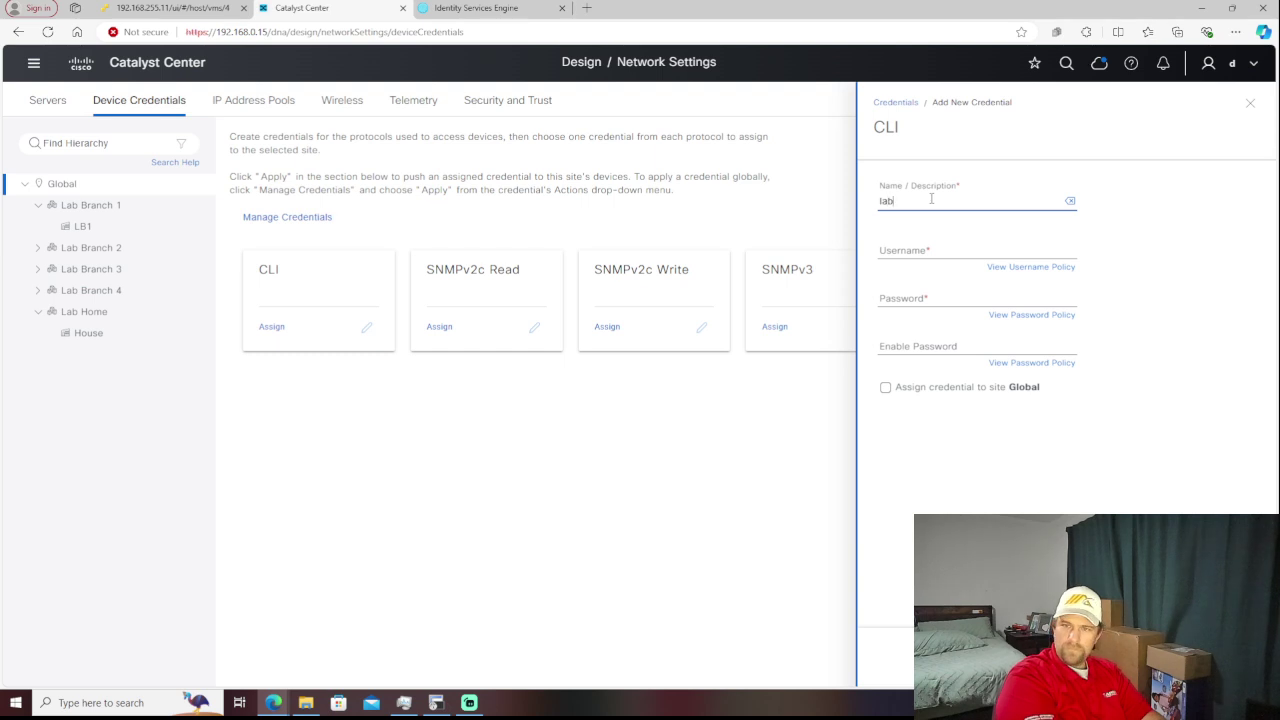
text(local)
key(Tab)
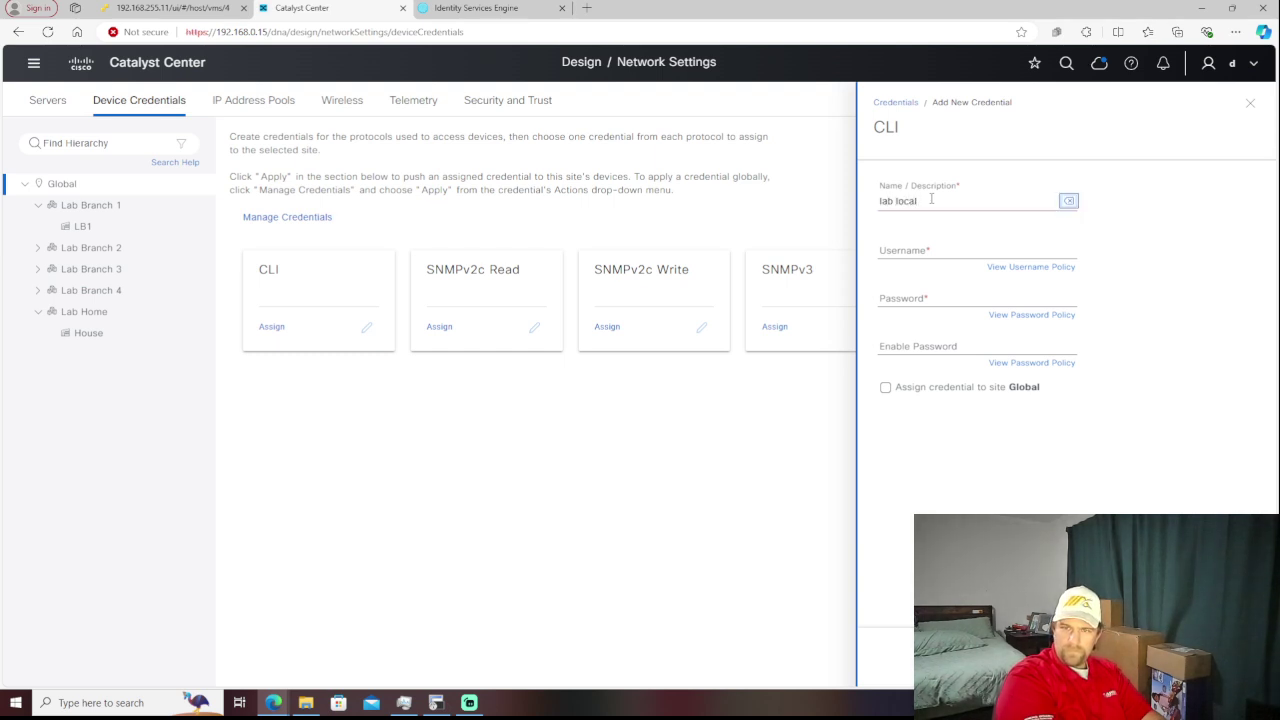
key(Tab)
text(damit)
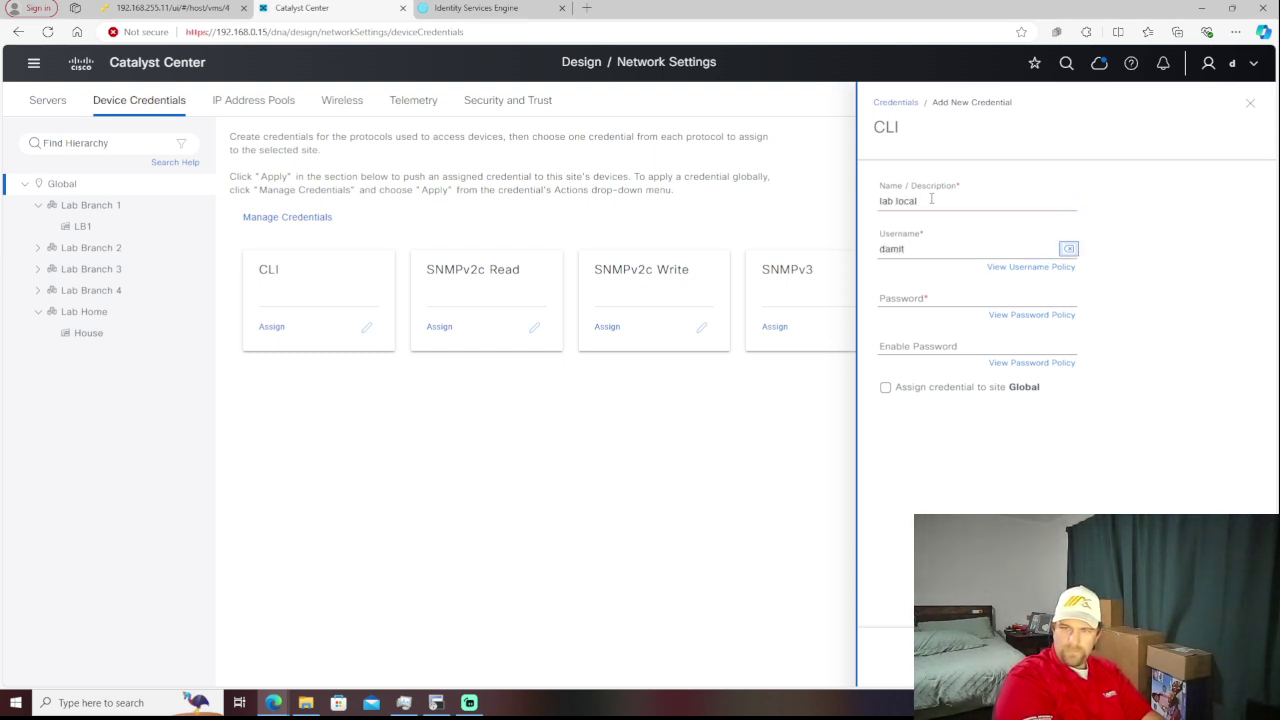
key(Tab)
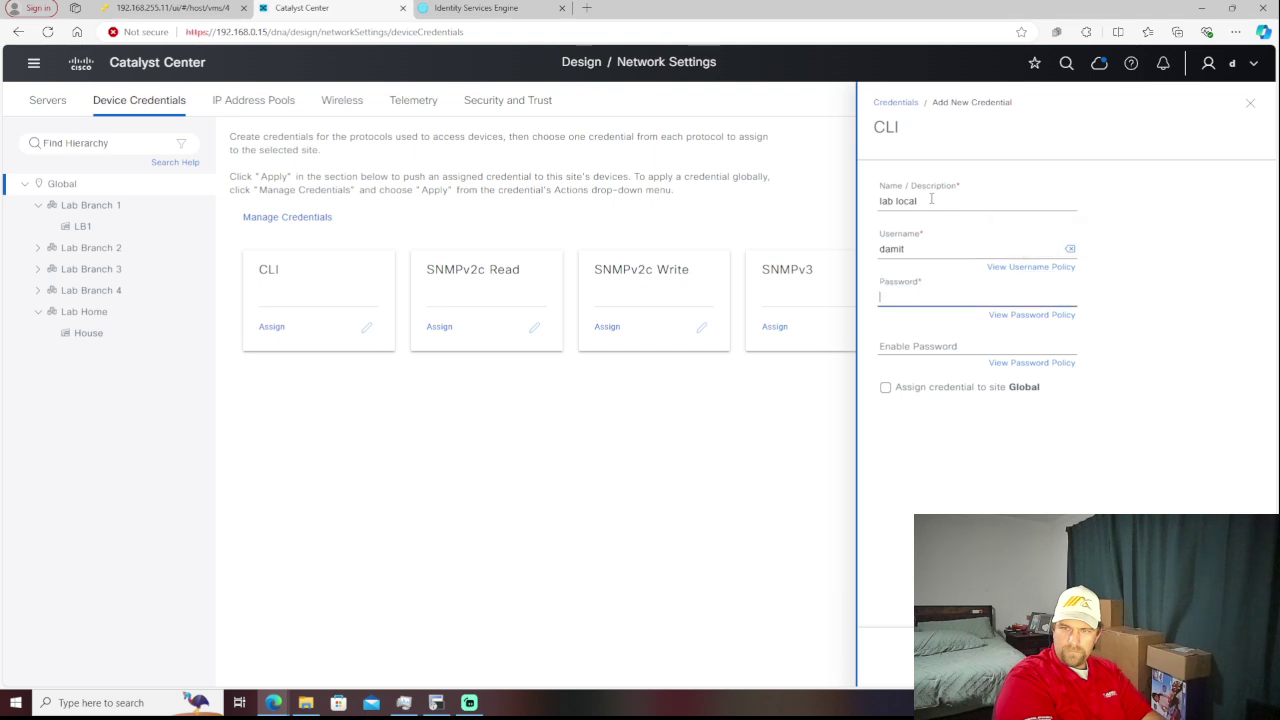
text(Cisco12)
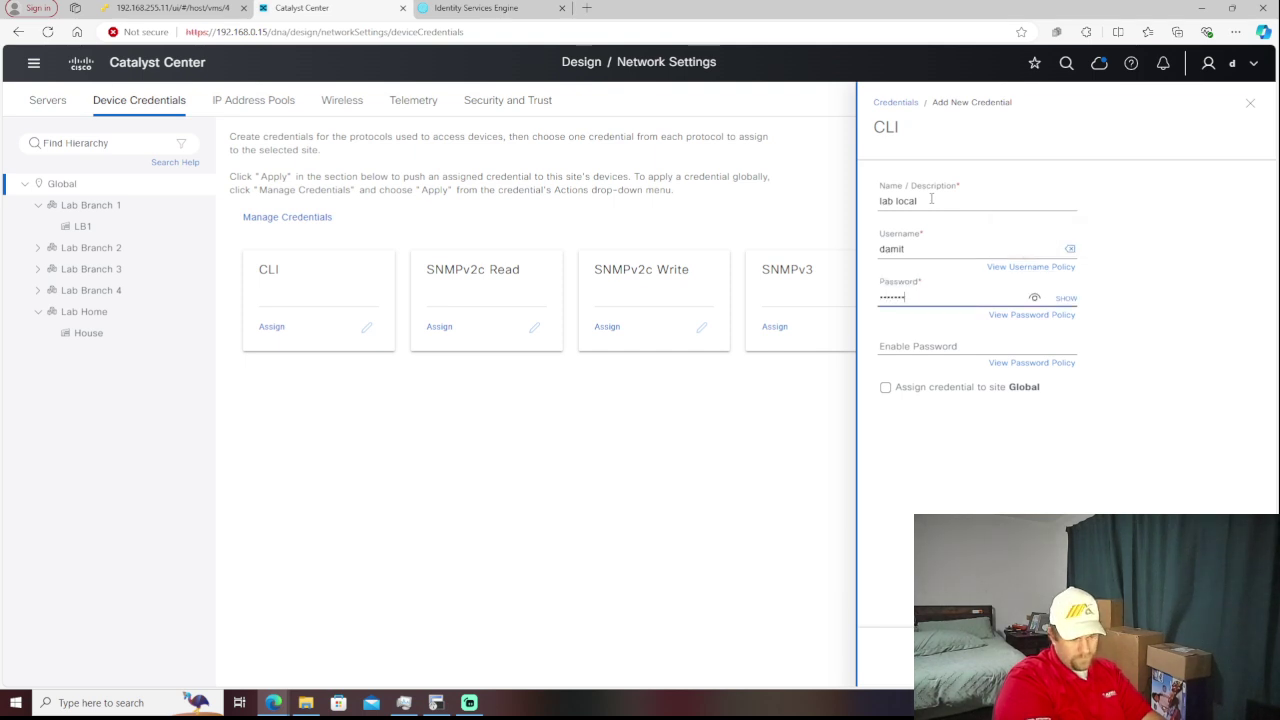
text(3!)
key(Tab)
key(Tab)
key(Tab)
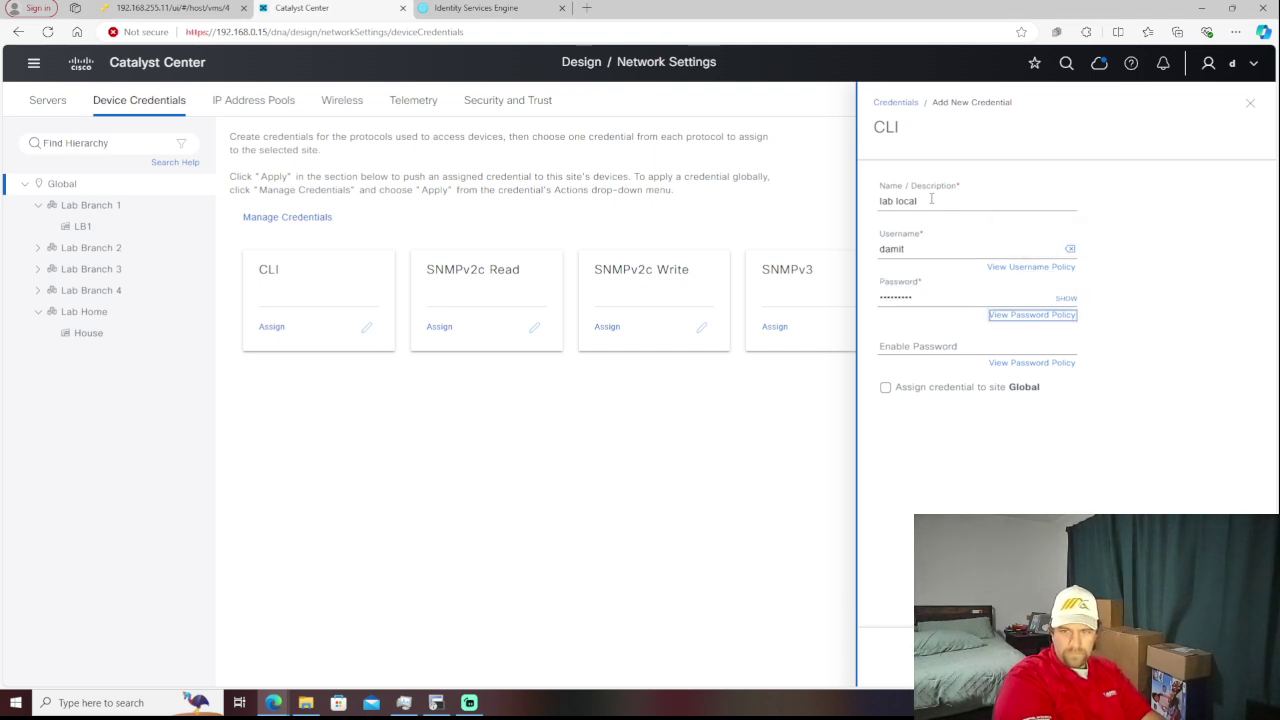
text(cisco1)
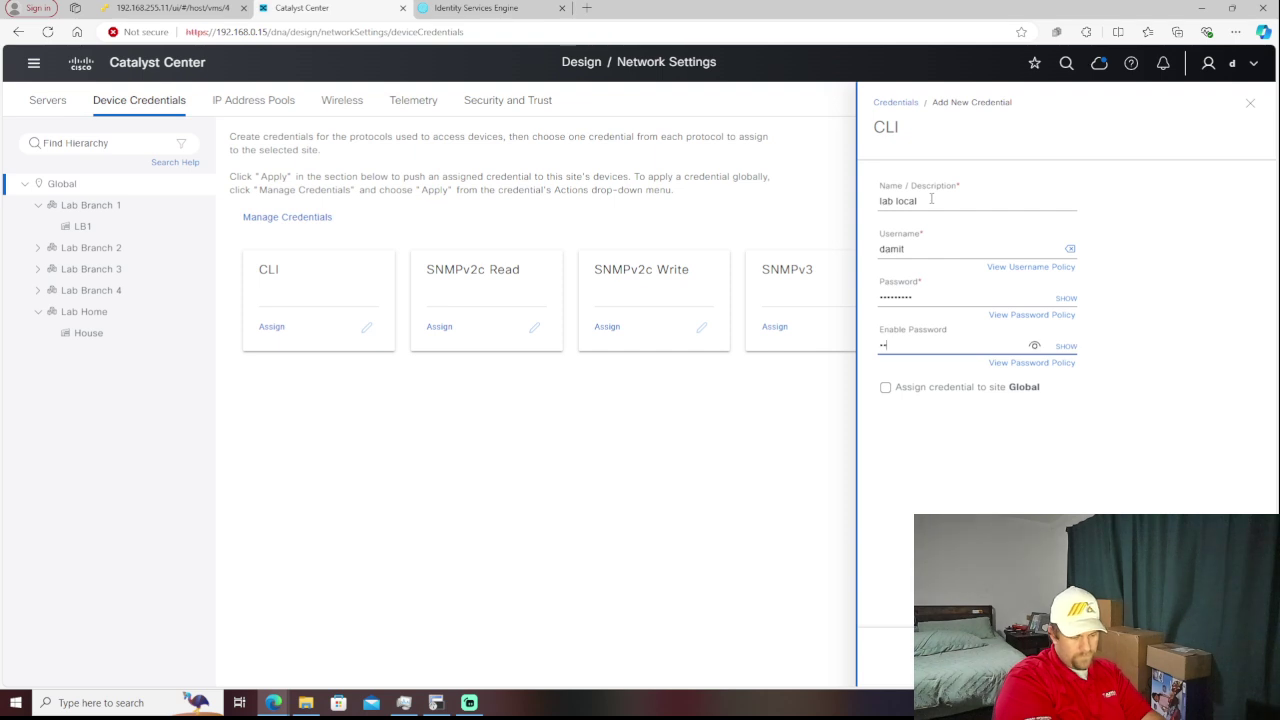
text(23!)
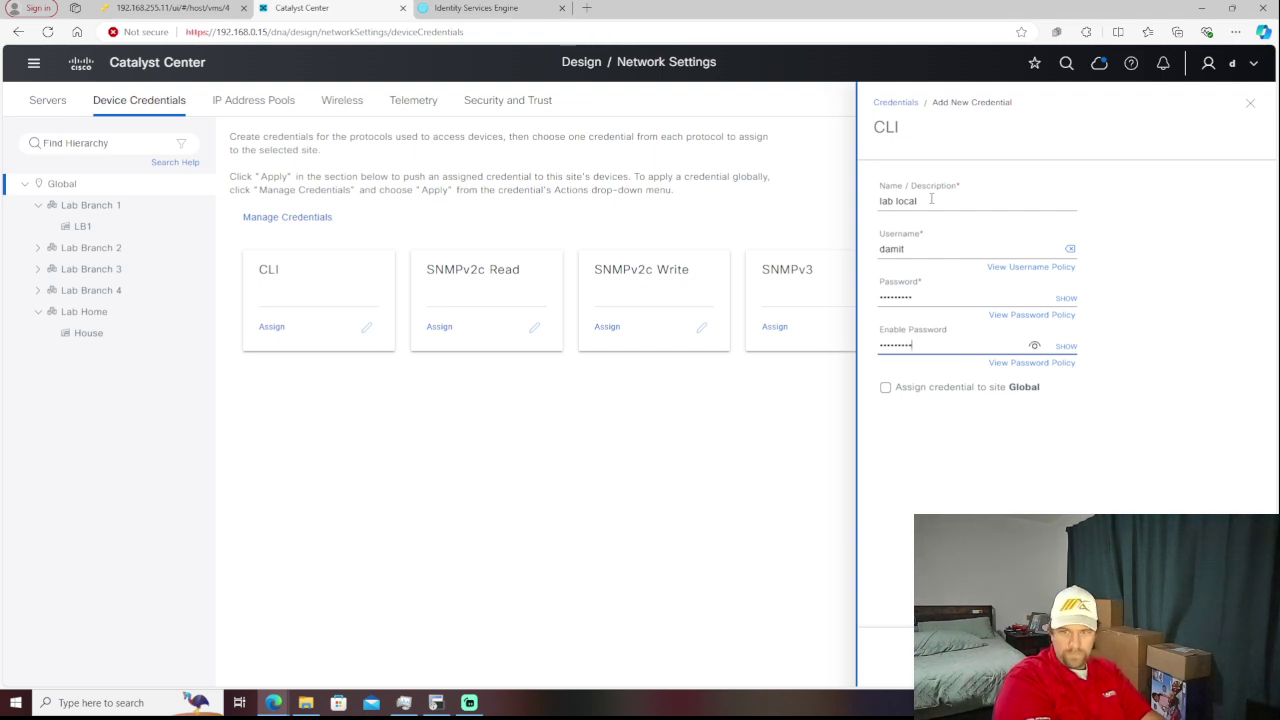
- Assign the credential to the Global site, save it, and close Manage Credentials
click(885, 387)
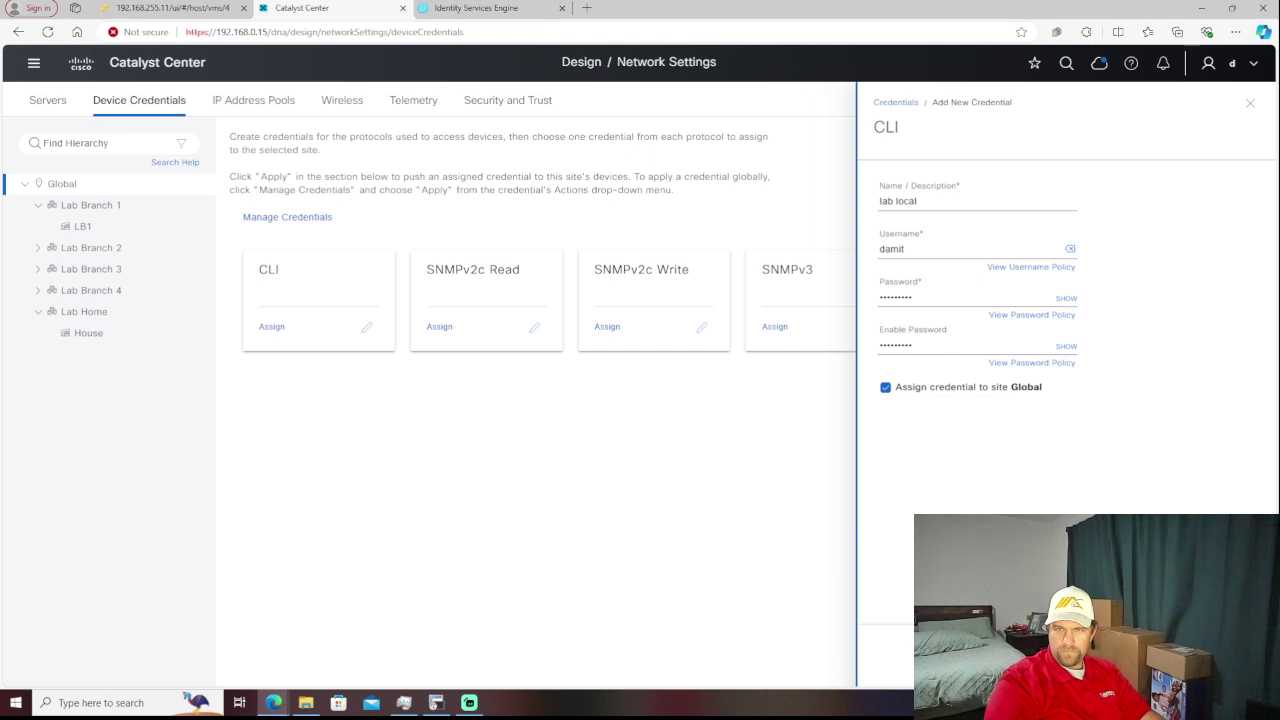
key(Return)
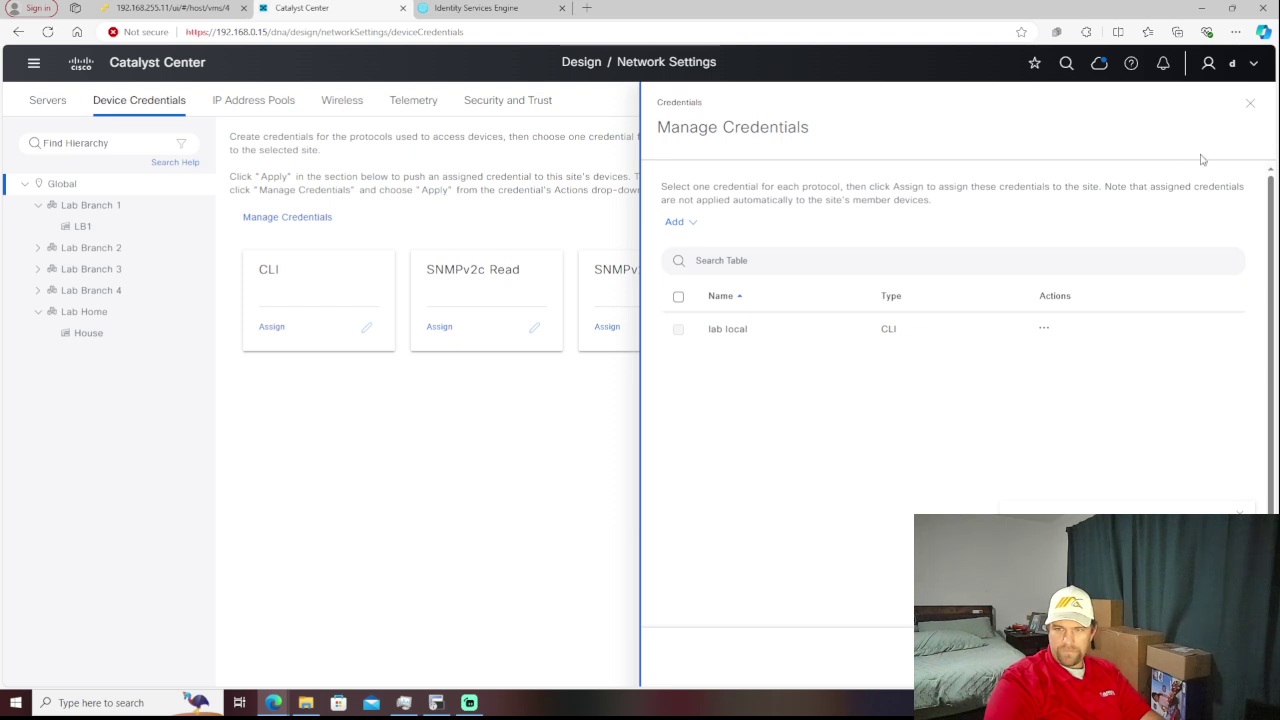
click(1250, 106)
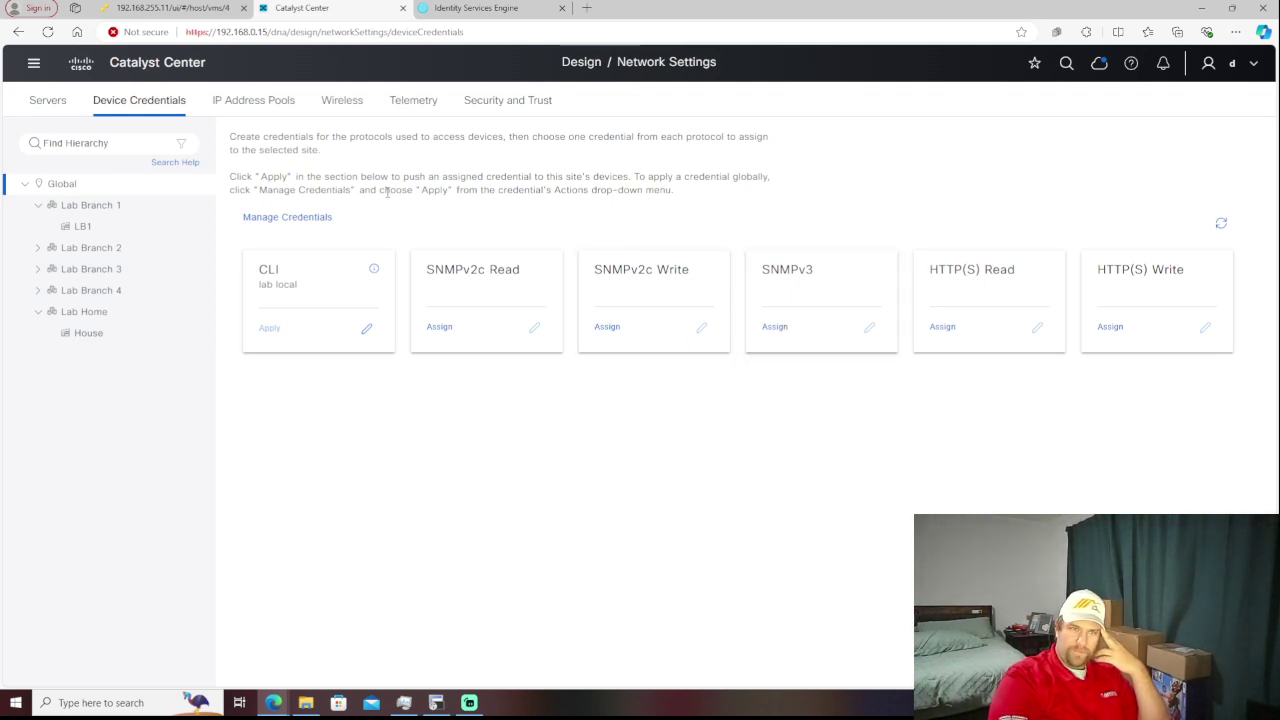
- View the IP Address Pools, Wireless and Telemetry settings pages
click(255, 105)
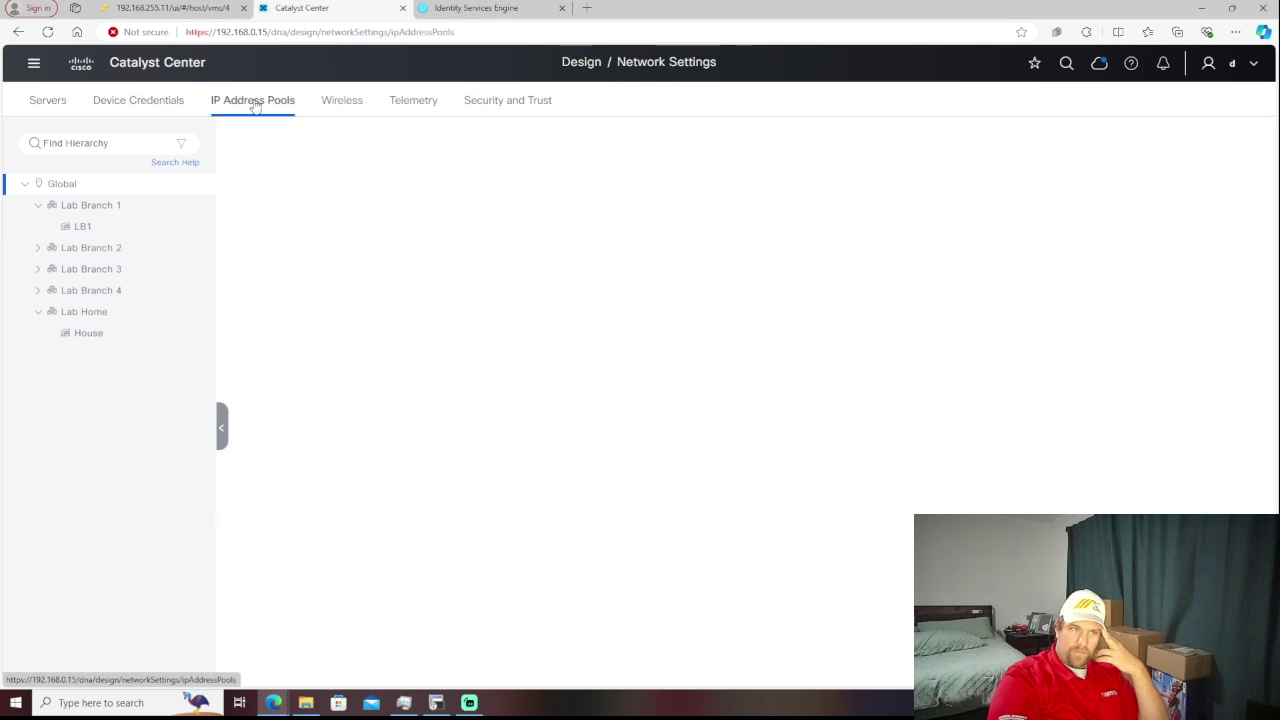
click(327, 110)
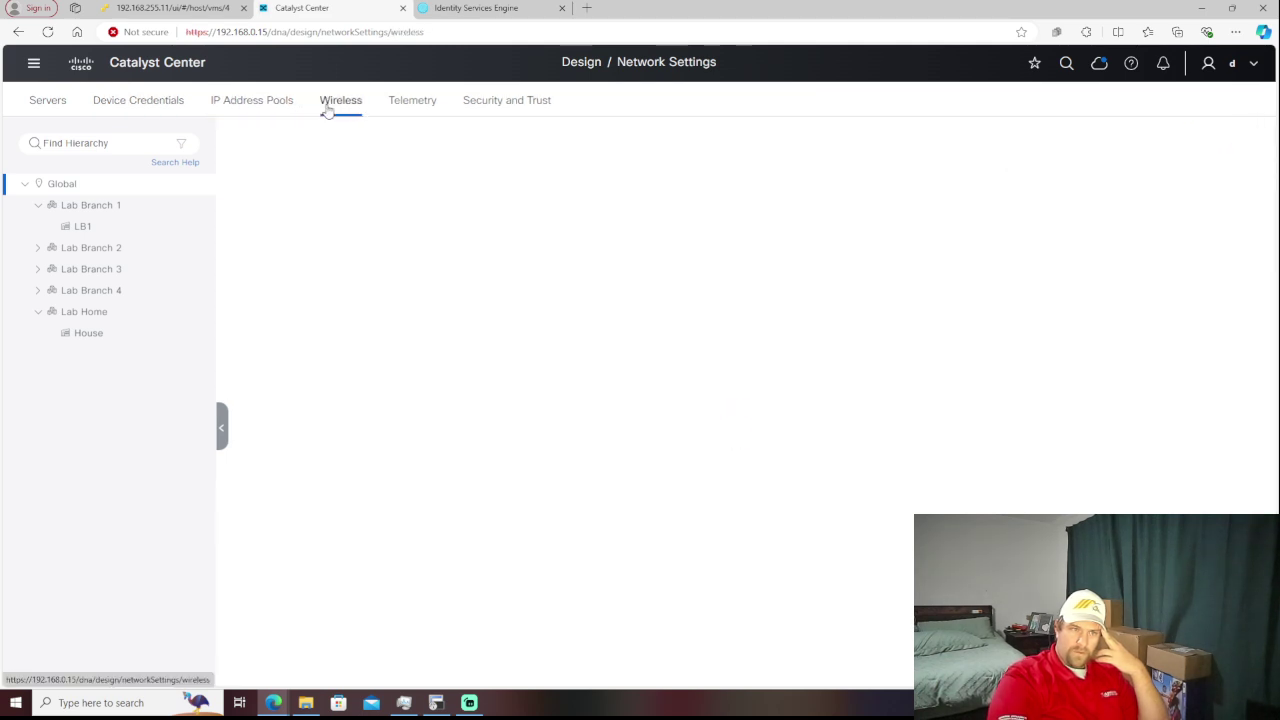
click(403, 108)
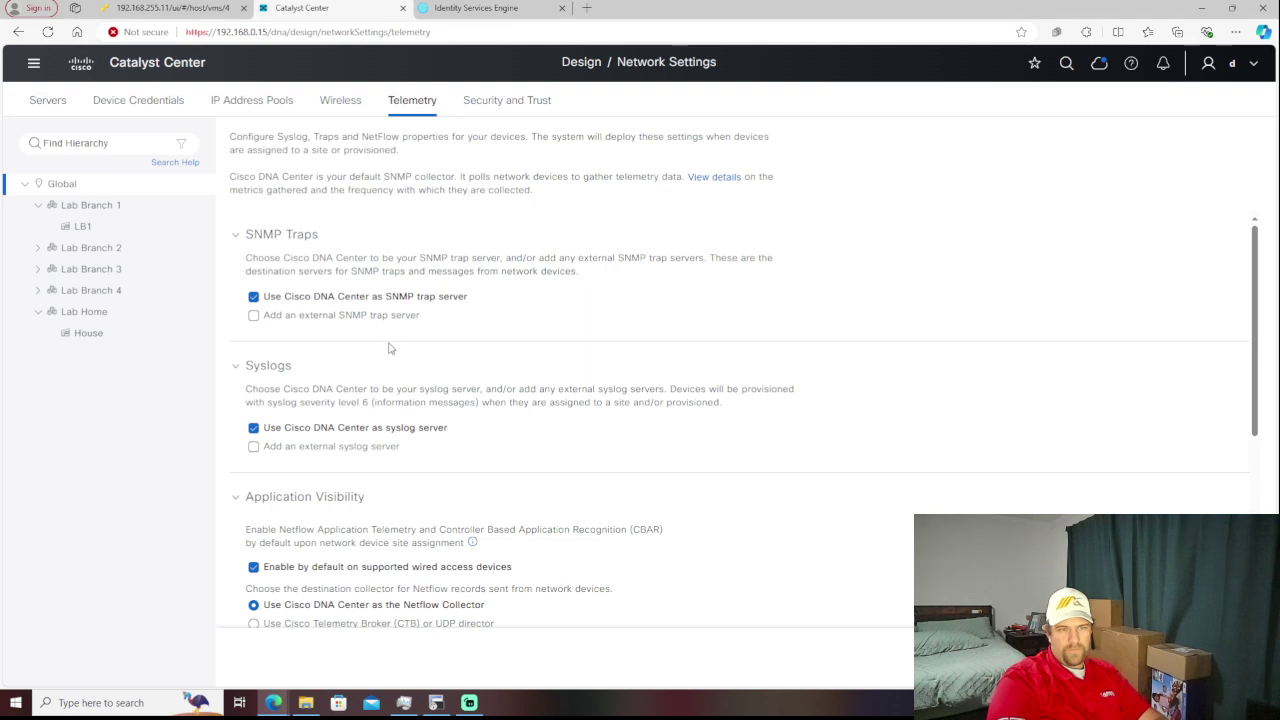
- Enable wired endpoint data collection at this site, then view Security and Trust settings
scroll(393, 348, down, 2)
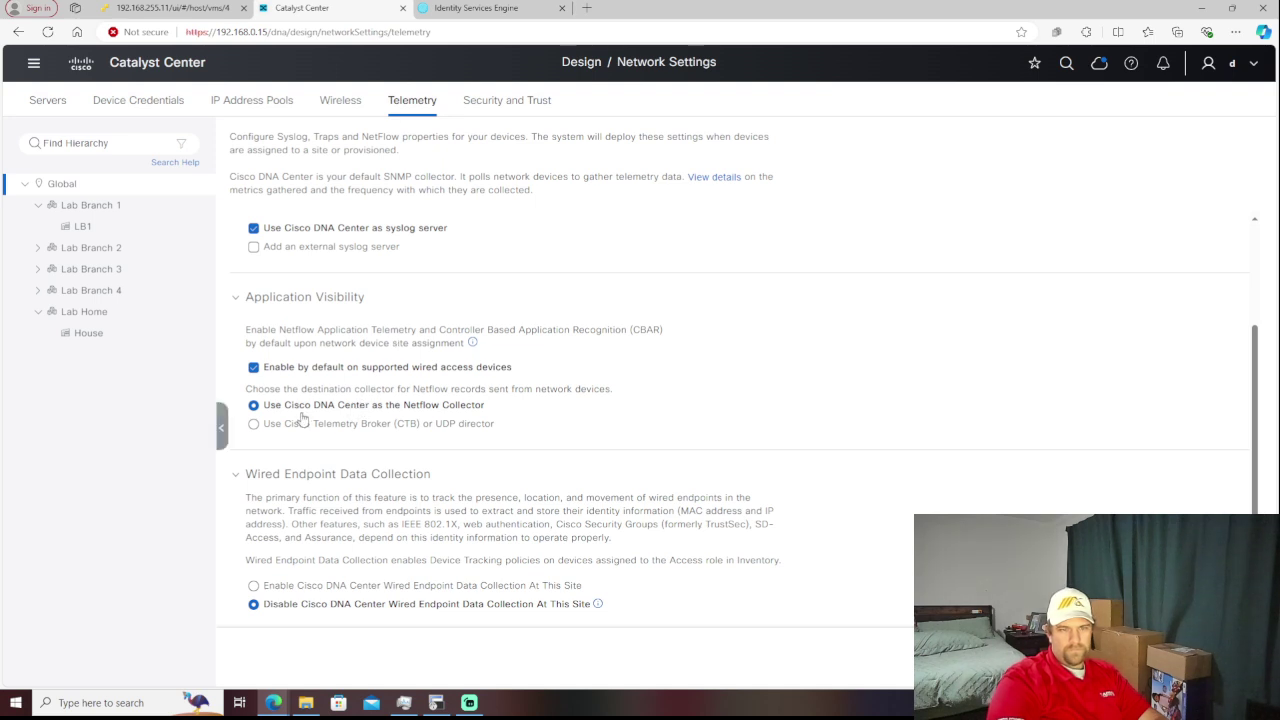
scroll(425, 421, down, 2)
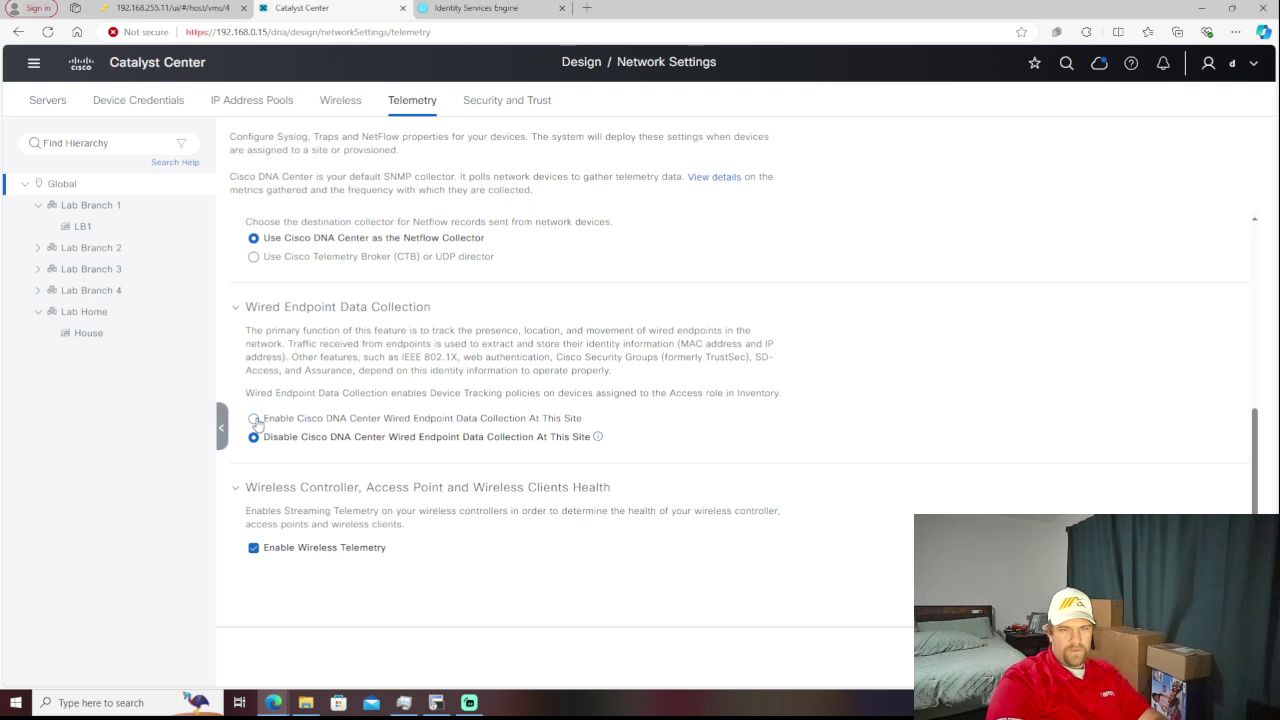
click(255, 420)
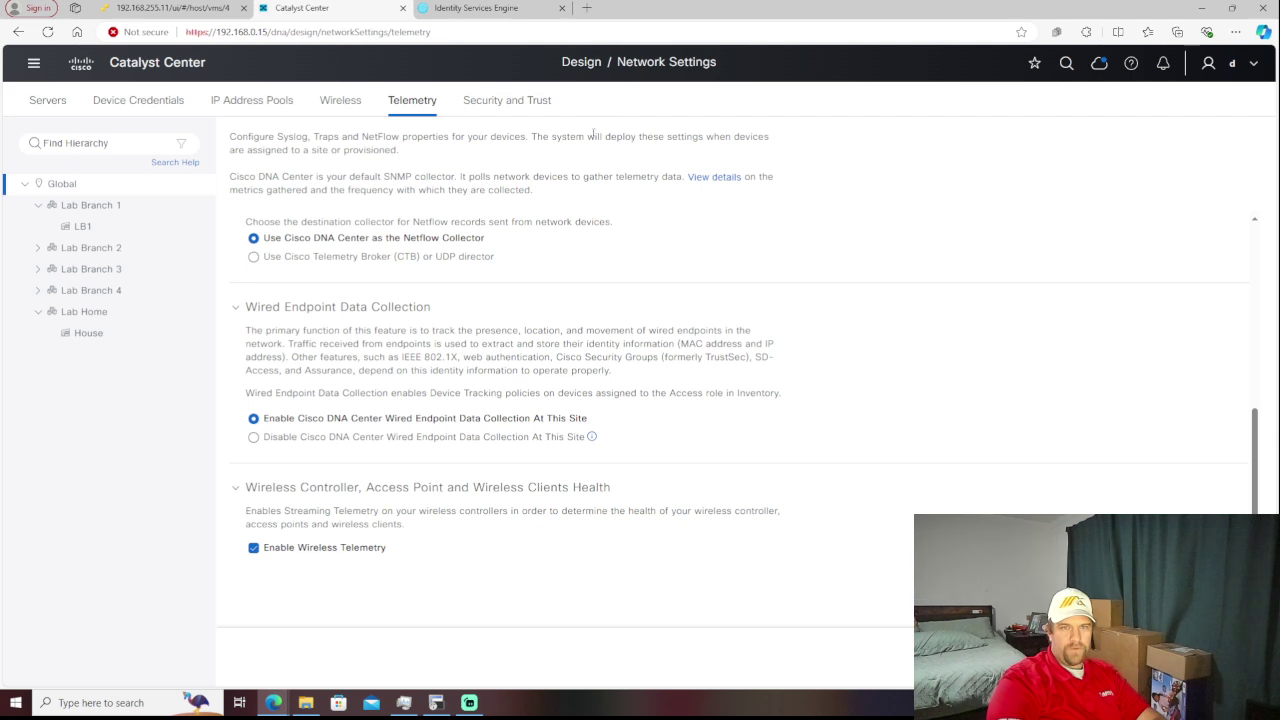
click(500, 110)
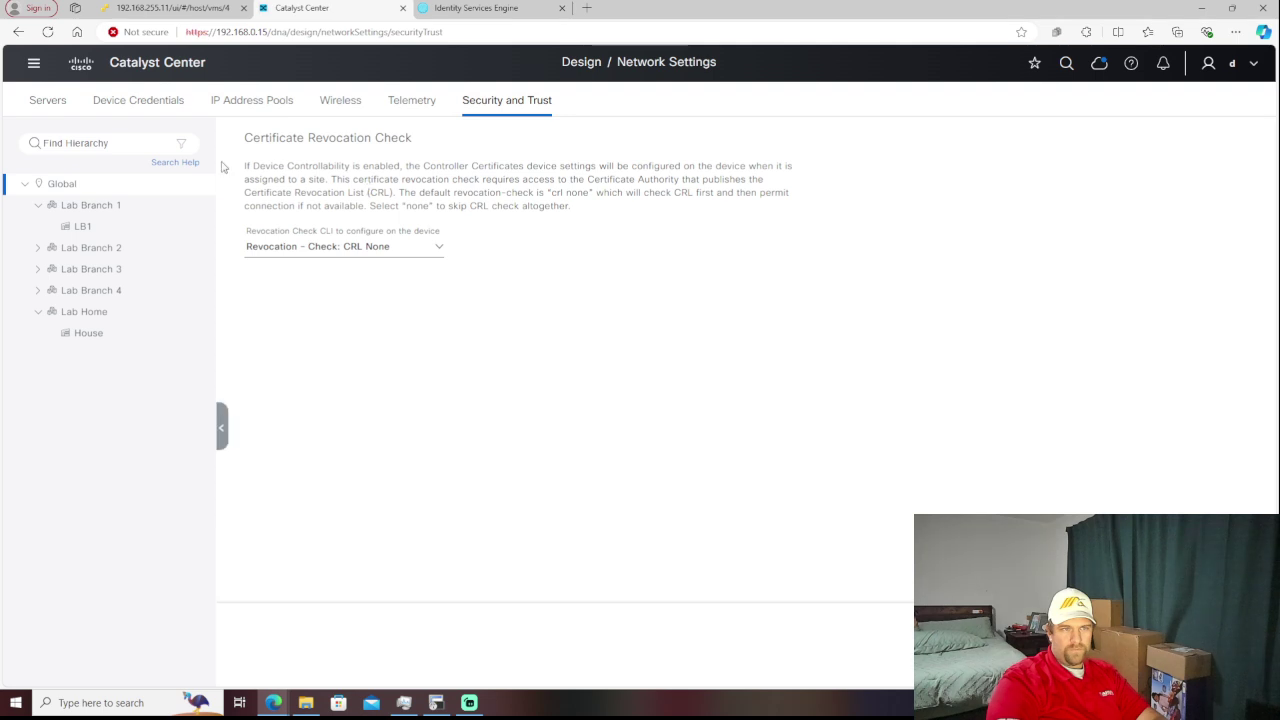
- Review the home dashboard, then reveal the Design submenu in the main navigation
click(34, 66)
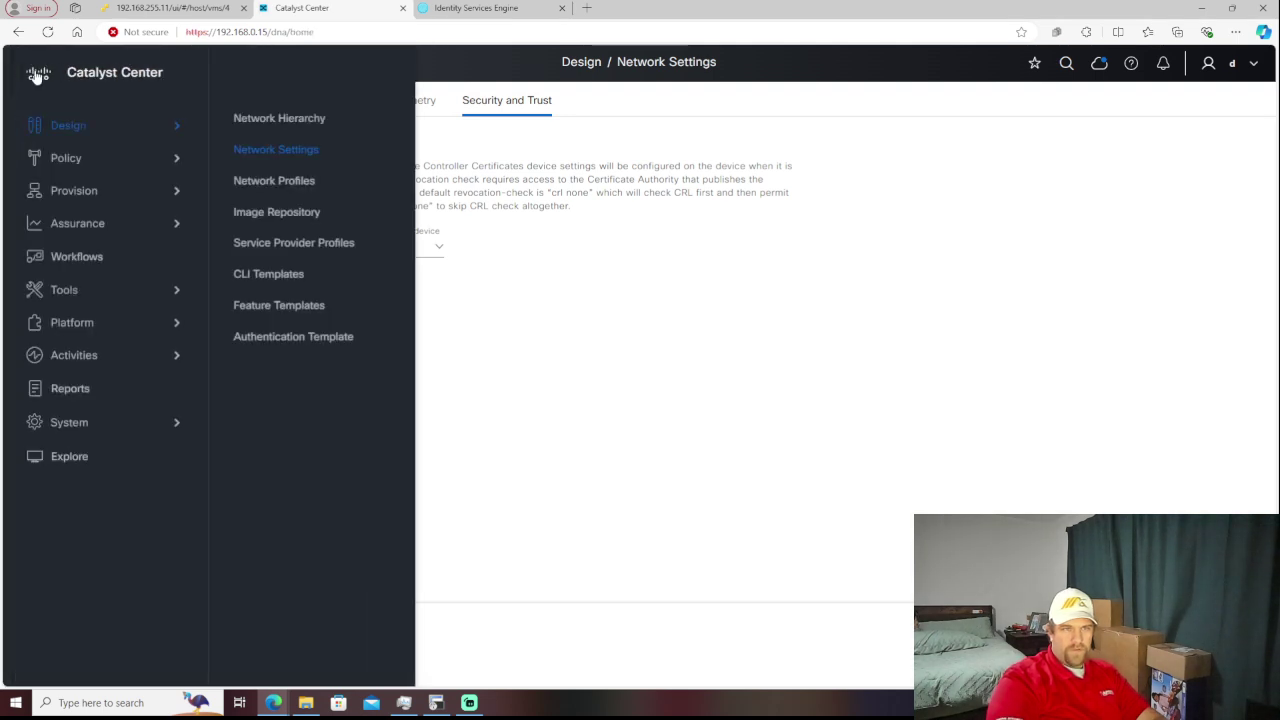
click(36, 76)
click(36, 77)
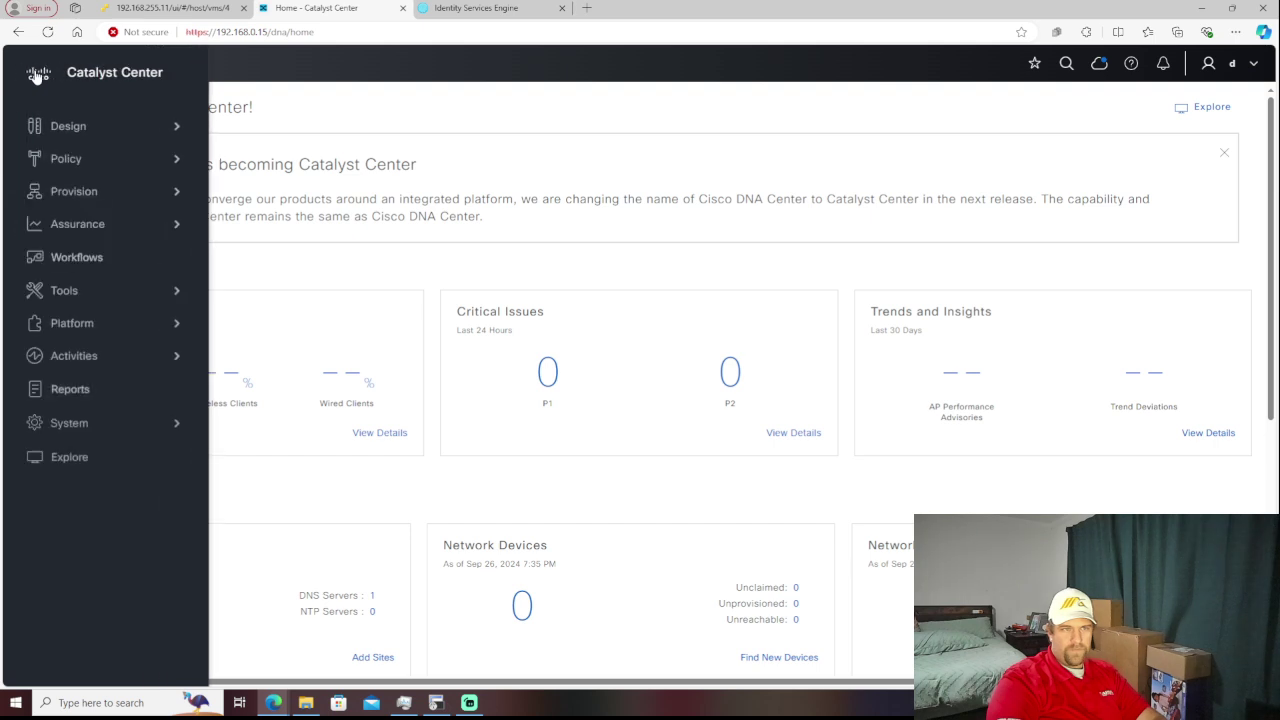
click(37, 77)
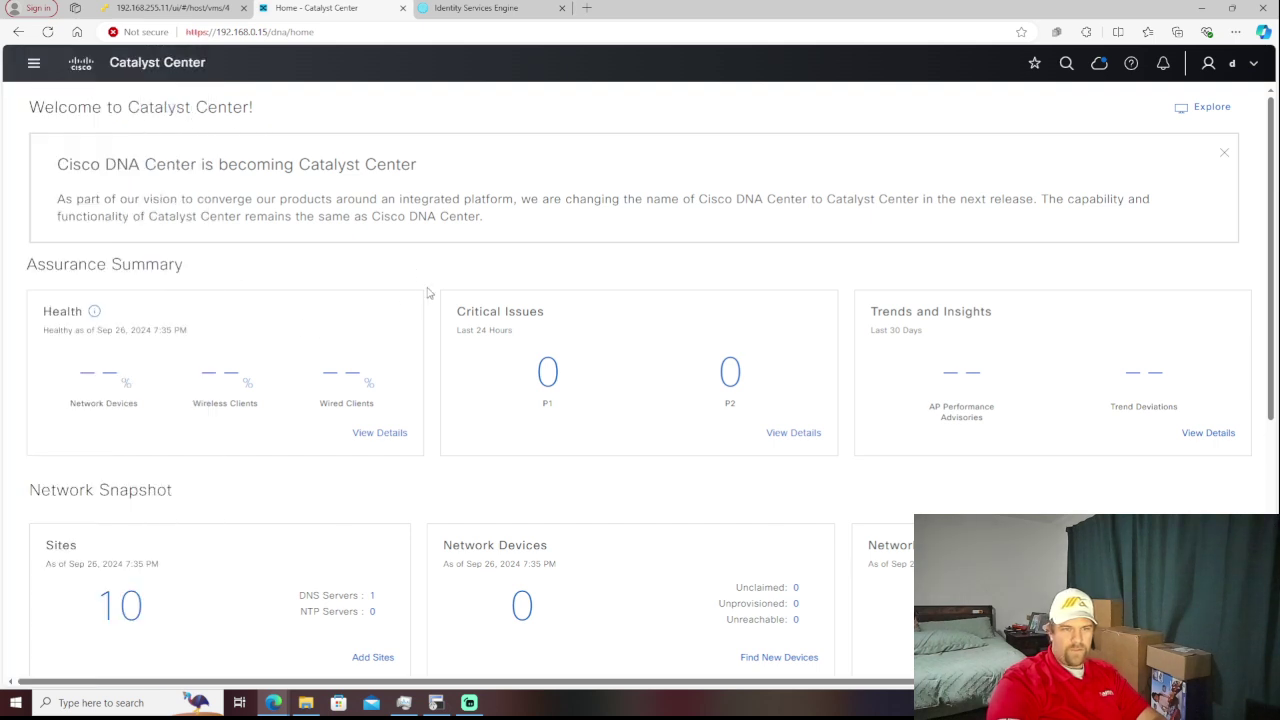
scroll(428, 292, down, 3)
scroll(447, 294, down, 2)
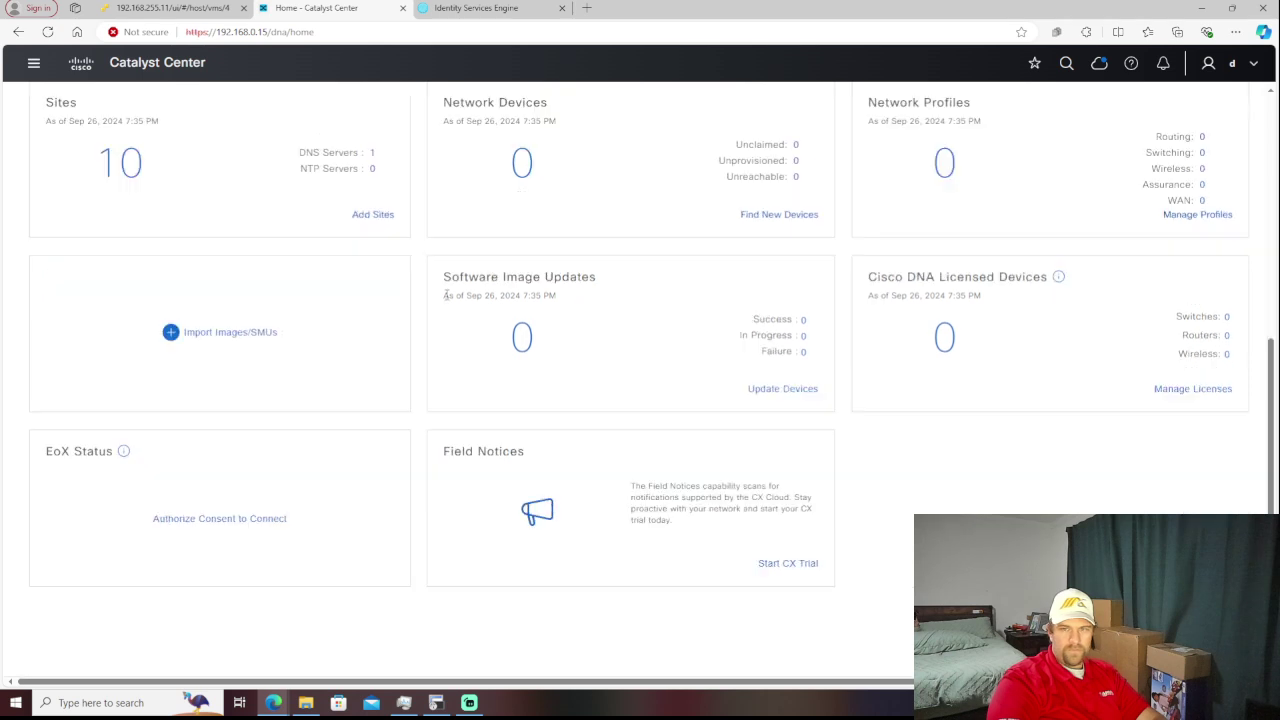
scroll(447, 294, up, 5)
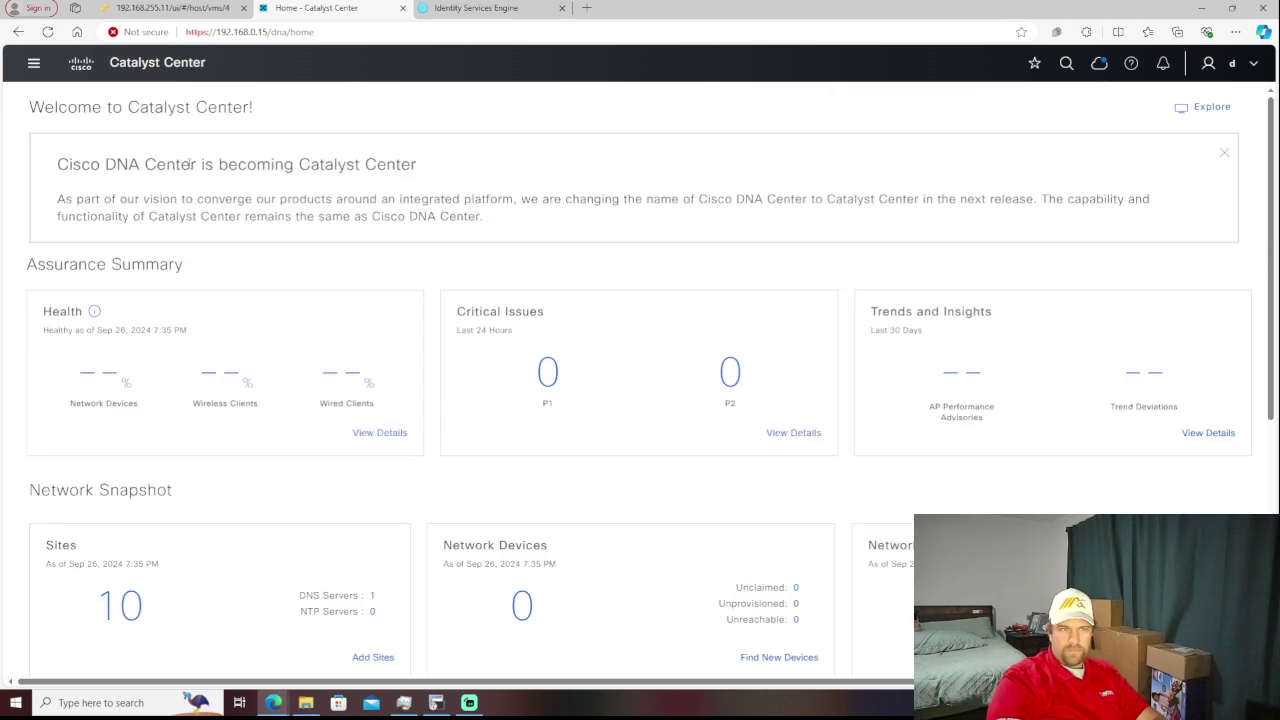
click(36, 63)
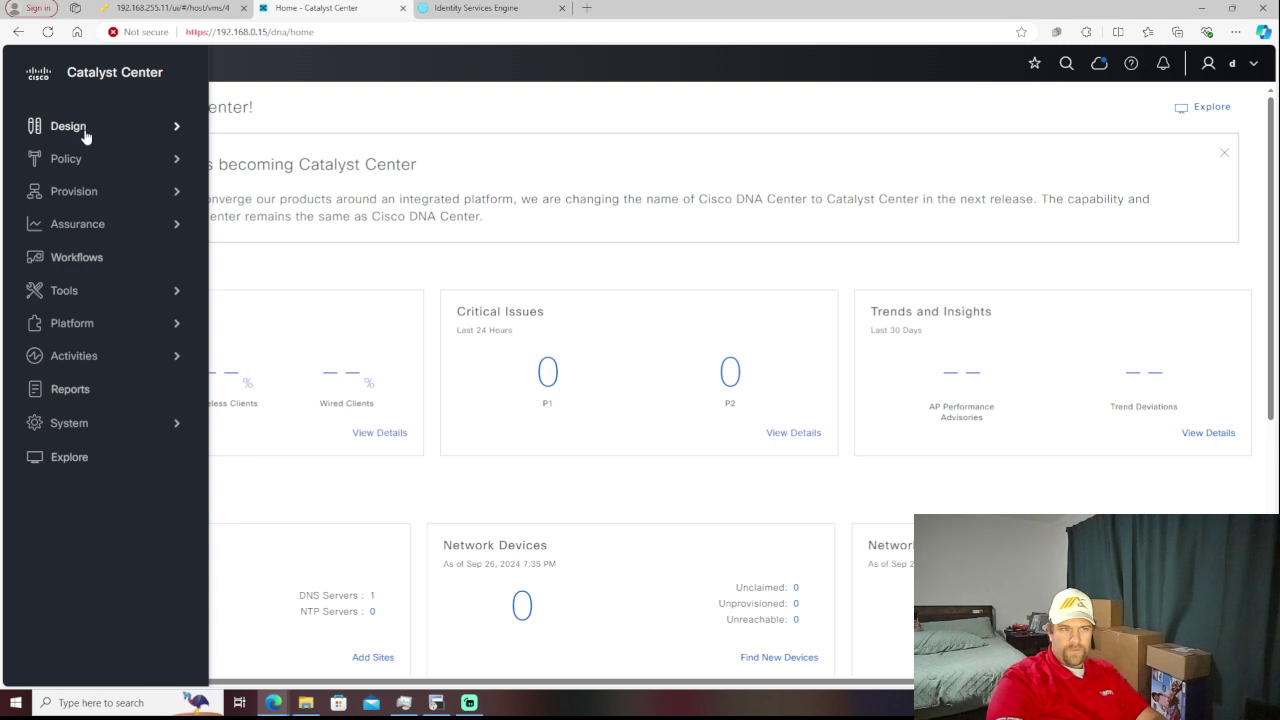
mouse_move(86, 136)
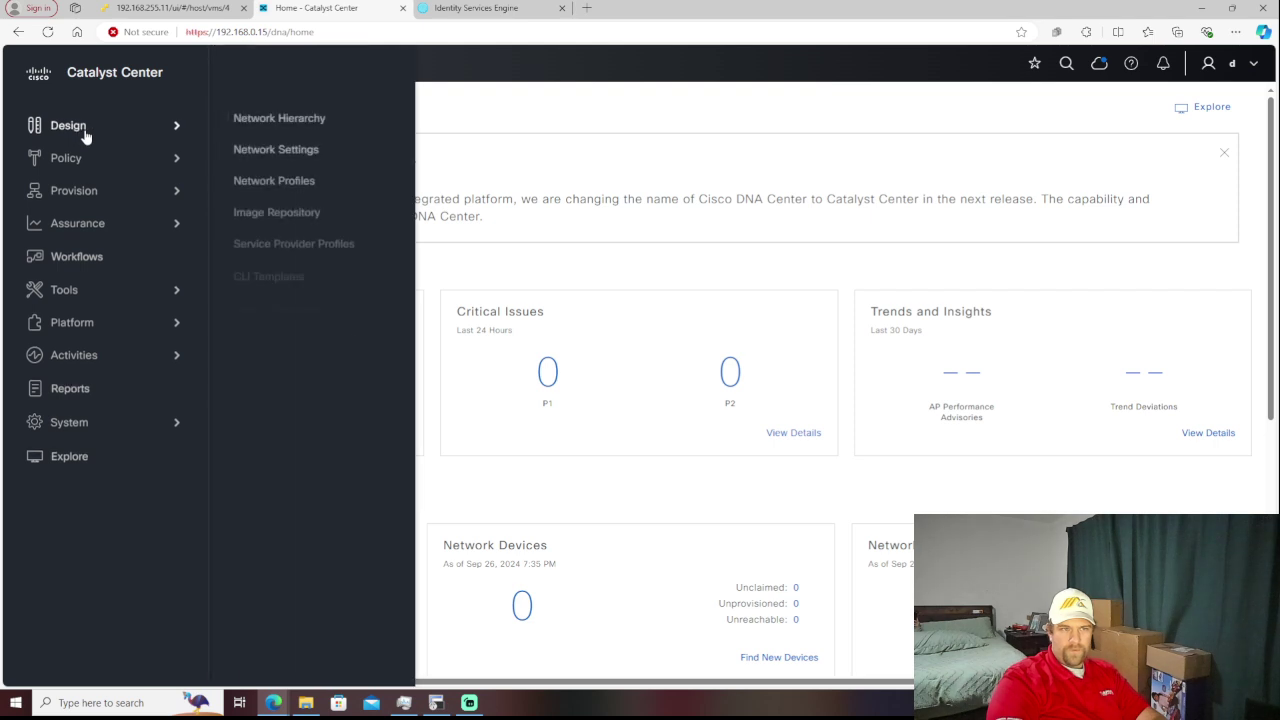
- Go to Network Profiles and list Add Profile types: Assurance, Firewall, Routing, Switching, Wireless
click(308, 188)
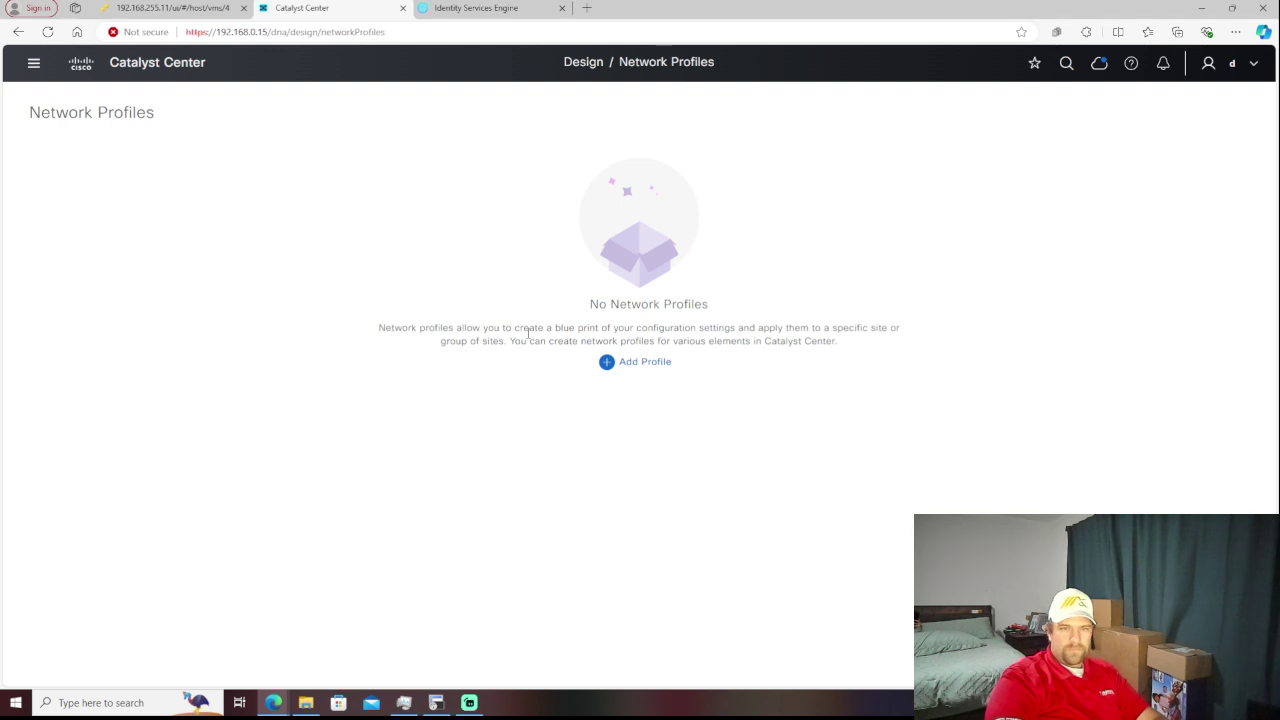
click(625, 365)
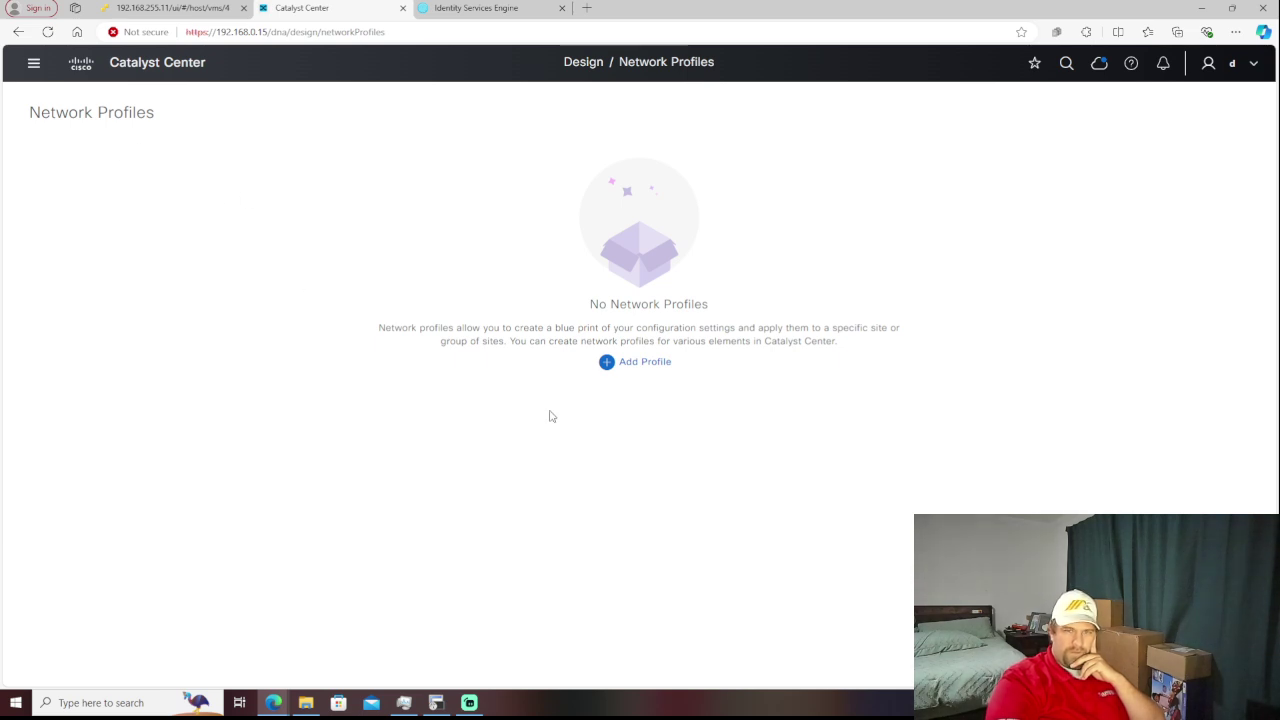
mouse_move(647, 377)
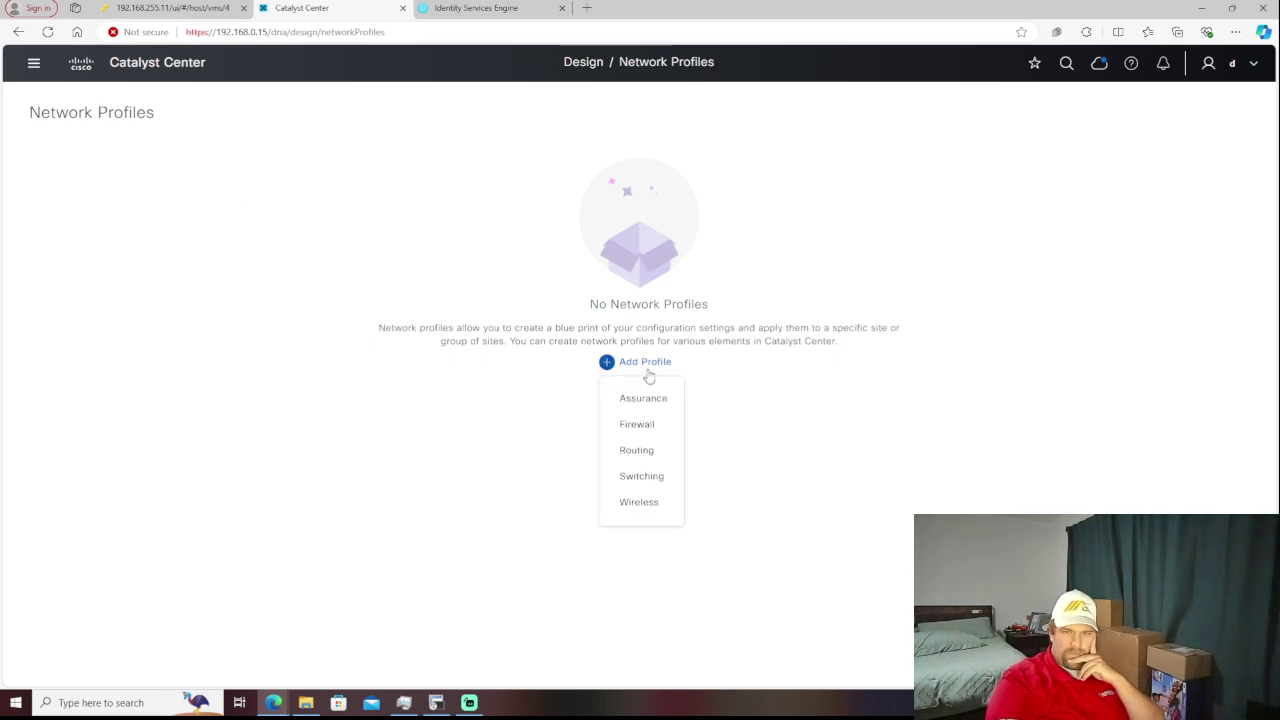
- Start a Firewall network profile and browse the Device Type list without choosing one
click(642, 425)
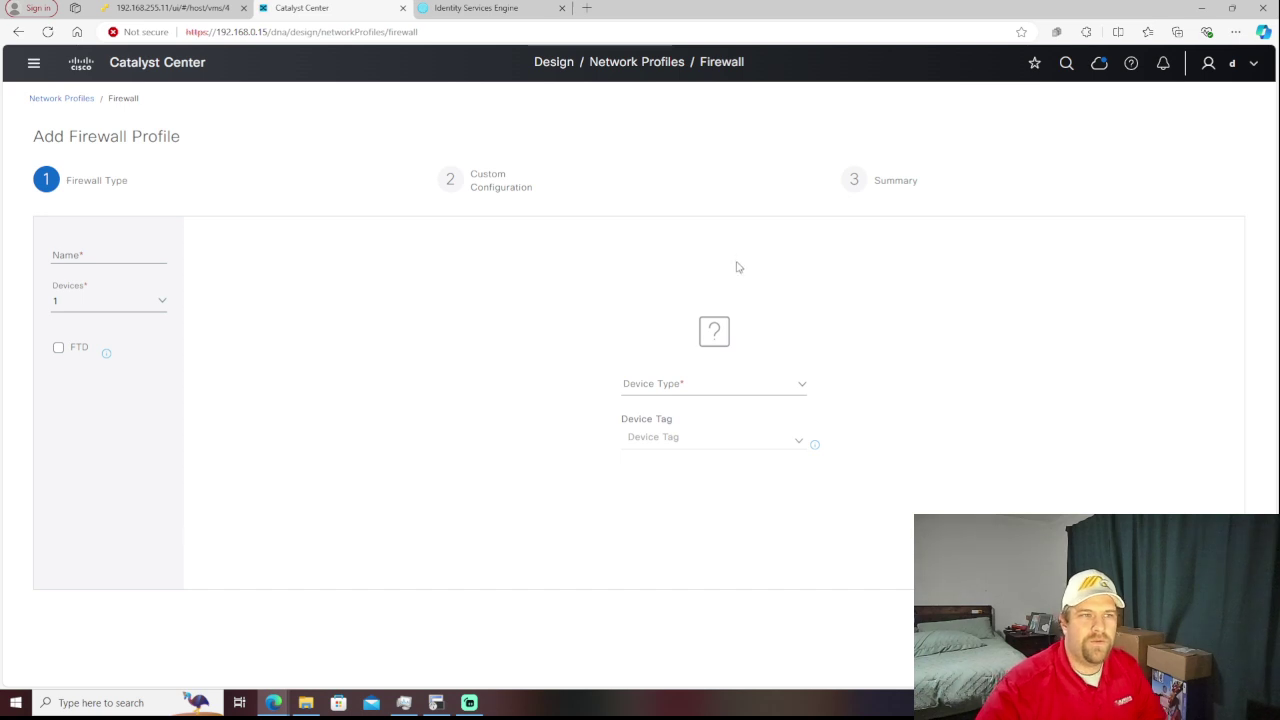
click(800, 389)
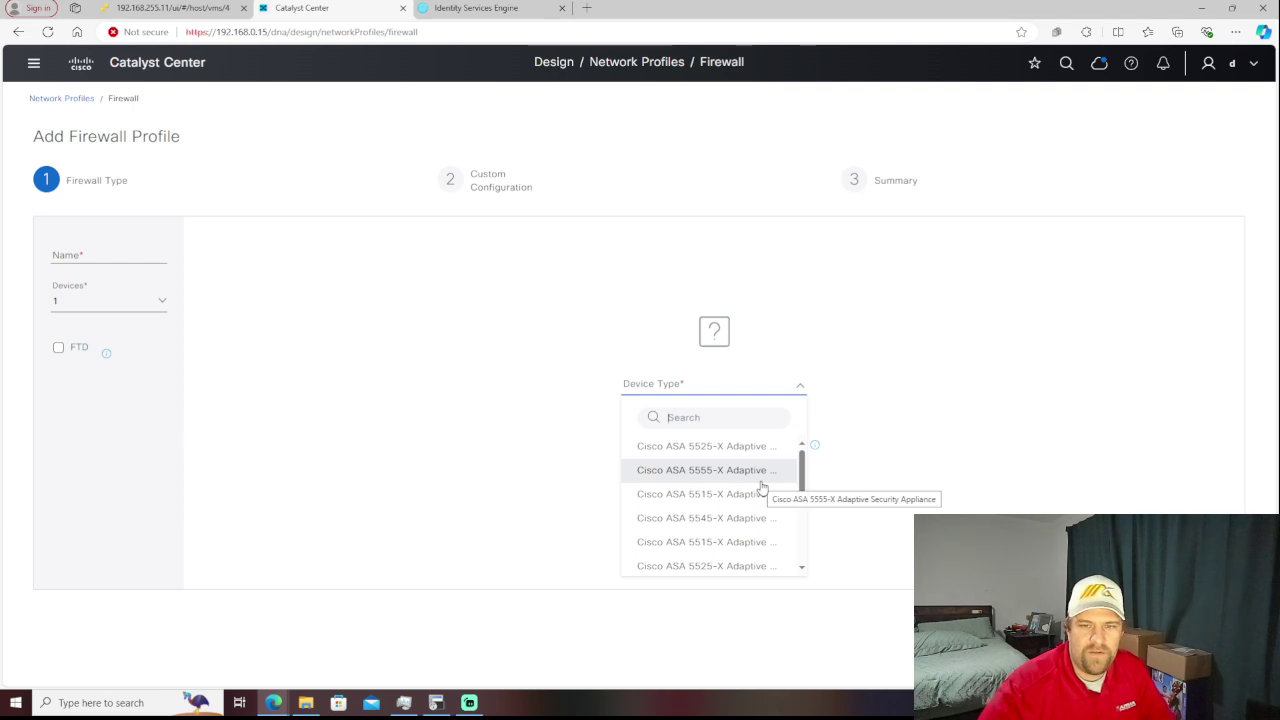
scroll(762, 492, down, 1)
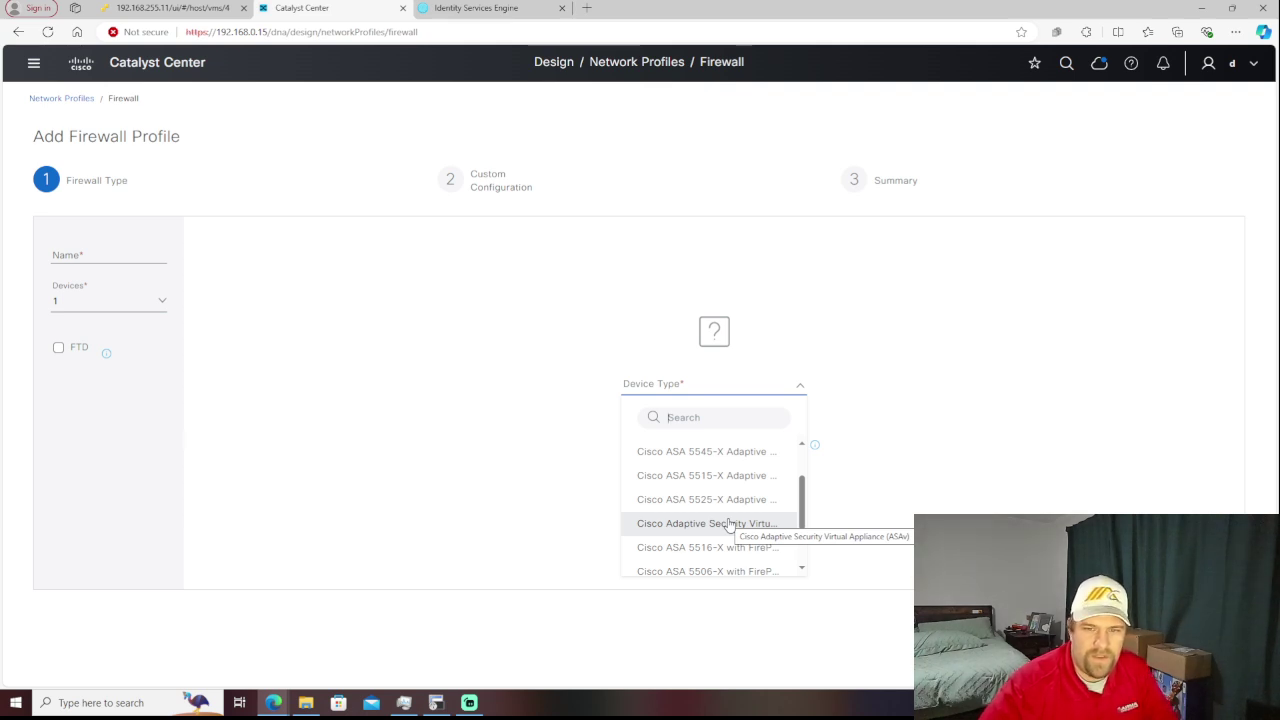
scroll(760, 531, down, 3)
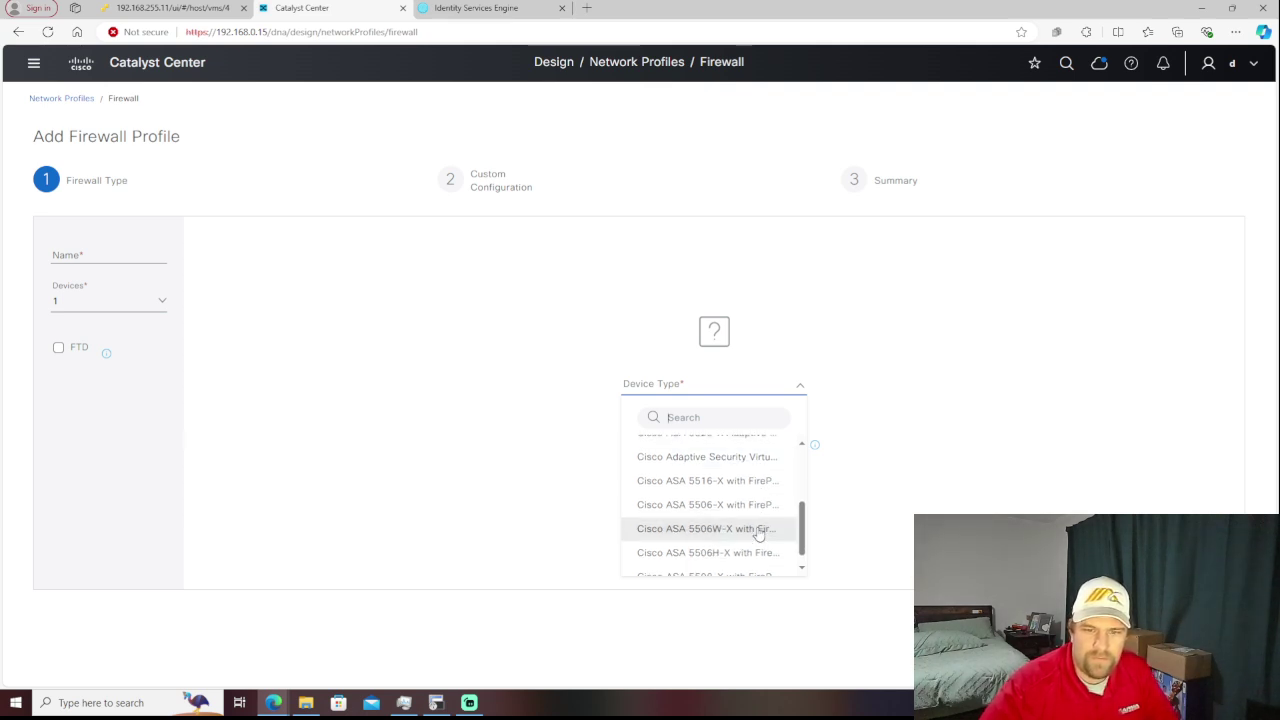
scroll(752, 524, down, 1)
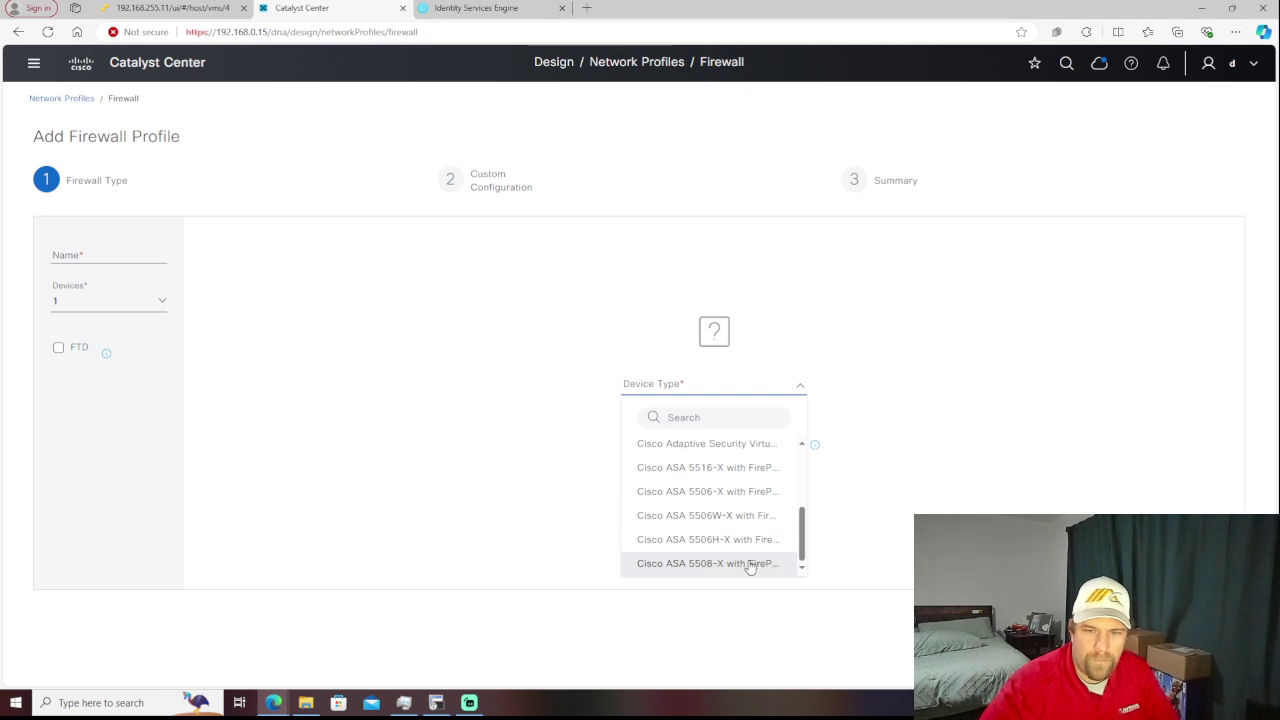
scroll(752, 566, up, 5)
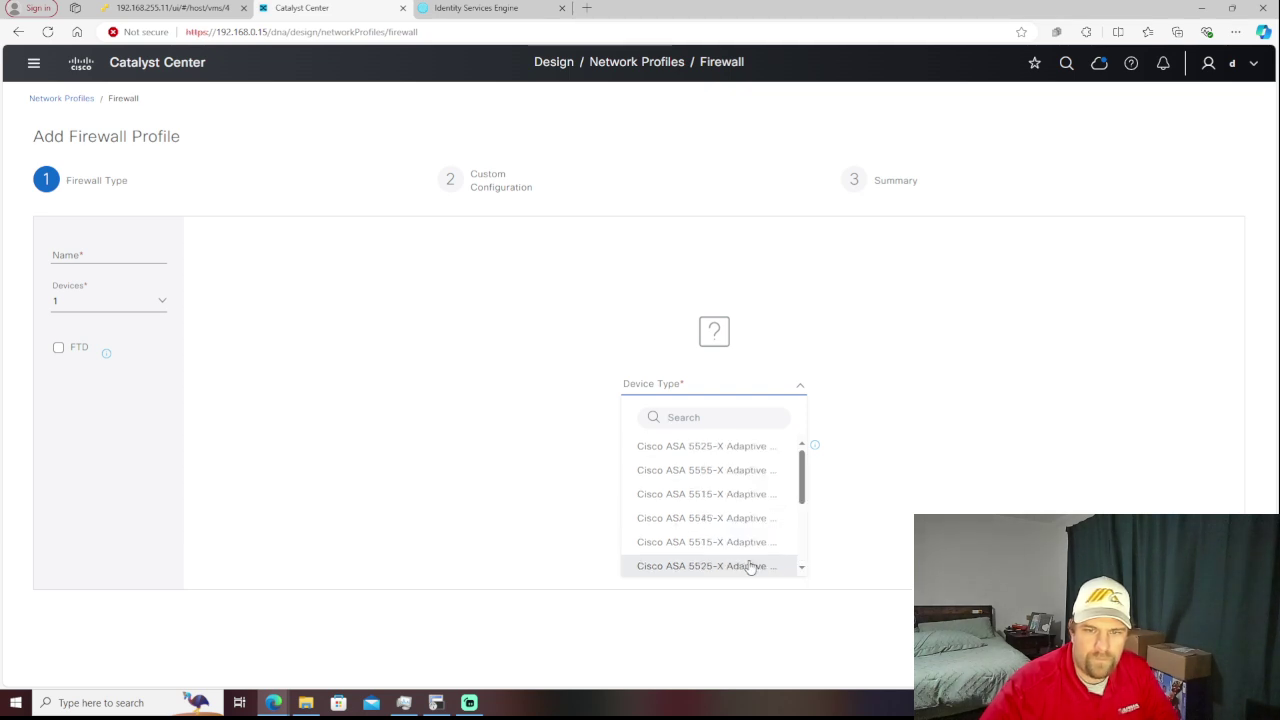
scroll(723, 523, down, 5)
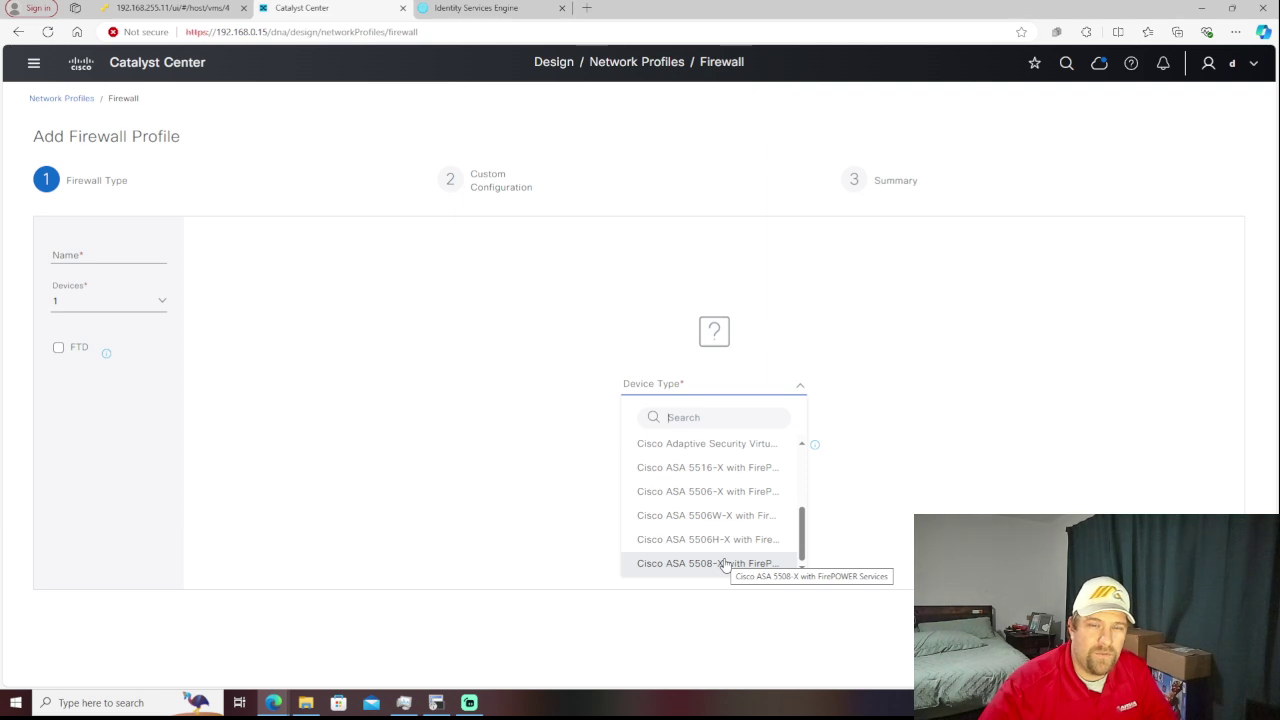
scroll(725, 565, up, 5)
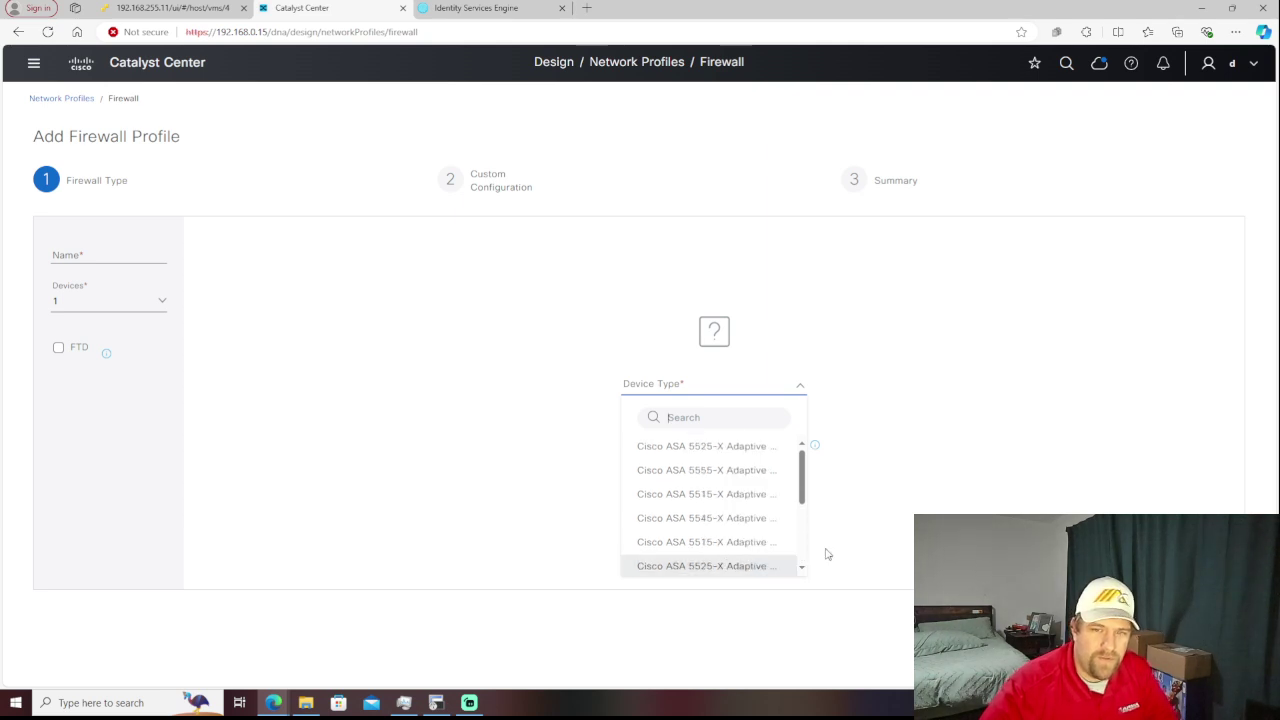
click(992, 446)
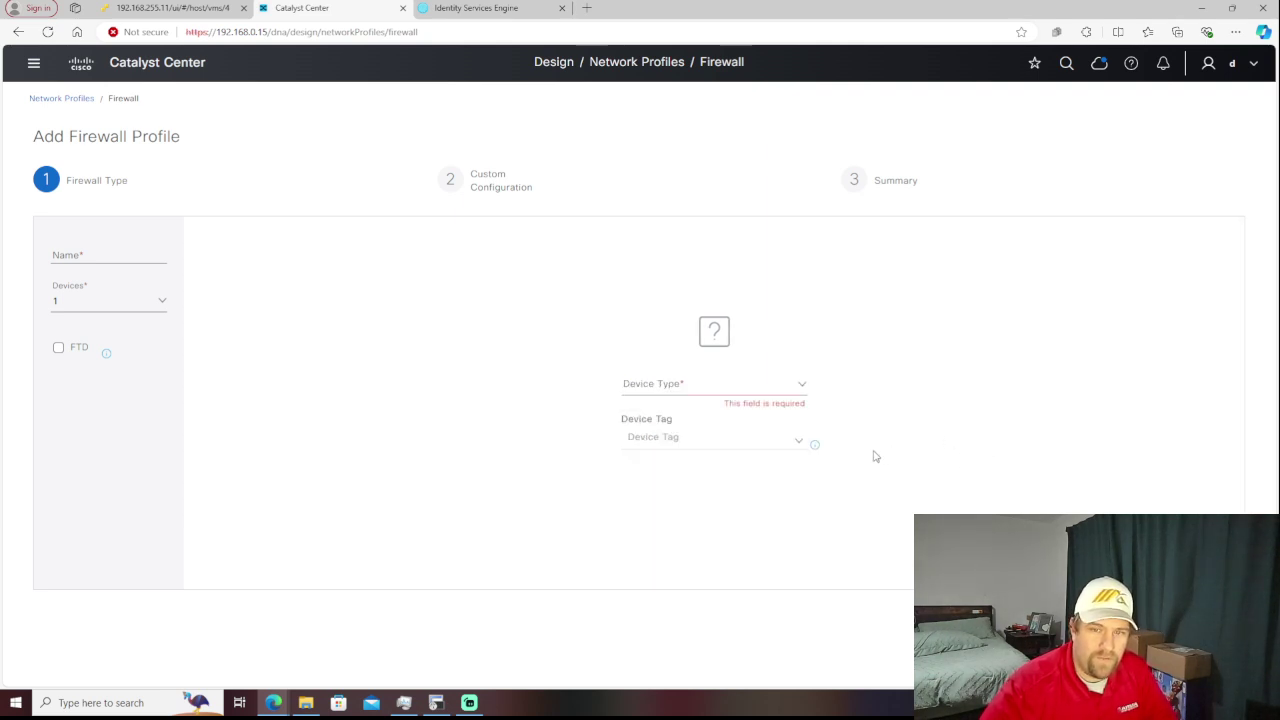
- Browse the existing Device Tag list and close it without picking a tag
click(797, 443)
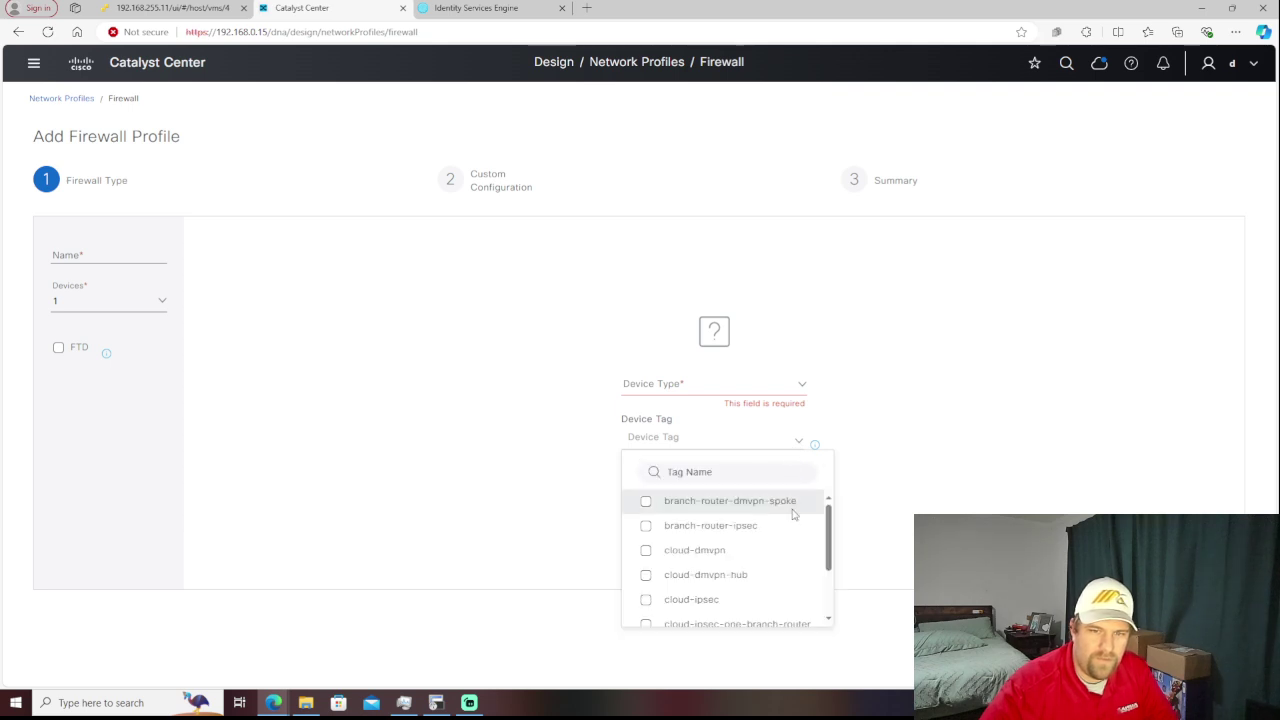
scroll(794, 510, down, 2)
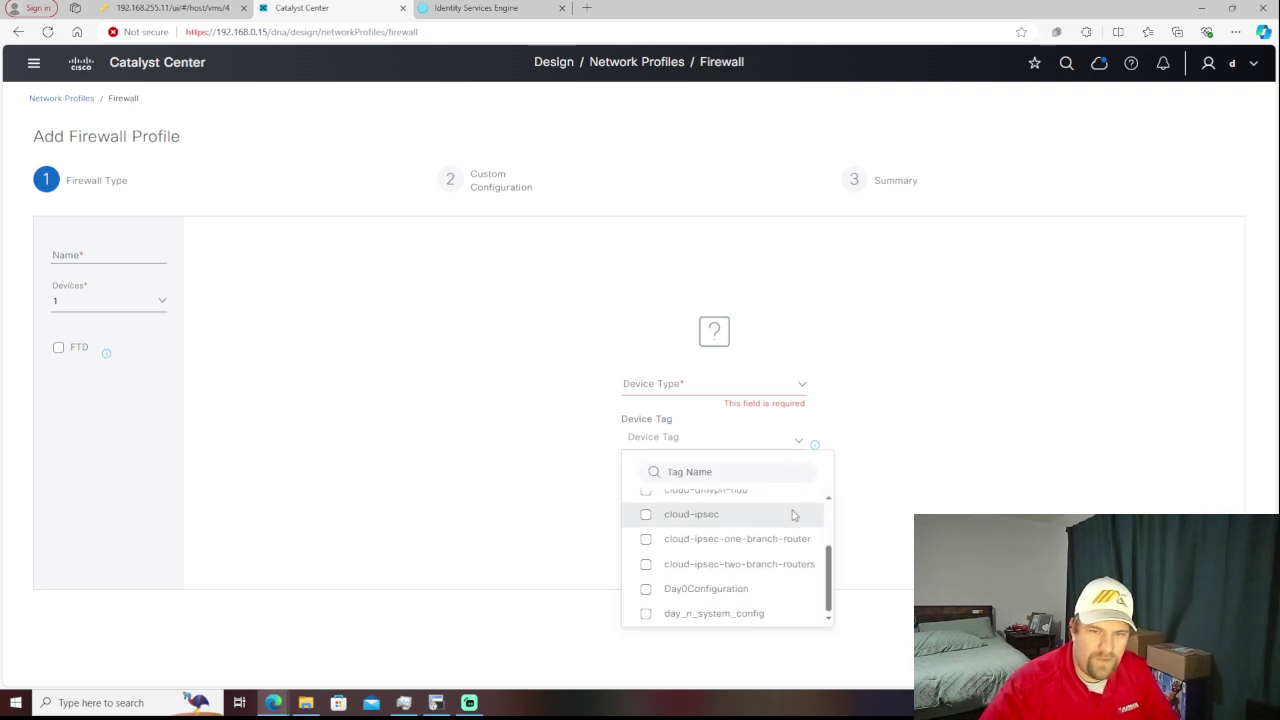
click(927, 469)
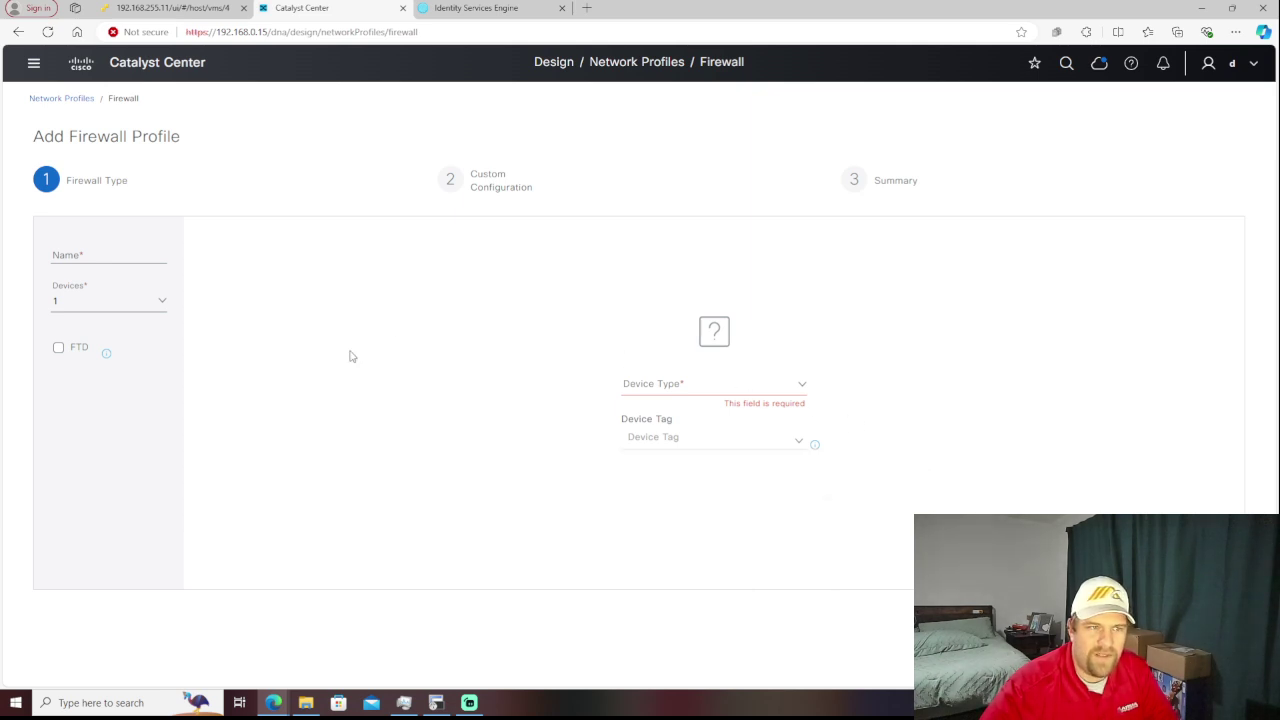
- Mark the firewall profile as FTD with device type Cisco FirePOWER Virtual Appliance
click(58, 350)
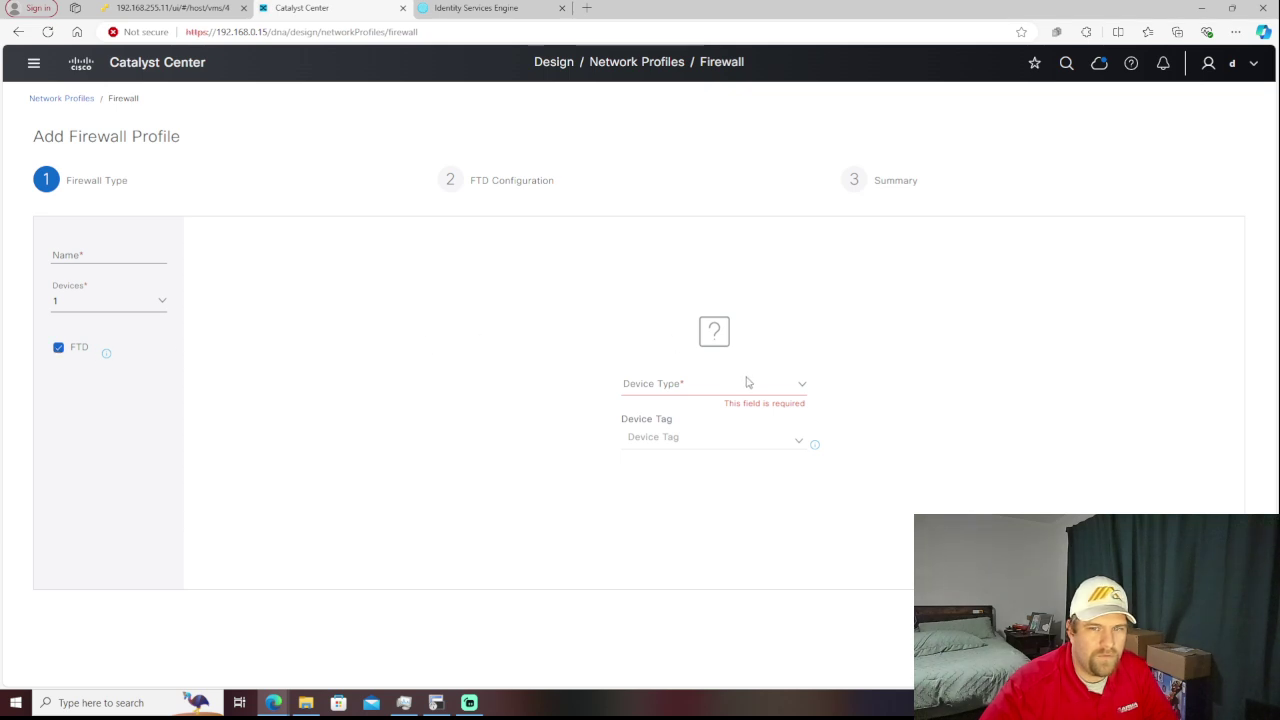
click(796, 391)
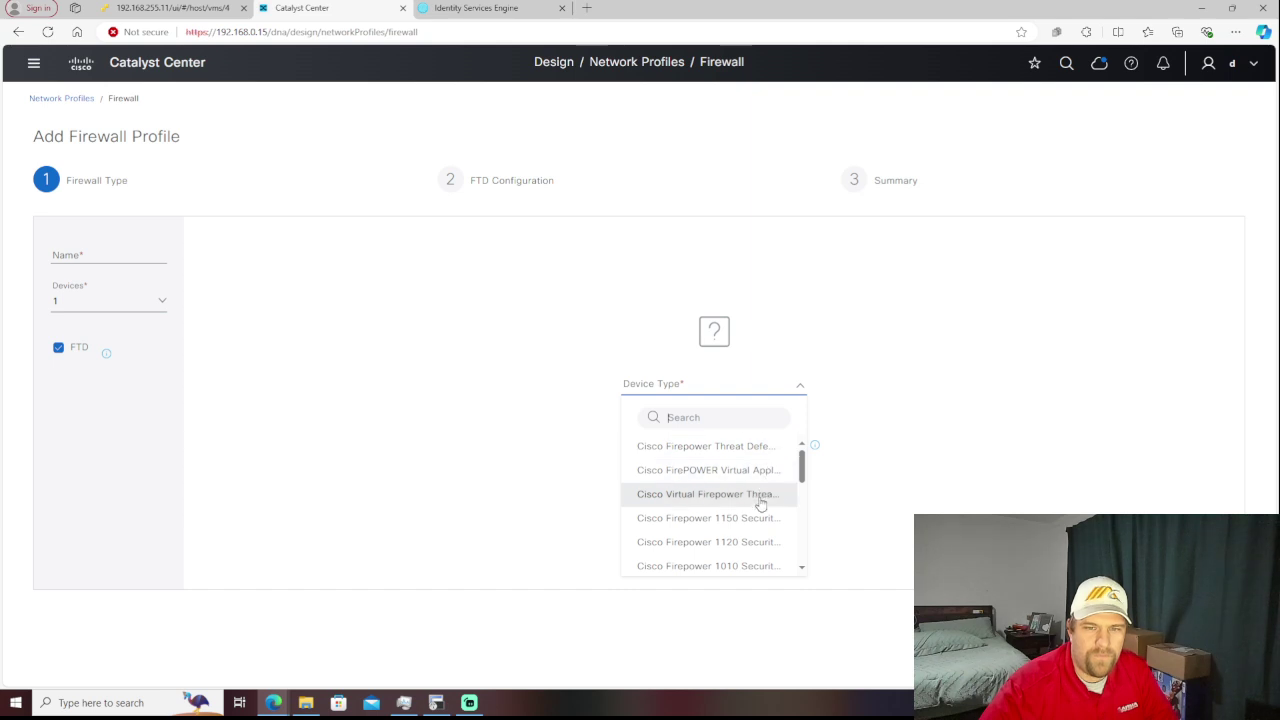
scroll(760, 505, down, 8)
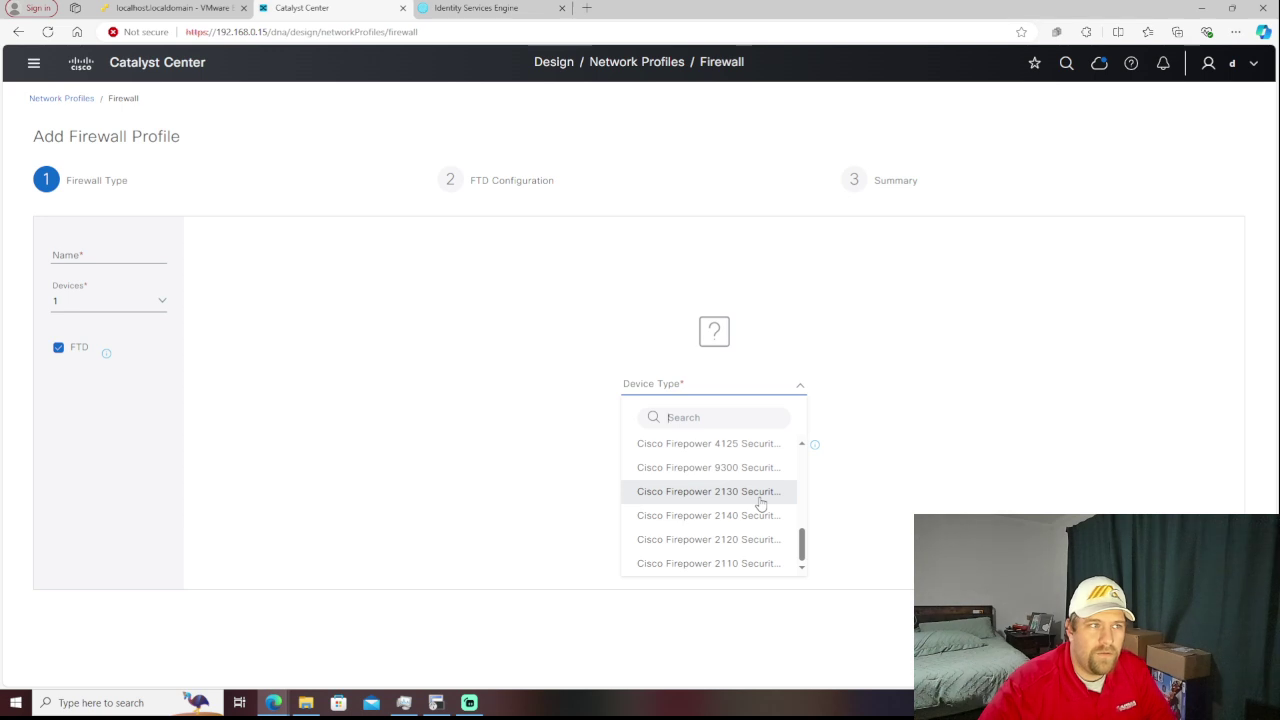
scroll(760, 505, up, 8)
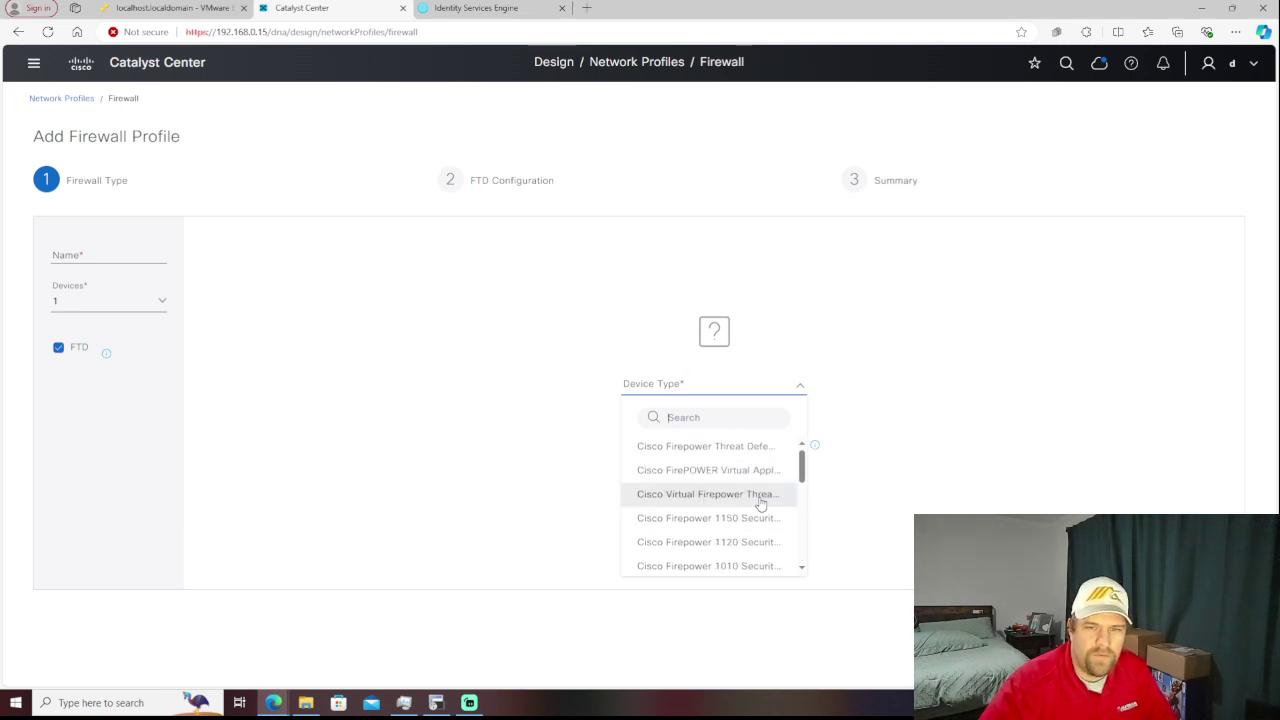
click(703, 470)
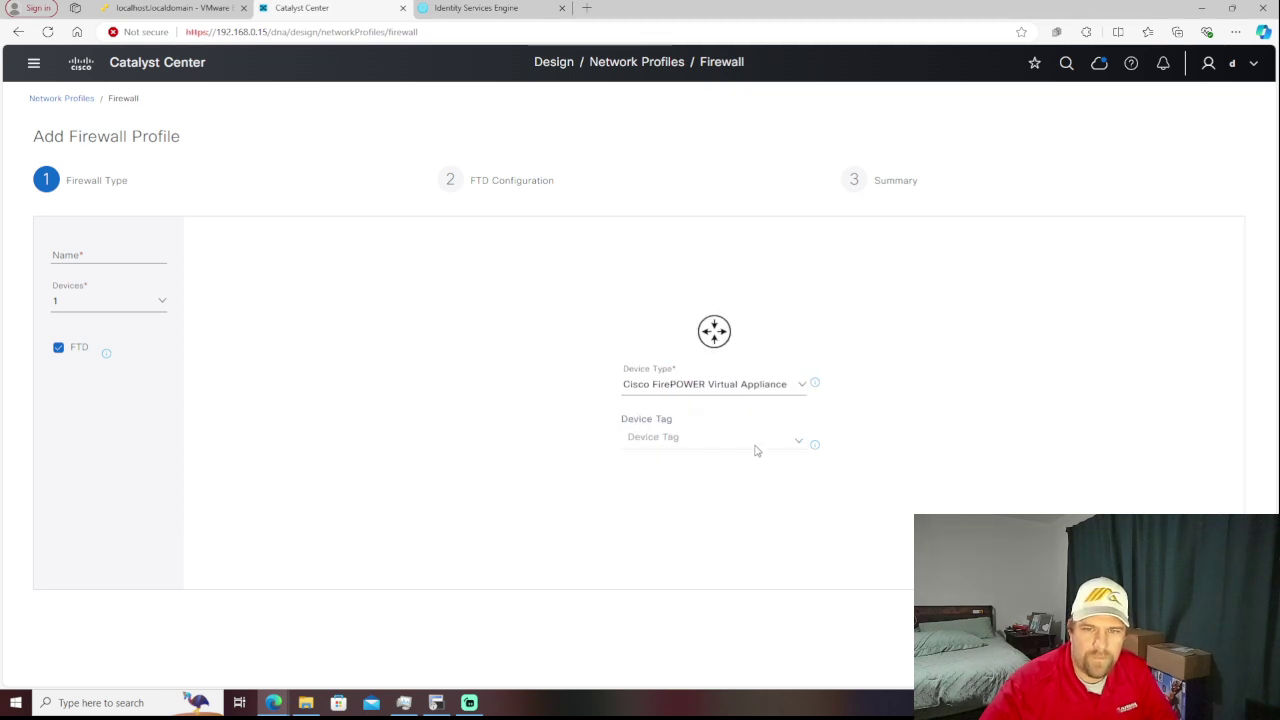
- Create and assign the new device tag FTDv
mouse_move(815, 453)
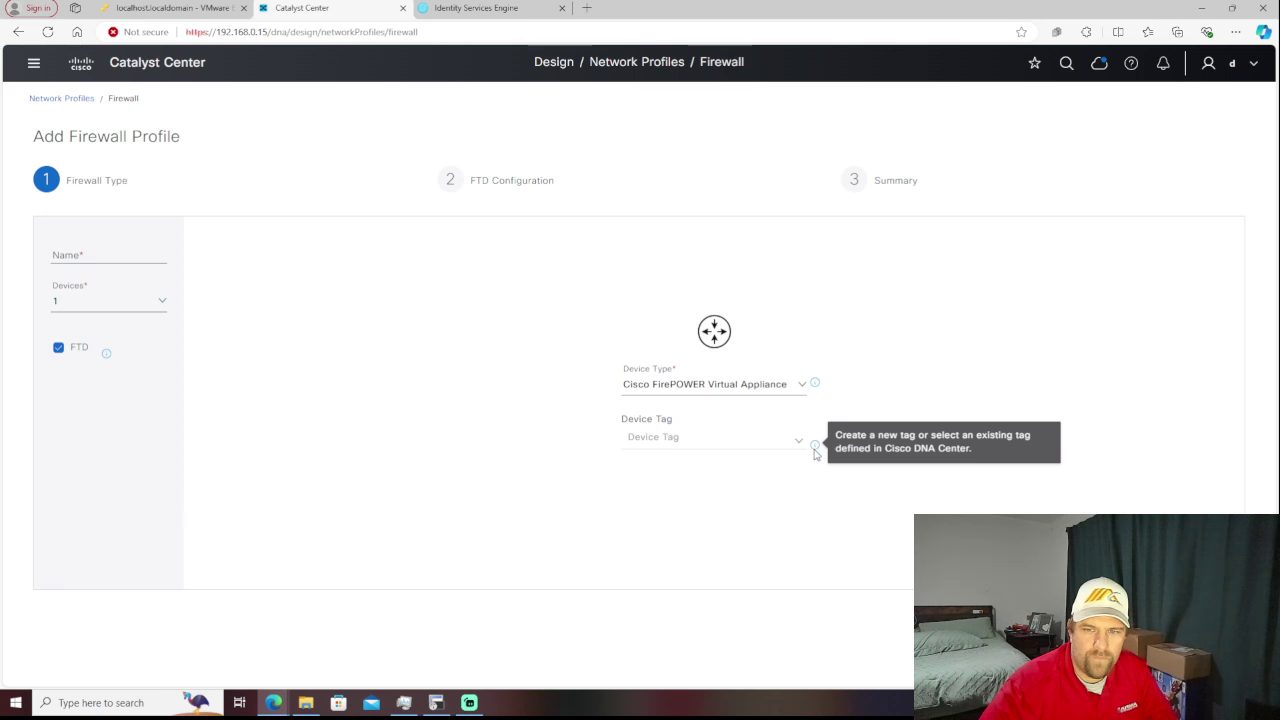
click(735, 442)
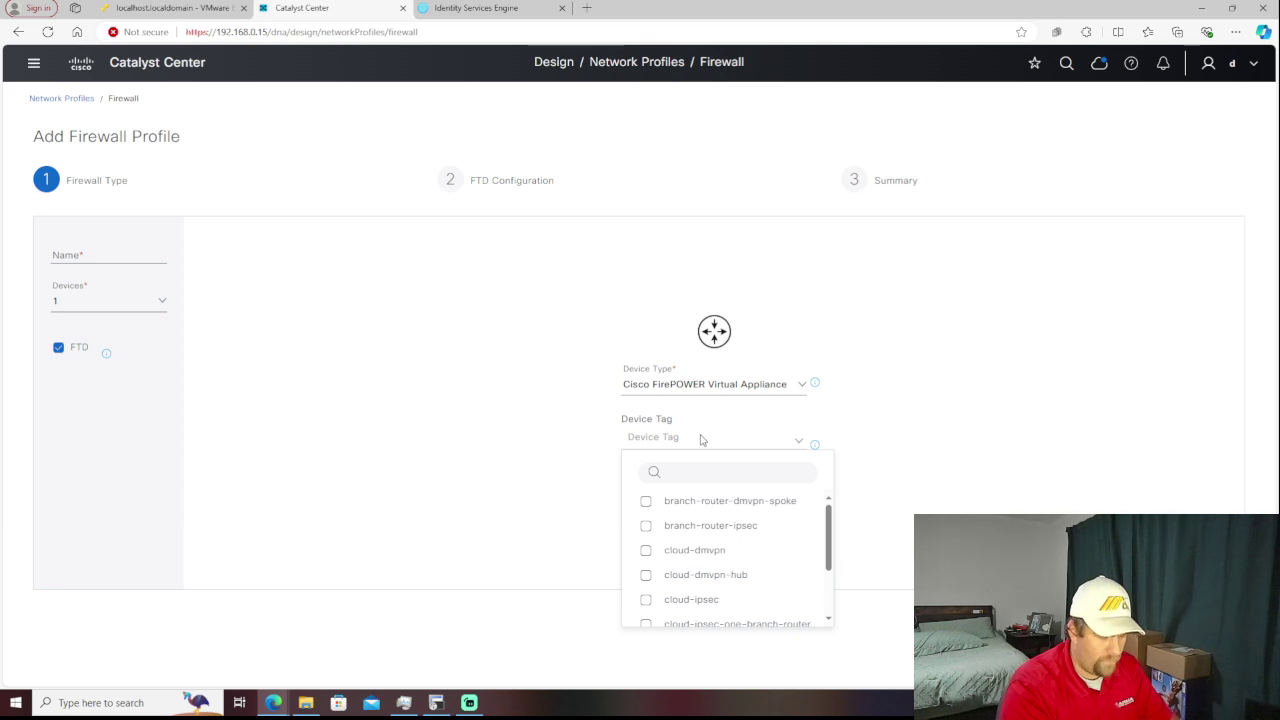
text(FTDv)
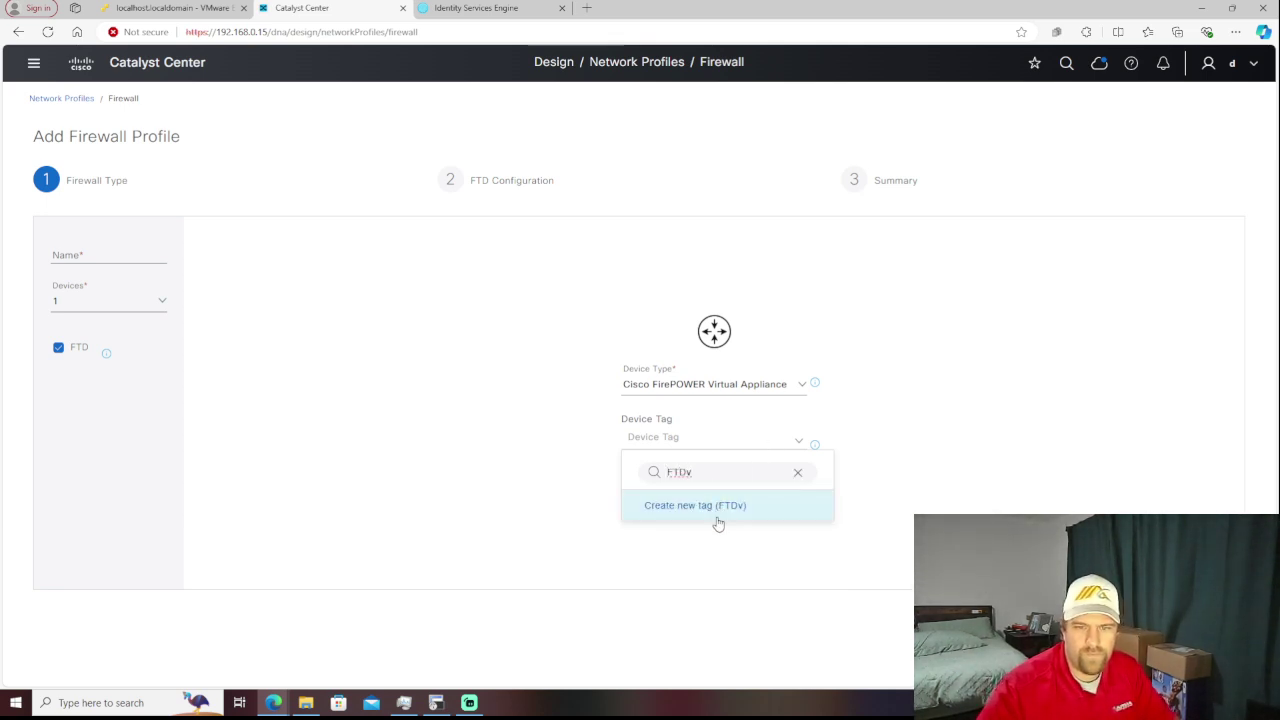
click(720, 520)
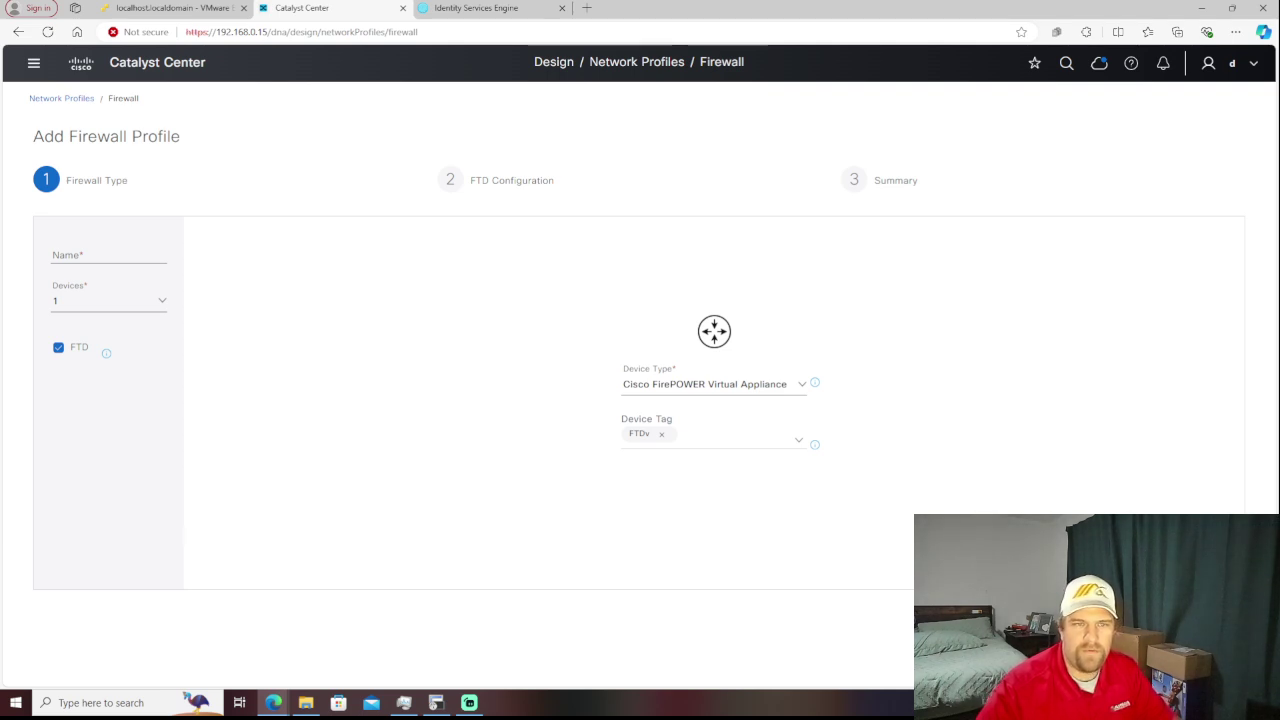
- Name the firewall profile 'explore'
click(160, 263)
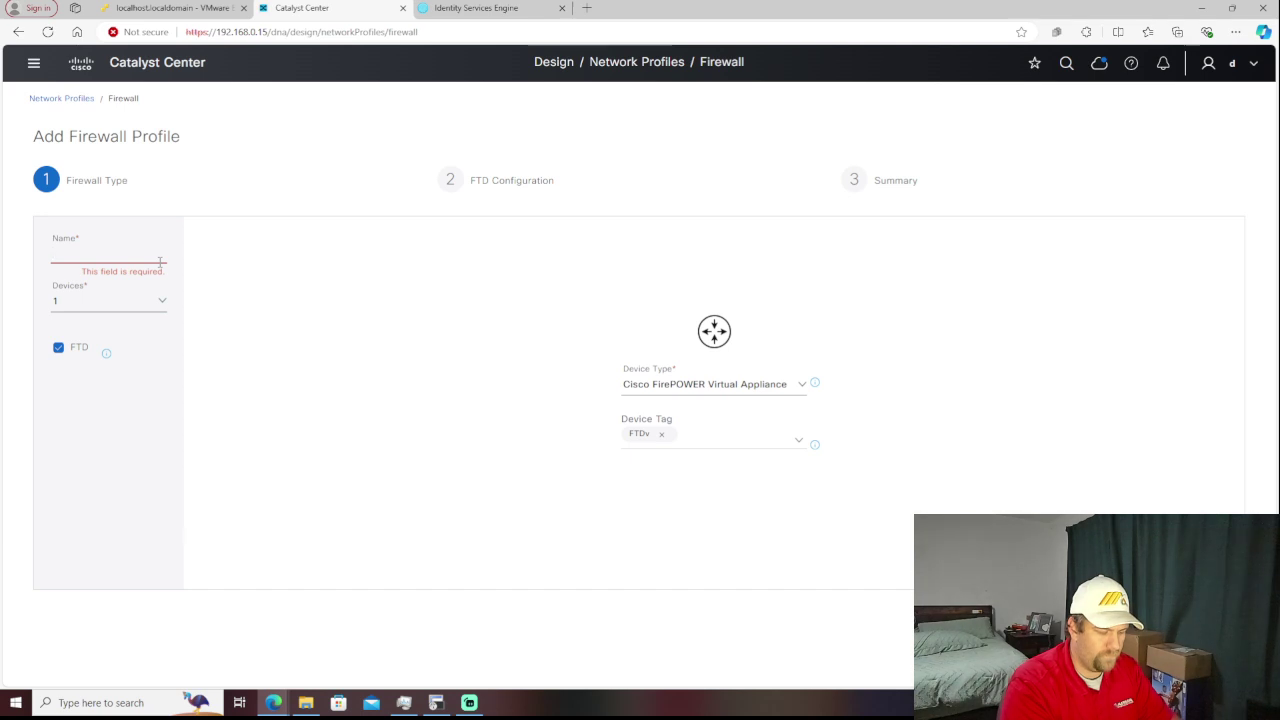
text(explo)
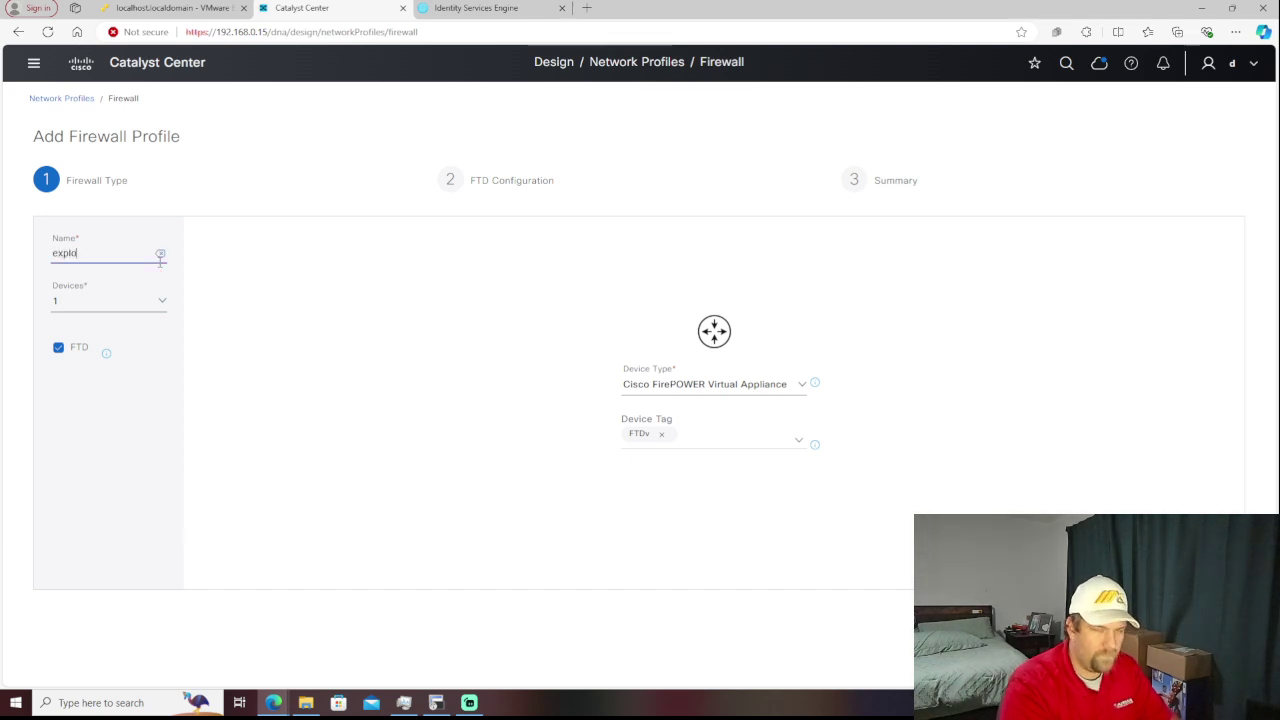
text(re)
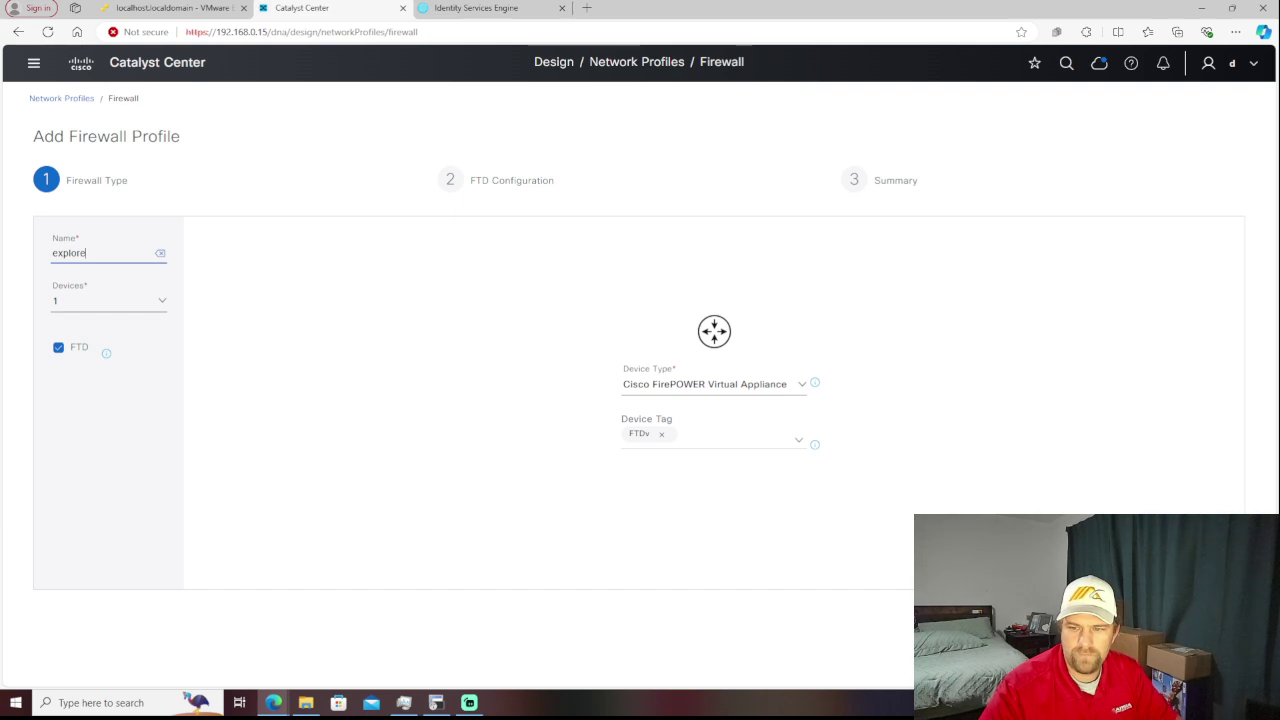
key(Tab)
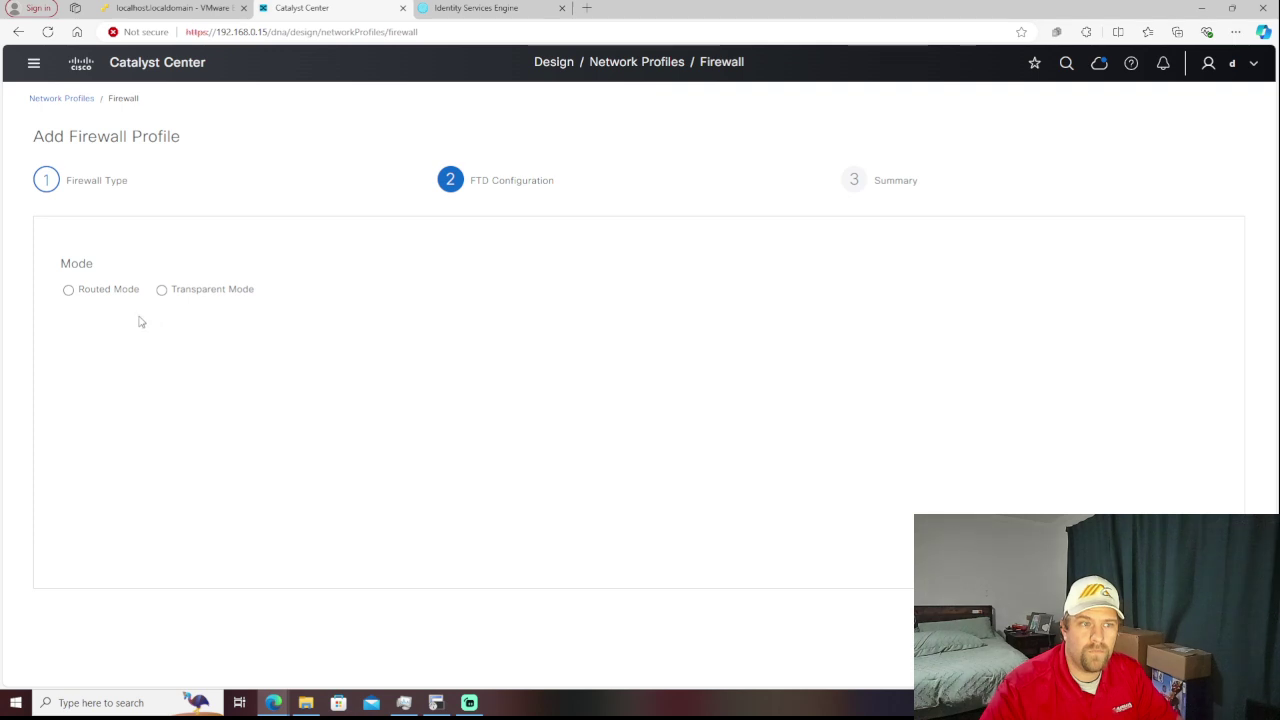
- Try routed and transparent firewall modes, review the FTD summary, then discard the unsaved profile
click(70, 295)
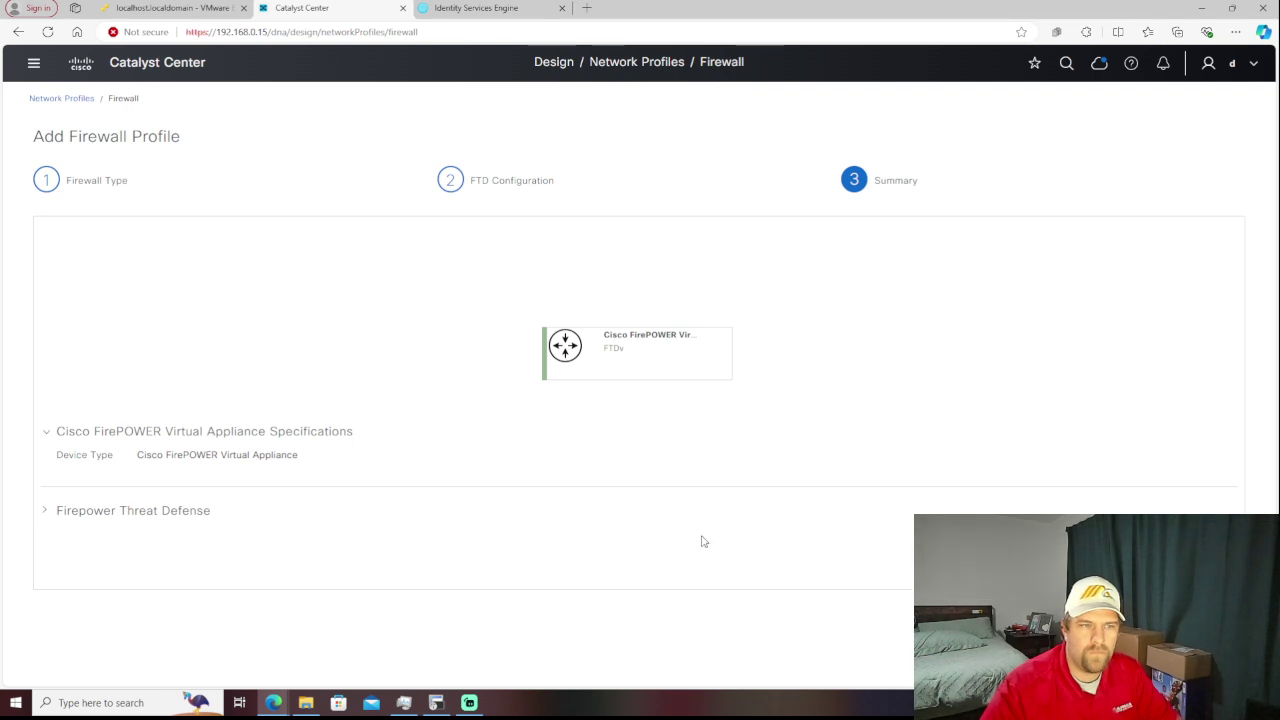
click(47, 514)
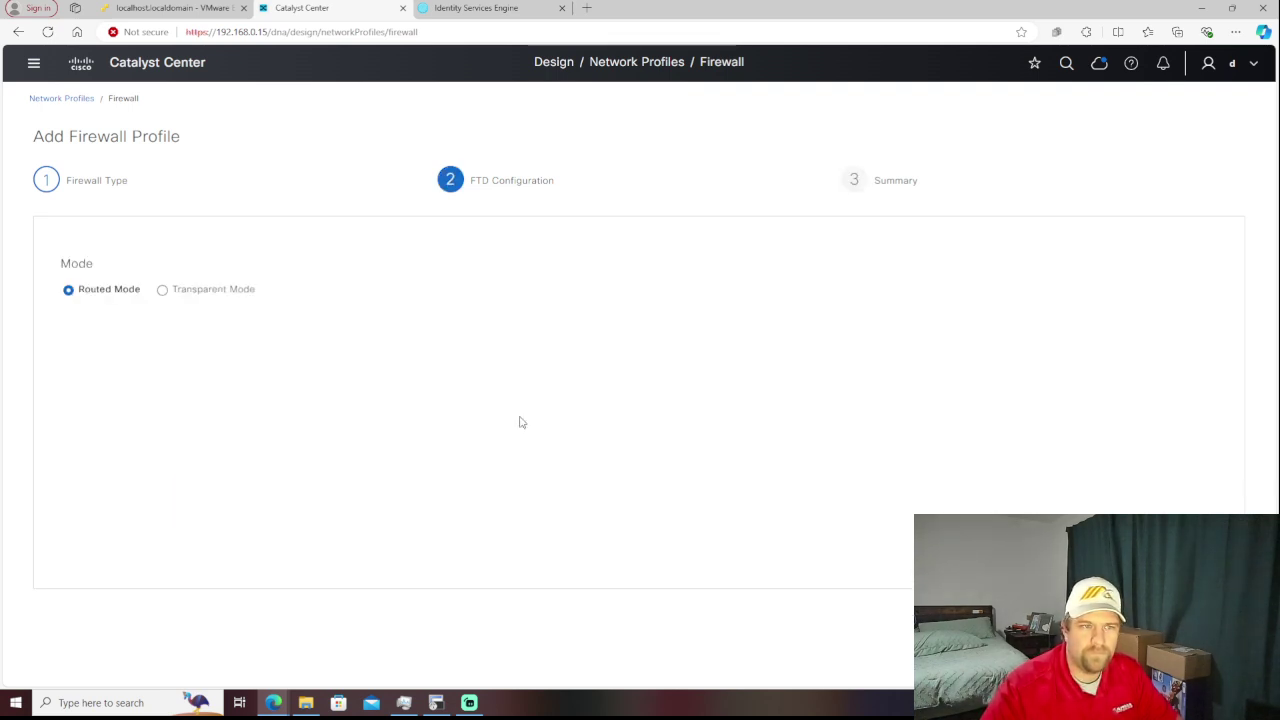
click(163, 290)
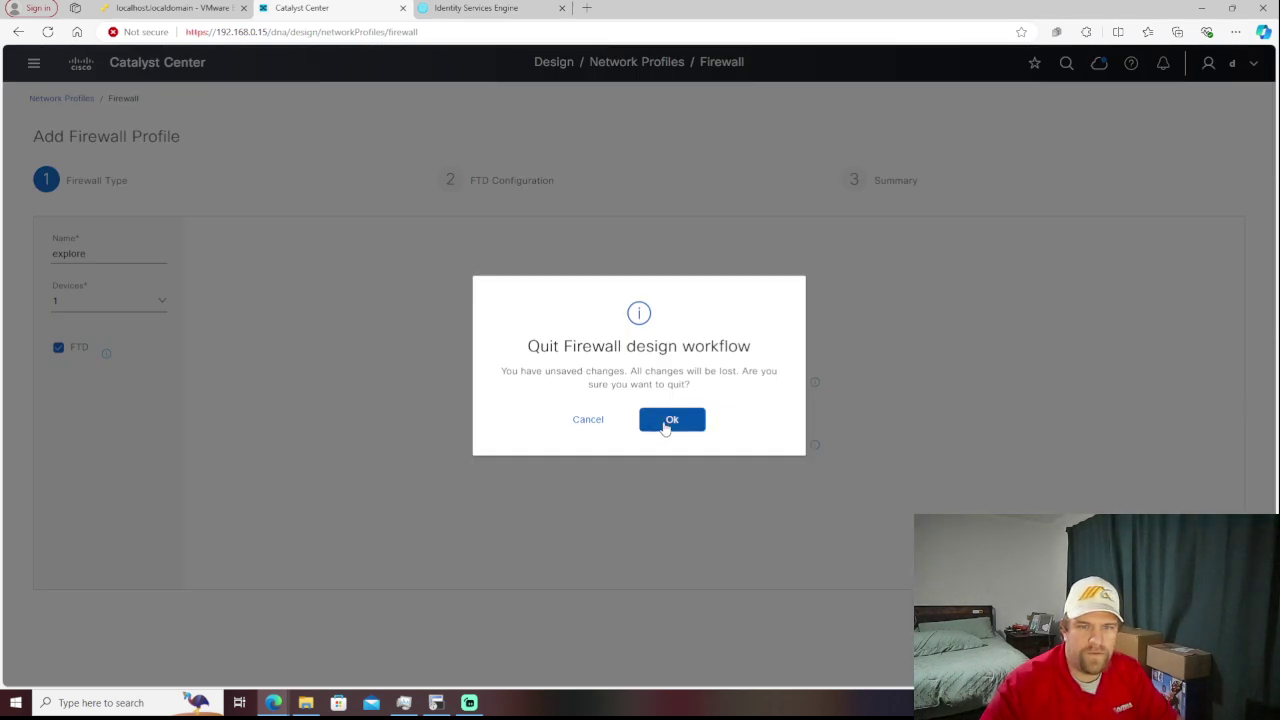
click(668, 424)
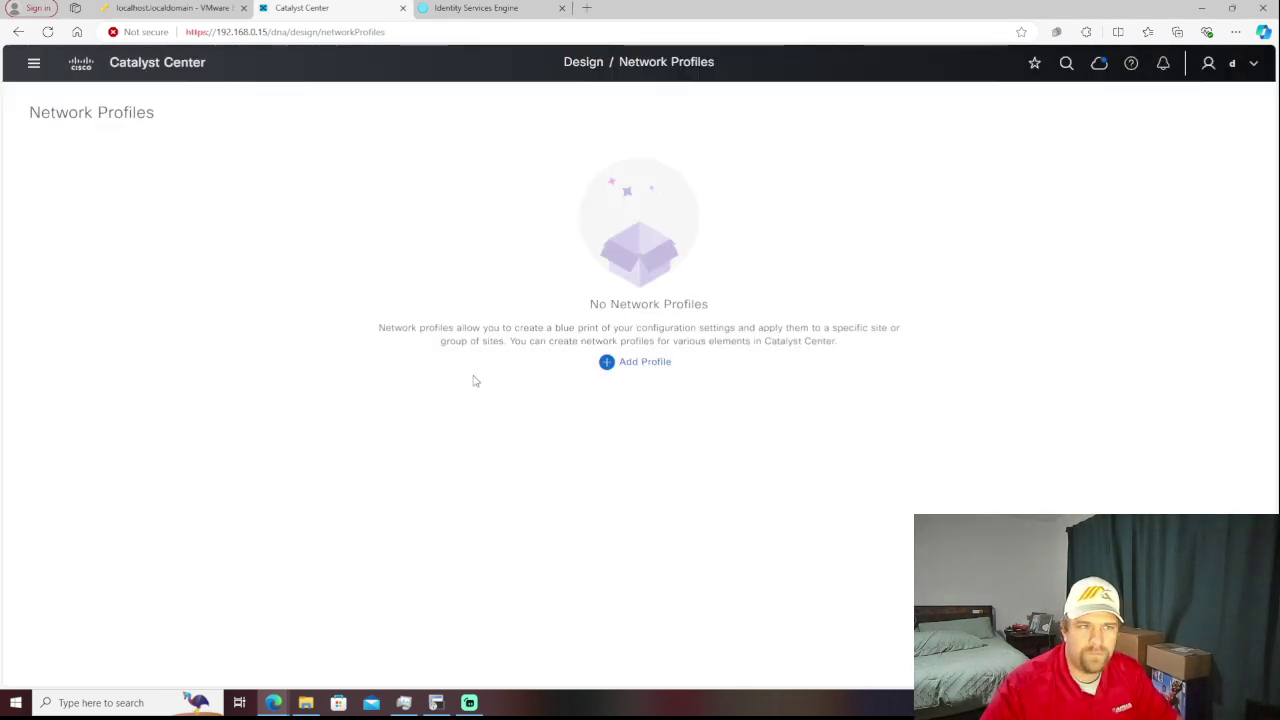
click(643, 370)
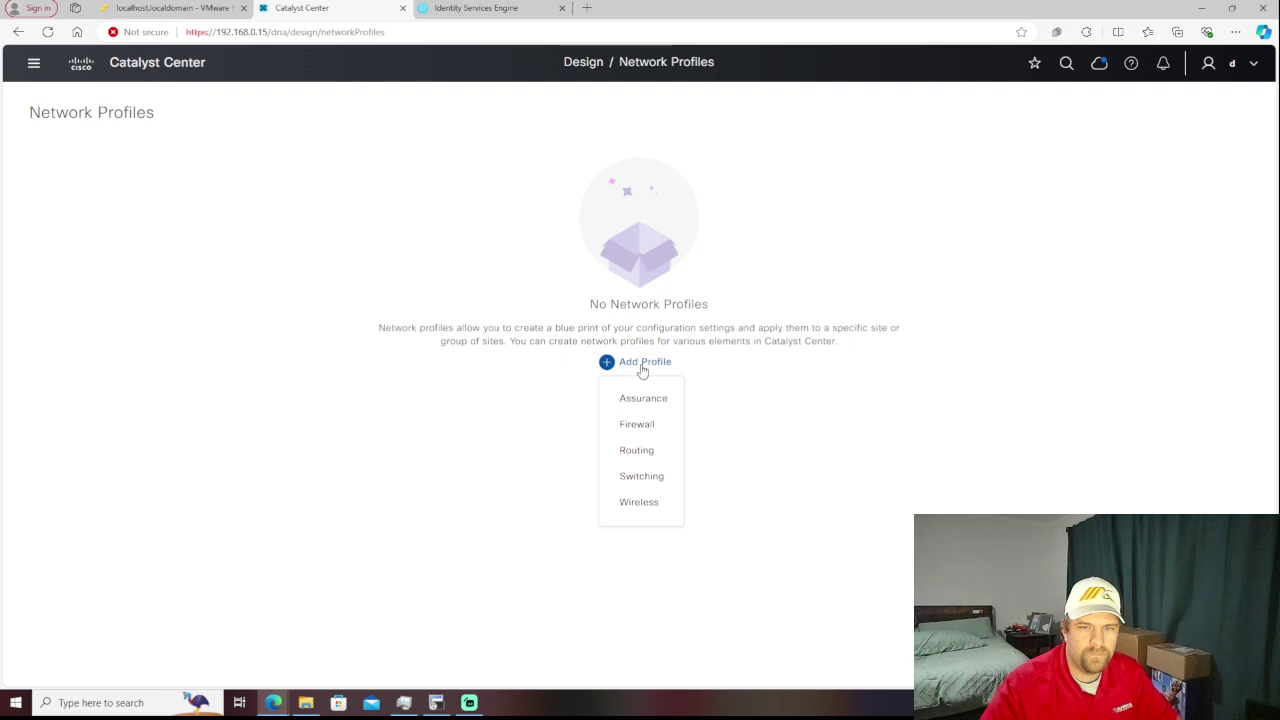
click(649, 450)
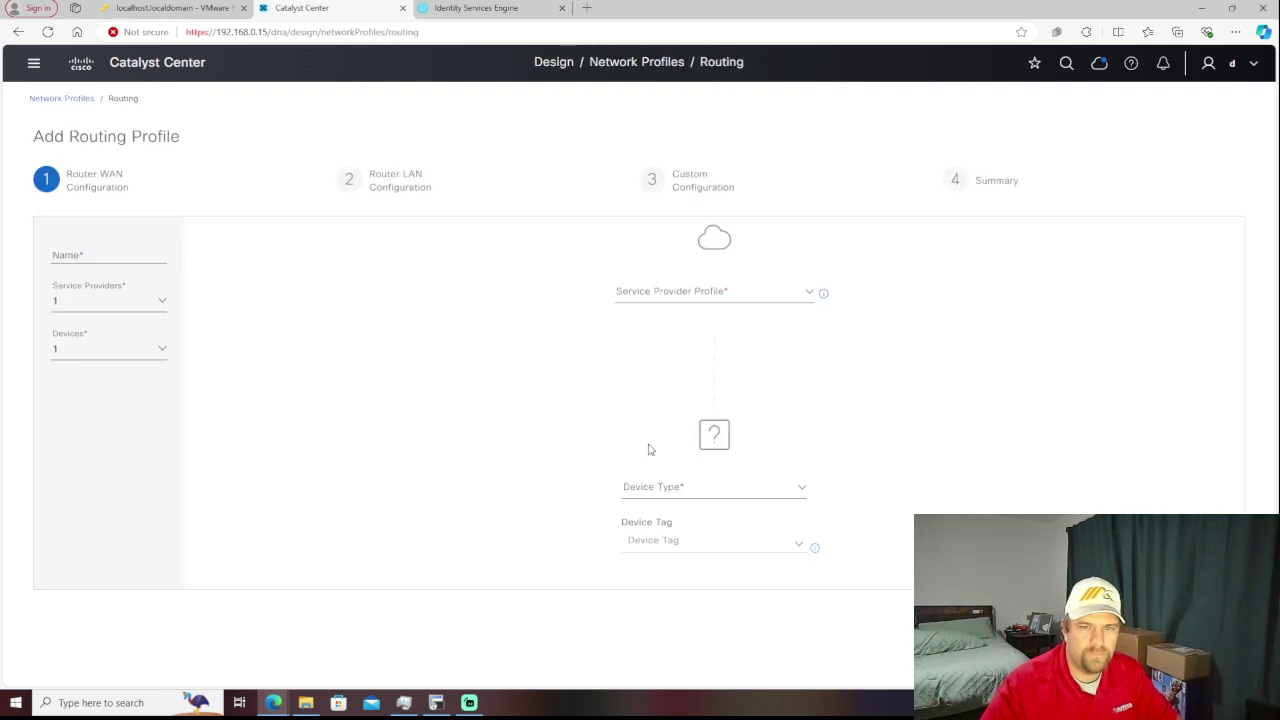
click(803, 302)
click(803, 302)
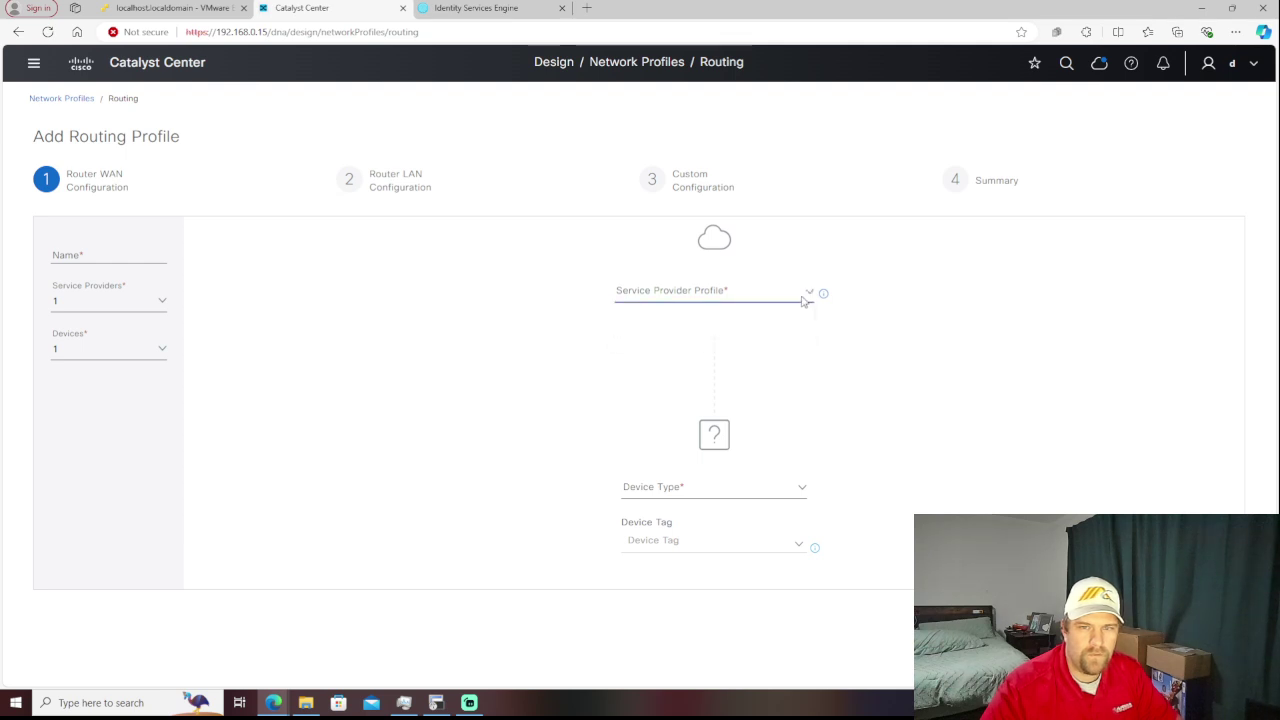
click(681, 291)
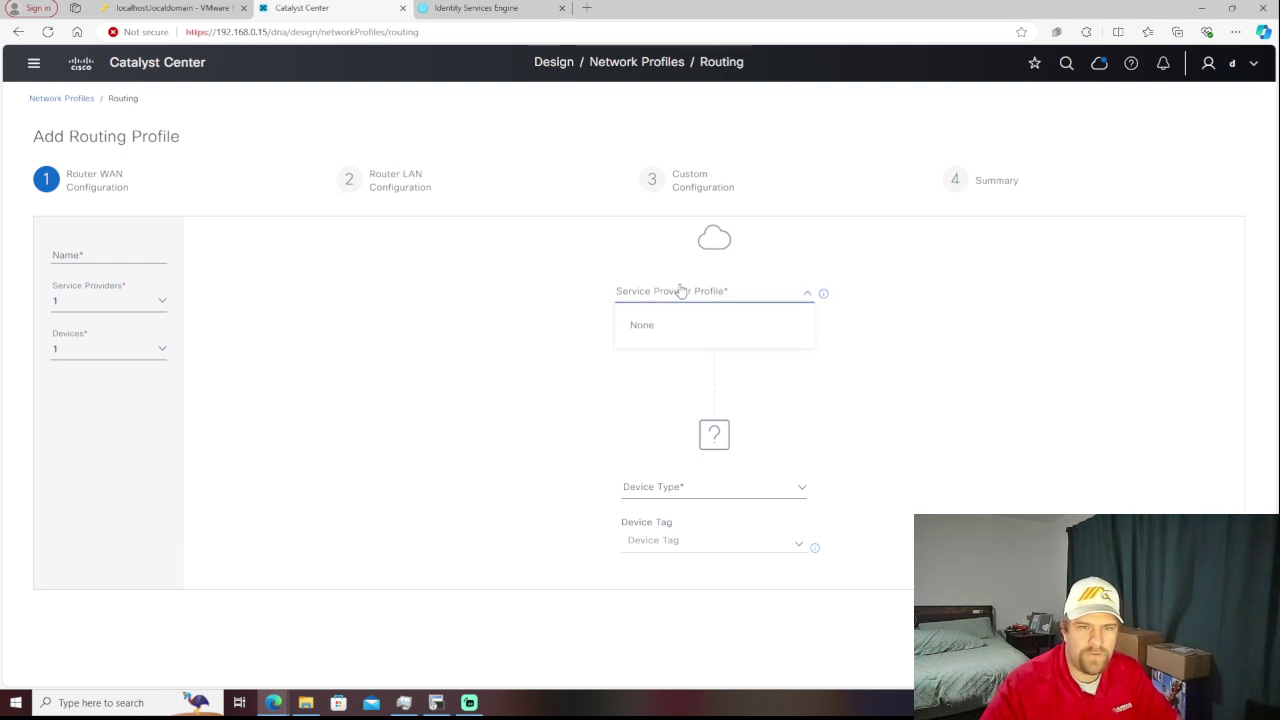
click(681, 291)
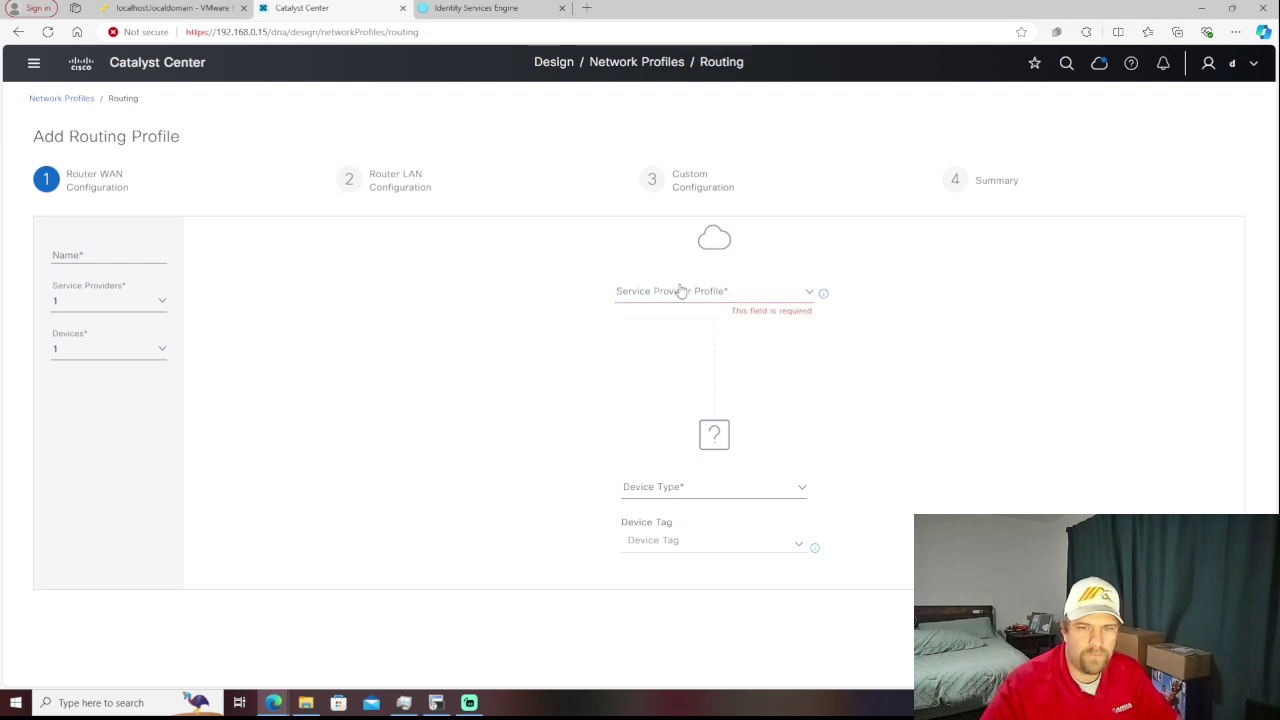
click(776, 494)
scroll(886, 509, down, 1)
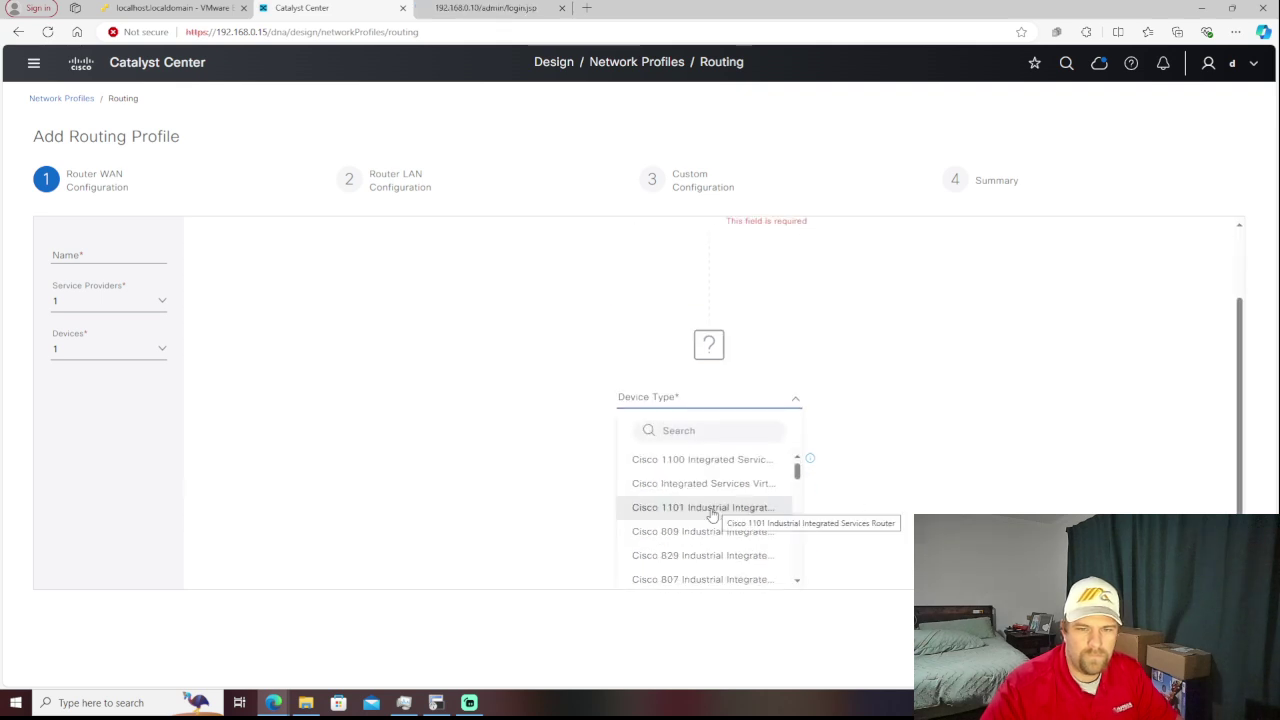
scroll(712, 515, down, 1)
scroll(712, 515, down, 3)
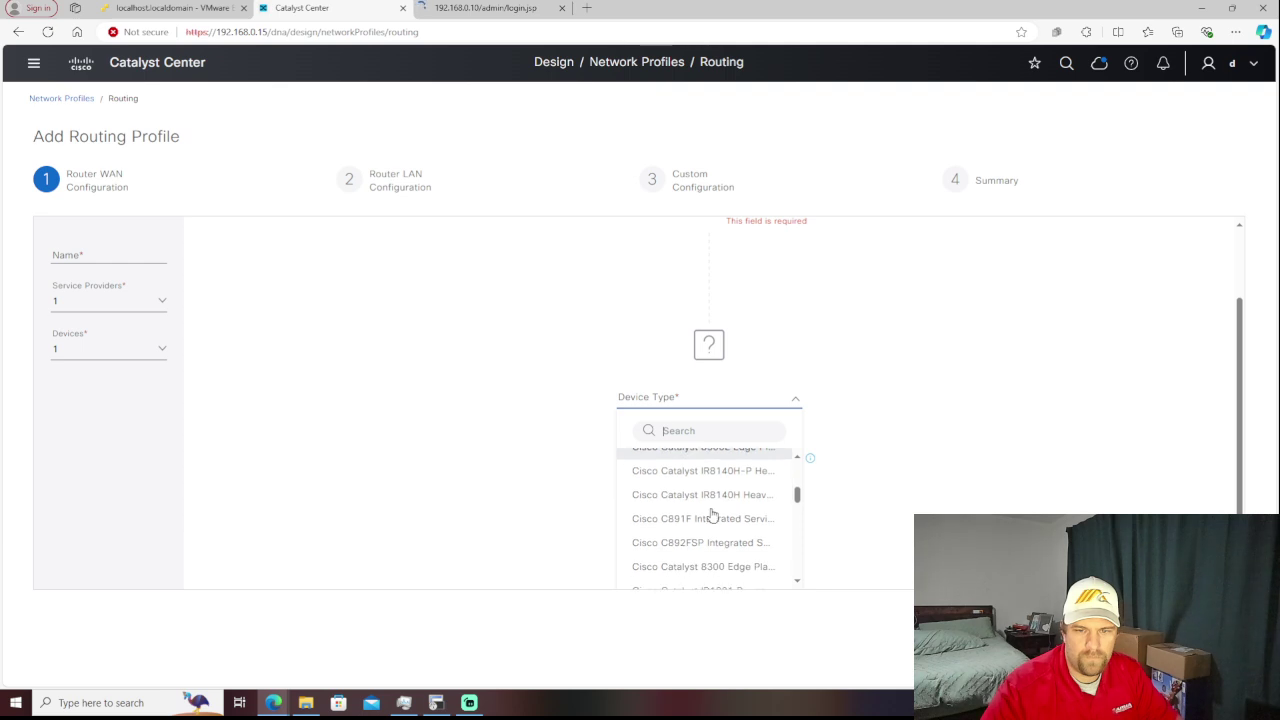
scroll(712, 515, down, 5)
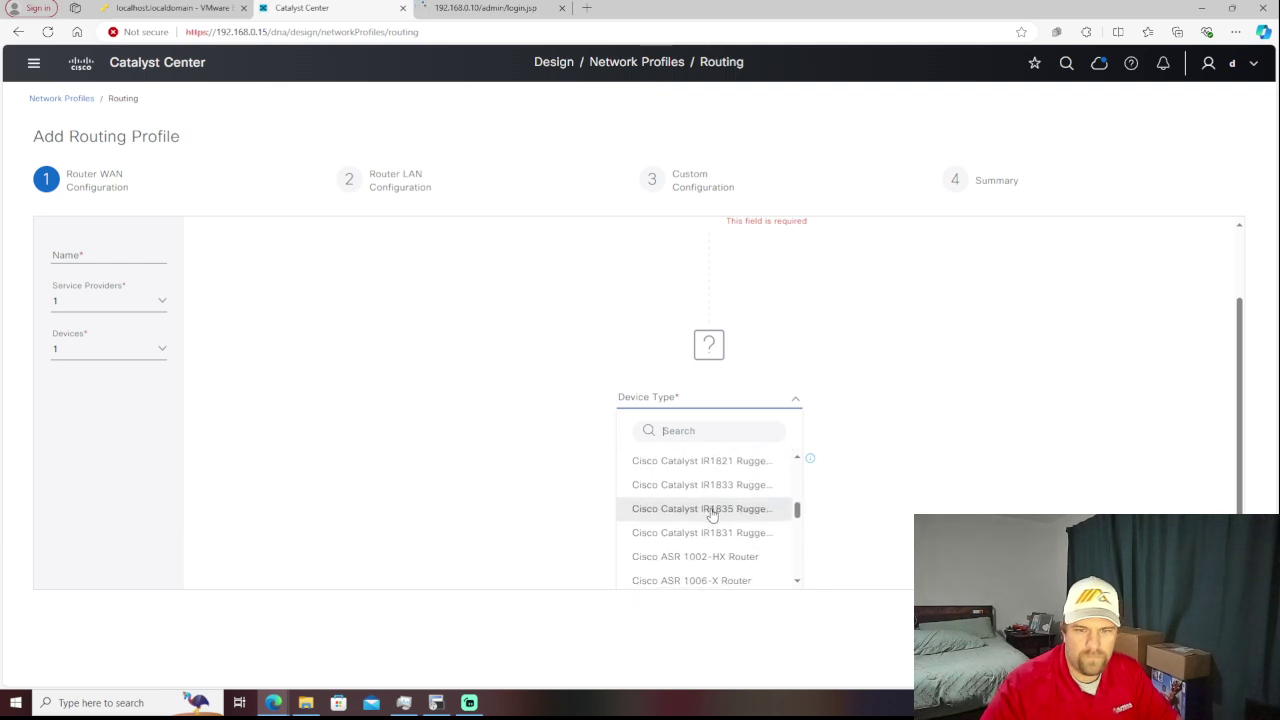
scroll(712, 515, down, 2)
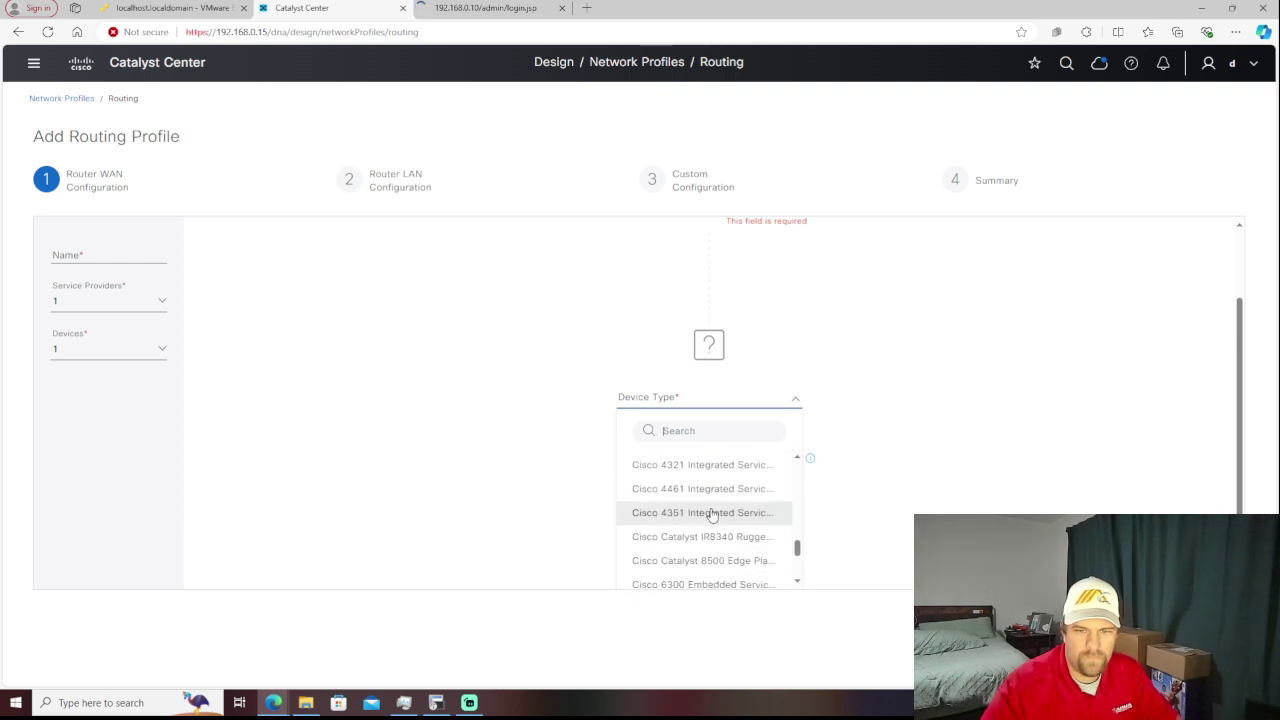
scroll(712, 515, up, 2)
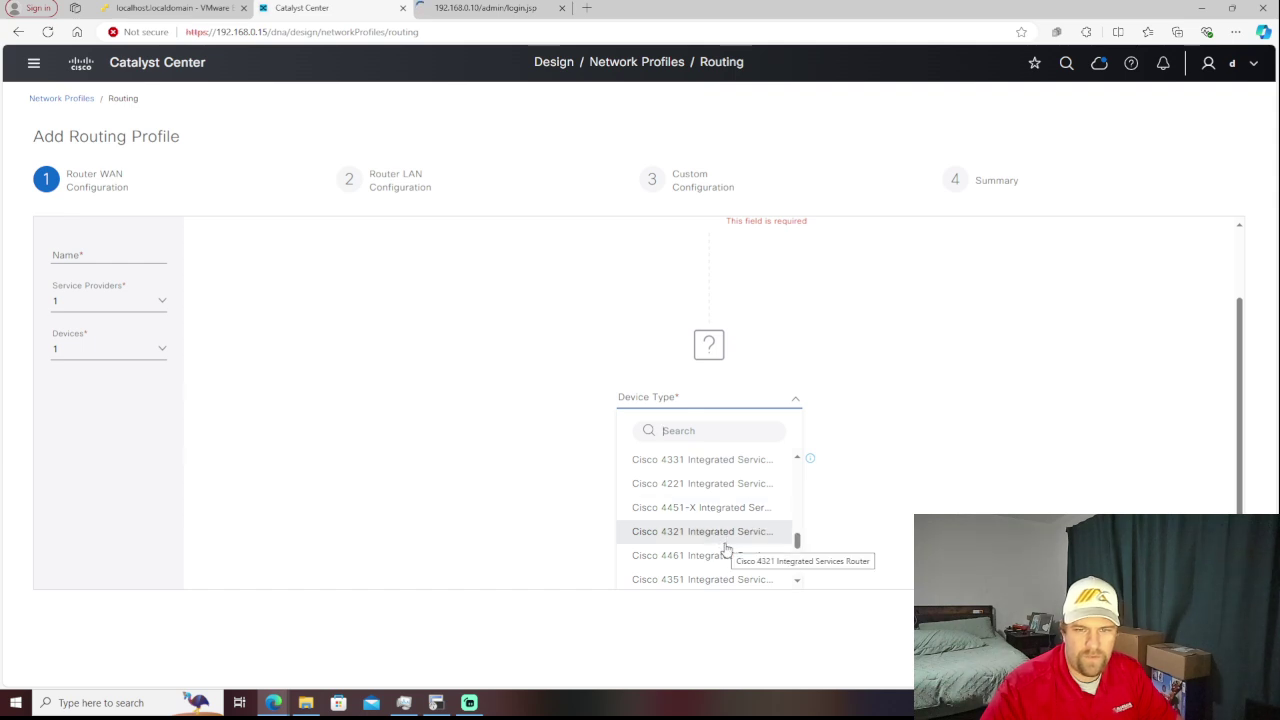
click(449, 410)
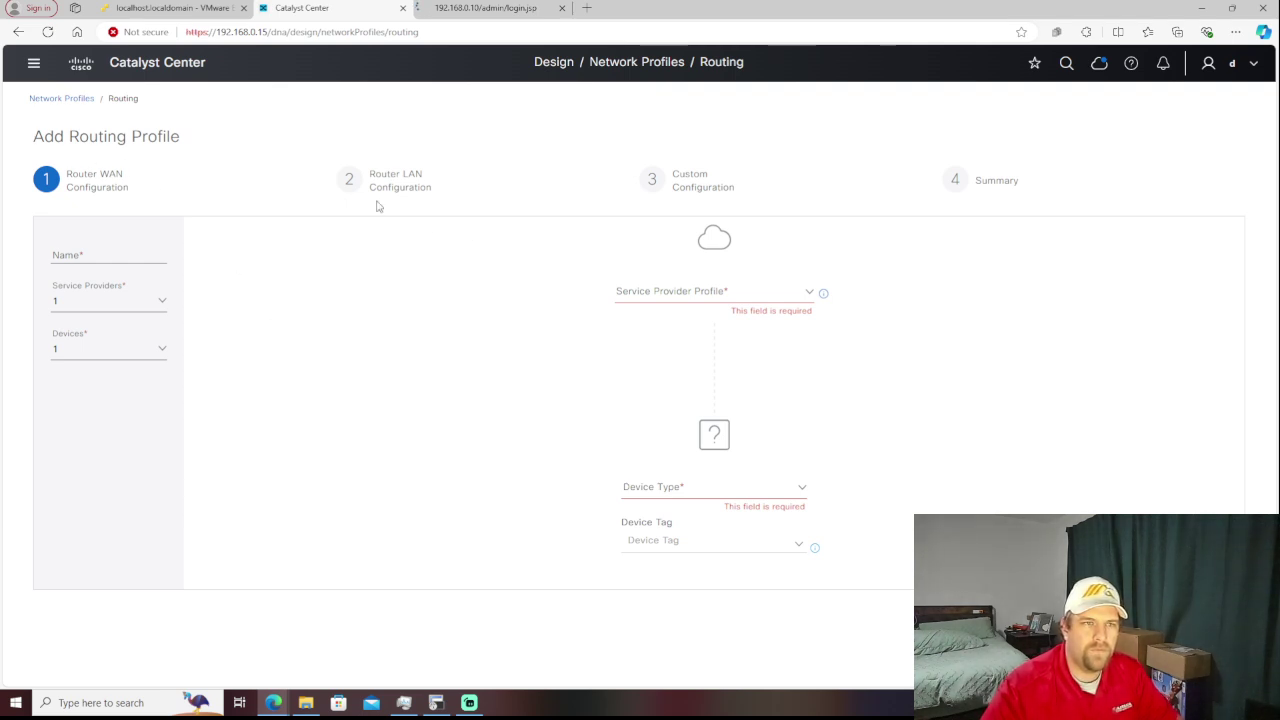
click(62, 100)
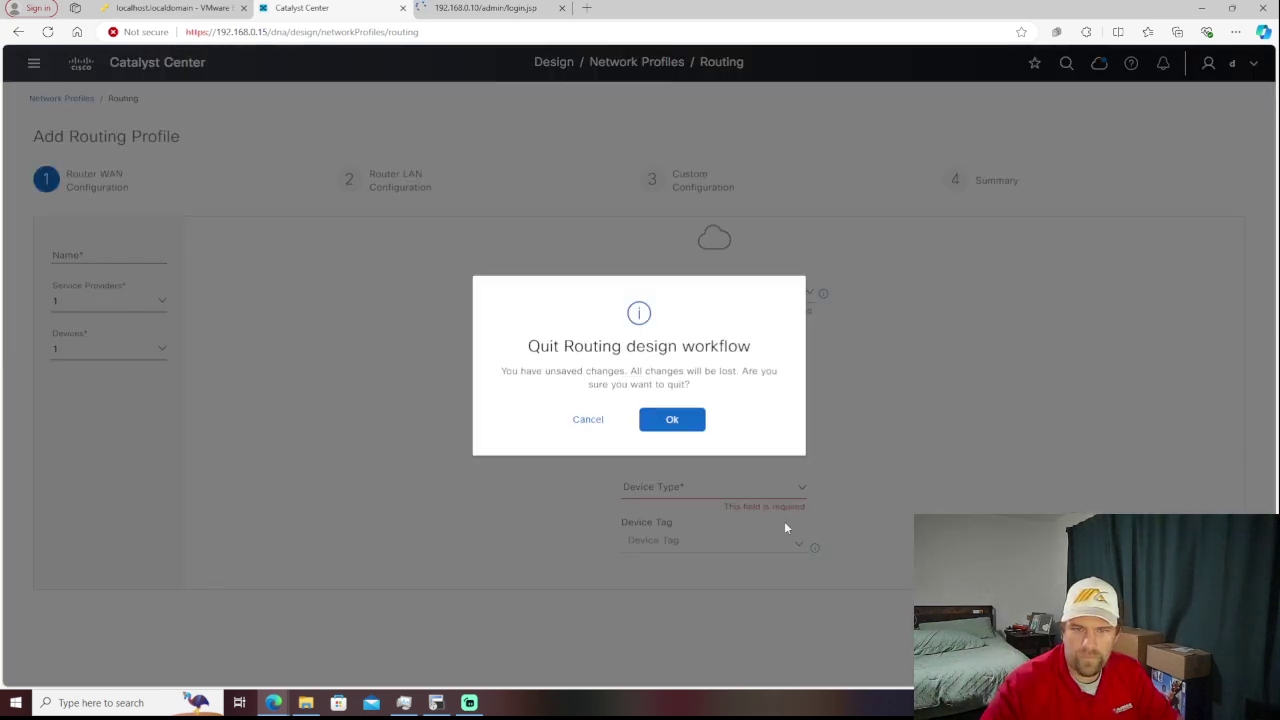
click(670, 420)
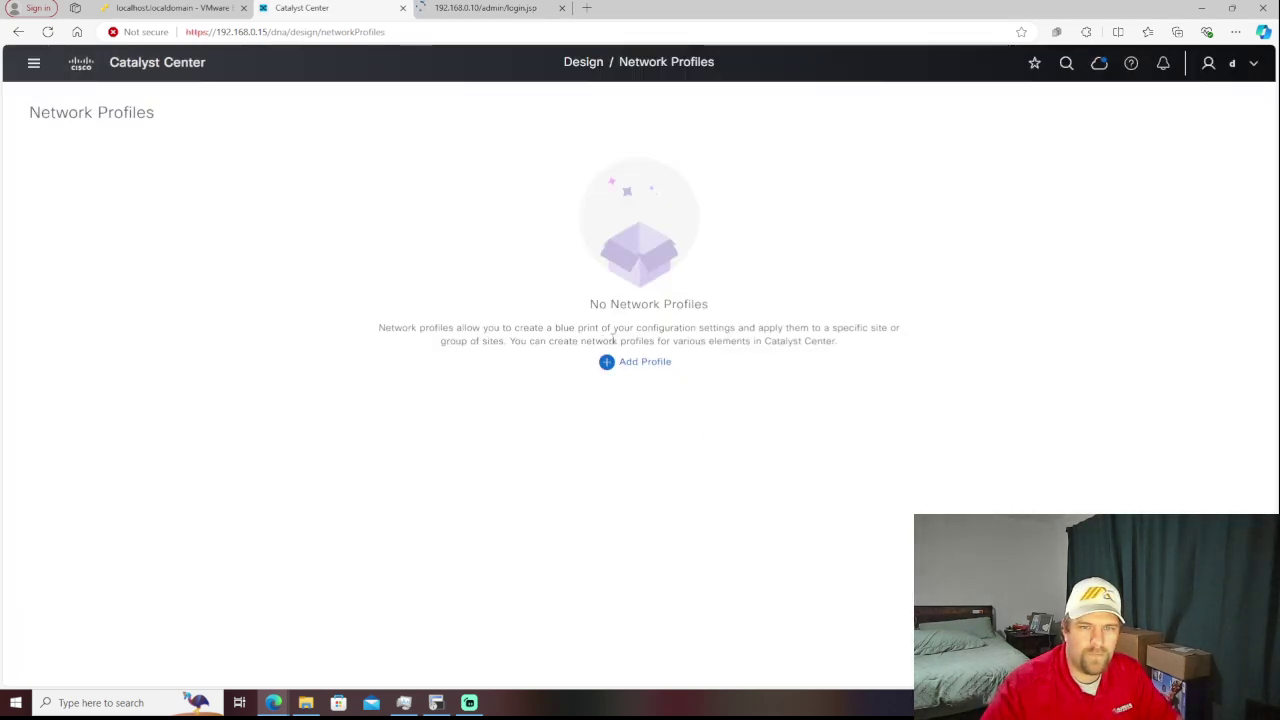
click(640, 358)
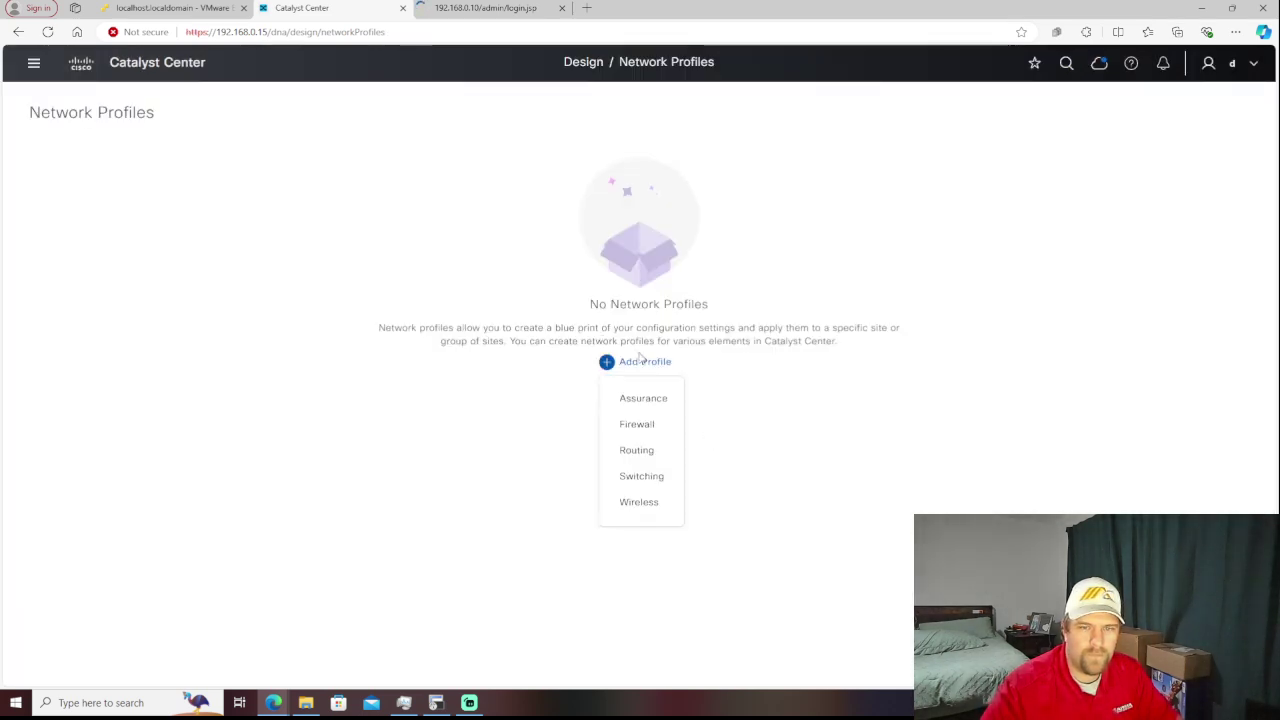
click(650, 426)
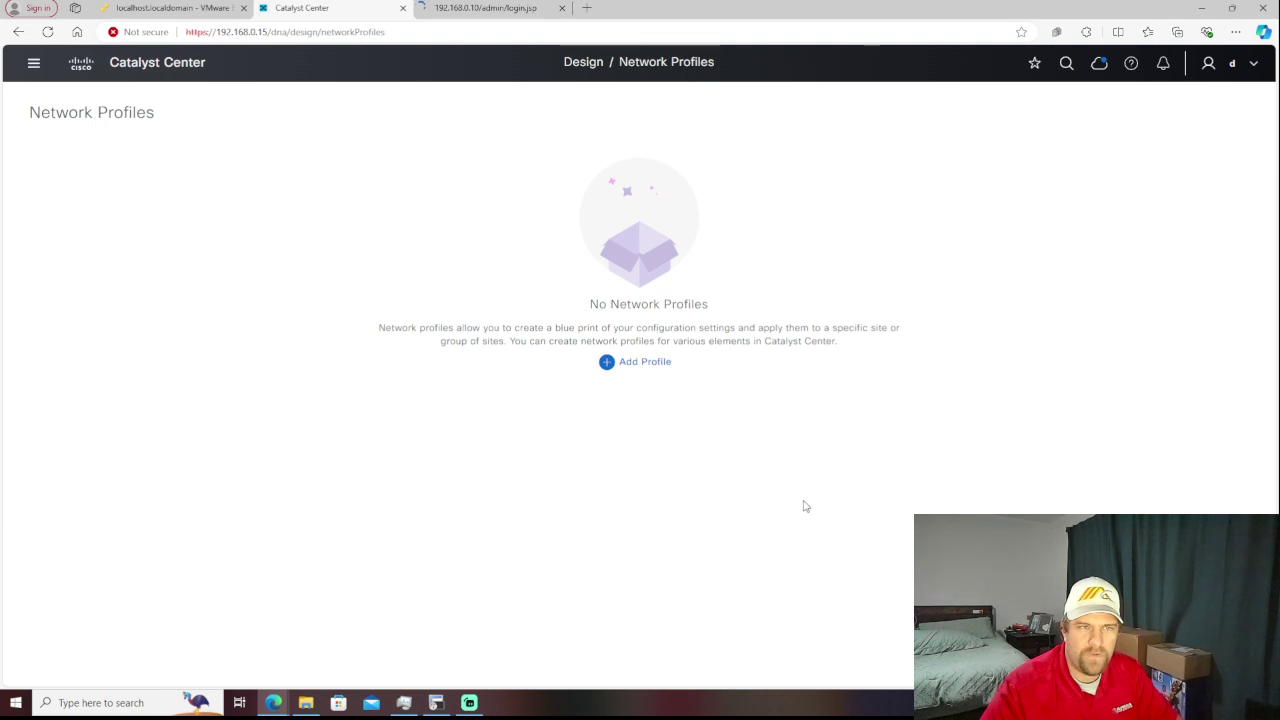
- Go to Design > Service Provider Profiles, add a blank profile and view the Model class options
click(32, 68)
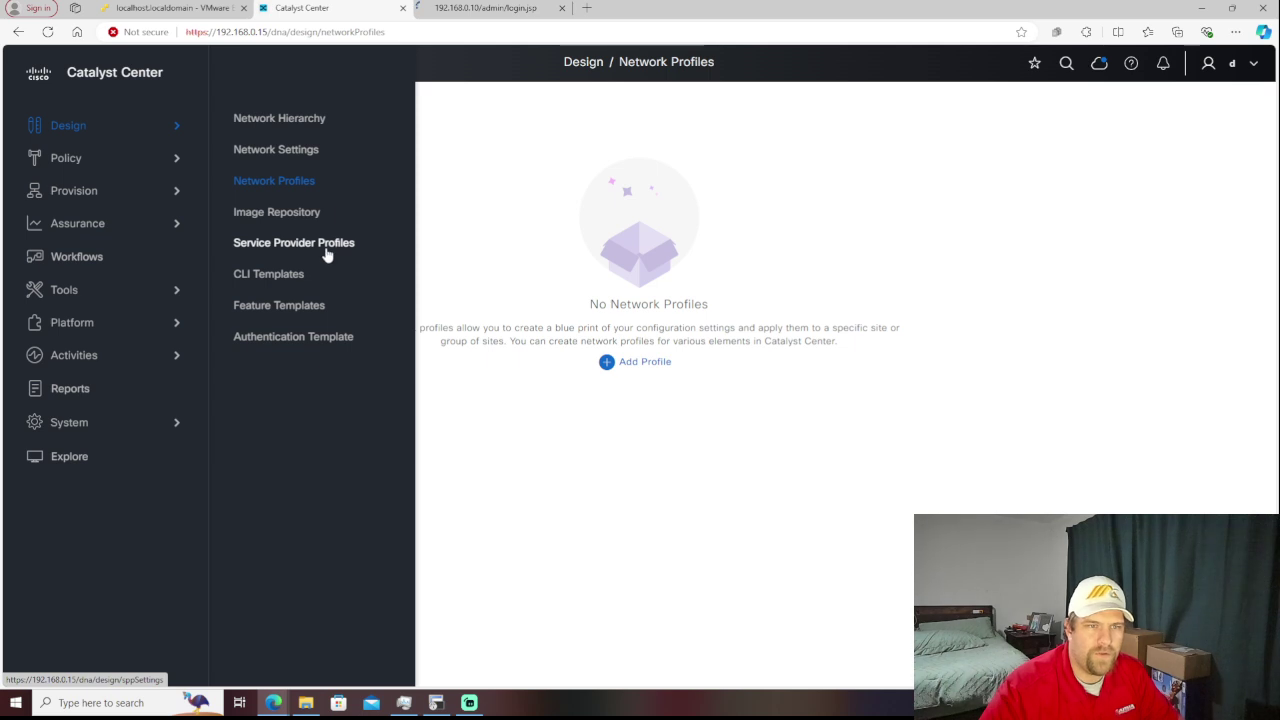
click(327, 251)
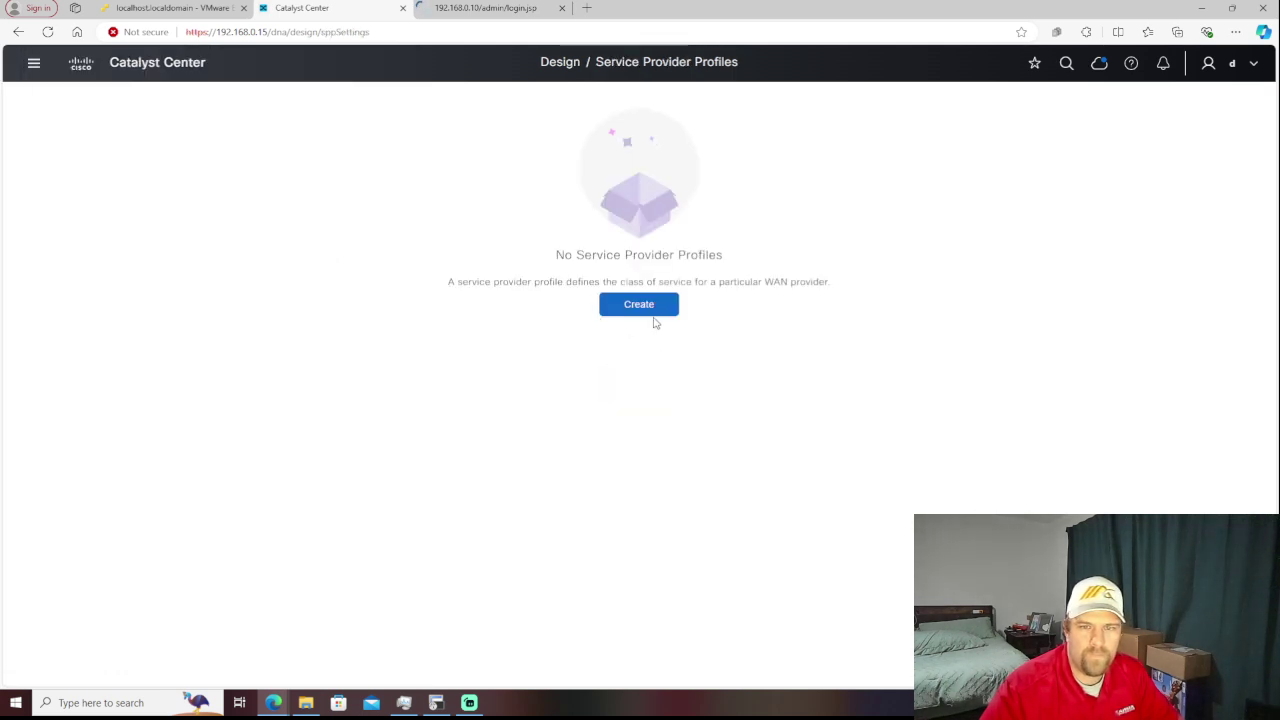
click(645, 315)
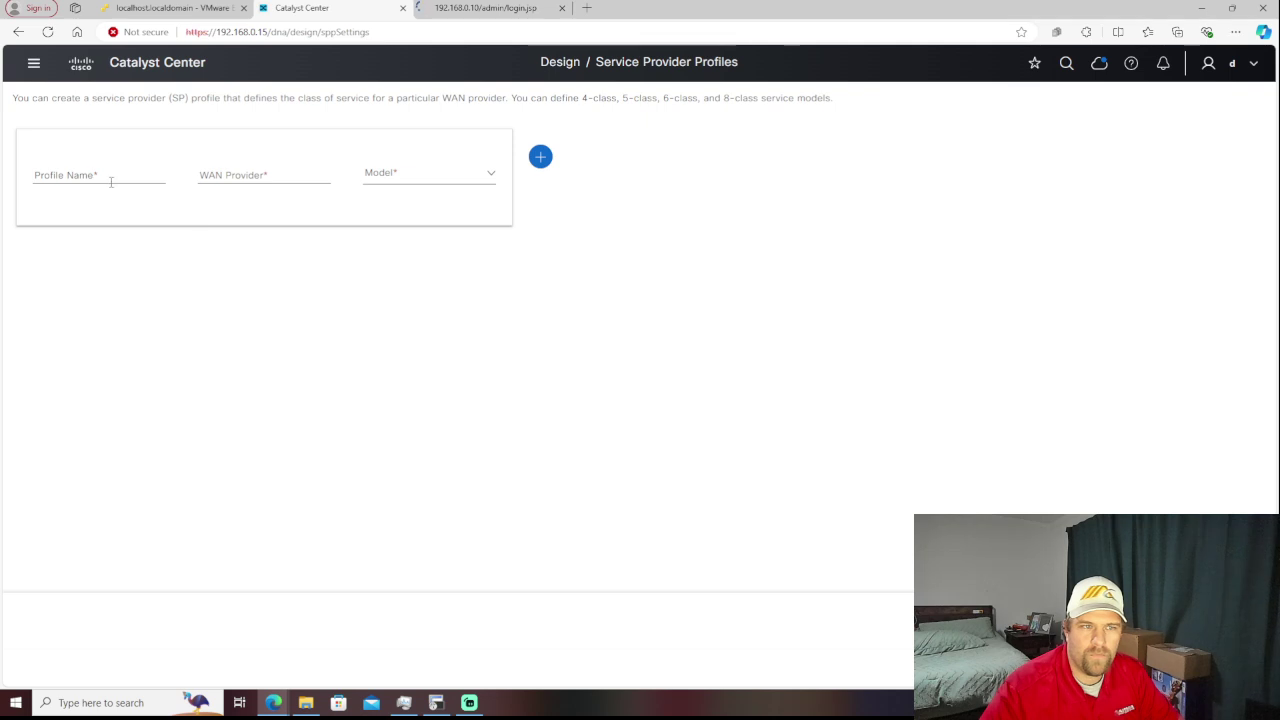
click(255, 172)
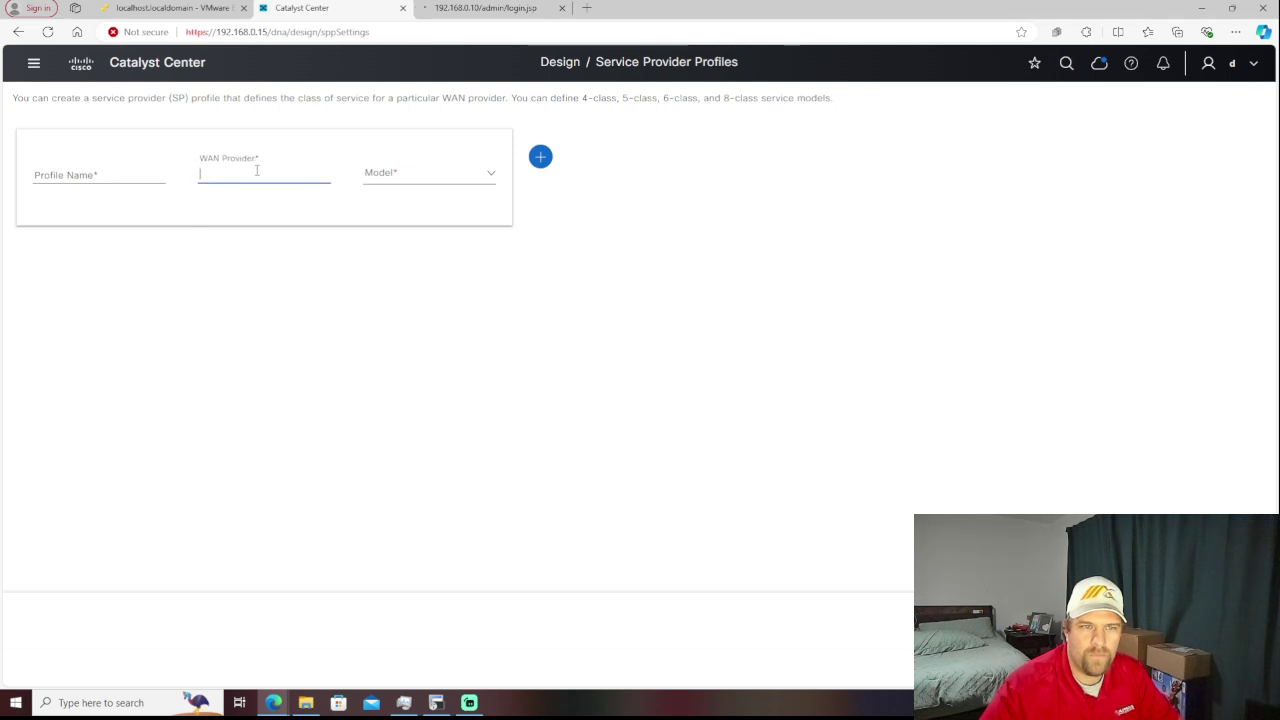
click(396, 184)
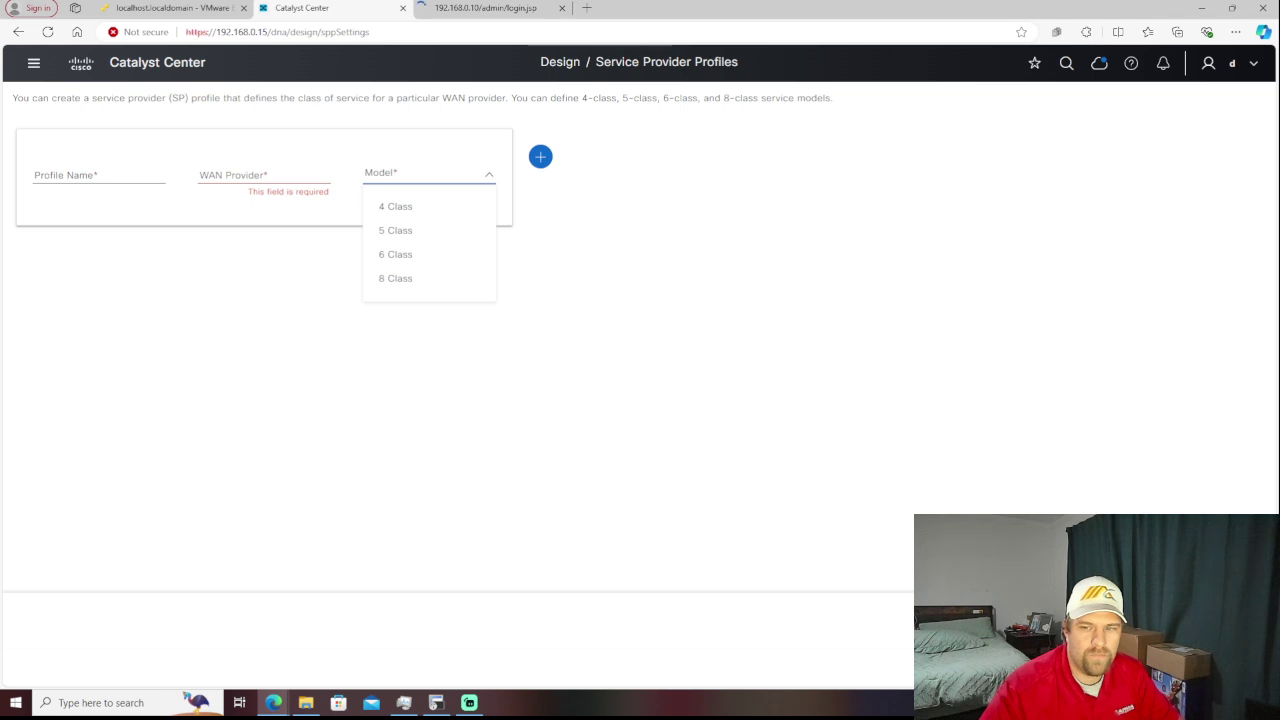
click(40, 63)
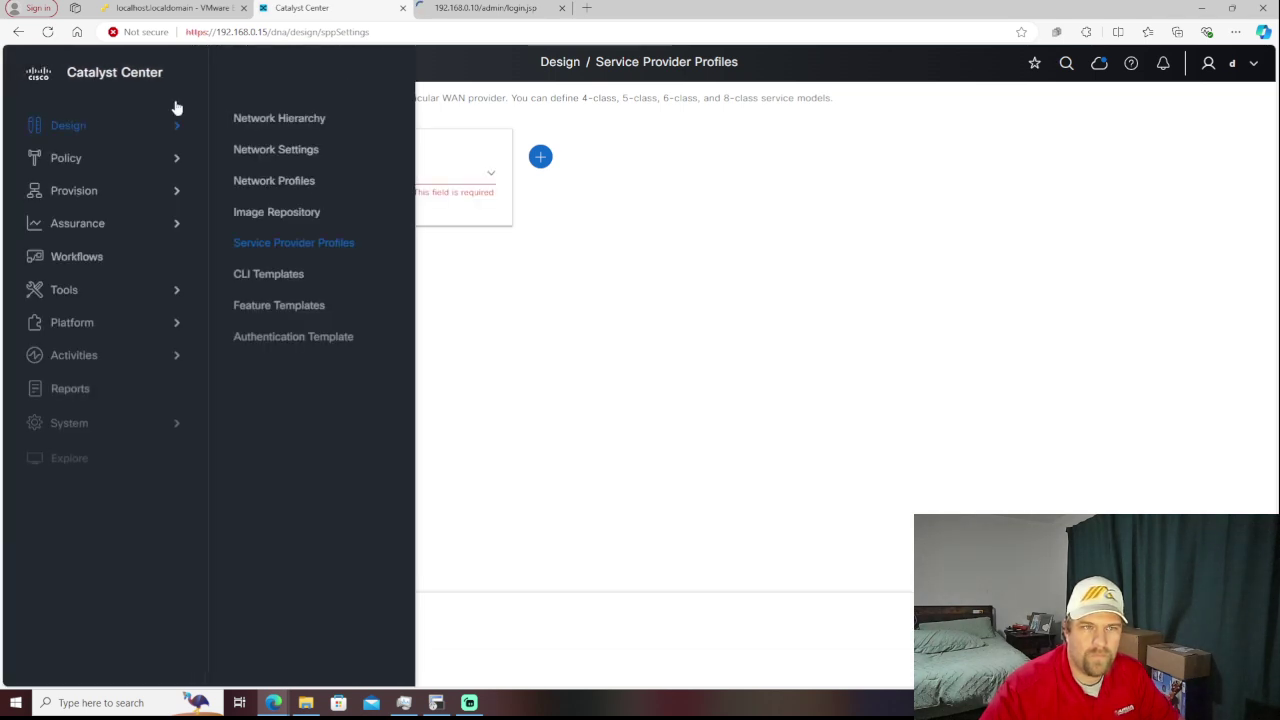
- Open Design > CLI Templates and scroll through the 19 listed templates
click(268, 290)
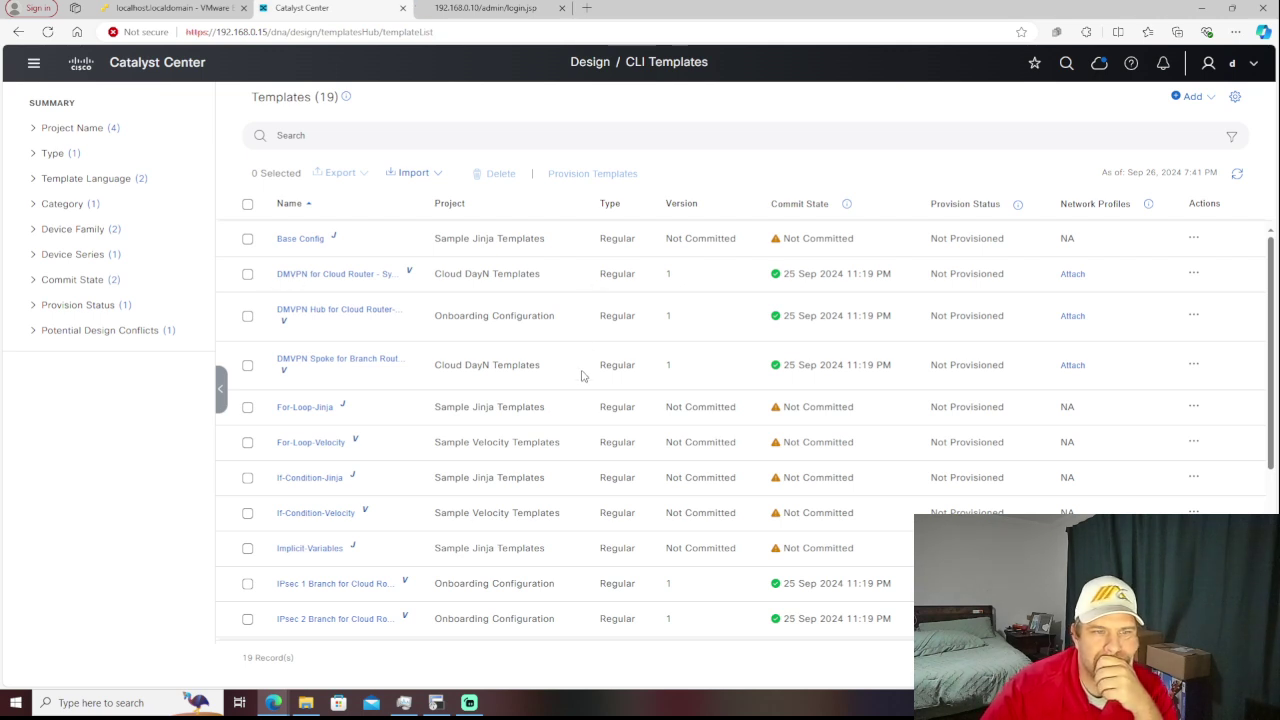
scroll(582, 376, down, 3)
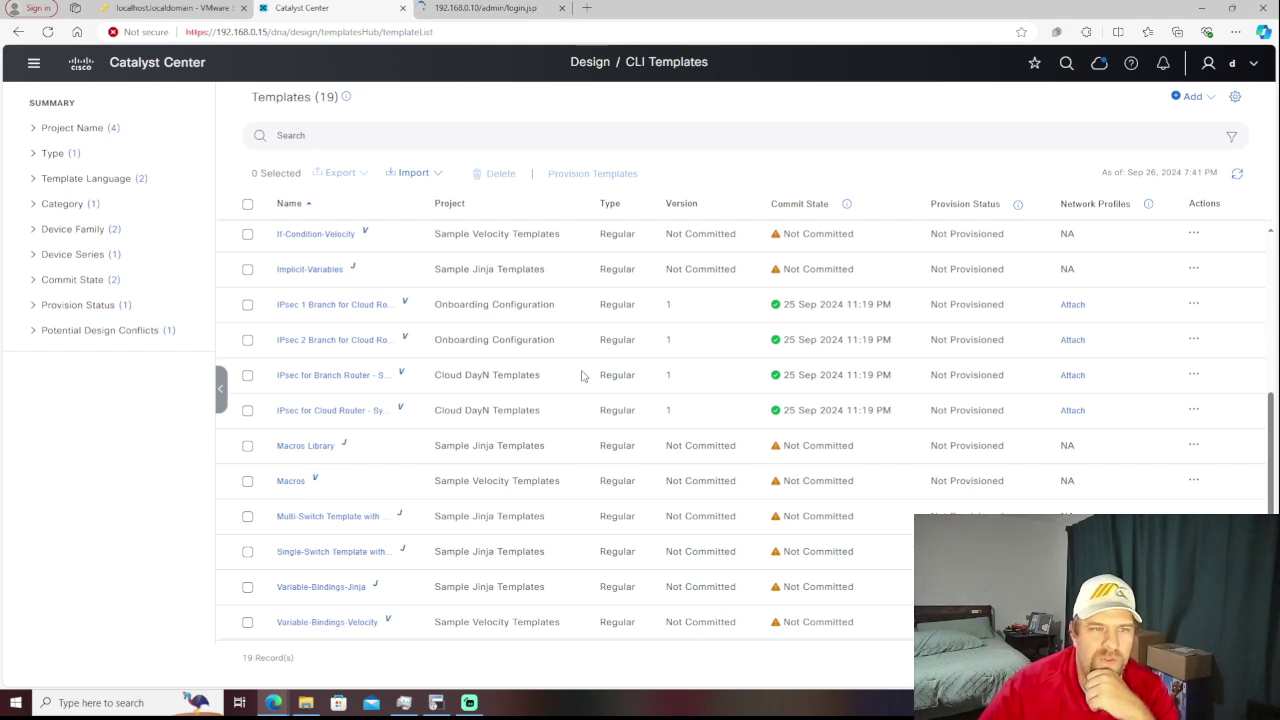
scroll(582, 376, up, 3)
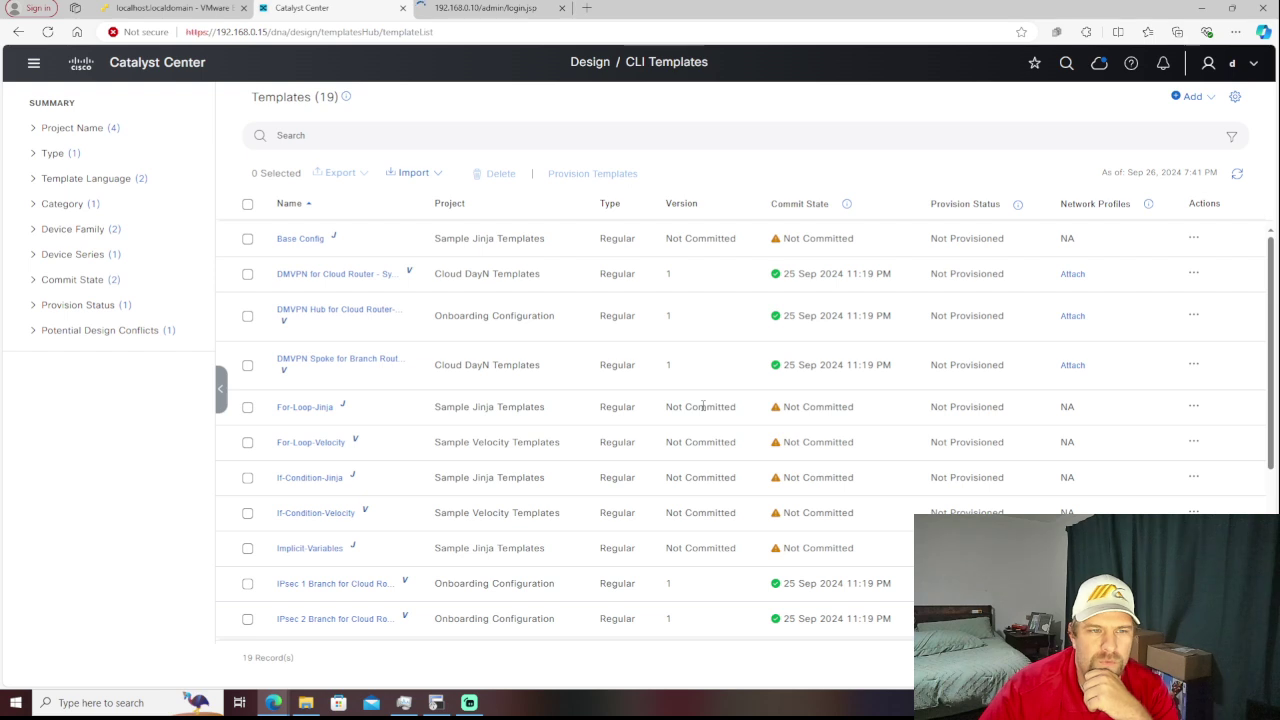
scroll(703, 405, down, 3)
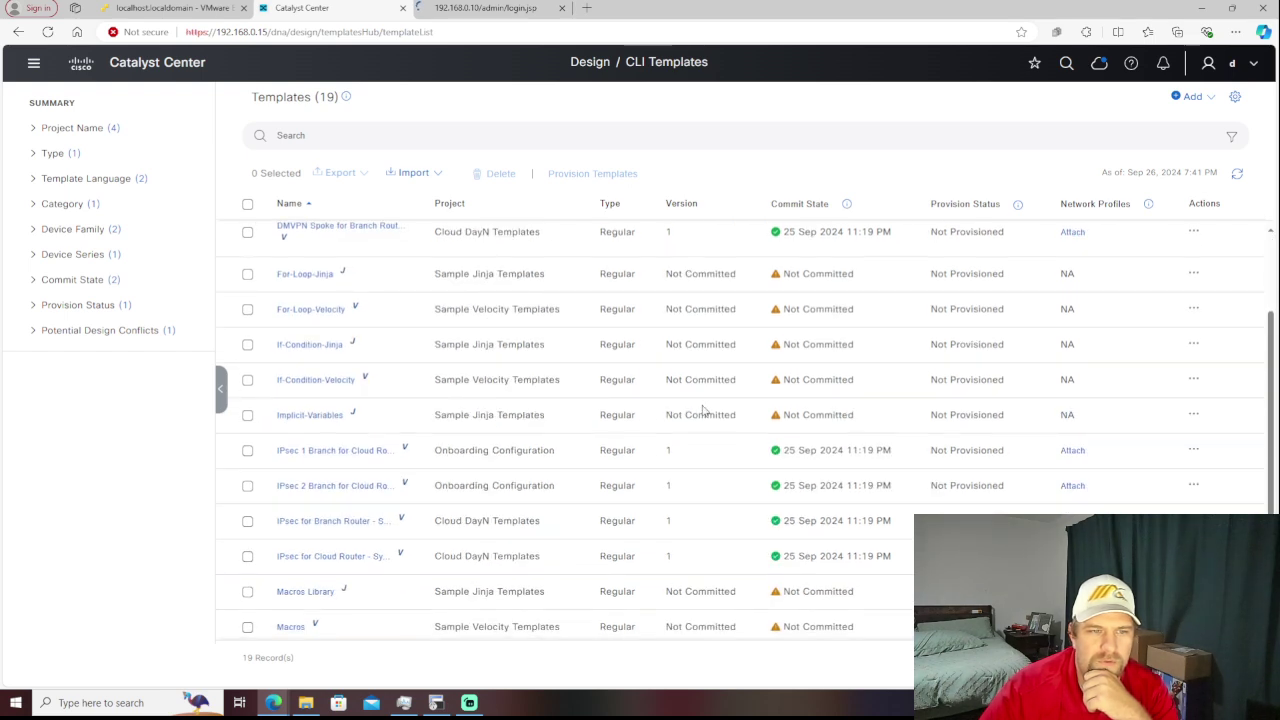
scroll(703, 410, down, 2)
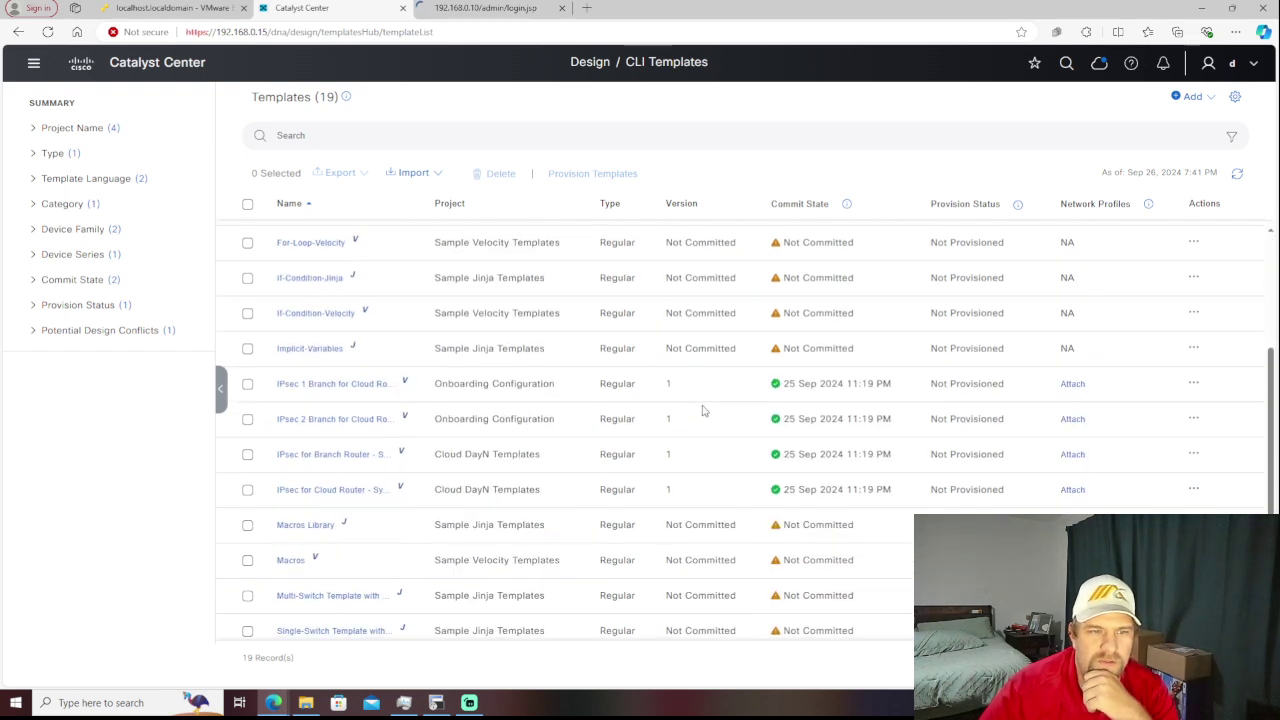
scroll(703, 410, down, 2)
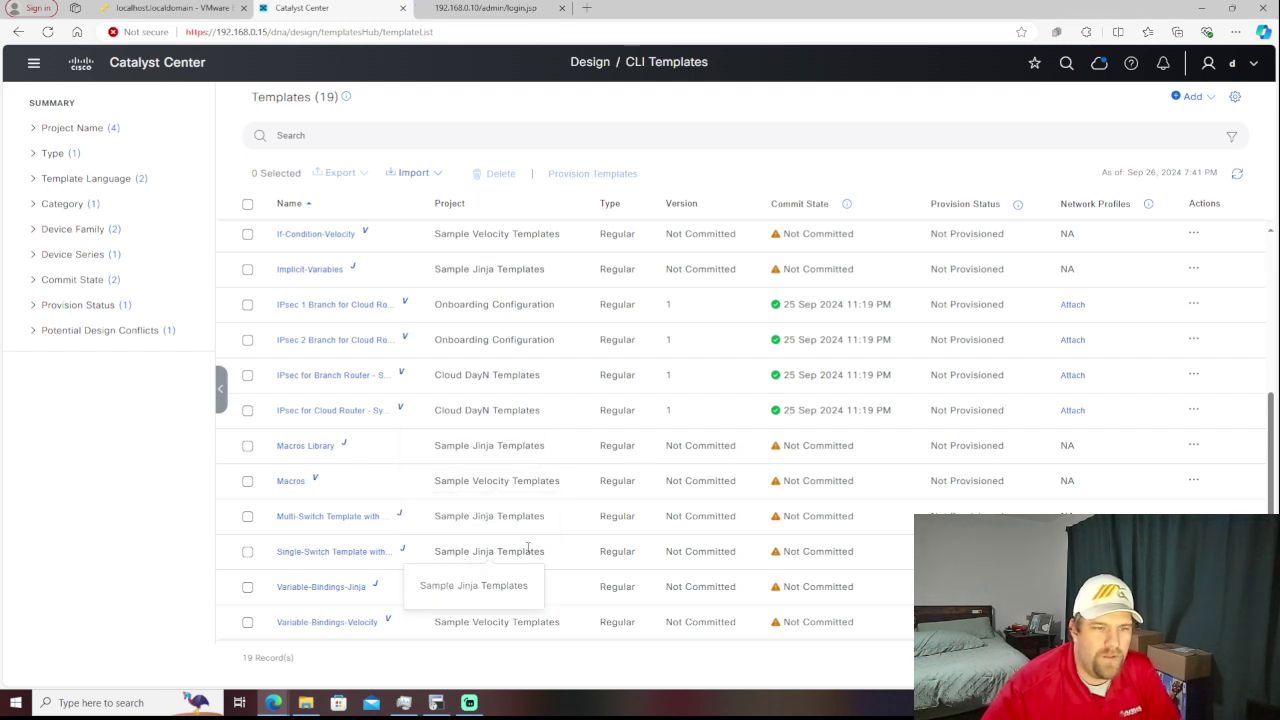
scroll(434, 407, up, 5)
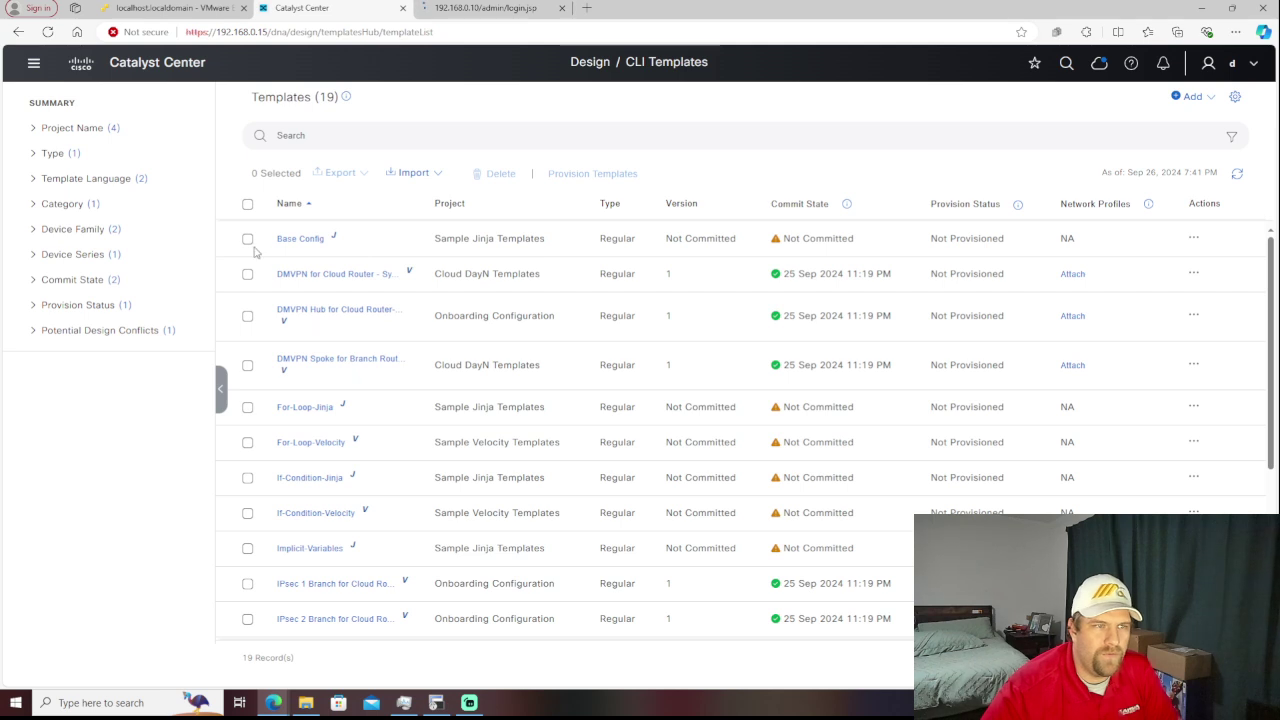
click(33, 66)
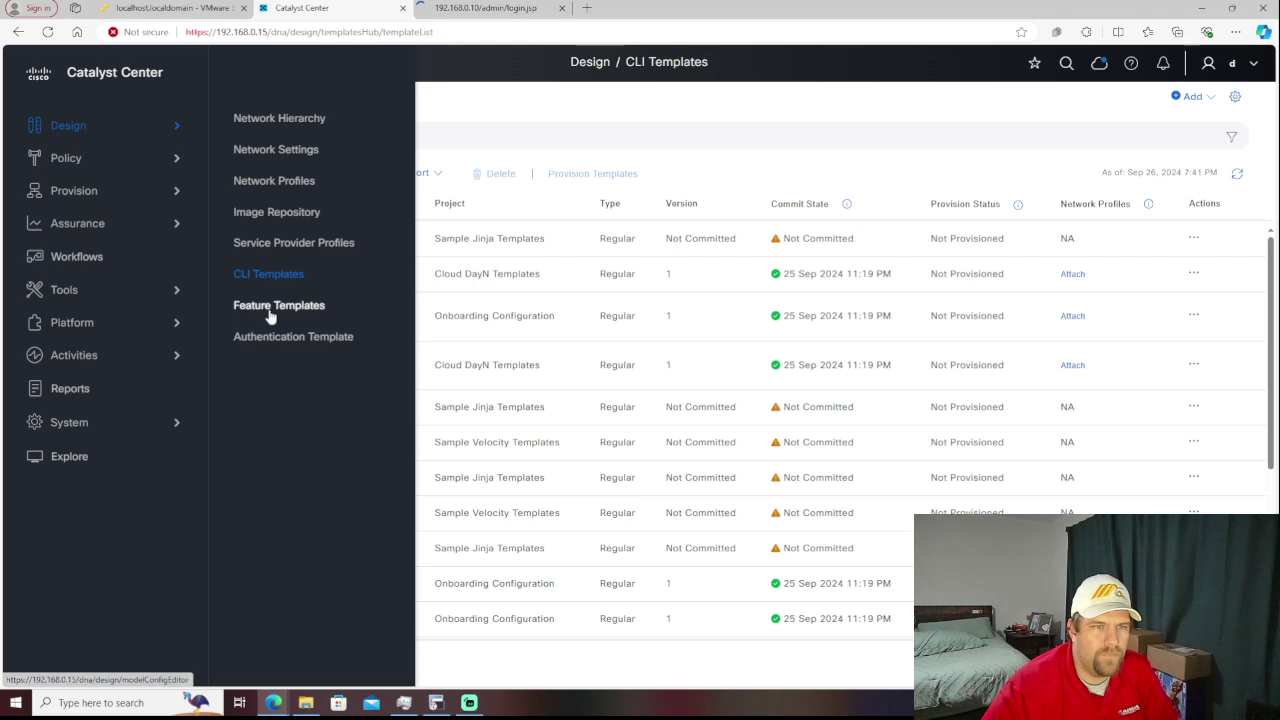
- Inspect Default Multicast Design under Feature Templates: unicast AP modes, global multicast off
click(271, 308)
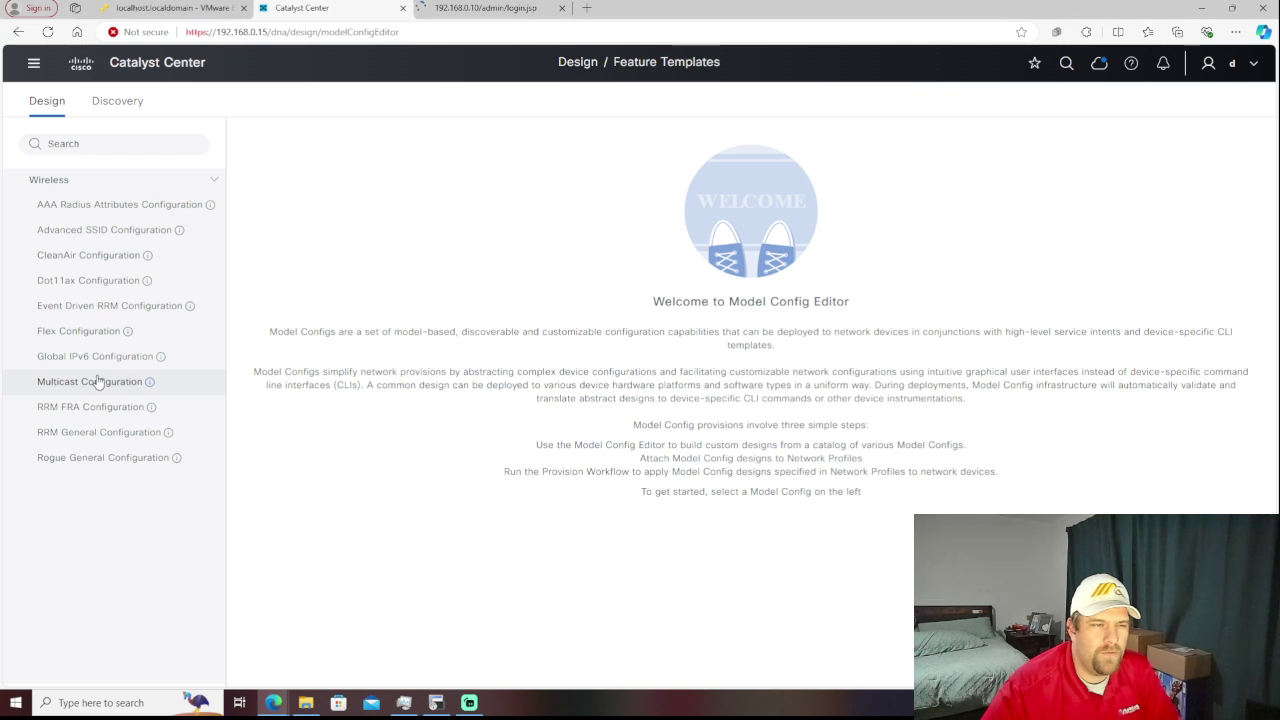
click(98, 382)
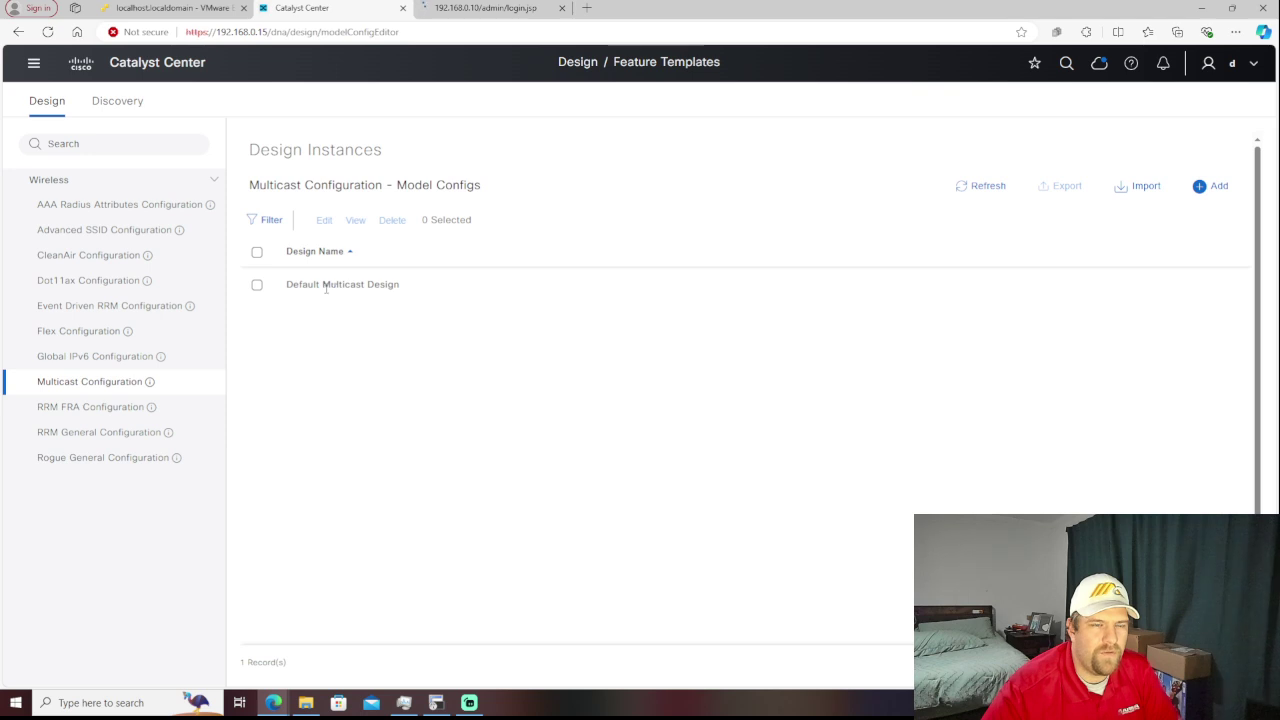
click(258, 287)
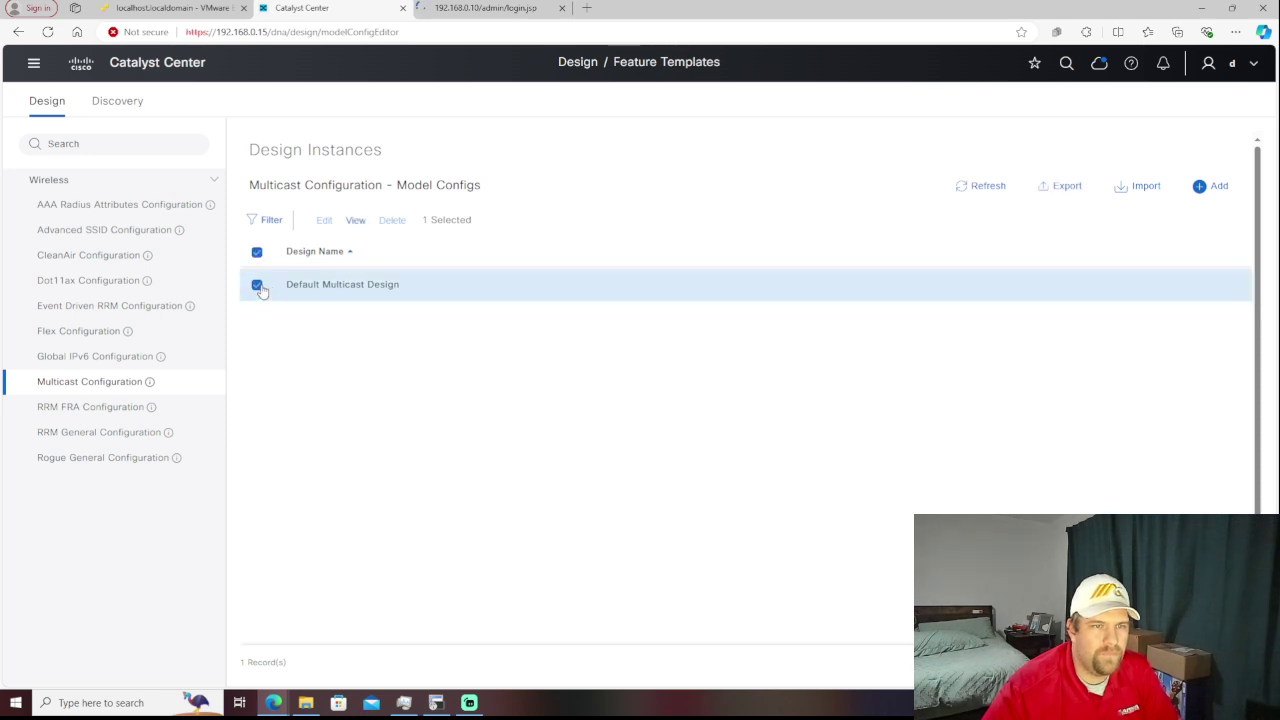
click(357, 221)
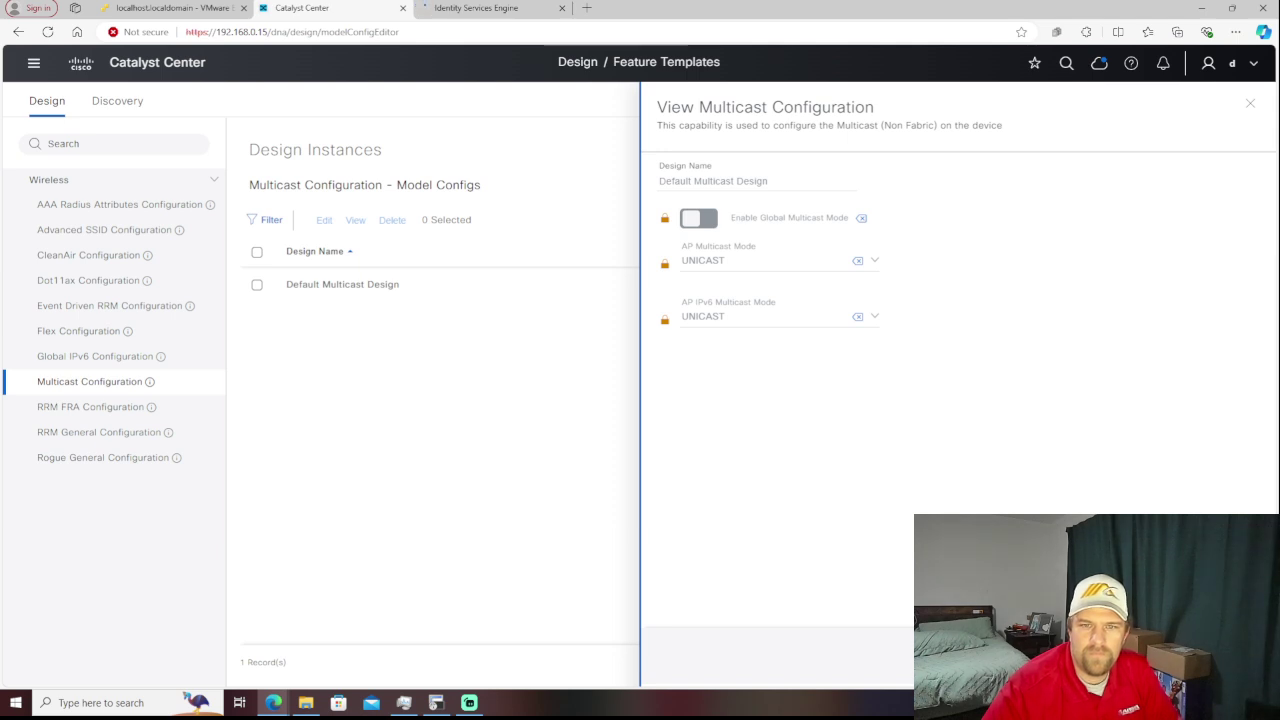
key(Escape)
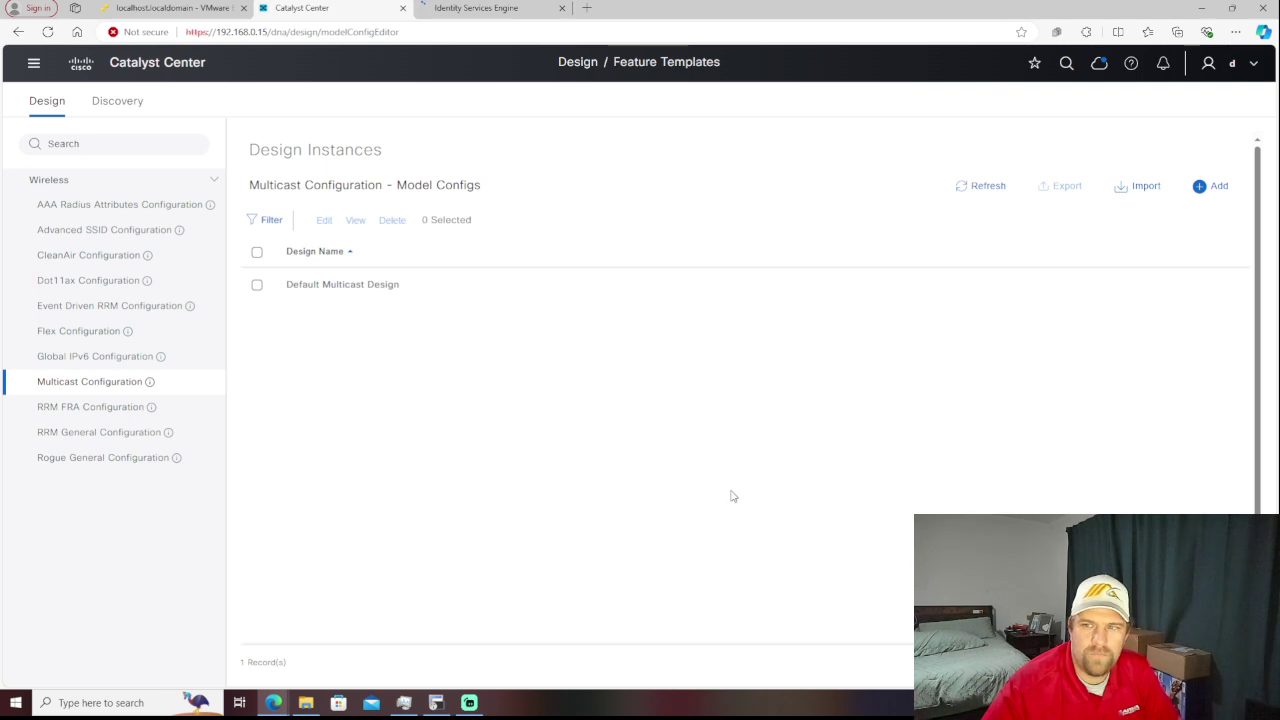
- Draft a multicast design with global multicast on and both AP modes MULTICAST, then discard it
click(1213, 190)
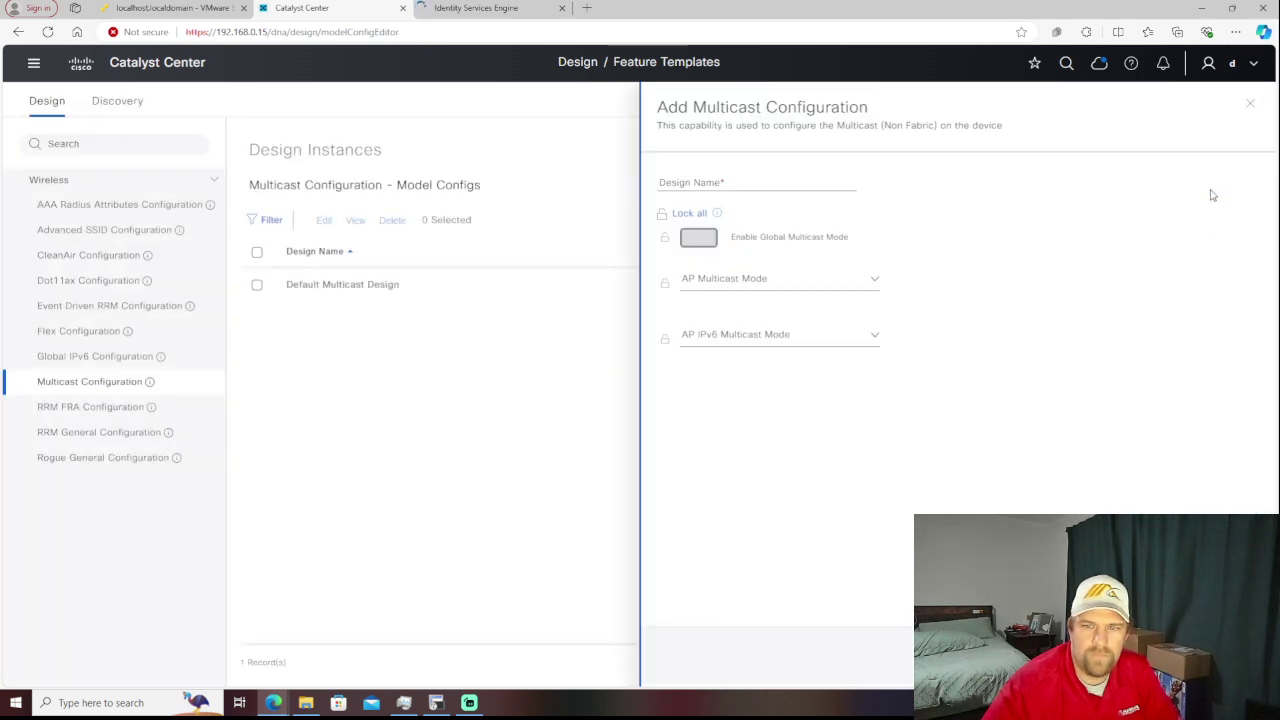
click(700, 240)
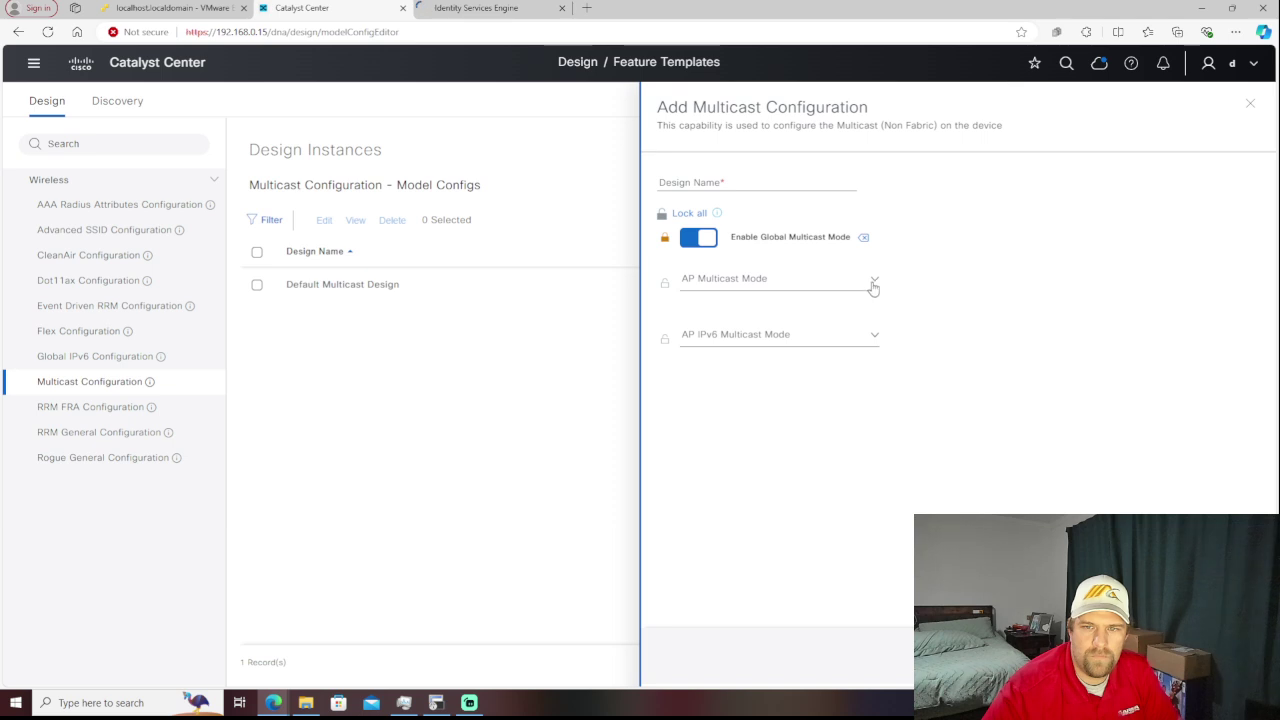
click(872, 287)
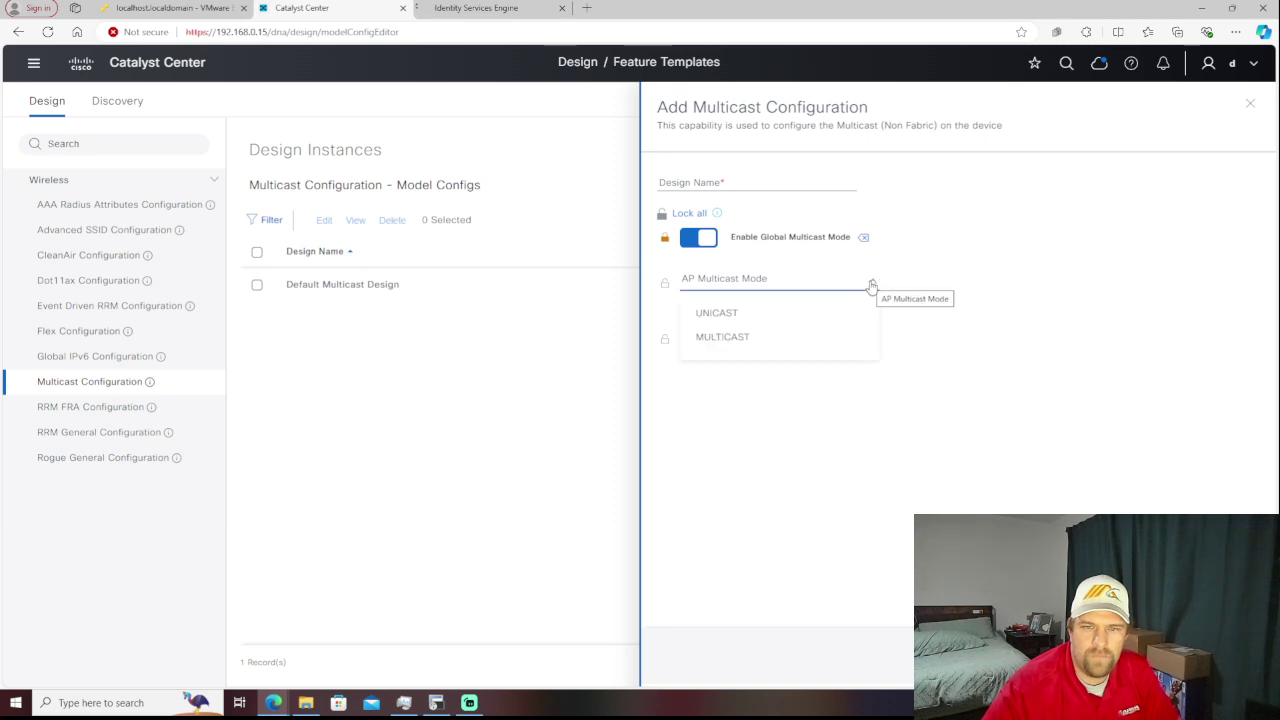
click(830, 337)
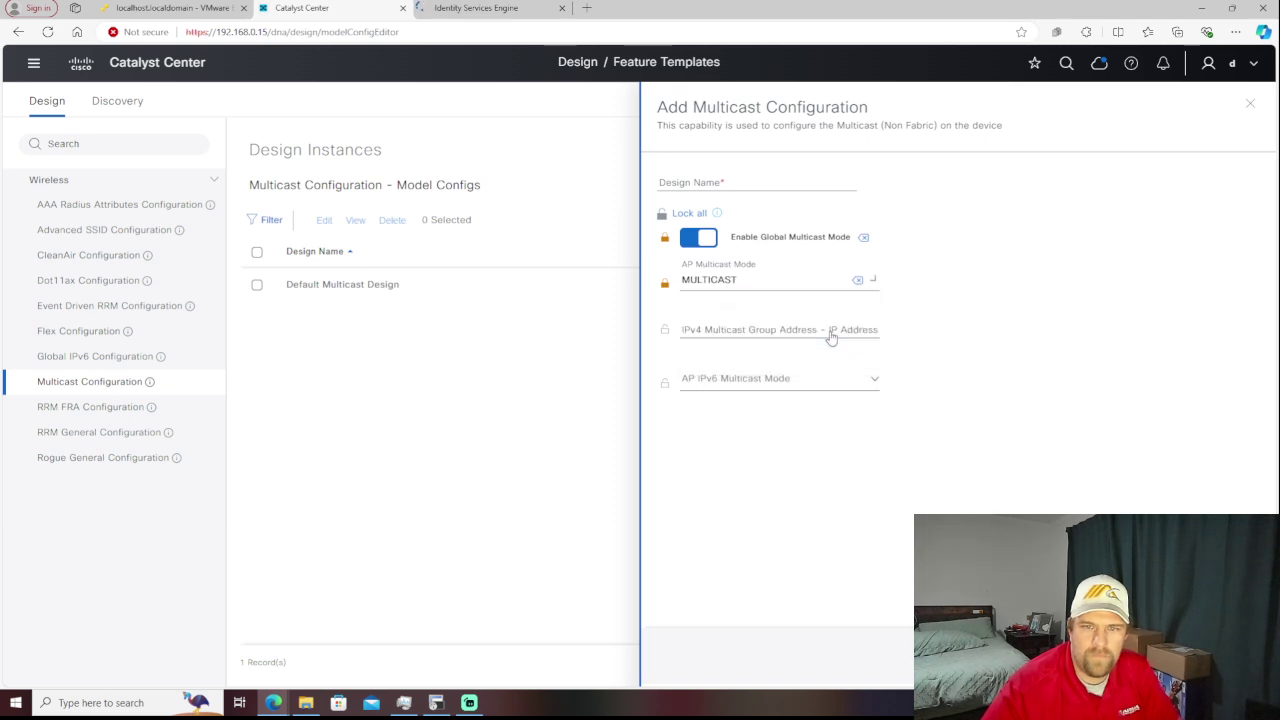
click(855, 334)
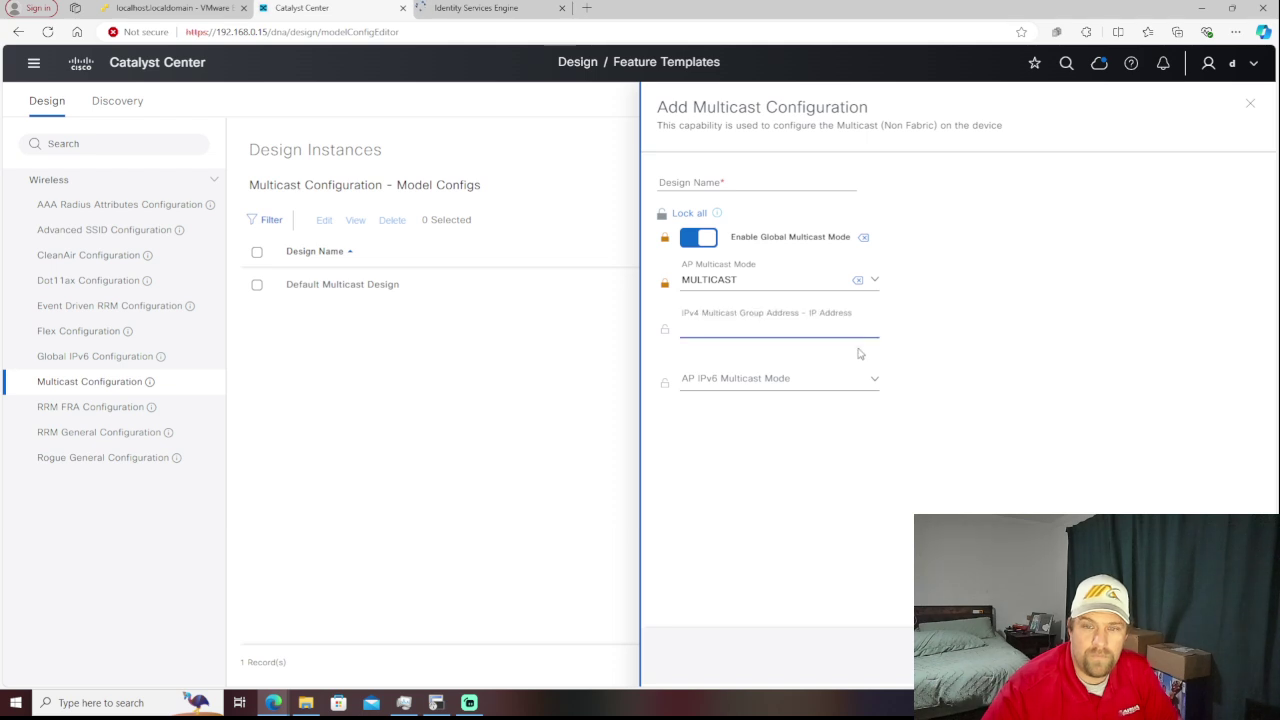
click(870, 380)
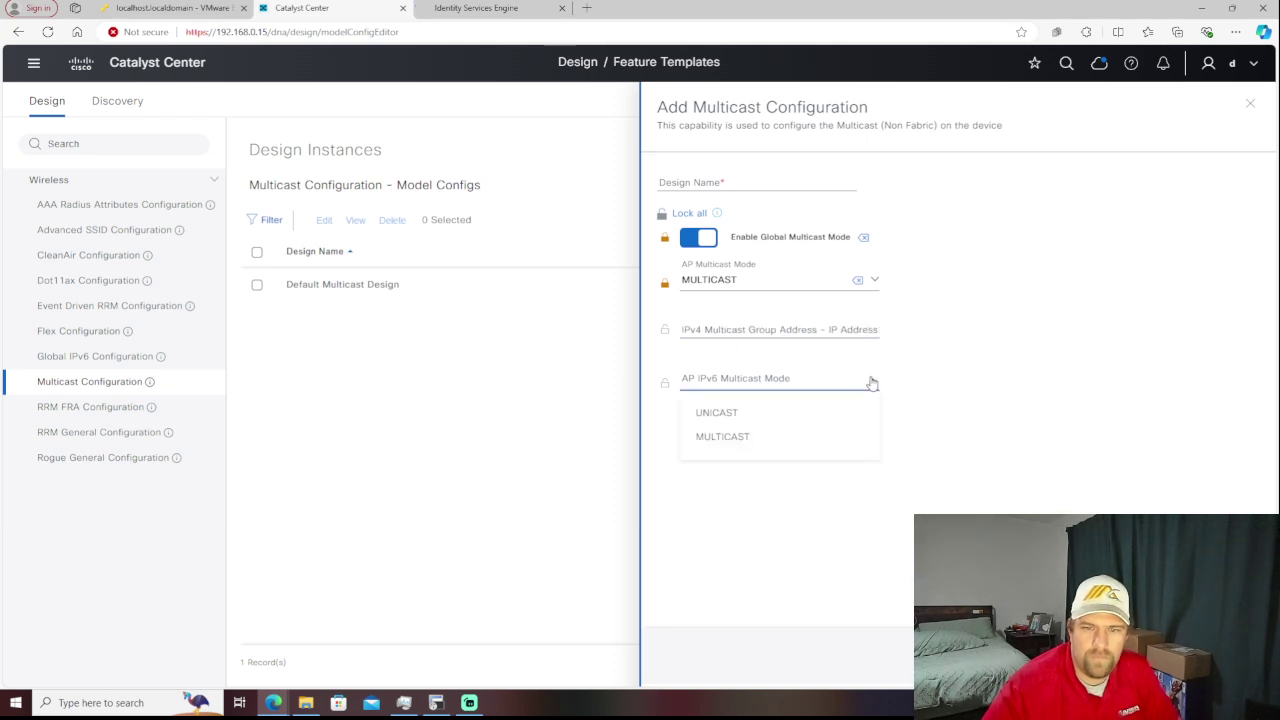
click(851, 437)
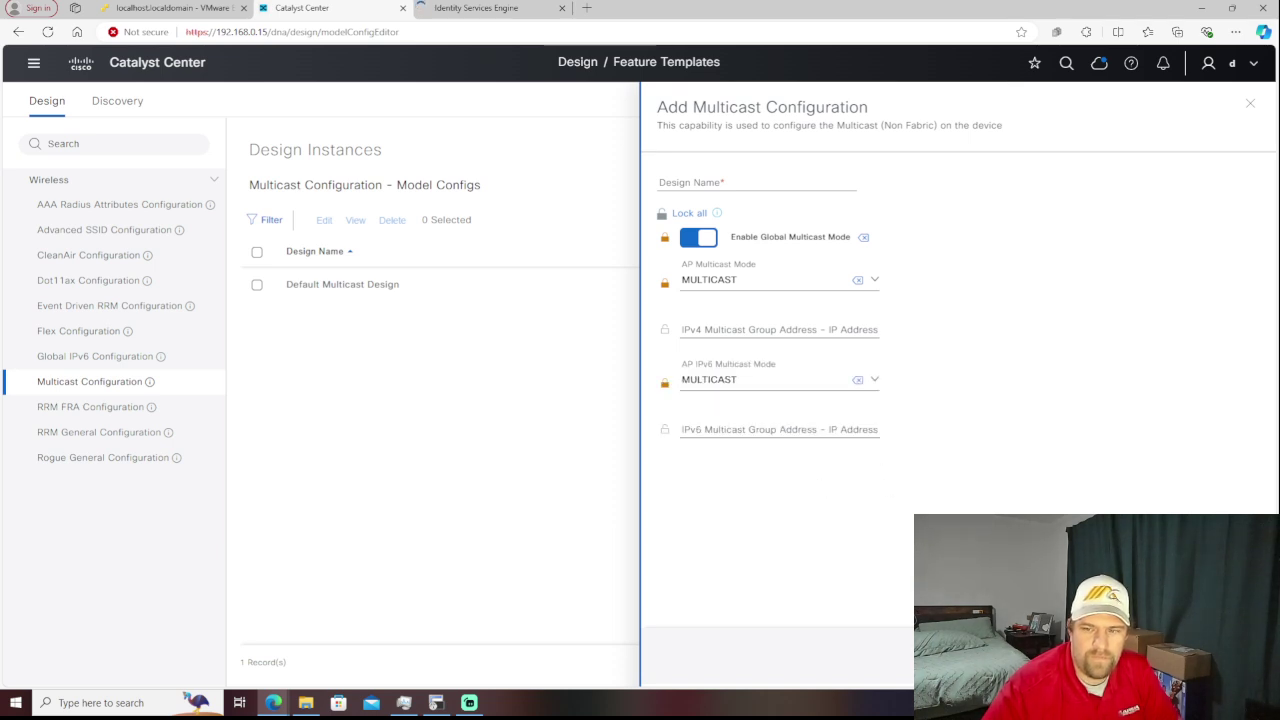
click(502, 374)
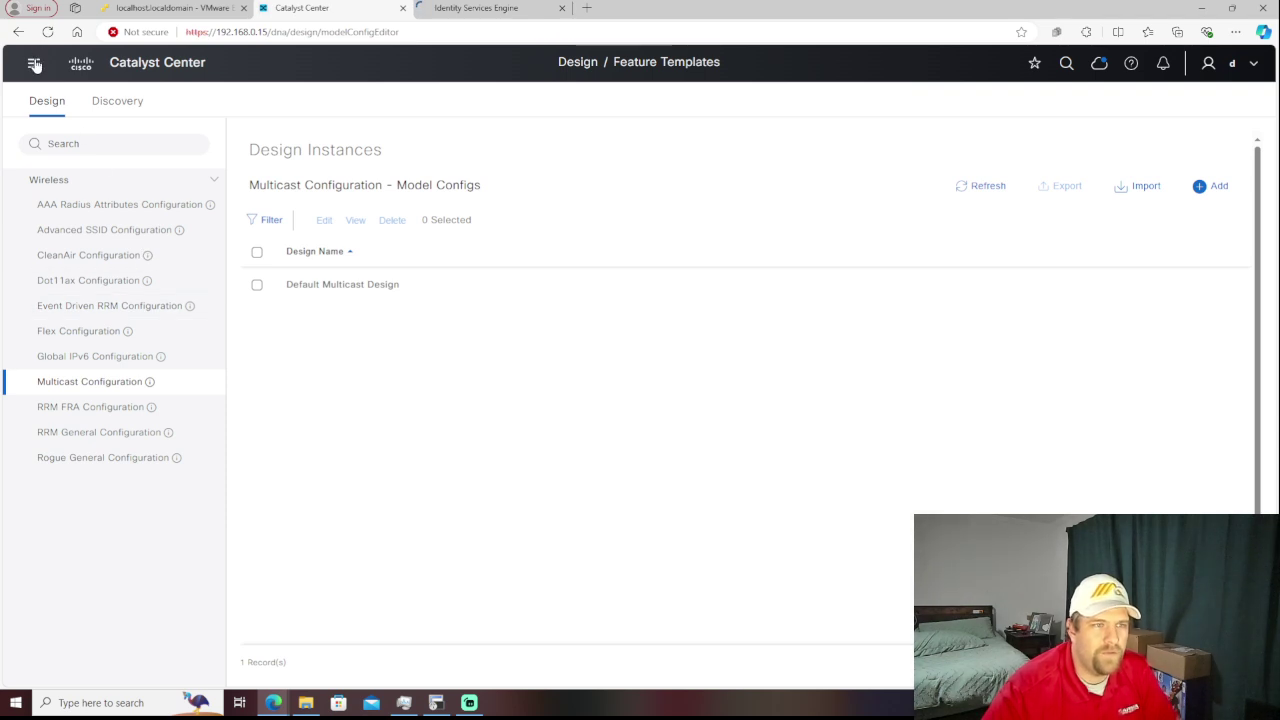
click(35, 64)
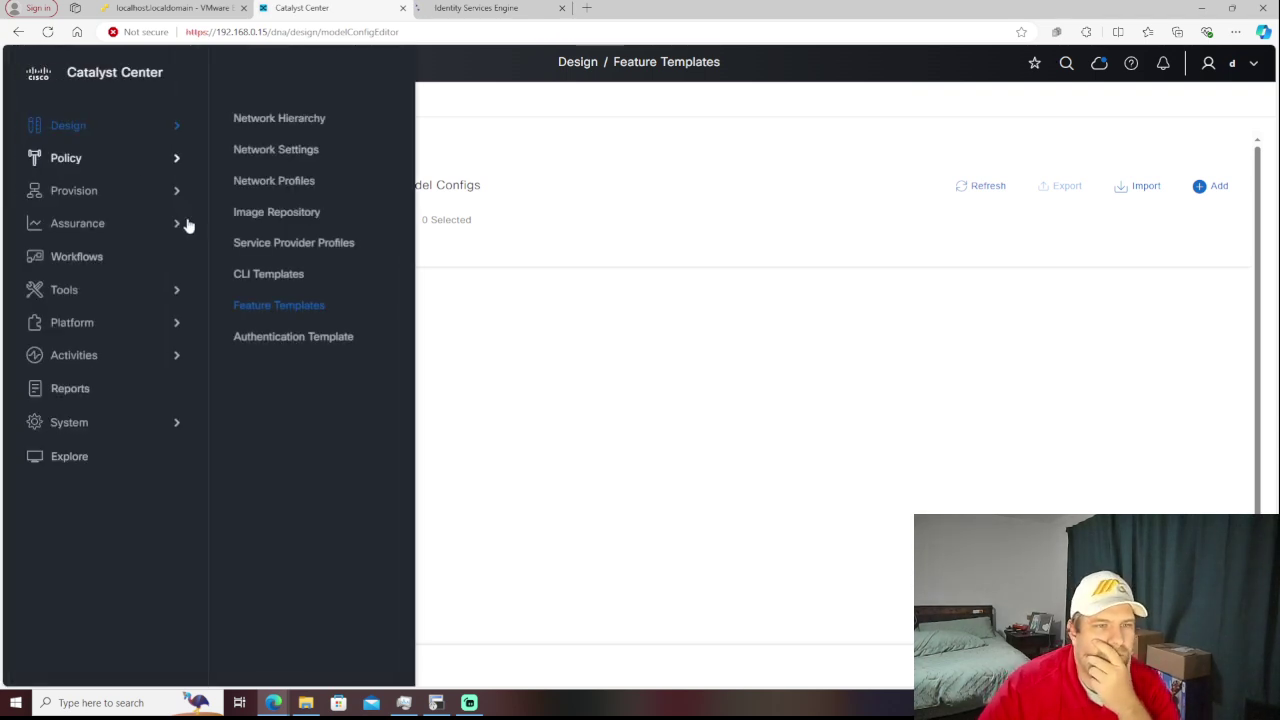
- View the Open Authentication template: 802.1x first, 21-second MAB fallback, unlimited hosts
click(295, 355)
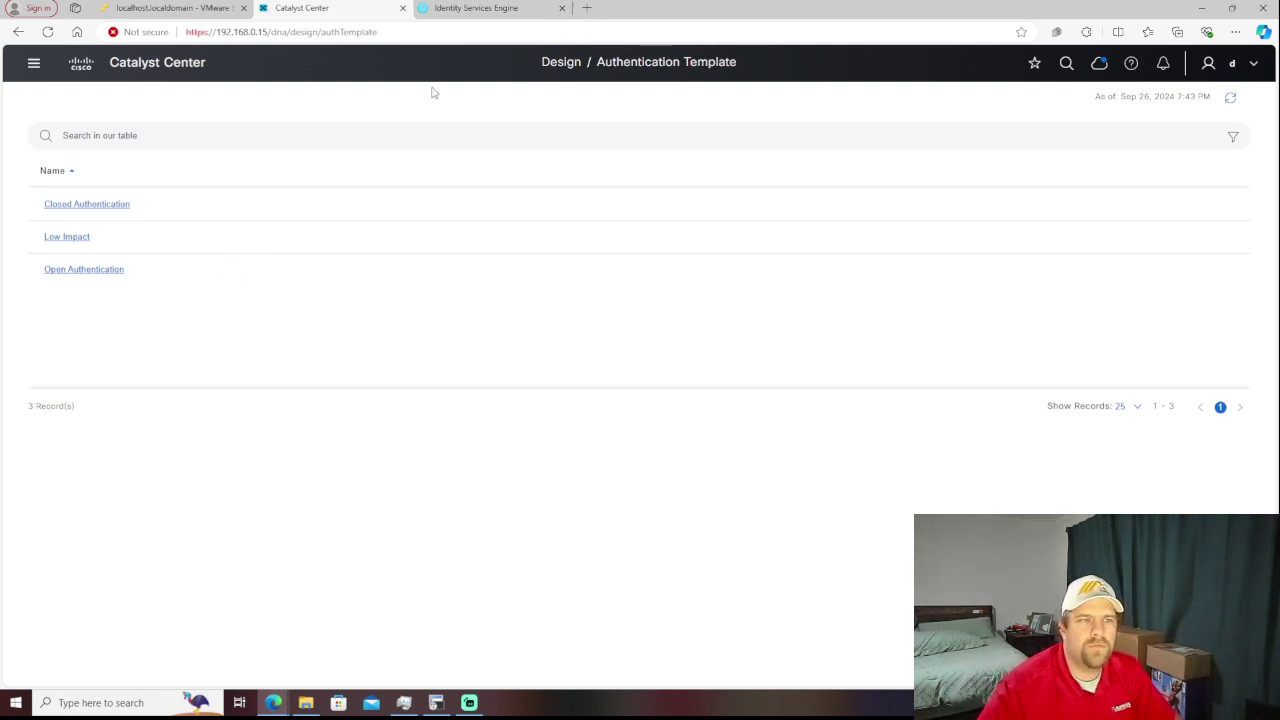
click(84, 272)
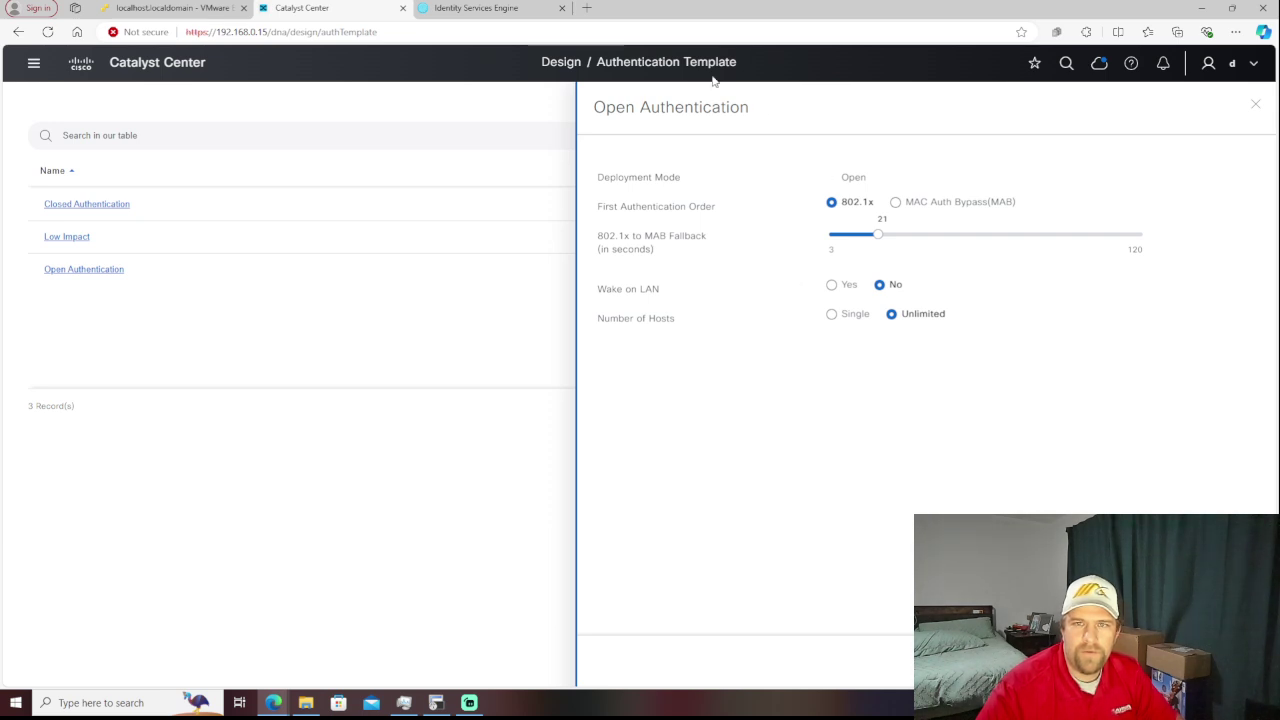
click(1230, 33)
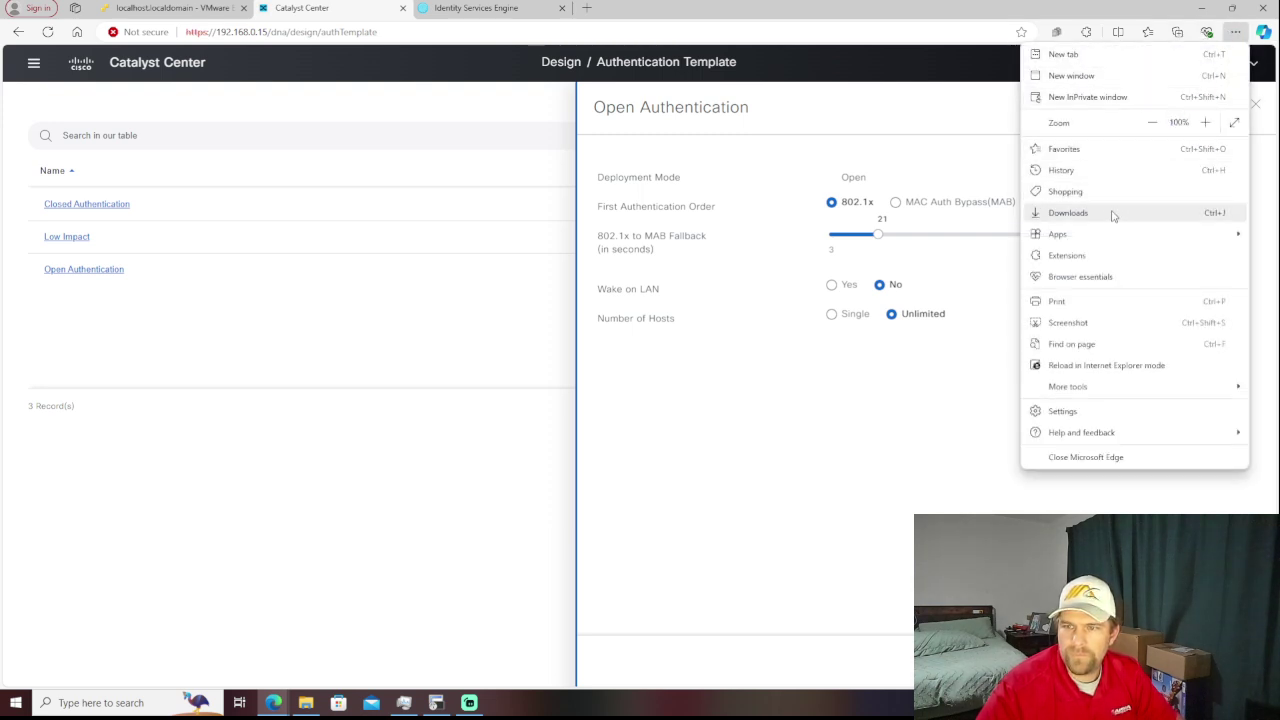
- Visit the Home - Cisco DNA Center favorite, go back to Catalyst Center, and open a new tab
click(1078, 152)
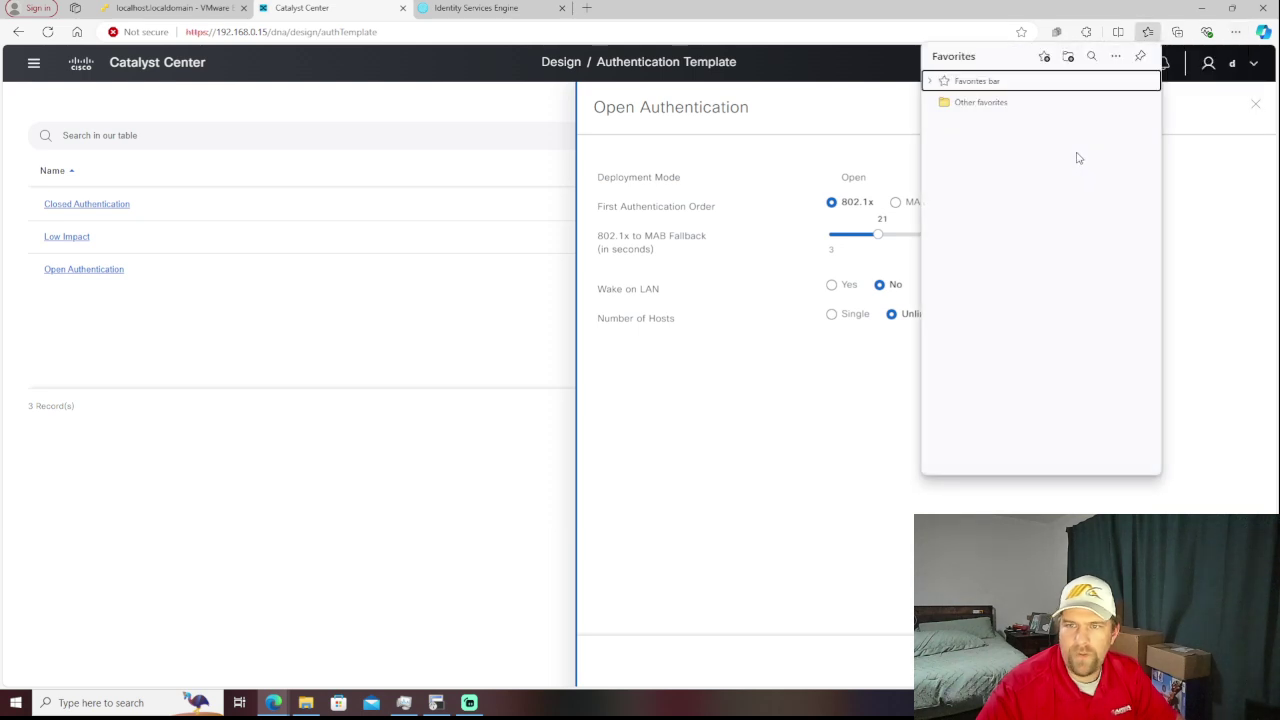
click(930, 83)
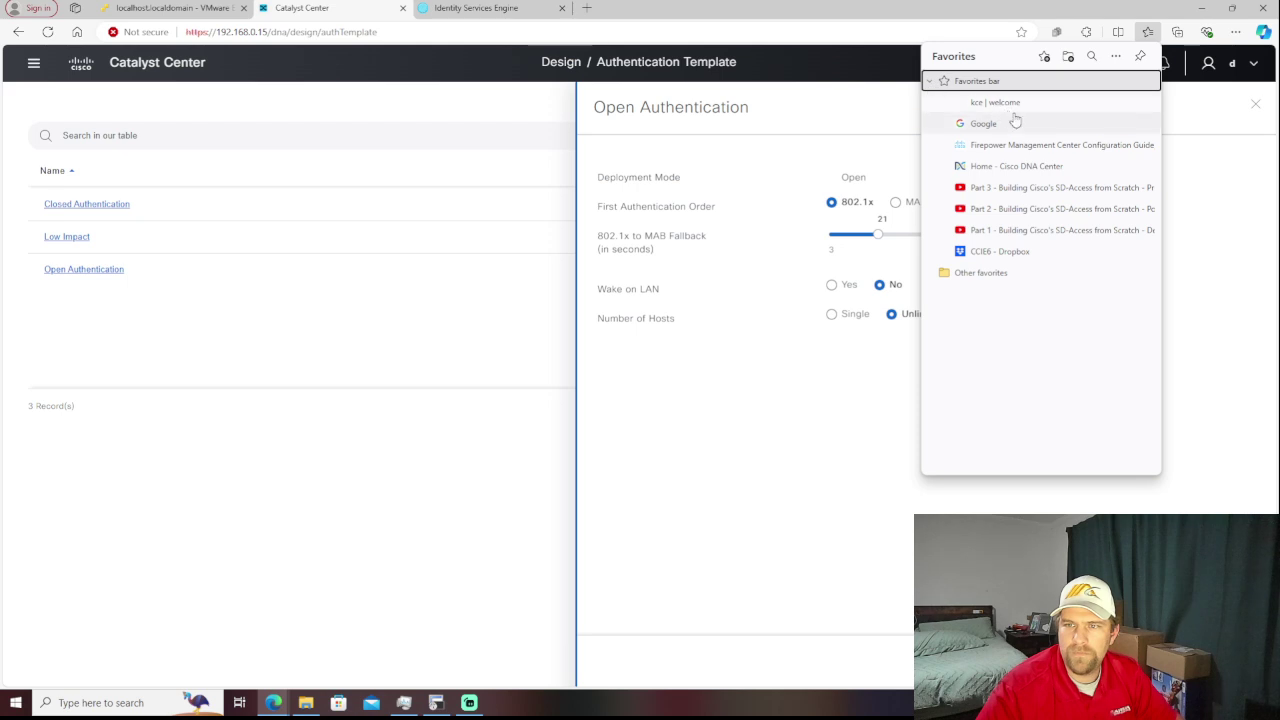
click(1052, 166)
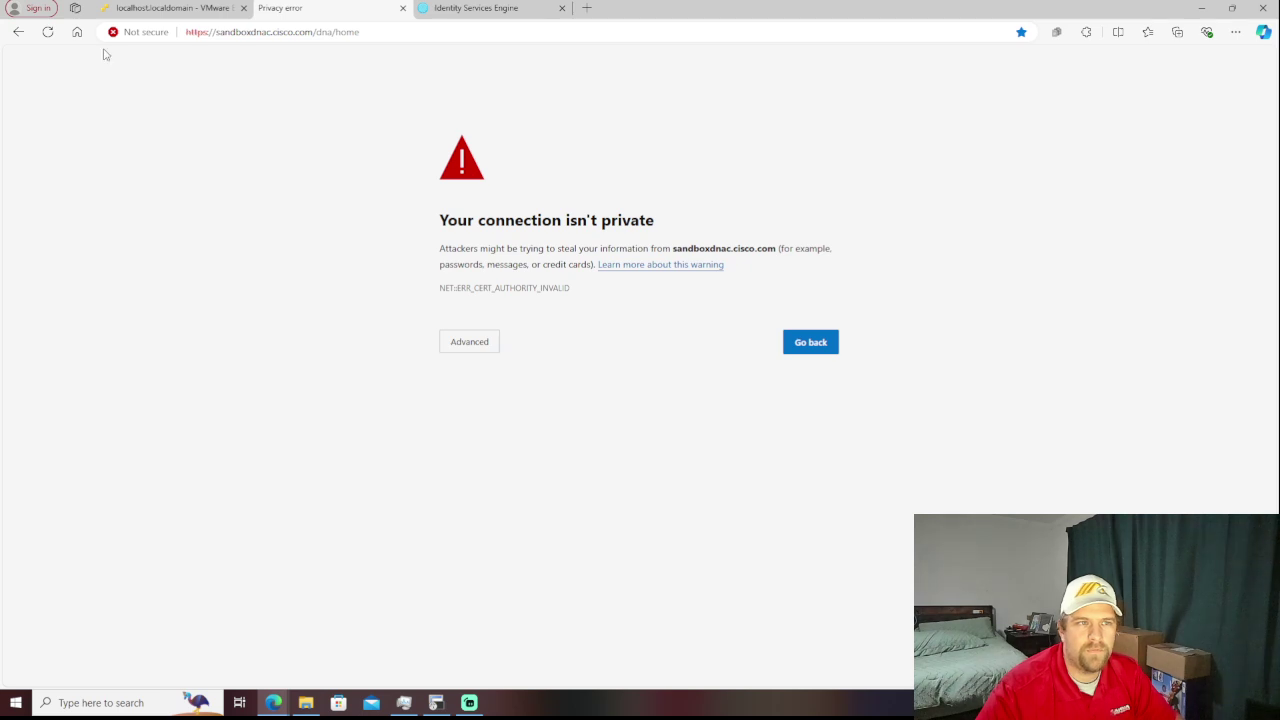
click(20, 38)
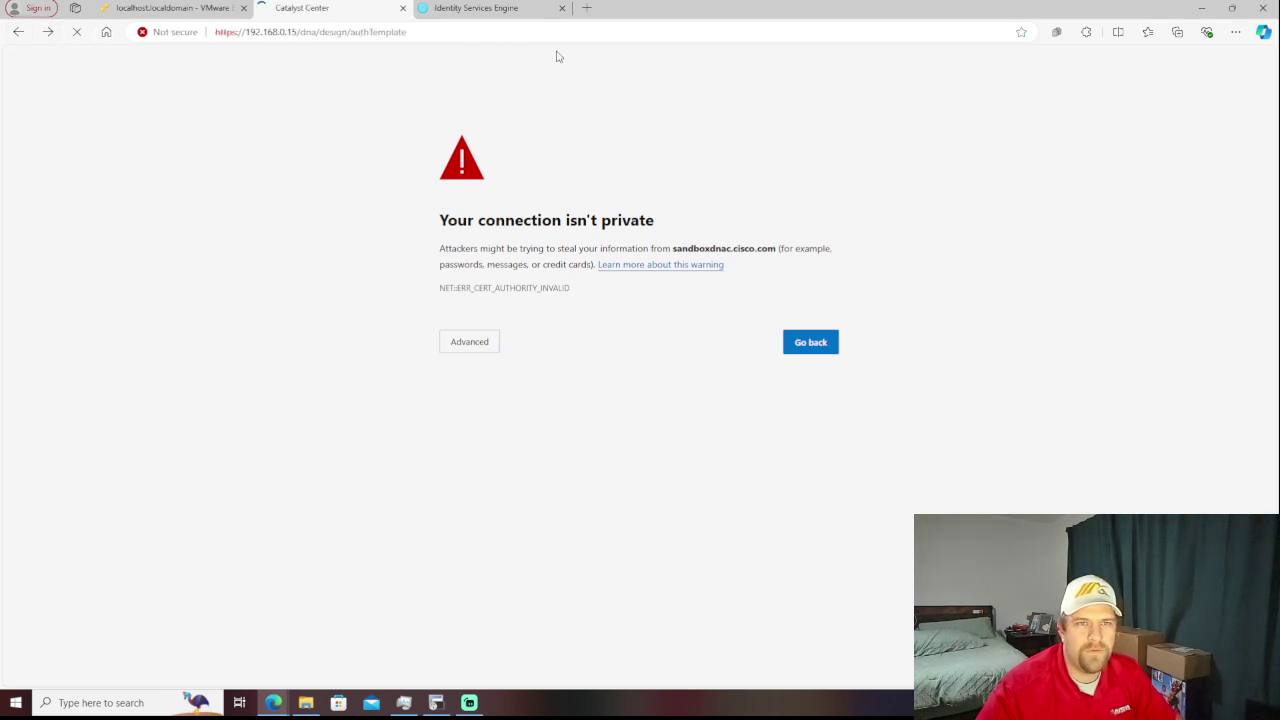
click(587, 8)
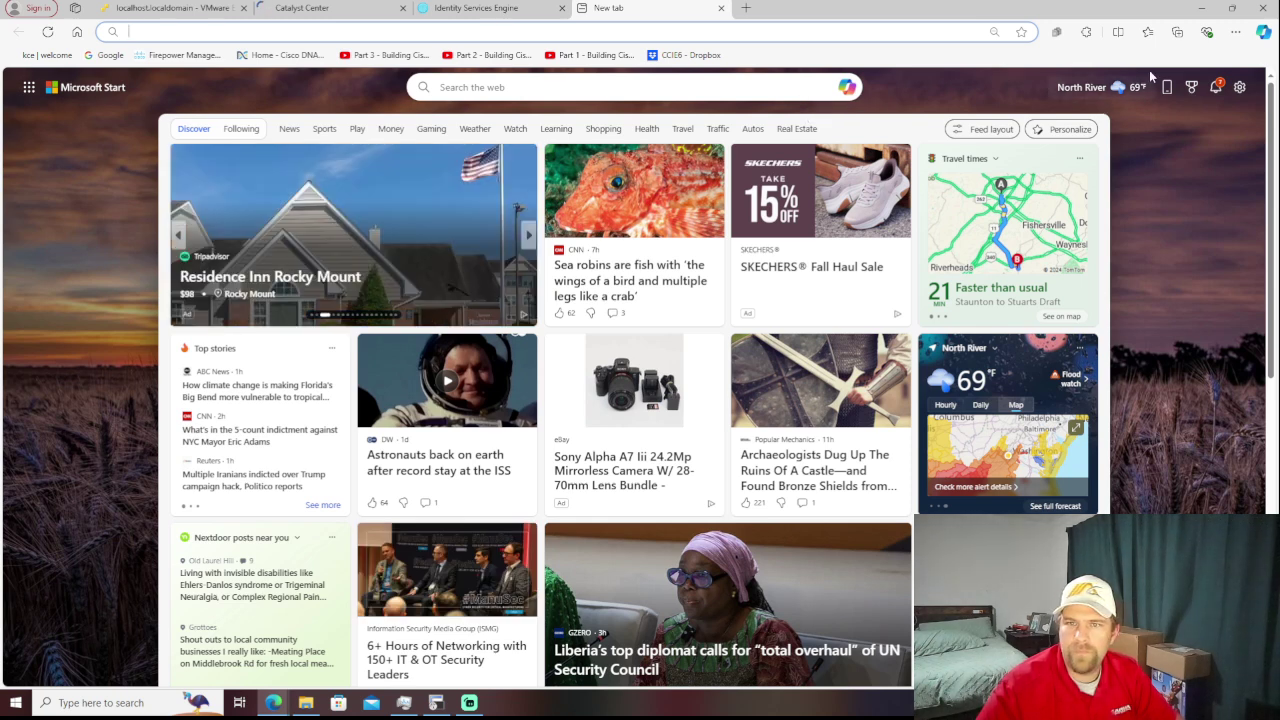
- Load the Home - Cisco DNA Center favorite past the certificate warning to sandboxdnac.cisco.com, then minimize Edge
click(1242, 36)
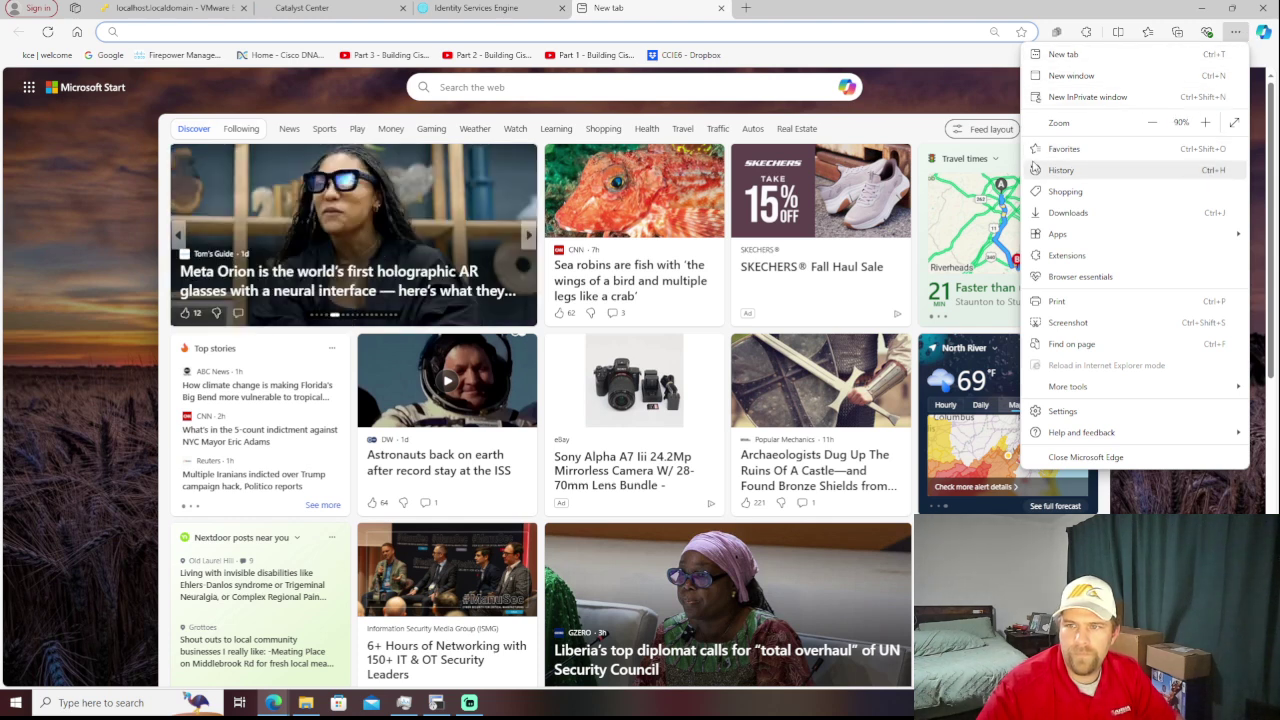
click(1064, 150)
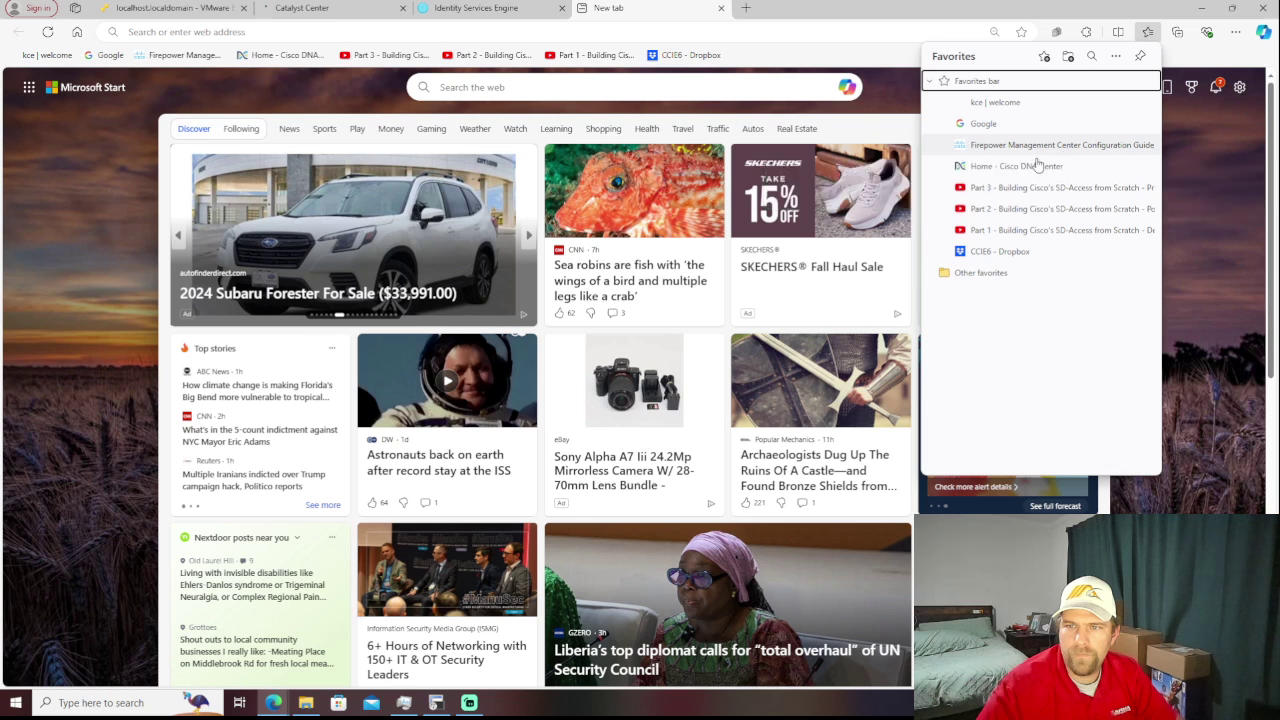
click(1020, 165)
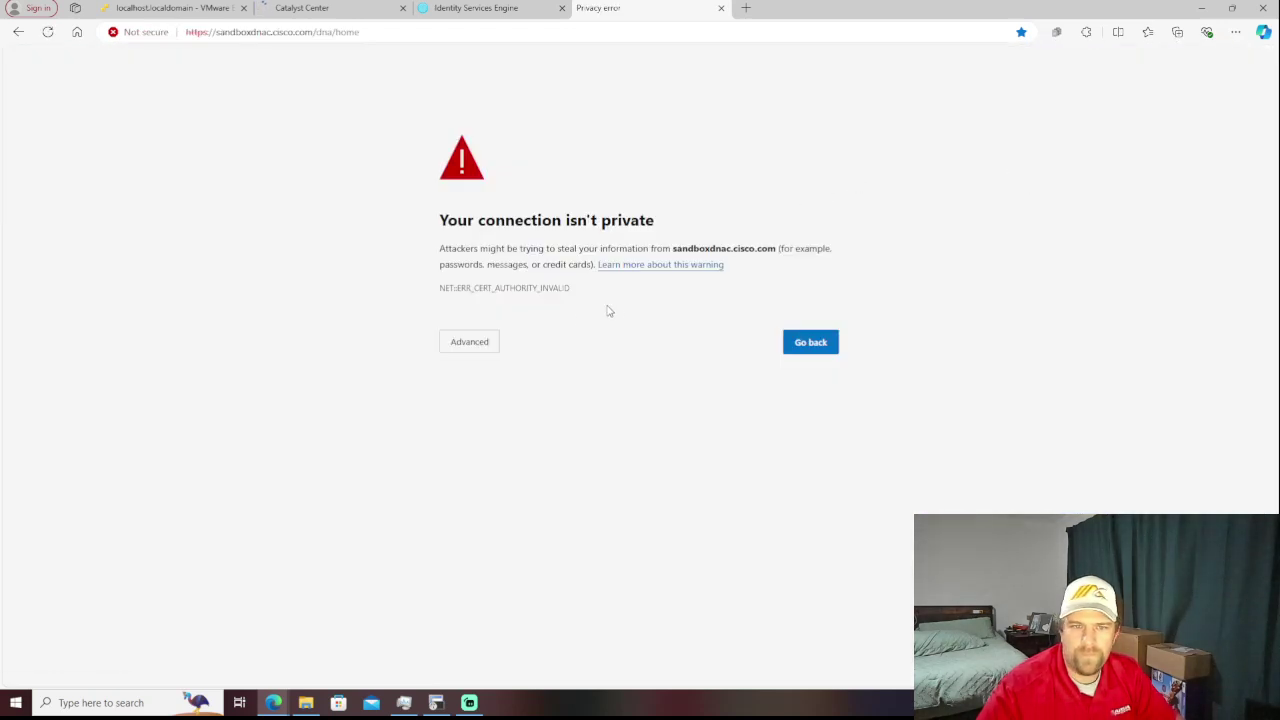
click(481, 344)
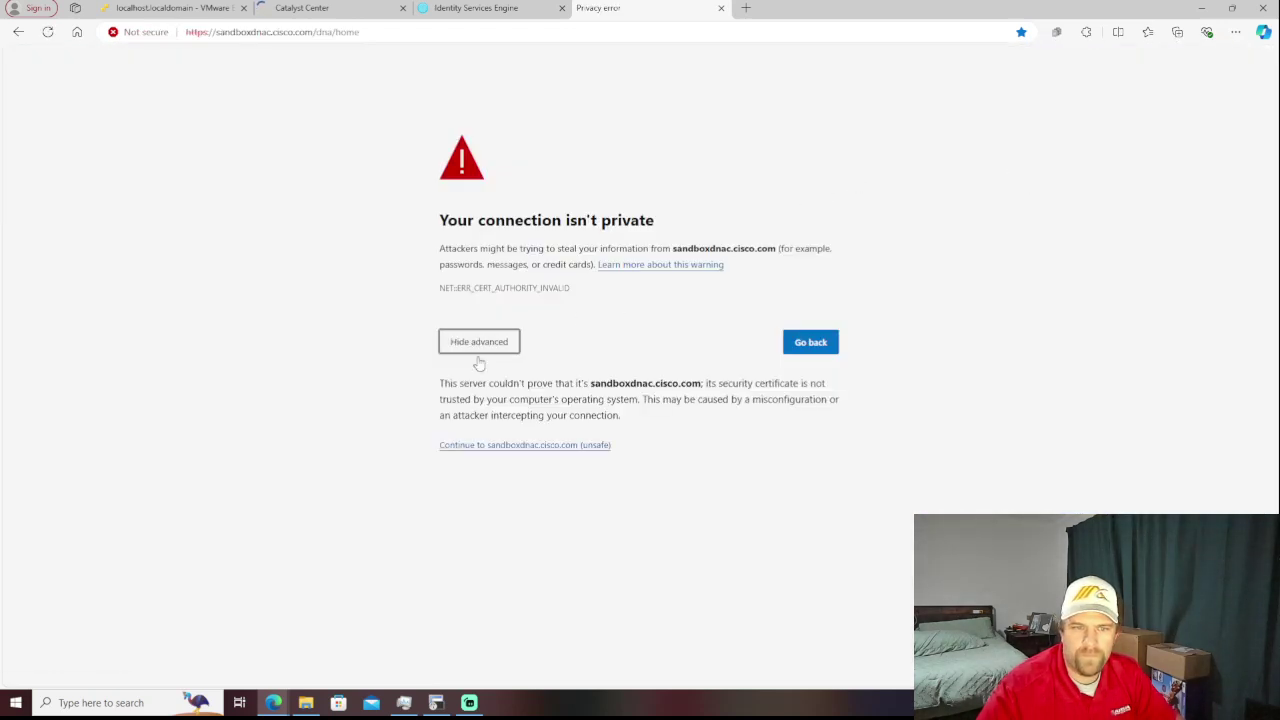
click(487, 447)
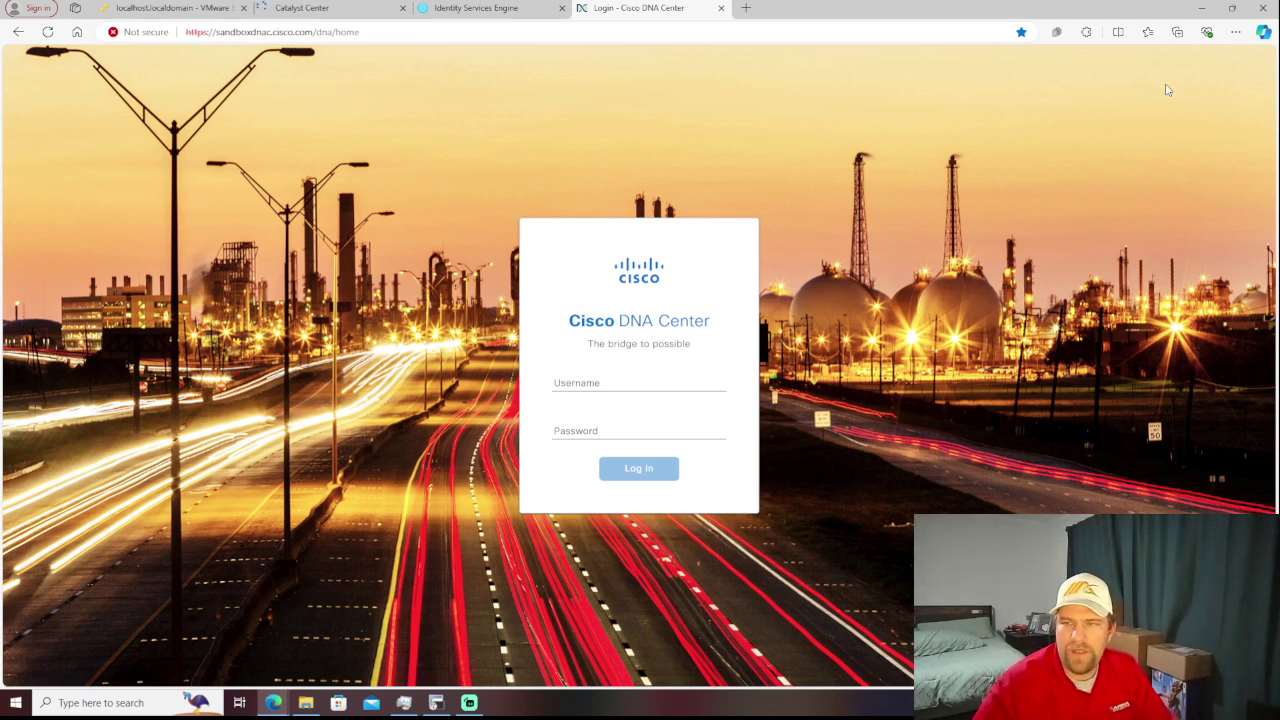
click(1200, 9)
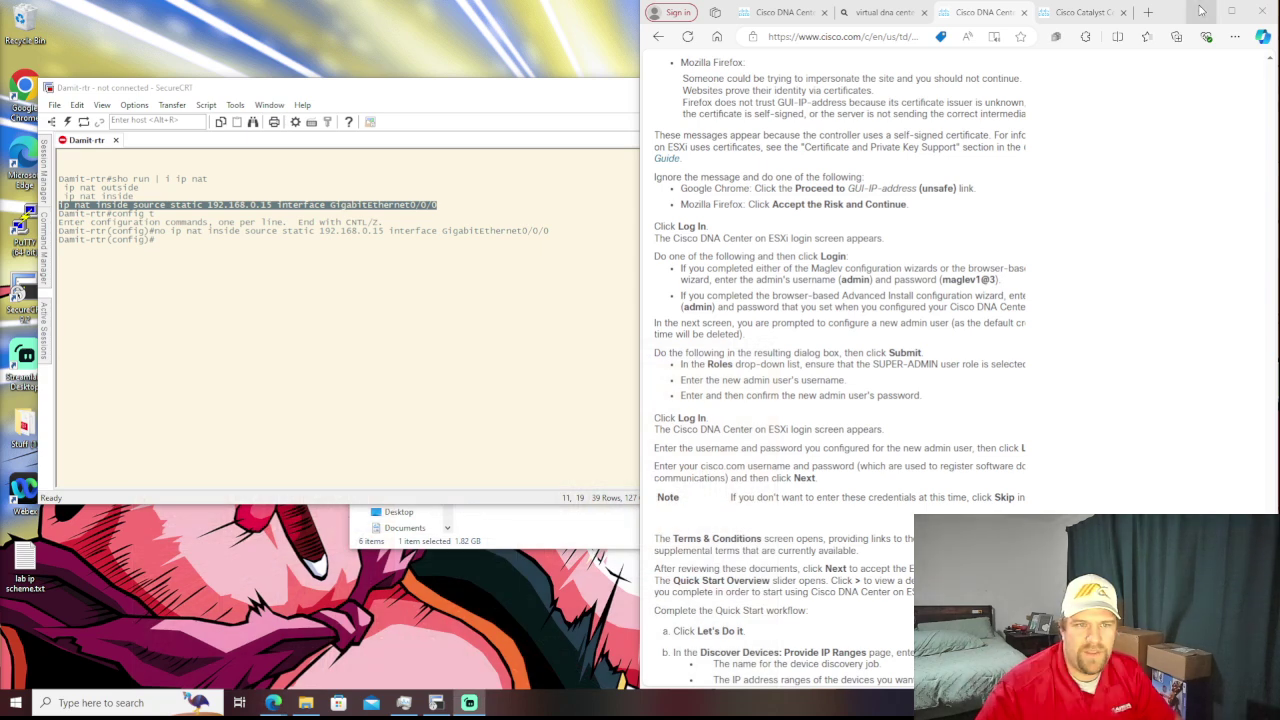
- Clear the desktop by minimizing the browser and SecureCRT and closing Videos, then open the Stuff (1) folder
click(1199, 11)
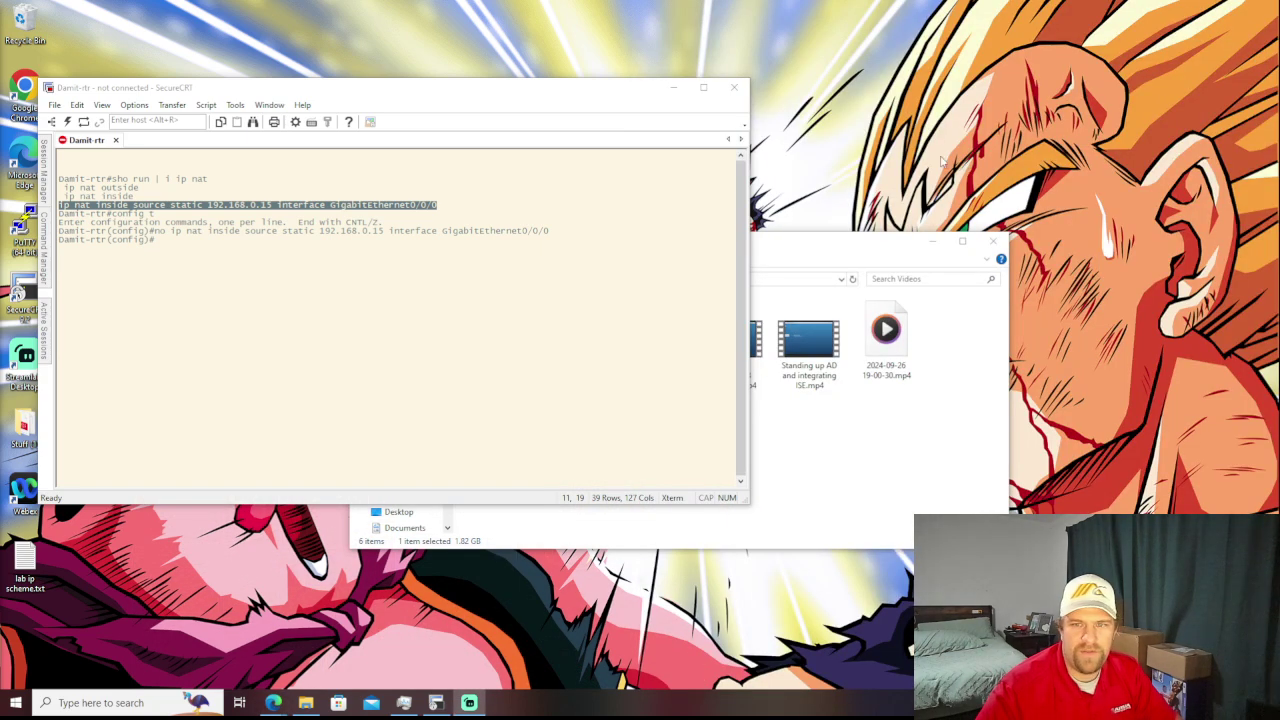
click(984, 246)
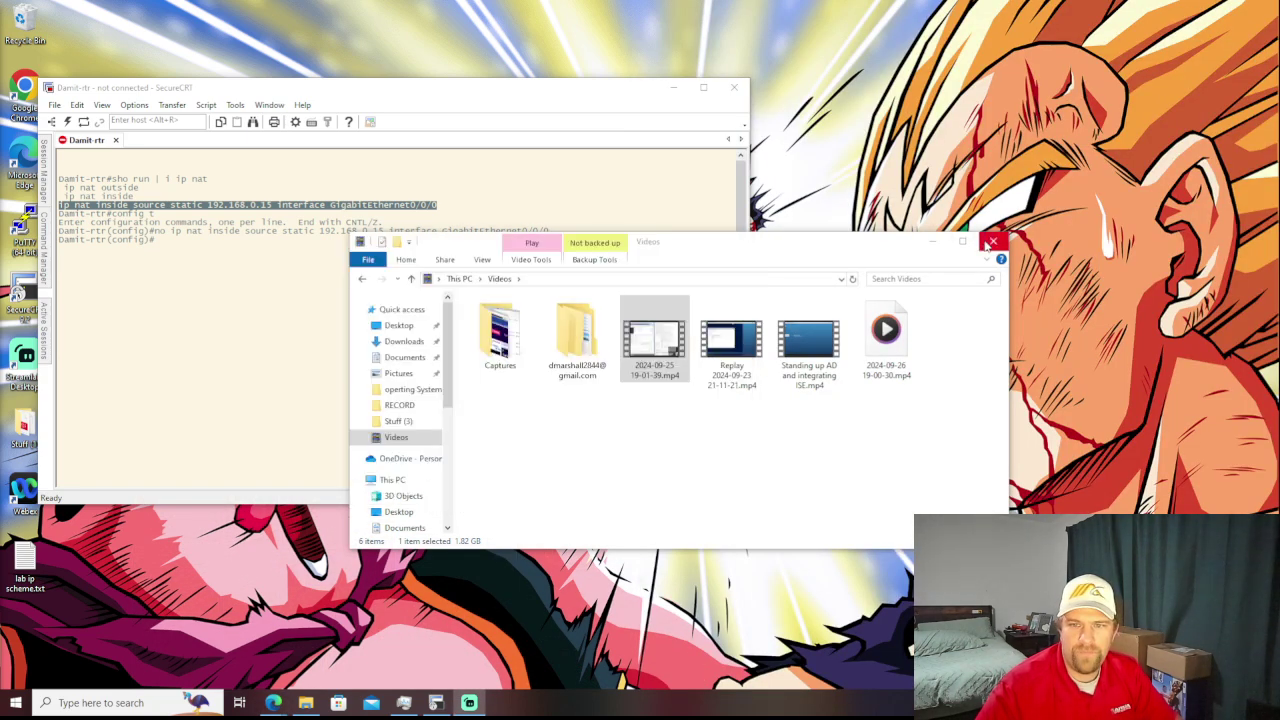
click(990, 242)
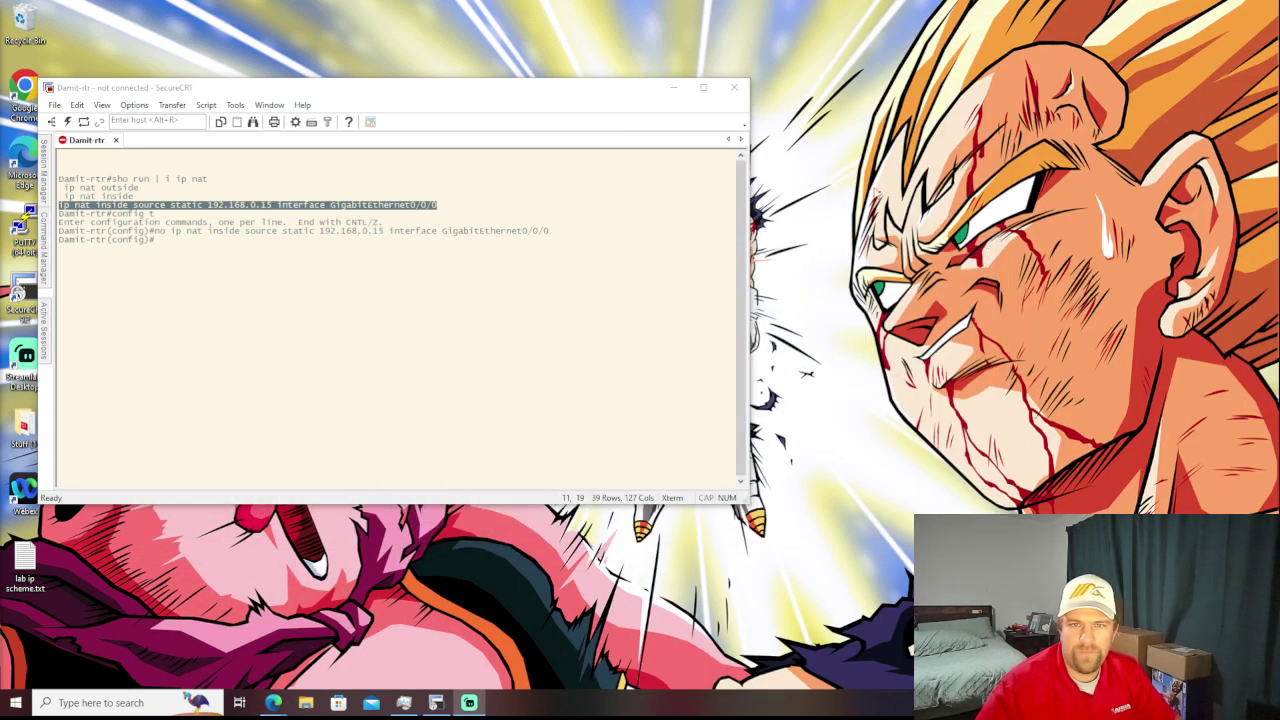
click(673, 88)
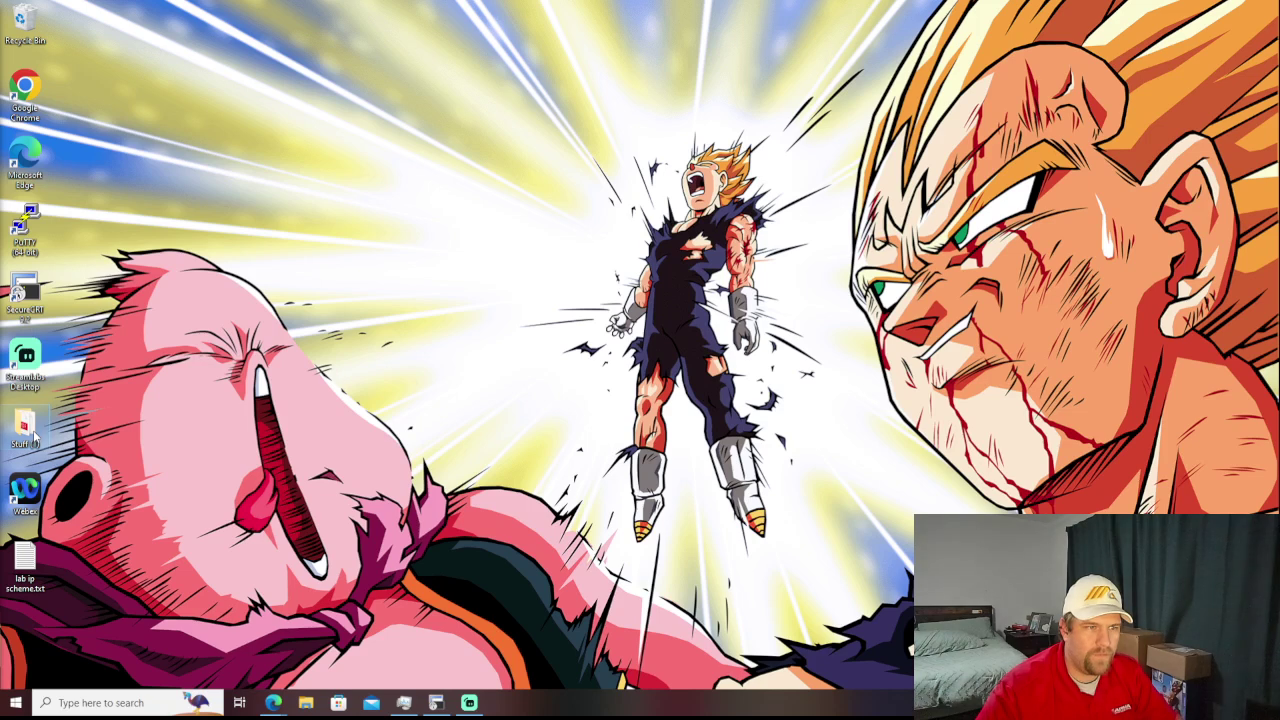
double_click(33, 438)
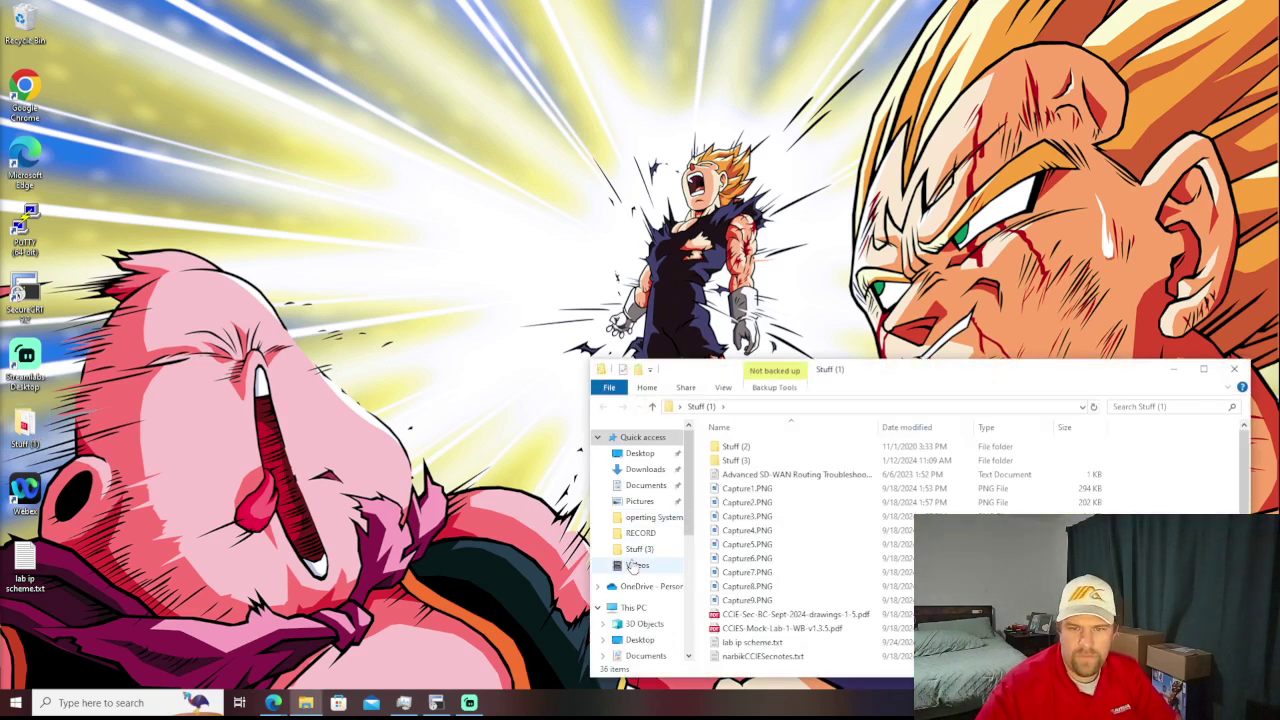
- Open the CCIE Security notes file in Notepad and scroll to the DNA Center sandbox login details
scroll(798, 522, down, 1)
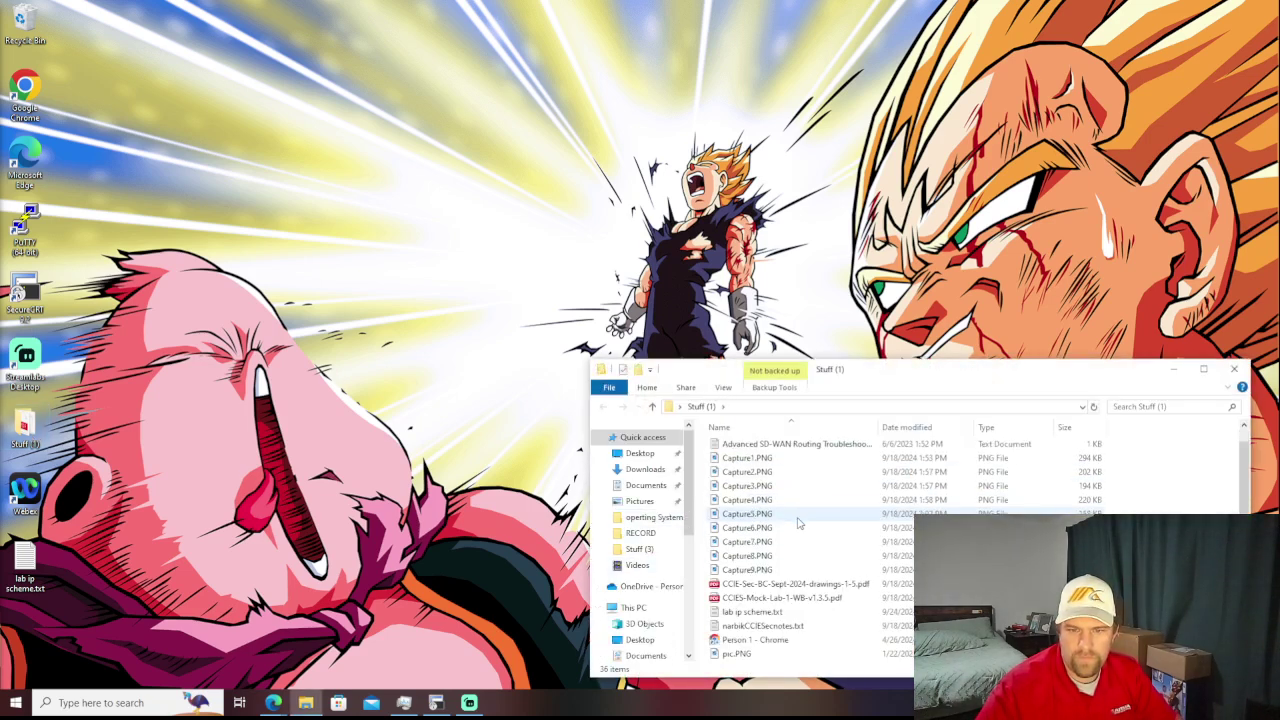
scroll(798, 522, down, 2)
scroll(798, 522, down, 1)
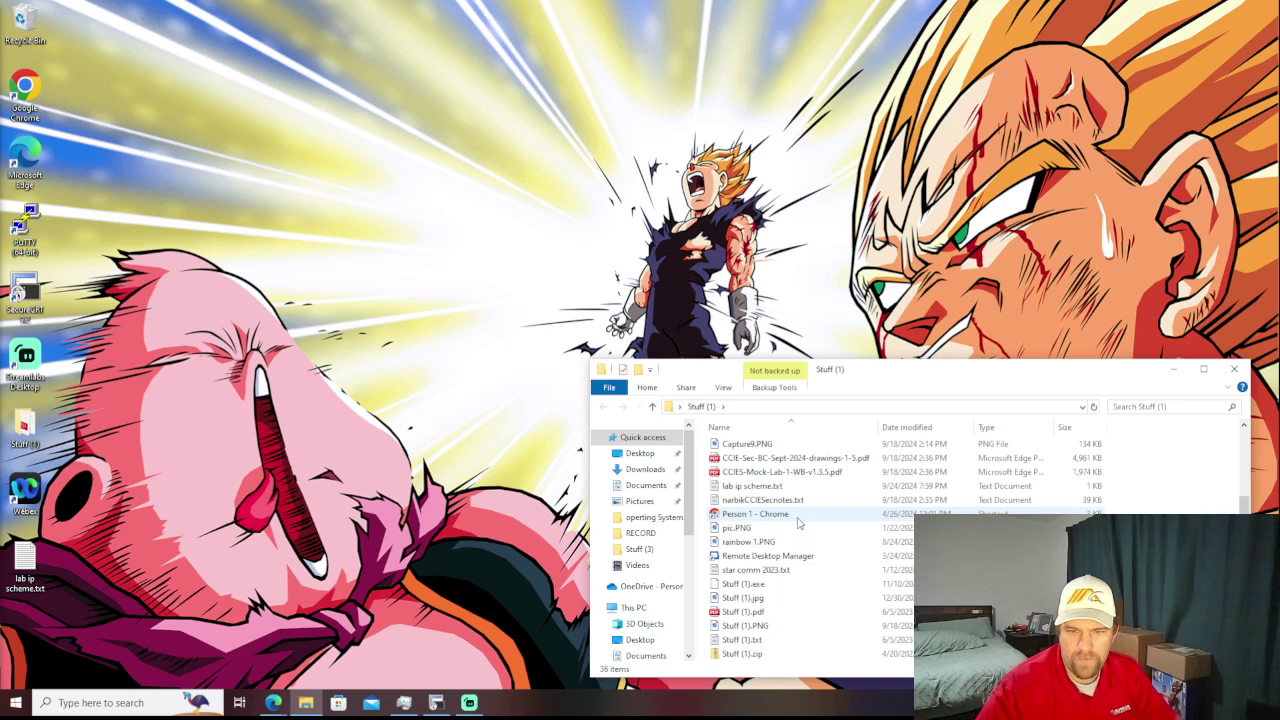
double_click(785, 502)
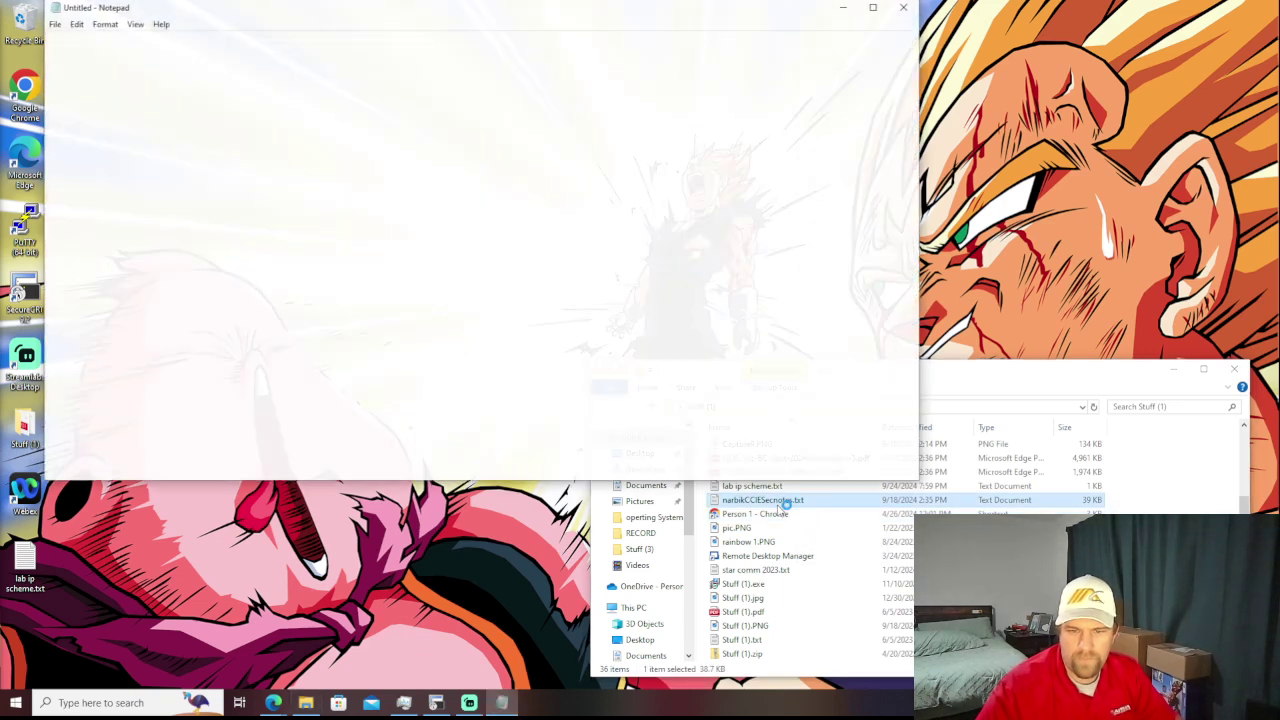
click(1174, 374)
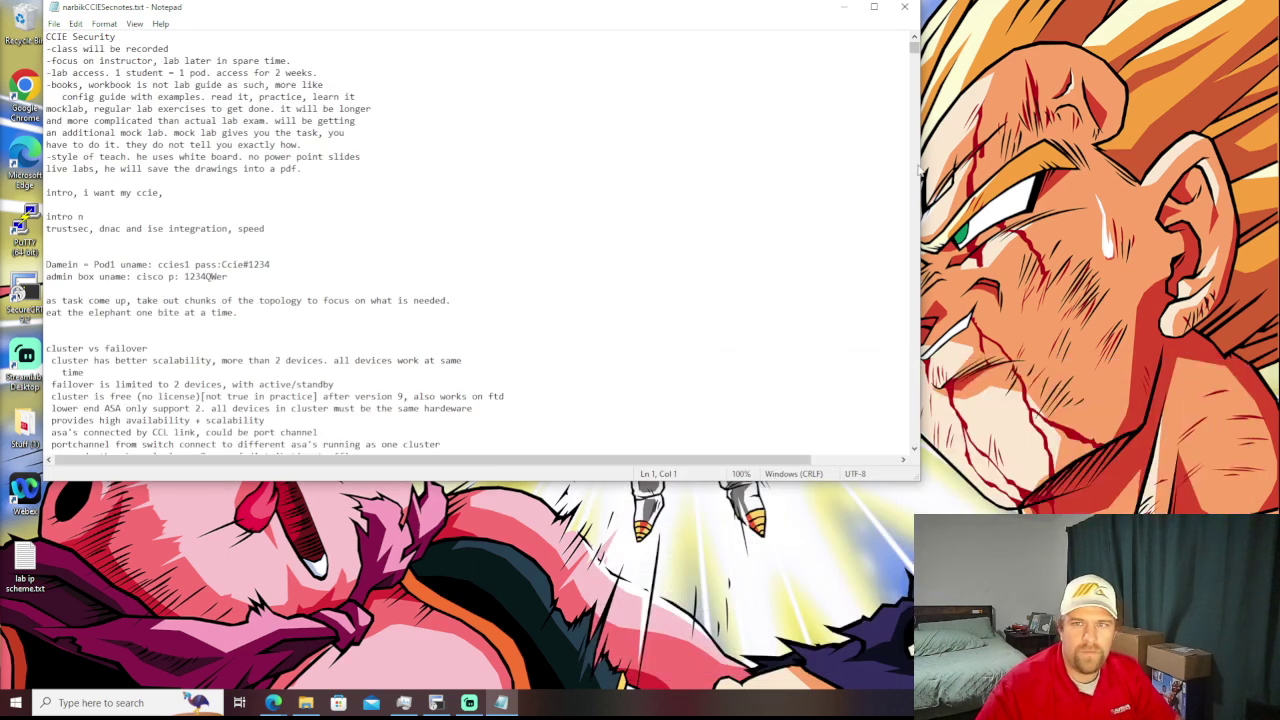
mouse_move(916, 53)
mouse_down()
mouse_move(913, 250)
mouse_move(913, 47)
mouse_up()
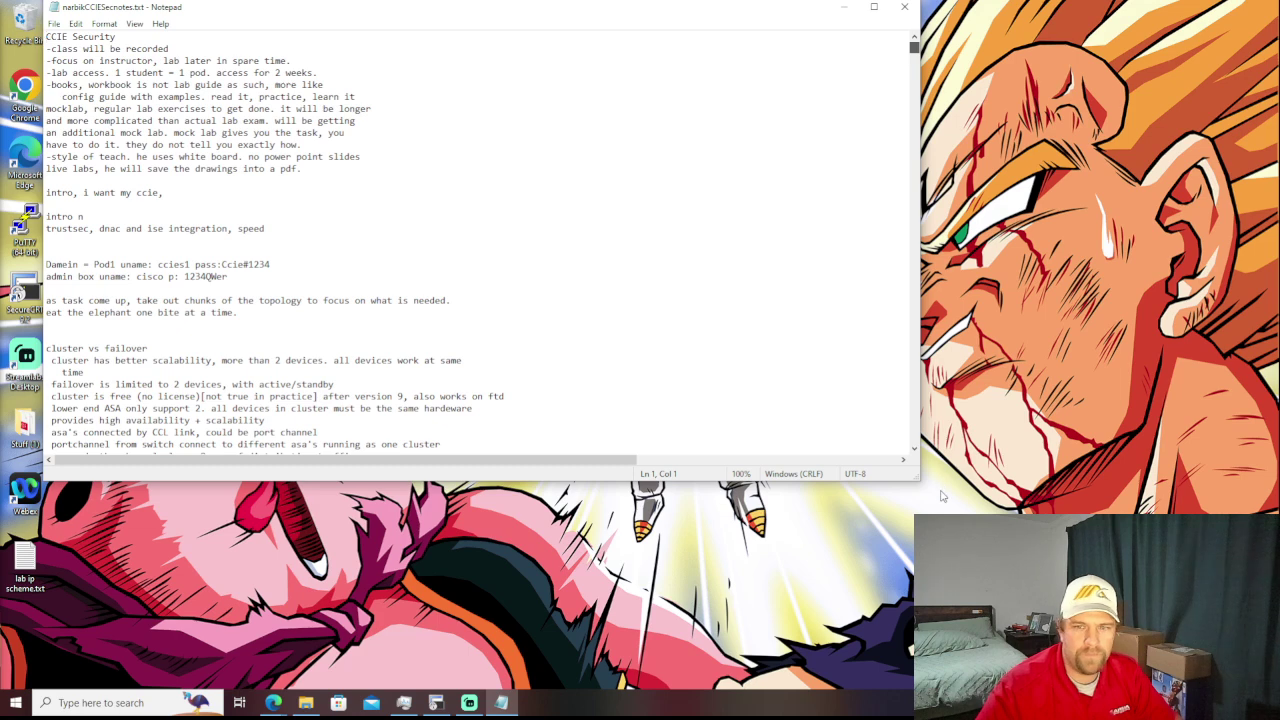
drag(941, 495, 919, 477)
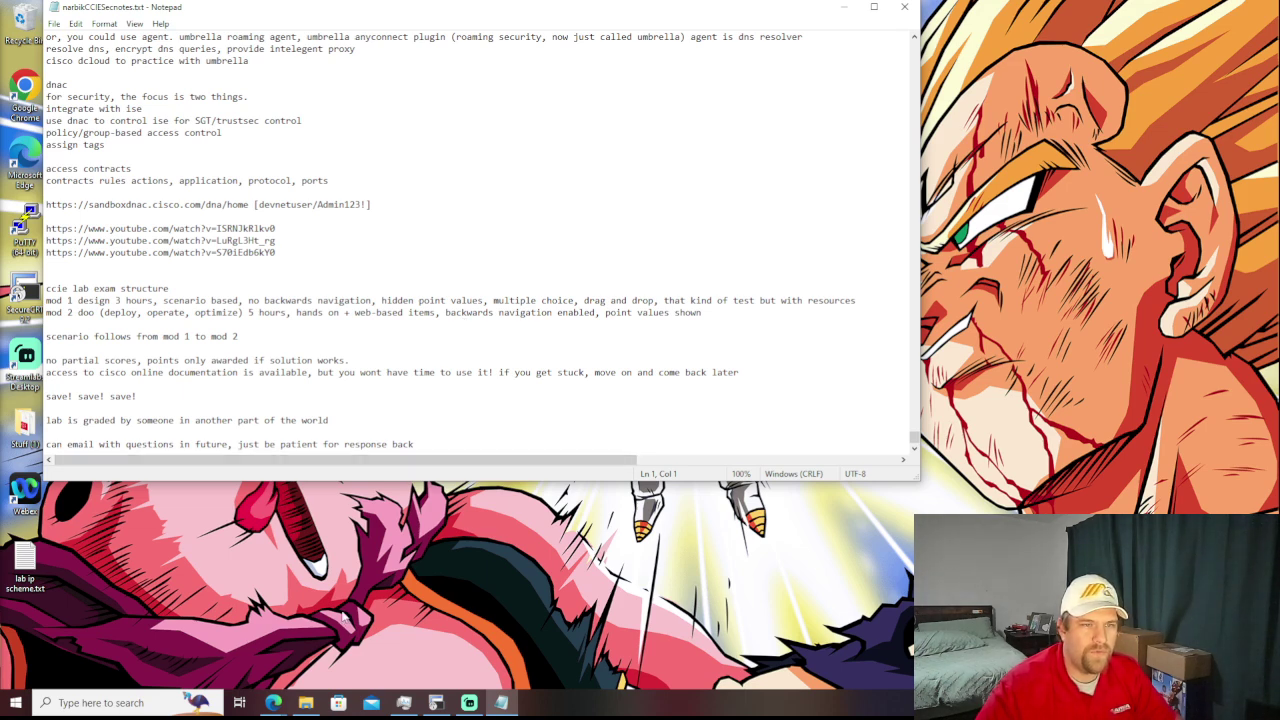
- Sign in to the DNA Center sandbox with the sandbox username and password from the notes
mouse_move(270, 704)
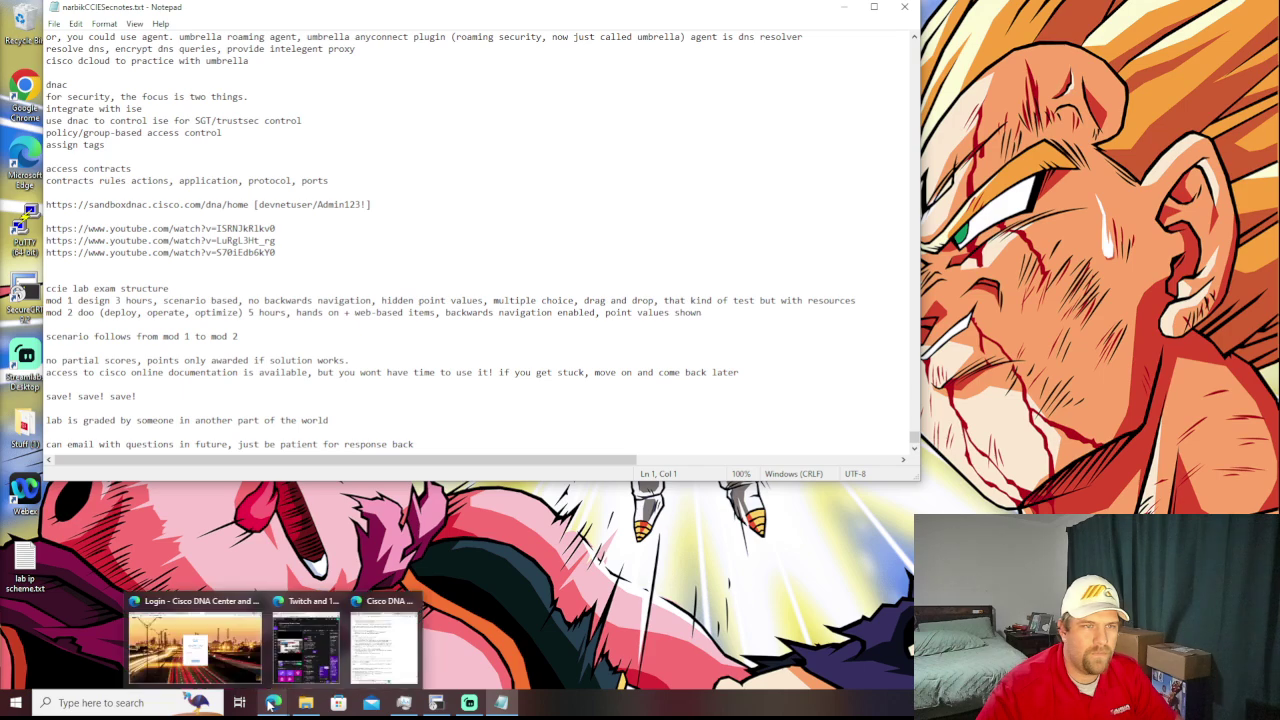
mouse_move(250, 663)
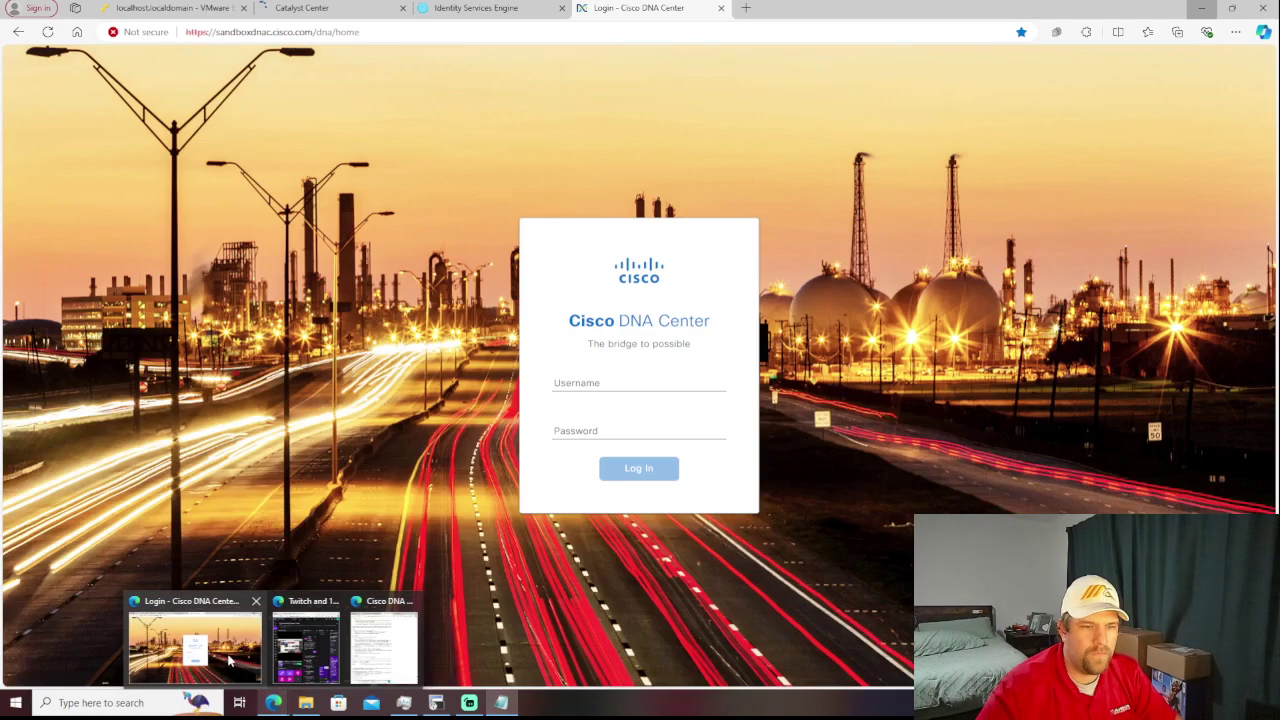
click(195, 648)
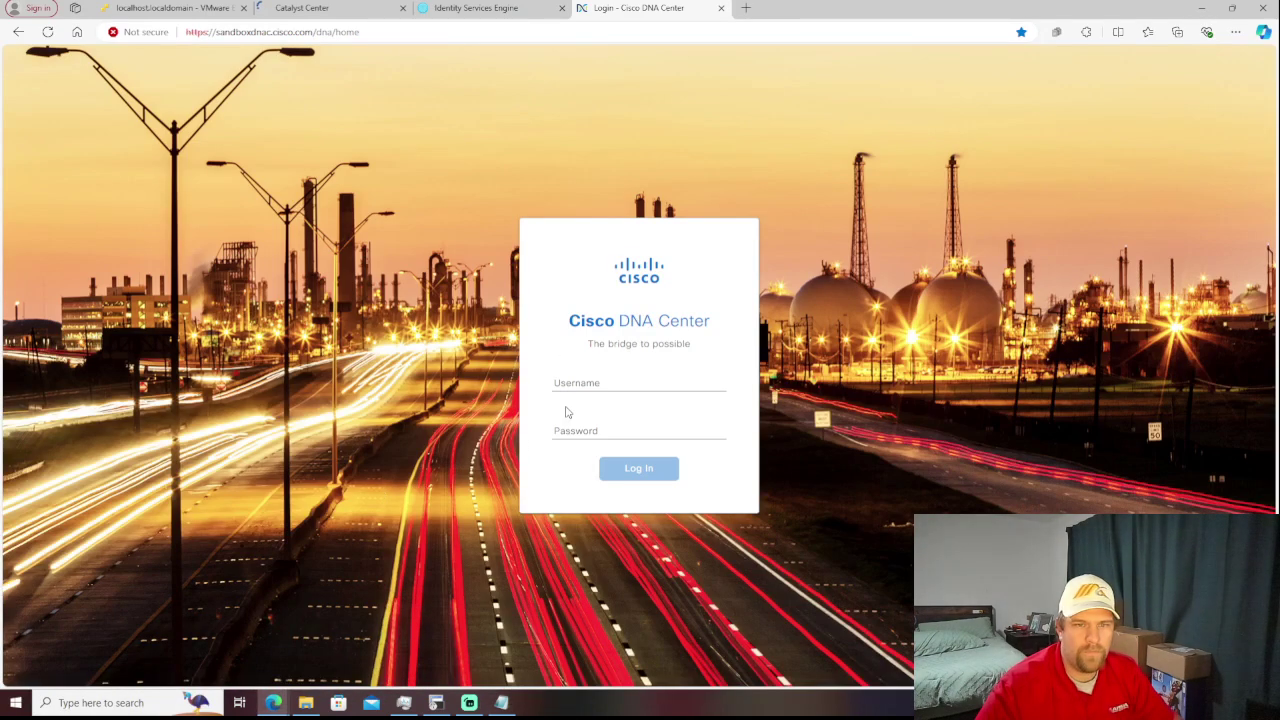
click(594, 388)
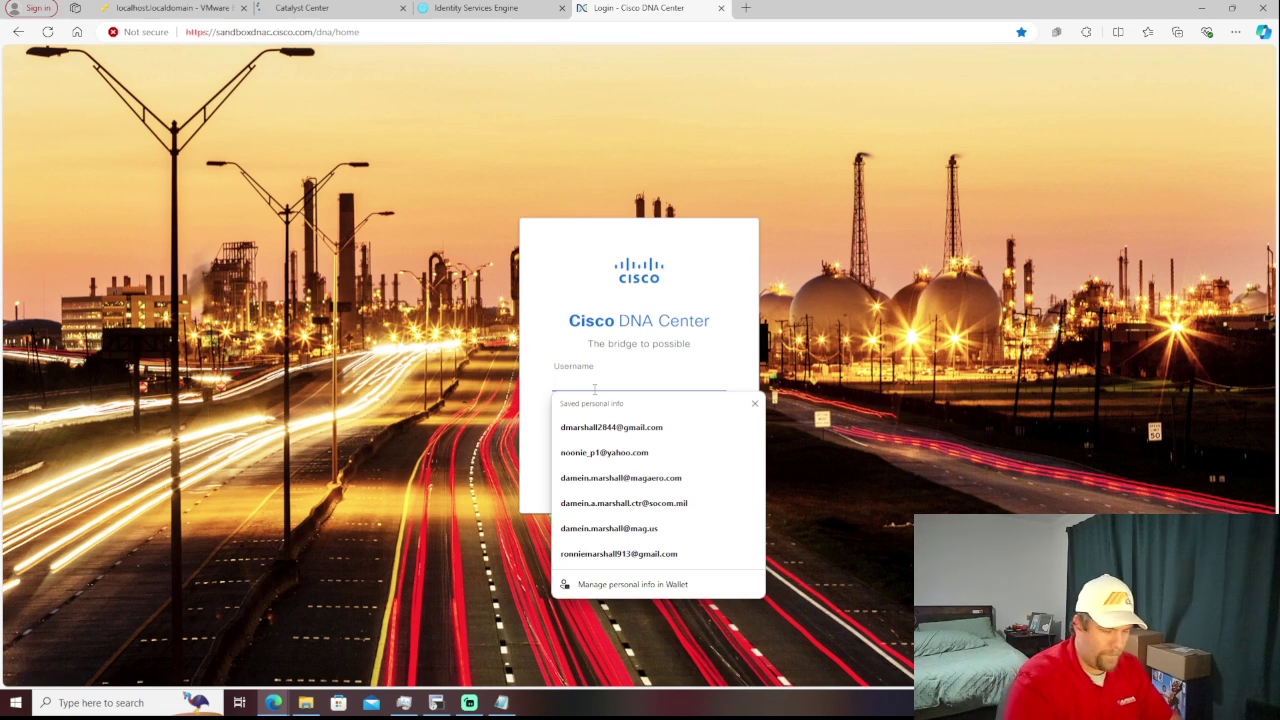
text(devnetuser)
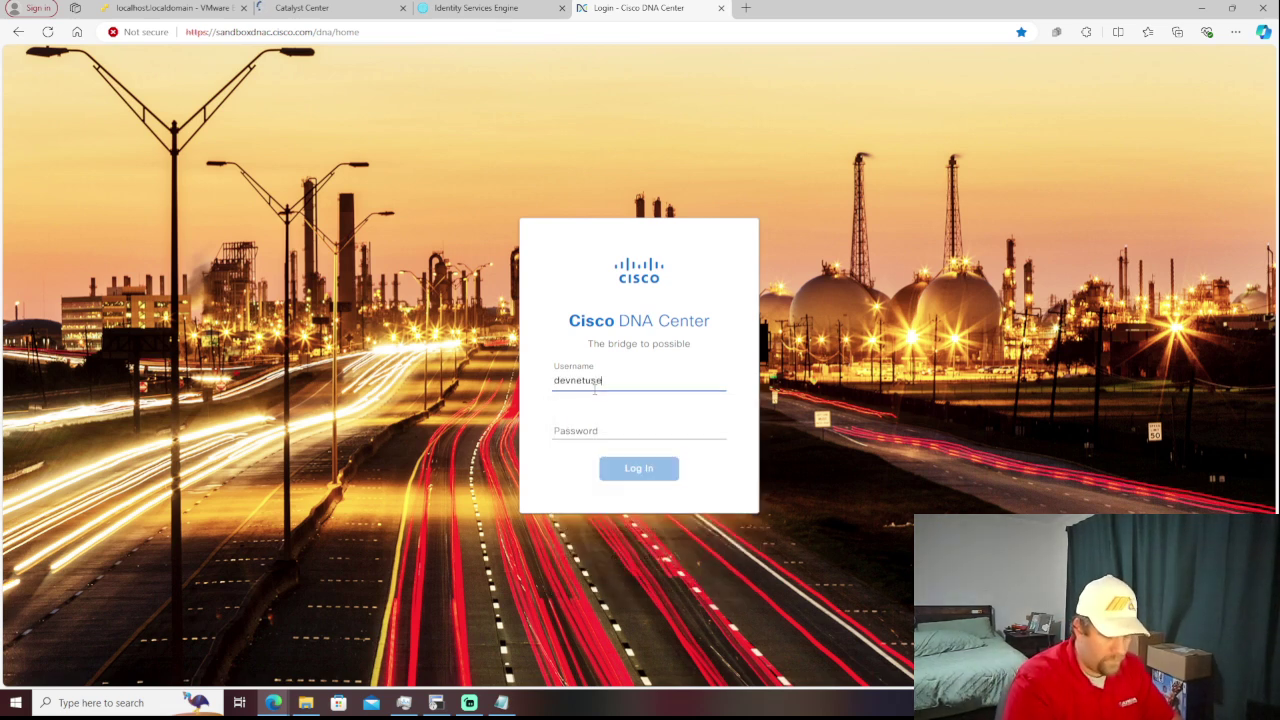
key(Tab)
text(C)
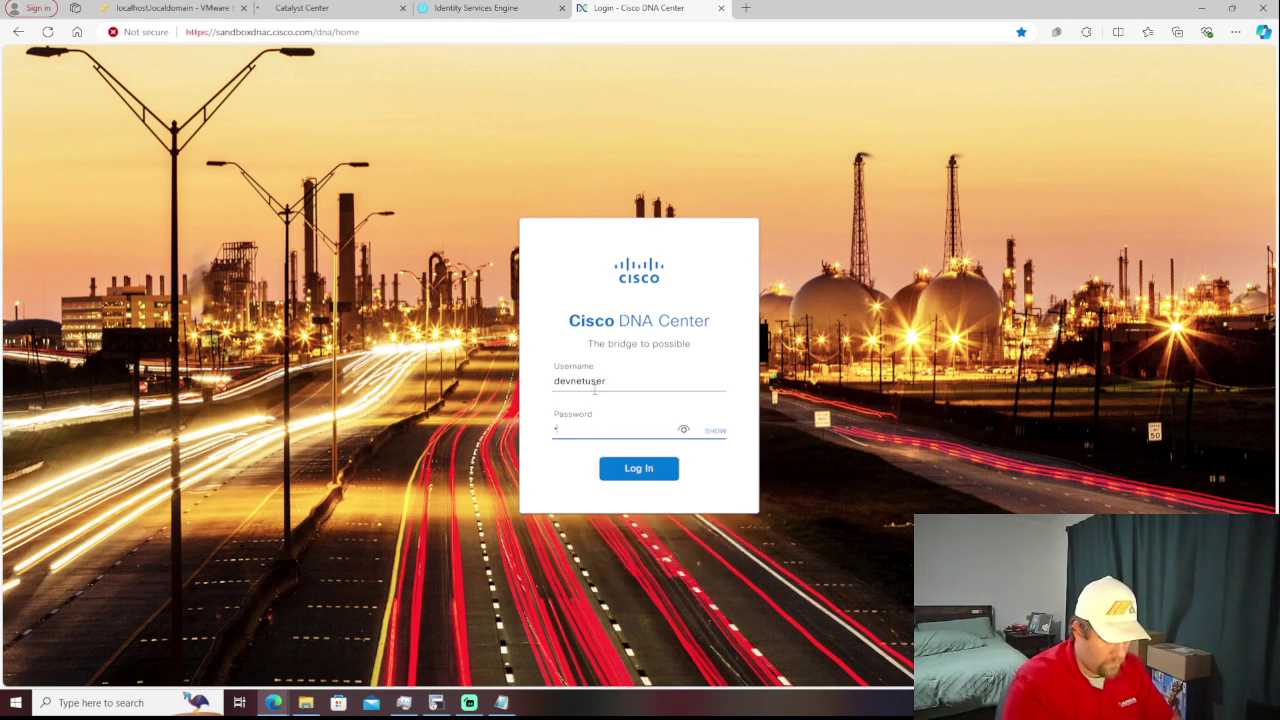
text(isco123!)
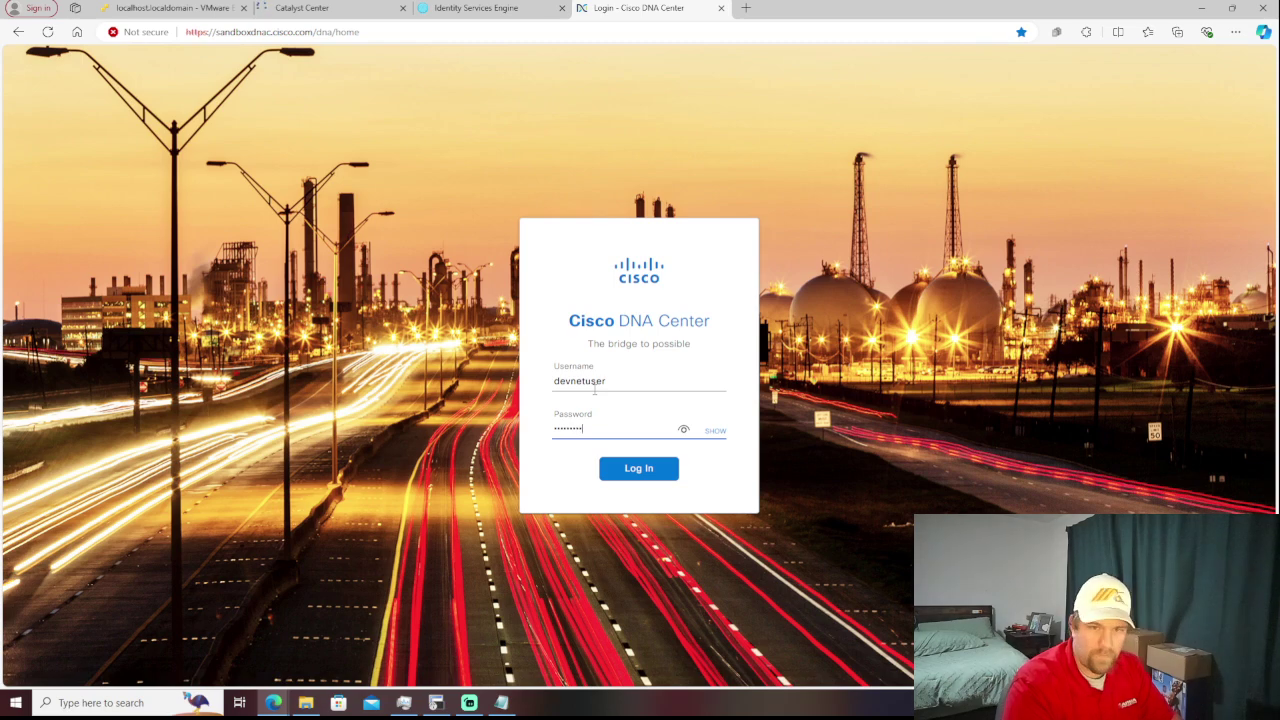
key(Return)
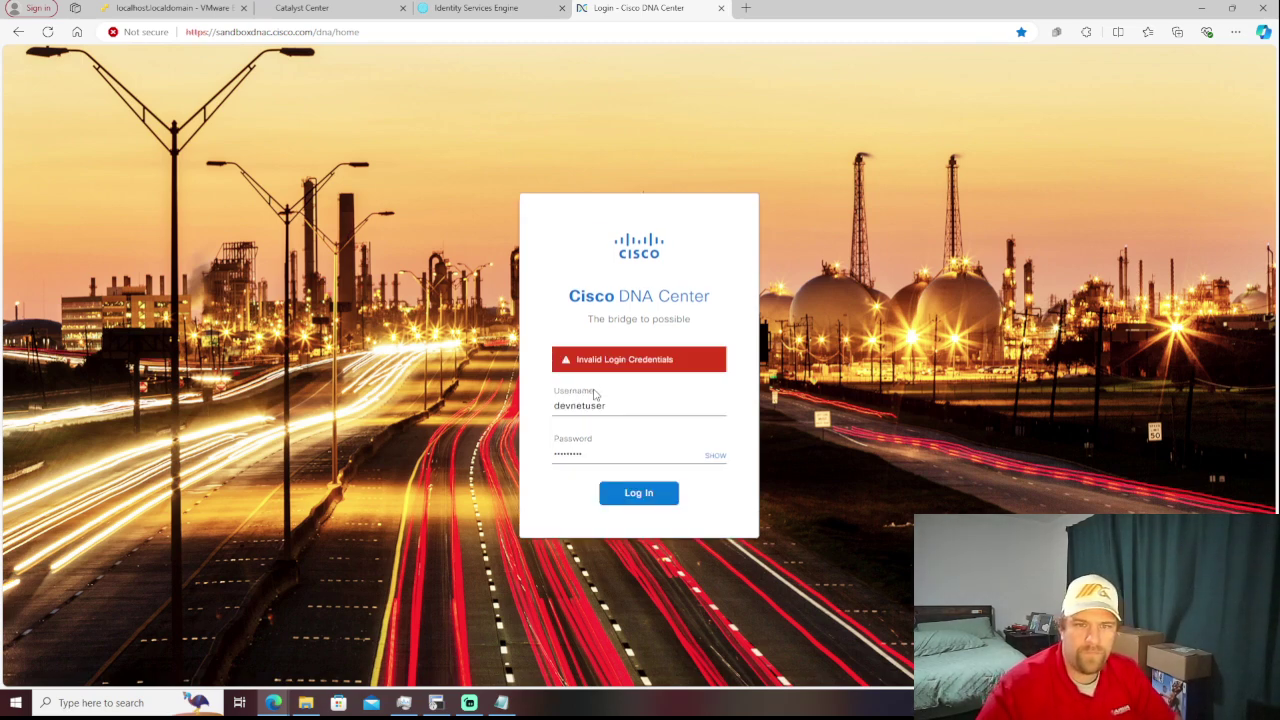
- Show the password in plain text and retry the sign-in, which is rejected as invalid credentials
mouse_move(509, 700)
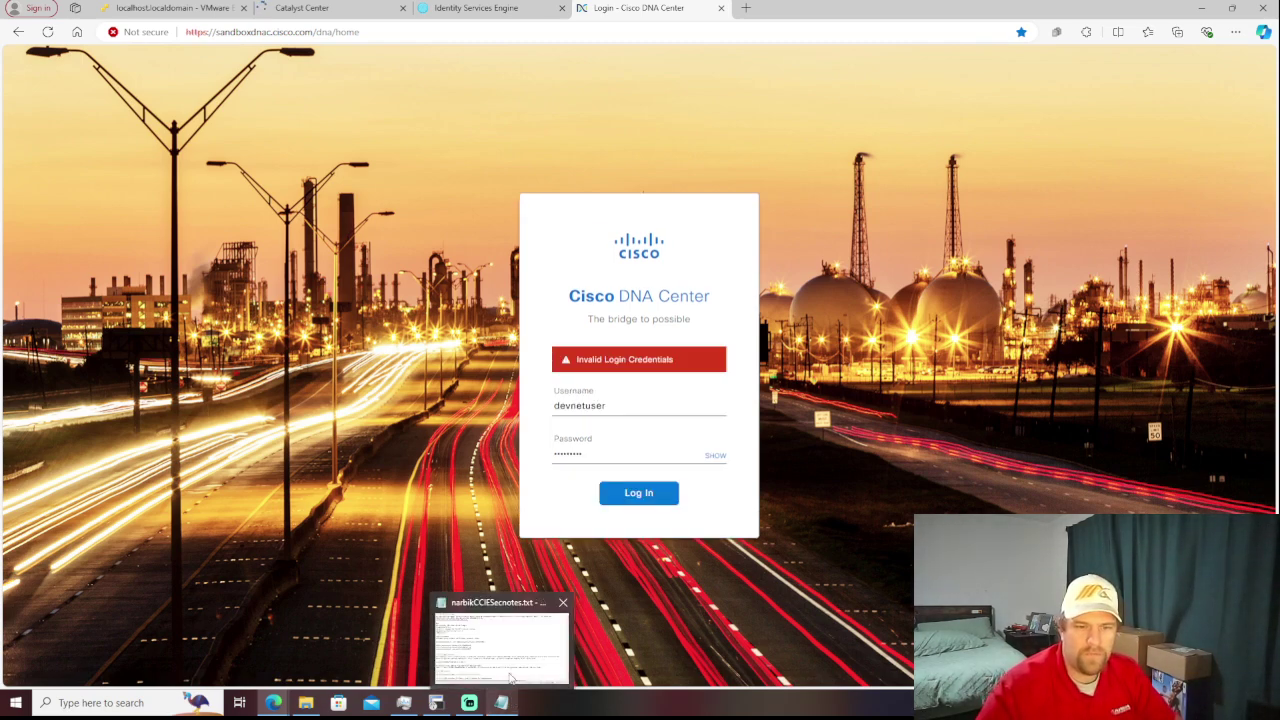
mouse_move(509, 672)
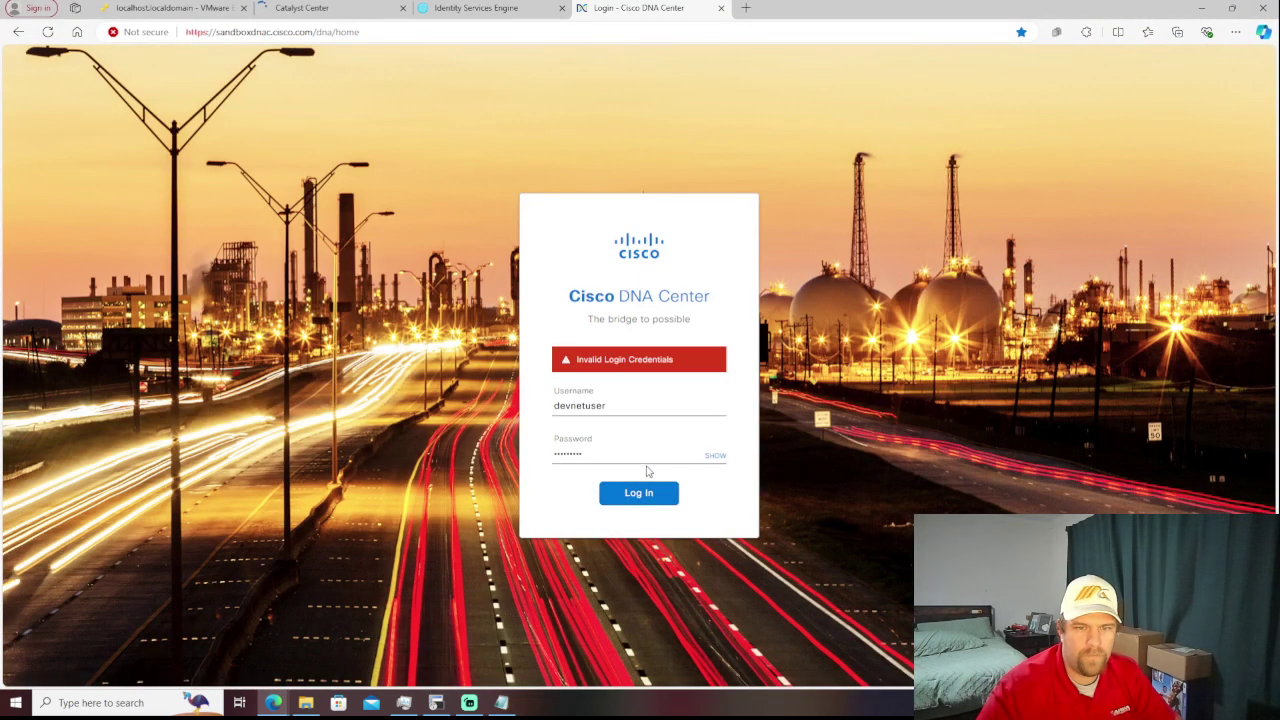
click(714, 458)
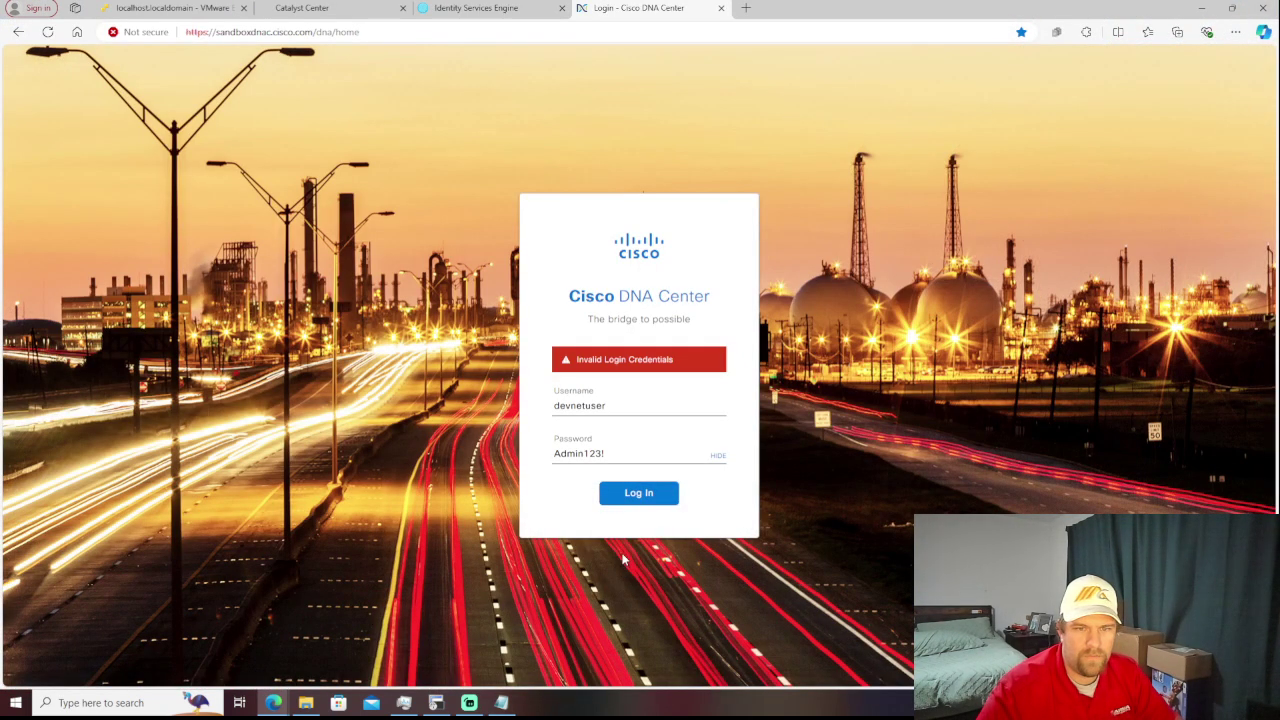
click(630, 507)
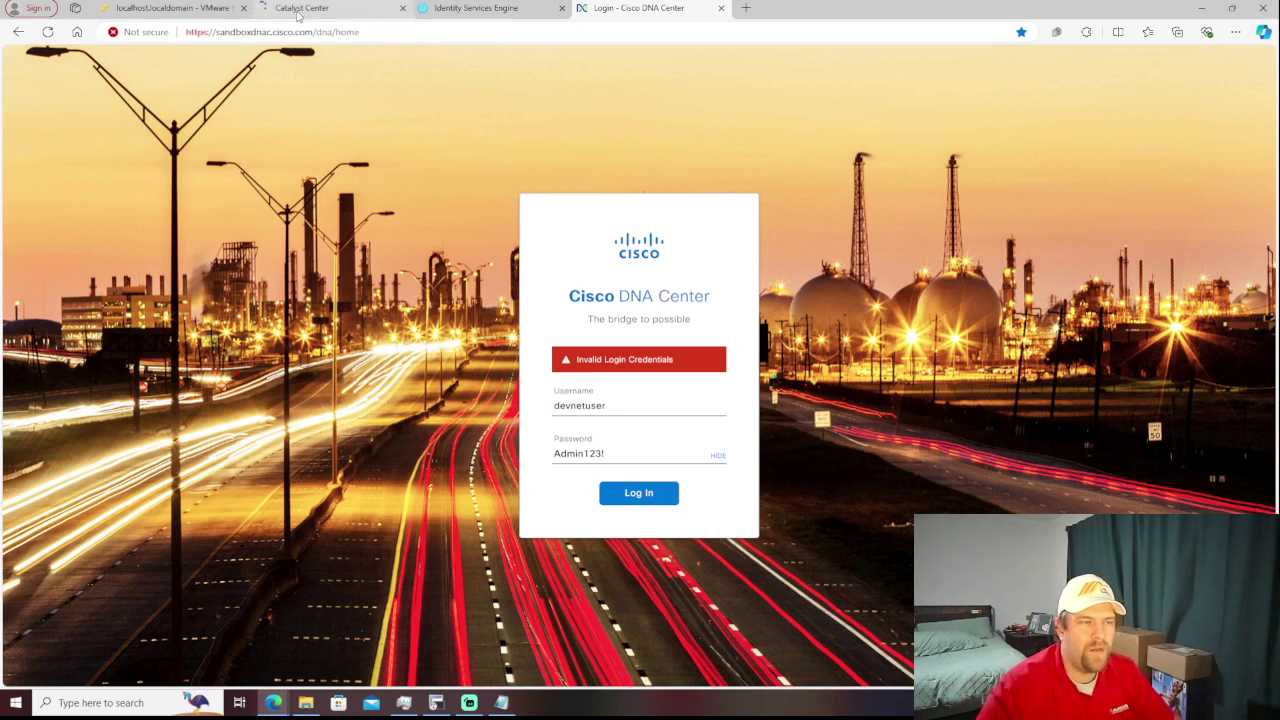
mouse_move(297, 14)
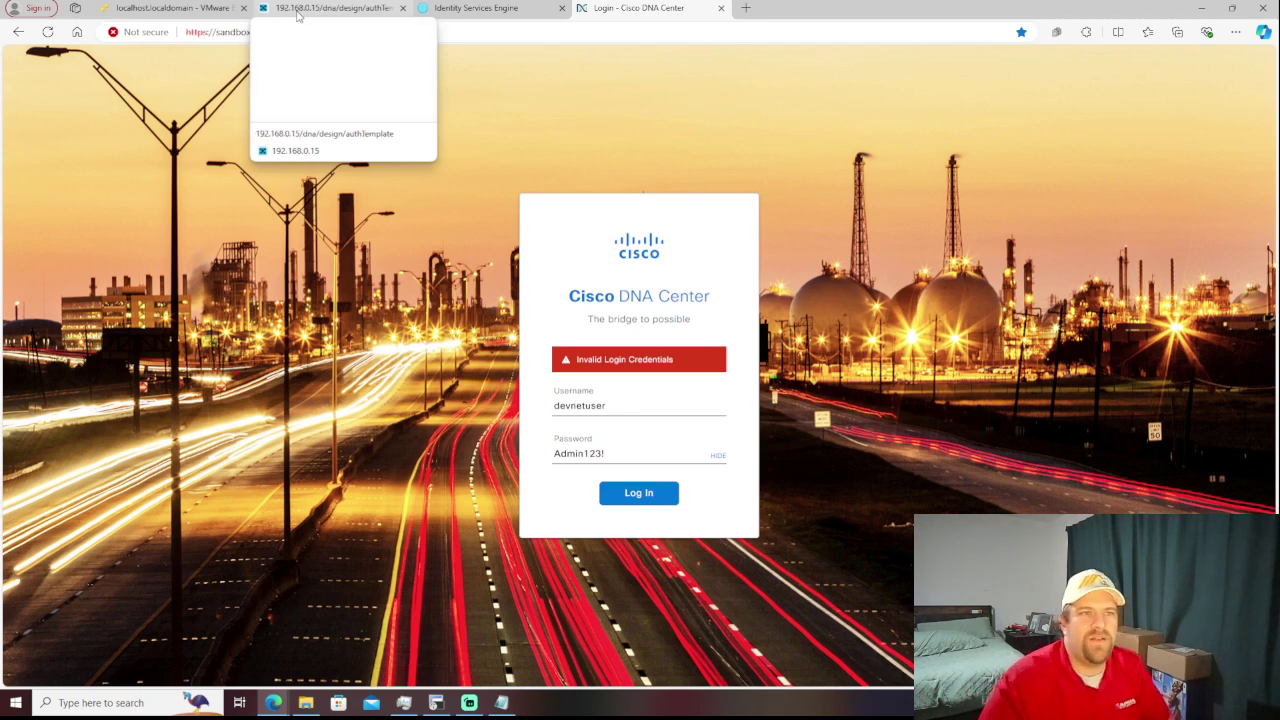
- Review the DNAC virtual machine summary in ESXi, then return to Catalyst Center's Authentication Template page
click(200, 14)
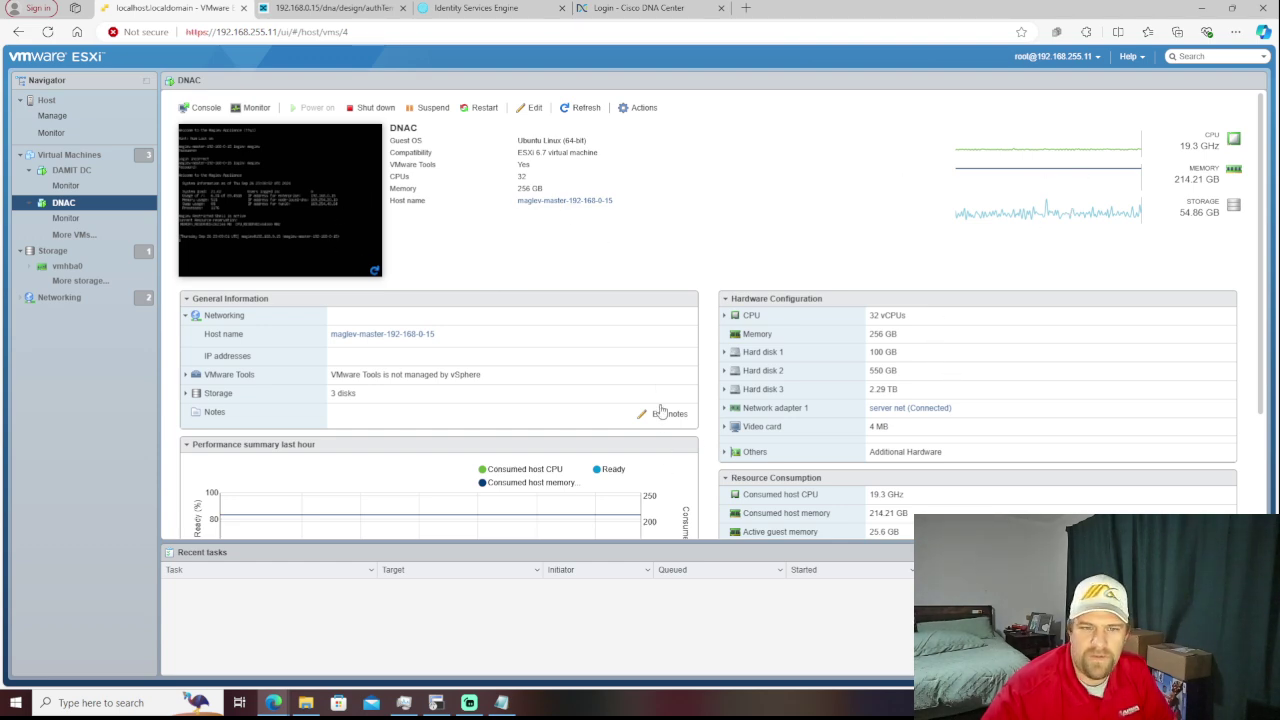
scroll(657, 386, down, 3)
scroll(657, 386, up, 3)
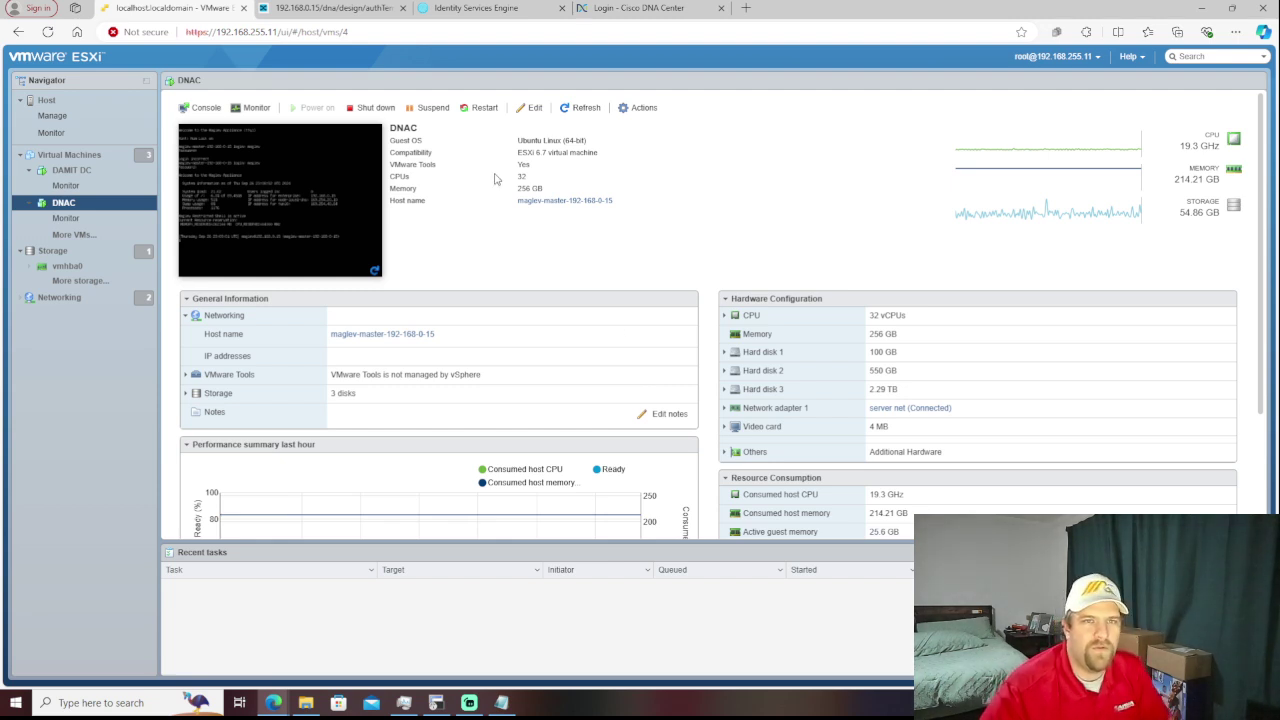
click(340, 8)
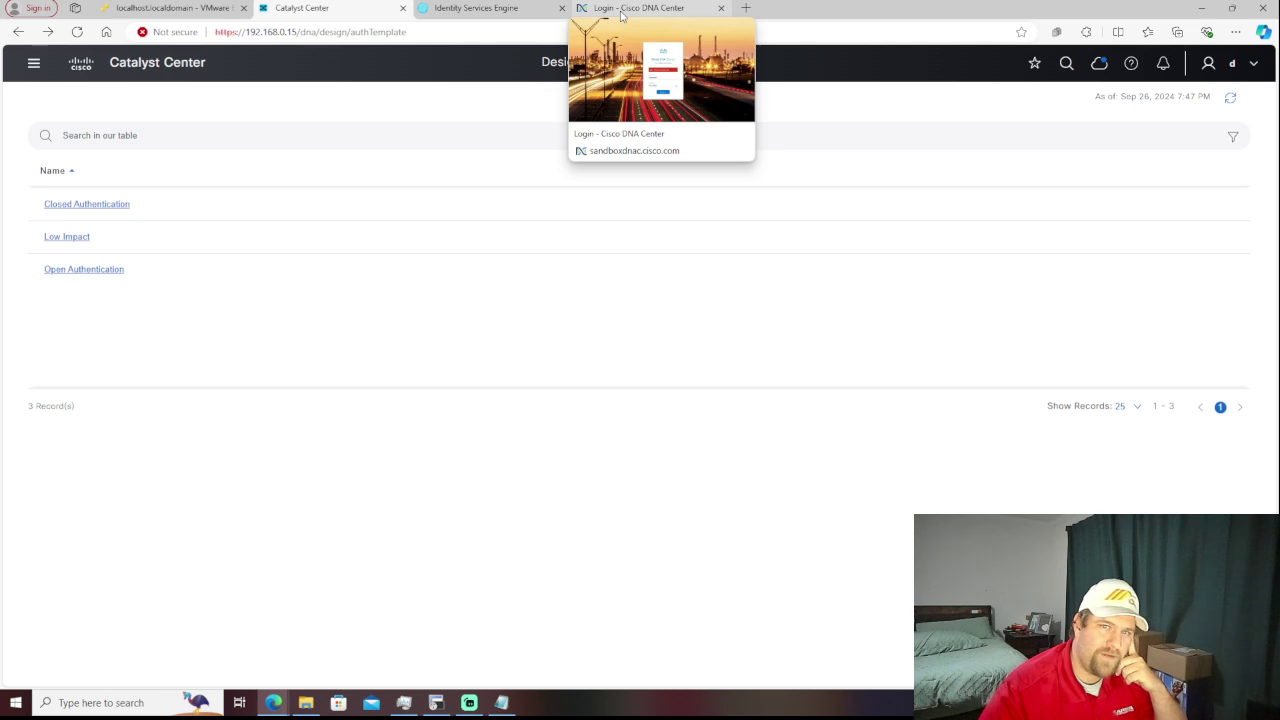
- Copy the sandbox username from the notes file and paste it over the login form's username
click(621, 14)
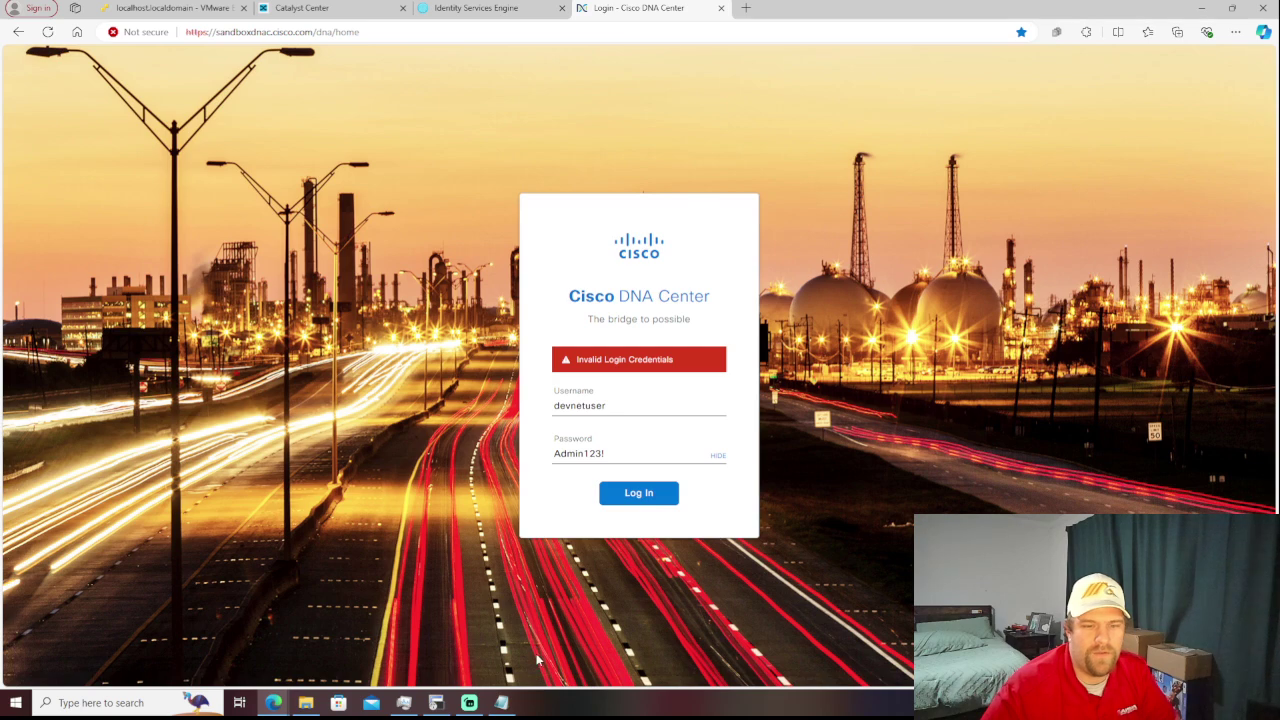
mouse_move(512, 704)
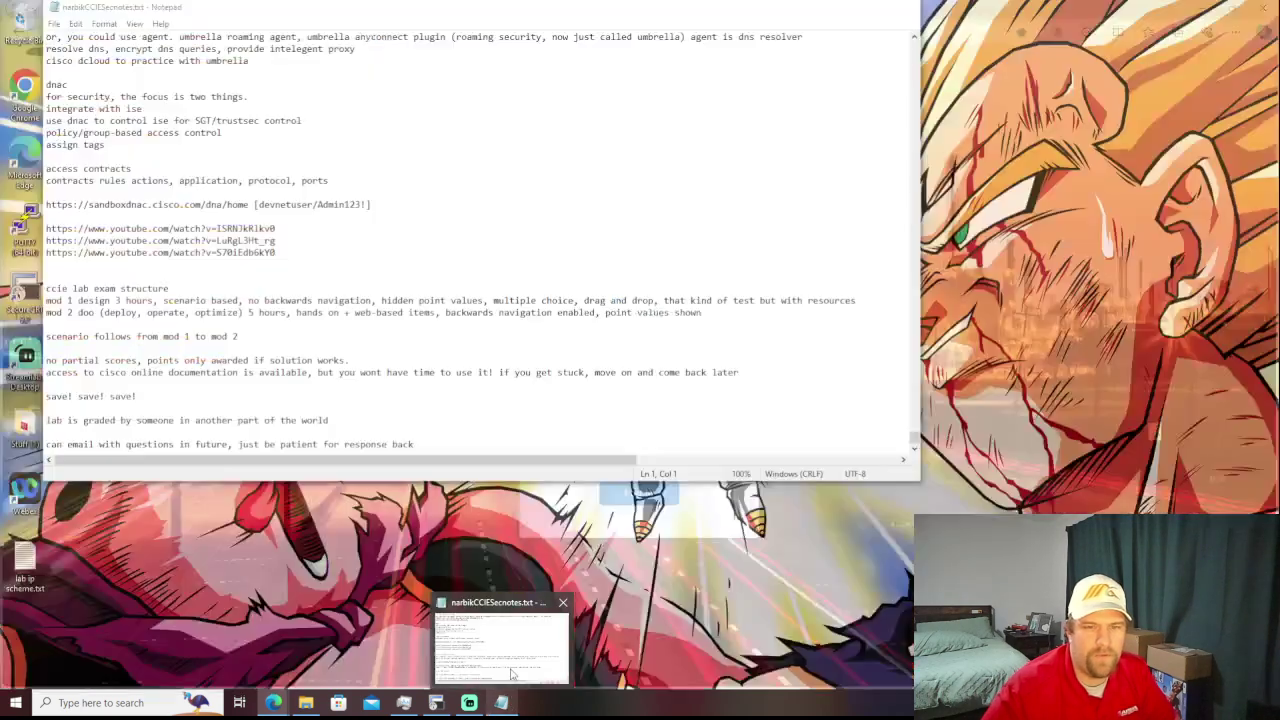
click(500, 645)
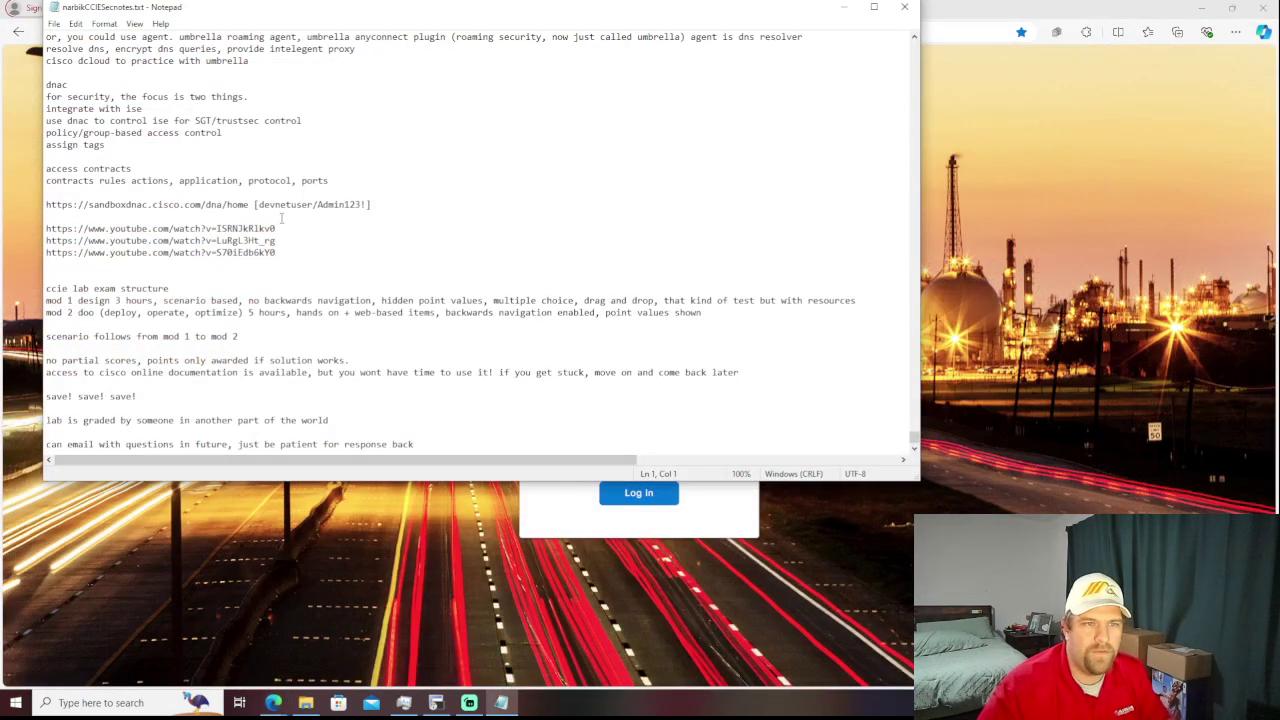
drag(258, 204, 314, 205)
key(ctrl+c)
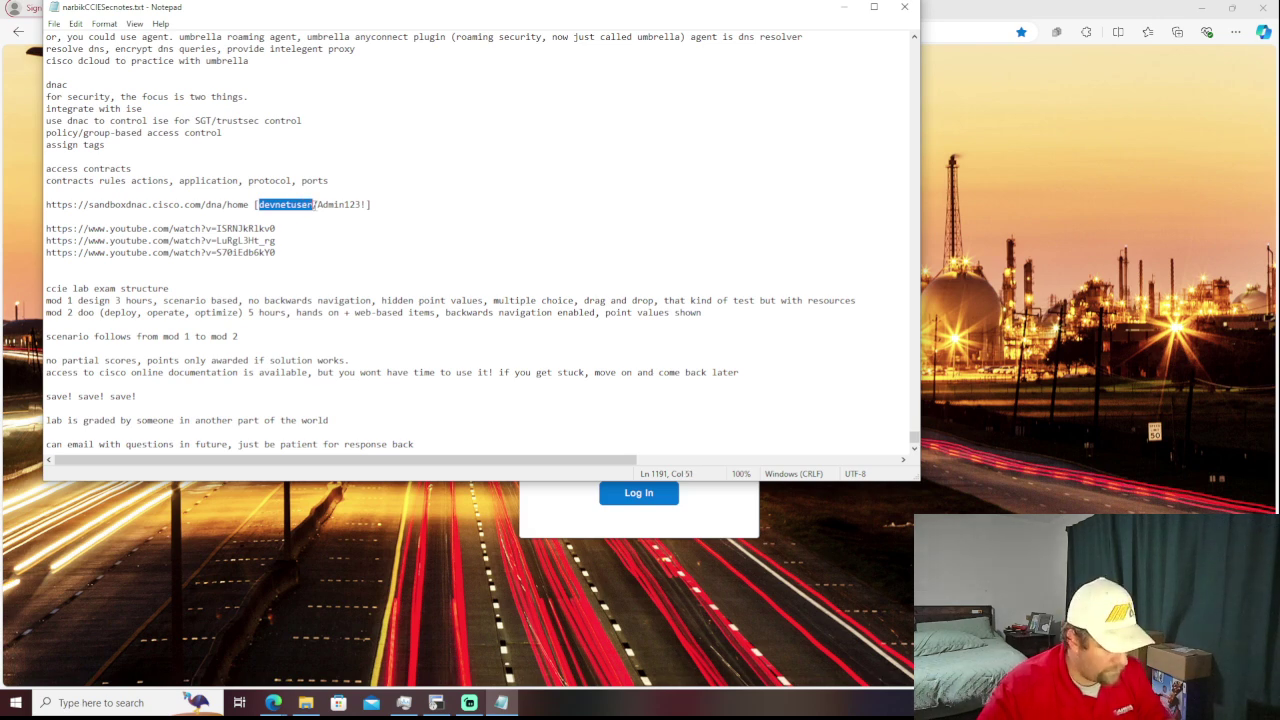
click(630, 637)
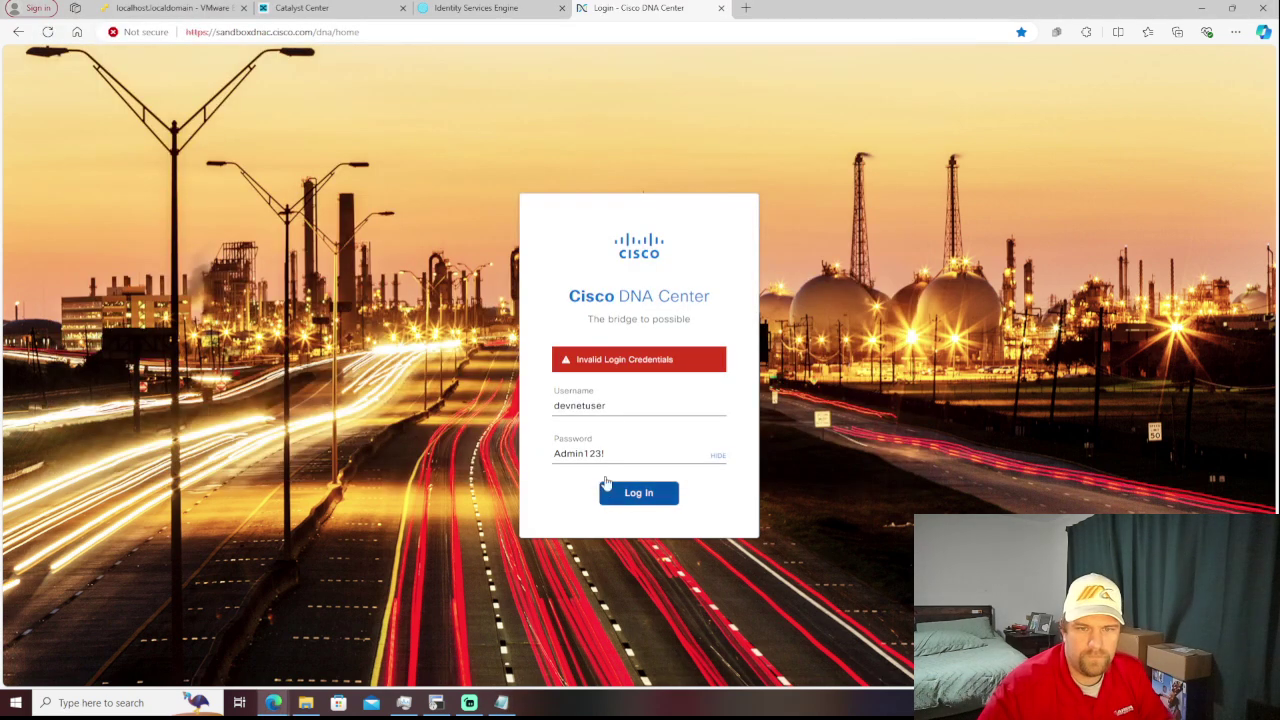
double_click(618, 408)
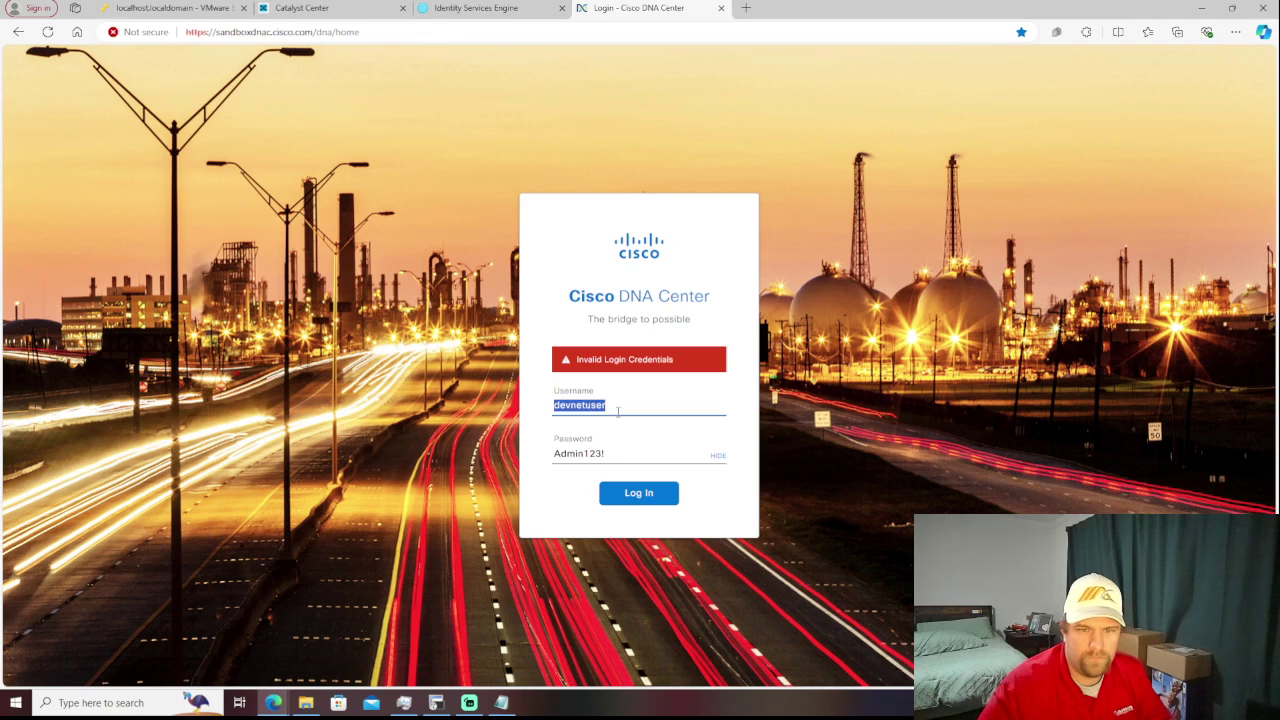
key(ctrl+v)
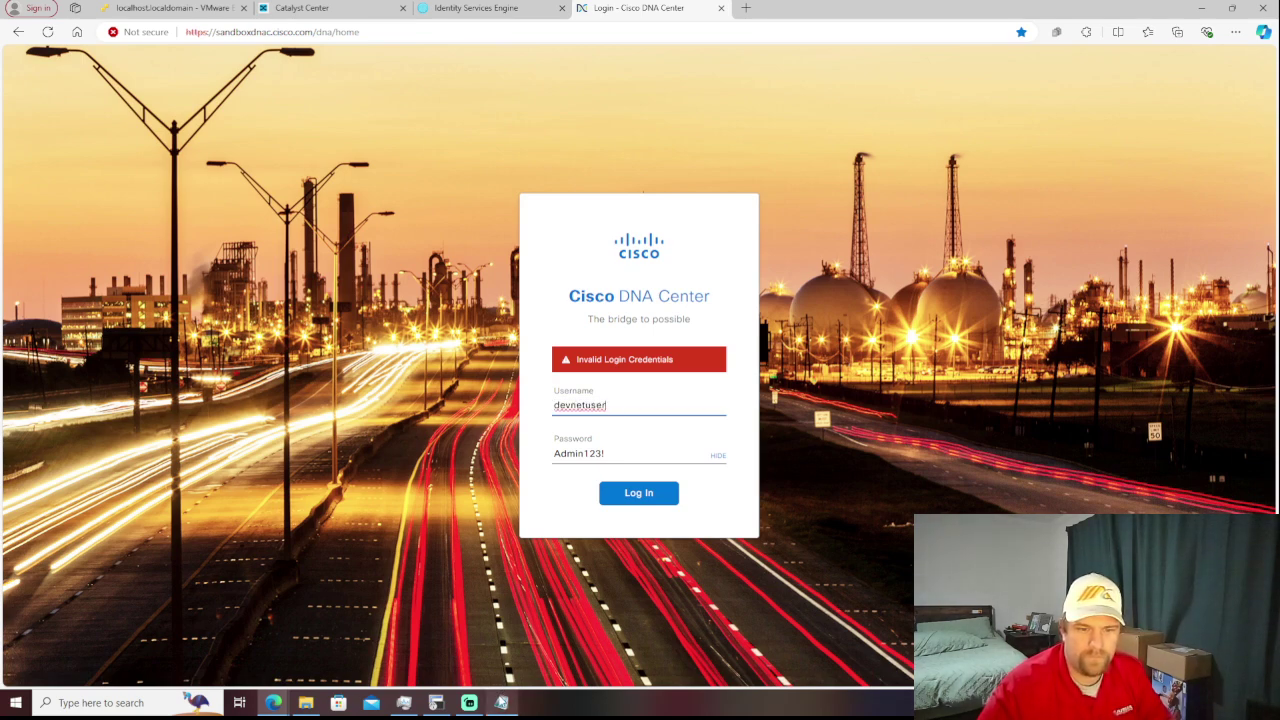
- Copy the sandbox password from the notes, retry the failed sign-in, and close the sandbox login tab
mouse_move(503, 702)
click(503, 676)
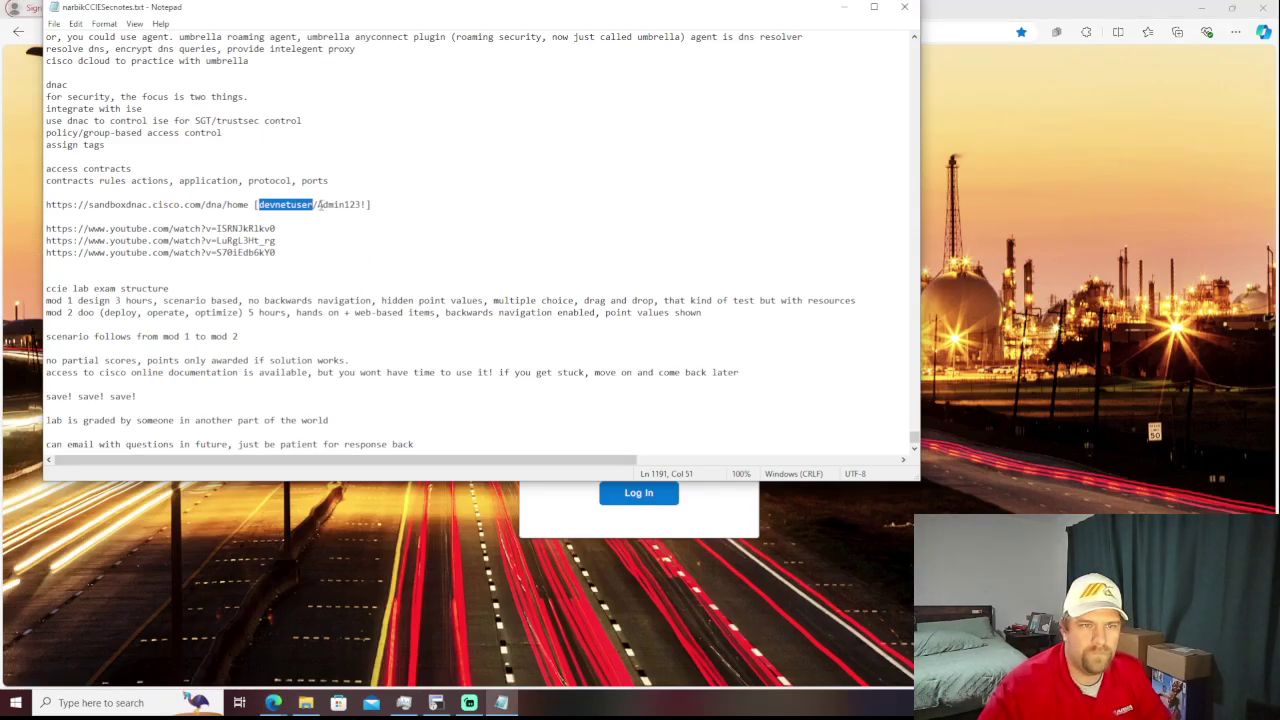
drag(319, 204, 367, 204)
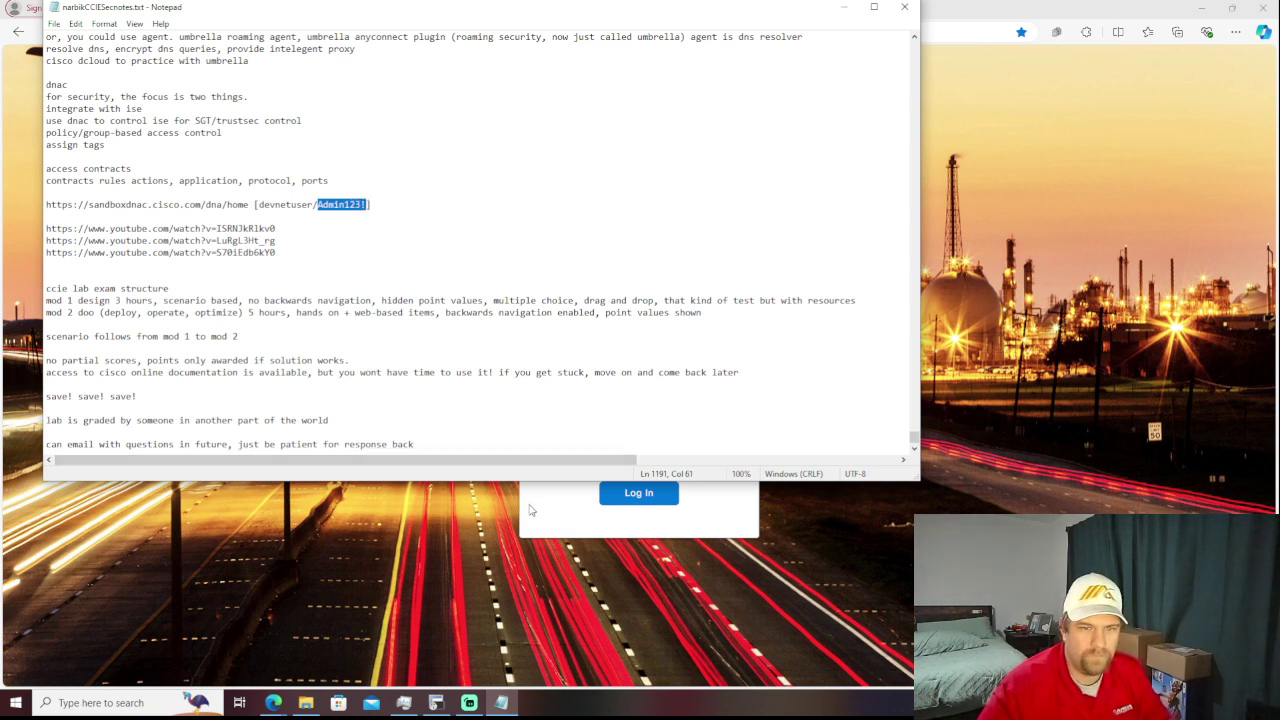
click(532, 507)
click(612, 451)
key(BackSpace)
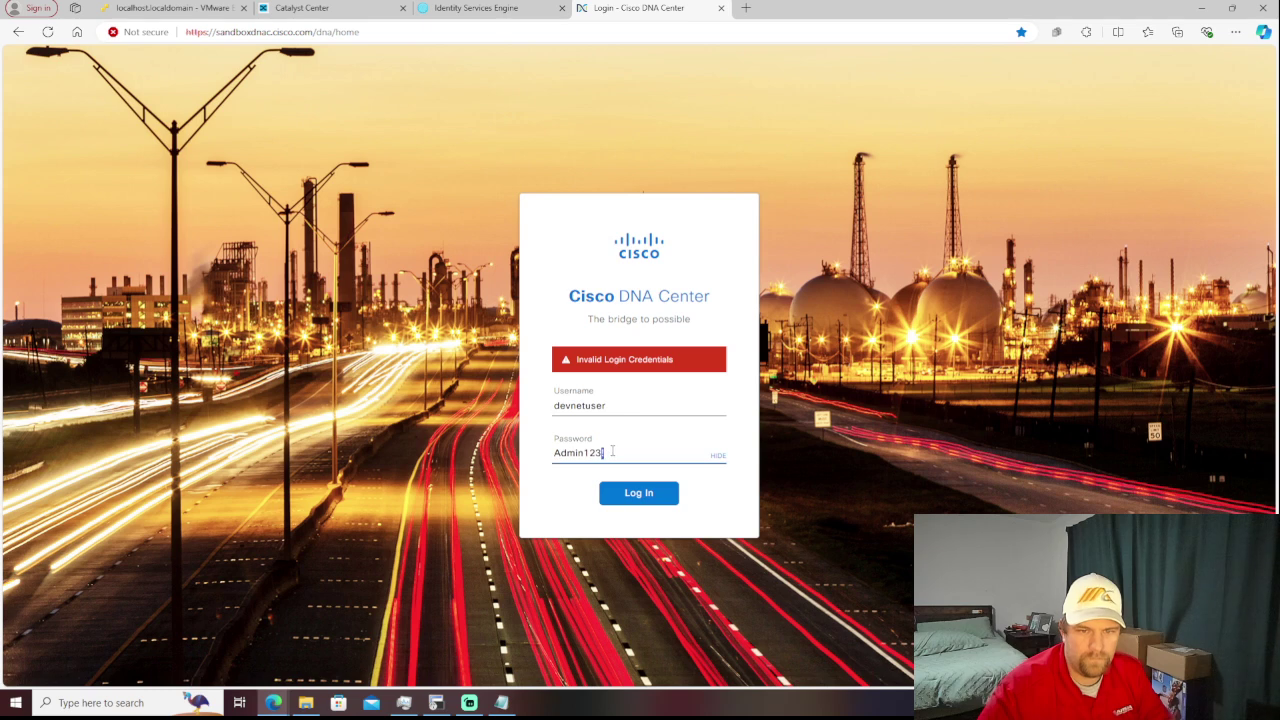
double_click(612, 451)
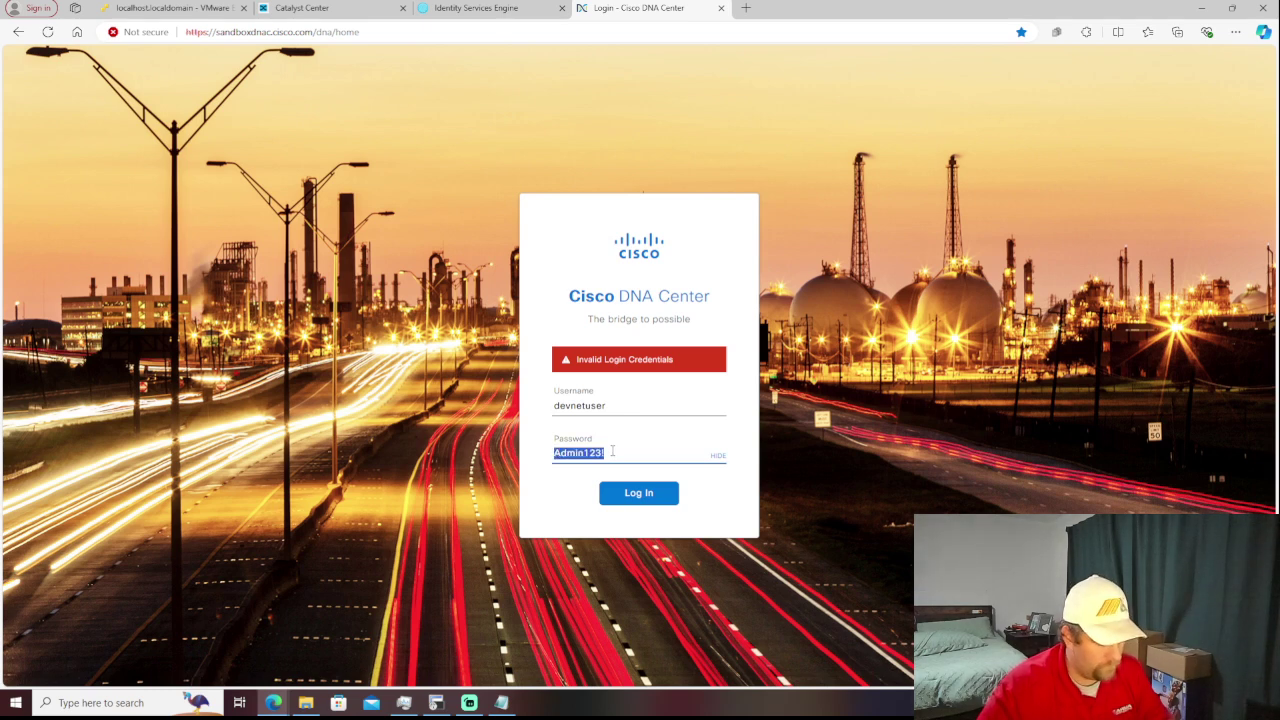
click(612, 451)
click(632, 490)
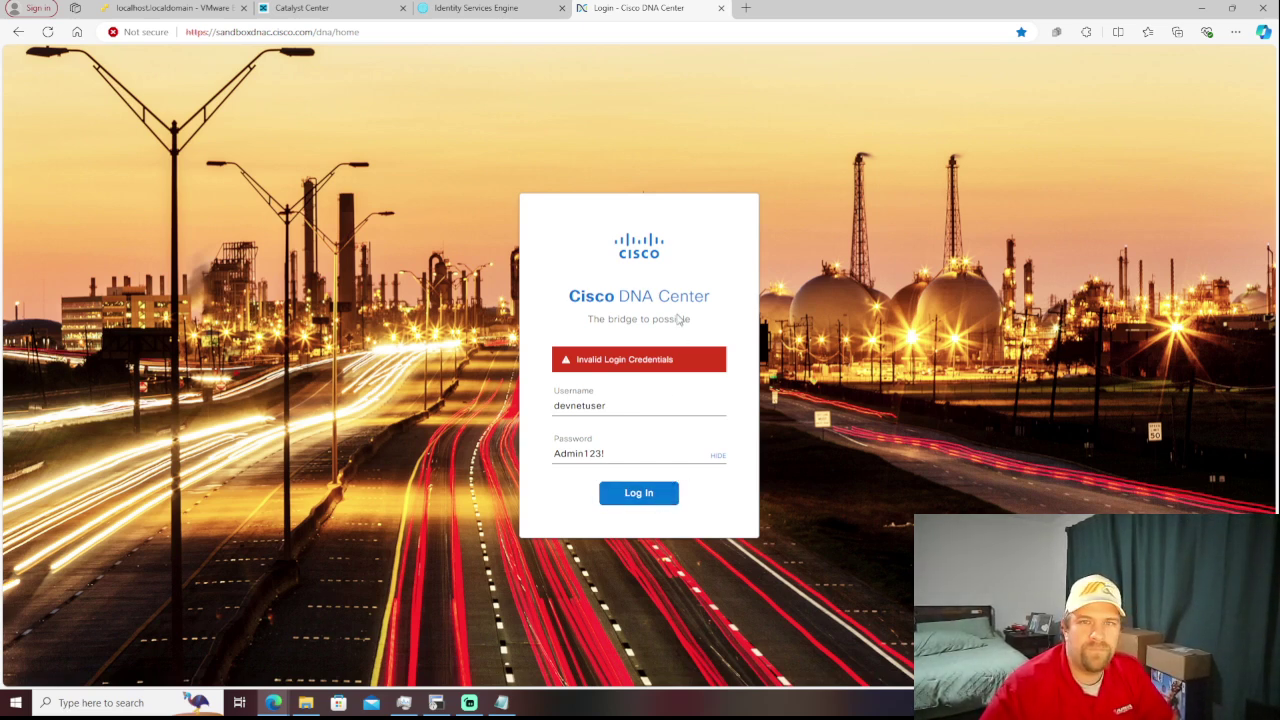
click(721, 8)
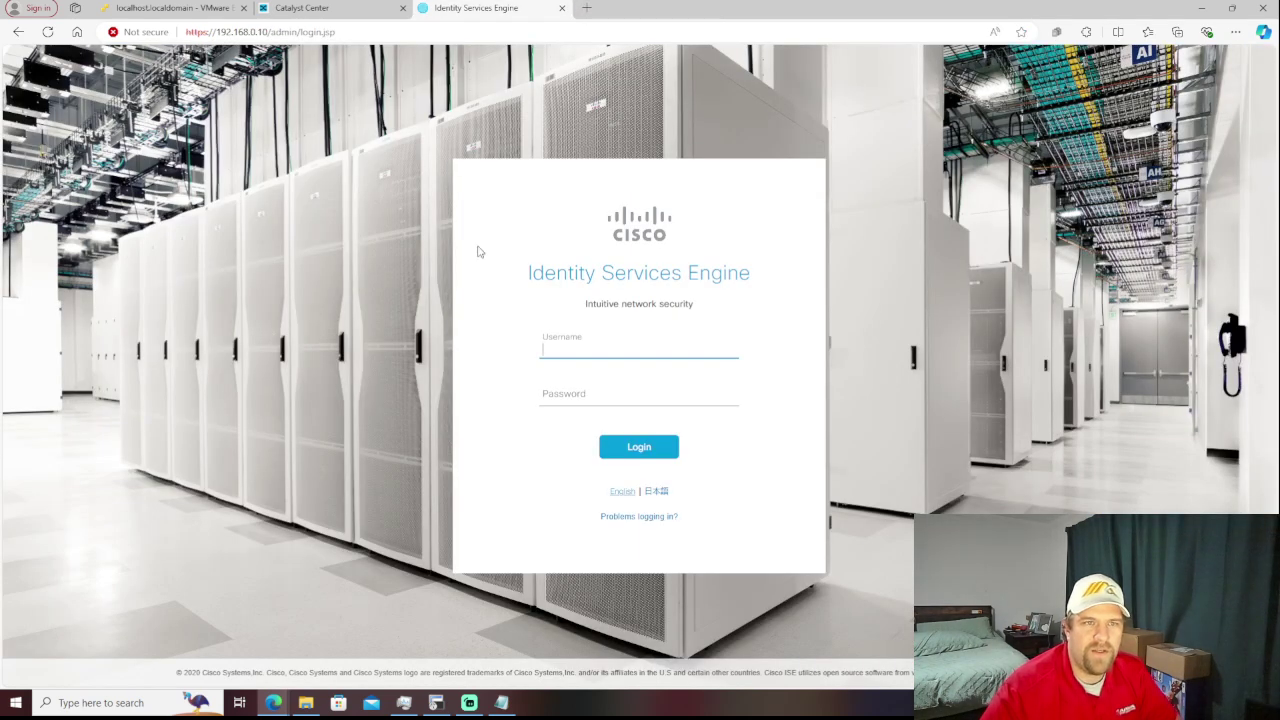
- Return to Catalyst Center and browse the Provision and Policy sections of the main navigation
click(340, 8)
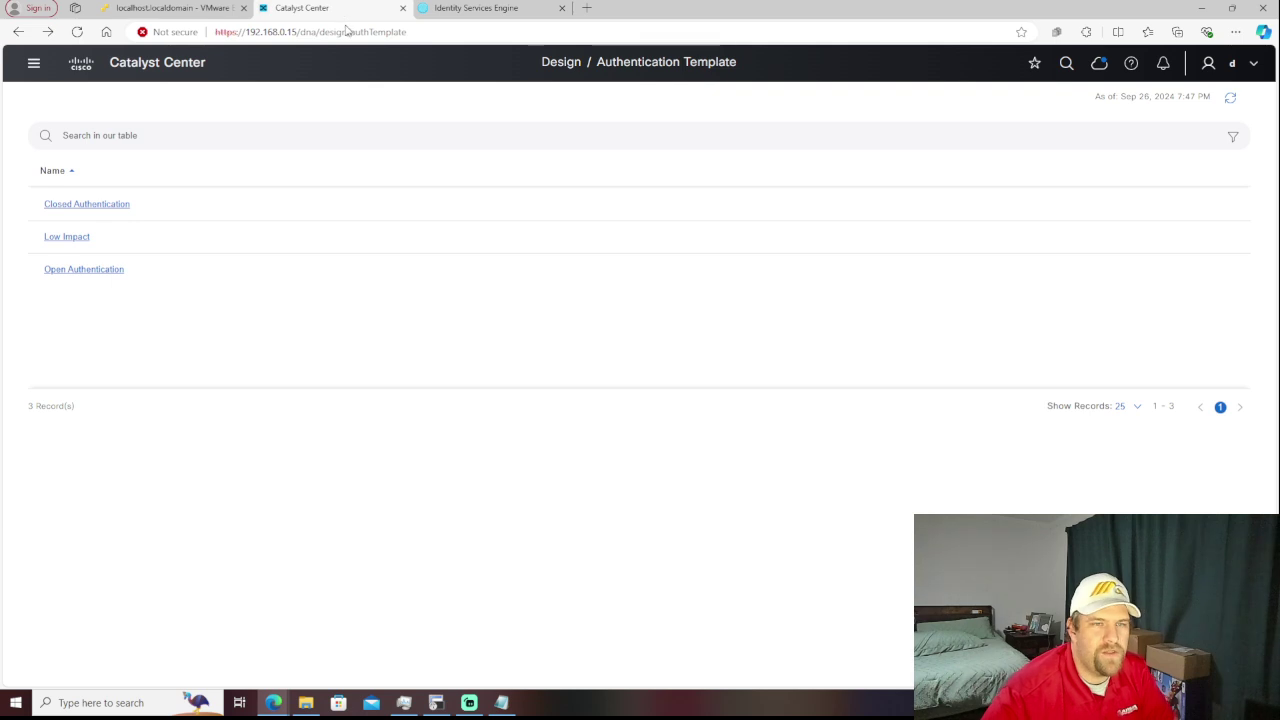
click(33, 66)
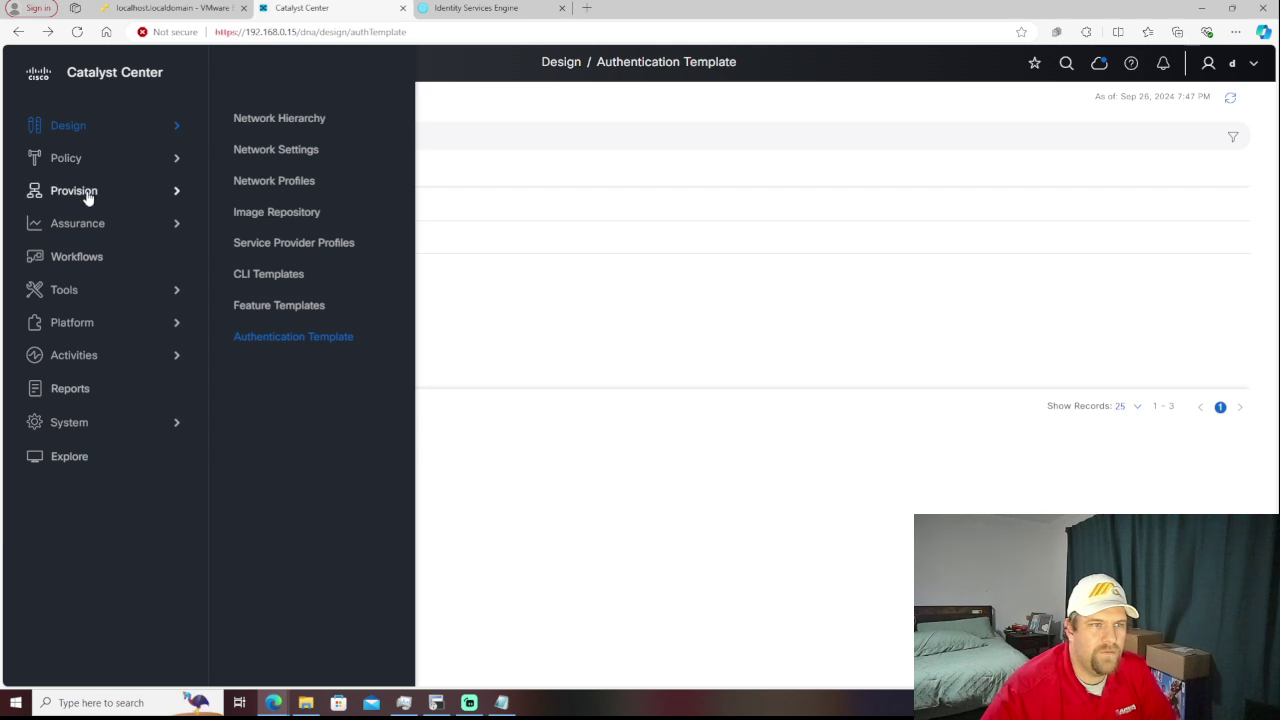
click(87, 195)
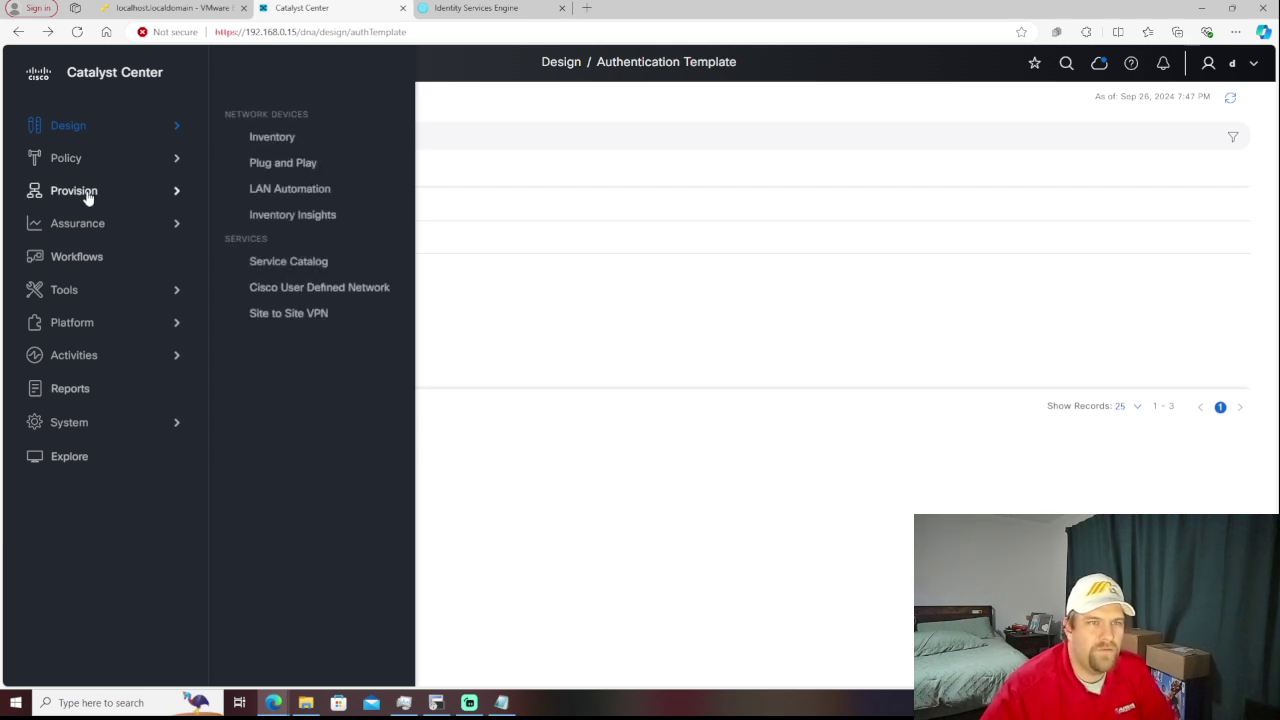
click(86, 170)
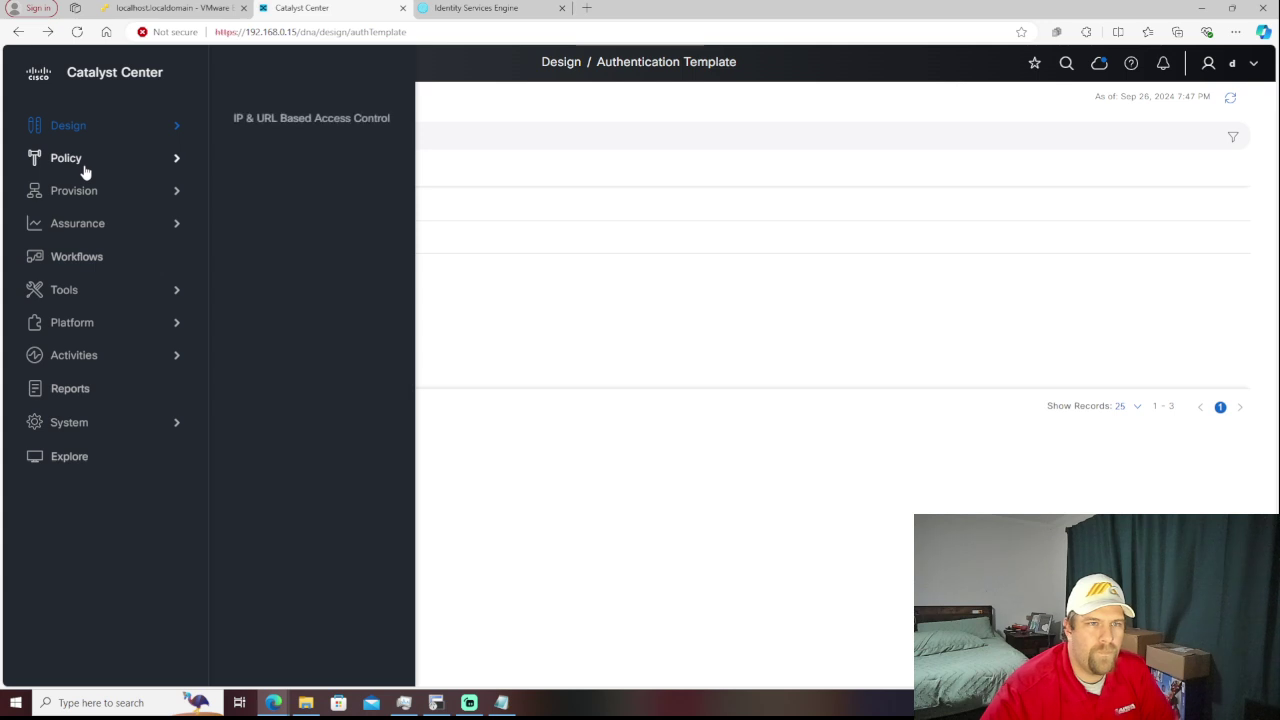
- Start a new IP & URL Based Access Control policy named 'test'
click(289, 122)
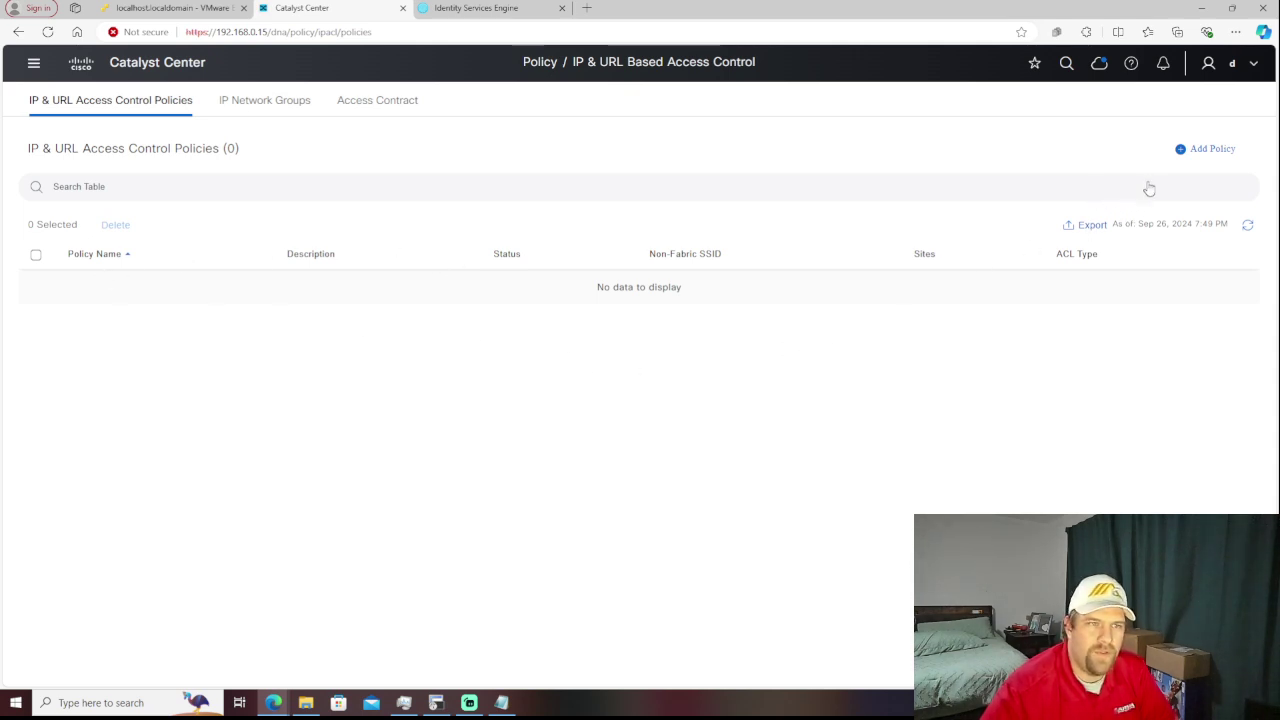
click(1200, 149)
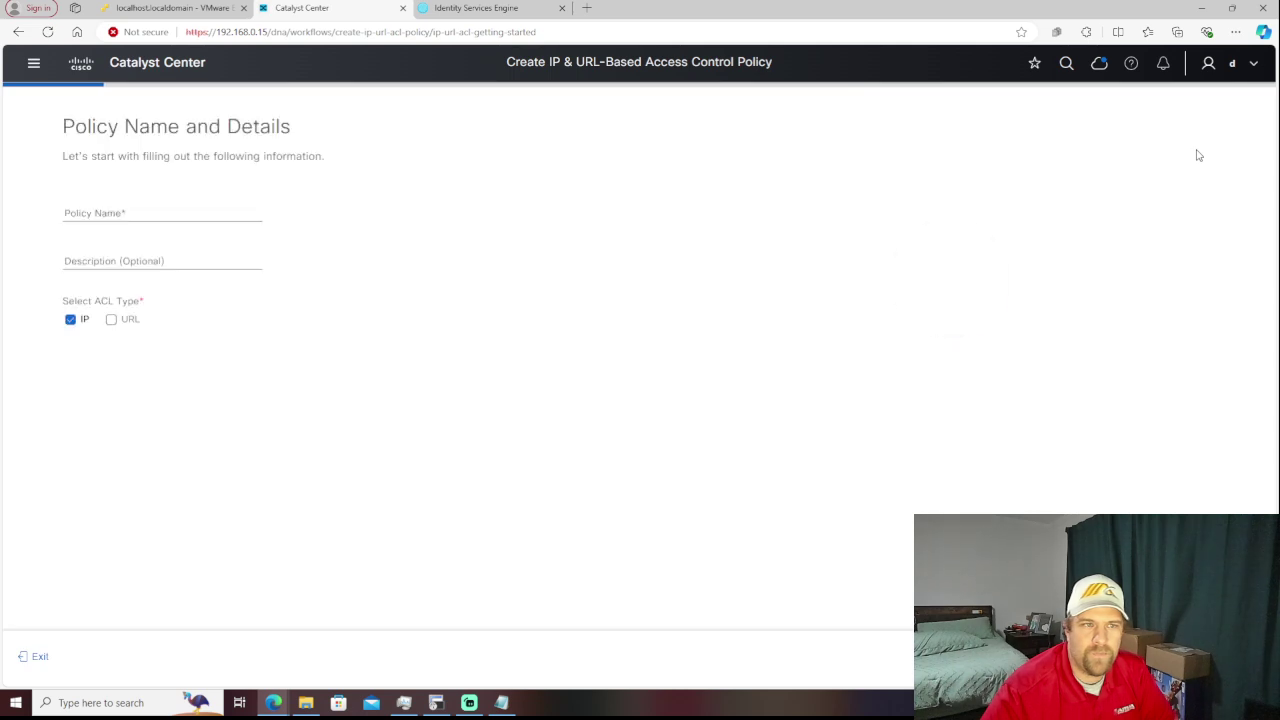
click(177, 210)
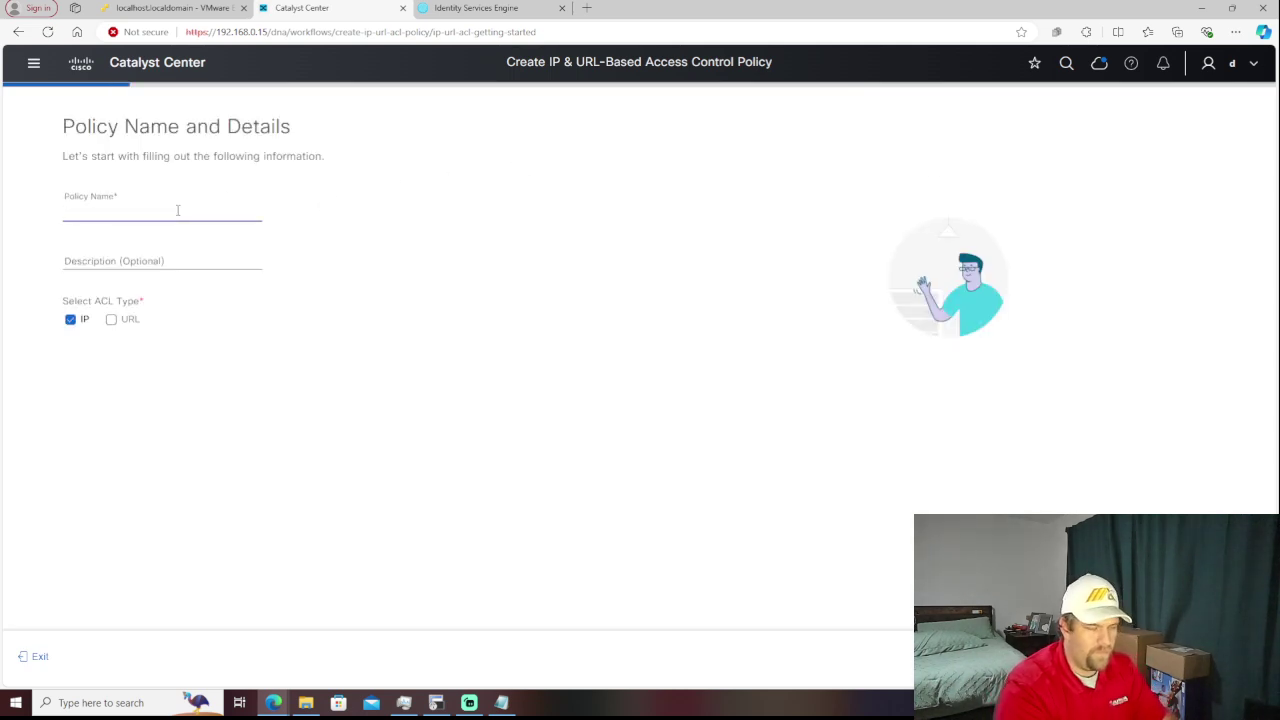
text(test)
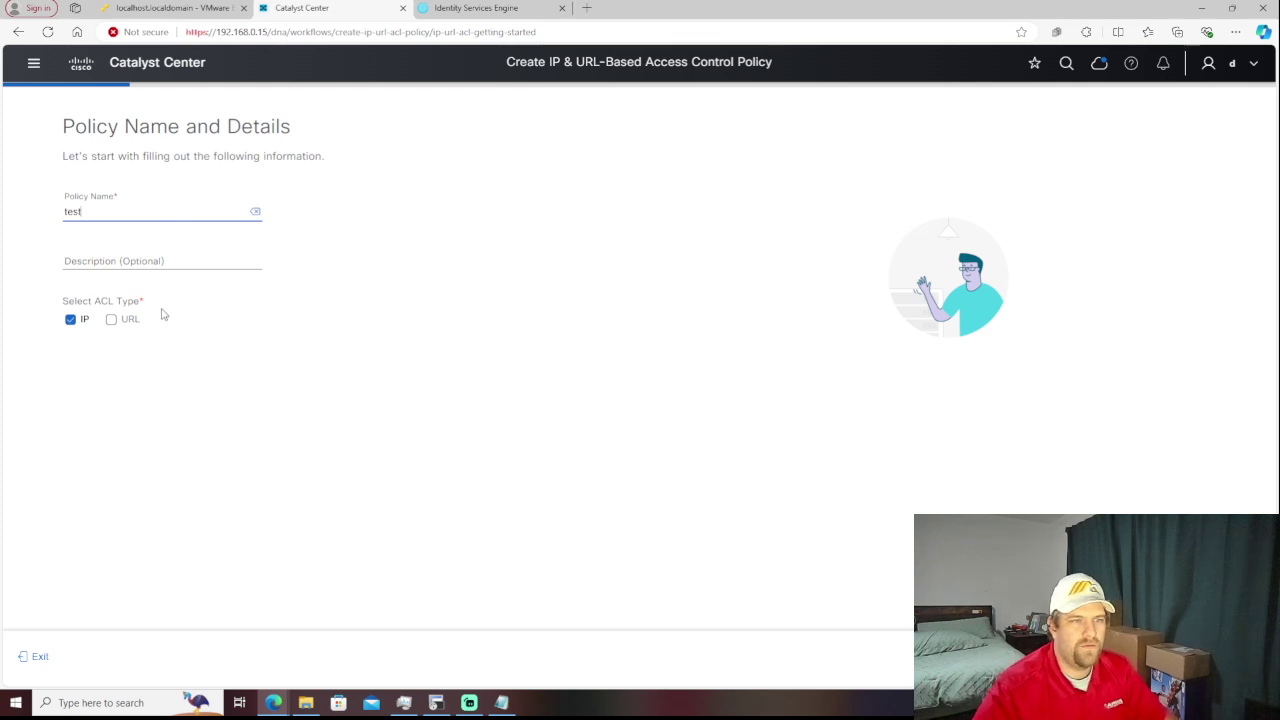
- Apply the draft policy to the Lab Home > House site, then step back to the name page
click(1220, 656)
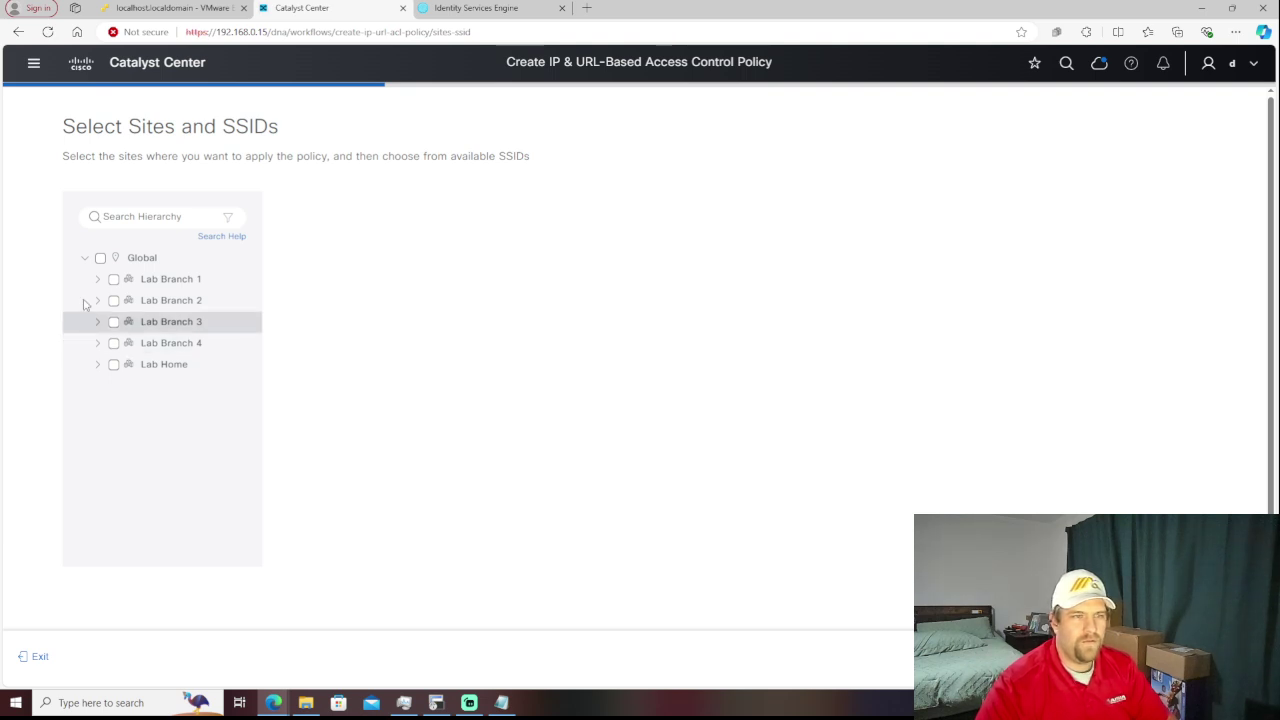
click(98, 366)
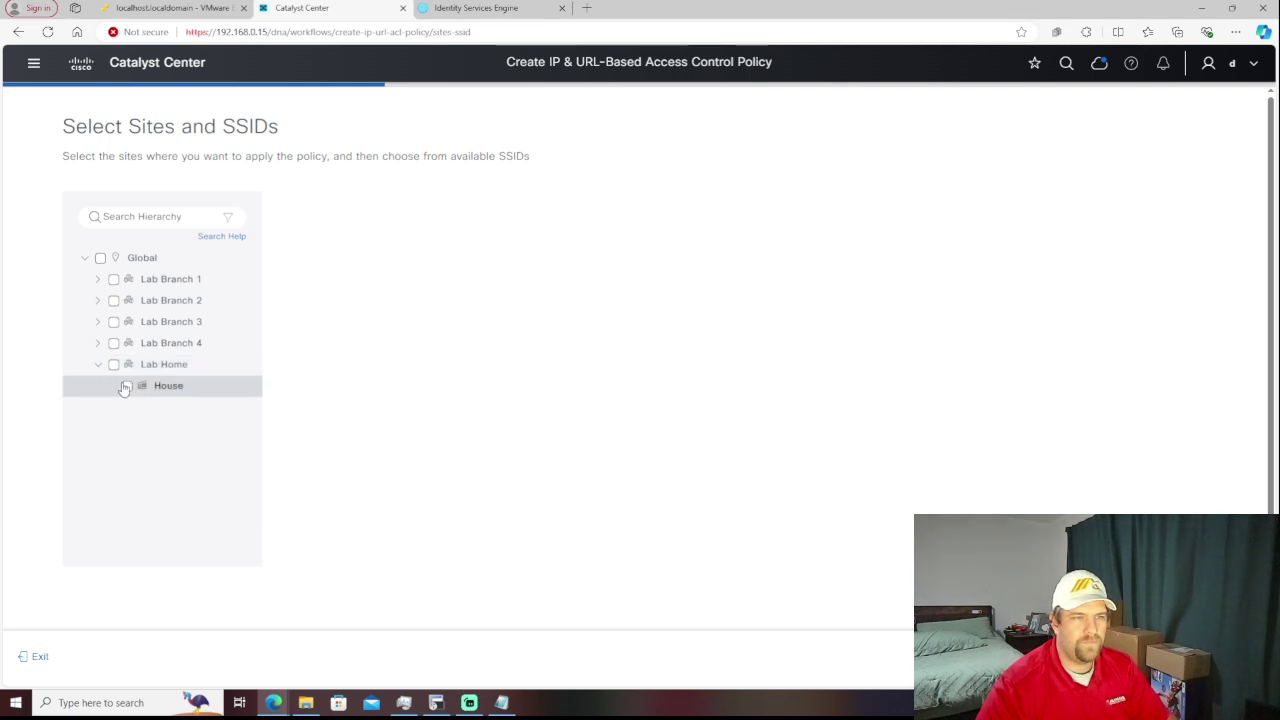
click(126, 386)
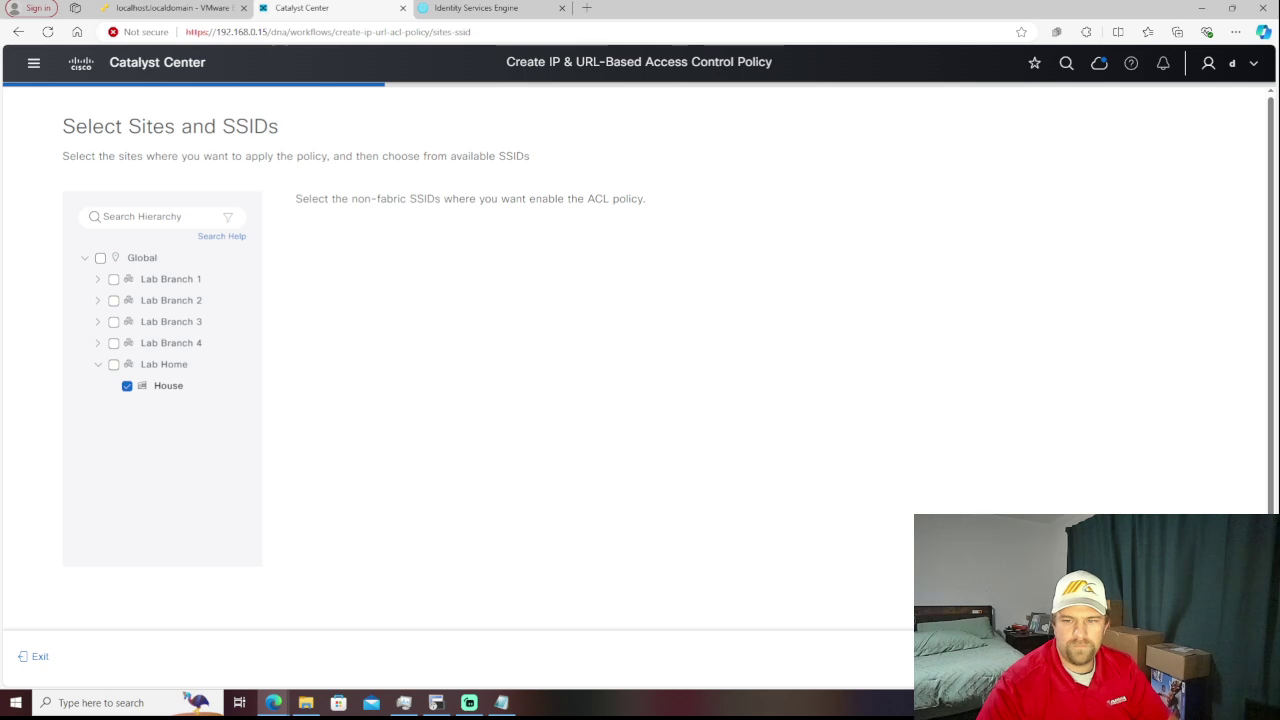
key(alt+Left)
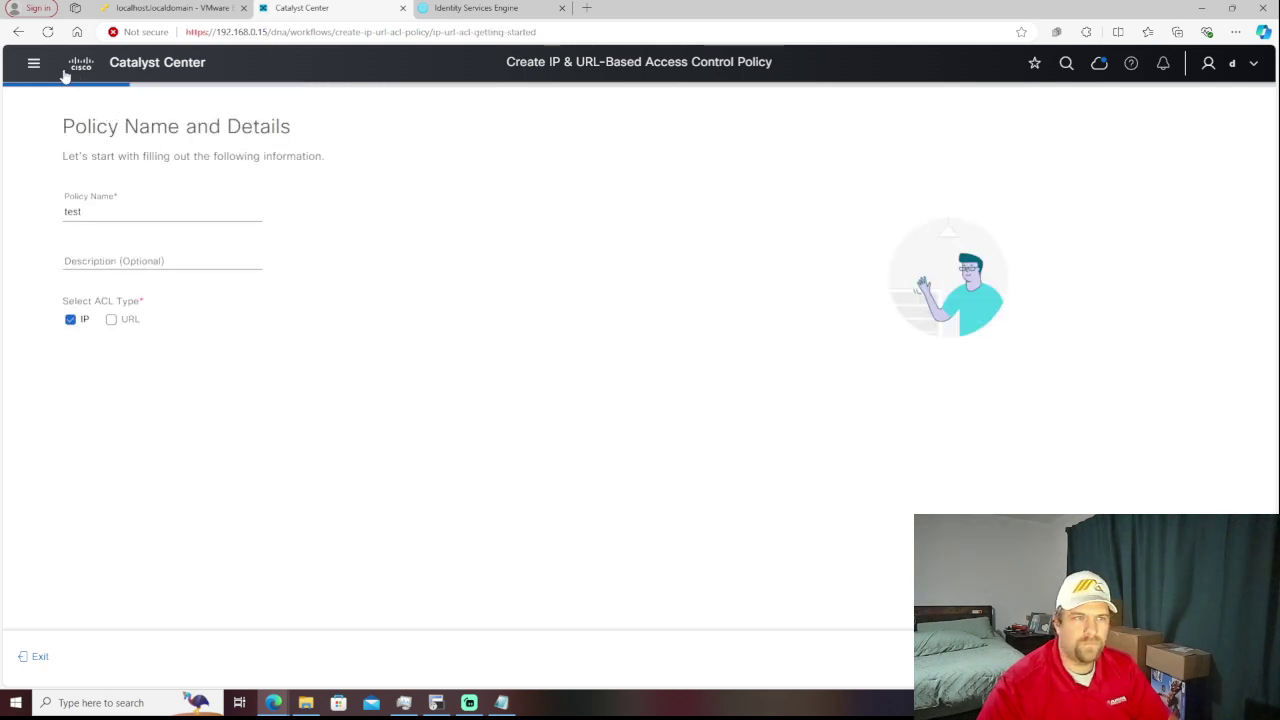
click(30, 64)
click(30, 64)
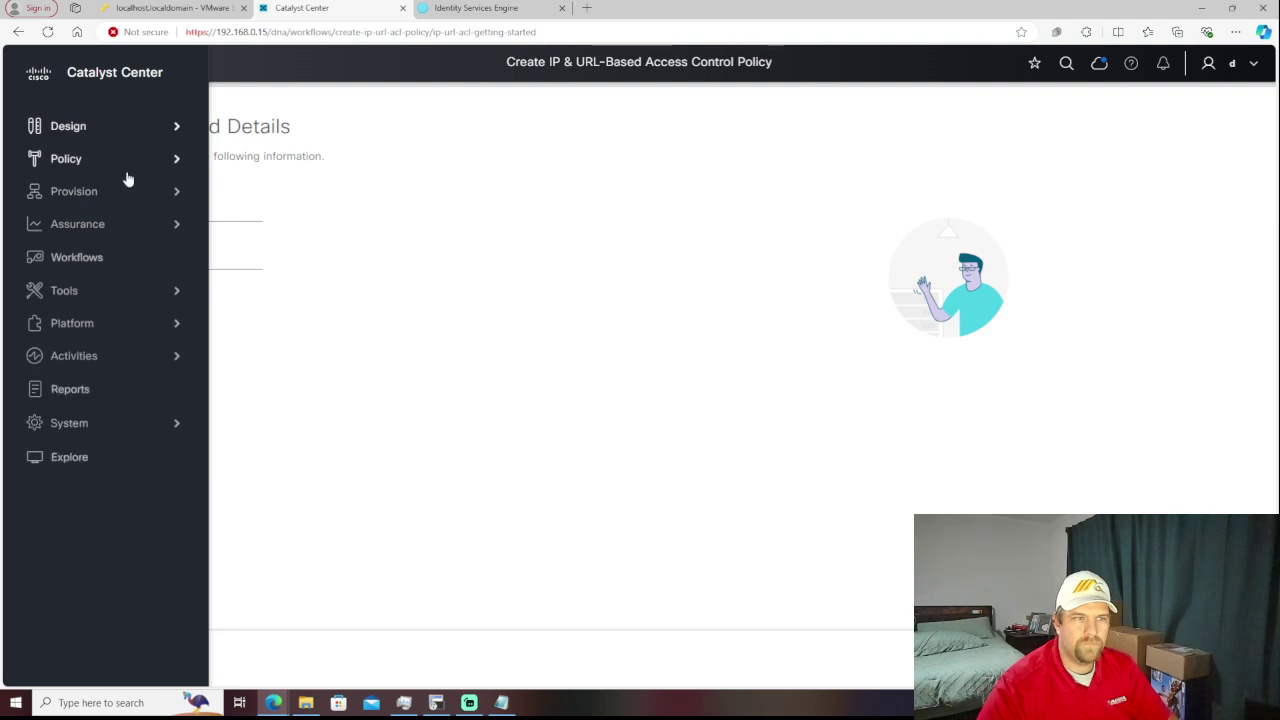
- Exit the unsaved policy workflow and return to the empty IP & URL Access Control Policies list
mouse_move(122, 166)
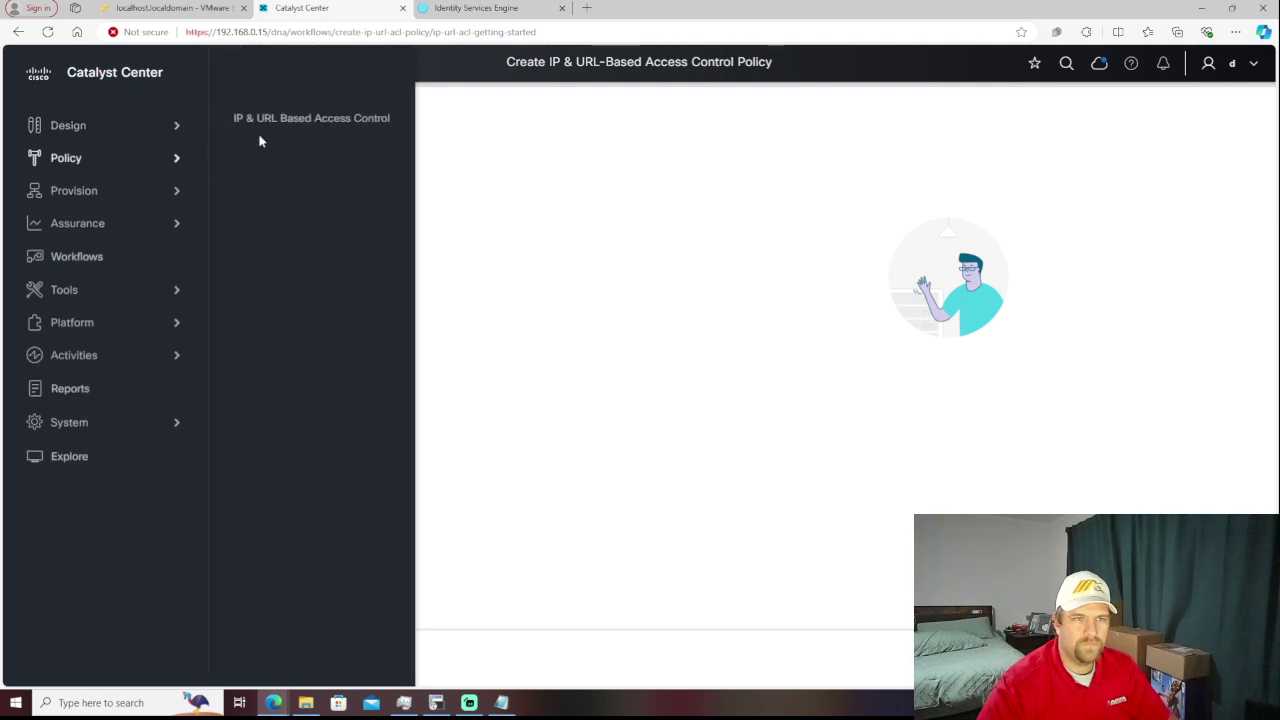
click(287, 125)
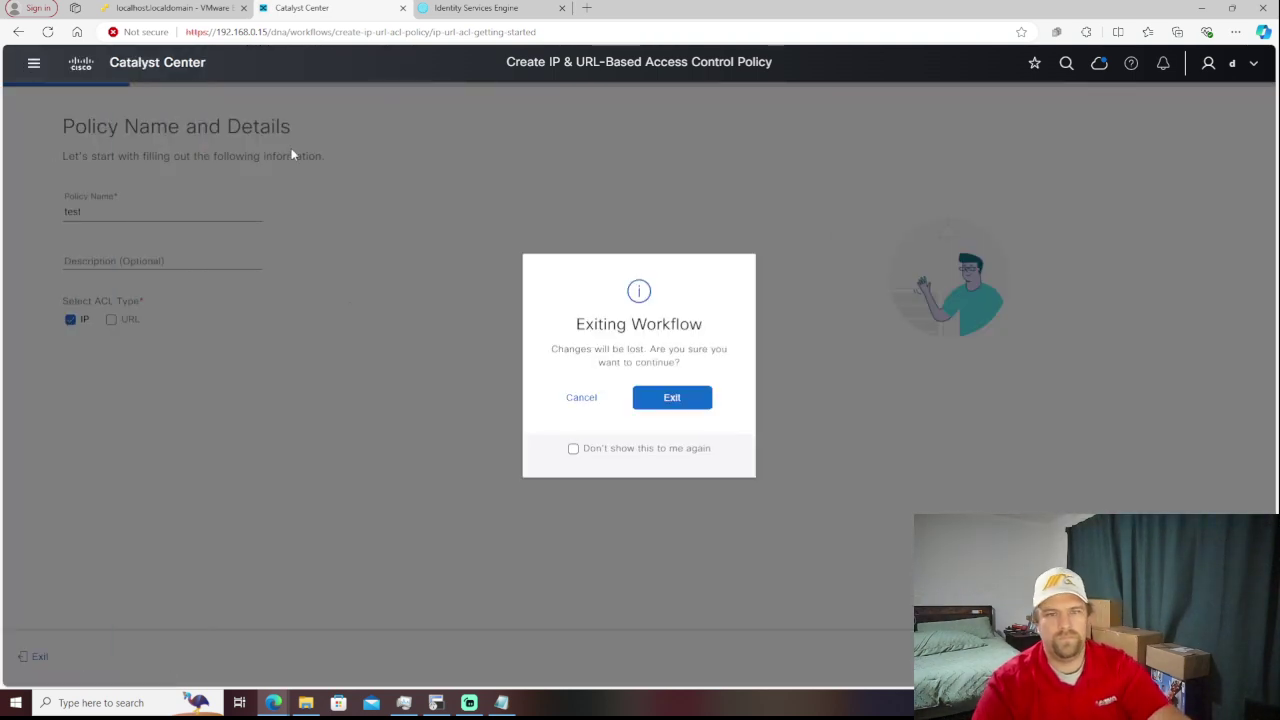
click(648, 405)
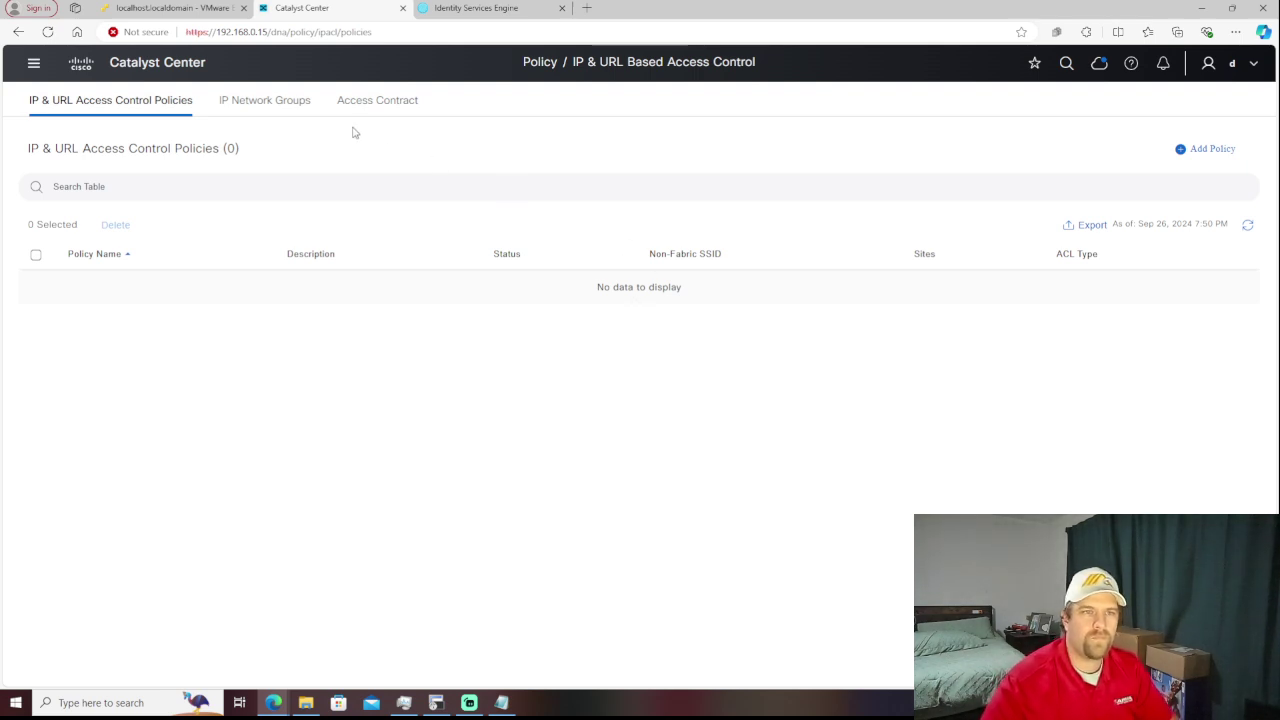
- Look over IP Network Groups and the Access Contract list (deny, permit), cancelling a new contract
click(260, 103)
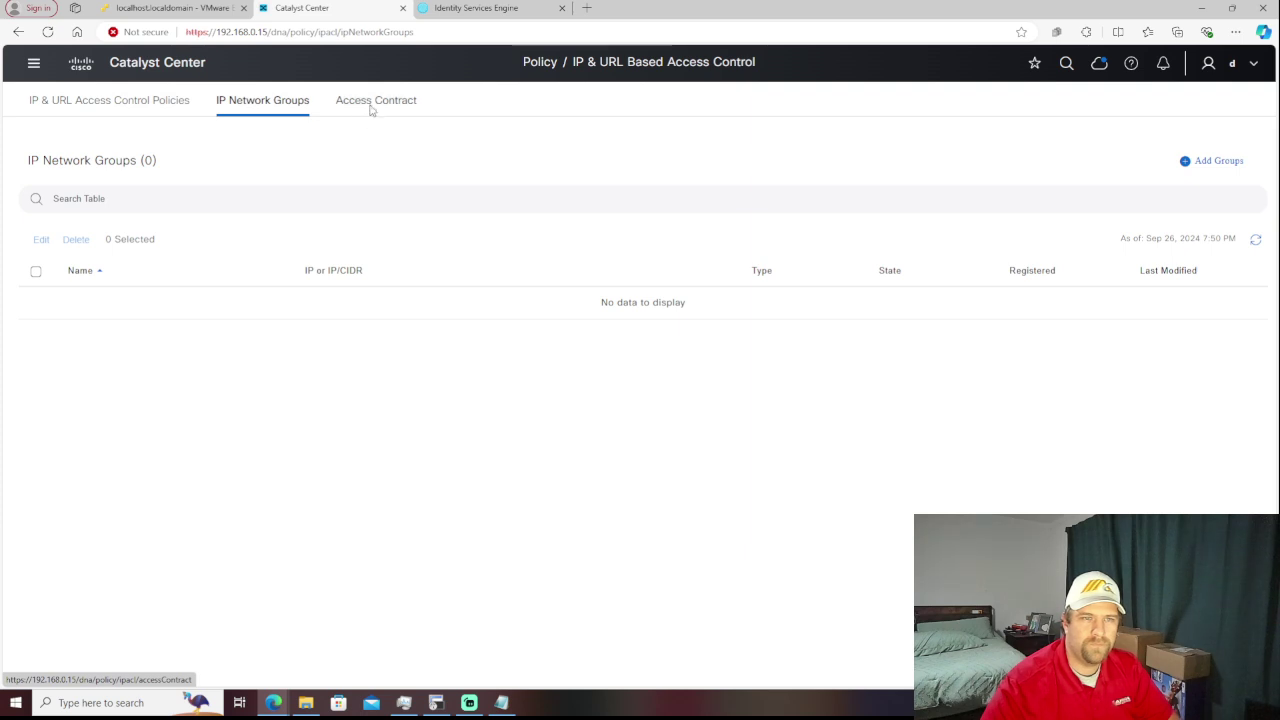
click(370, 108)
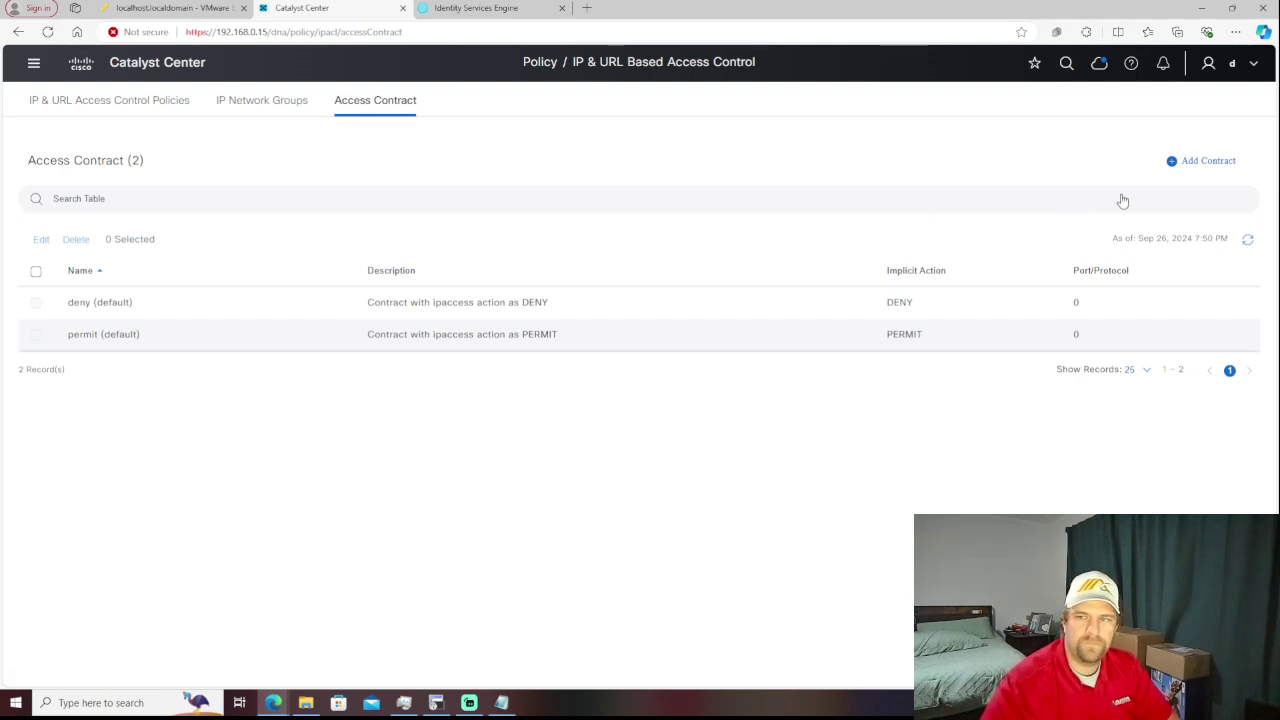
click(1201, 172)
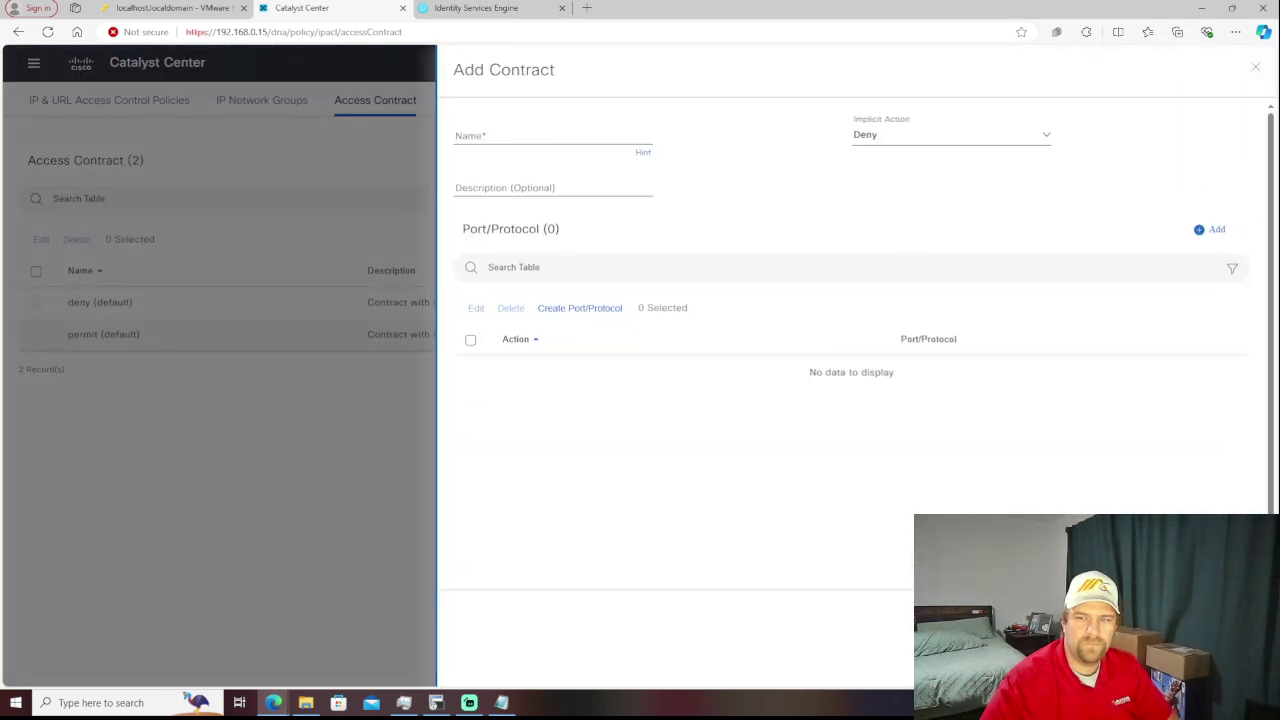
key(Escape)
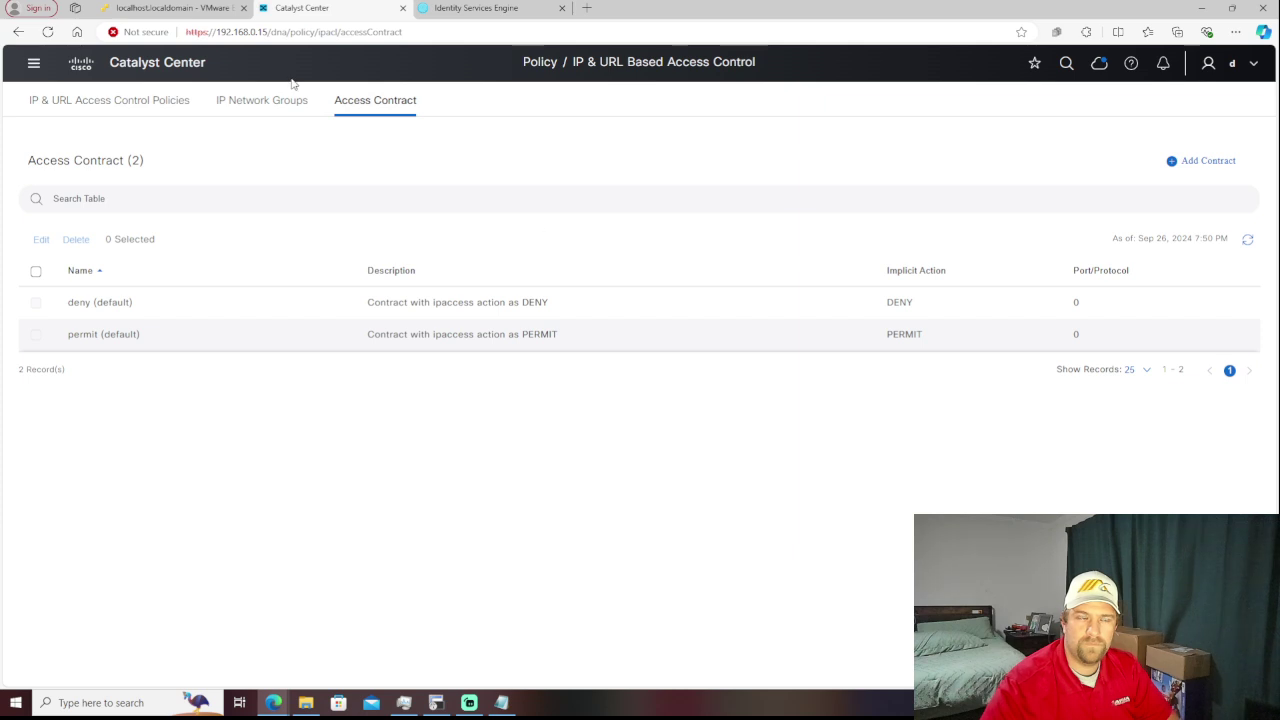
- Open Provision > Inventory and show its Device Dashboard, which has no devices
click(36, 66)
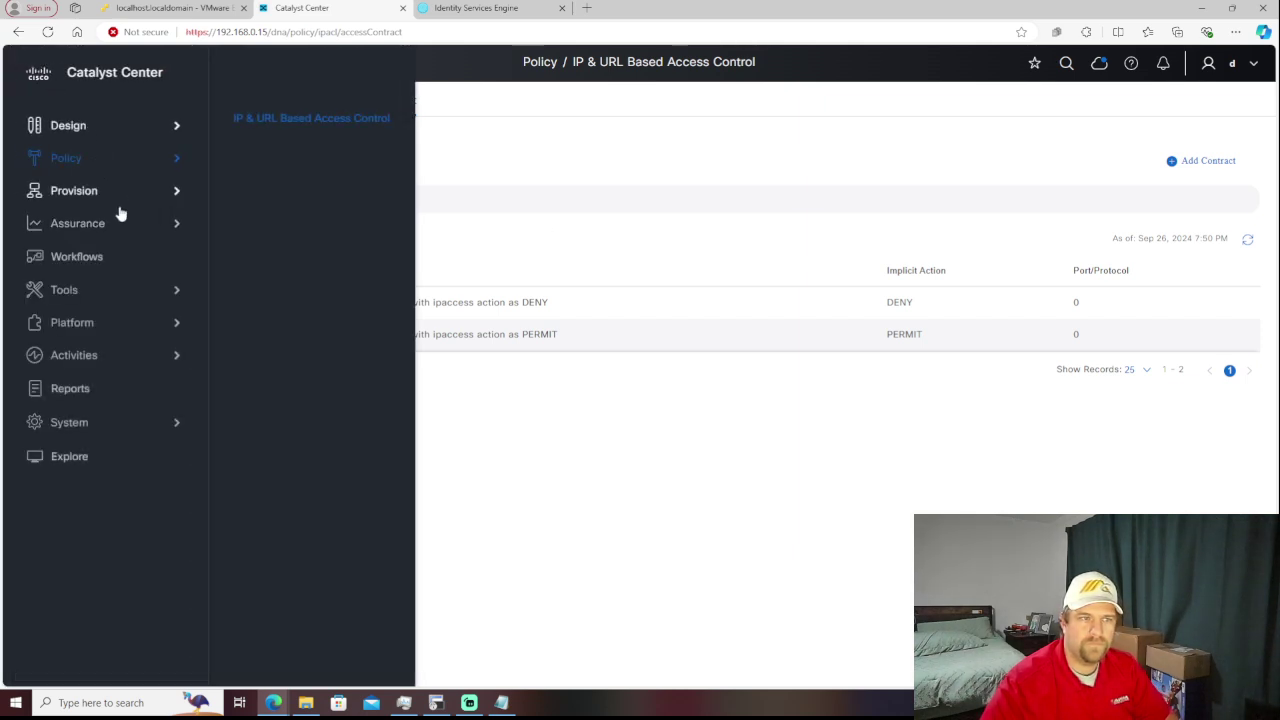
mouse_move(120, 208)
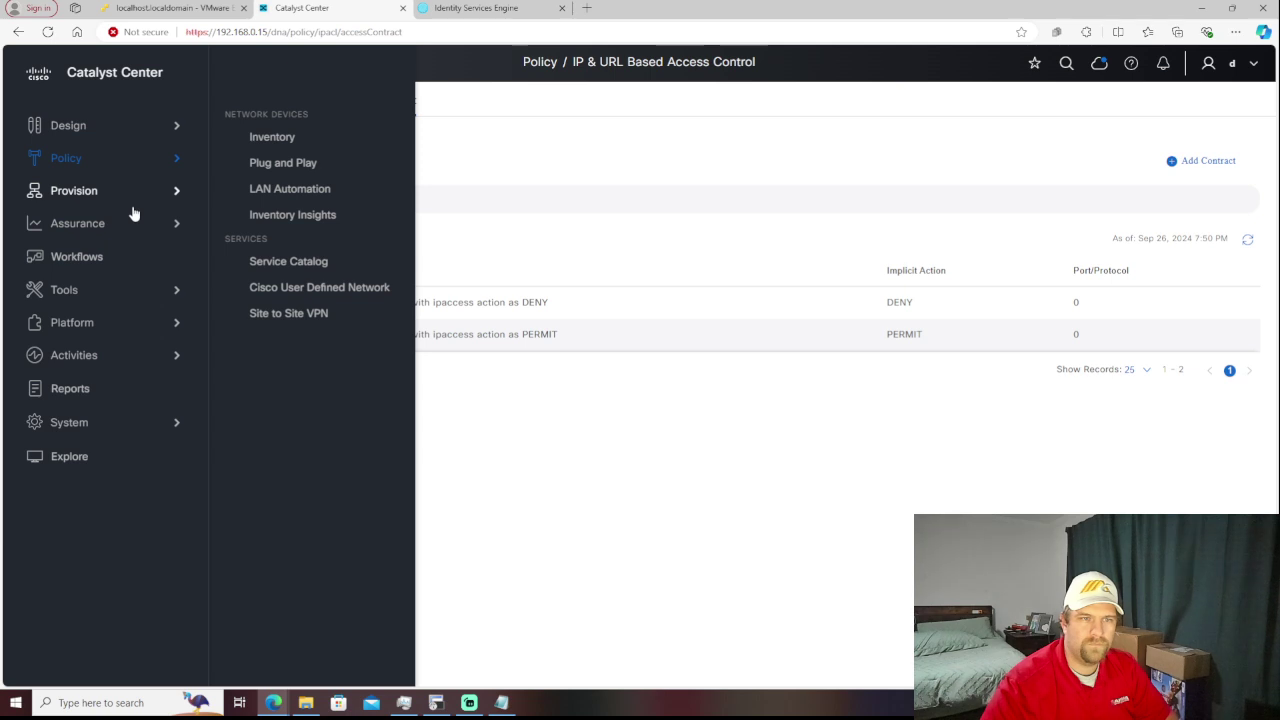
click(268, 147)
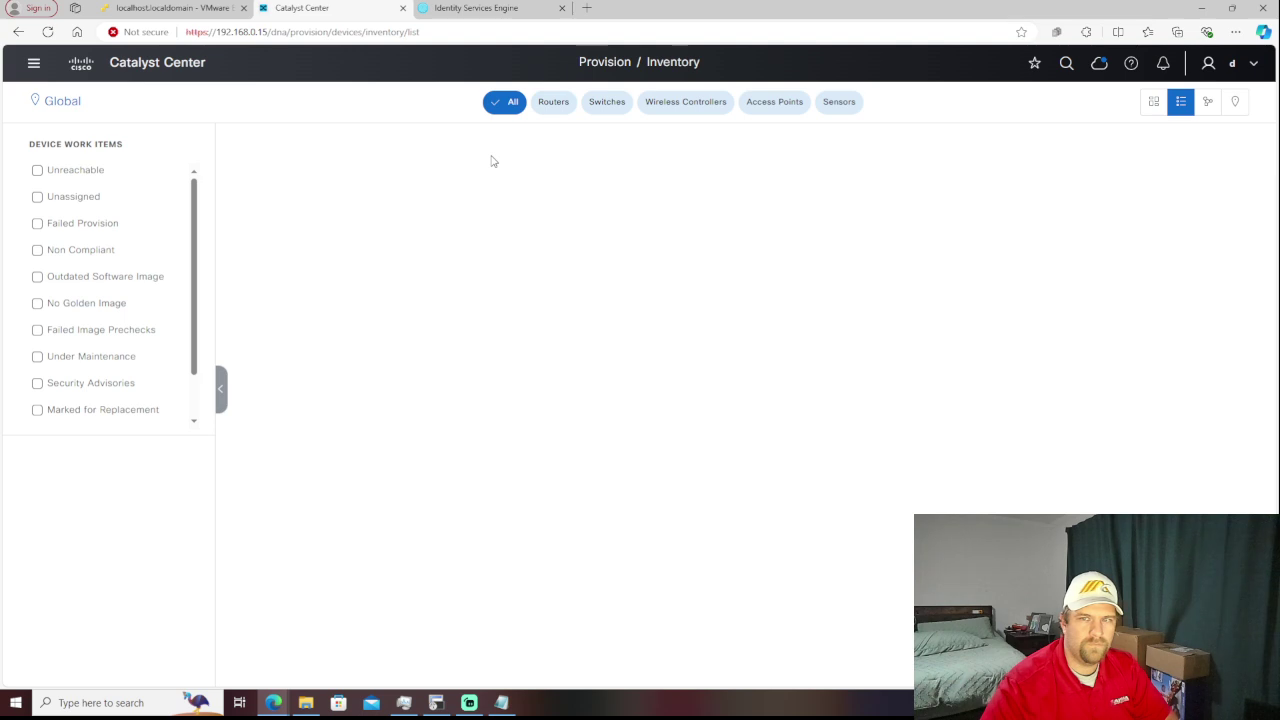
click(1147, 102)
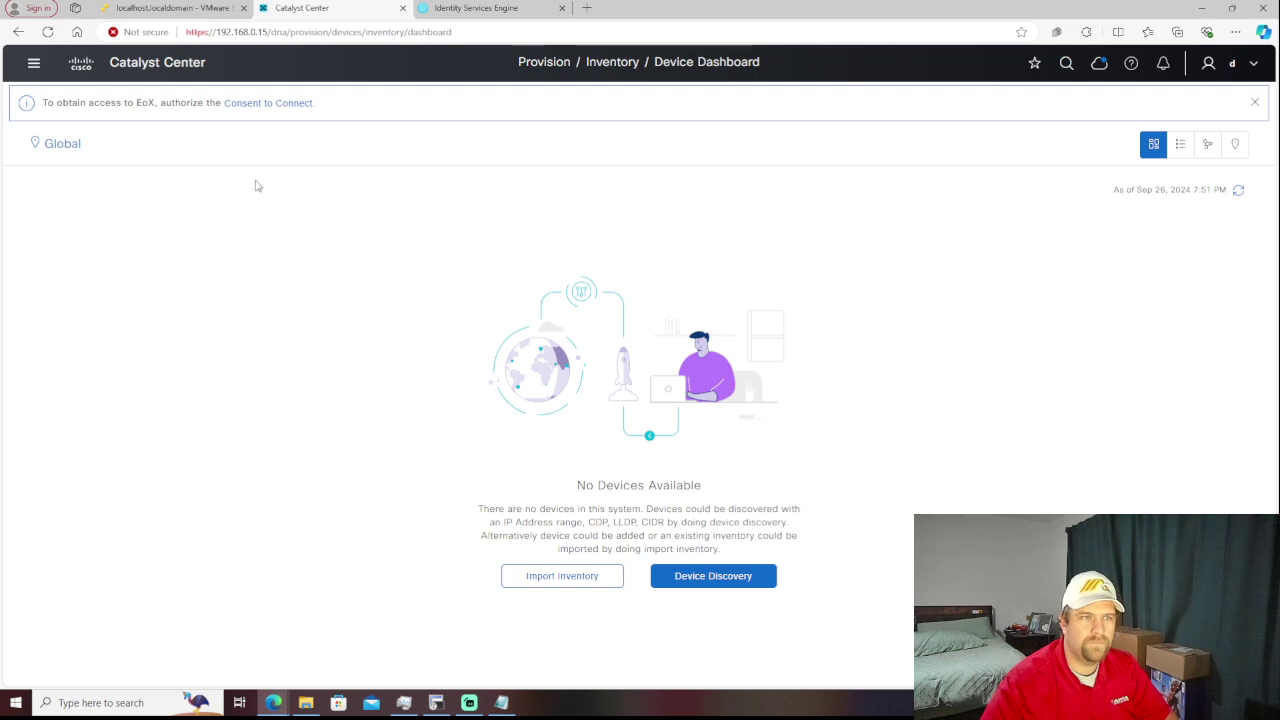
click(259, 105)
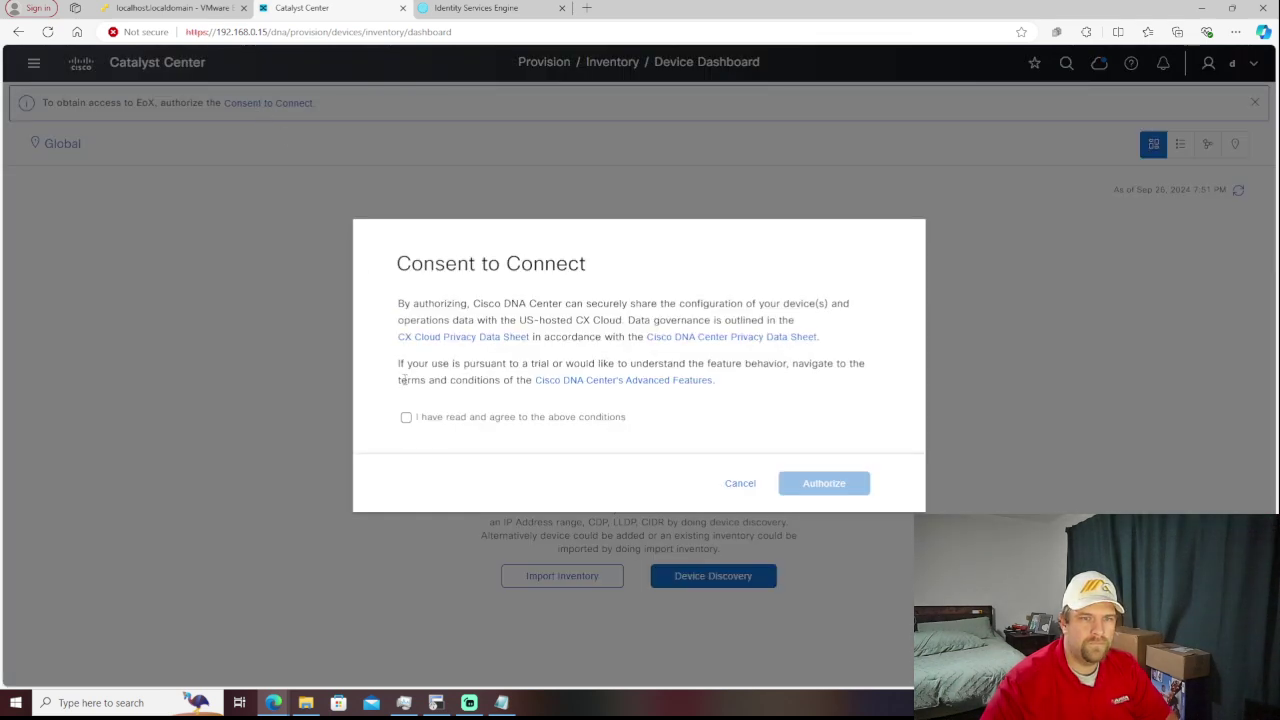
click(406, 417)
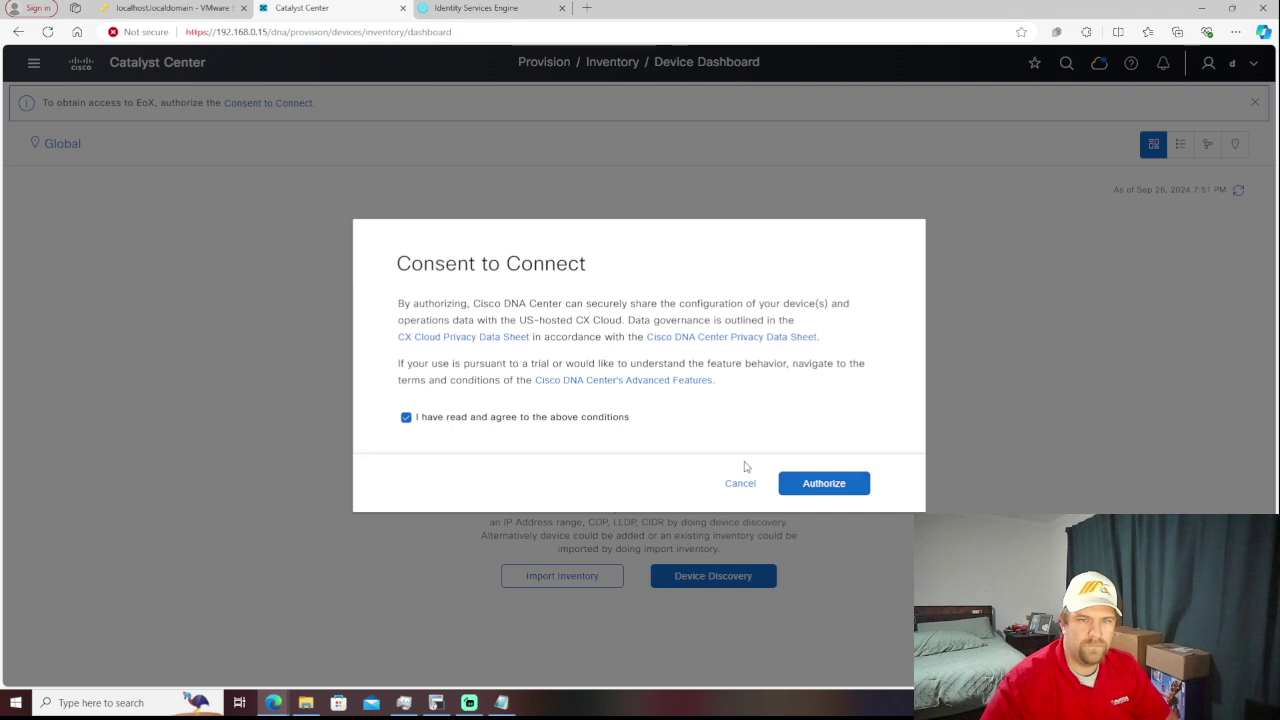
click(405, 425)
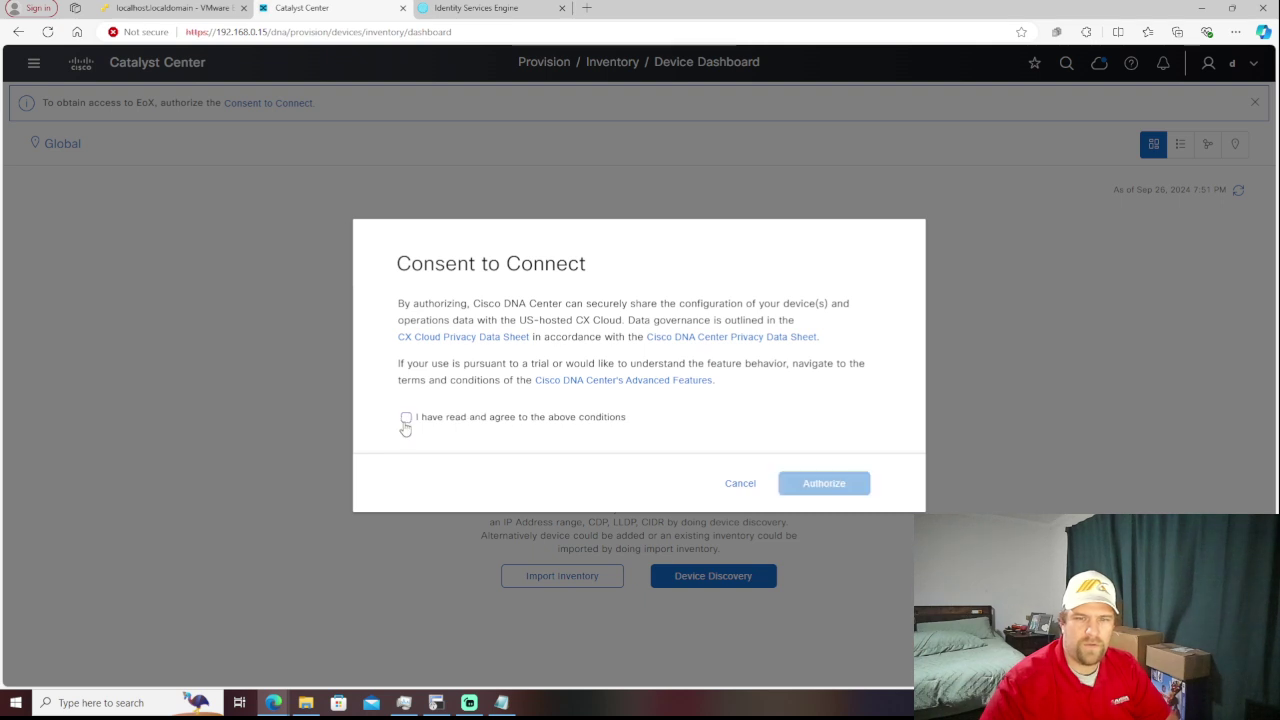
click(738, 485)
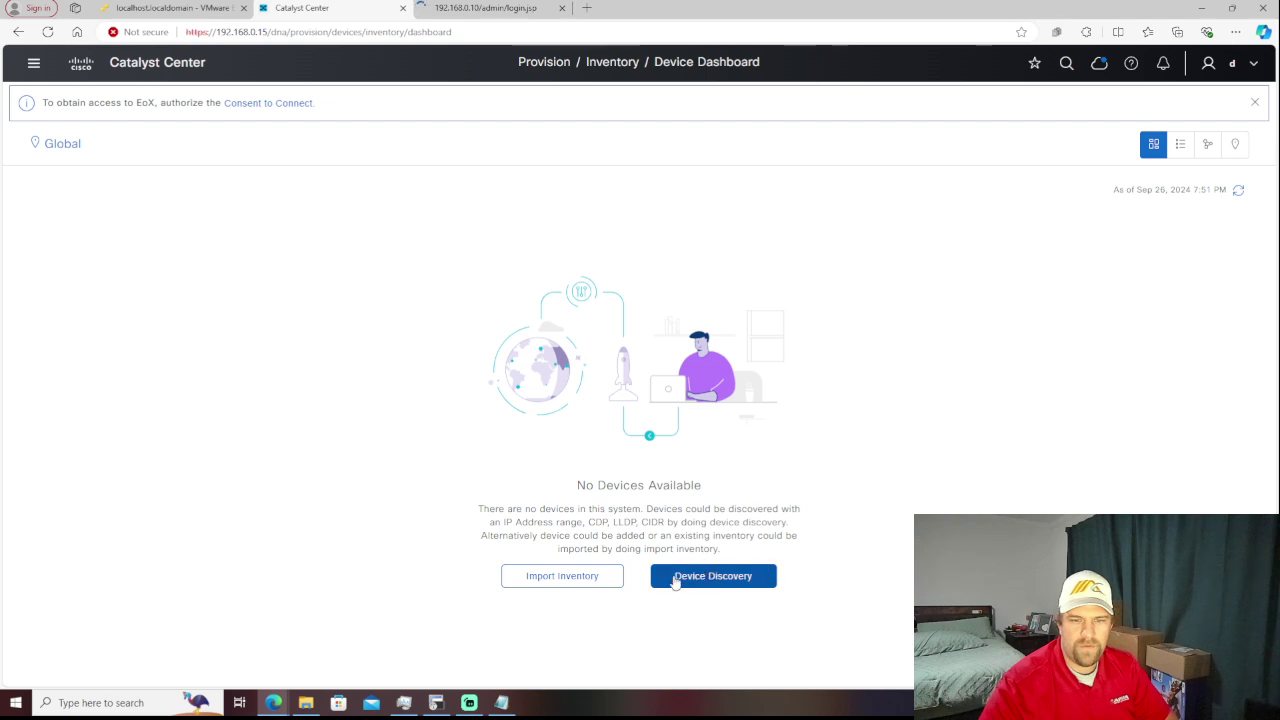
- Start a new discovery with seed IP 192.168.255.254 and advance to Provide Credentials
click(694, 584)
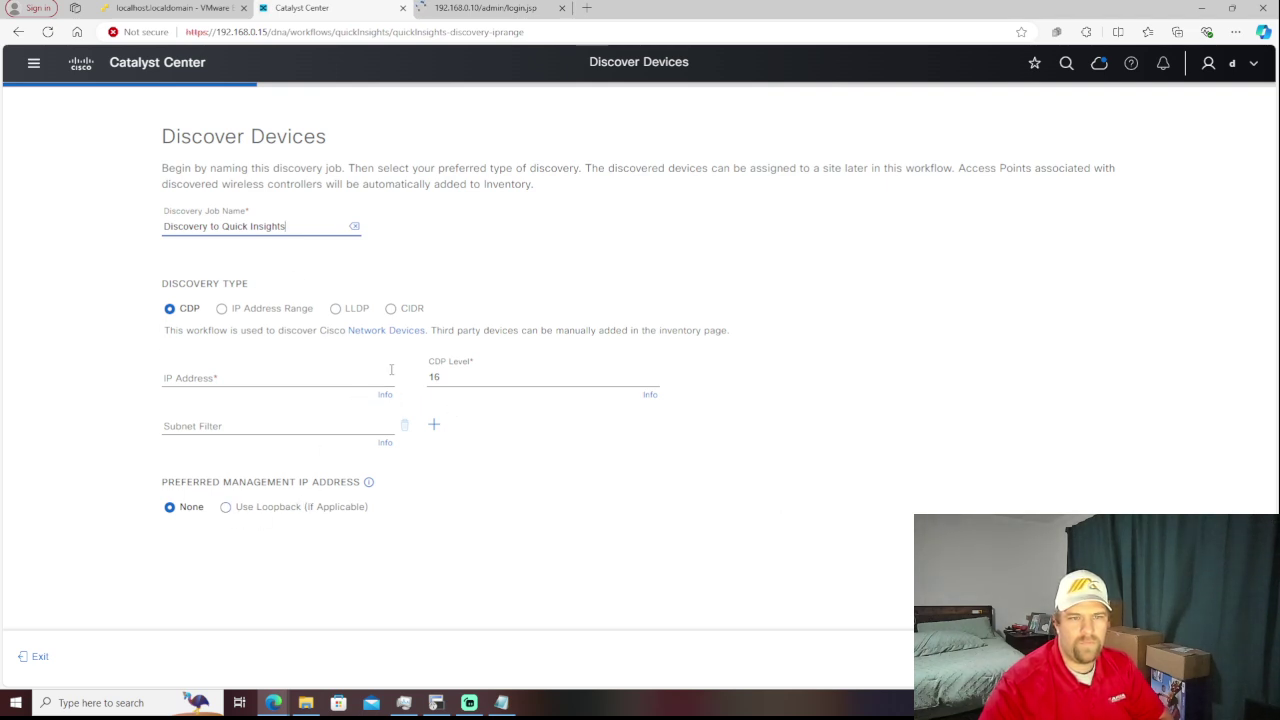
click(322, 373)
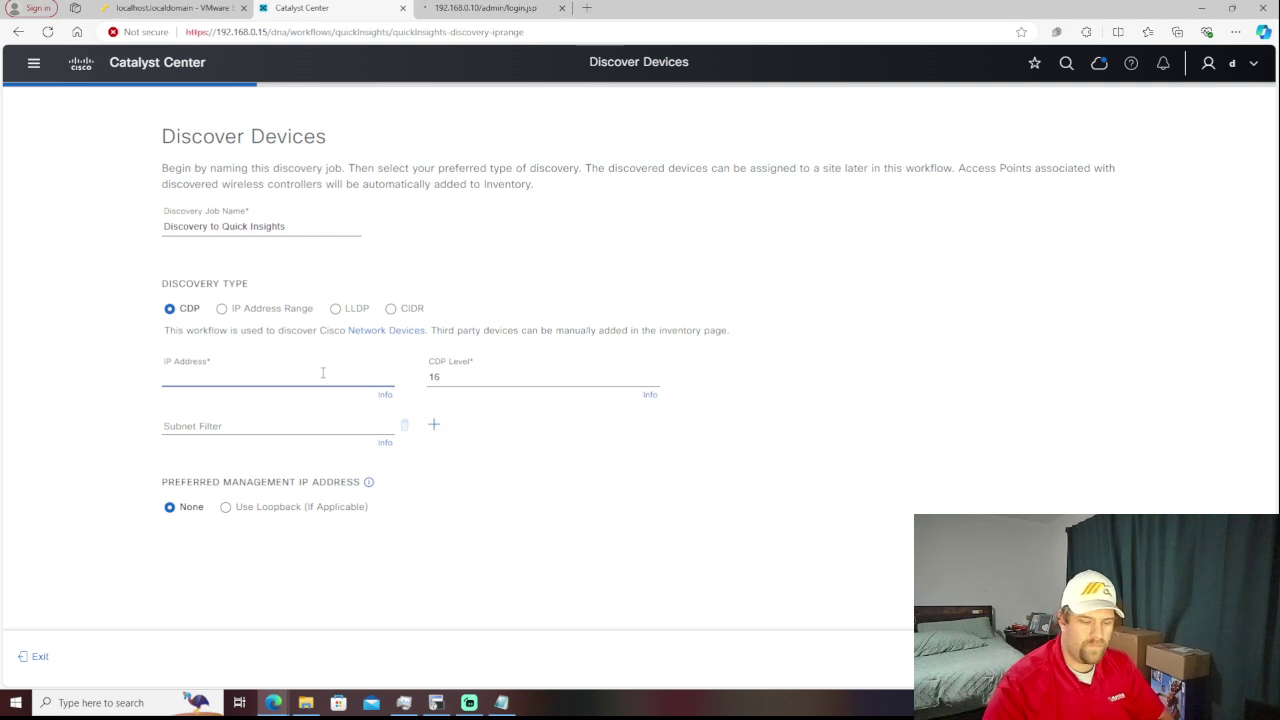
text(192.)
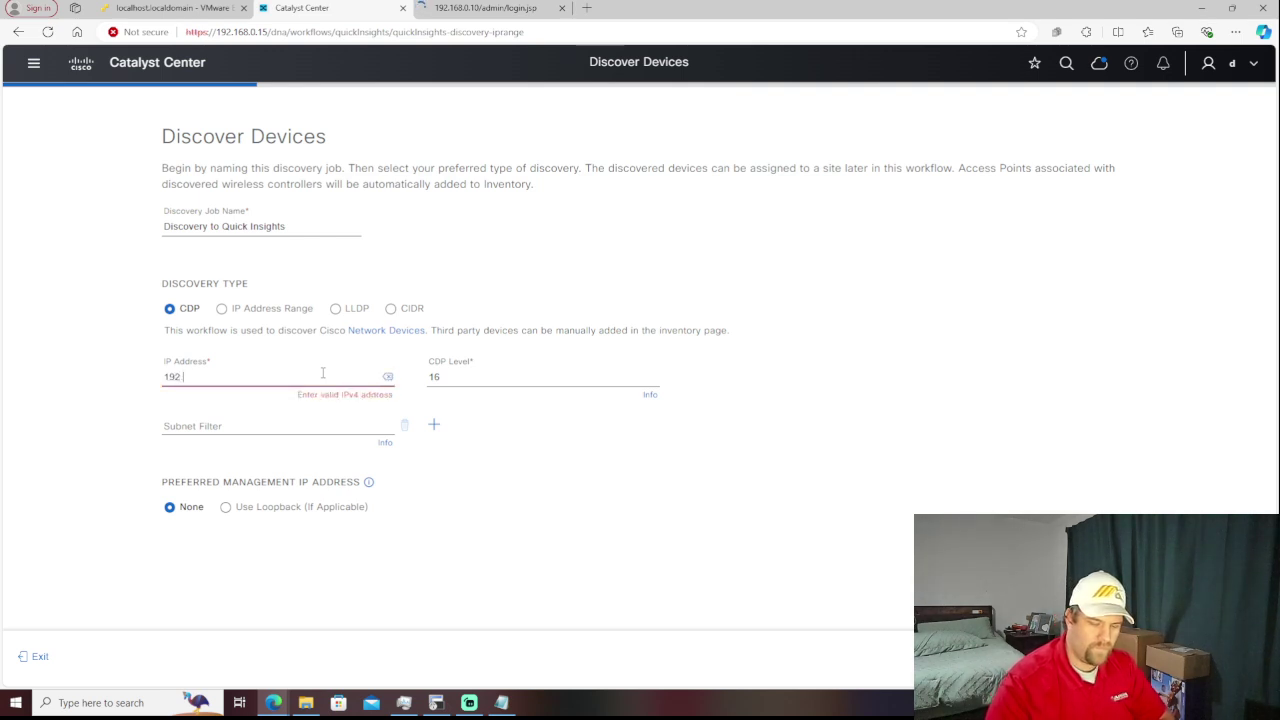
text(168.255)
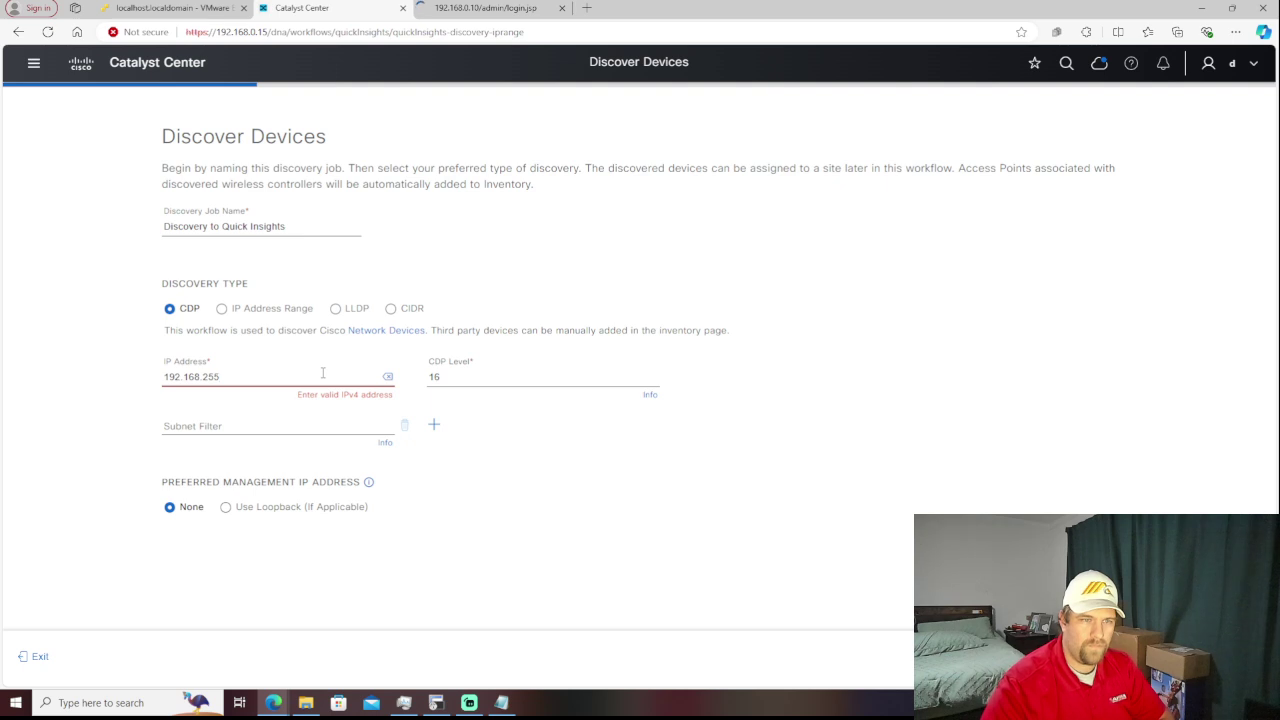
text(.254)
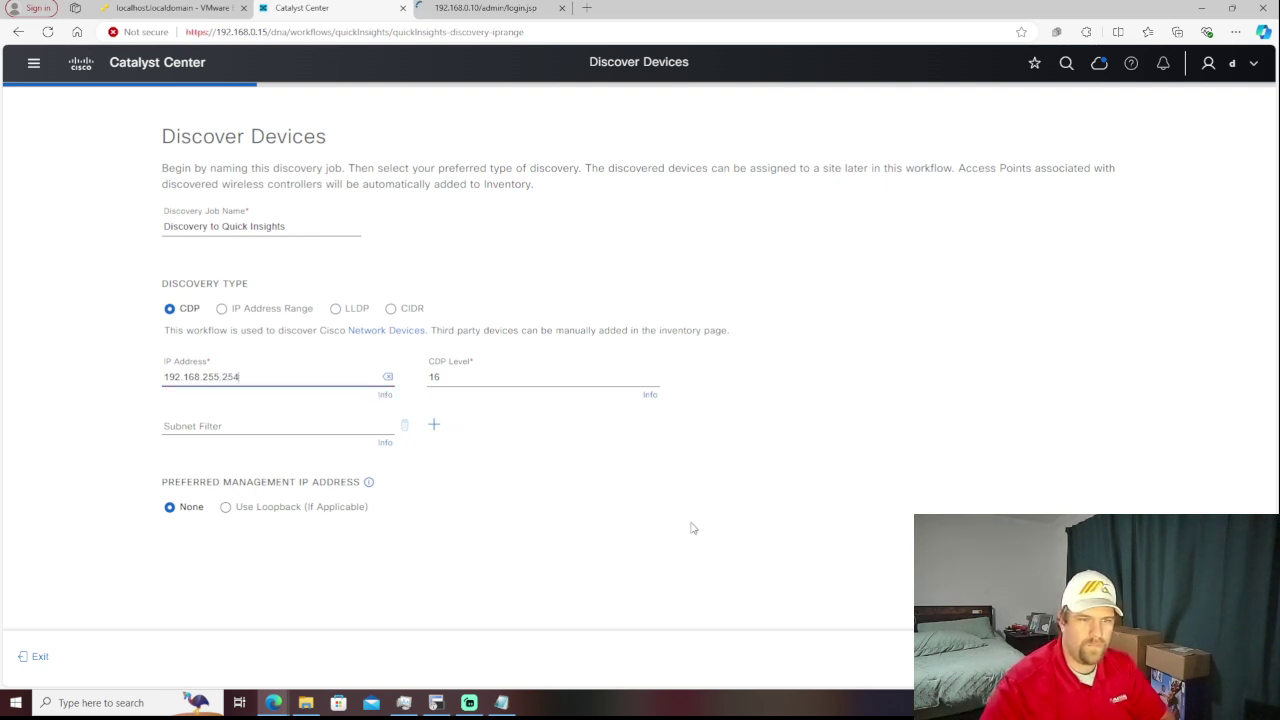
click(1225, 656)
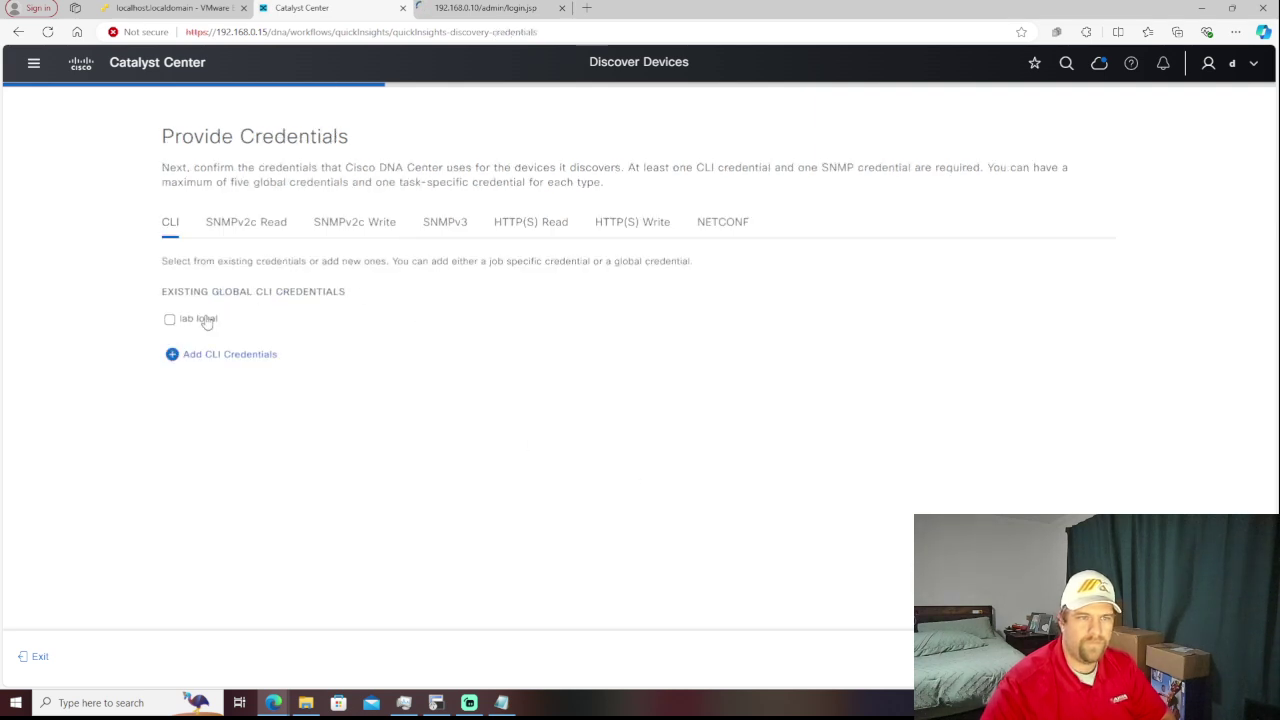
- Select the lab local CLI credential, view SNMPv3 options, then return to Let's Get Ready
click(172, 320)
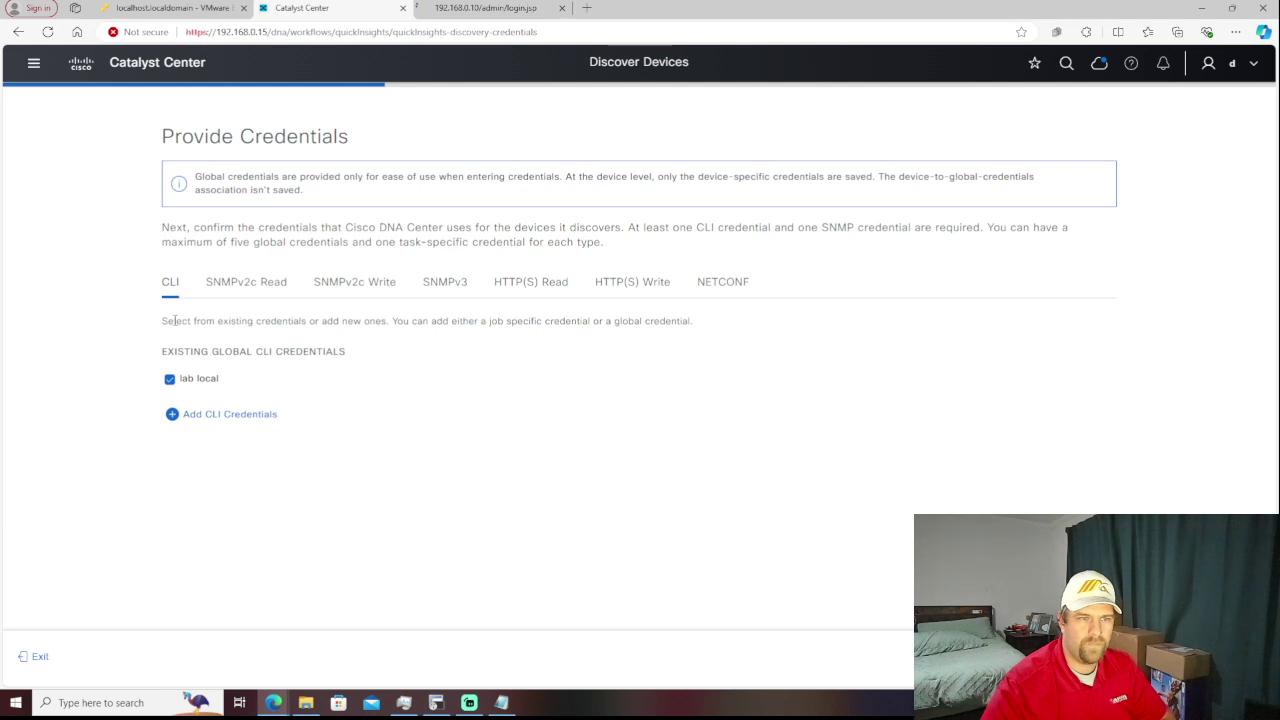
click(432, 297)
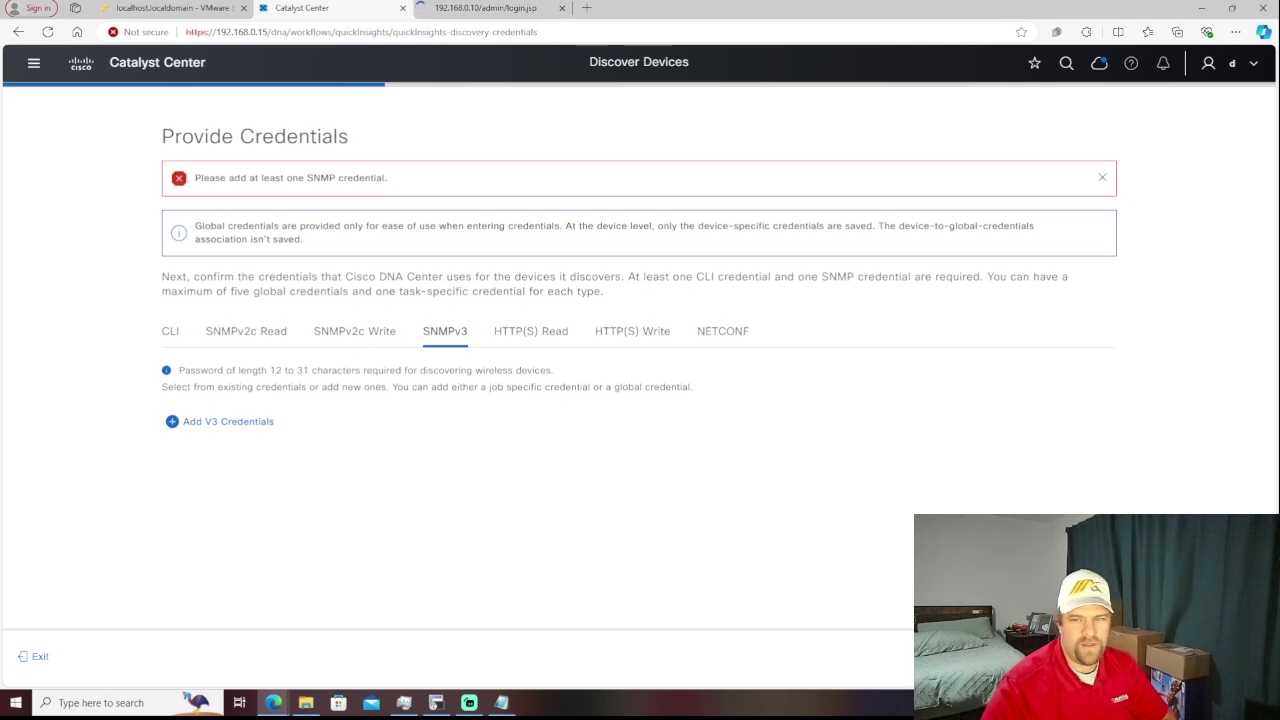
key(alt+Left)
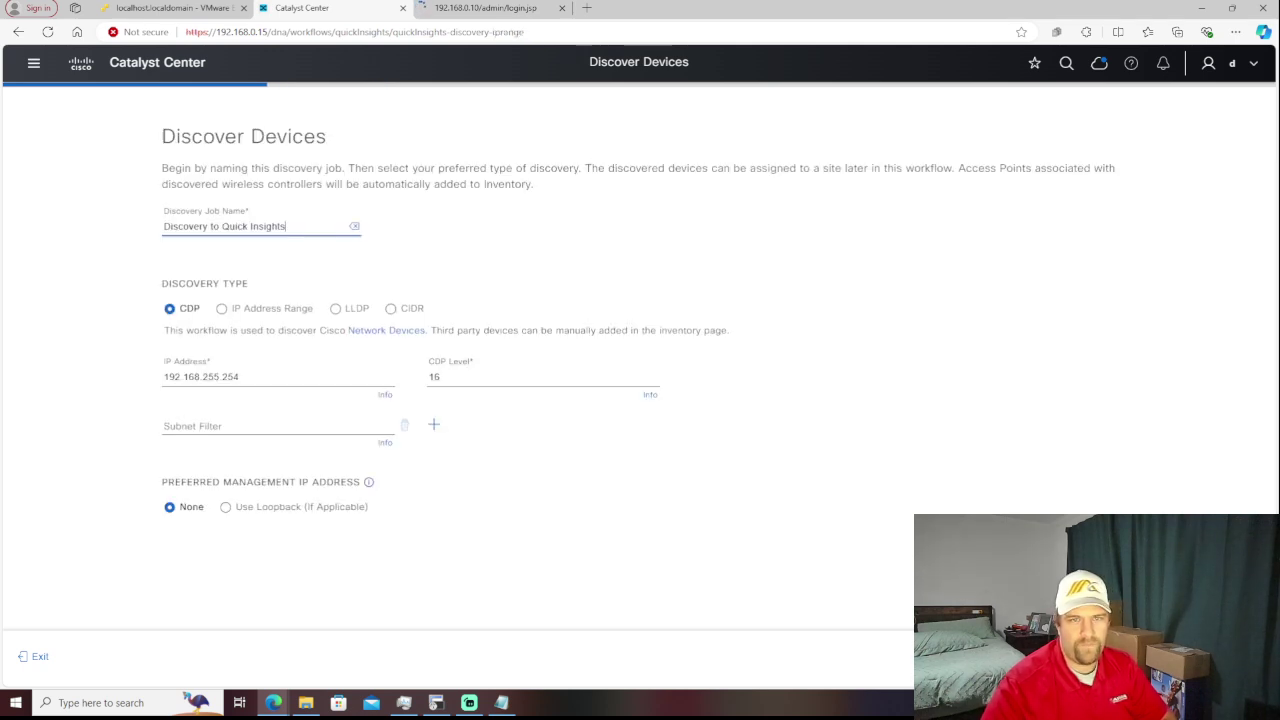
key(alt+Left)
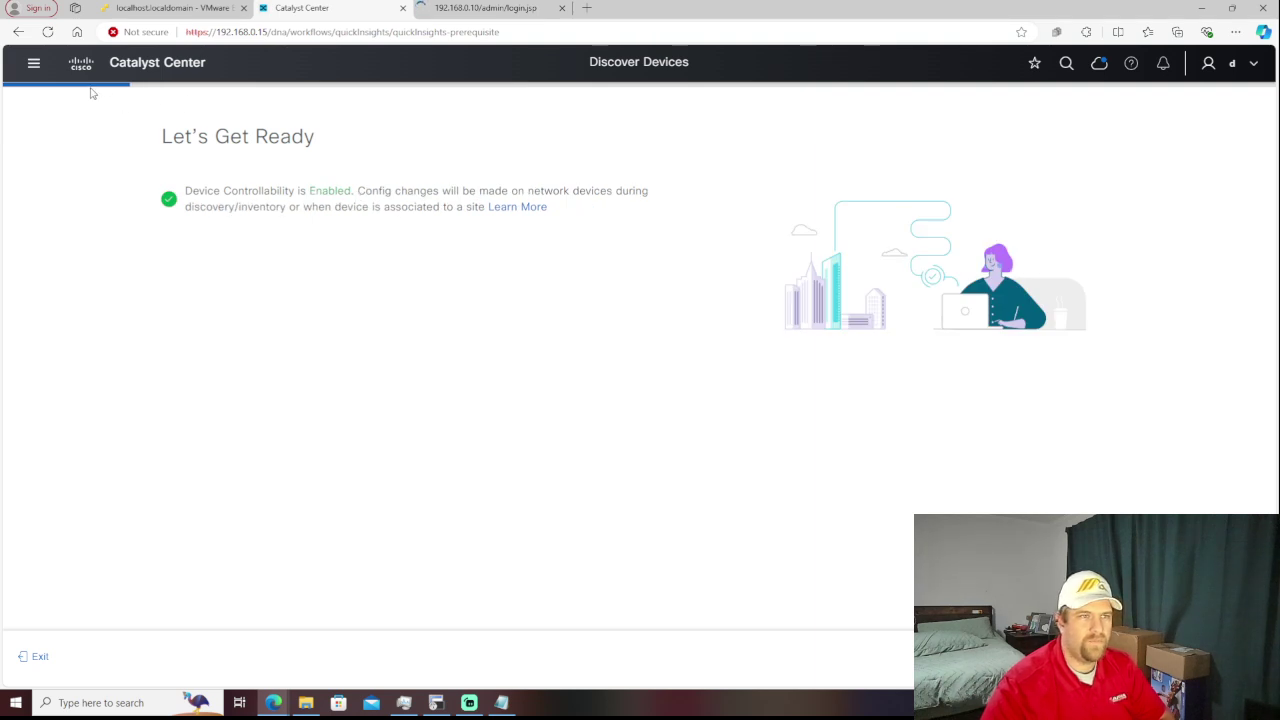
- Go to Provision > LAN Automation, exiting the unsaved discovery workflow
click(33, 65)
click(31, 66)
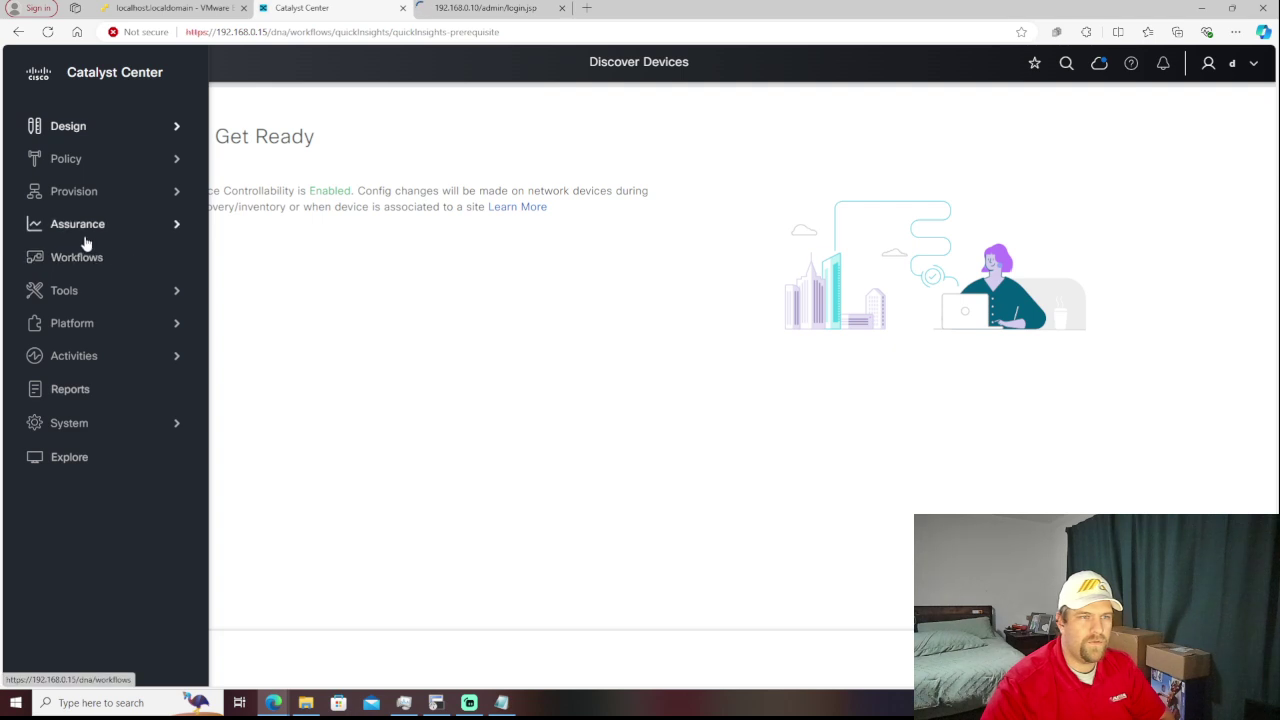
mouse_move(86, 238)
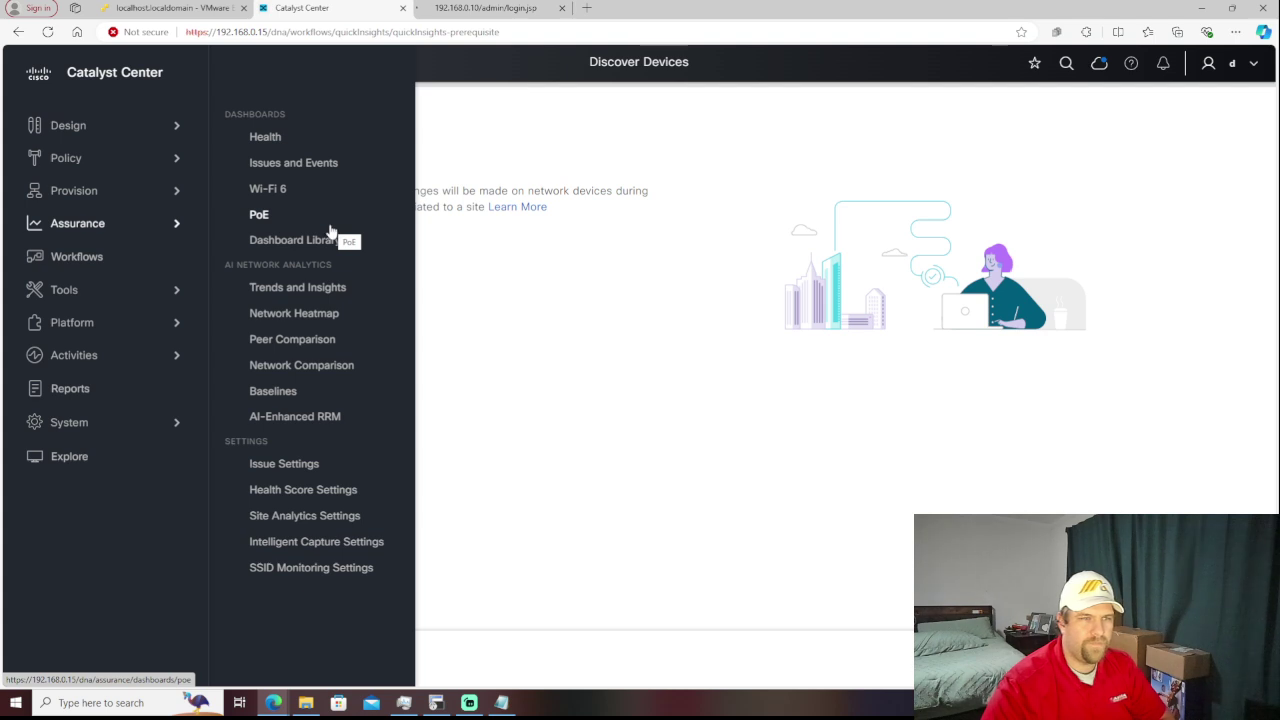
mouse_move(104, 190)
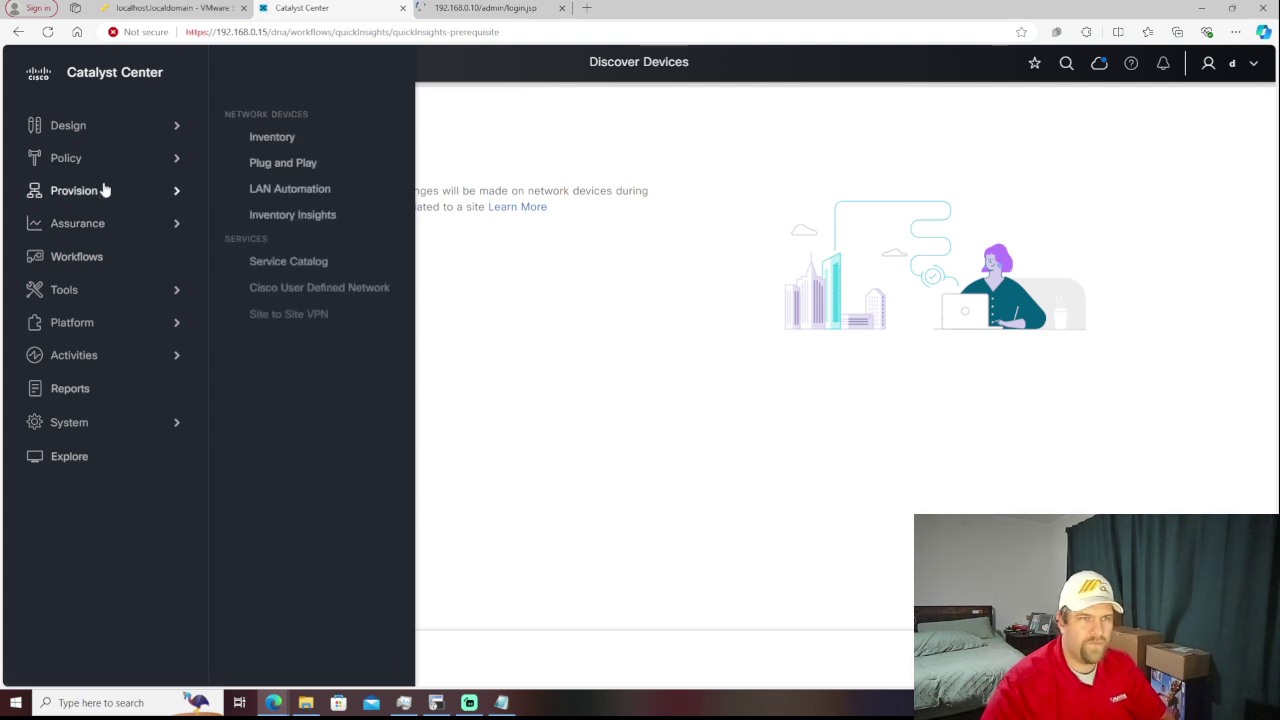
click(319, 190)
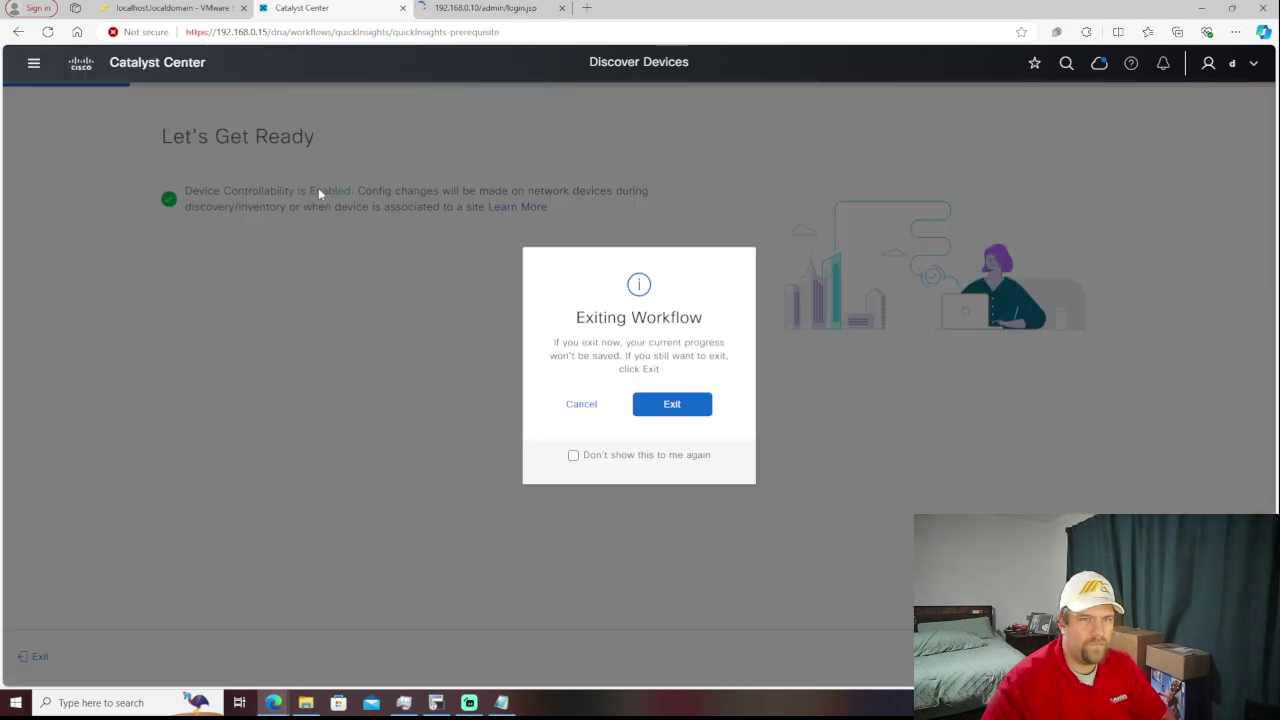
click(686, 404)
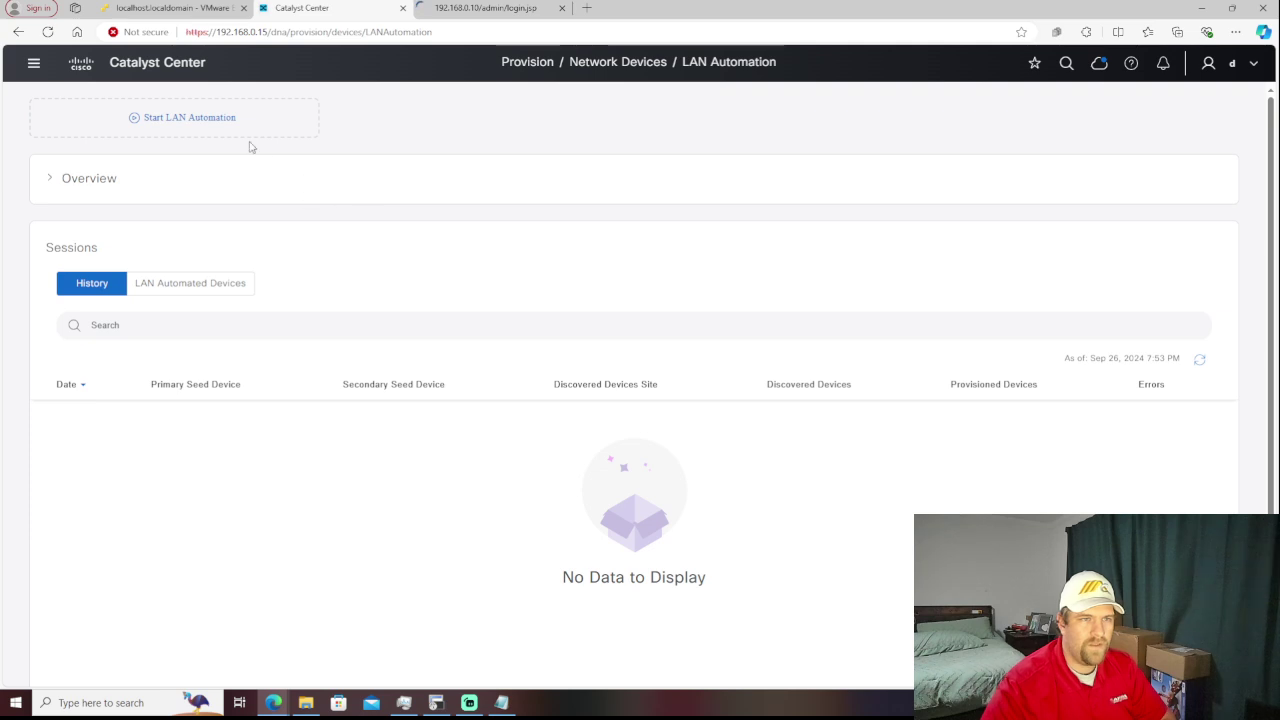
- Start LAN Automation and open its SD-Access Deployment Guide link in a new tab
click(176, 119)
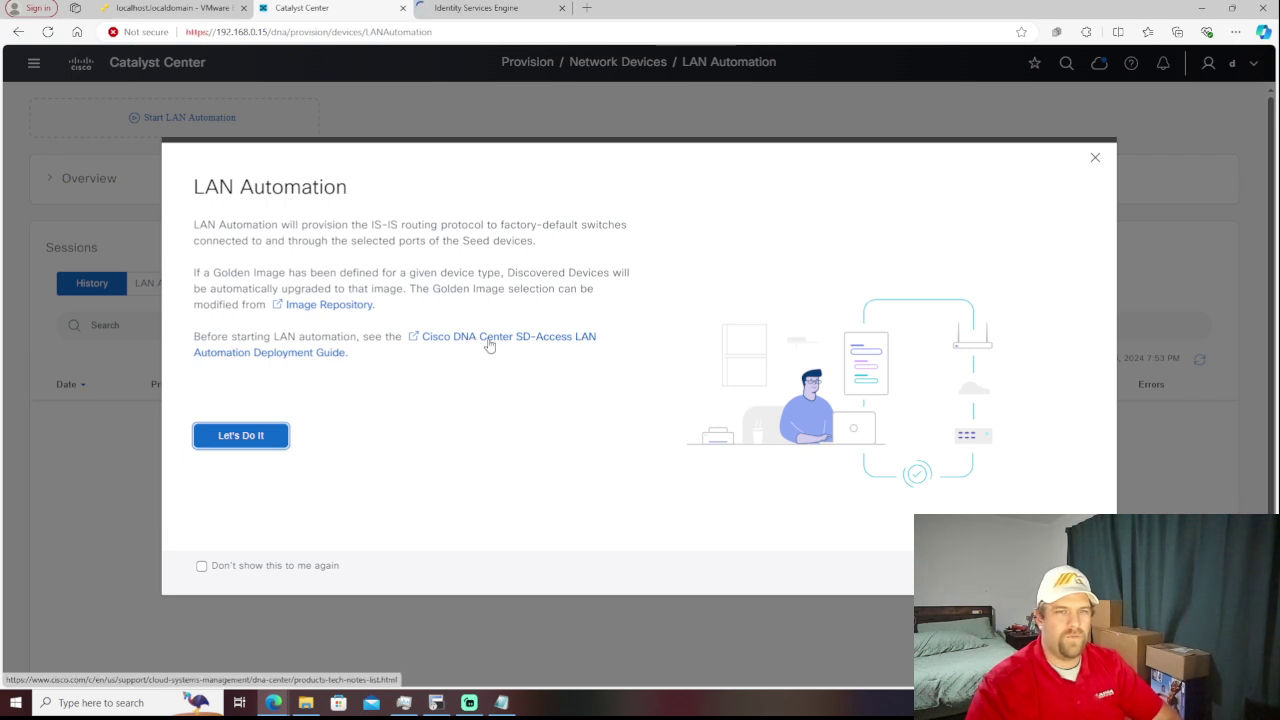
right_click(545, 345)
click(589, 358)
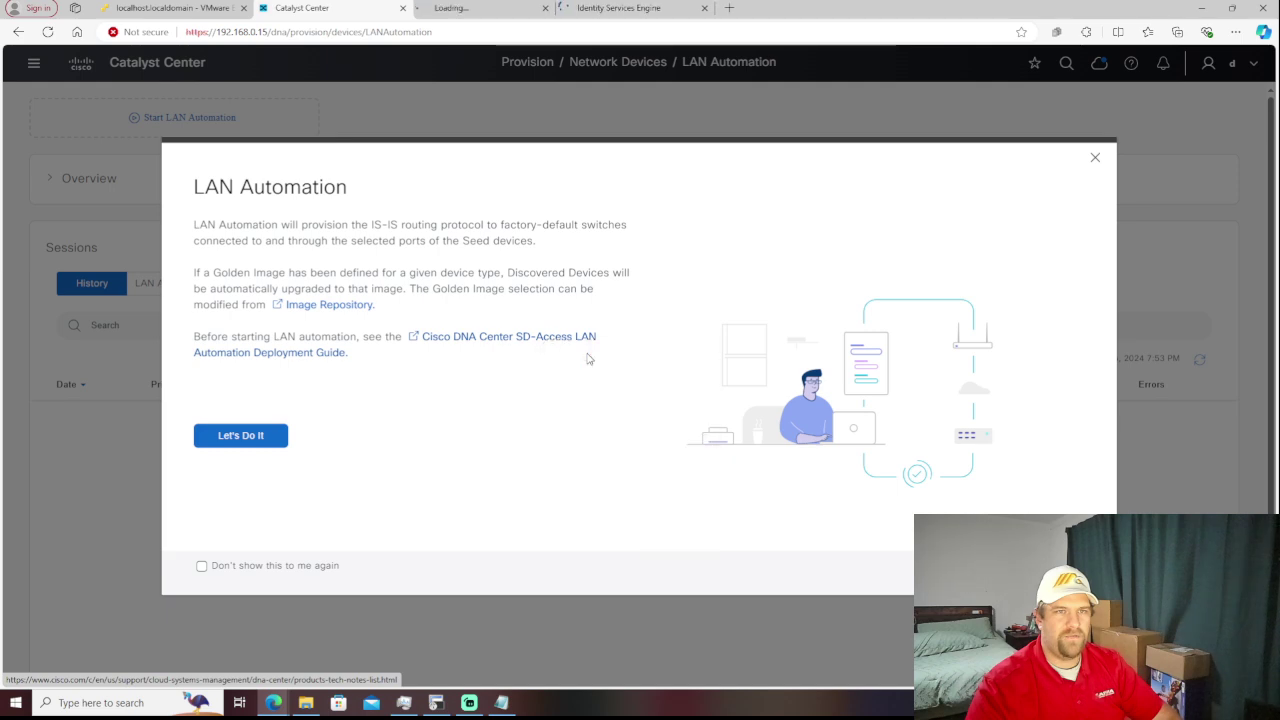
click(468, 9)
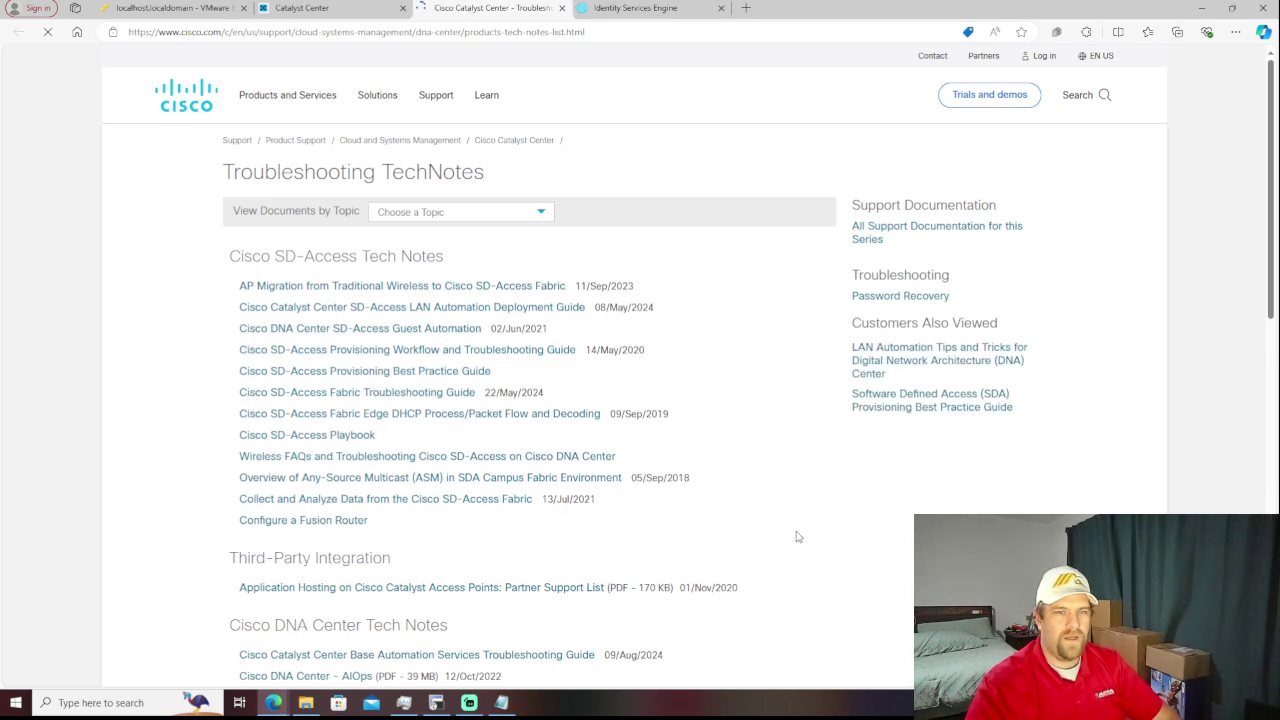
scroll(798, 537, down, 9)
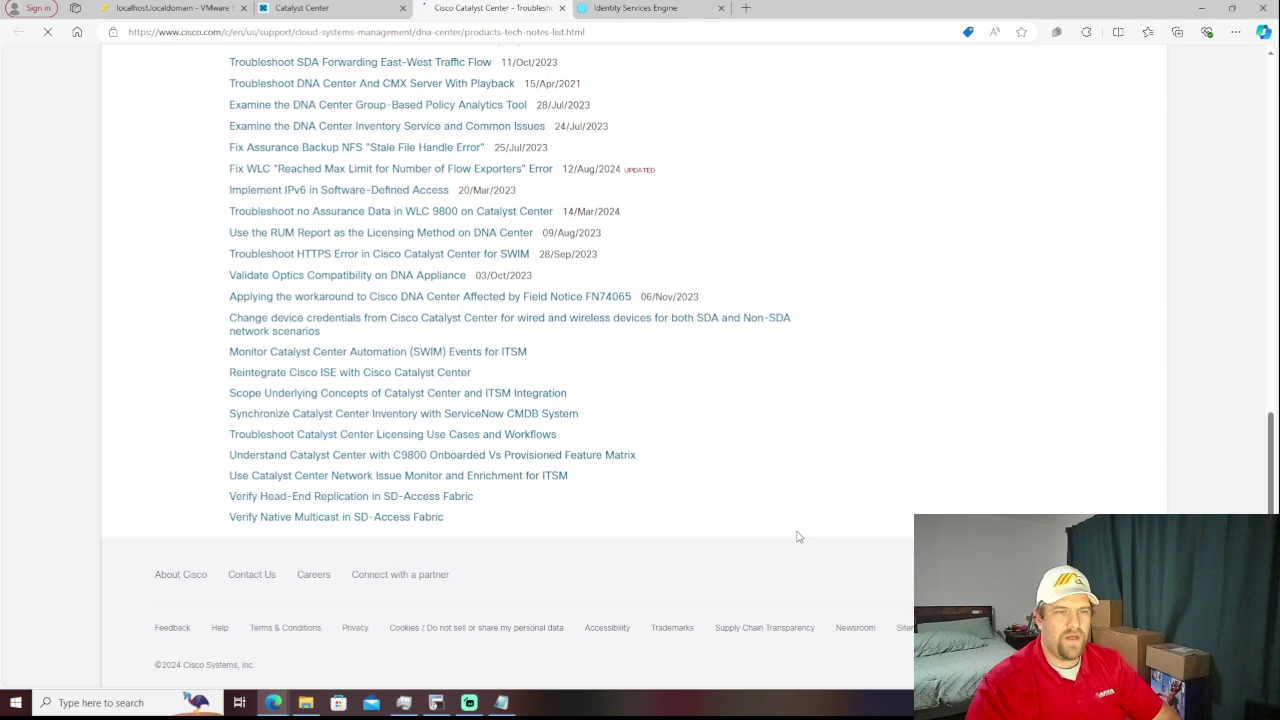
scroll(798, 537, up, 10)
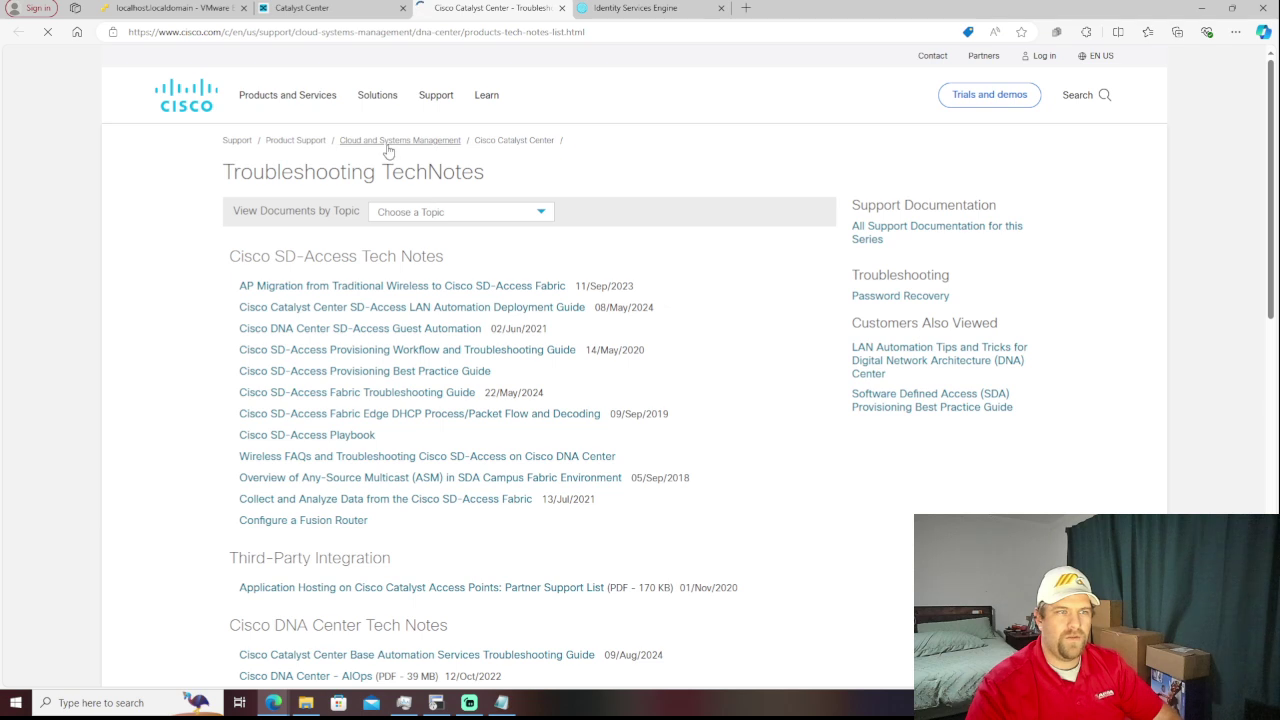
click(323, 9)
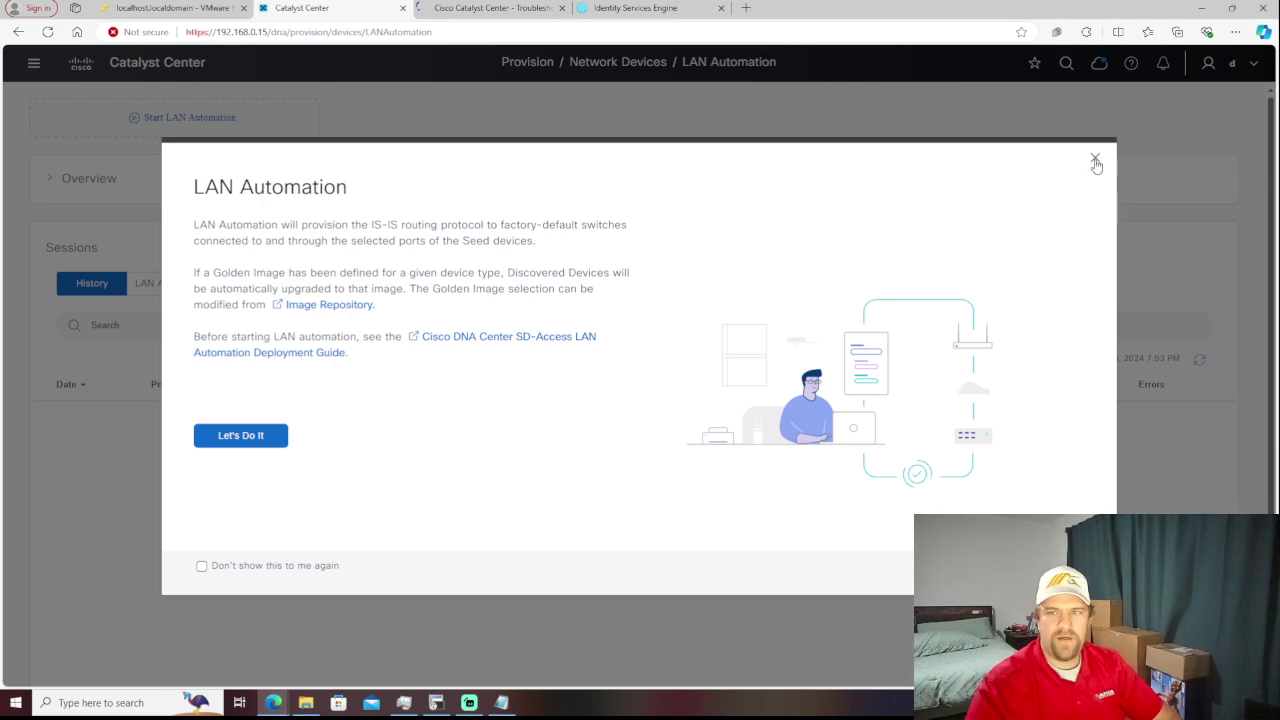
- Close the LAN Automation introduction and go to the Reports page
click(1096, 163)
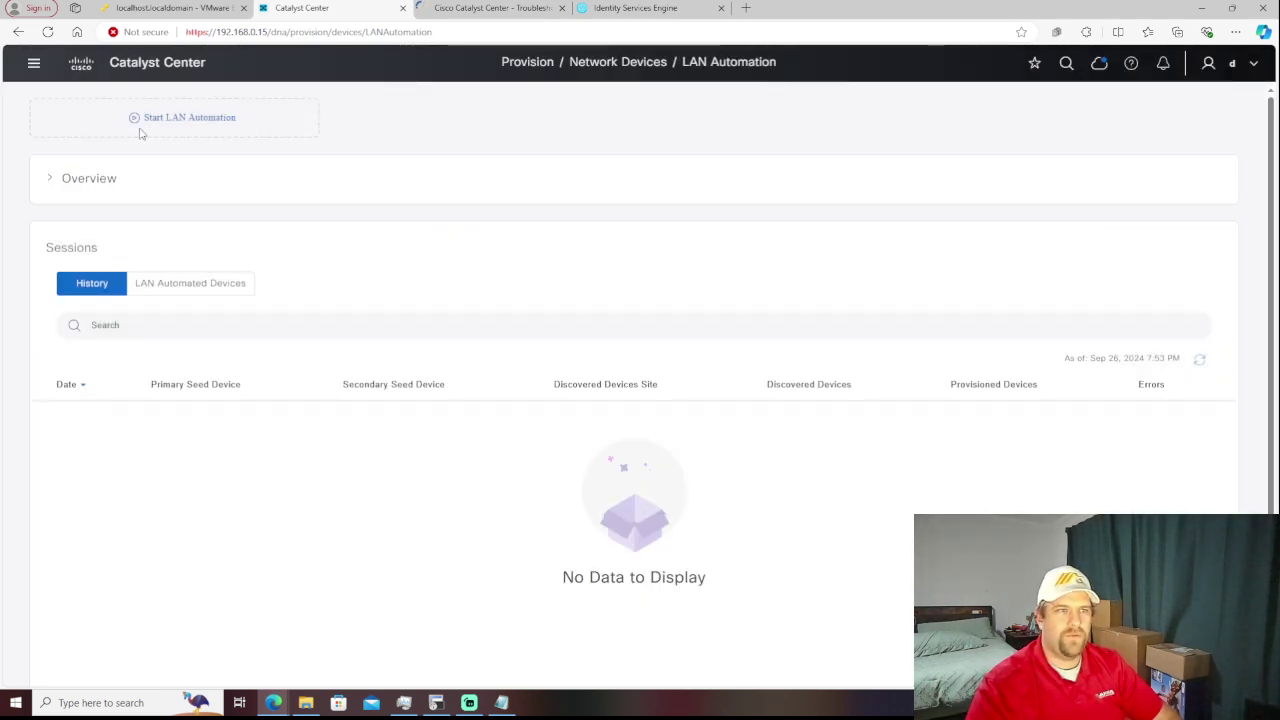
click(33, 63)
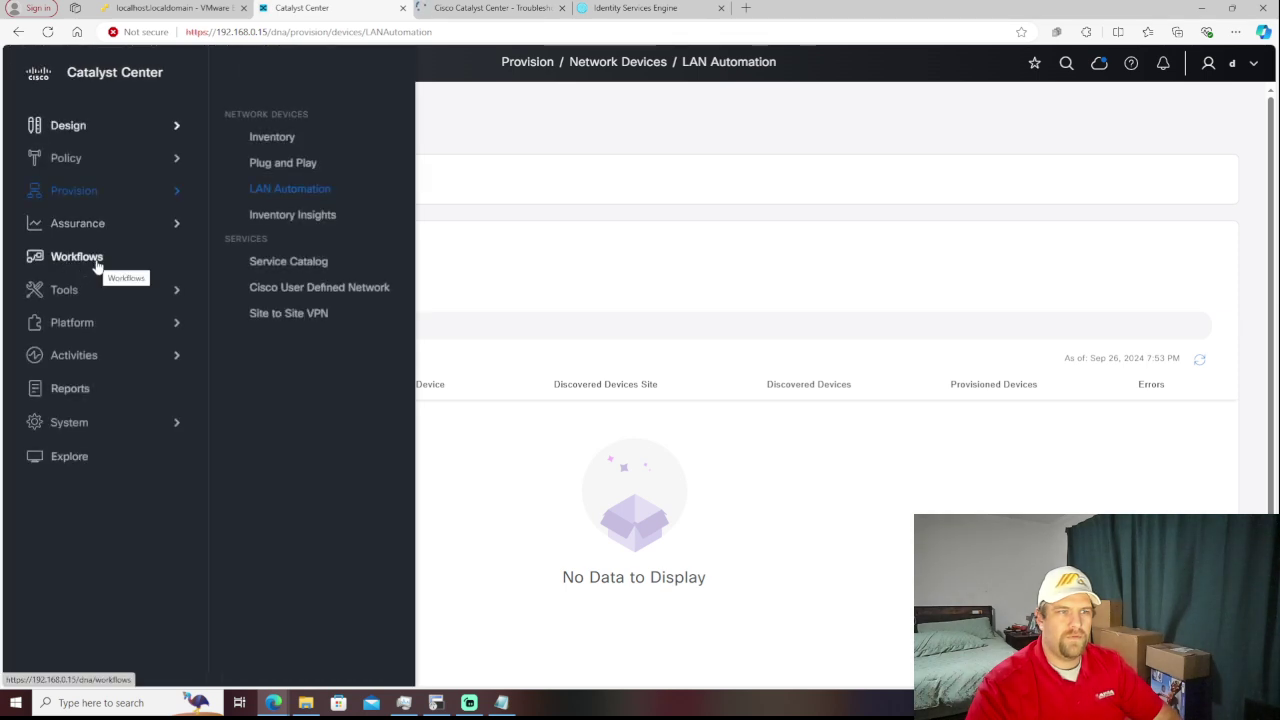
mouse_move(98, 290)
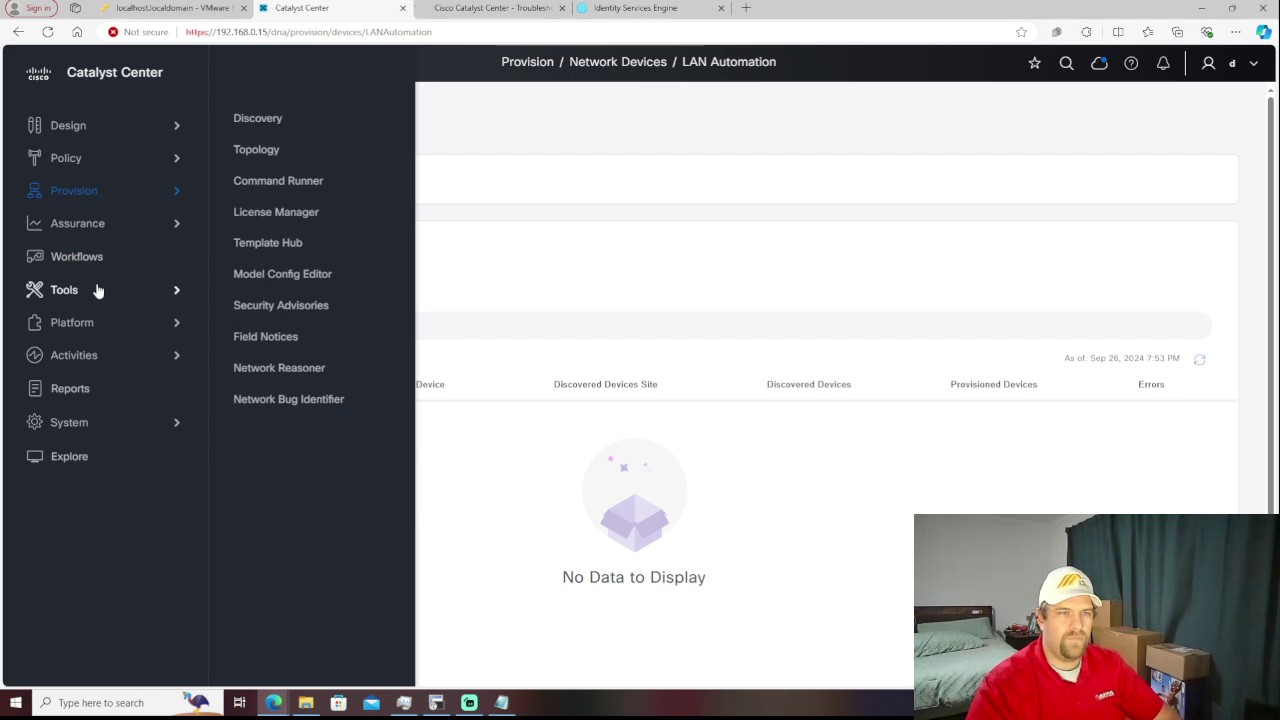
mouse_move(109, 321)
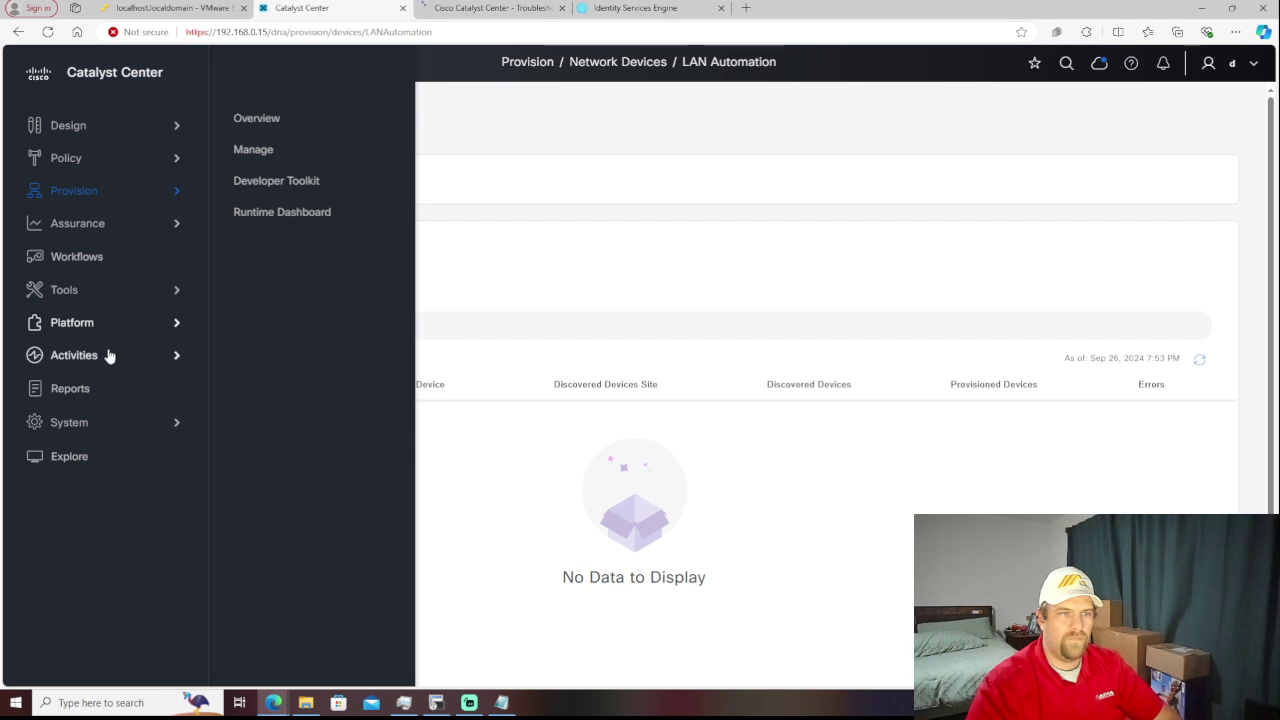
mouse_move(109, 355)
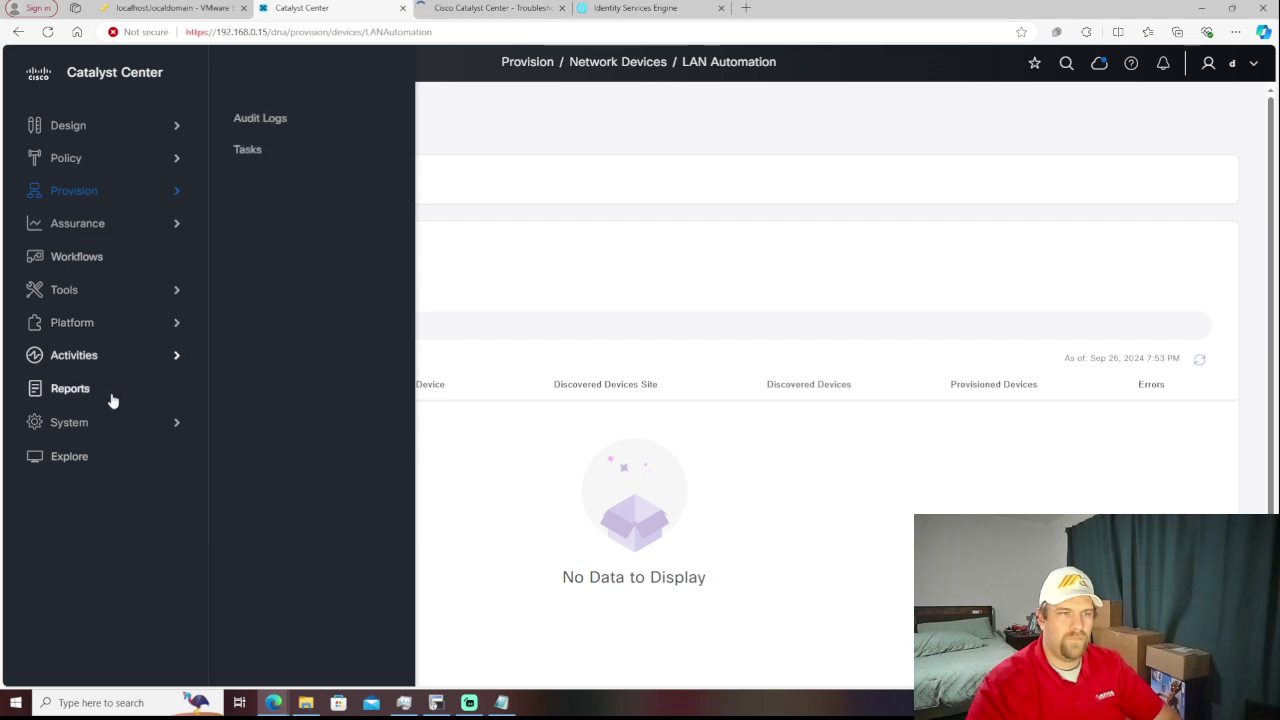
click(111, 392)
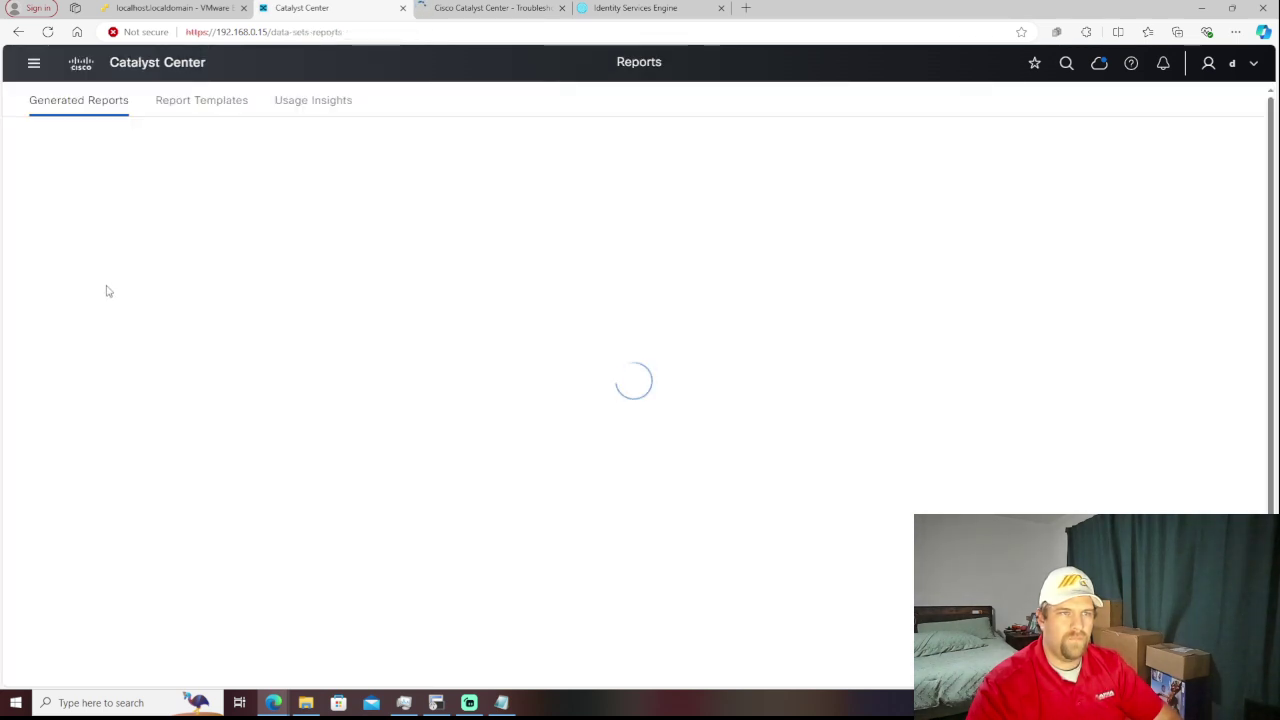
- Expand the System section in the main navigation
click(33, 64)
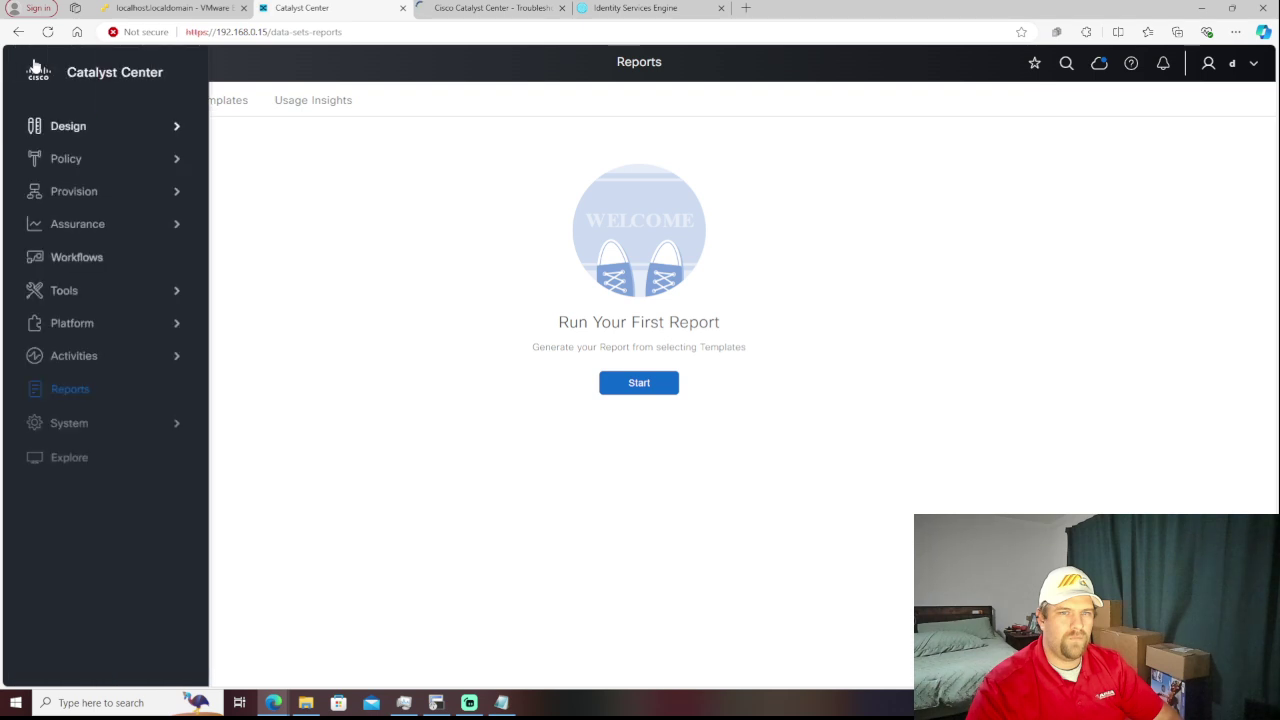
click(112, 440)
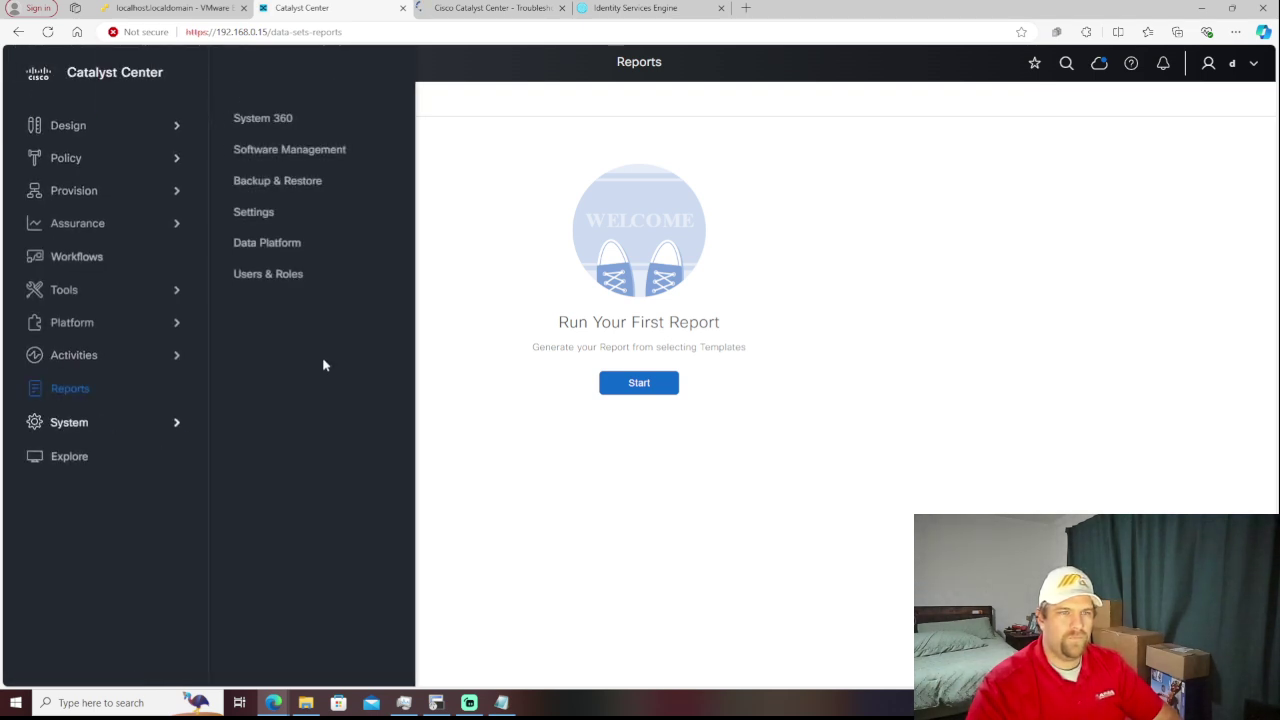
- Open System 360, scroll to Externally Connected Systems, and configure the IPAM server
click(288, 128)
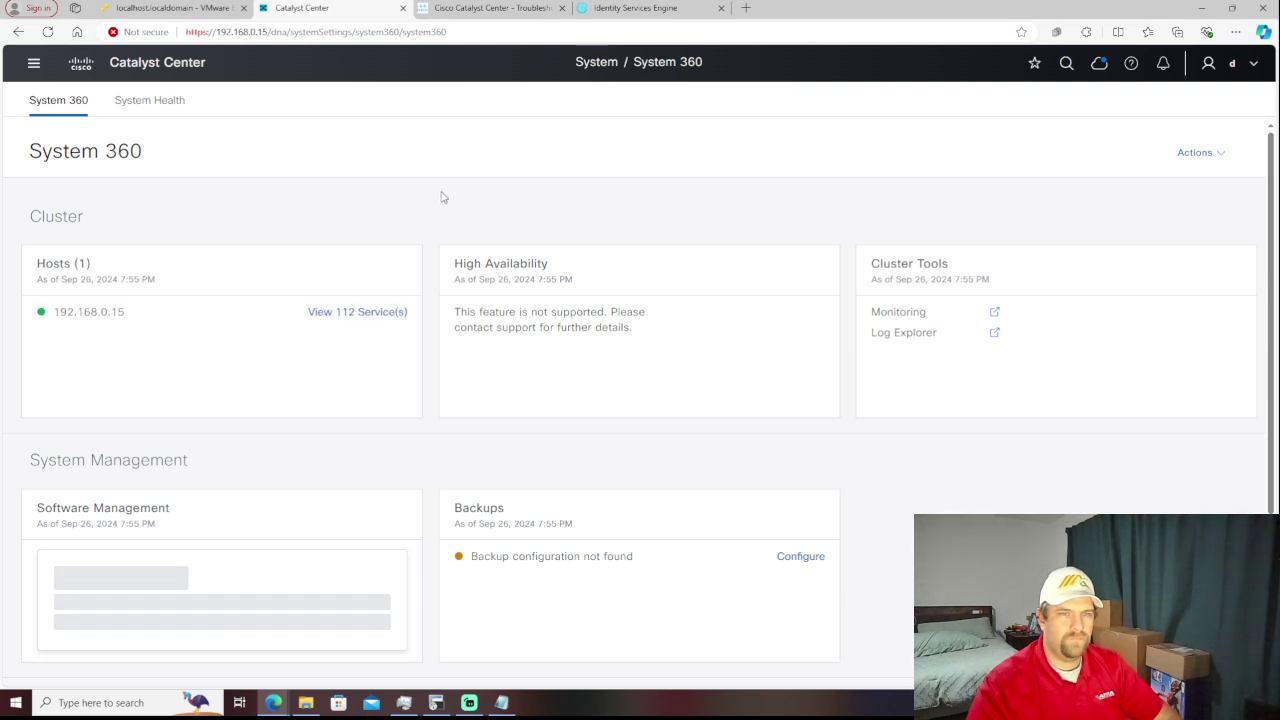
scroll(443, 197, down, 2)
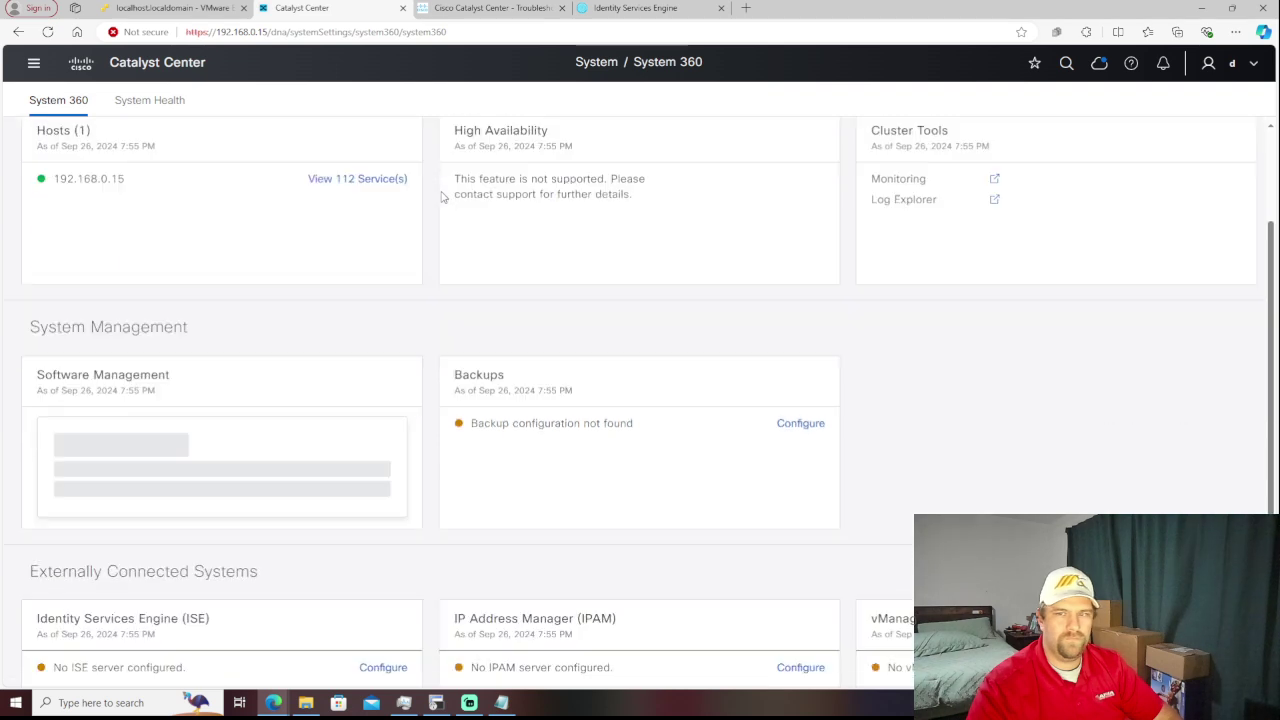
scroll(443, 197, down, 1)
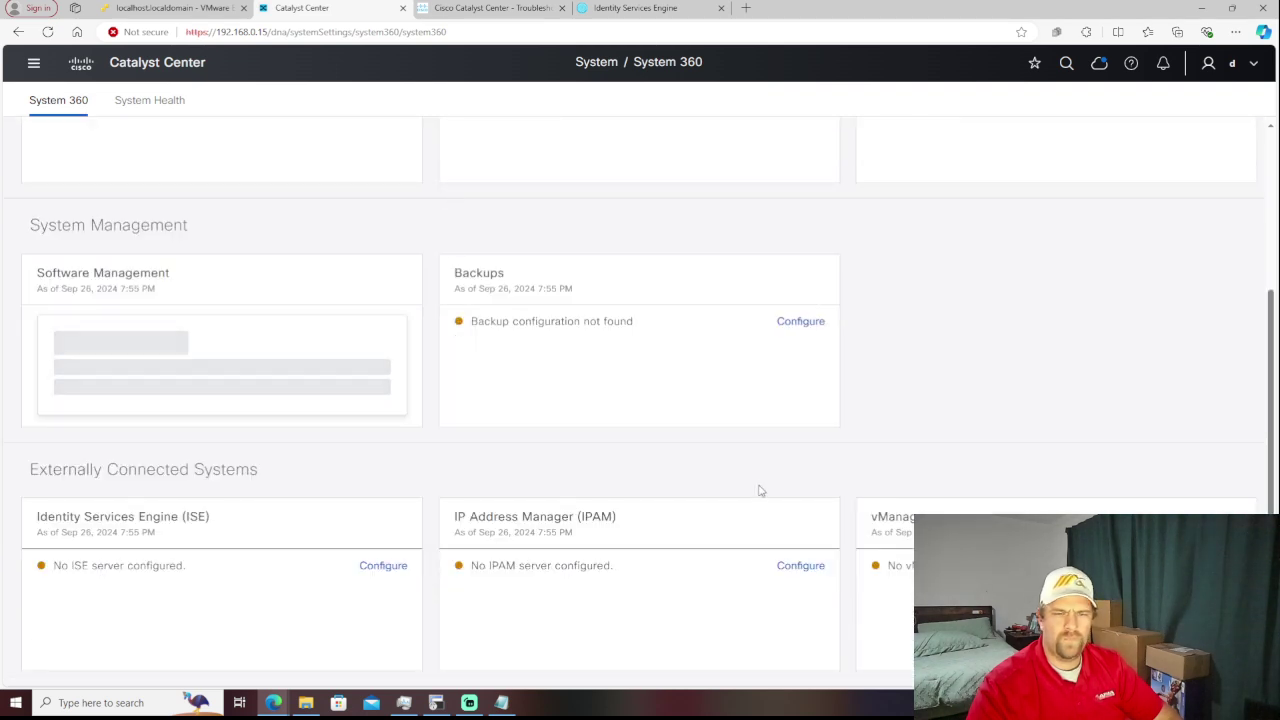
click(800, 566)
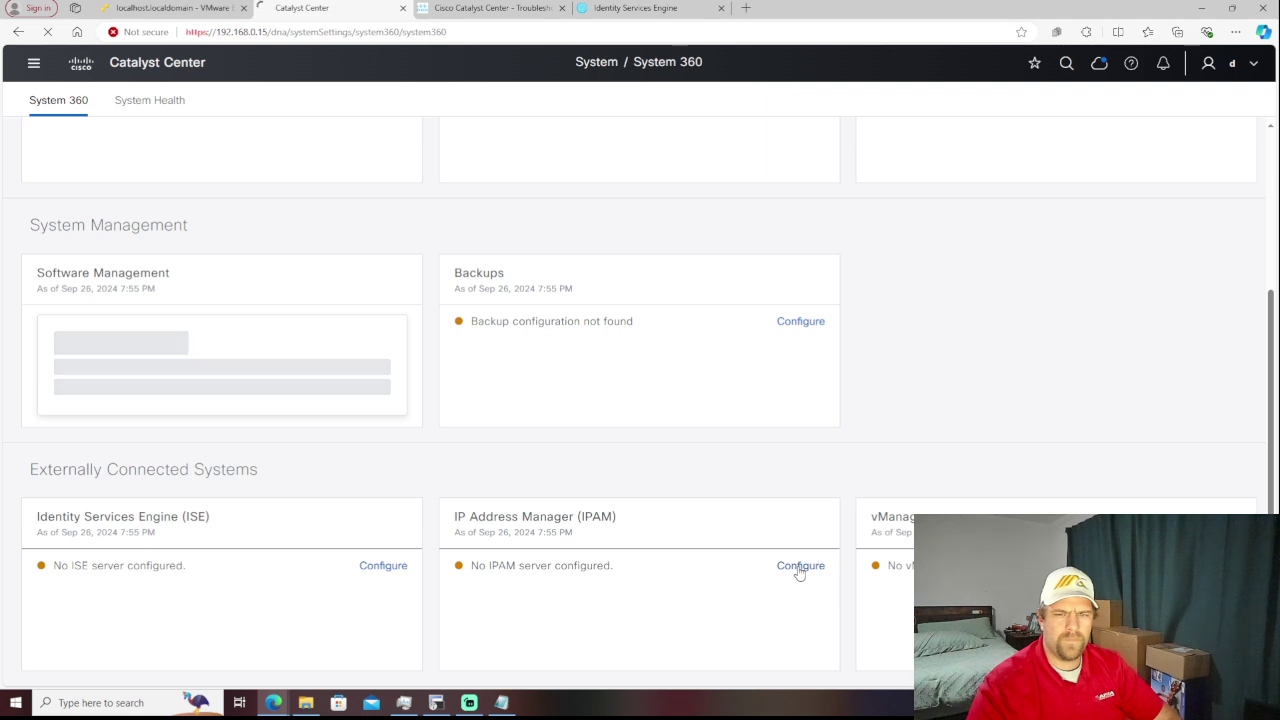
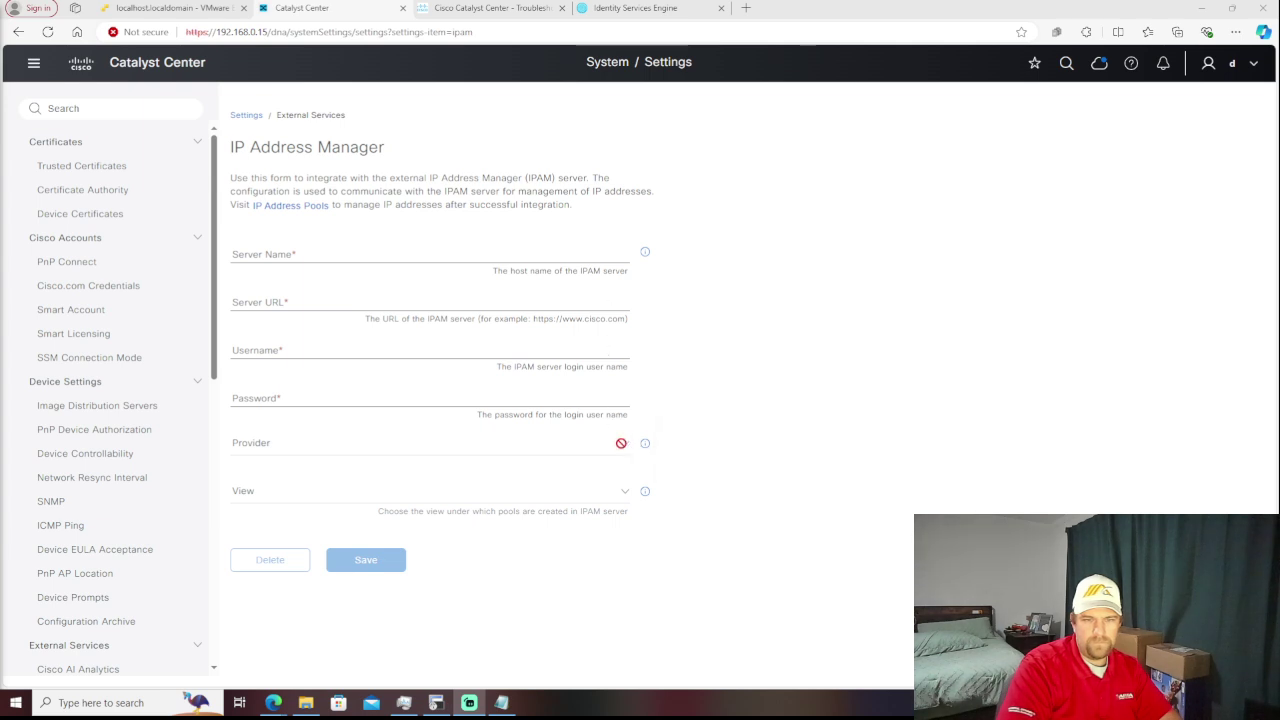
mouse_move(650, 452)
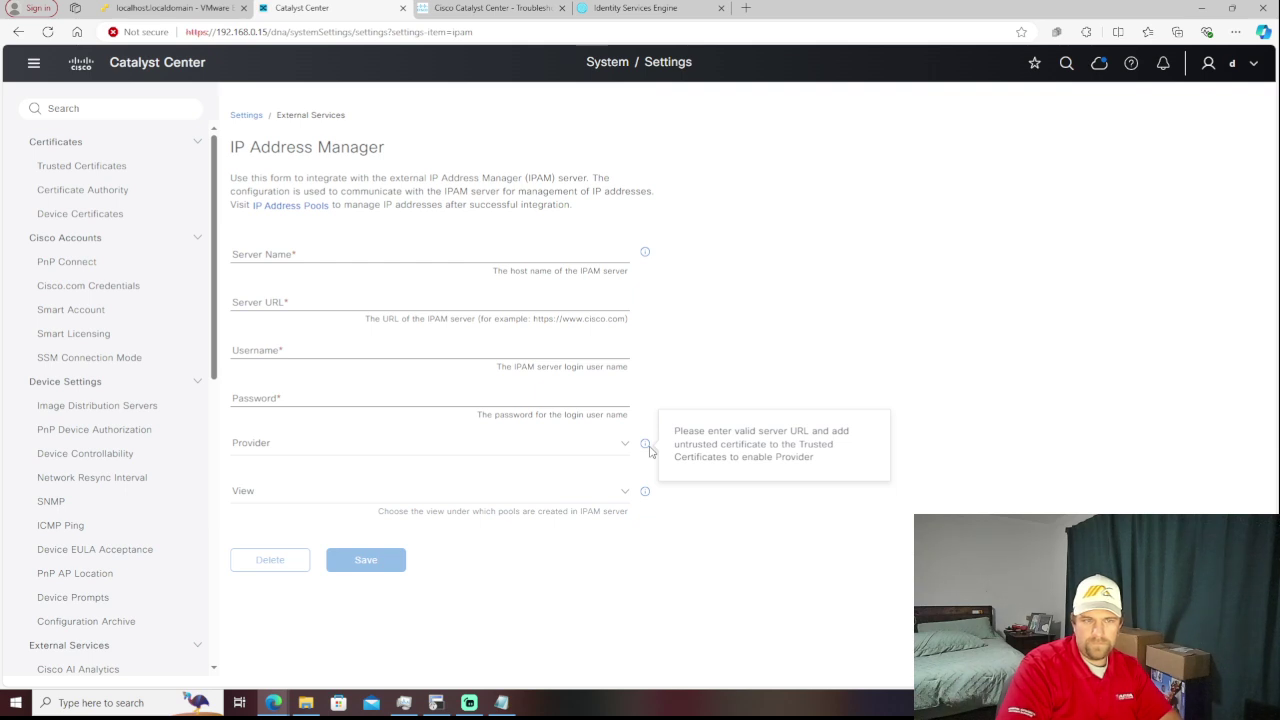
click(461, 260)
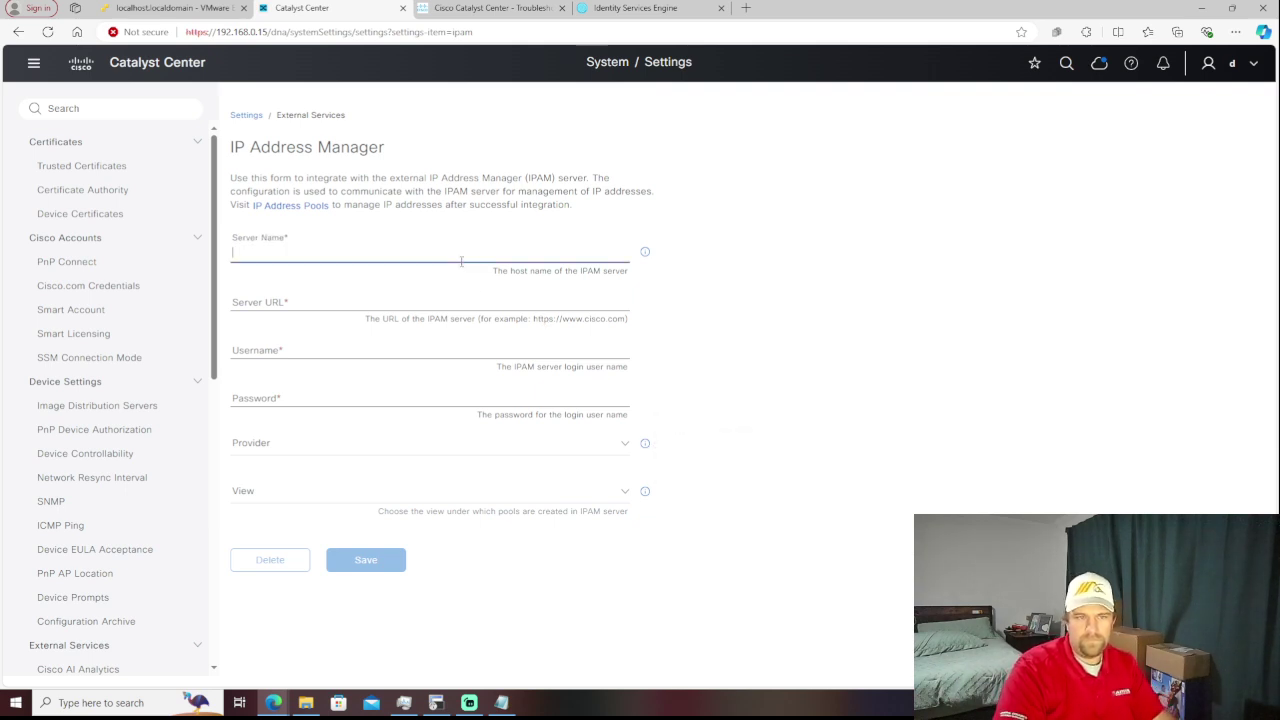
text(s)
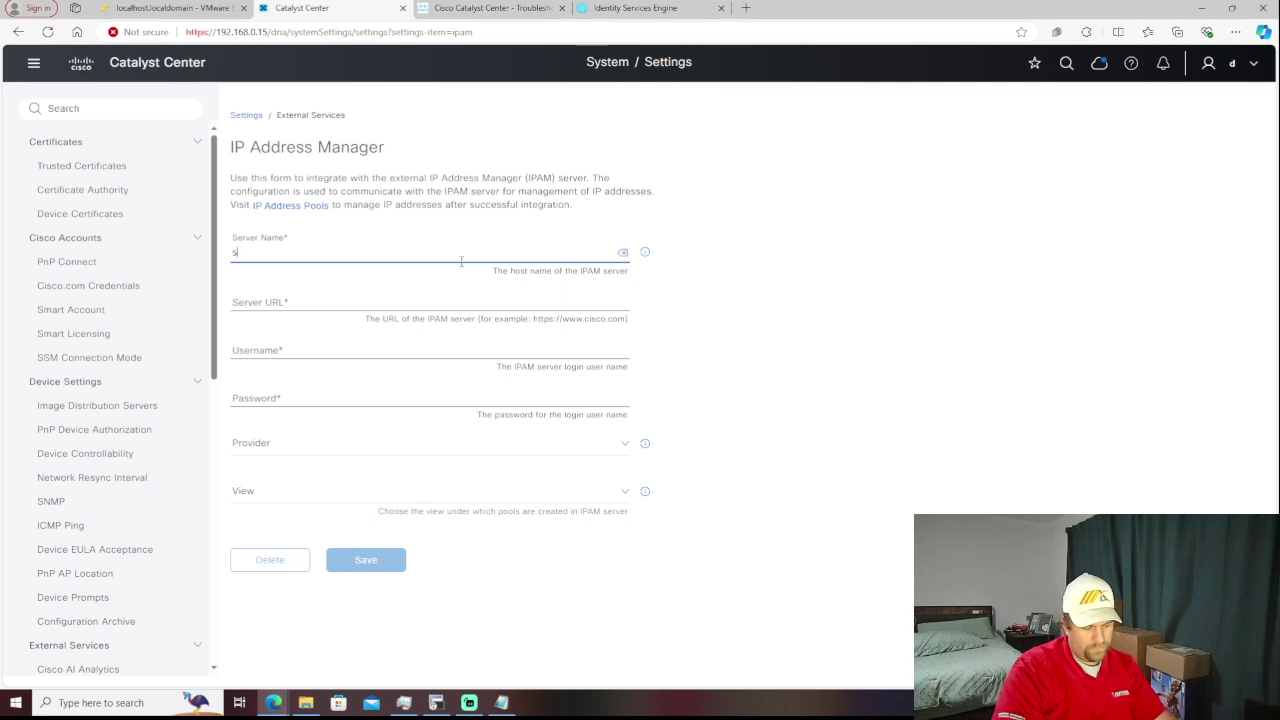
text(erv)
click(456, 304)
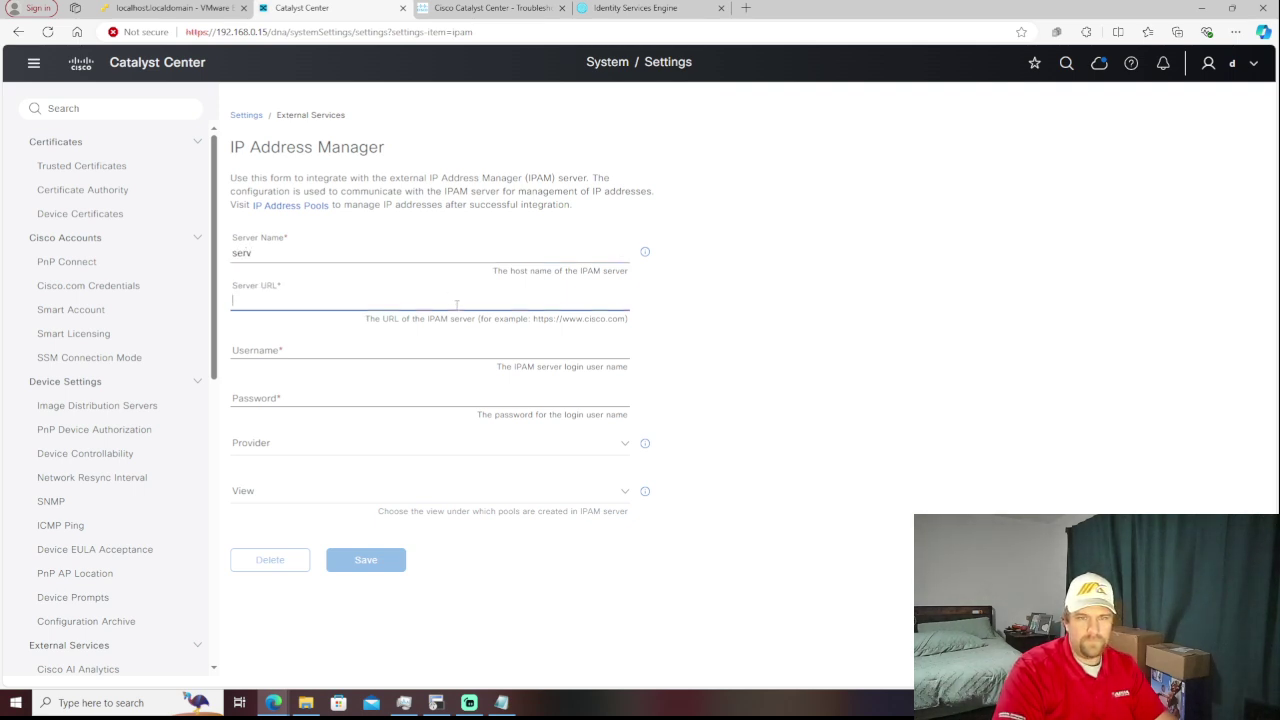
text(serv)
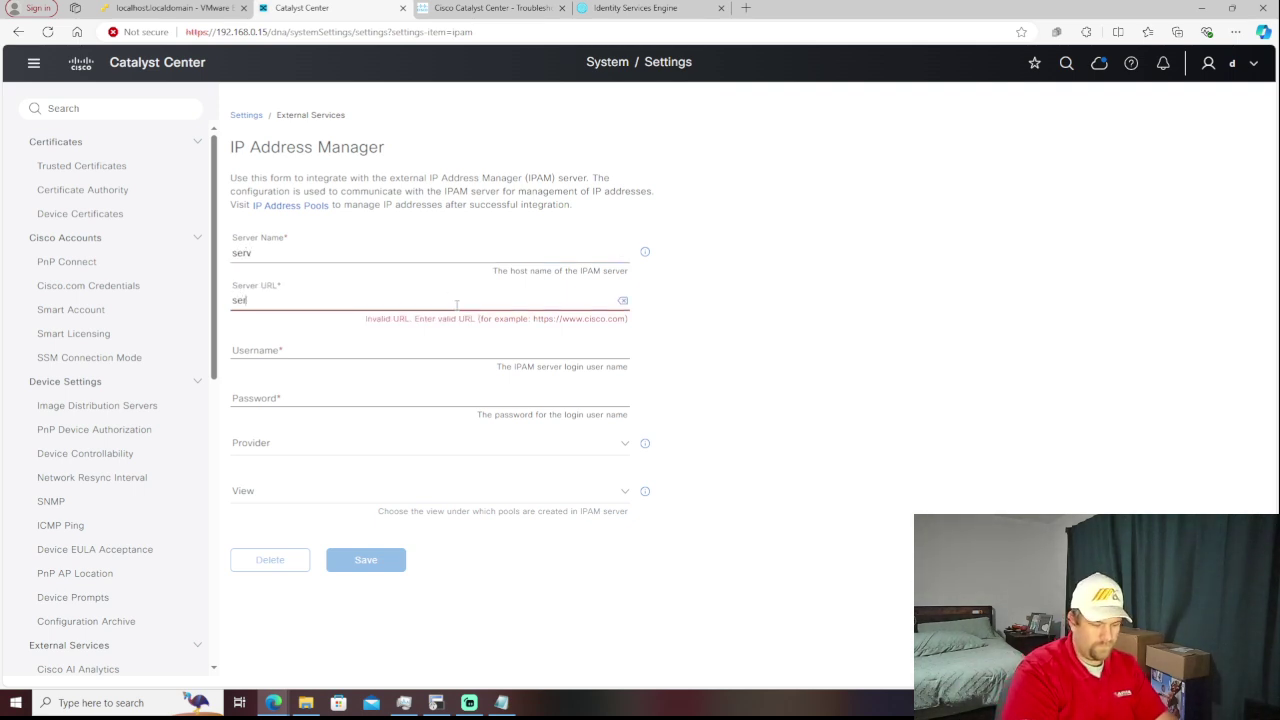
text(.com)
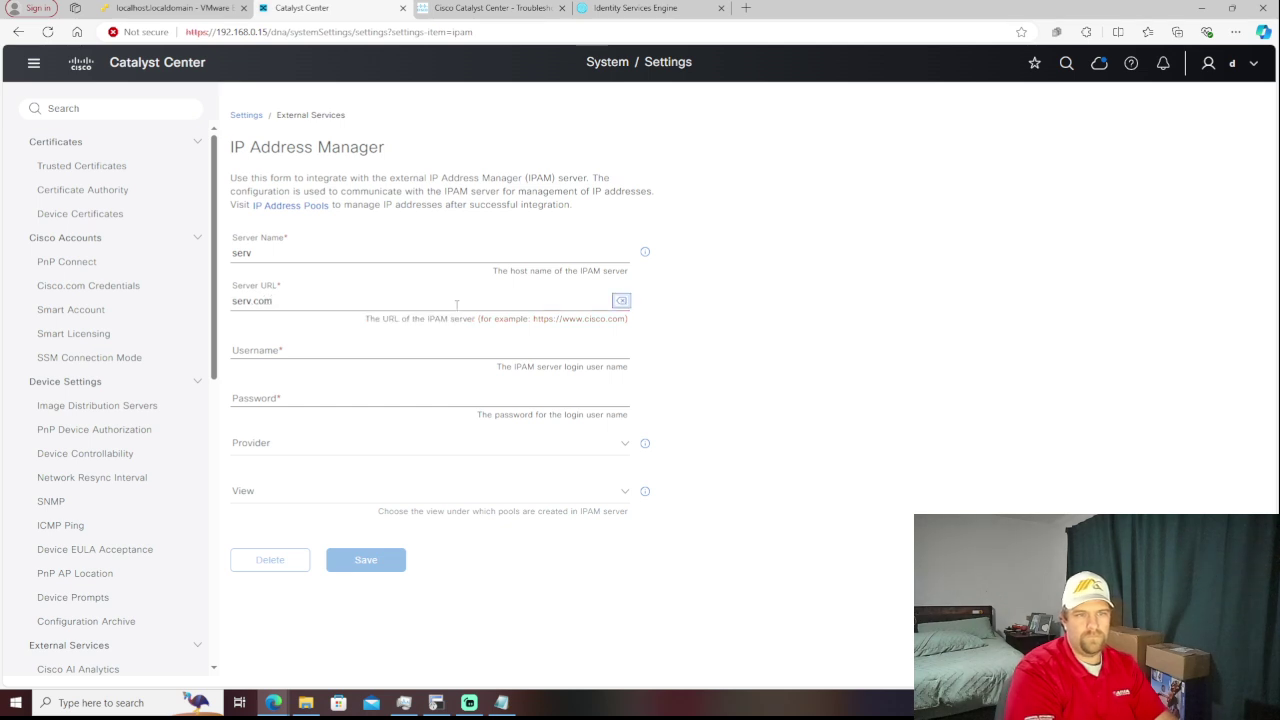
key(Tab)
text(aa)
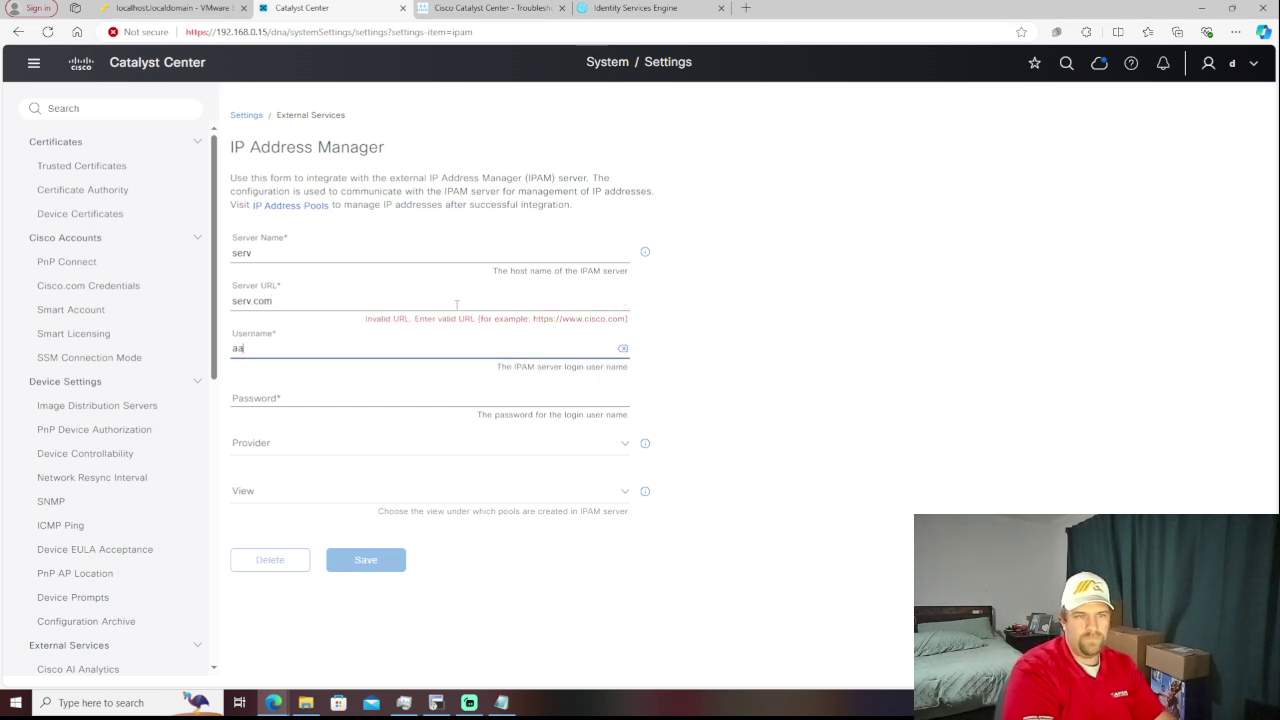
text(a)
key(Tab)
key(Tab)
text(aa)
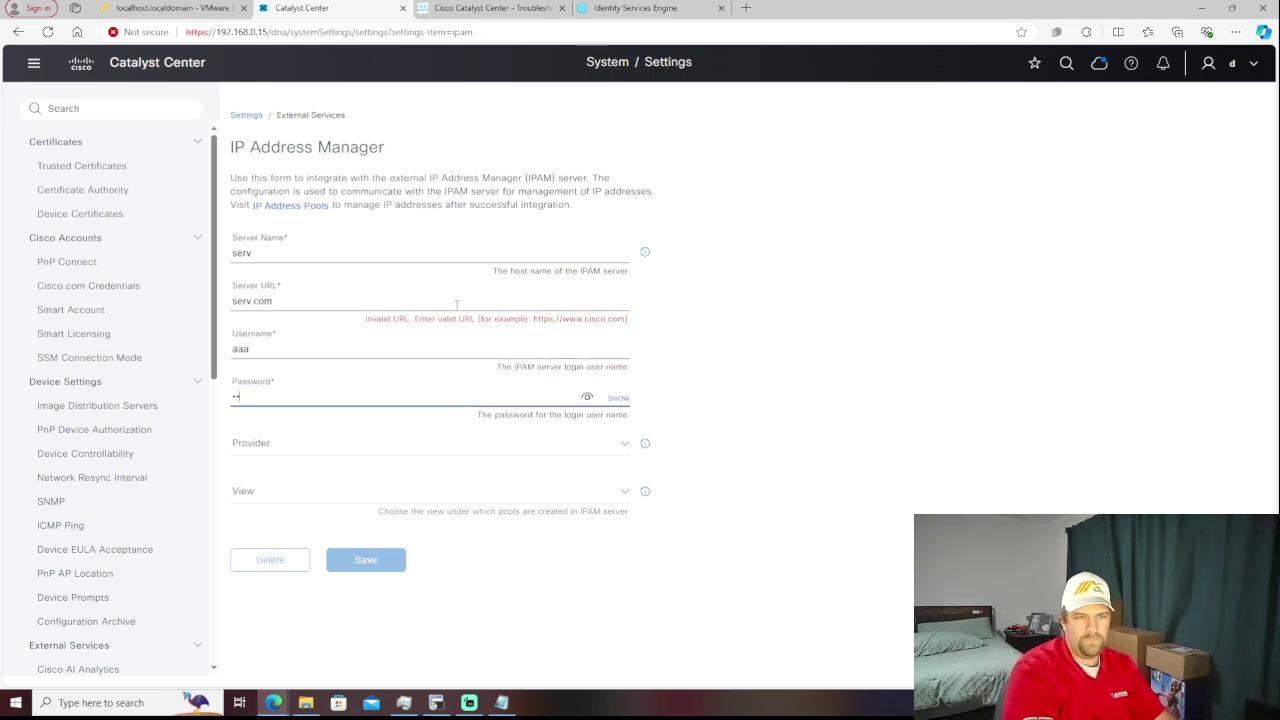
text(aaa)
key(Tab)
key(Tab)
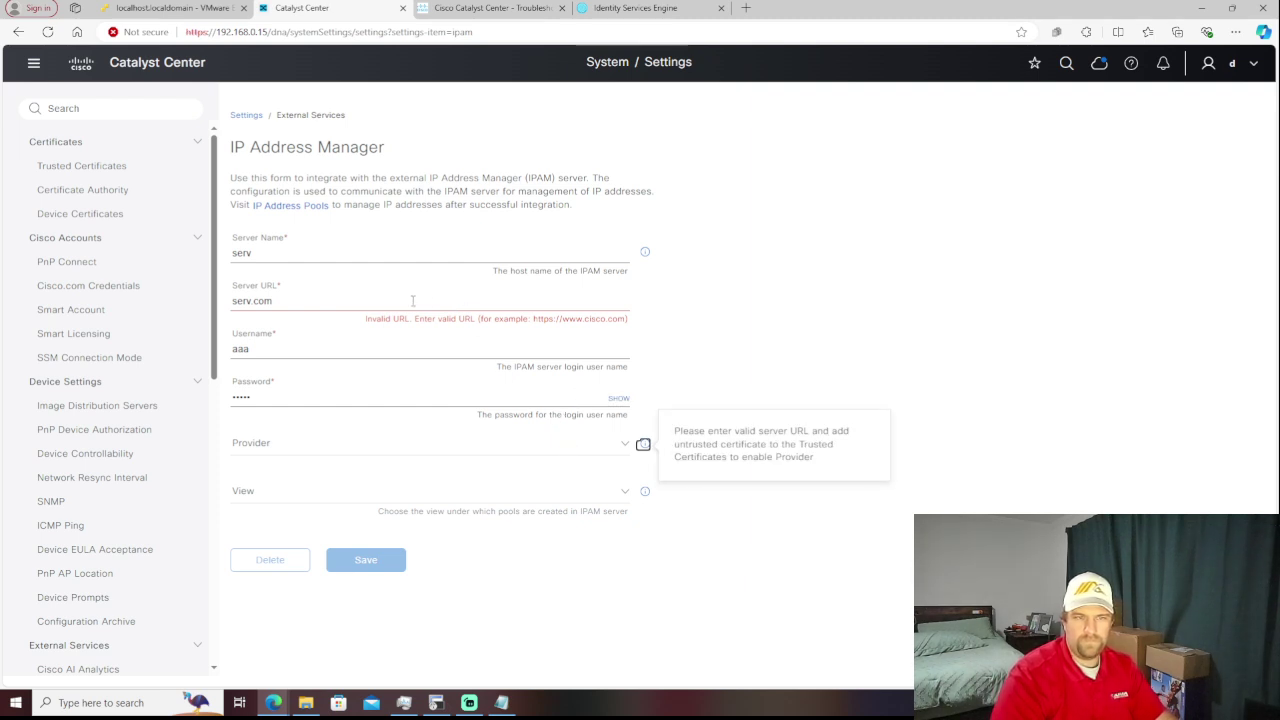
click(256, 300)
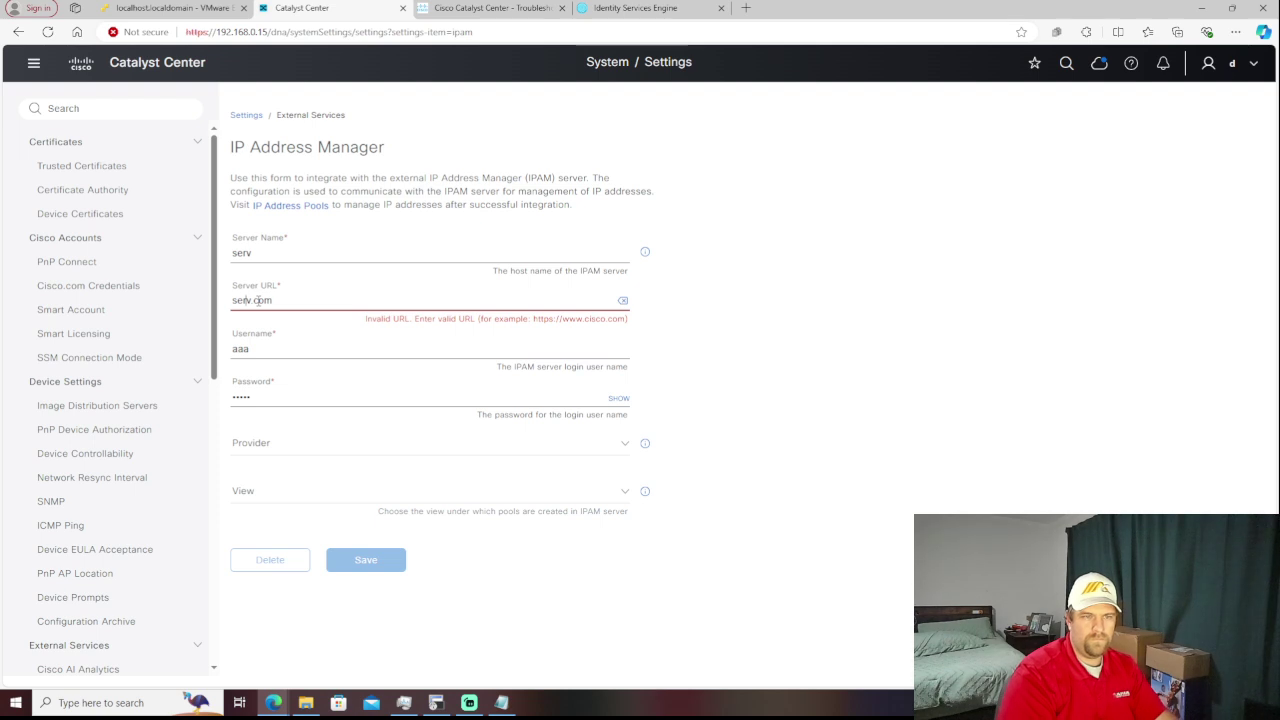
text(https://)
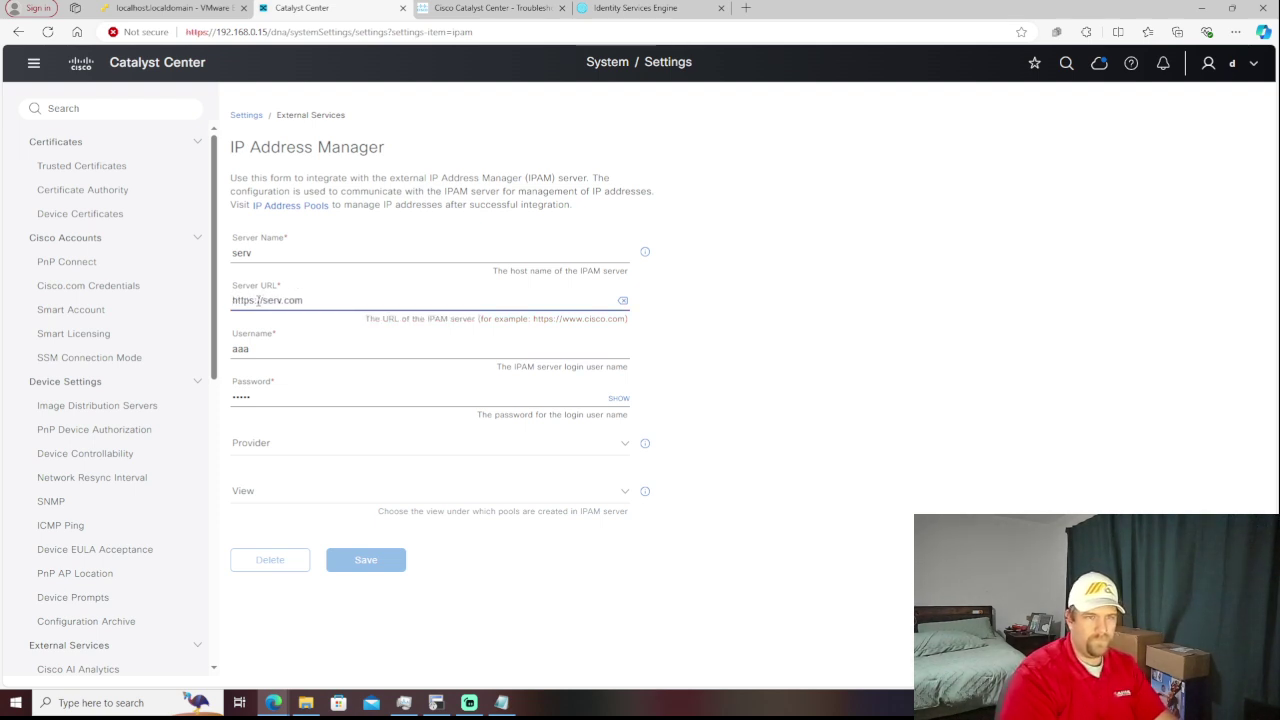
click(572, 445)
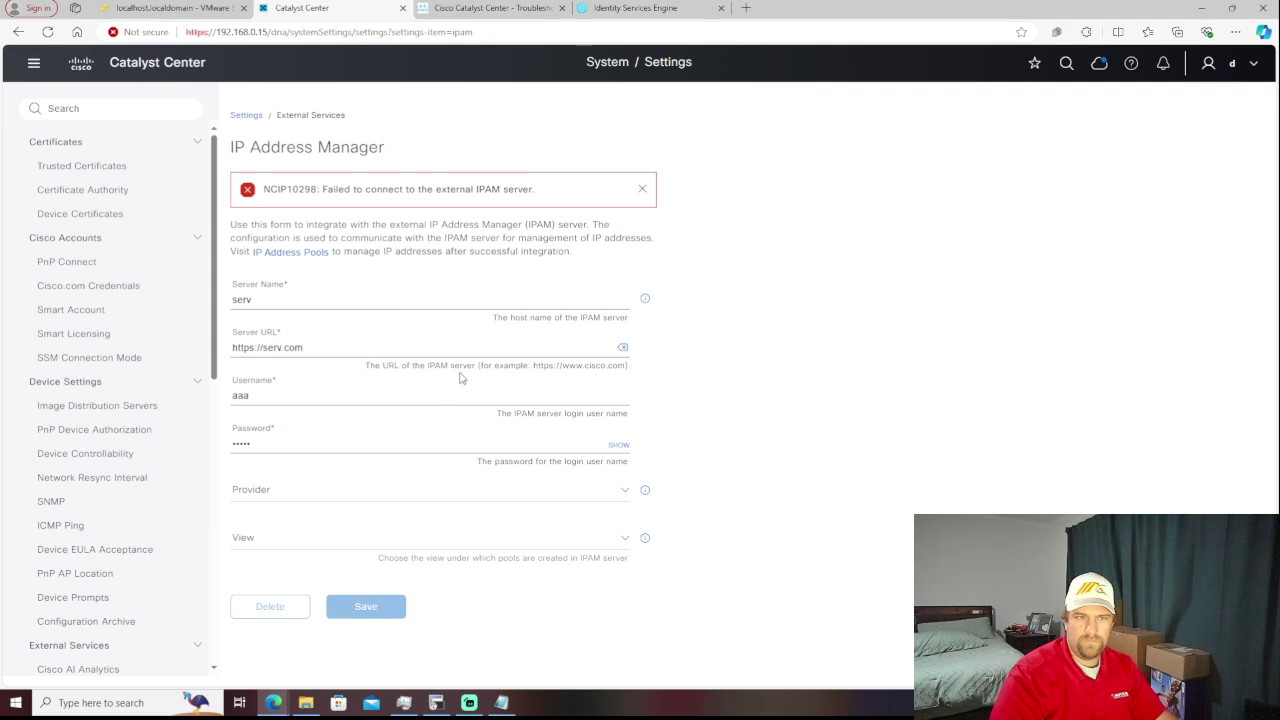
triple_click(336, 346)
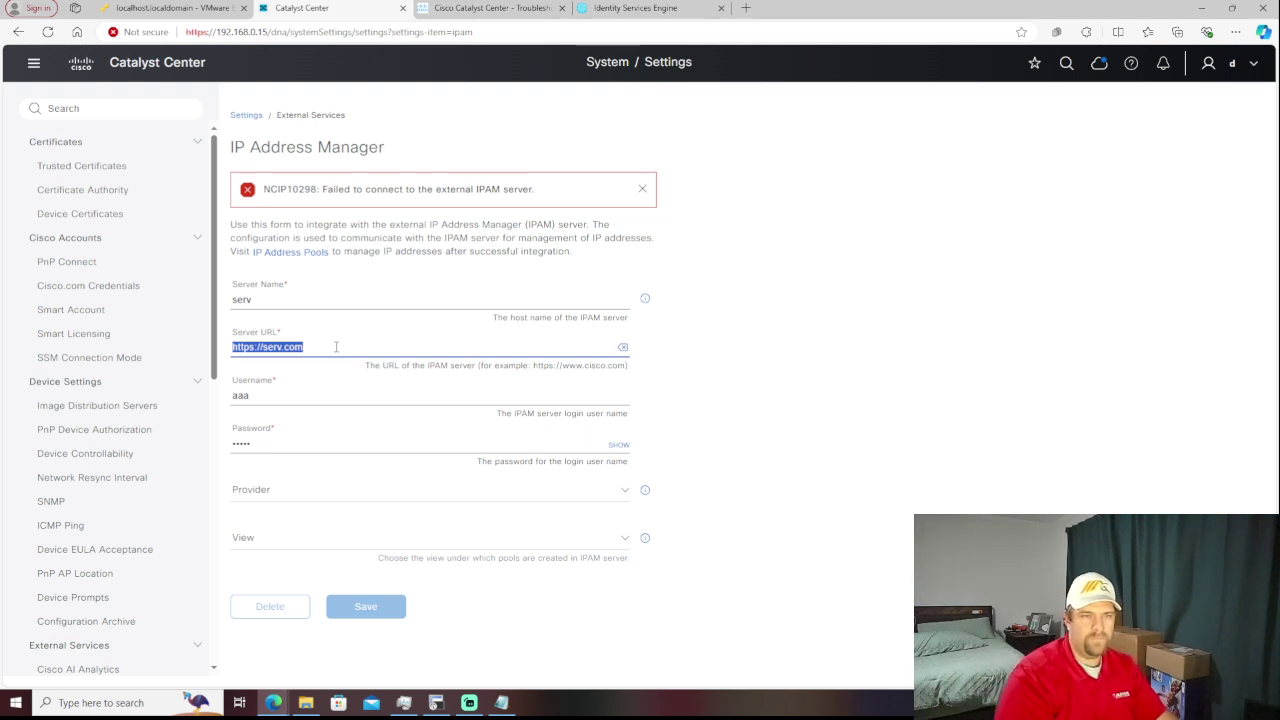
click(336, 346)
key(BackSpace)
key(BackSpace)
key(BackSpace)
key(BackSpace)
key(BackSpace)
key(BackSpace)
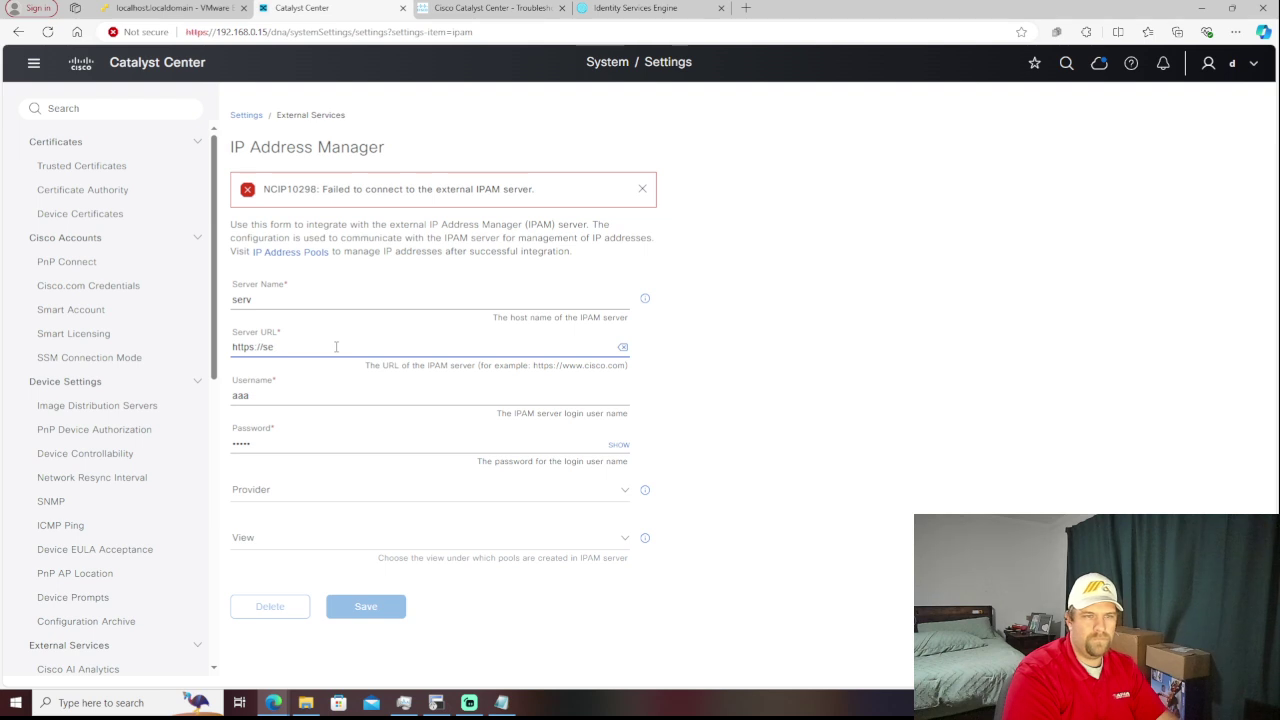
key(BackSpace)
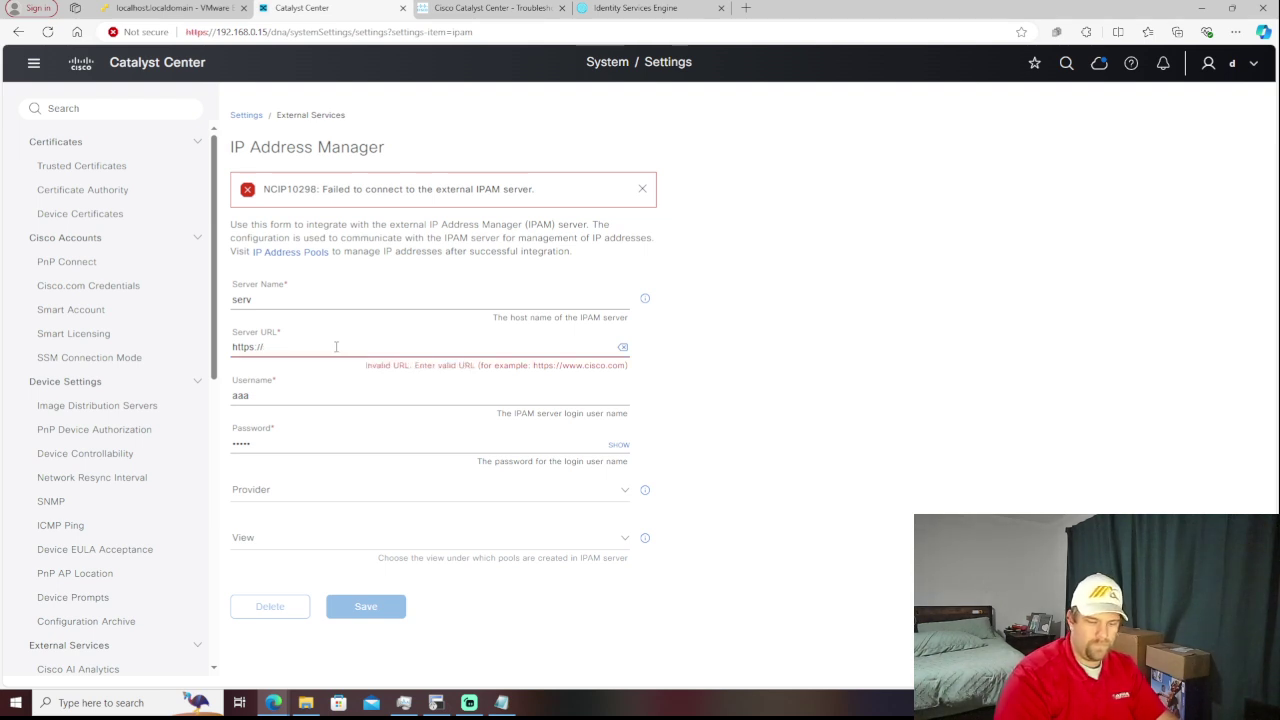
text(192.168.)
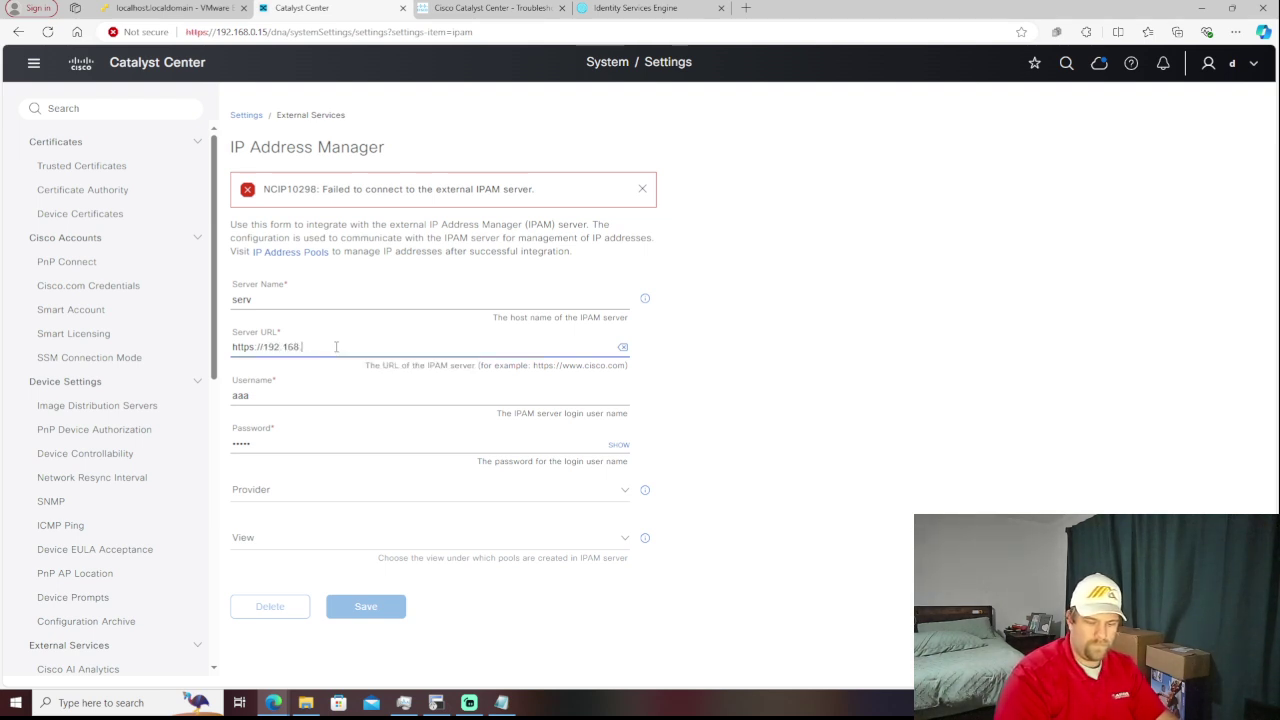
text(0.10)
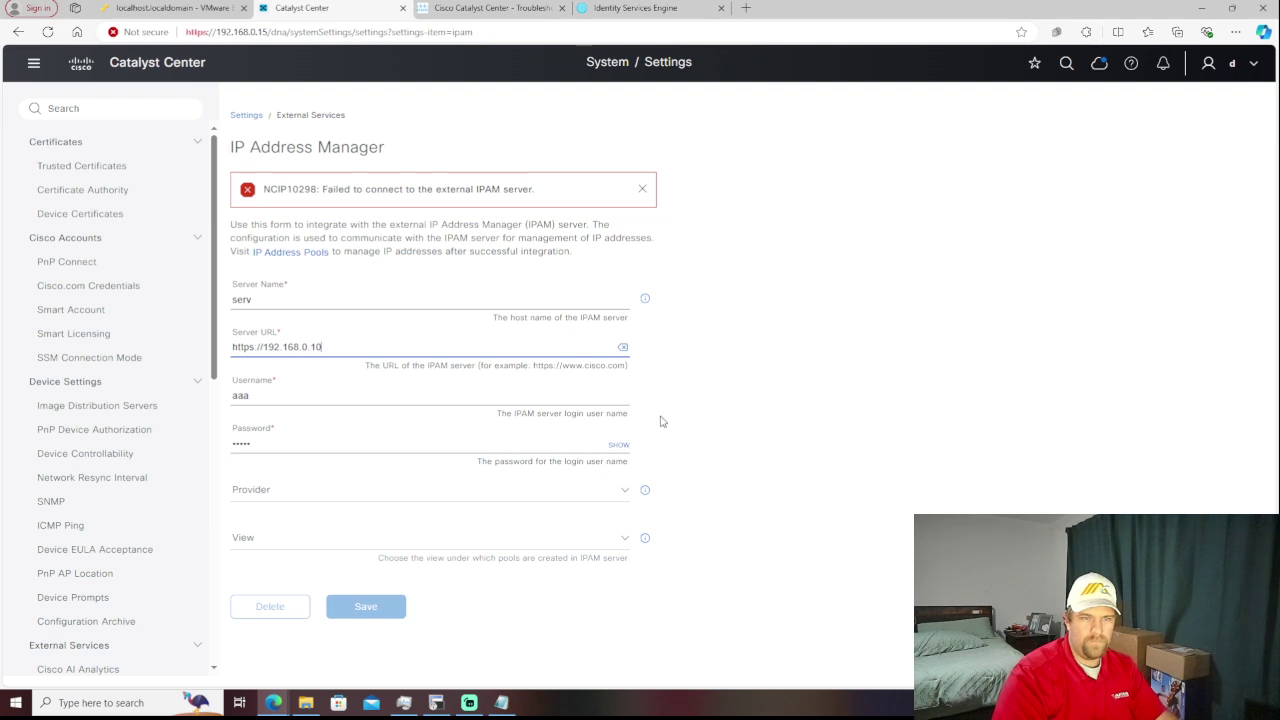
click(692, 433)
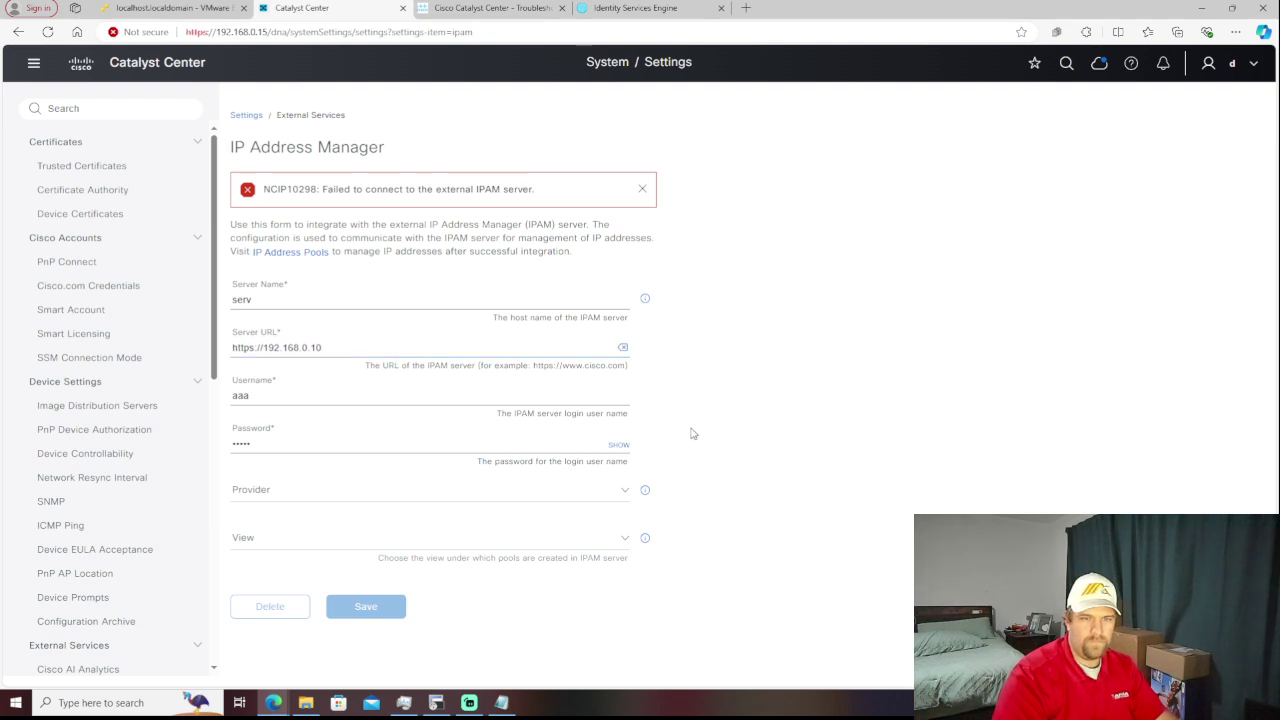
- Save, trust the server's certificate, and list the INFOBLOX, BLUECAT and GENERIC providers
click(627, 492)
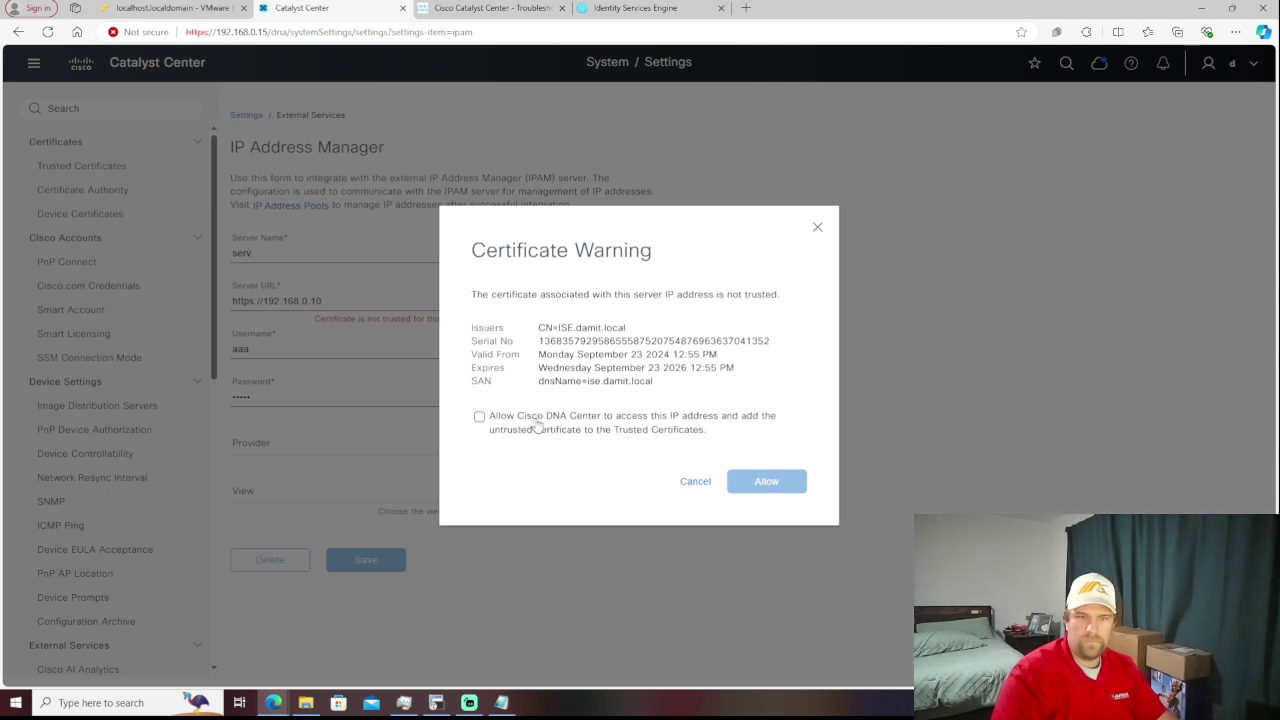
click(481, 417)
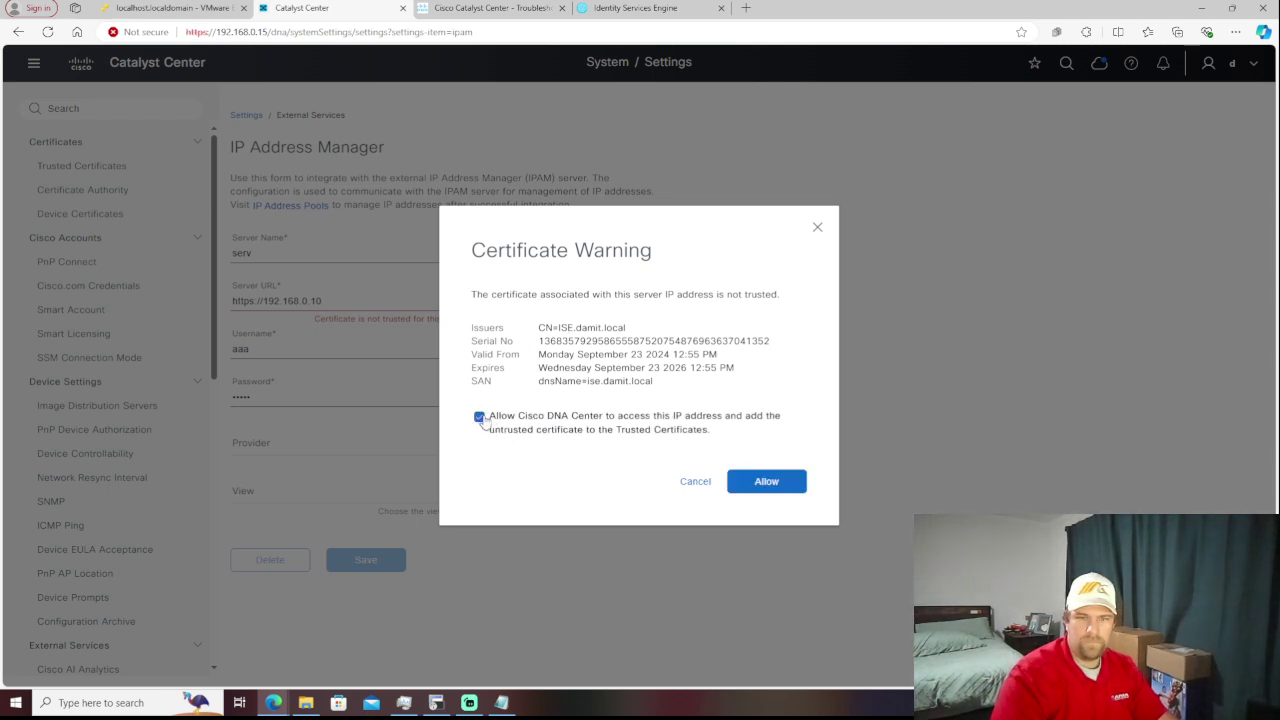
click(757, 482)
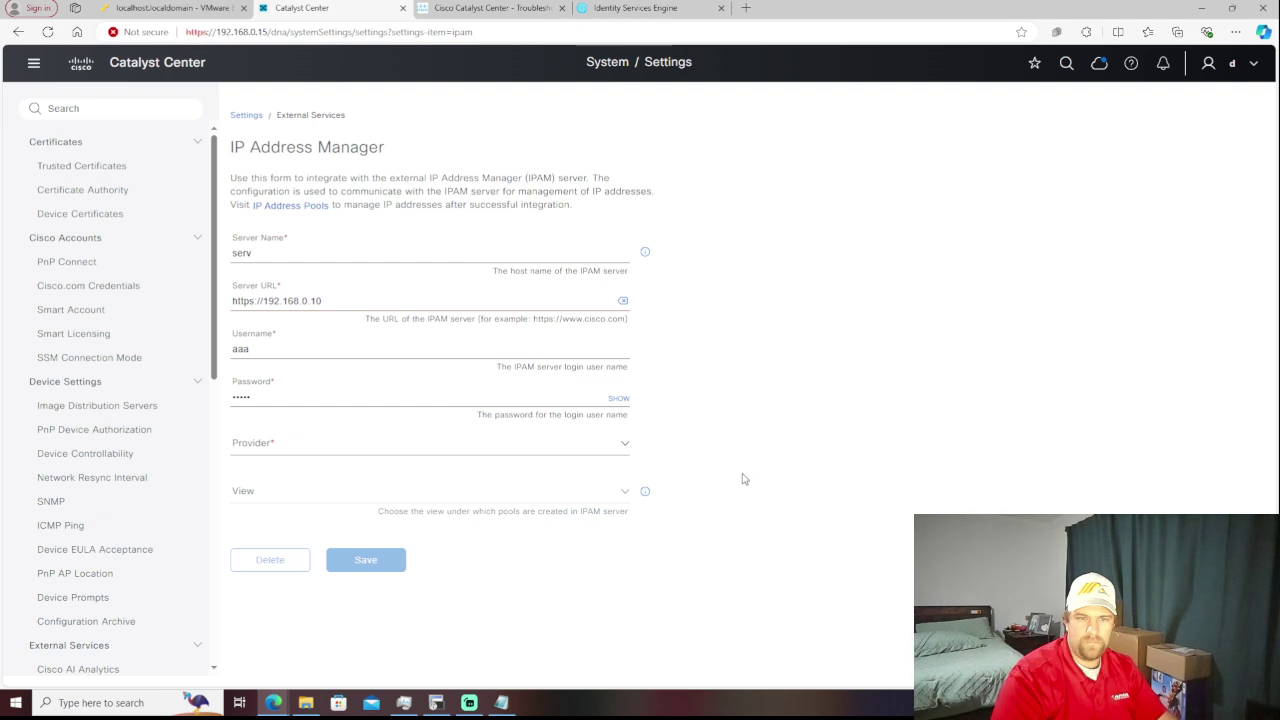
click(629, 448)
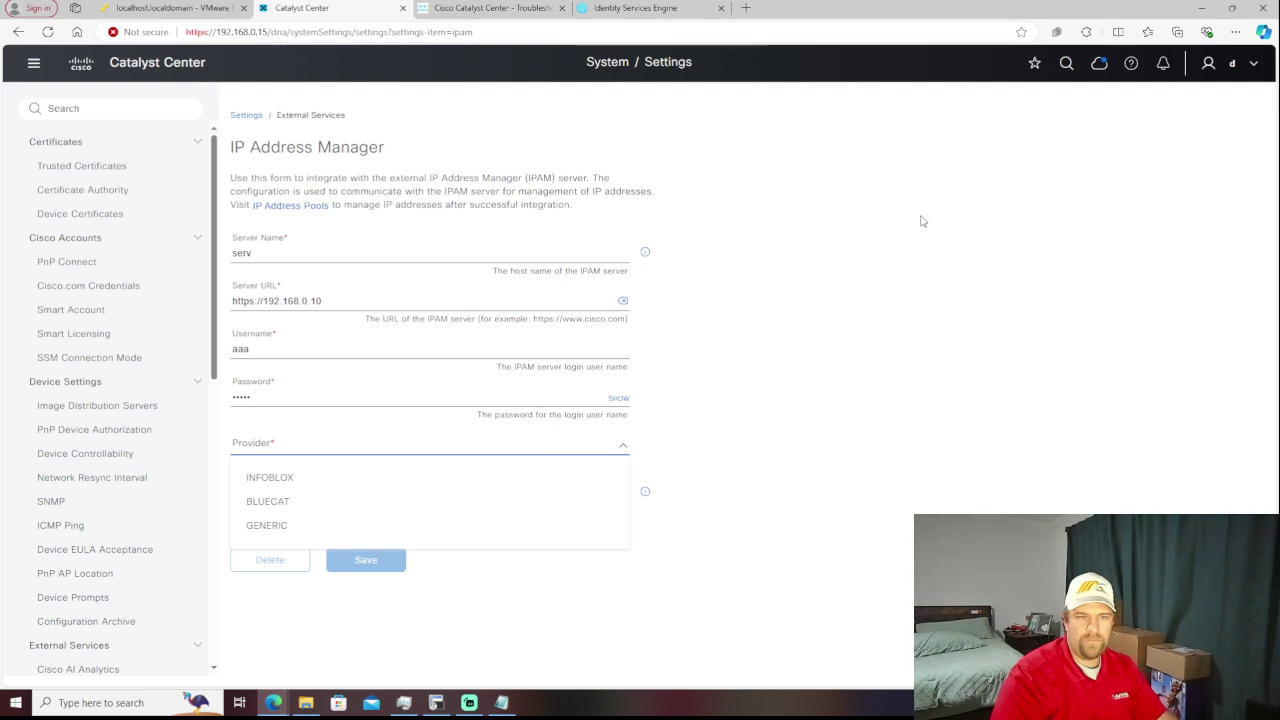
- Search 'bluecat ipam' in a new tab and open the BlueCat IPAM data sheet
click(746, 8)
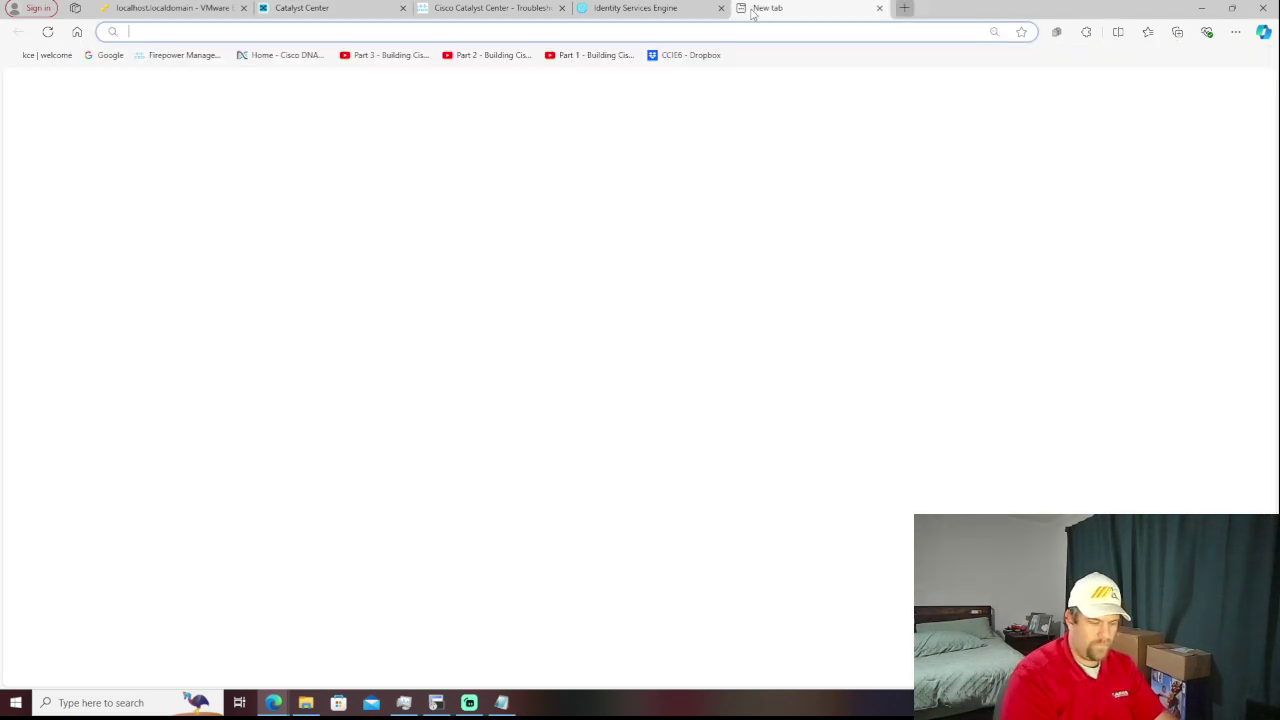
text(bluec)
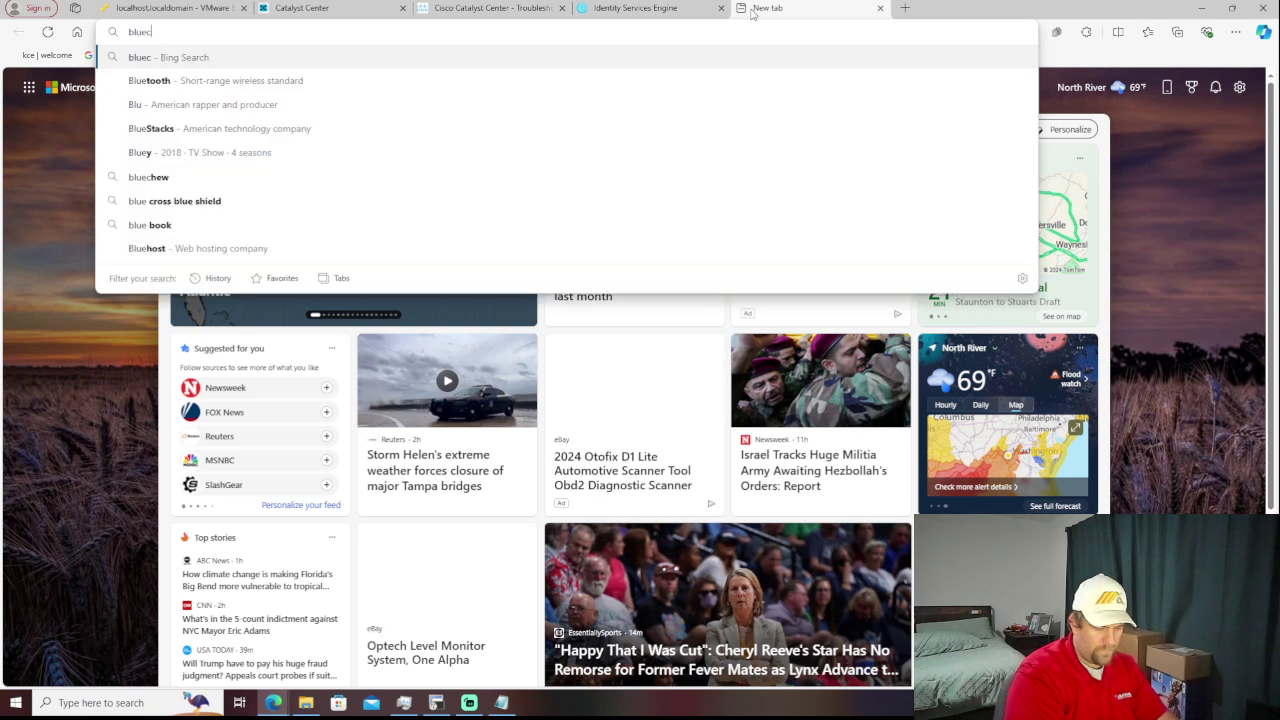
text(at ipam)
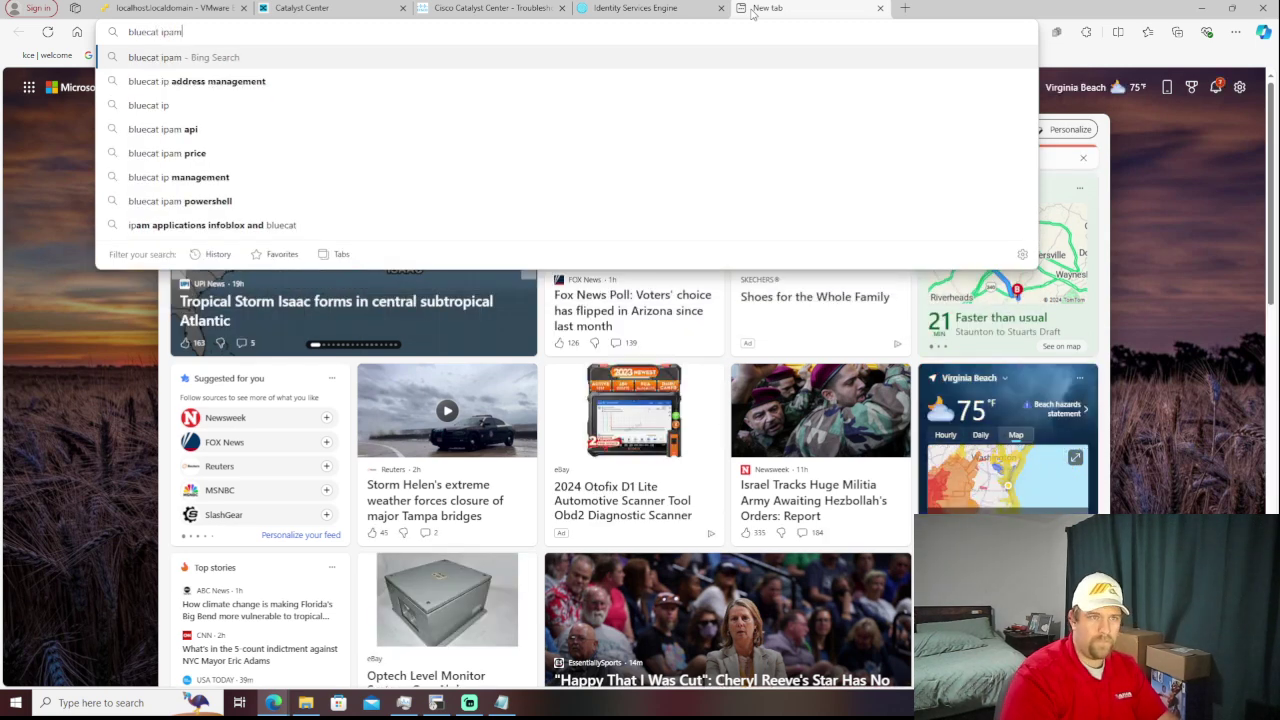
key(Return)
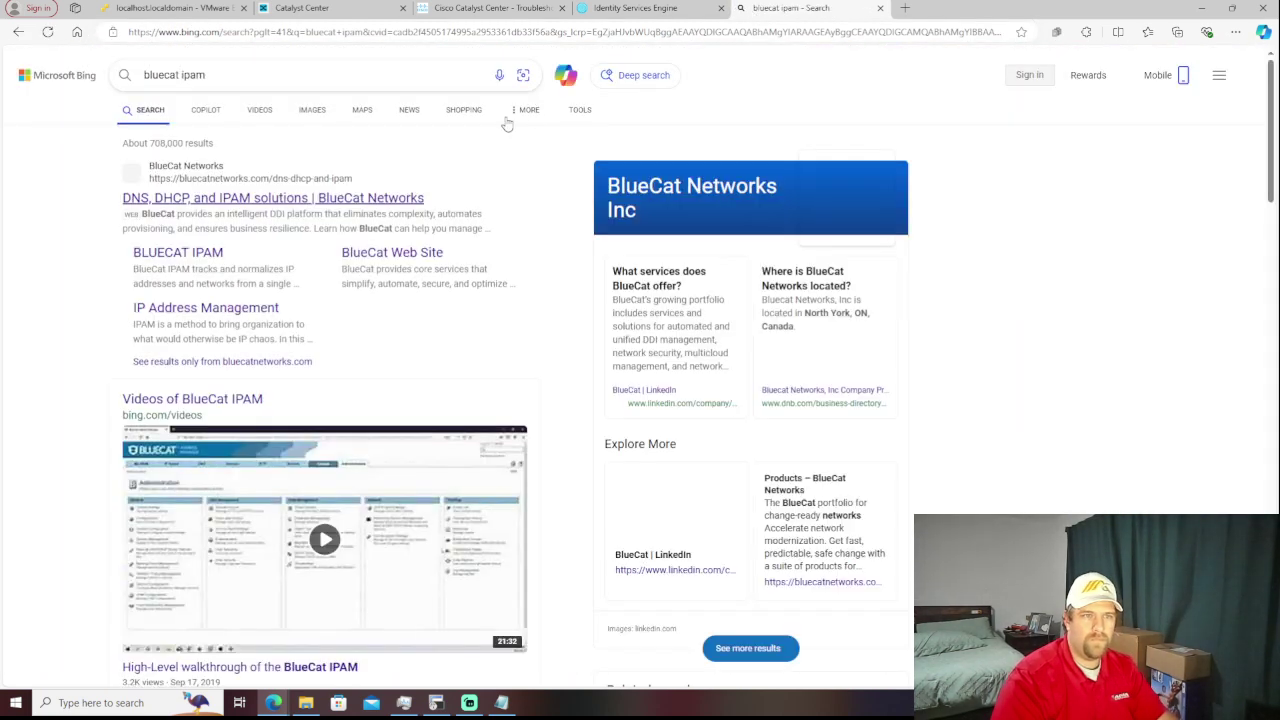
click(178, 250)
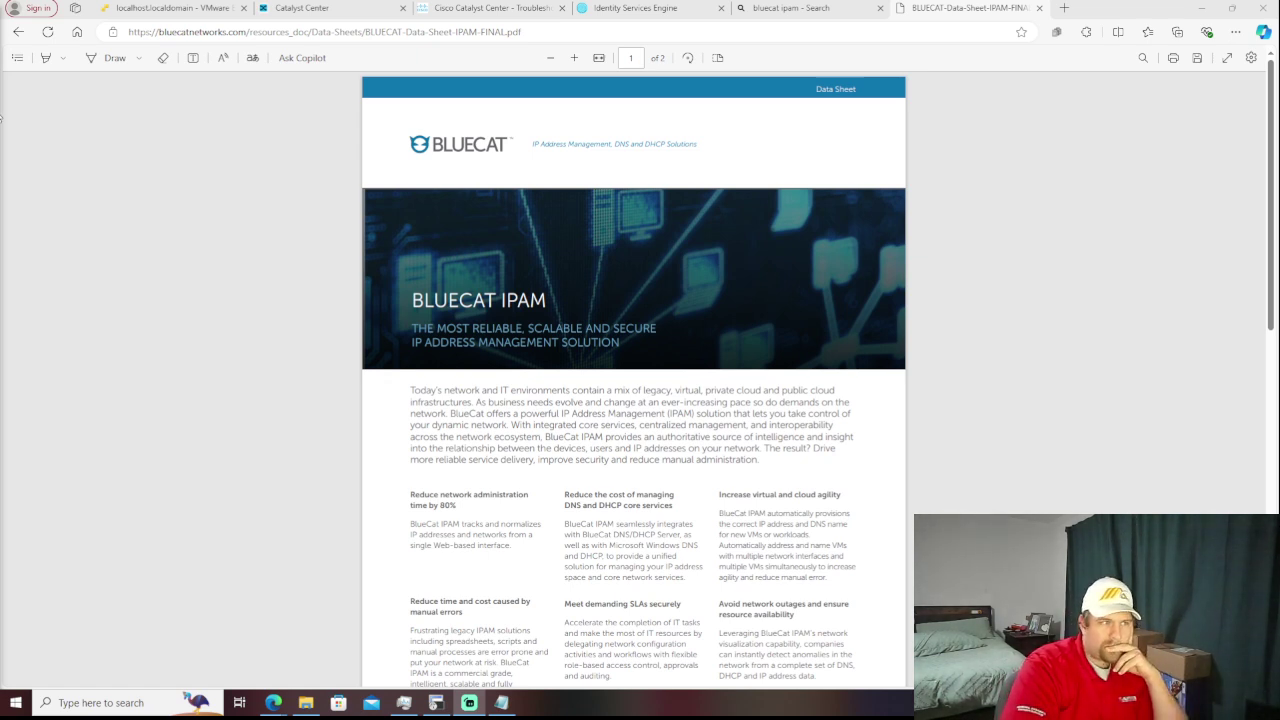
- Read through both pages of the BlueCat IPAM data sheet PDF
scroll(271, 300, down, 6)
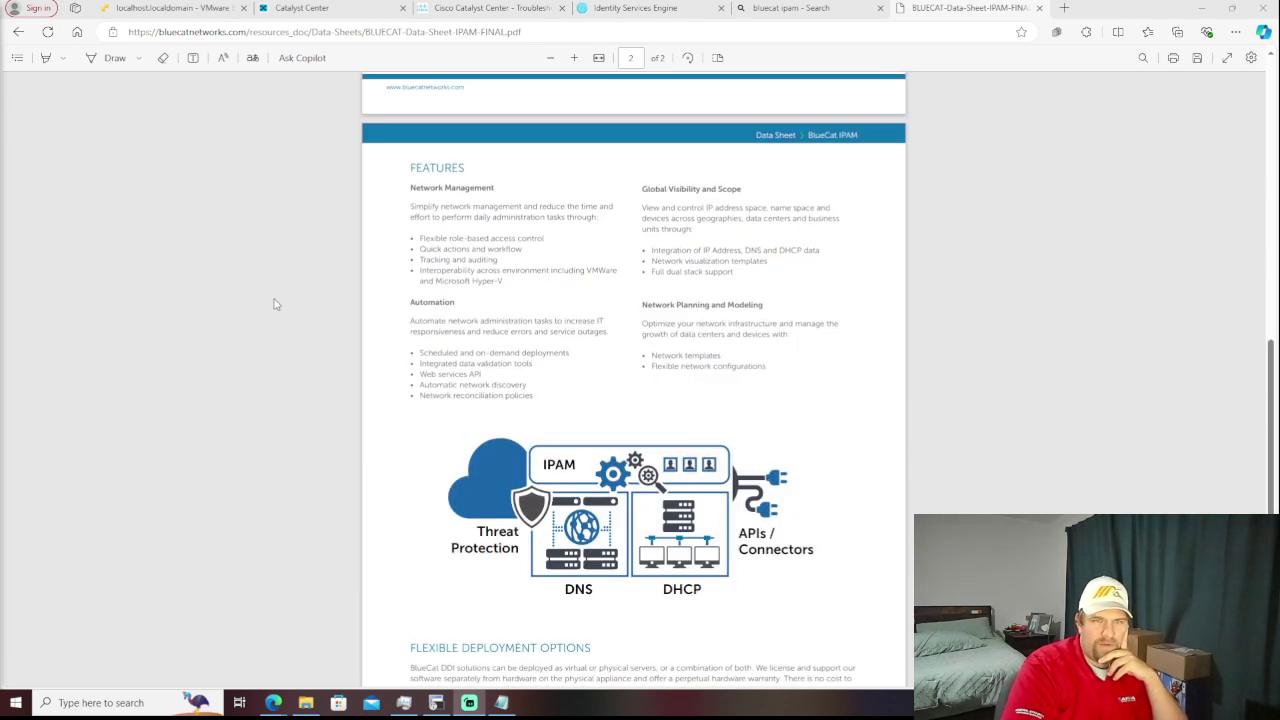
scroll(276, 304, down, 3)
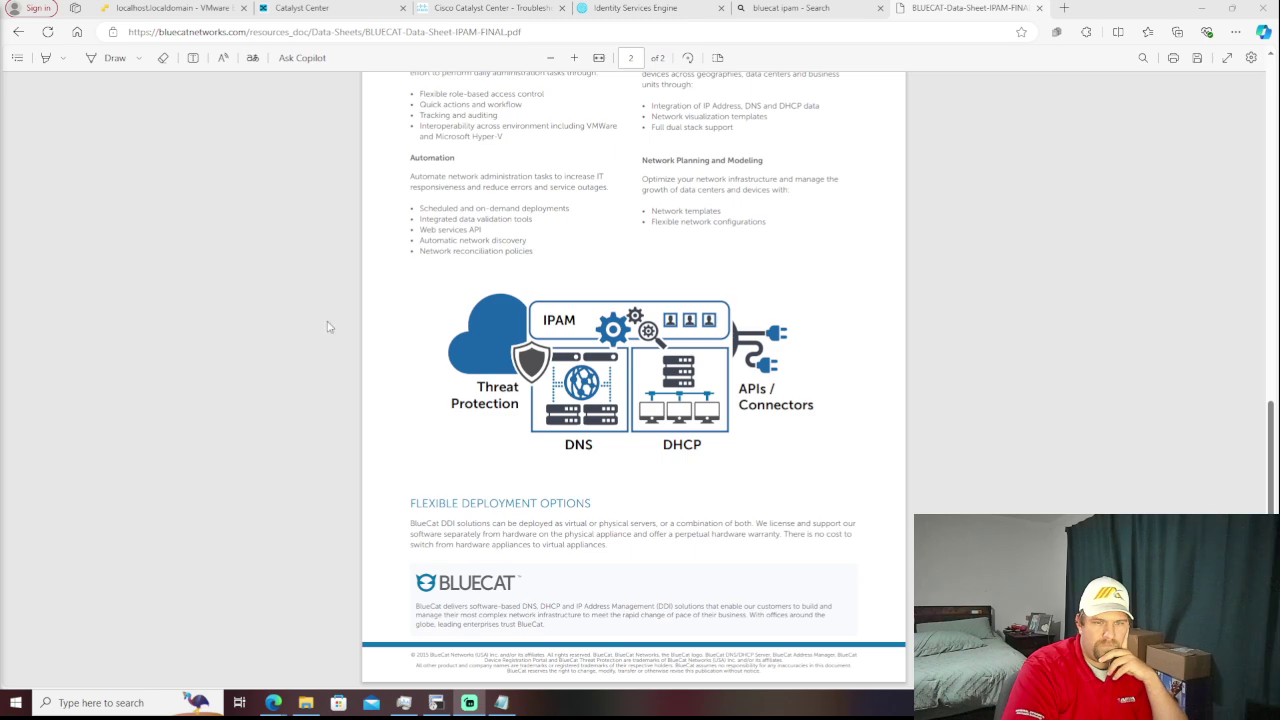
scroll(793, 440, up, 10)
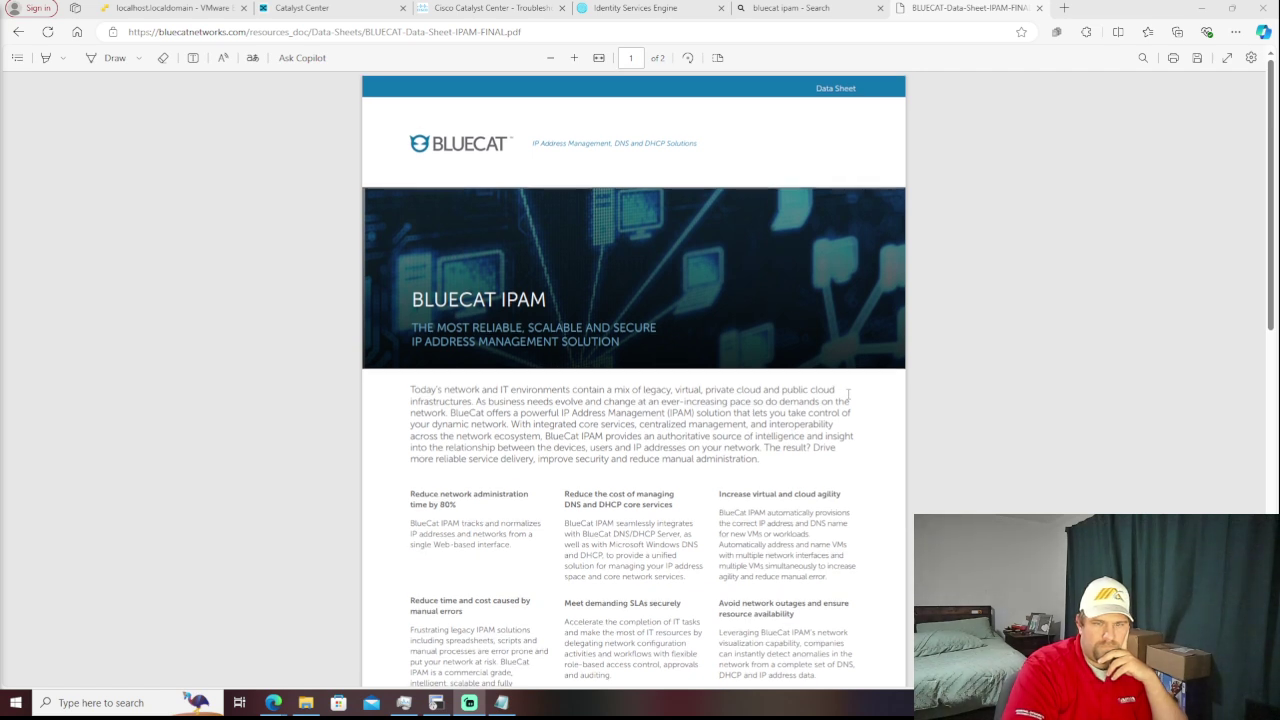
scroll(848, 394, down, 1)
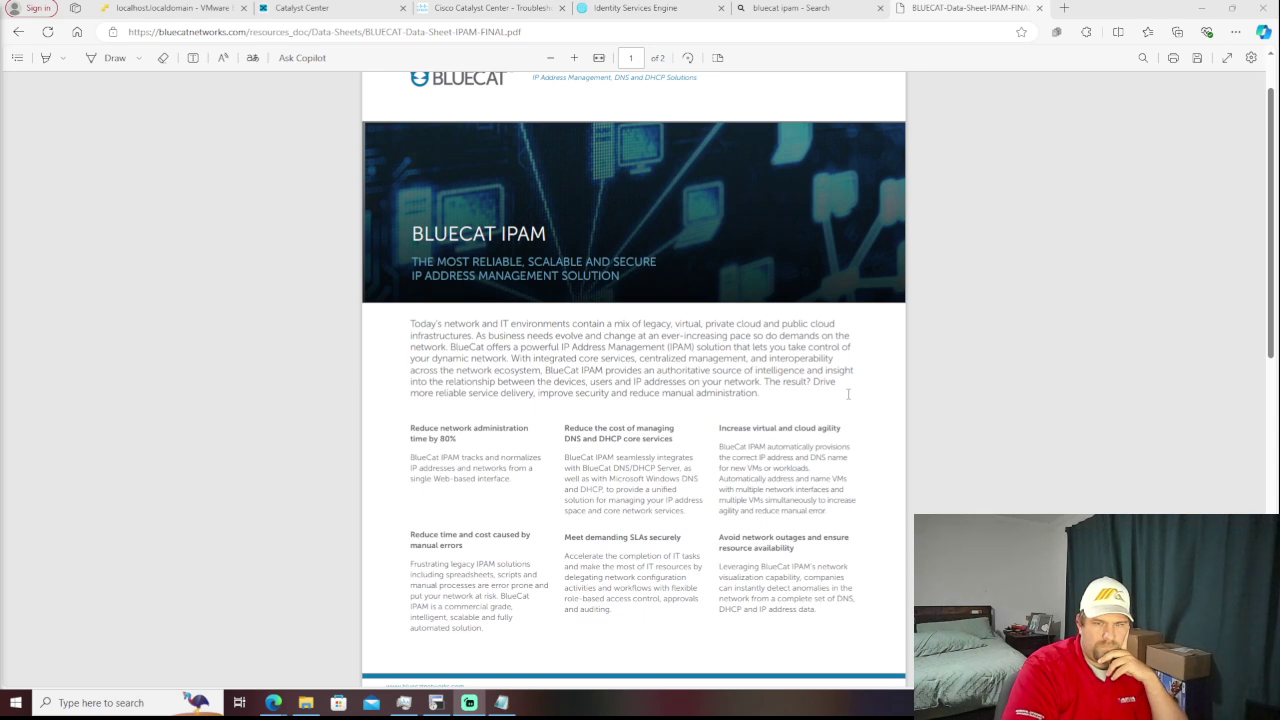
scroll(848, 394, down, 1)
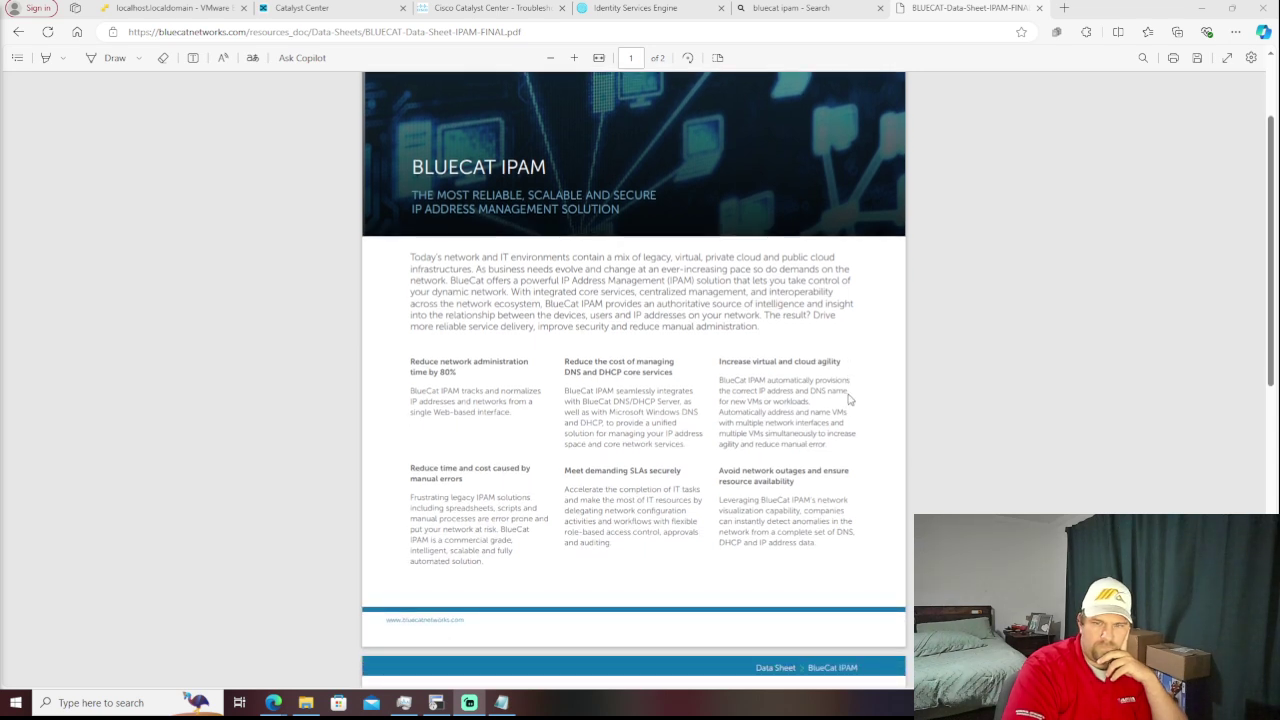
scroll(848, 398, down, 4)
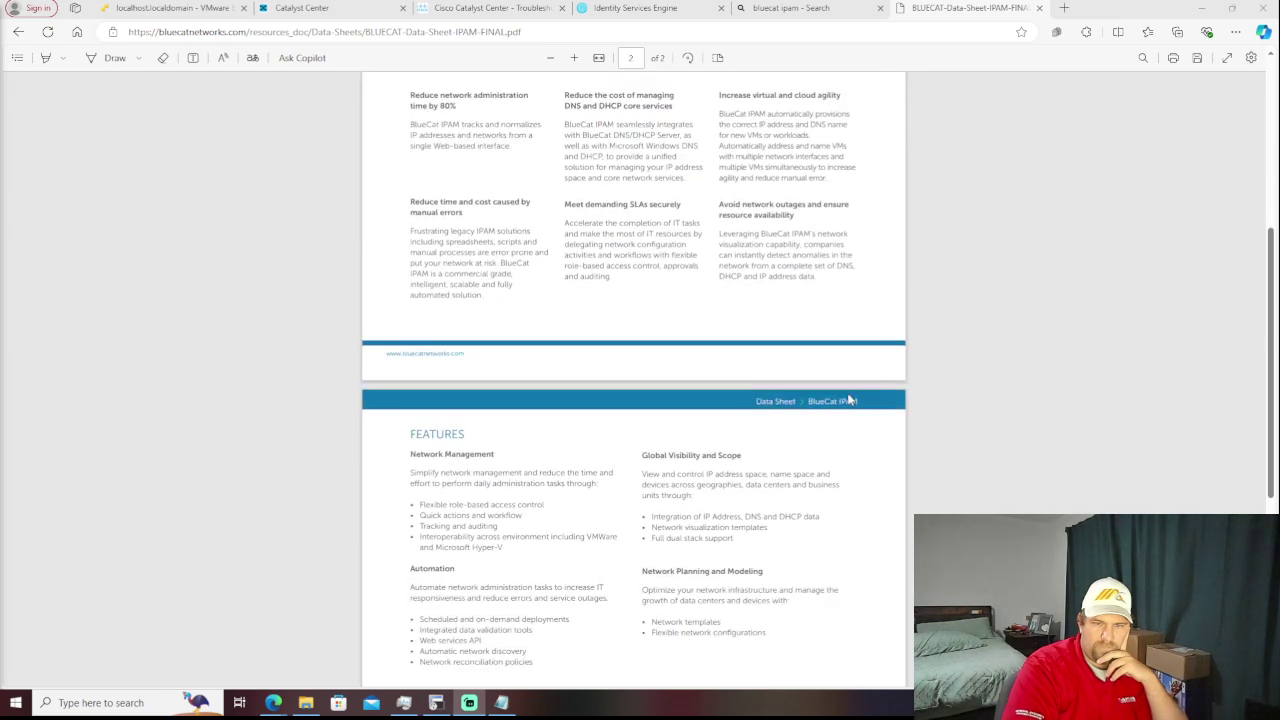
scroll(848, 398, down, 1)
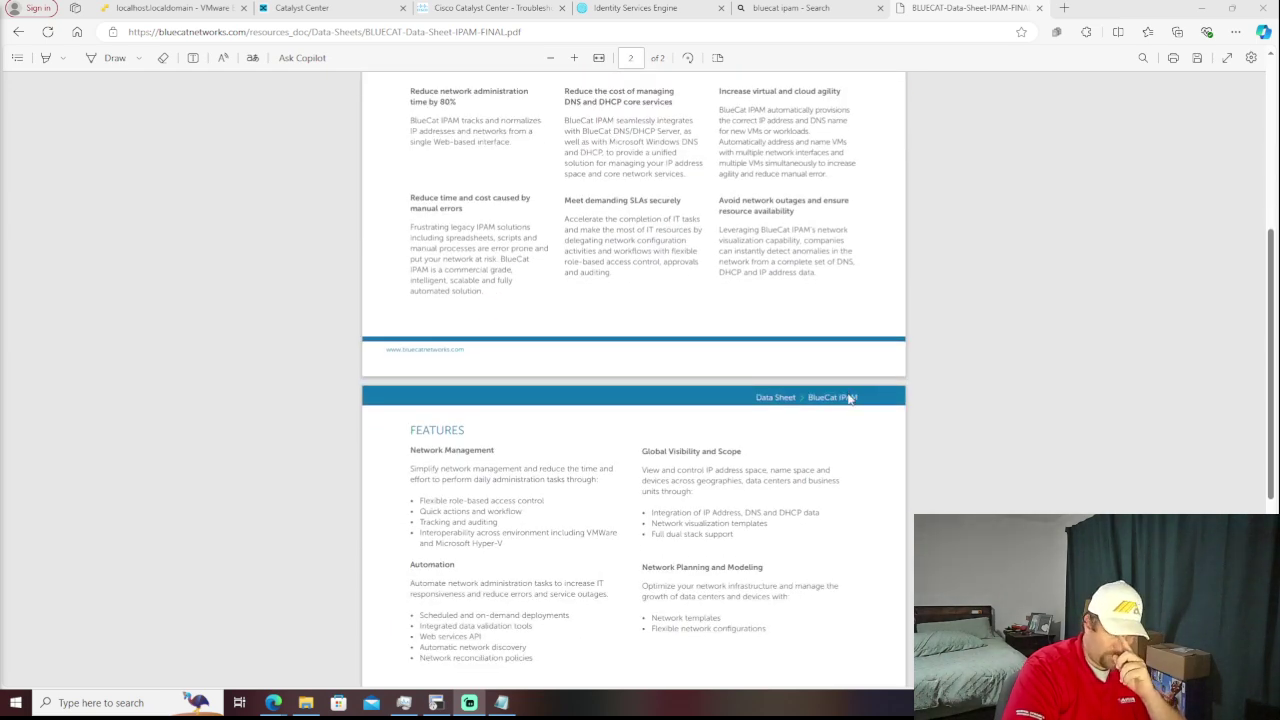
scroll(848, 398, down, 4)
scroll(848, 400, down, 2)
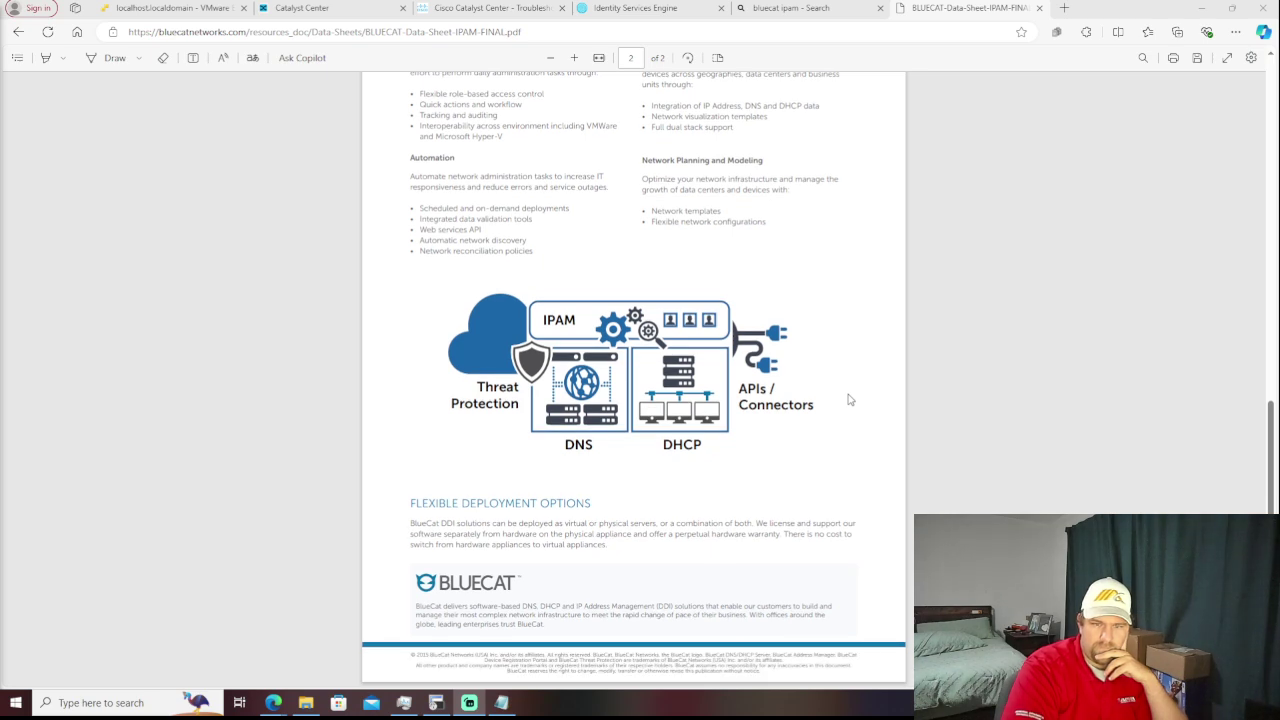
scroll(848, 398, up, 20)
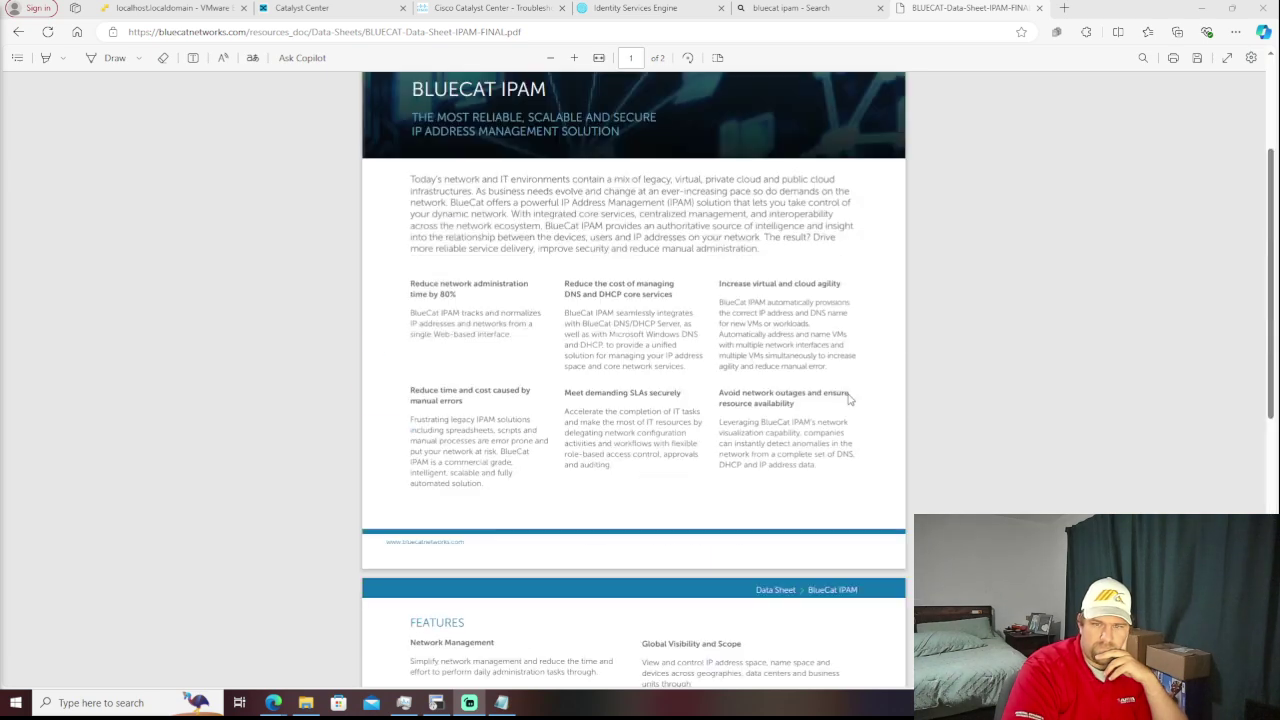
- Close the data sheet, open the BlueCat website from the results and accept cookies
click(15, 33)
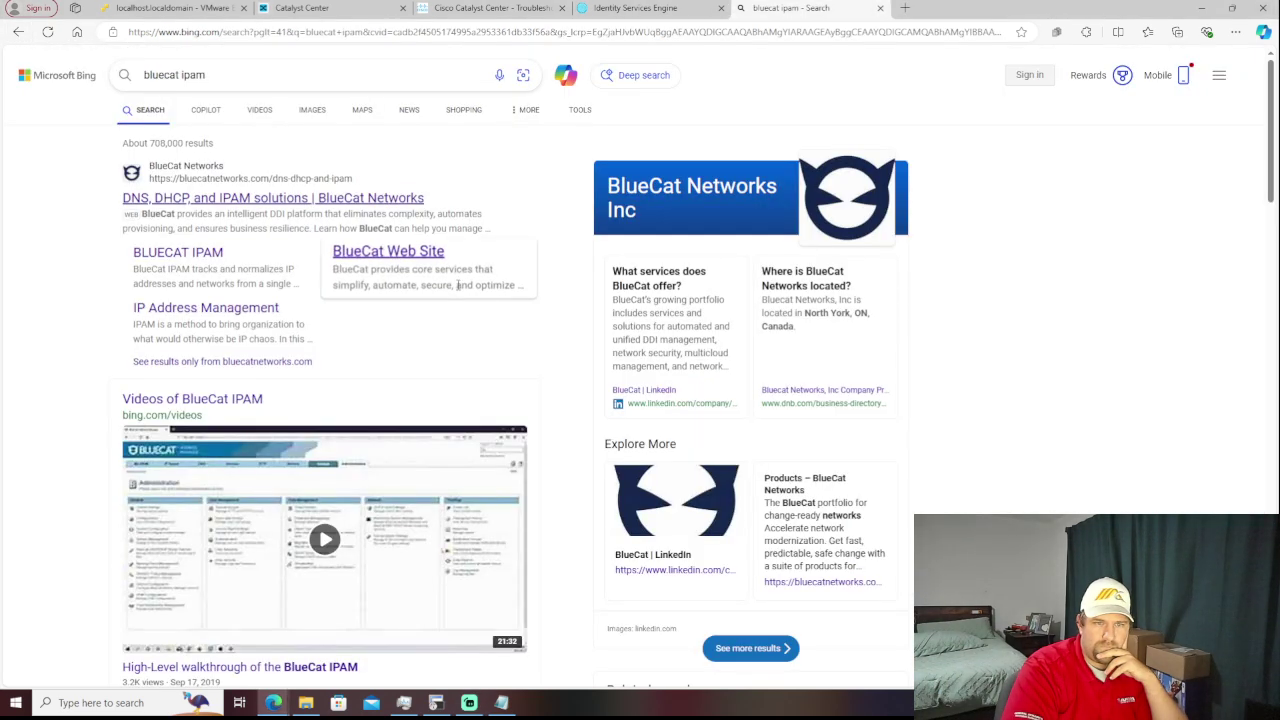
click(372, 254)
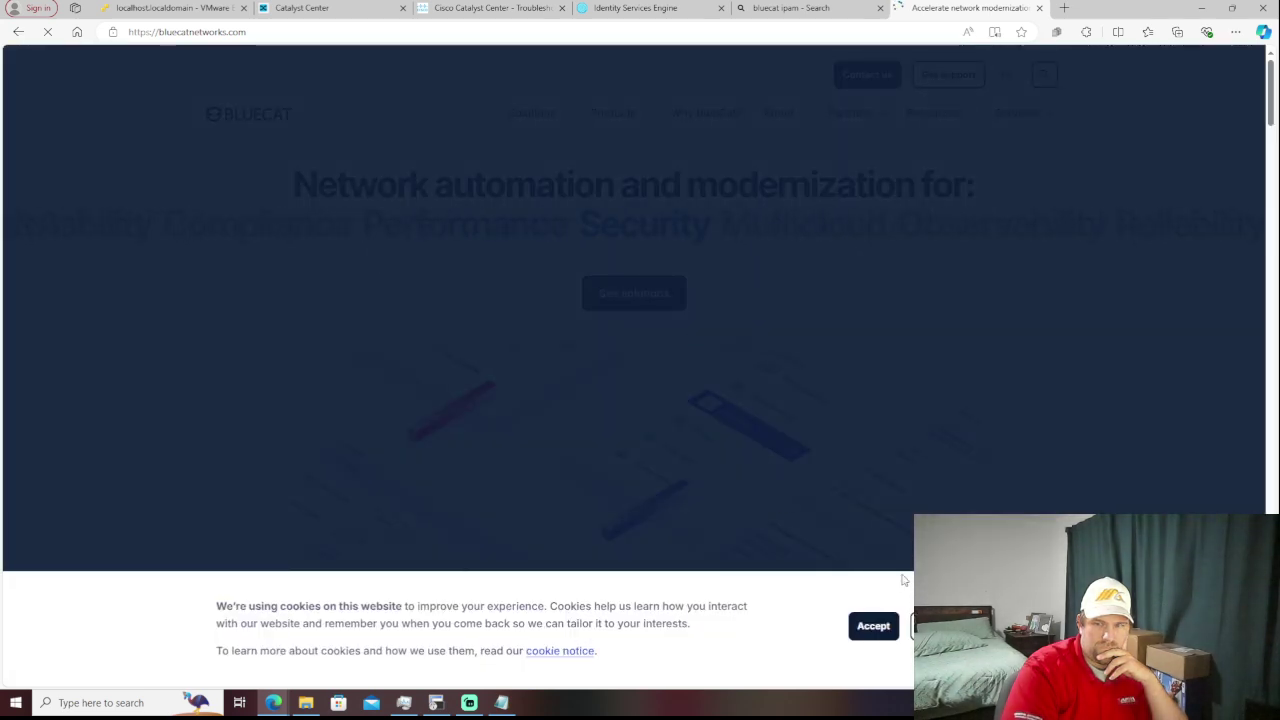
click(873, 625)
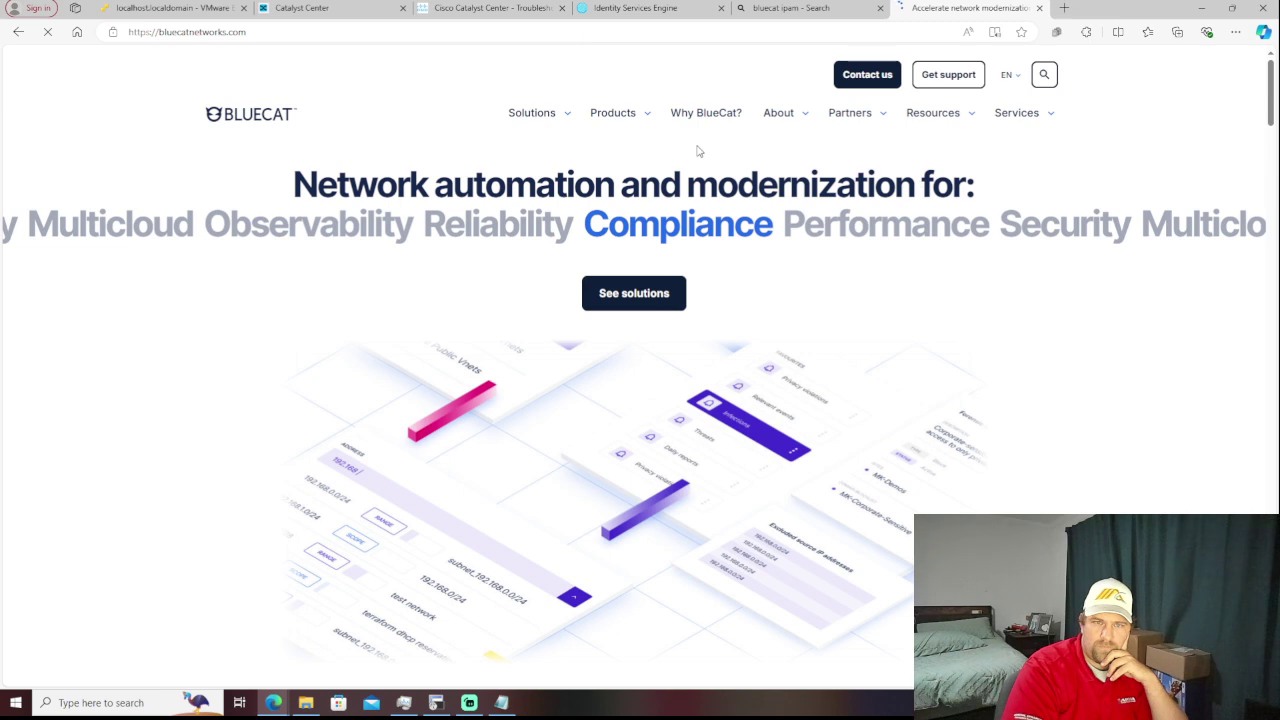
- Browse the BlueCat Products, Solutions, Partners and Resources menus, then close the site
click(646, 115)
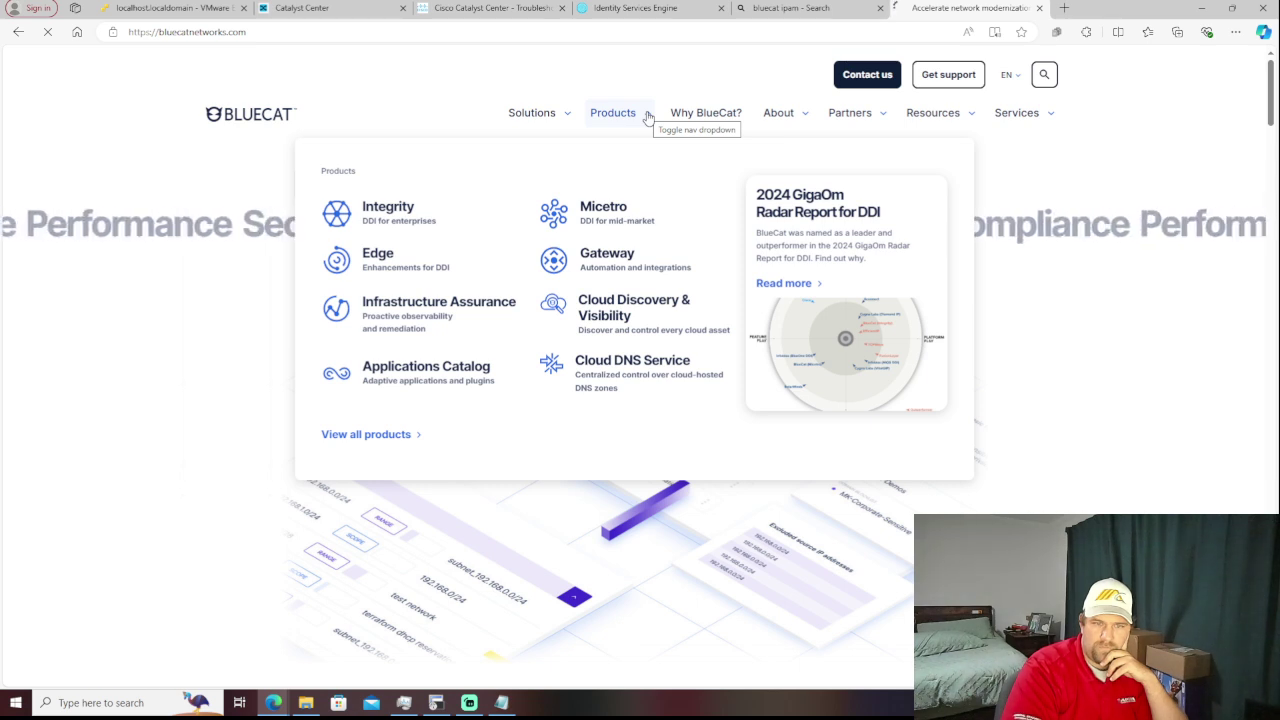
click(553, 114)
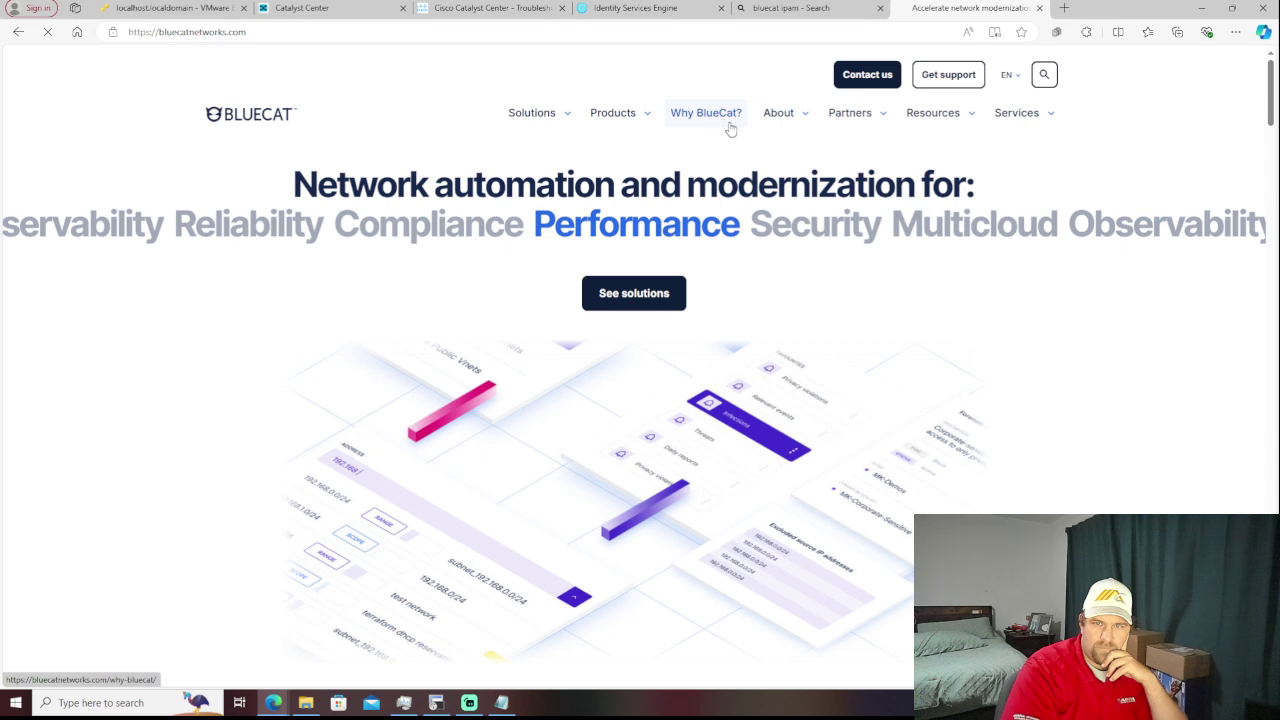
click(848, 118)
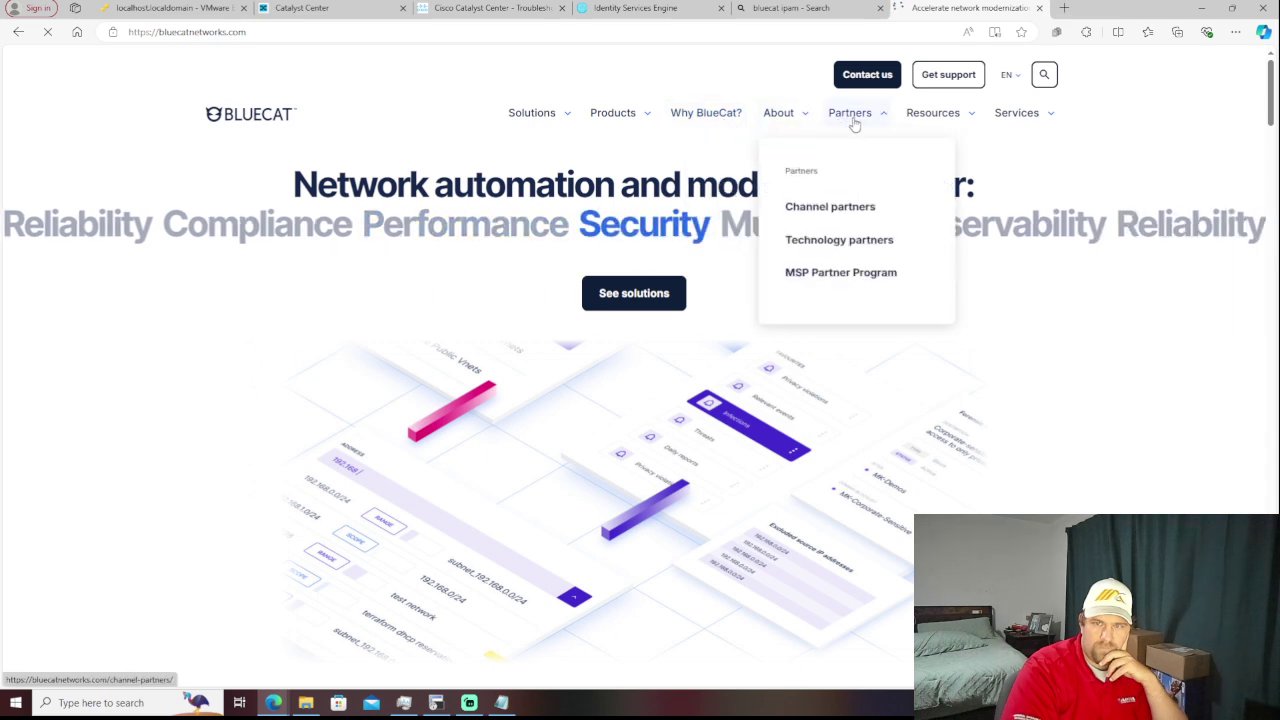
click(928, 119)
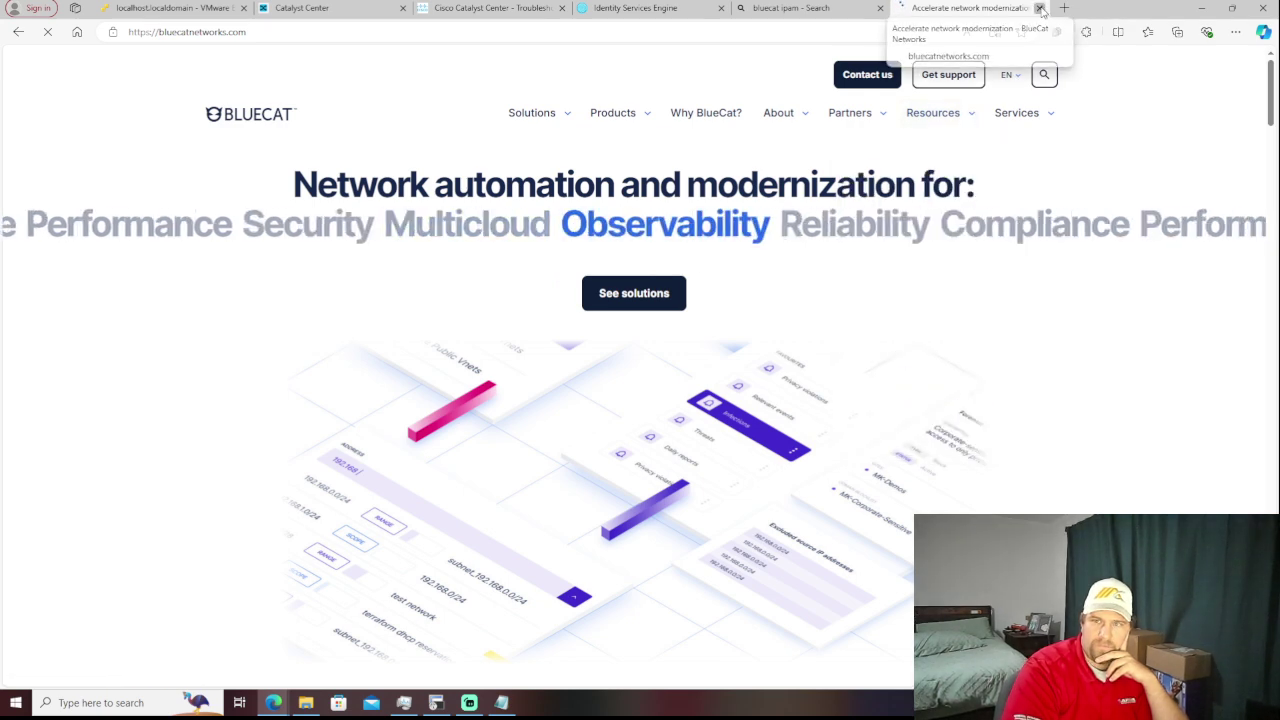
click(1039, 8)
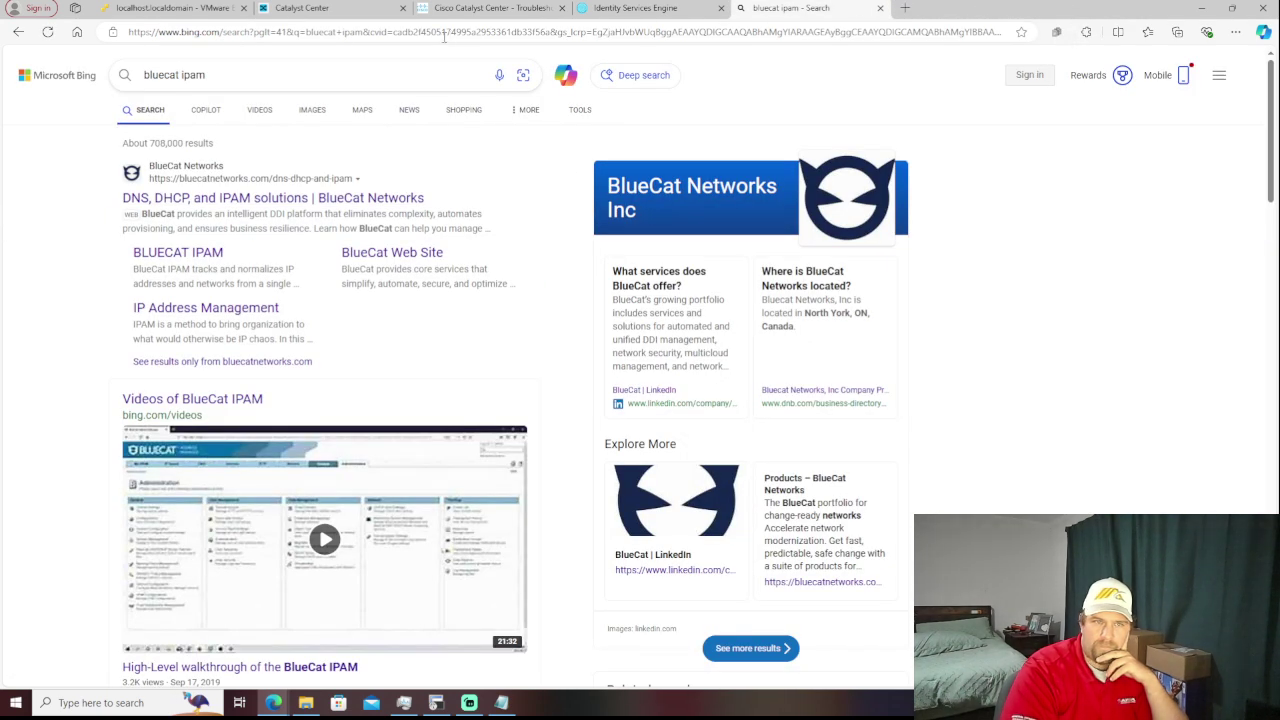
- Go from Catalyst Center's IPAM settings to the Explore page and scroll its recommendations
click(310, 8)
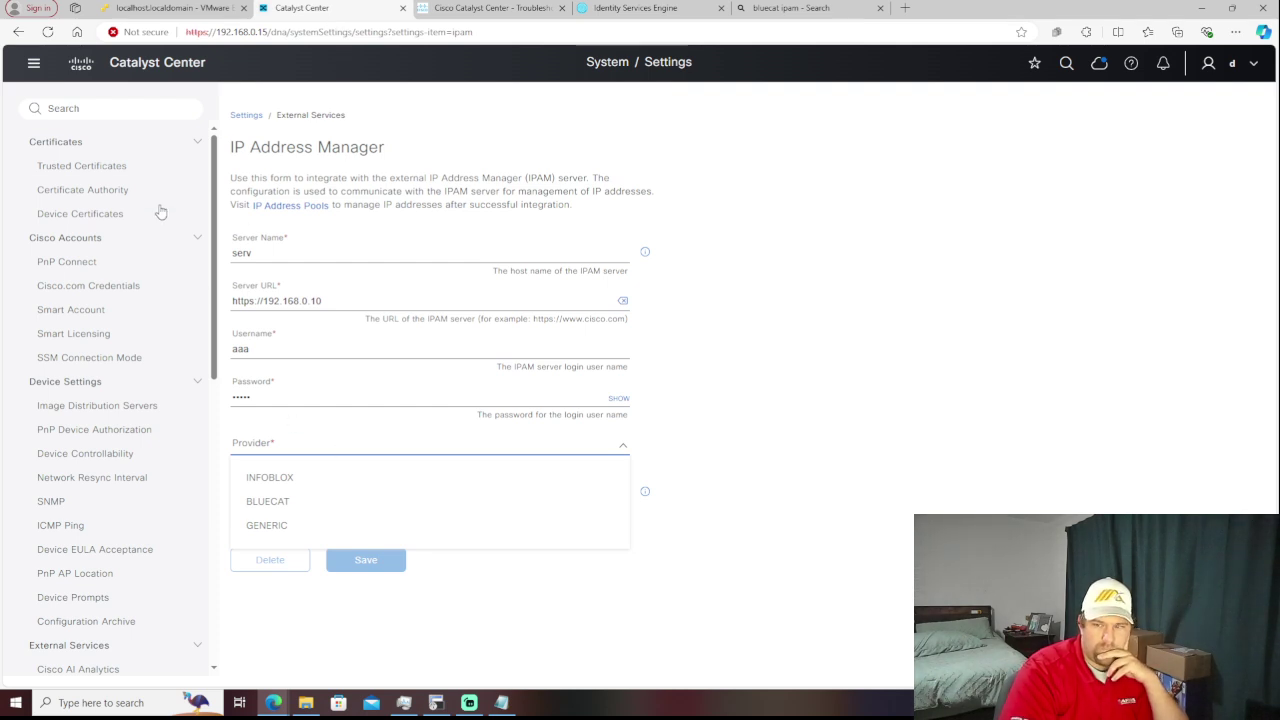
click(35, 65)
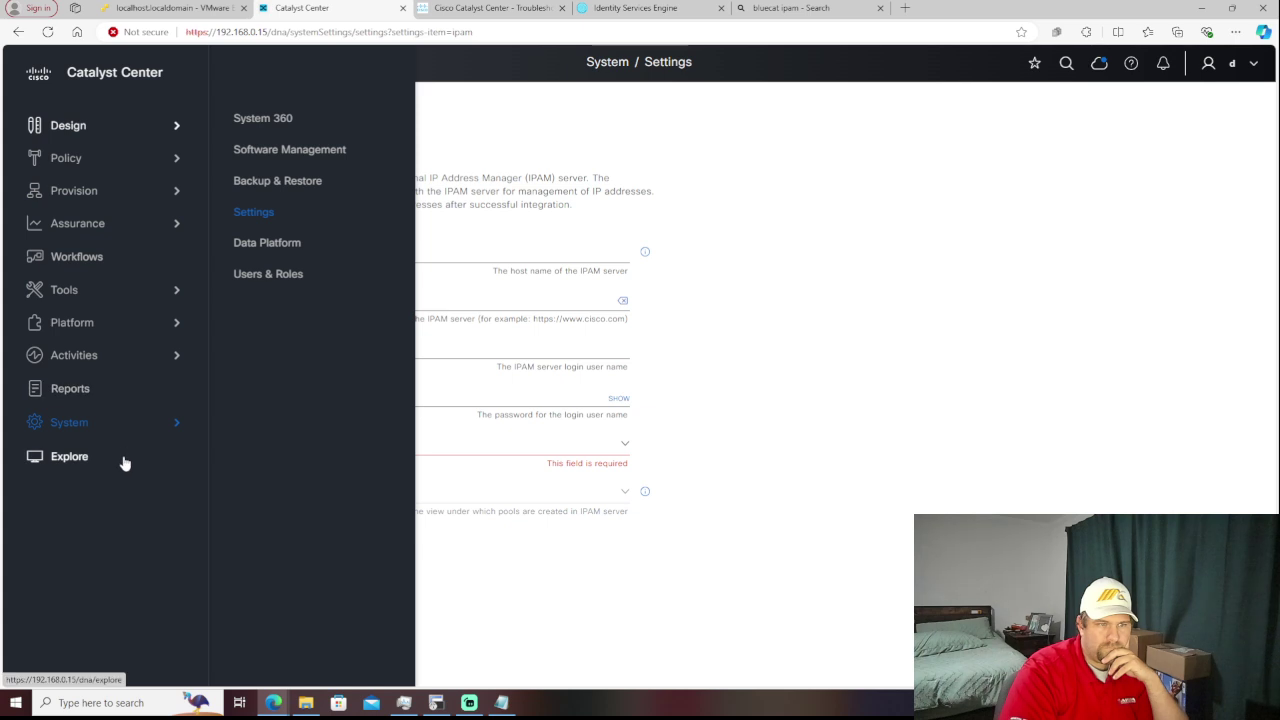
click(92, 460)
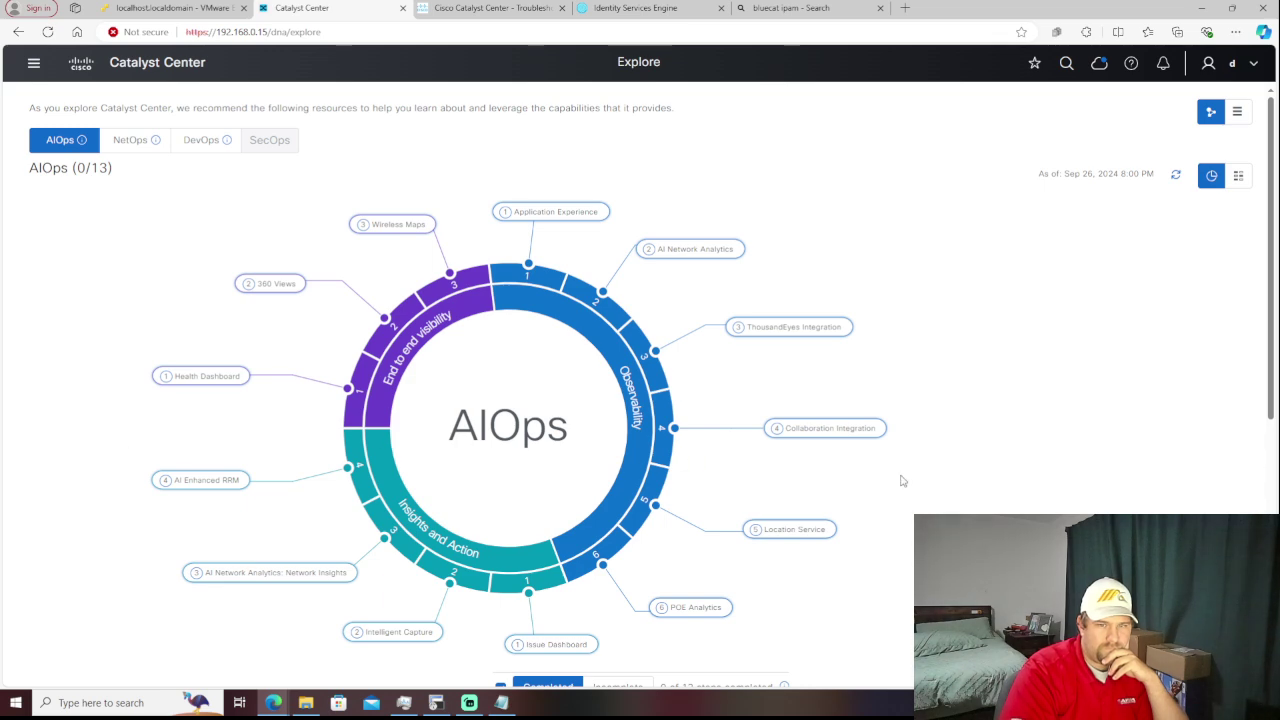
scroll(905, 480, down, 4)
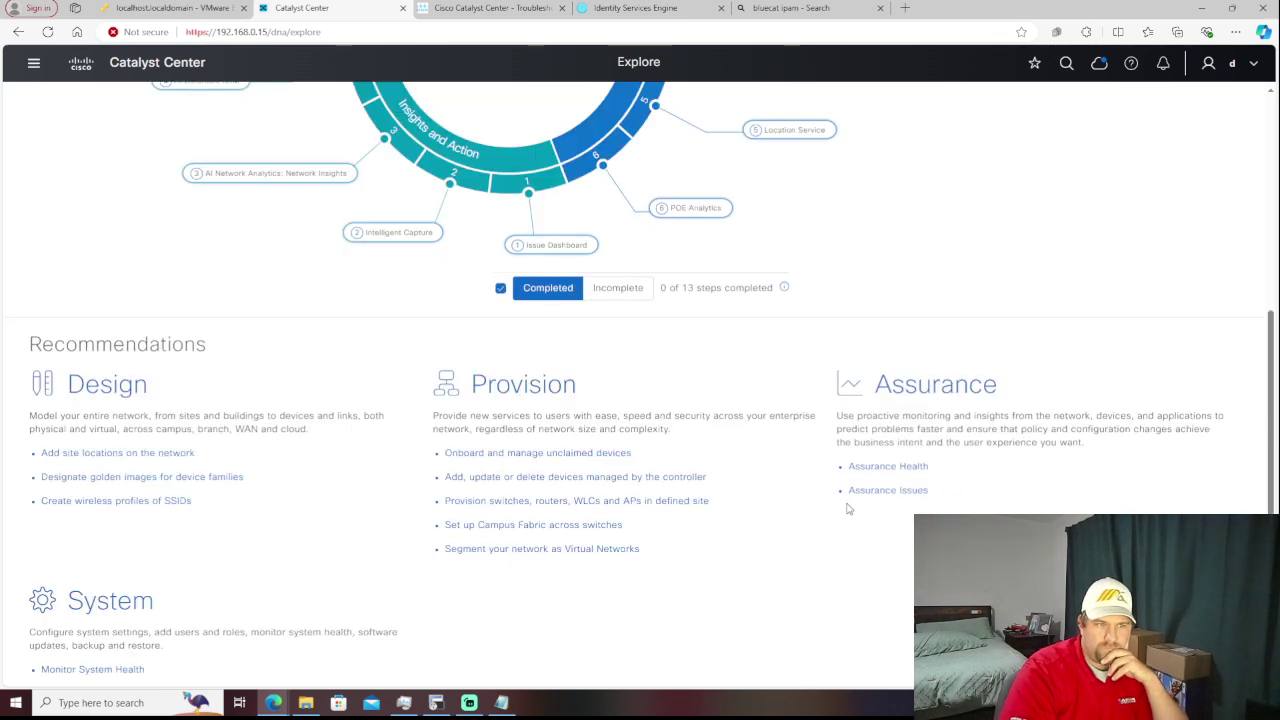
scroll(848, 509, down, 1)
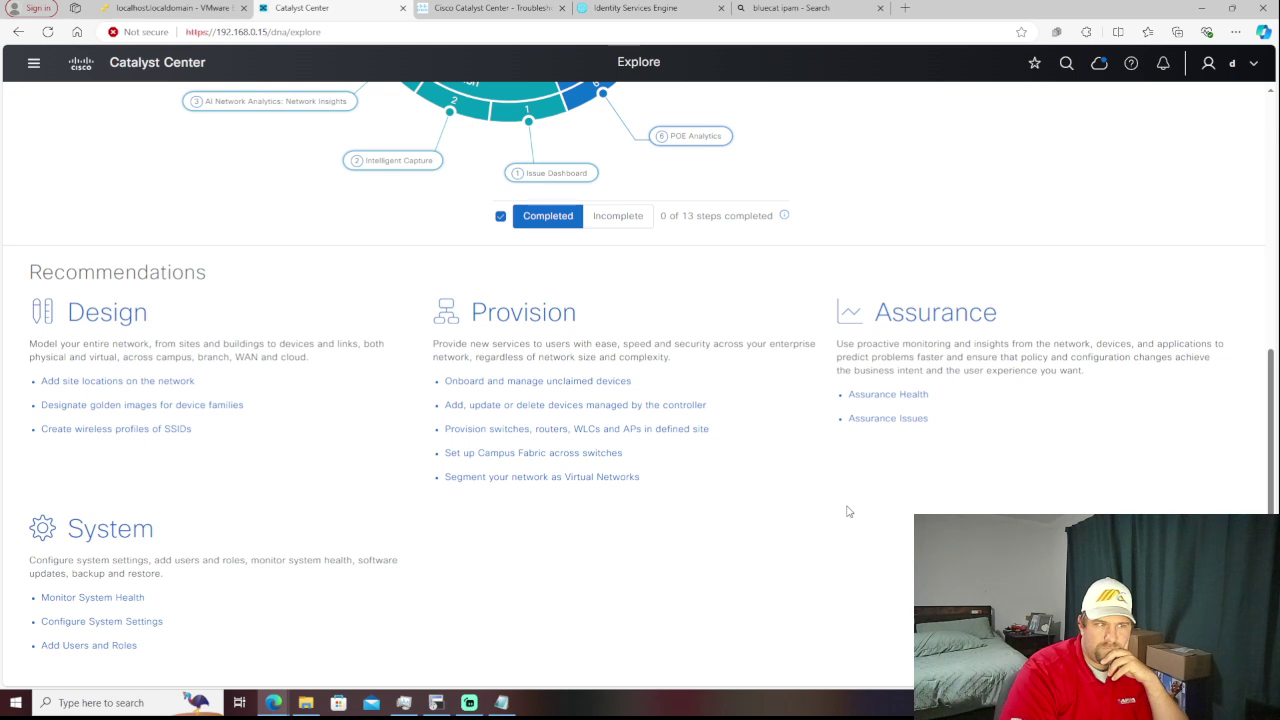
scroll(848, 511, up, 5)
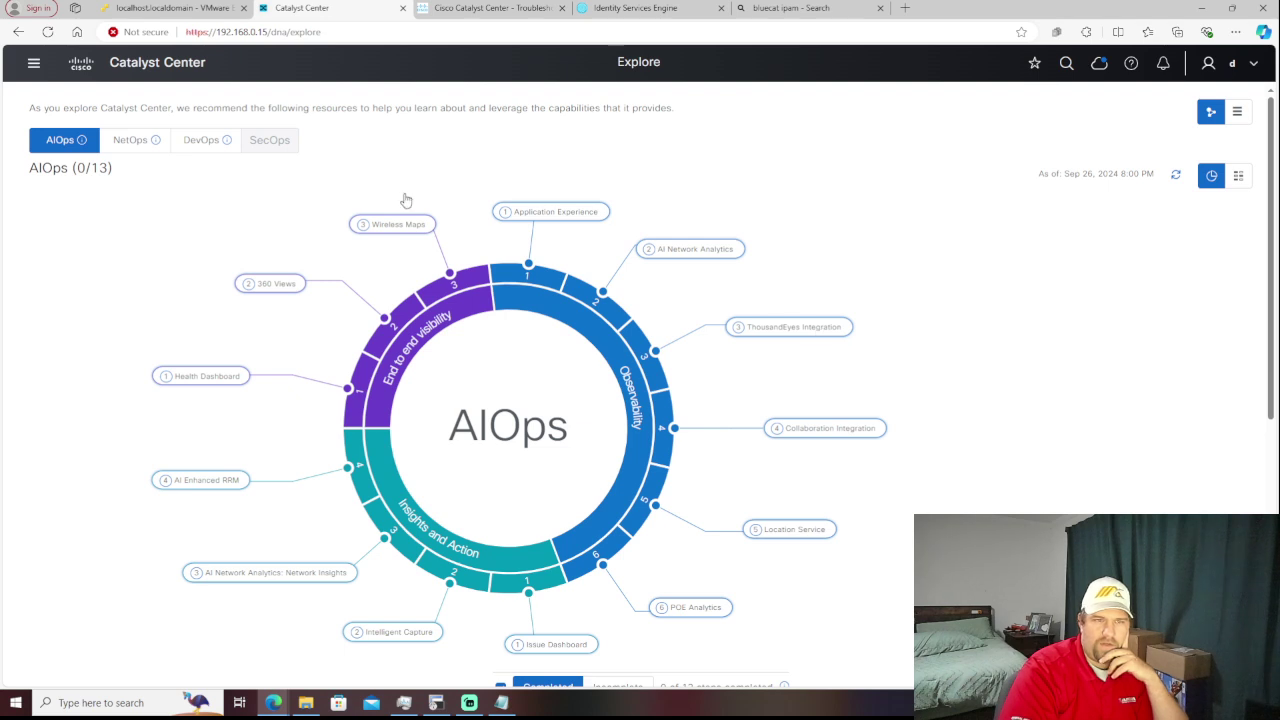
- Return to the Catalyst Center home dashboard and review the banner, Assurance Summary and Network Snapshot
click(84, 72)
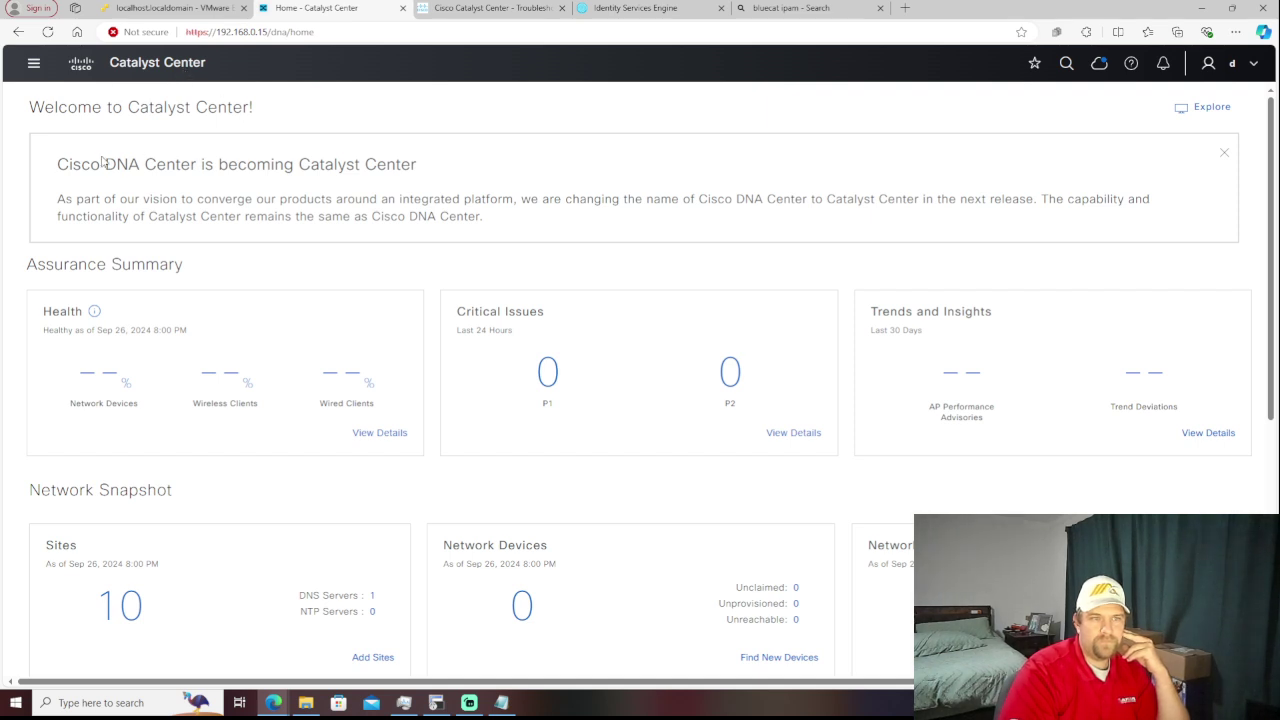
drag(72, 163, 438, 175)
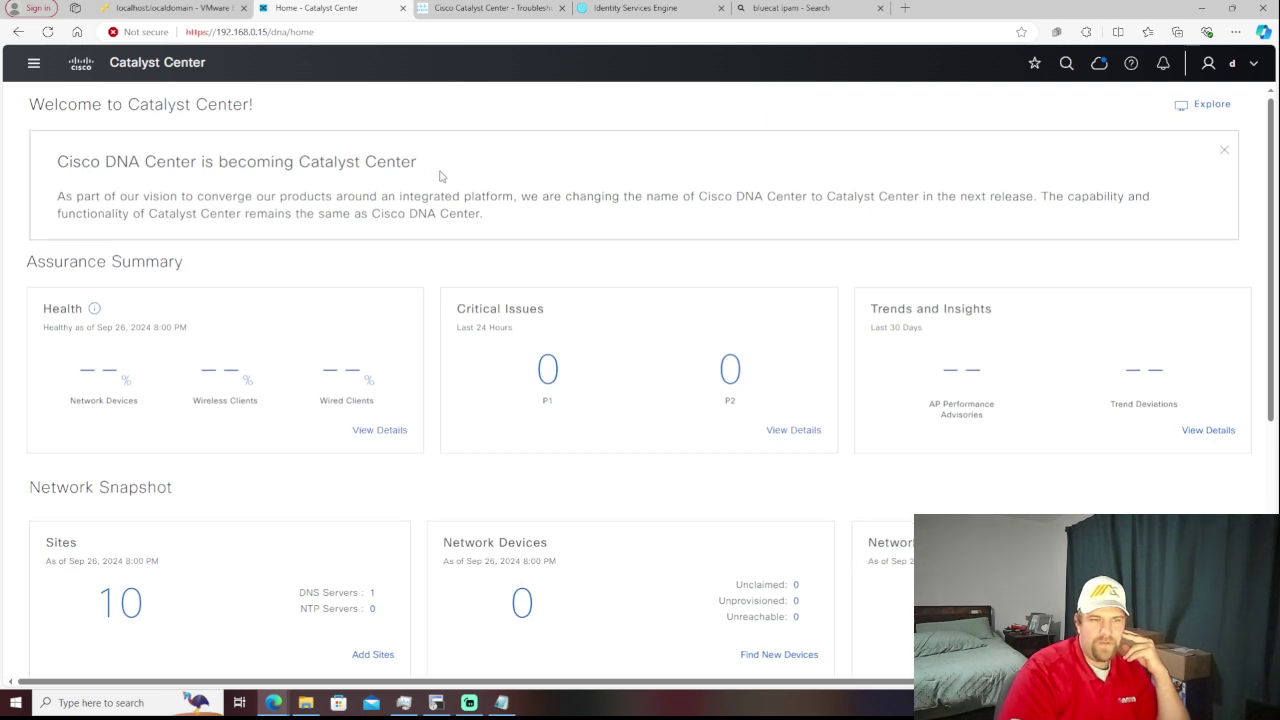
scroll(430, 300, down, 2)
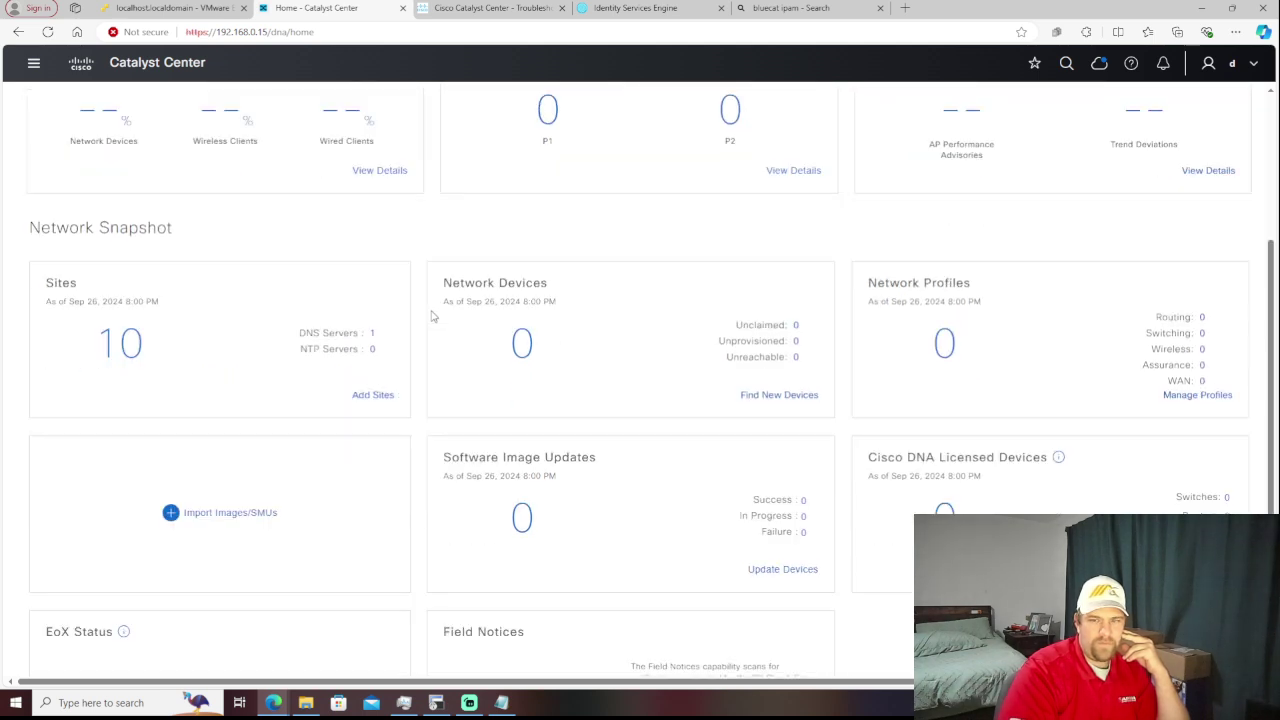
scroll(432, 316, up, 3)
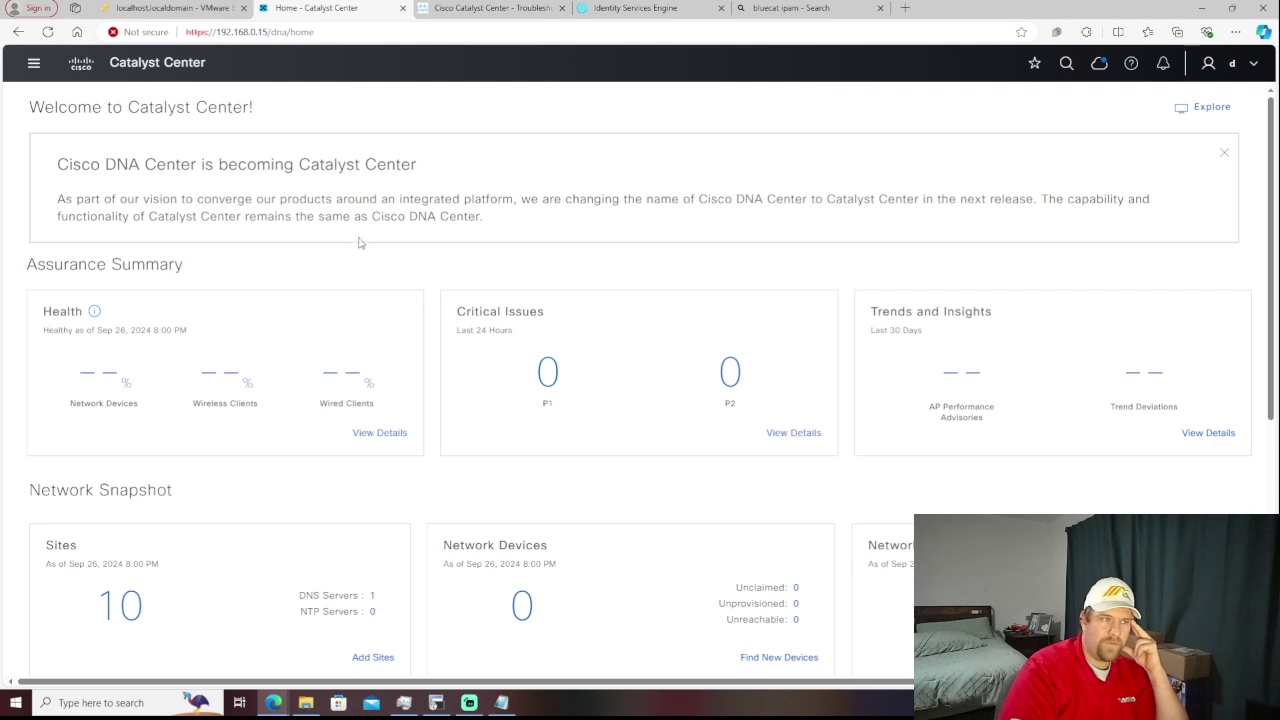
- View the localhost.localdomain host summary in the VMware ESXi Host Client
click(184, 9)
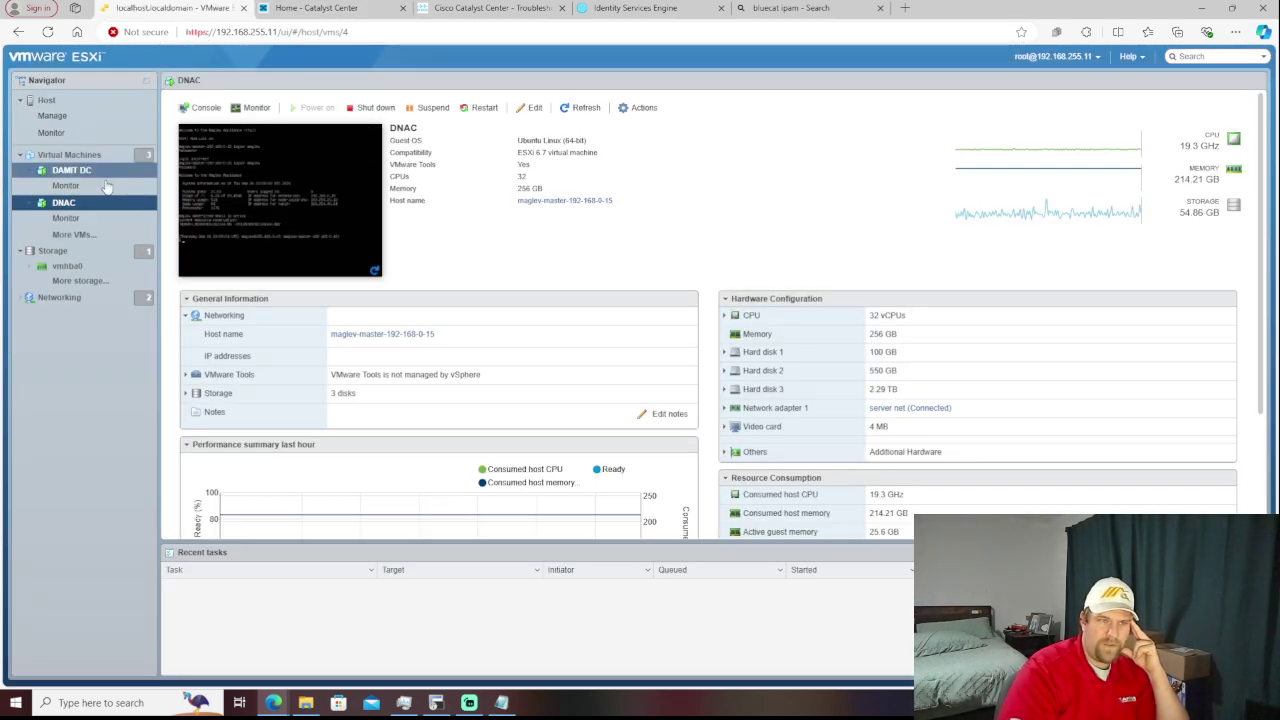
click(56, 106)
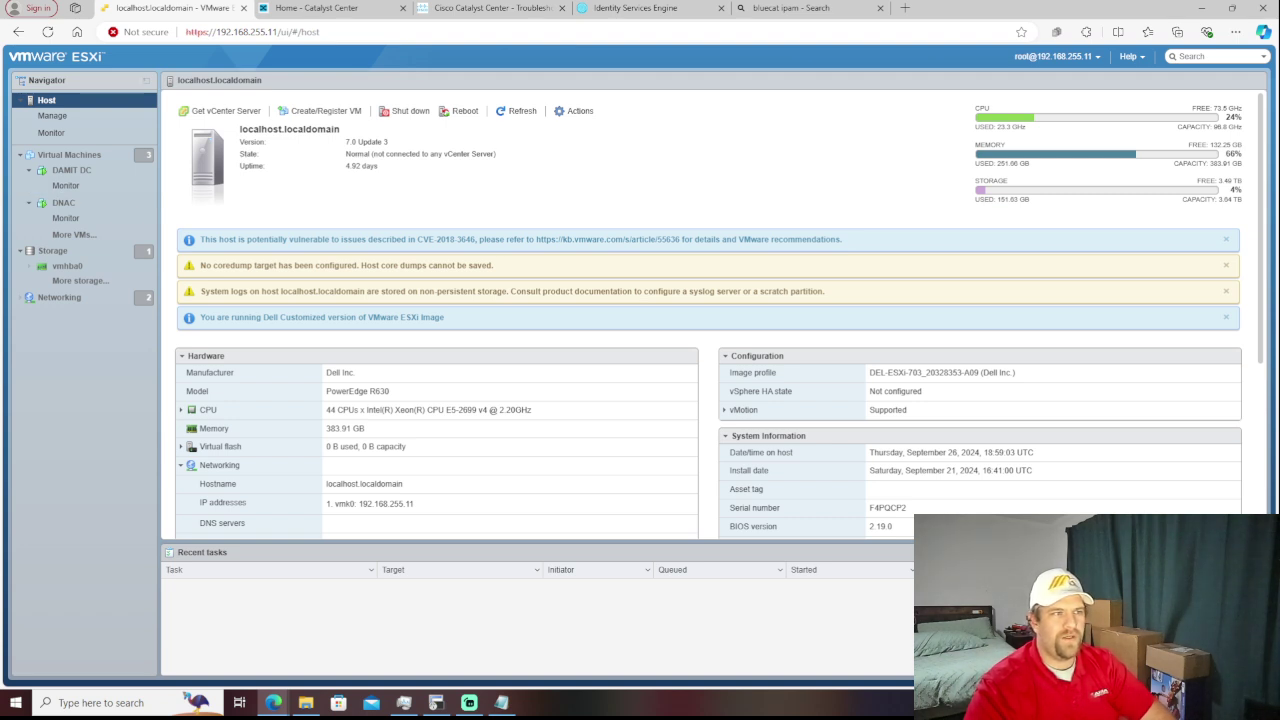
key(alt+Tab)
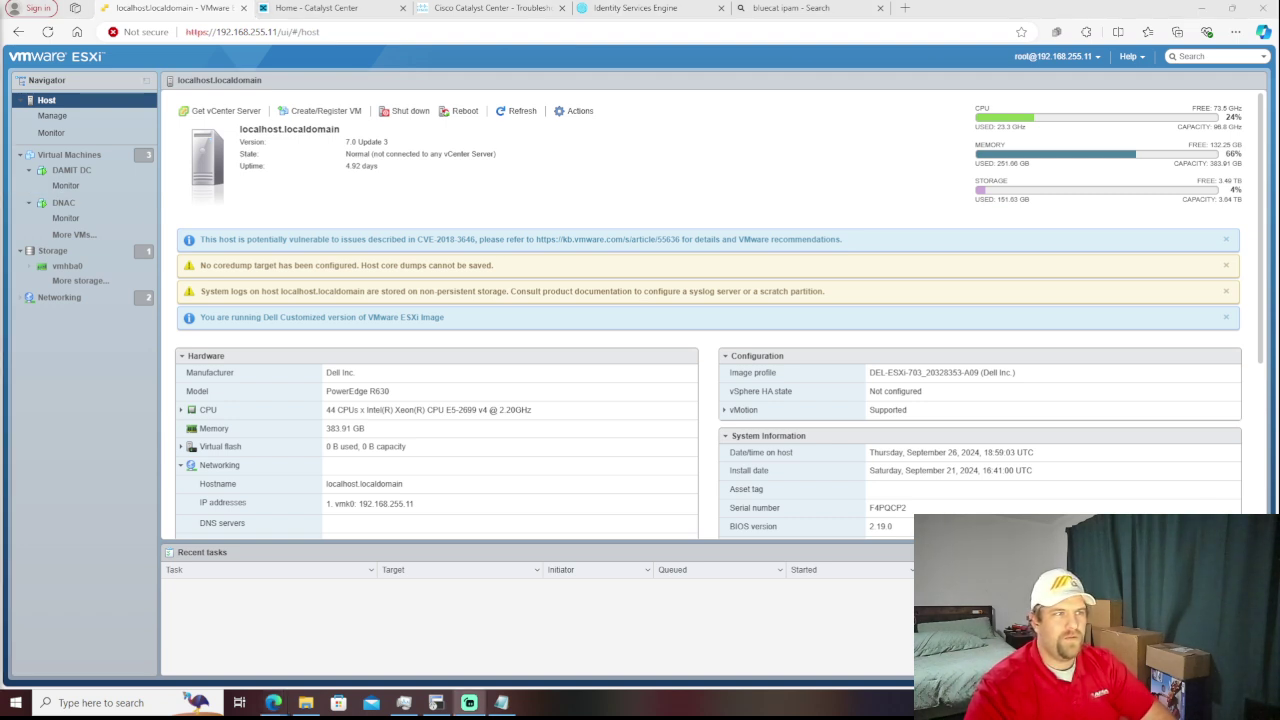